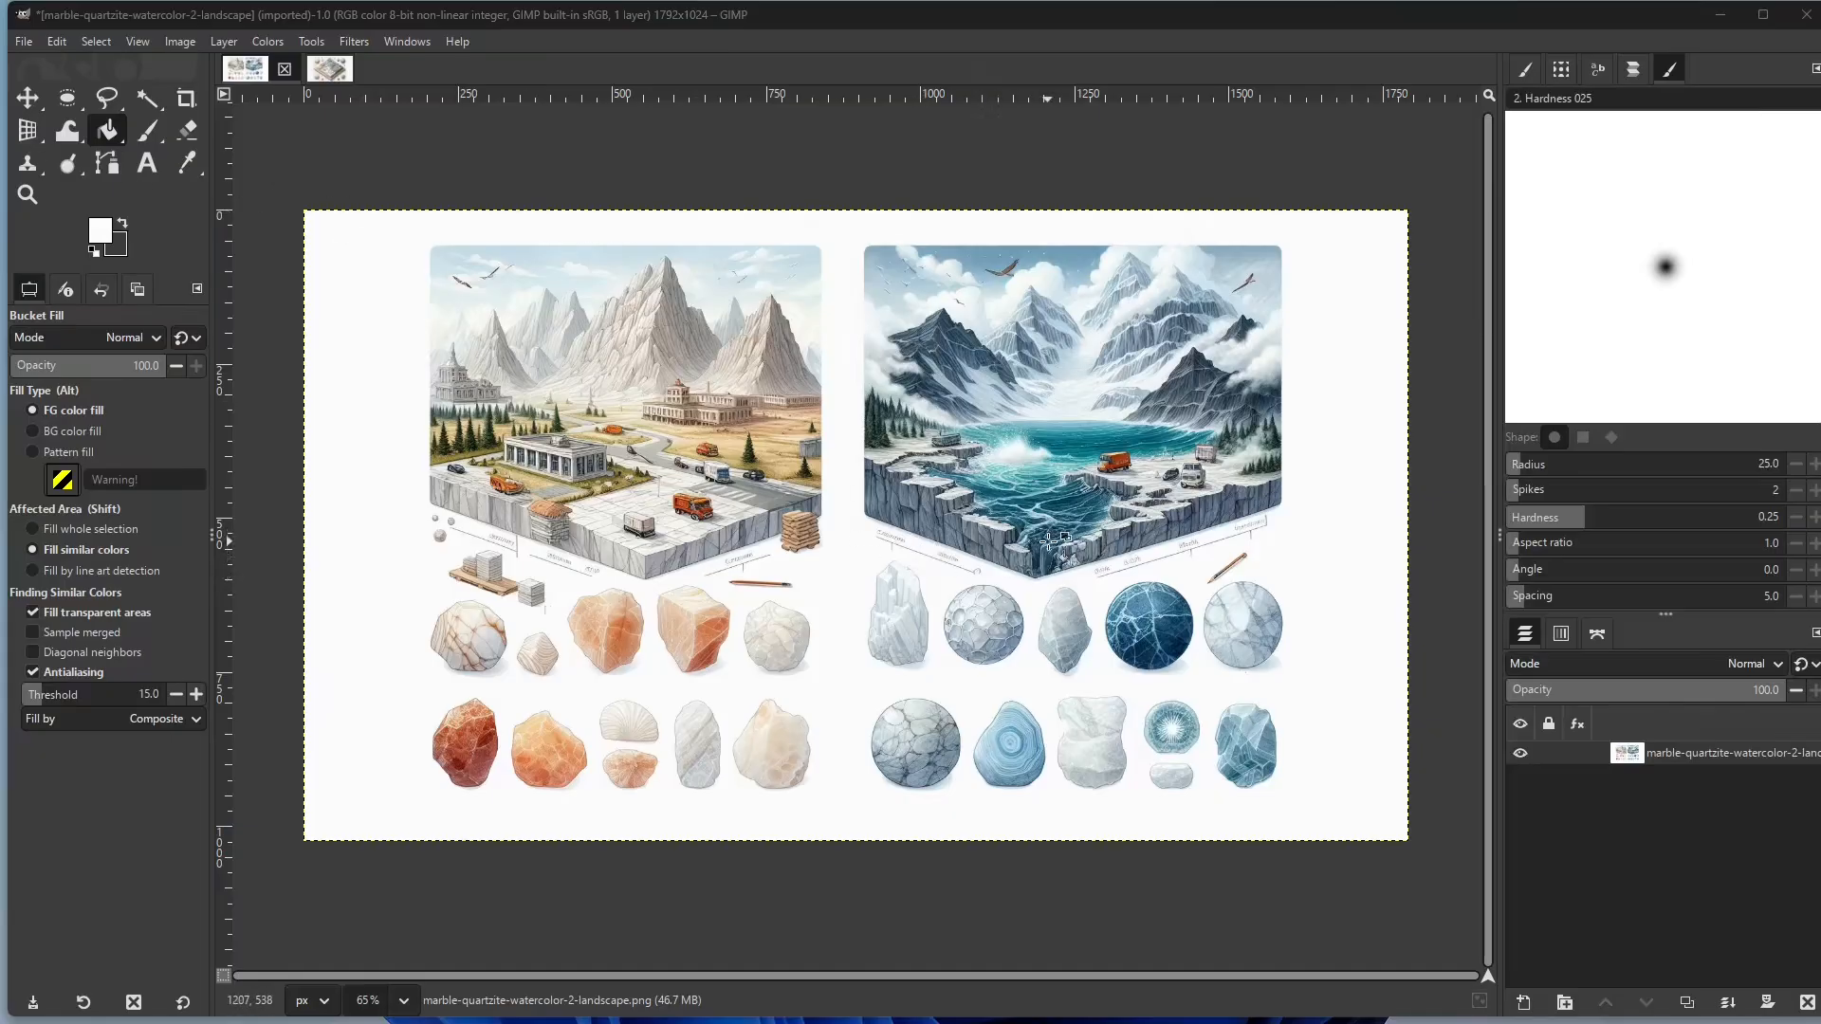
Step: Compare the two open marble-quartzite watercolor images, ending on the one with two landscape scenes above rows of stones
left_click(247, 76)
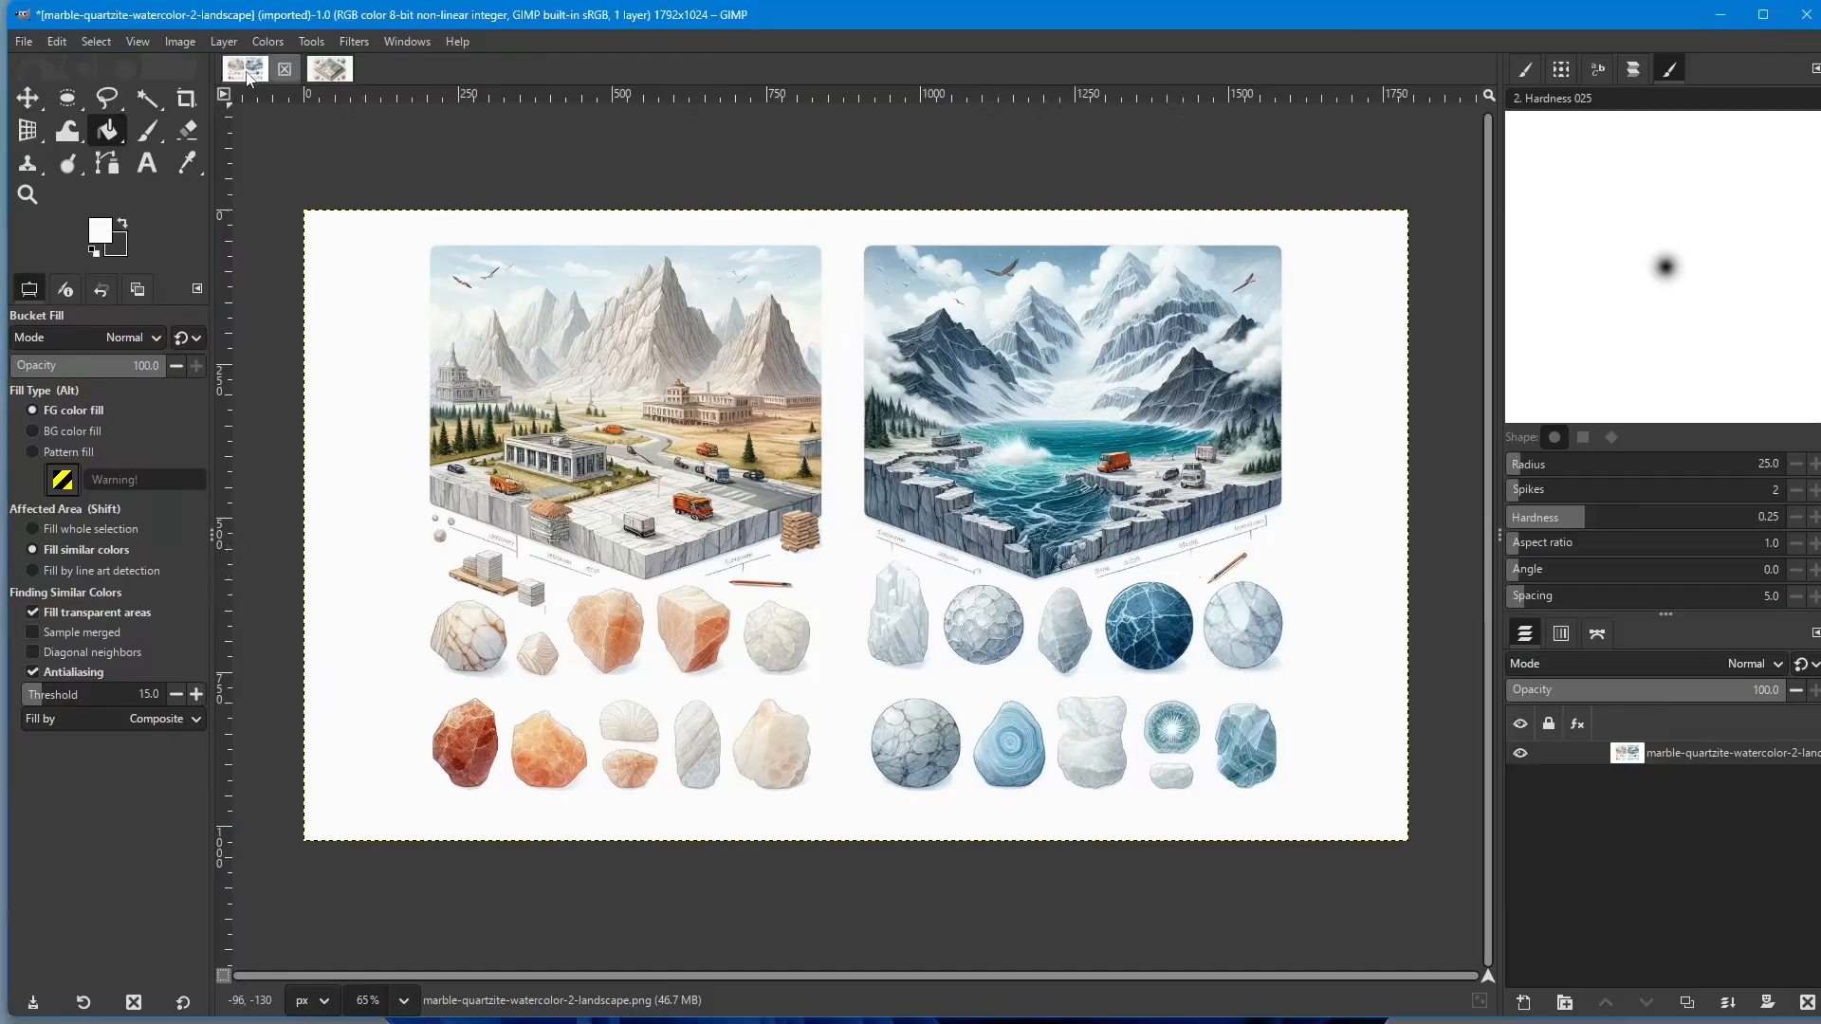
left_click(328, 72)
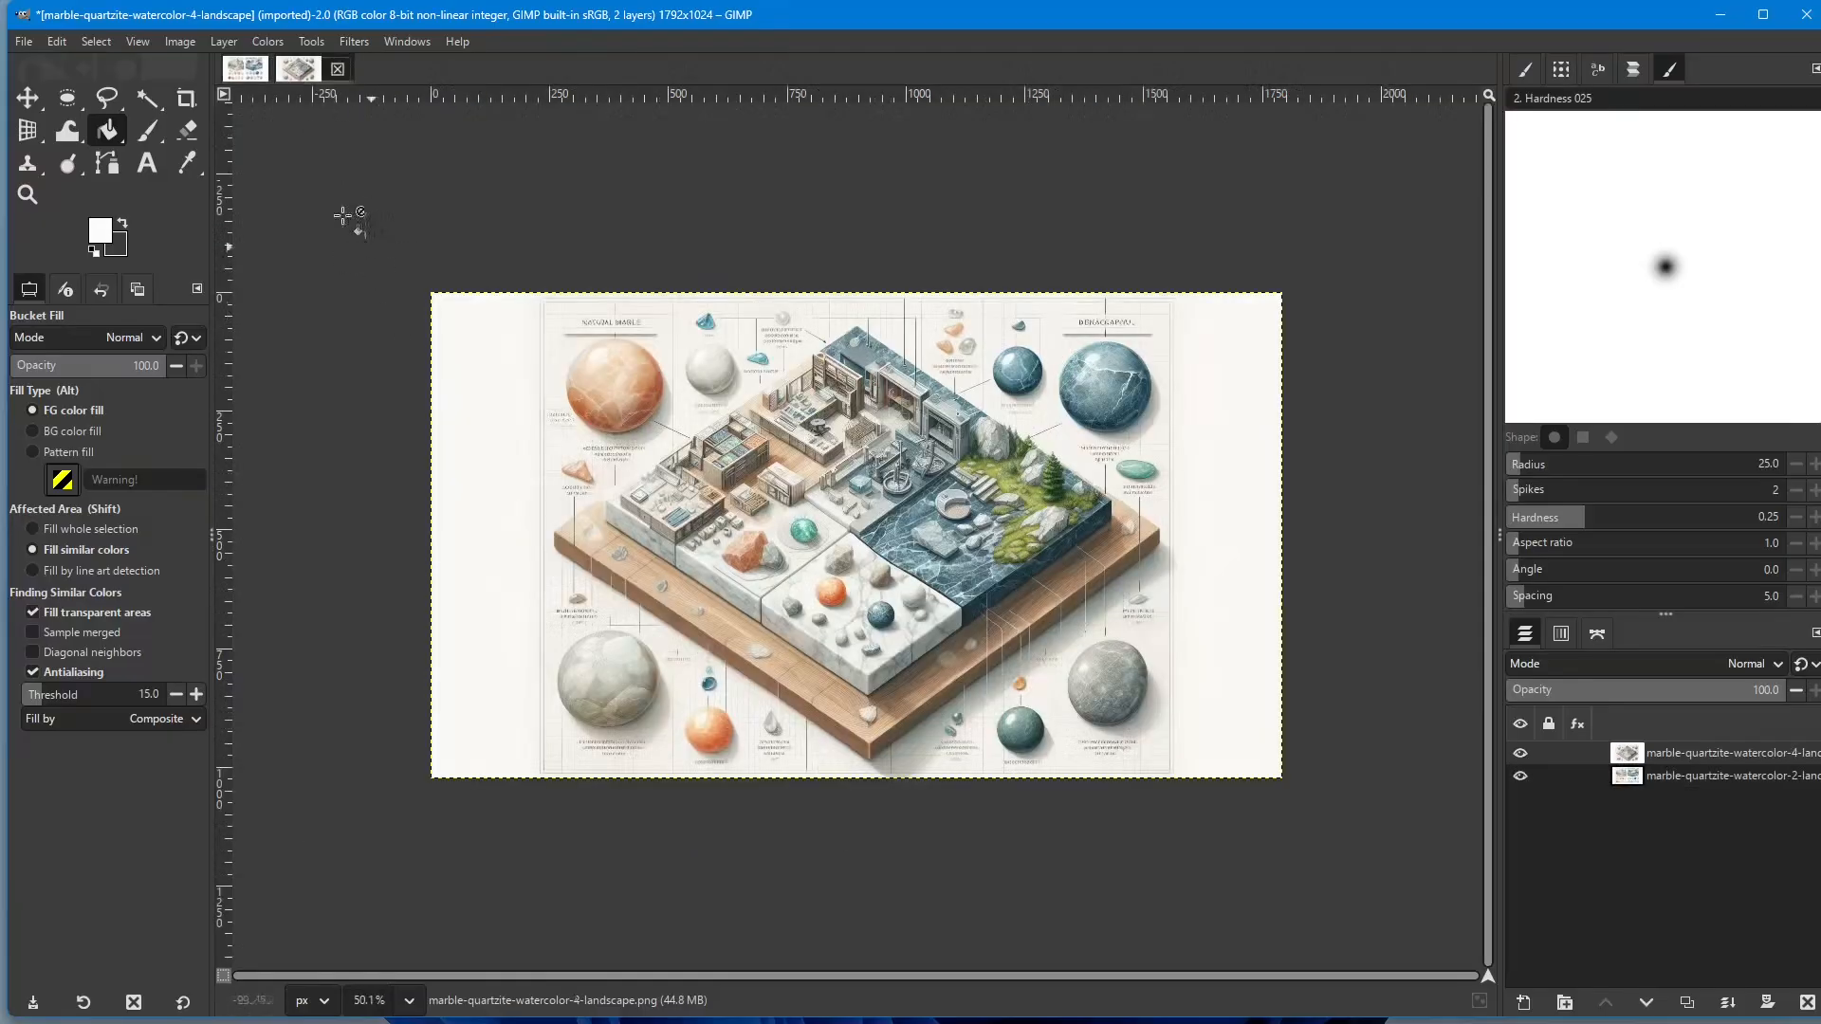
left_click(248, 71)
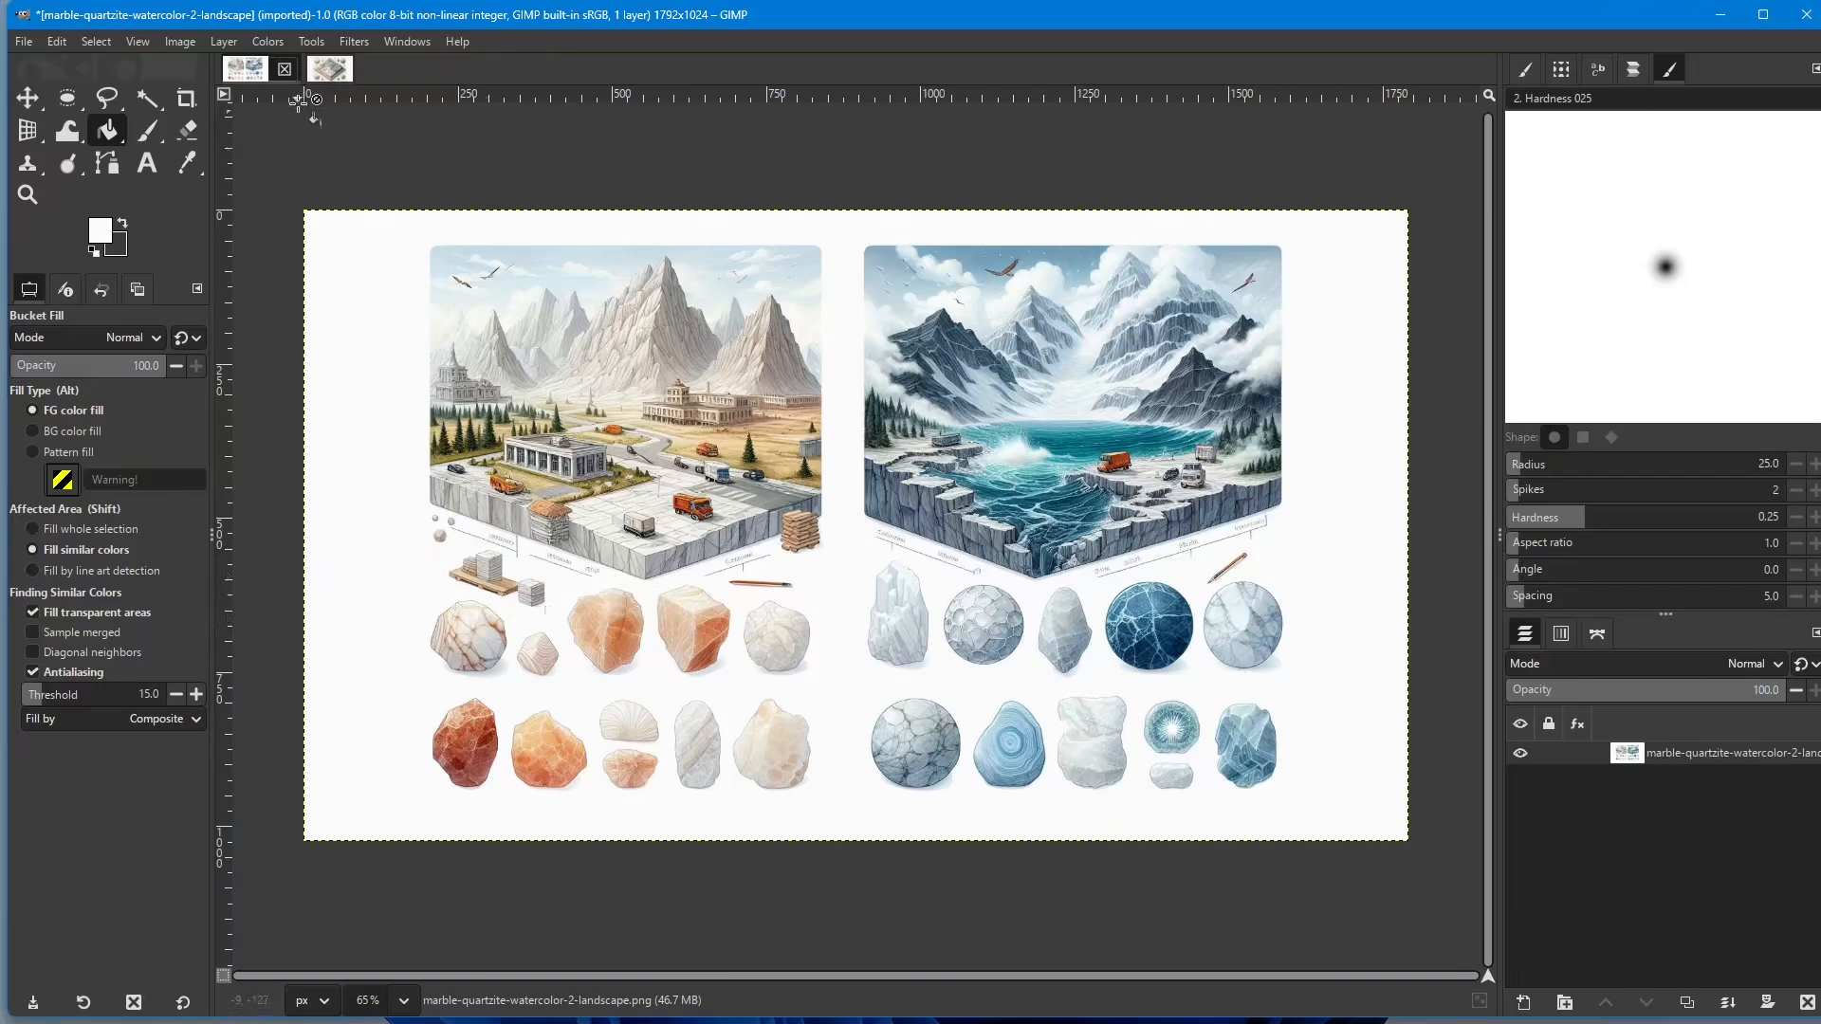
left_click(323, 66)
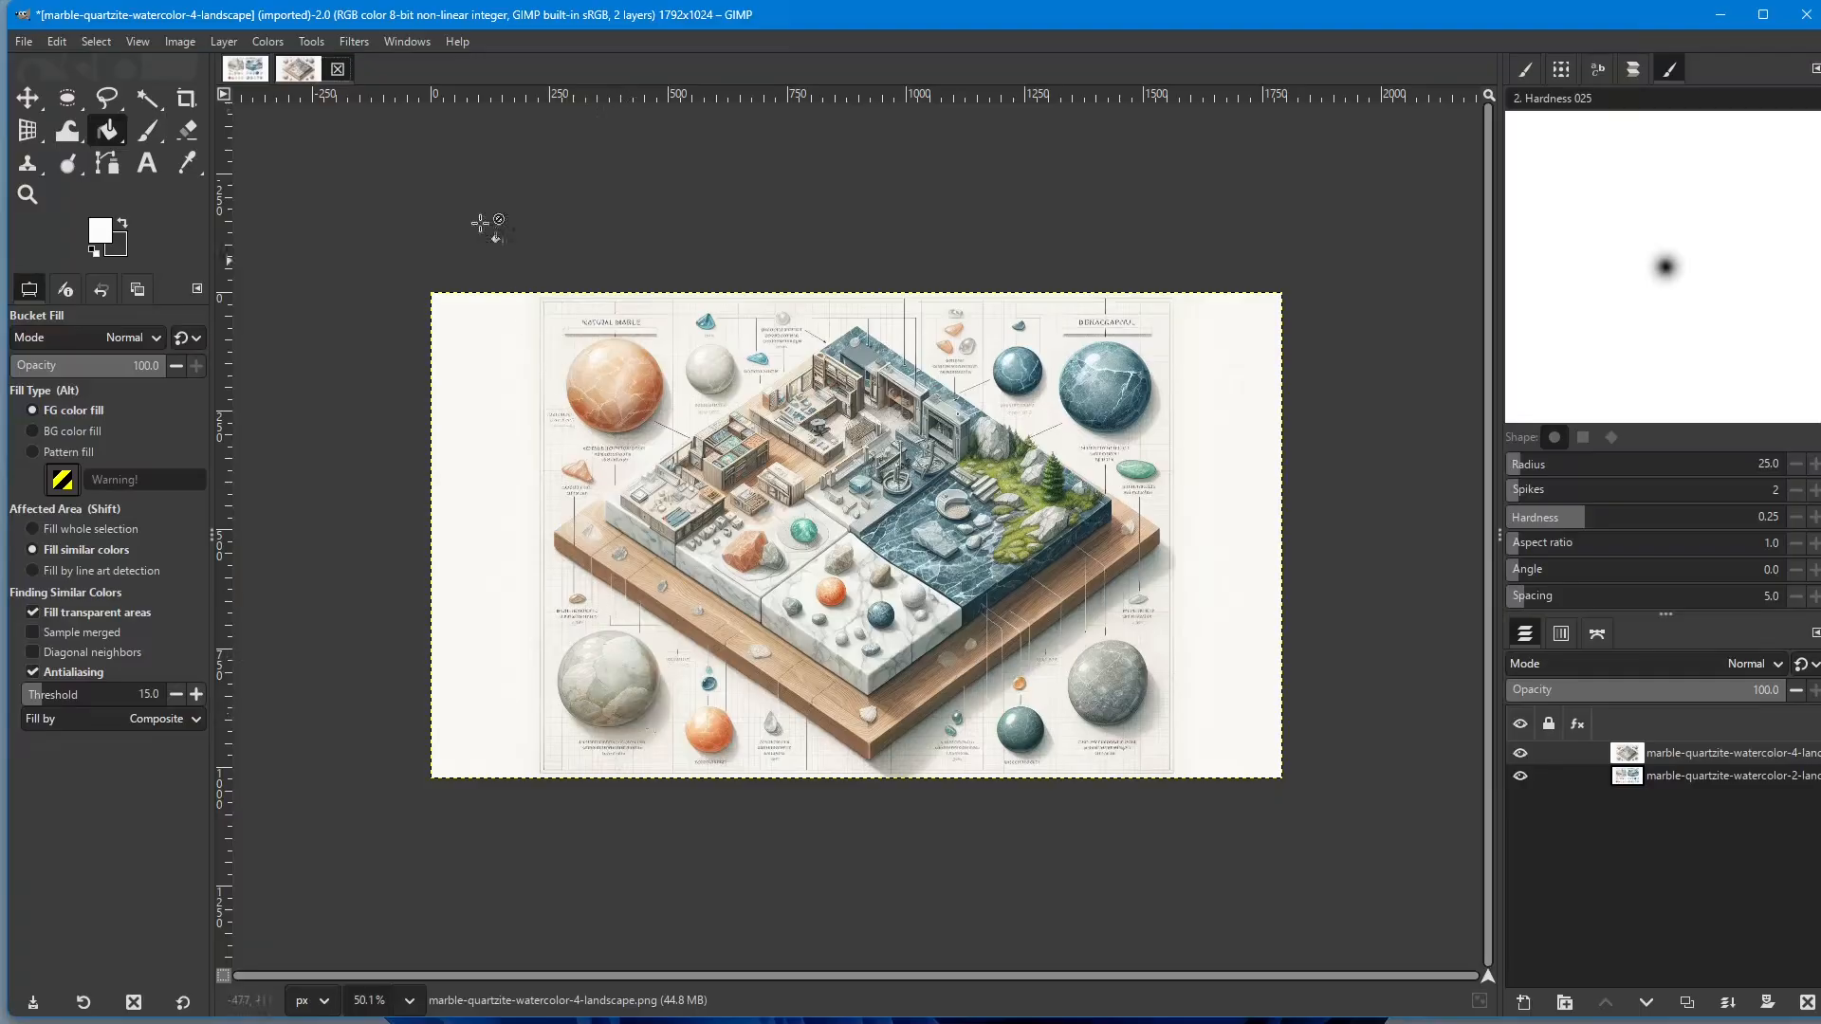
left_click(245, 68)
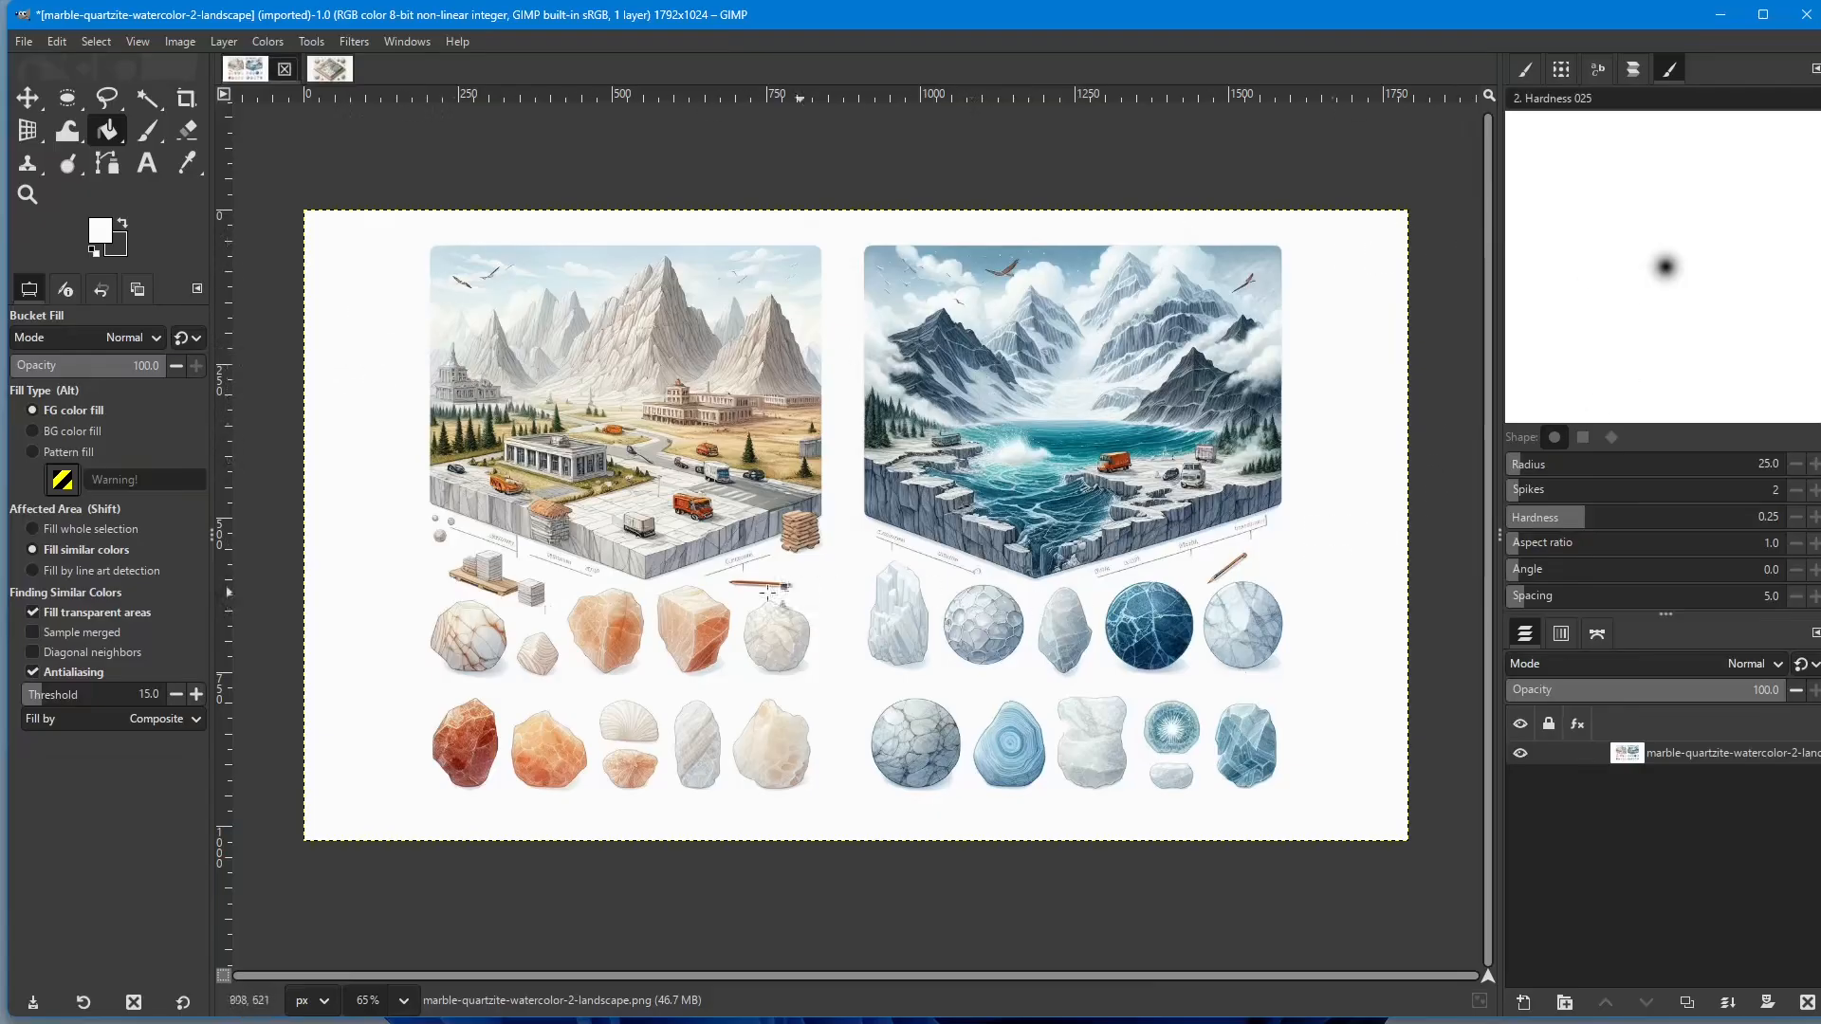
left_click(320, 71)
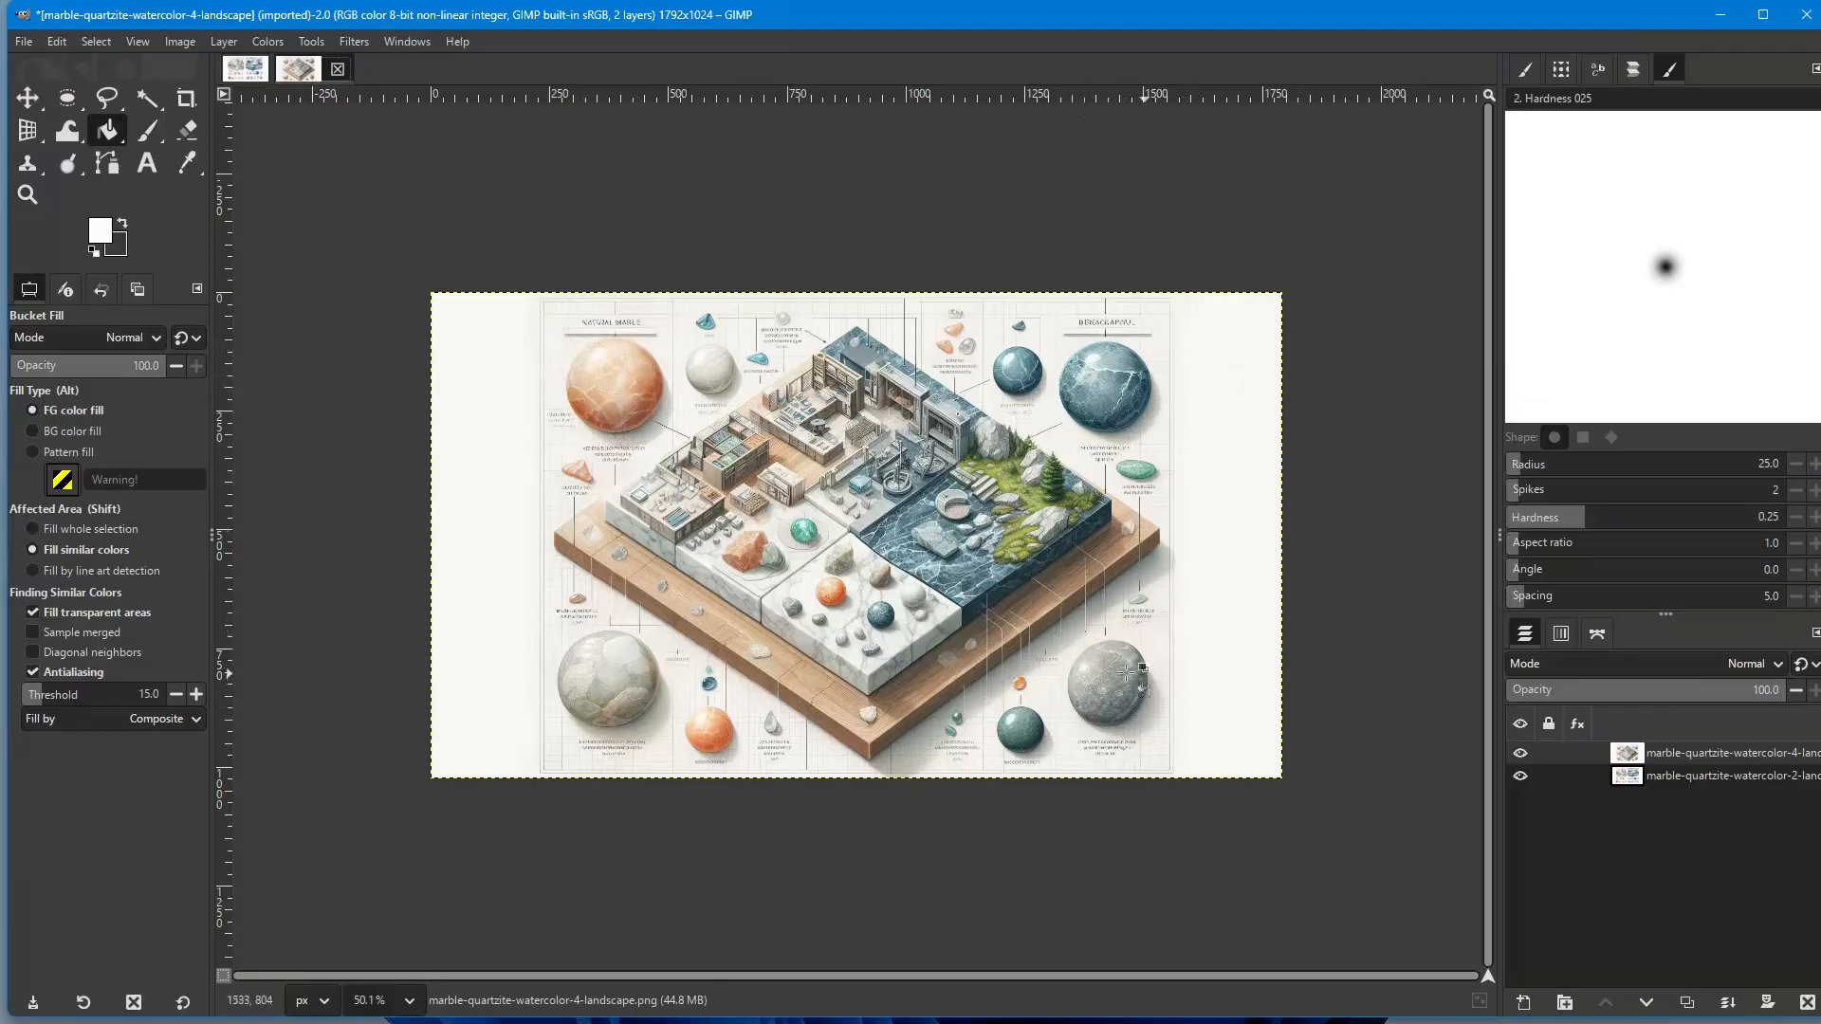
left_click(244, 73)
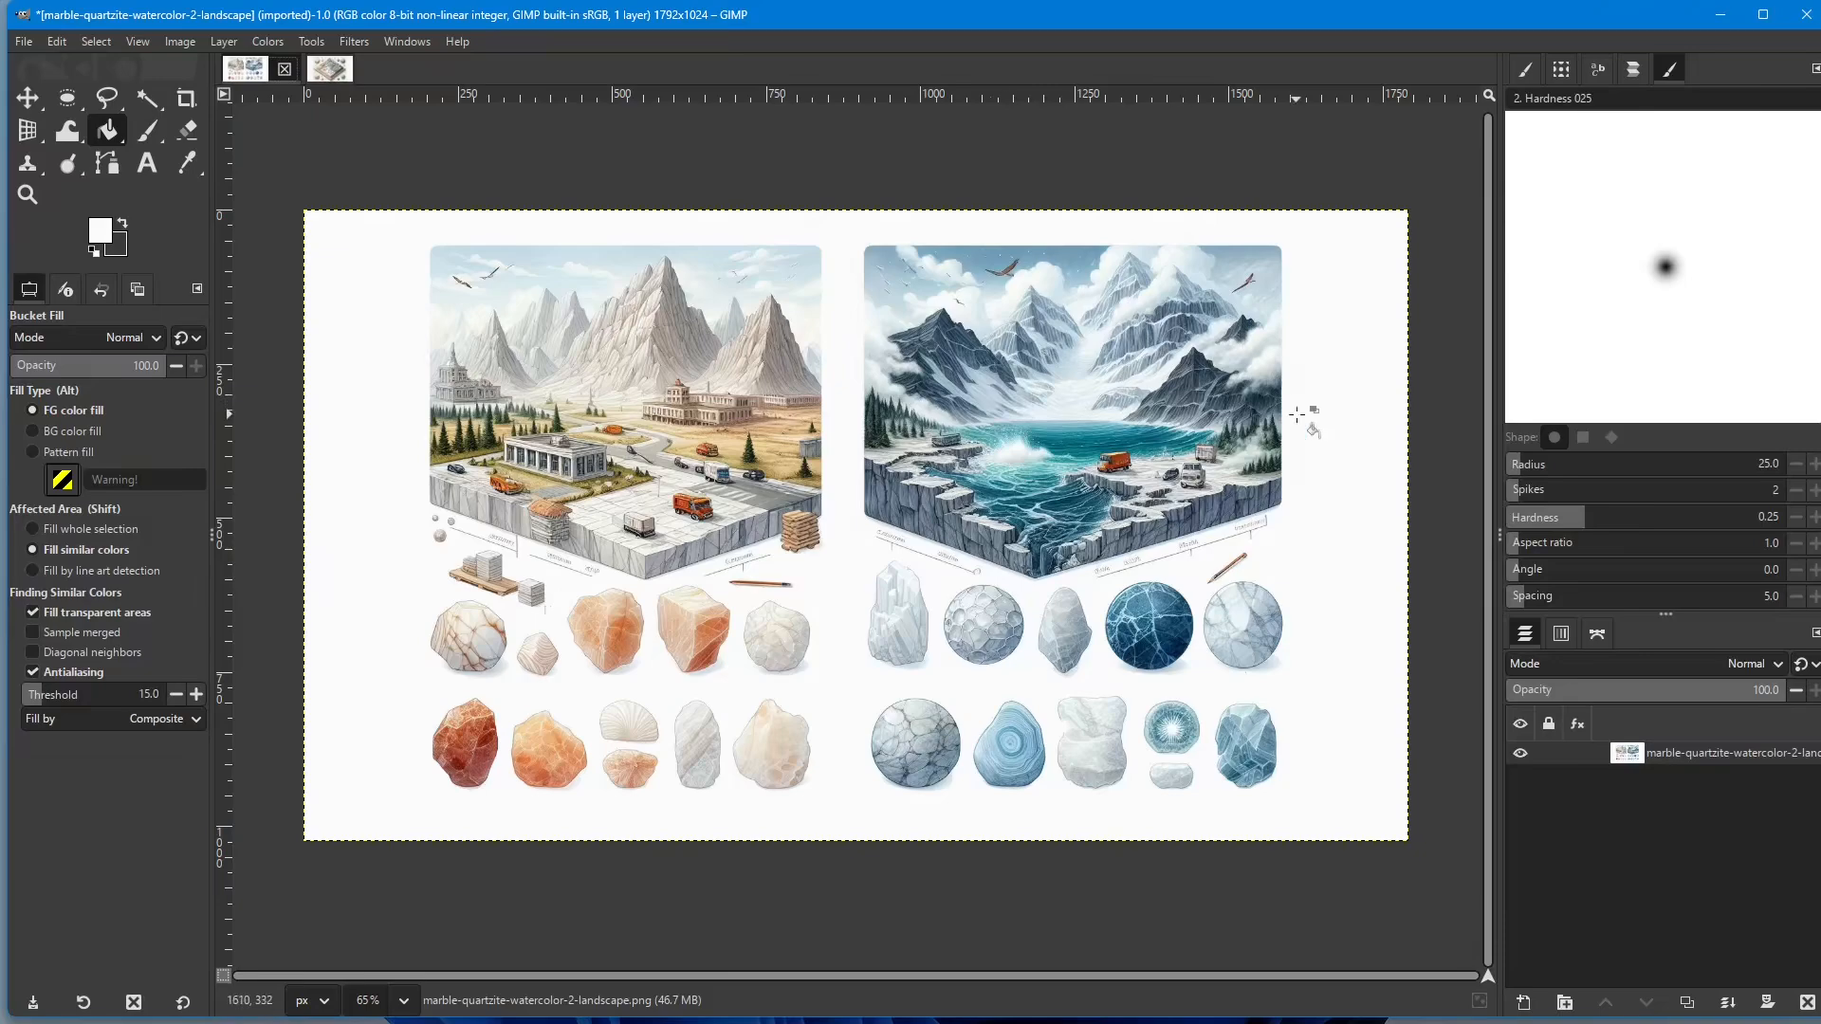
left_click(329, 69)
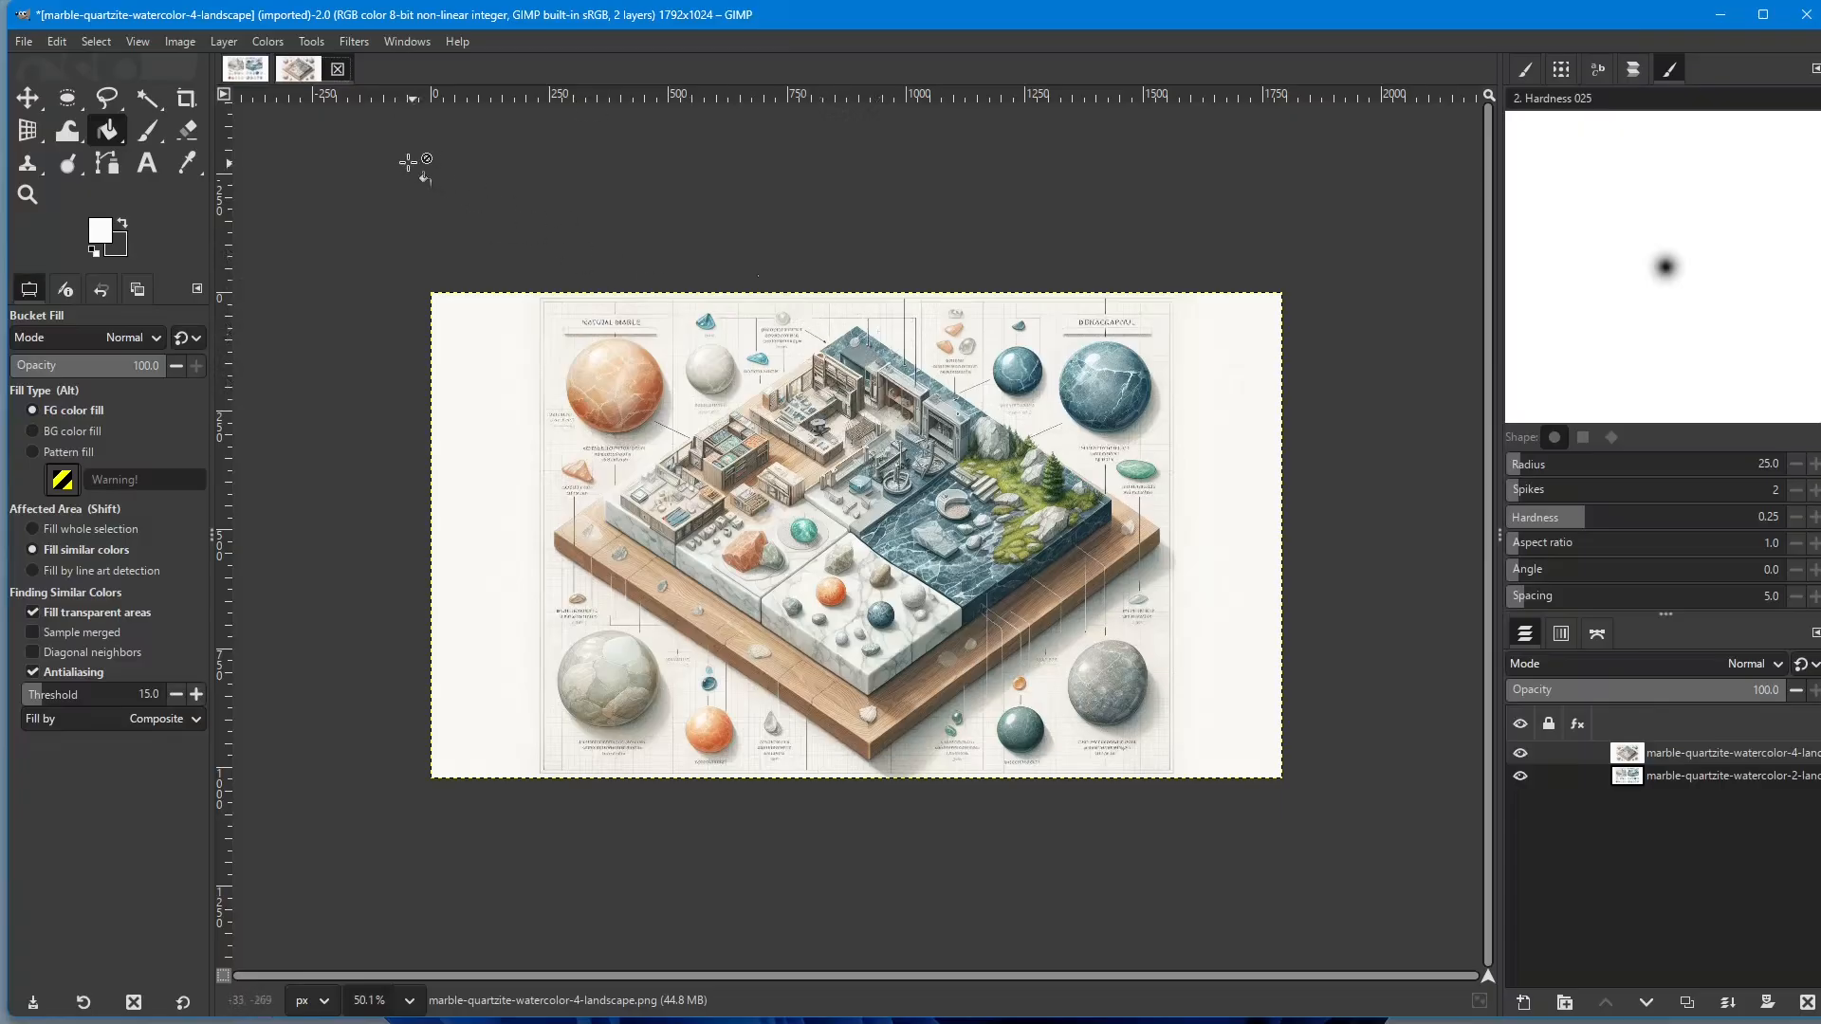
left_click(255, 73)
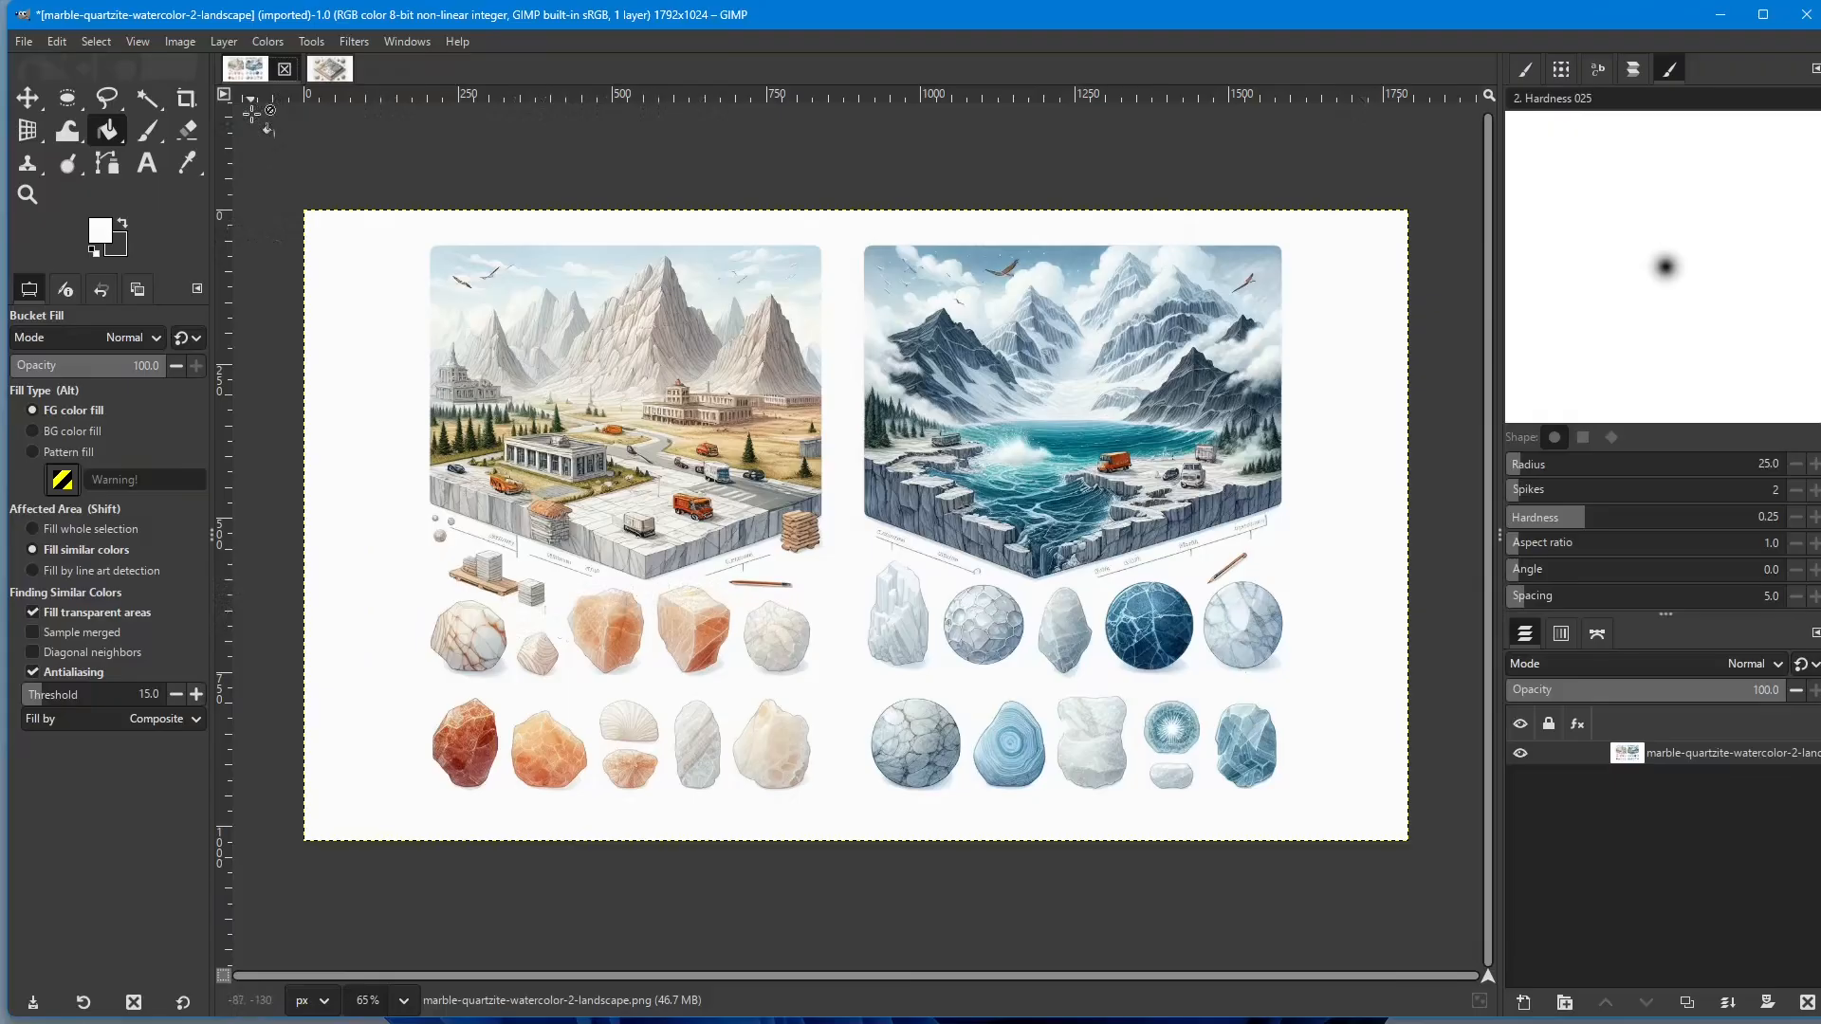
Step: Look through the lasso tool group, including Scissors Select, and activate the Free Select tool
left_click(105, 102)
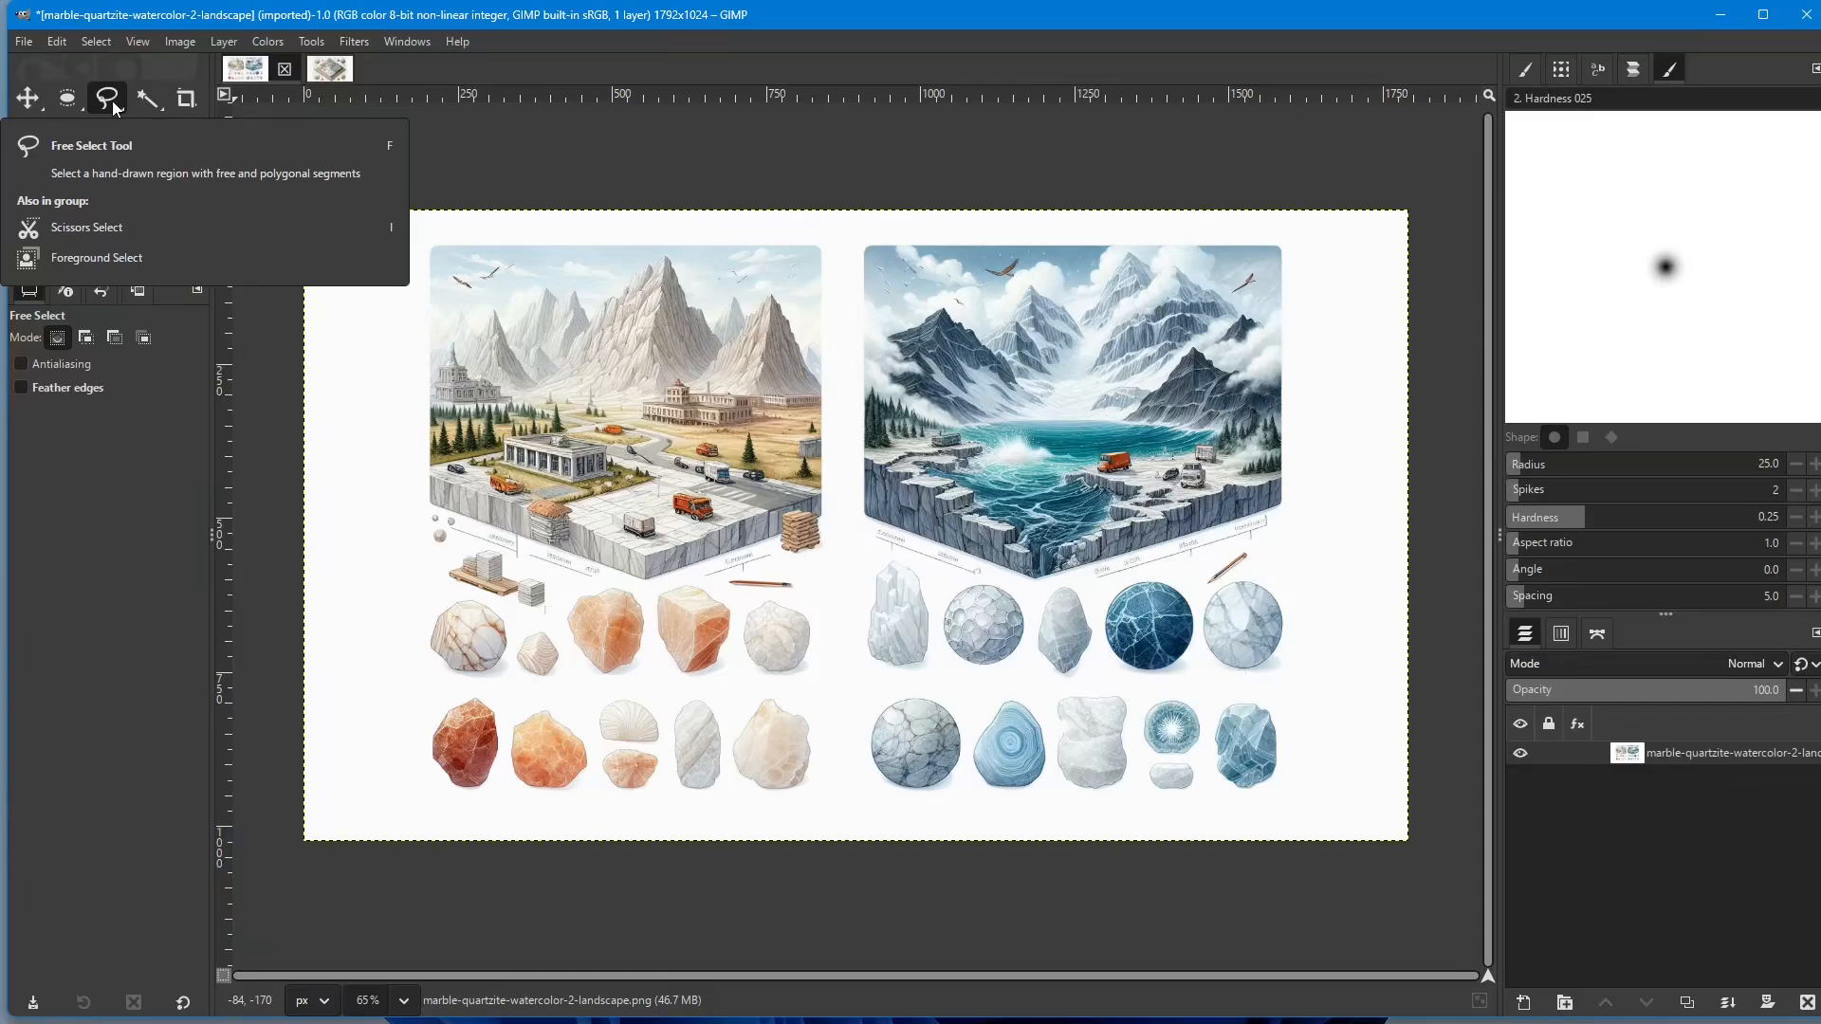
right_click(116, 109)
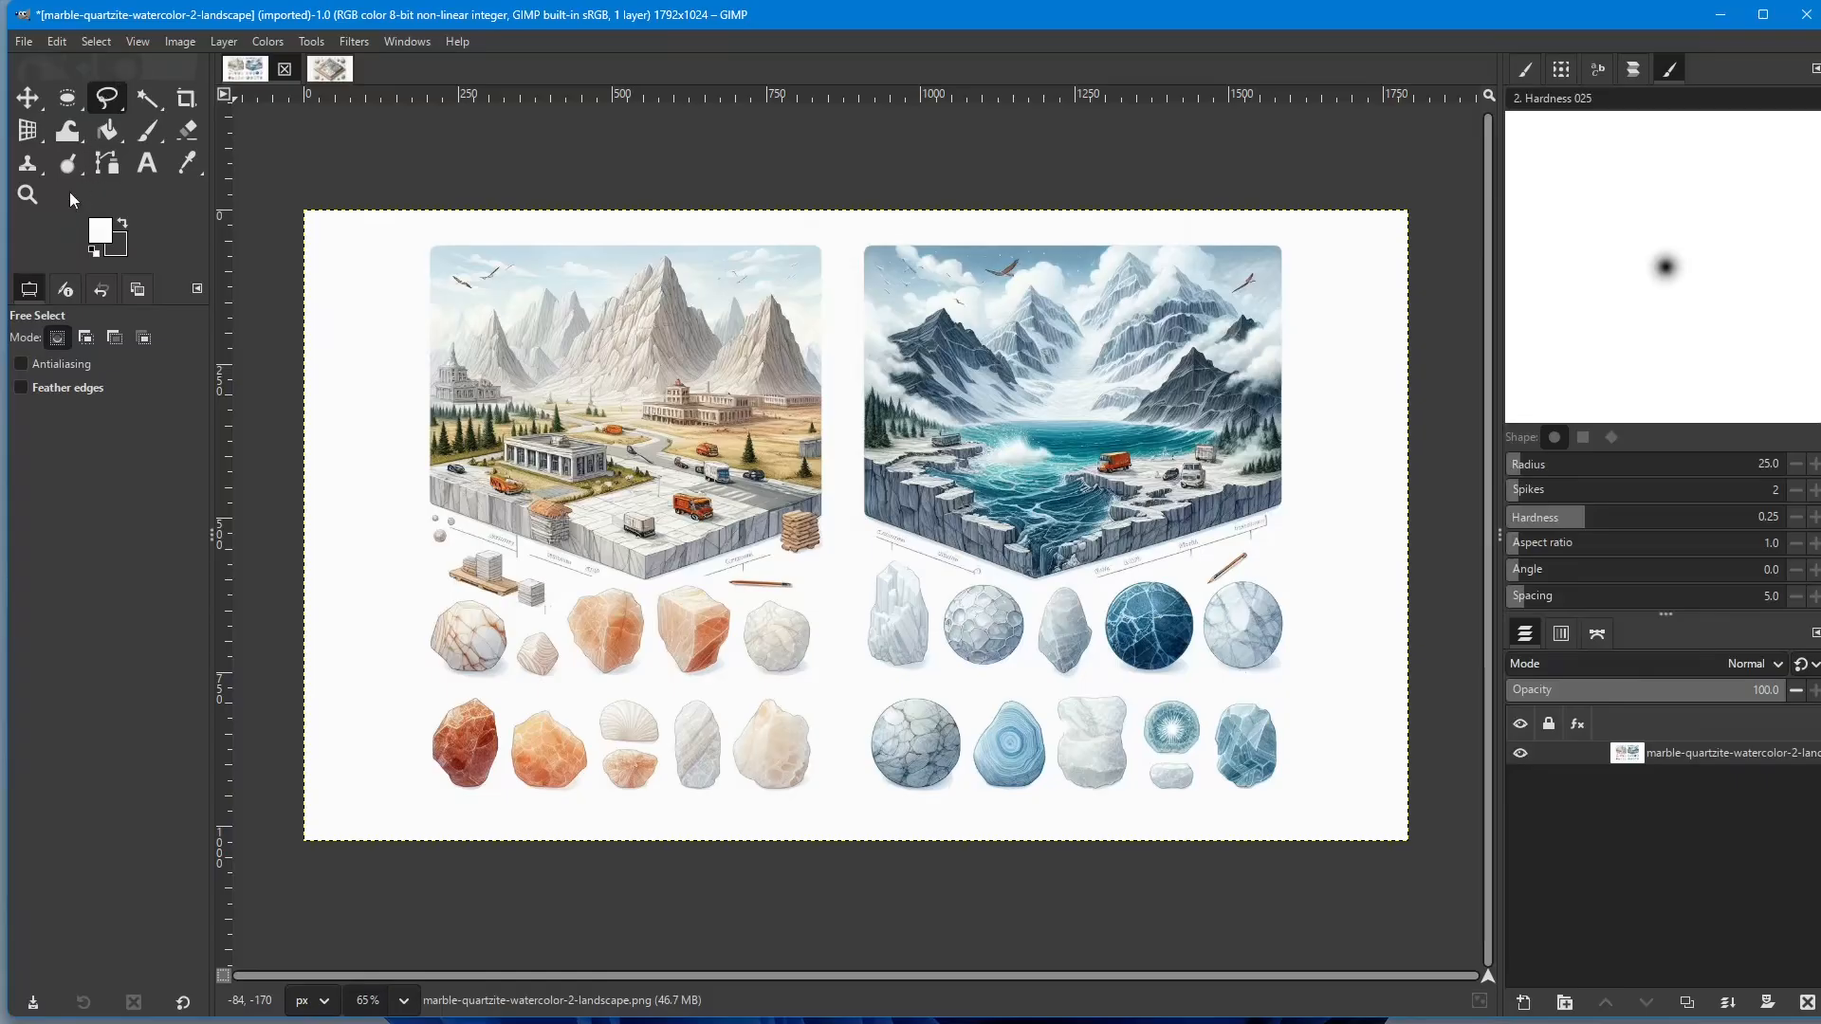
left_click(105, 99)
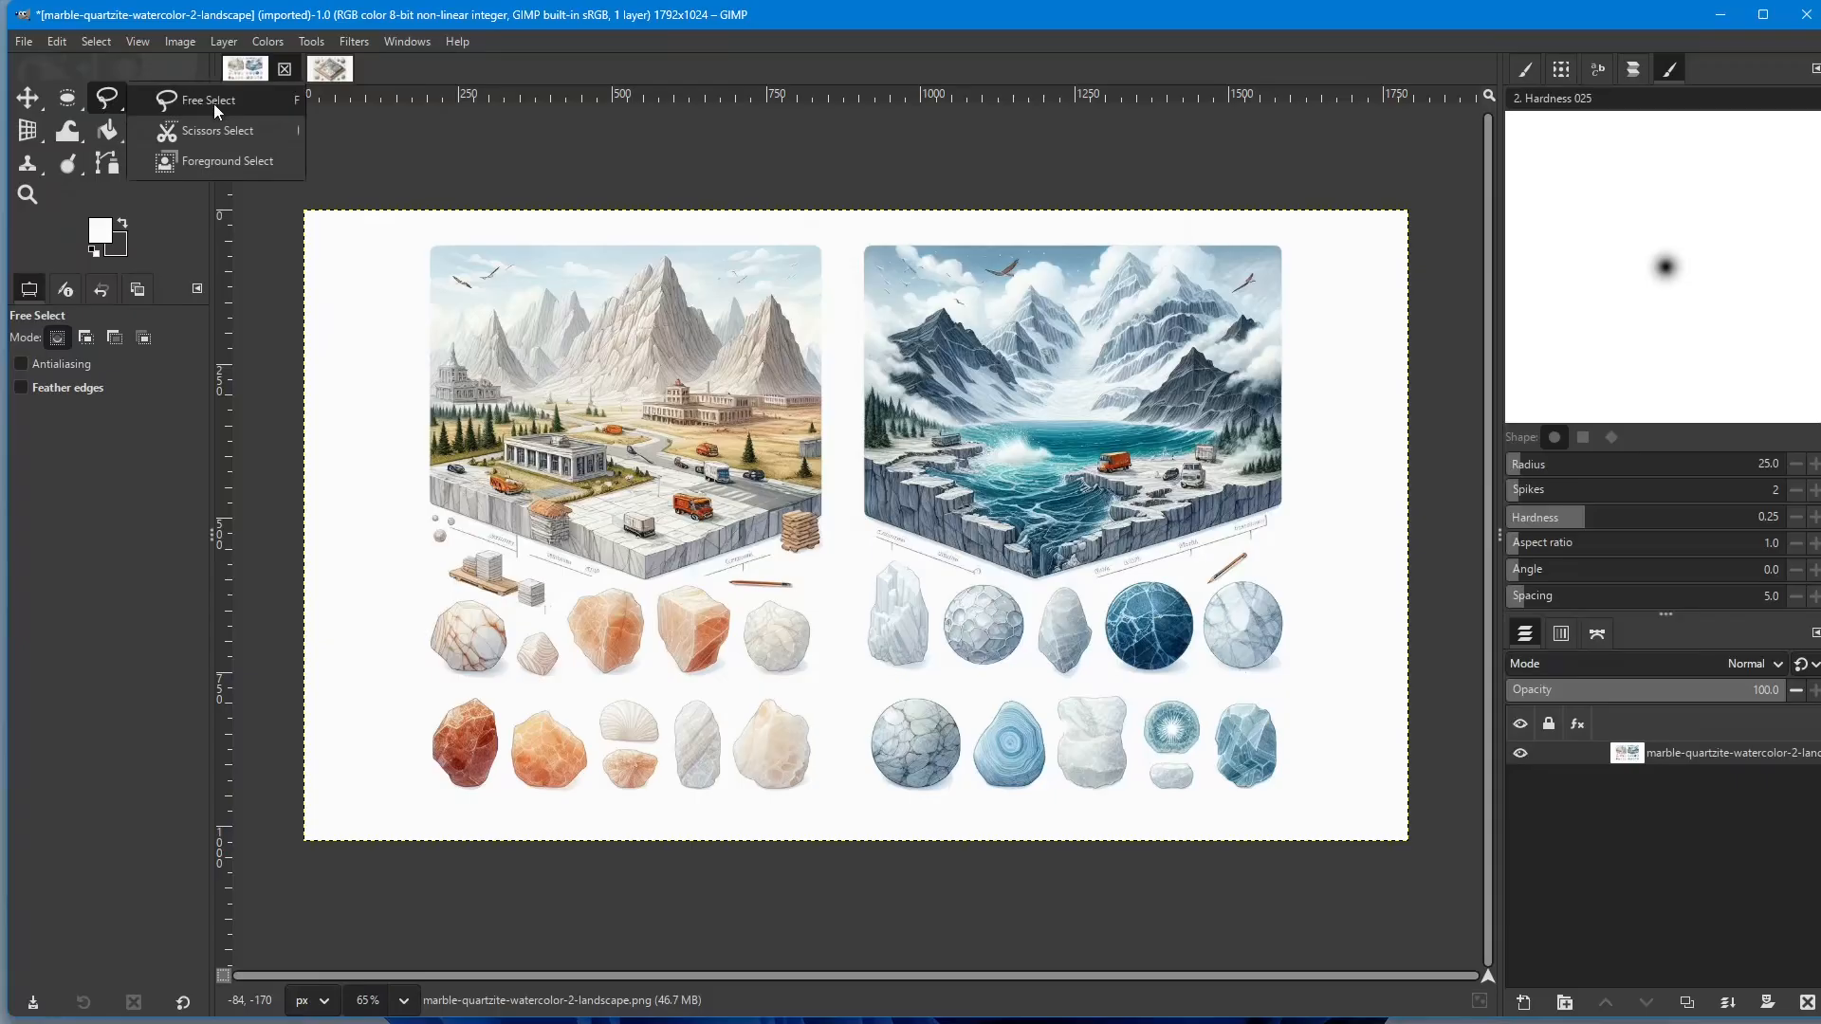
left_click(209, 133)
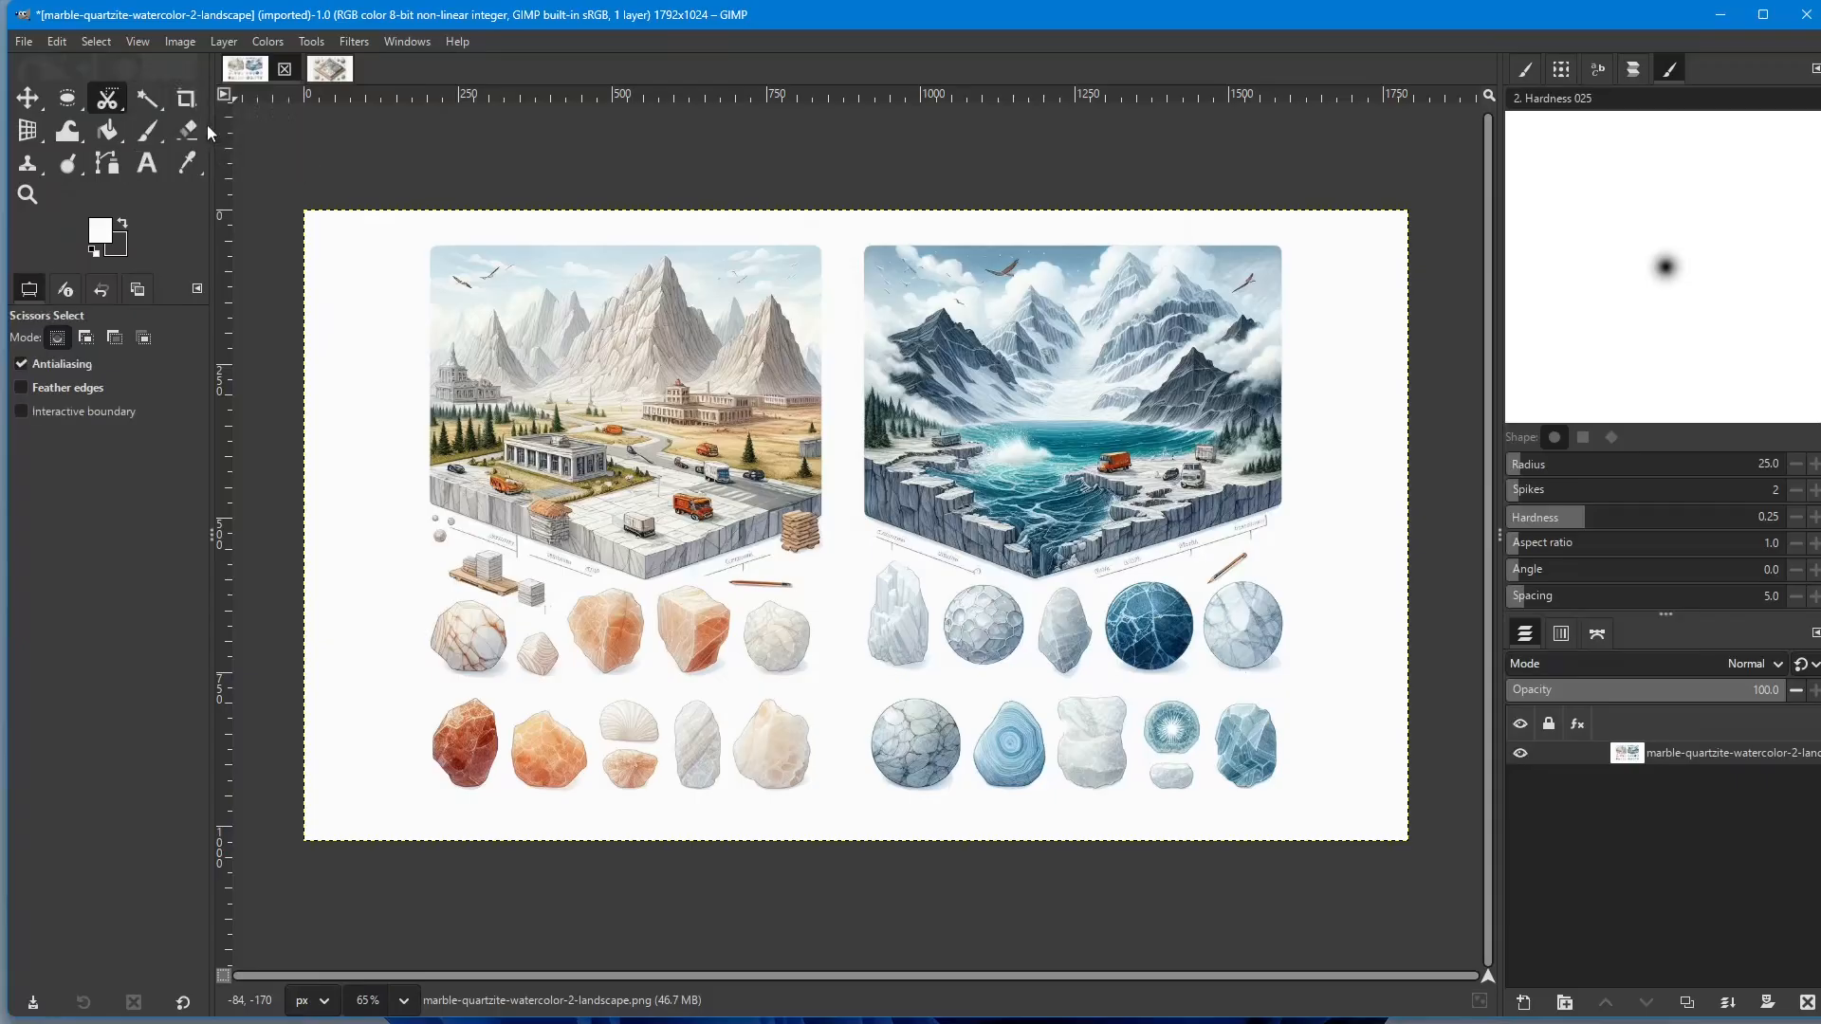
left_click(107, 99)
left_click(169, 106)
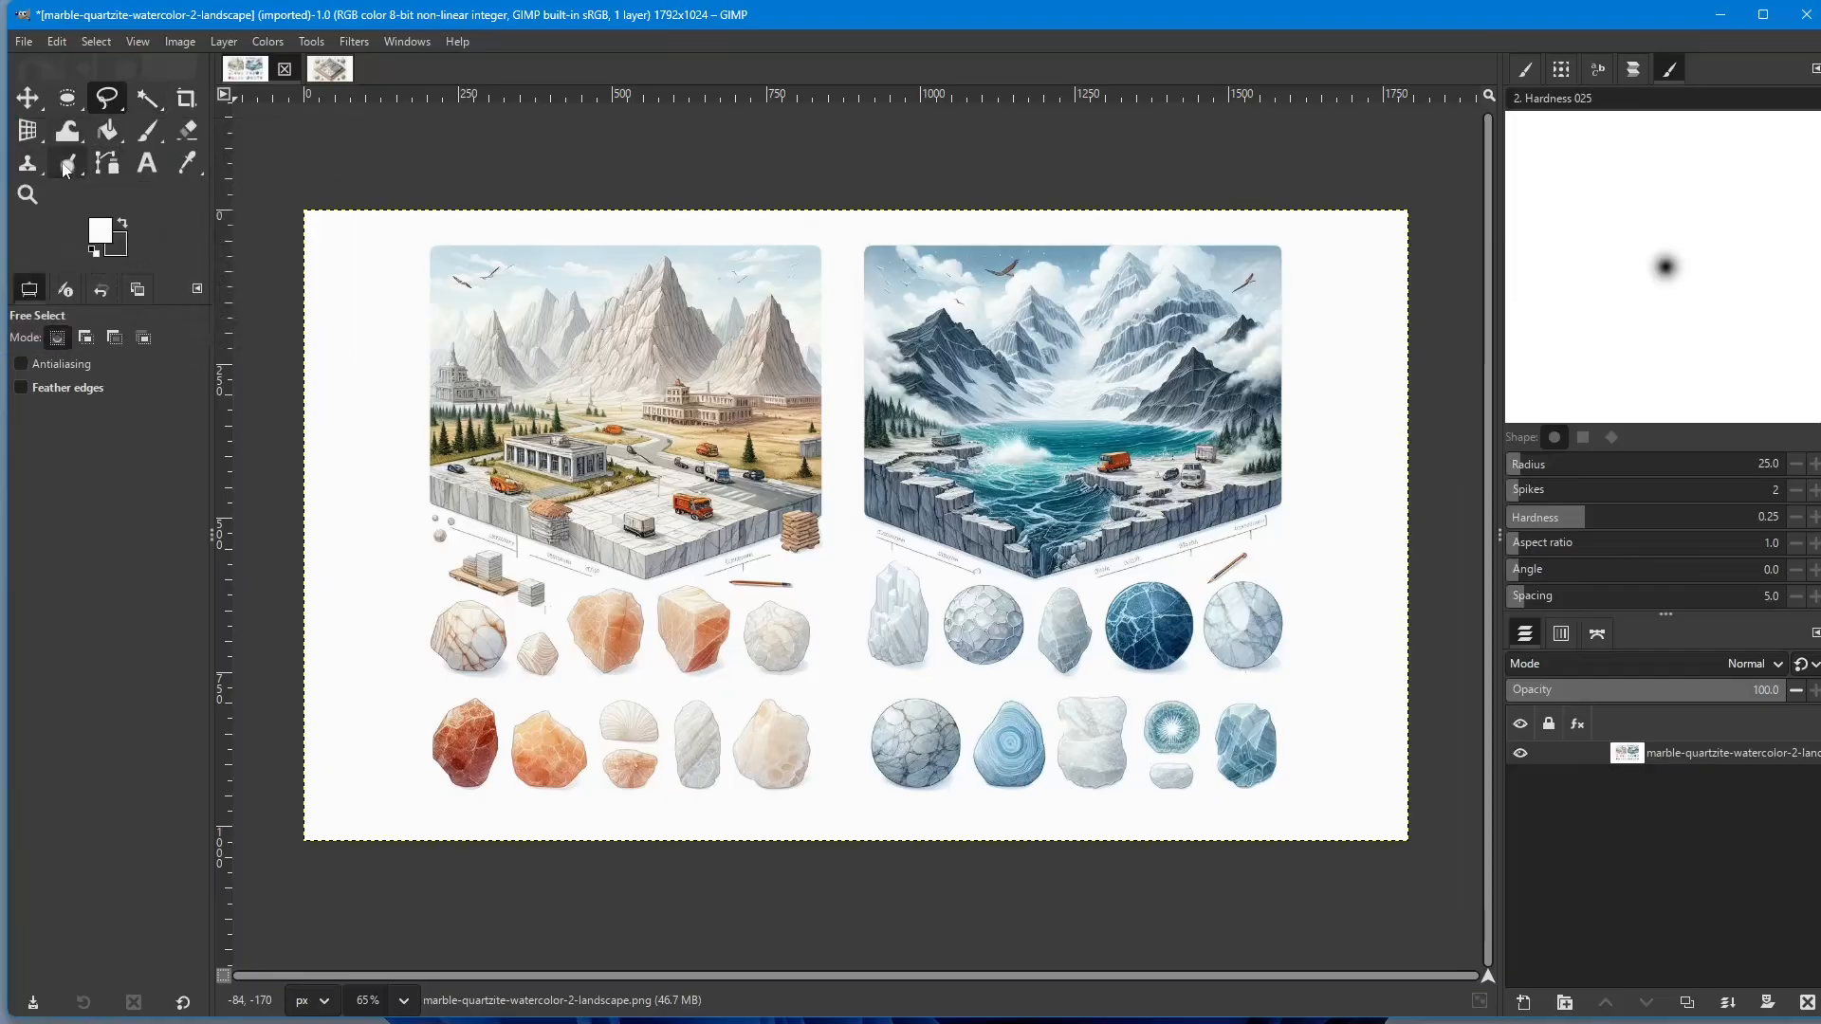
right_click(190, 163)
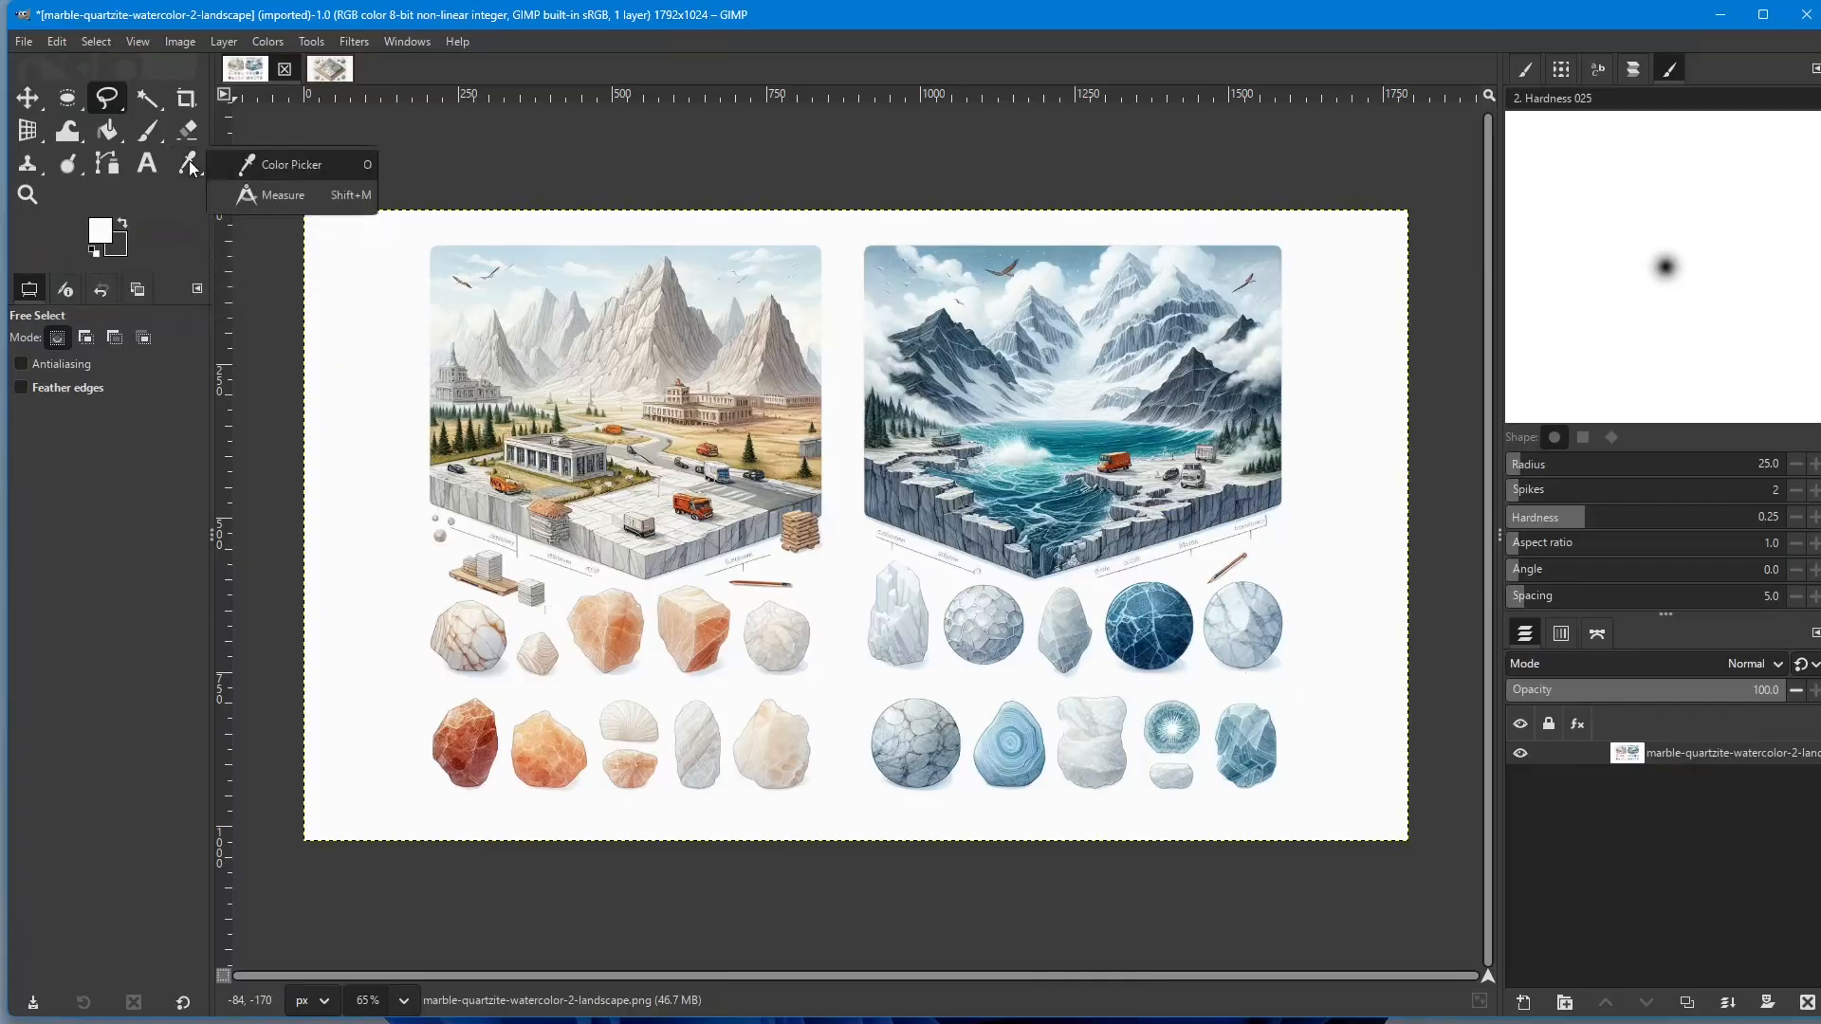
left_click(109, 98)
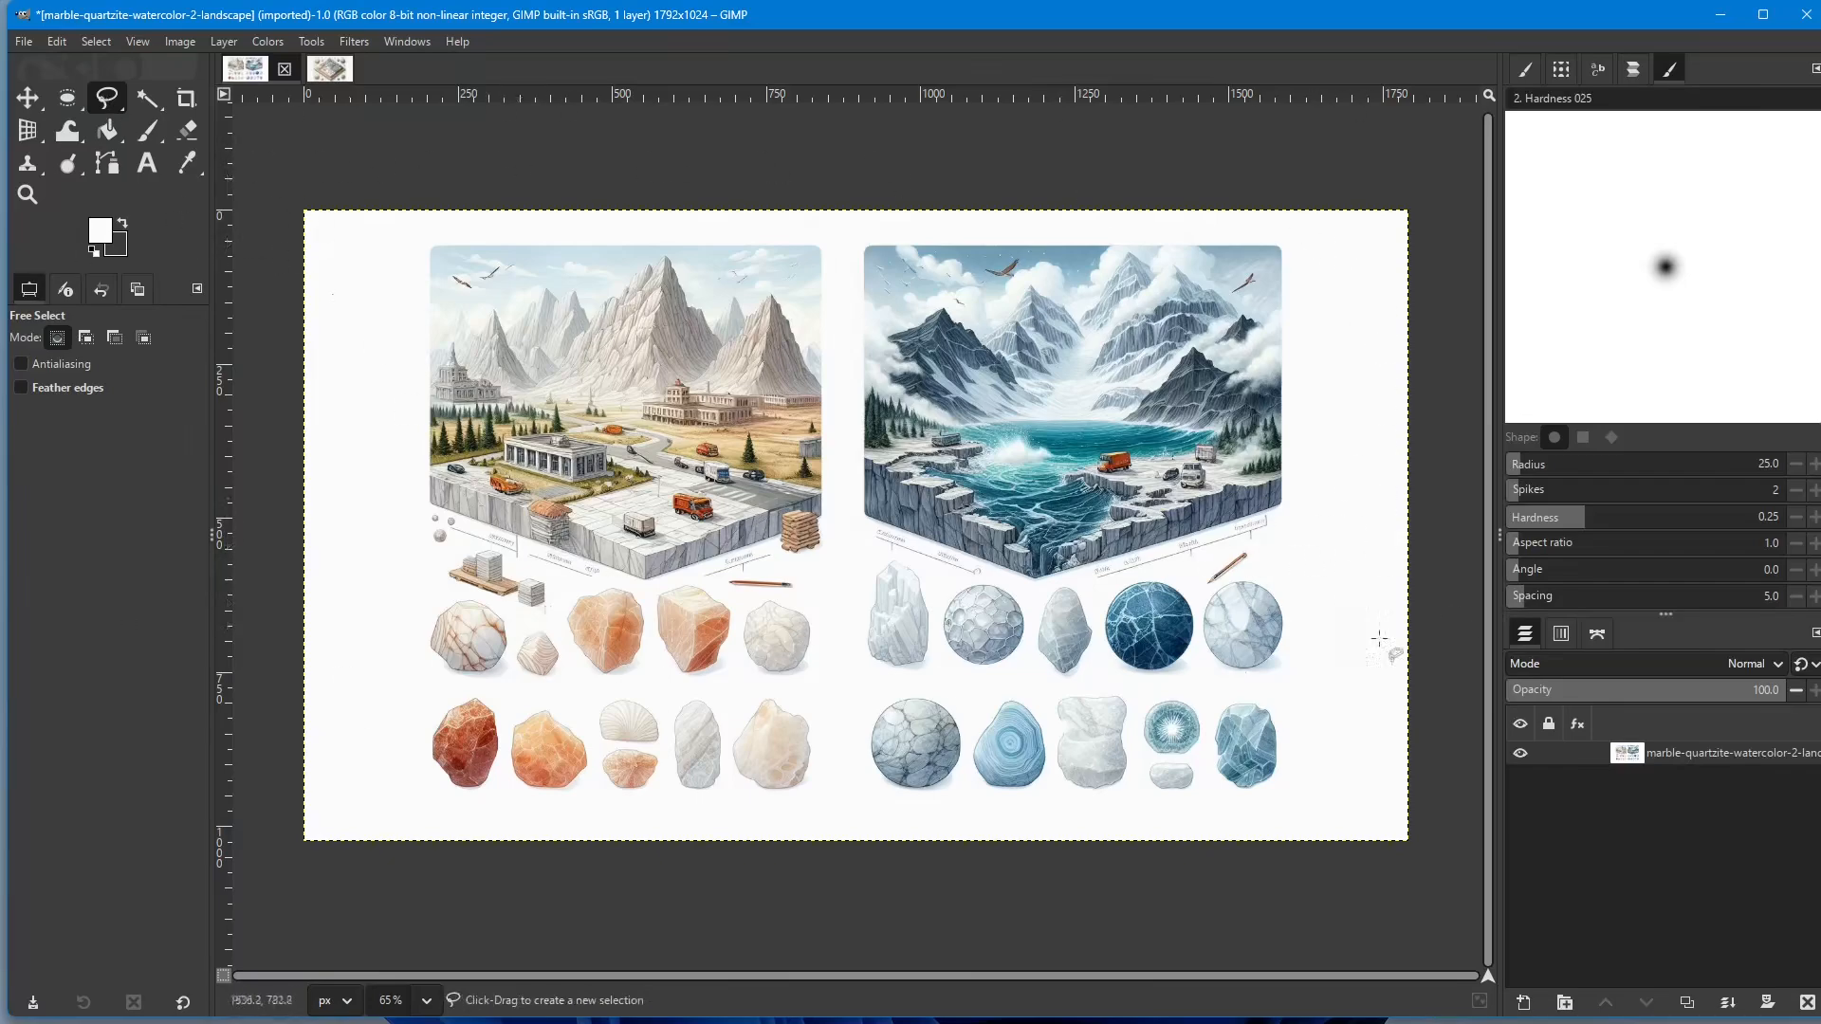
Step: Start a polygonal selection outline beneath the pallet and stone blocks, running above the first orange stone under the desert scene
scroll(563, 614, "up", 2, "ctrl")
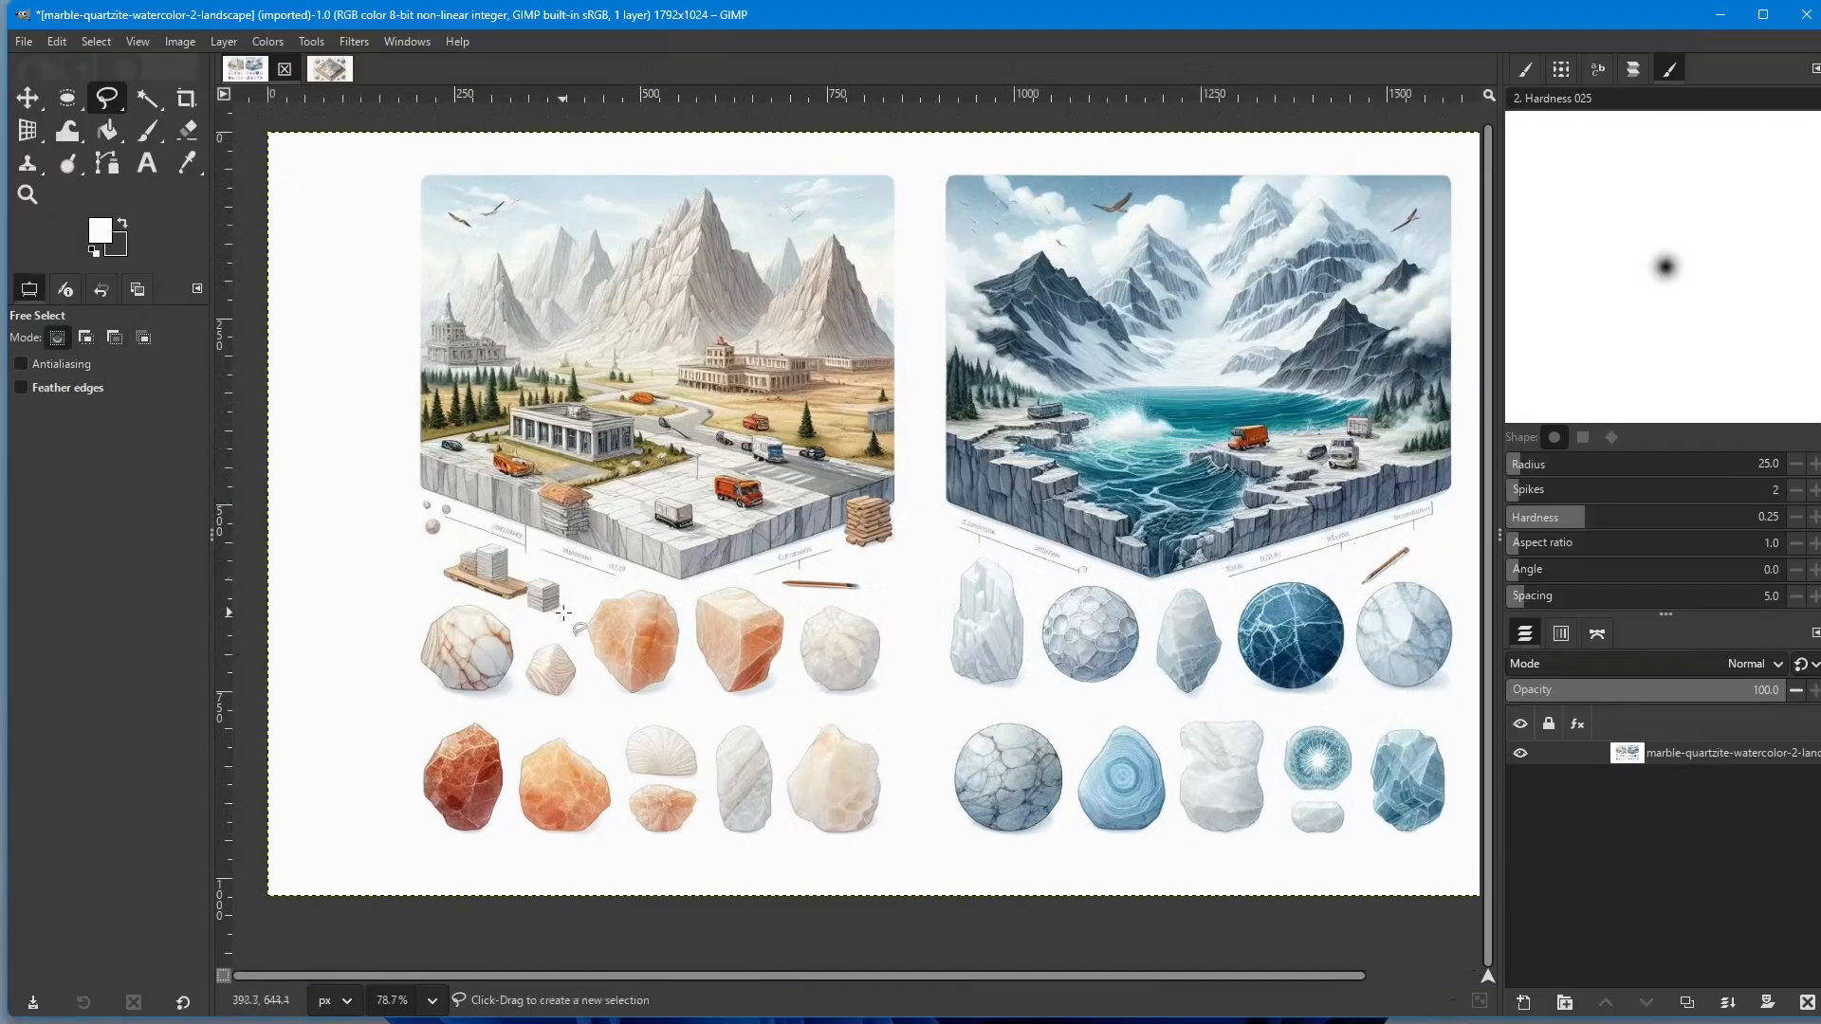
scroll(563, 614, "up", 5, "ctrl")
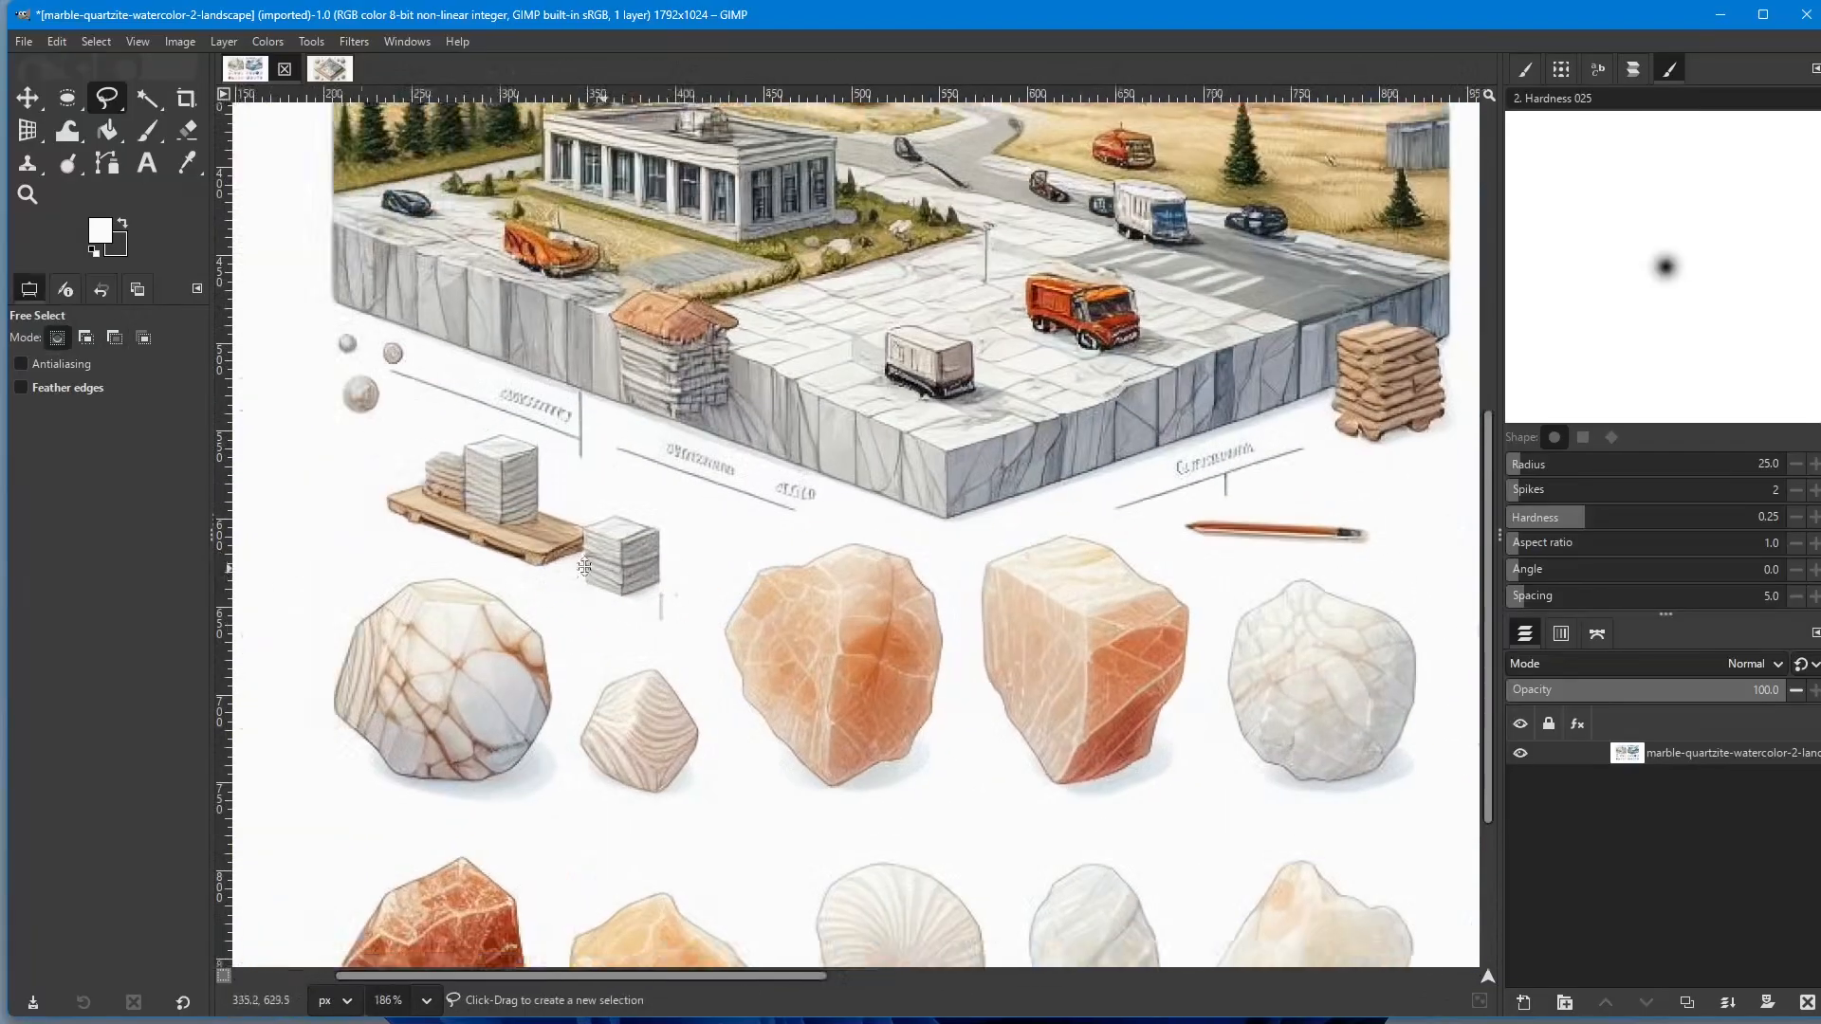
left_click_drag(585, 567, 771, 535)
left_click(451, 503)
left_click(650, 530)
left_click(785, 598)
left_click(926, 529)
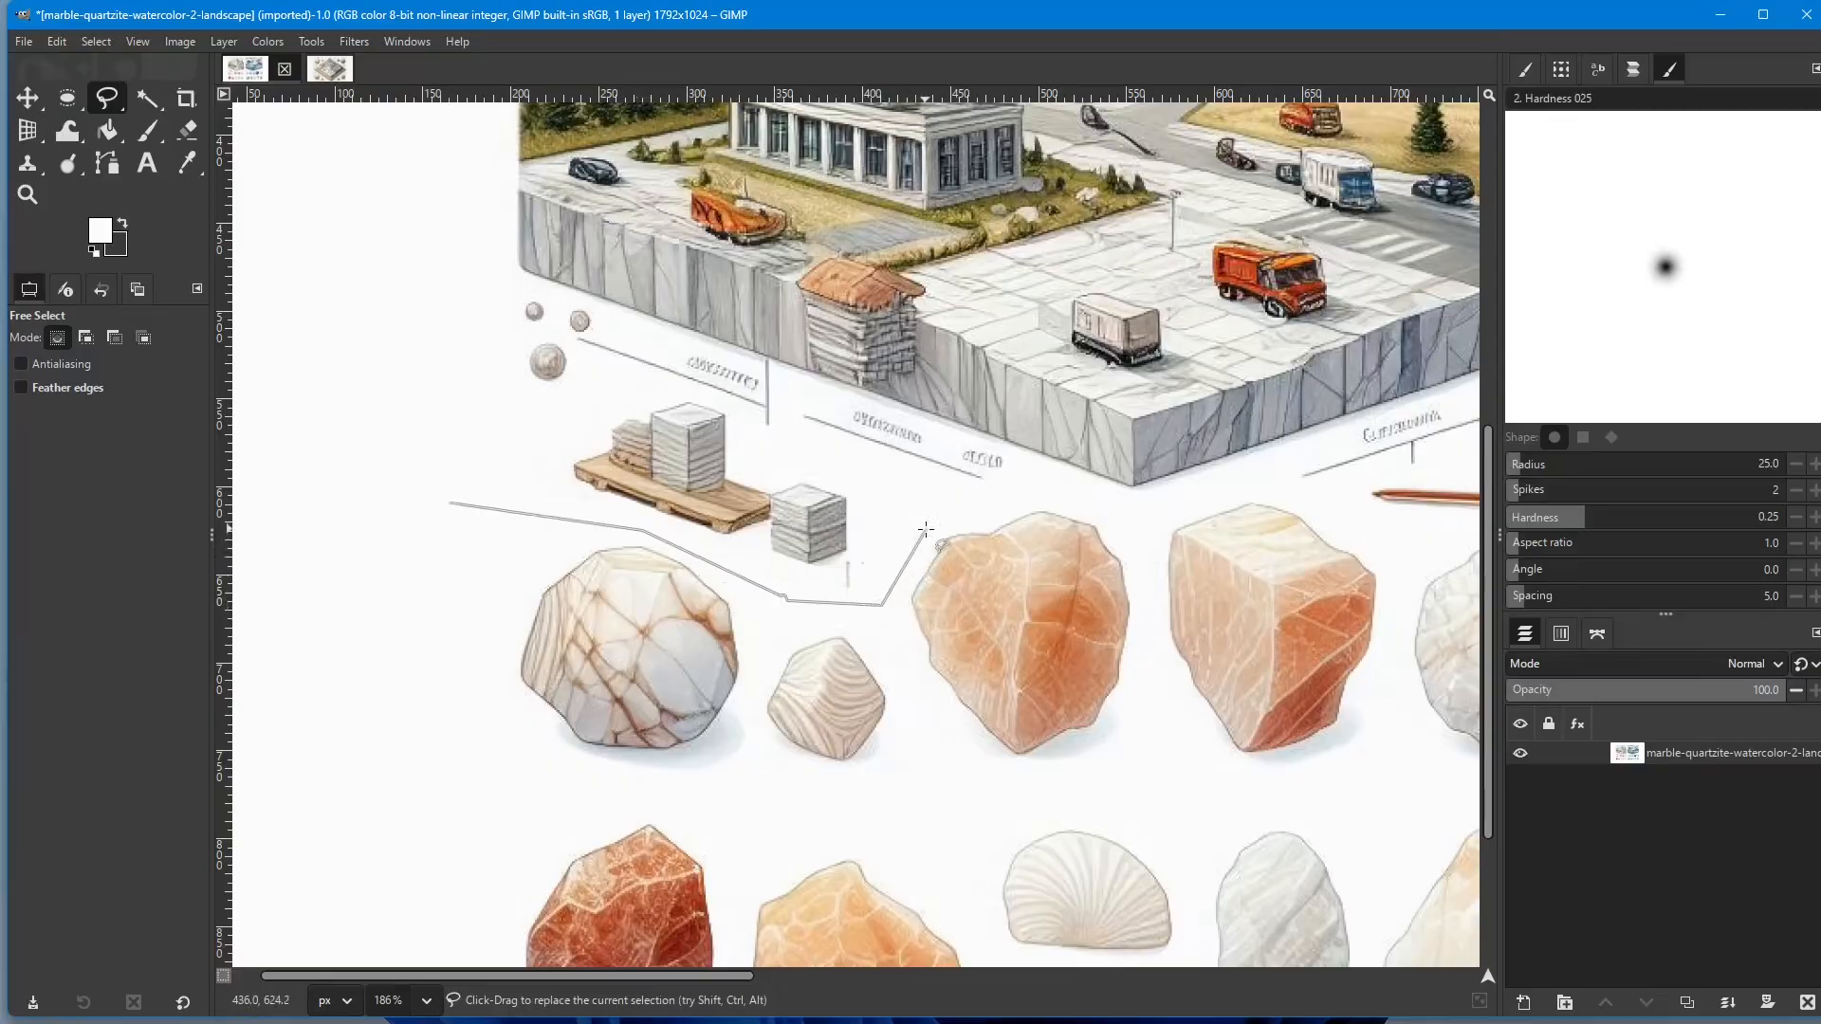
left_click(1015, 495)
left_click(1115, 512)
Step: Continue the outline below the desert scene's pencil and up over the white crystal under the ocean scene
scroll(1115, 512, "right", 5)
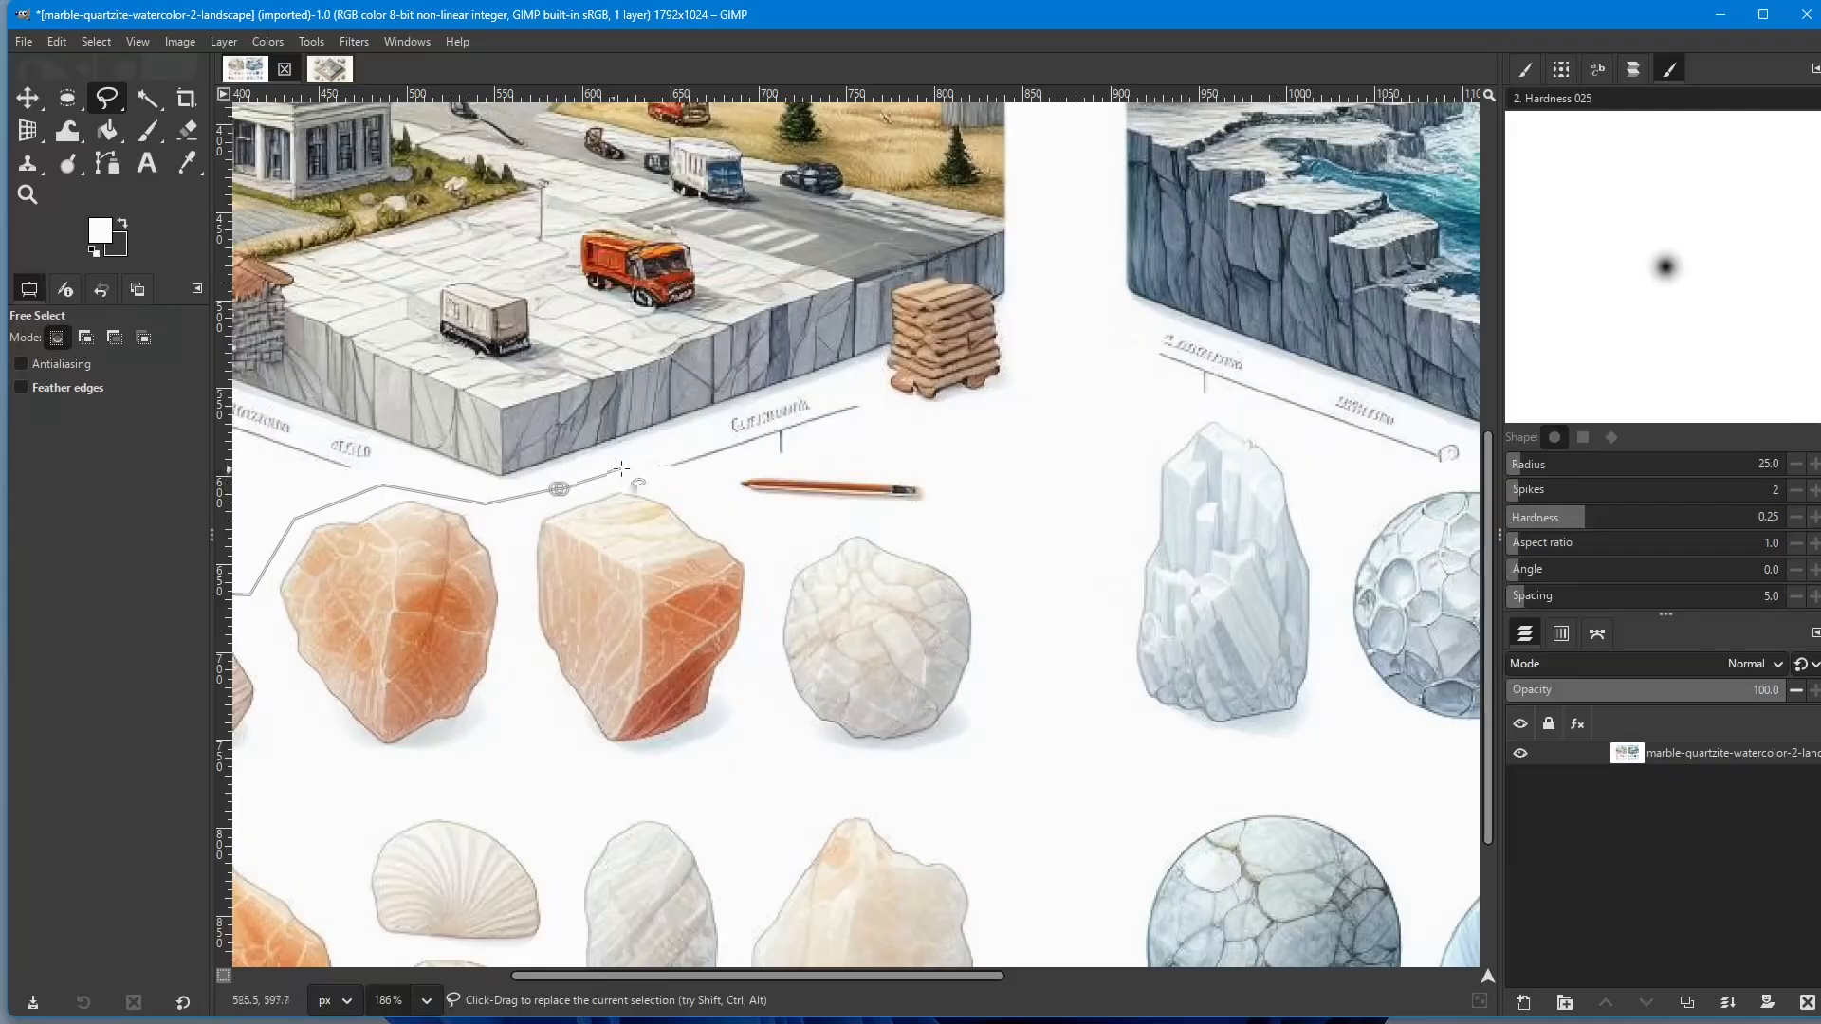
left_click(651, 483)
left_click(751, 515)
left_click(1019, 510)
left_click(1125, 424)
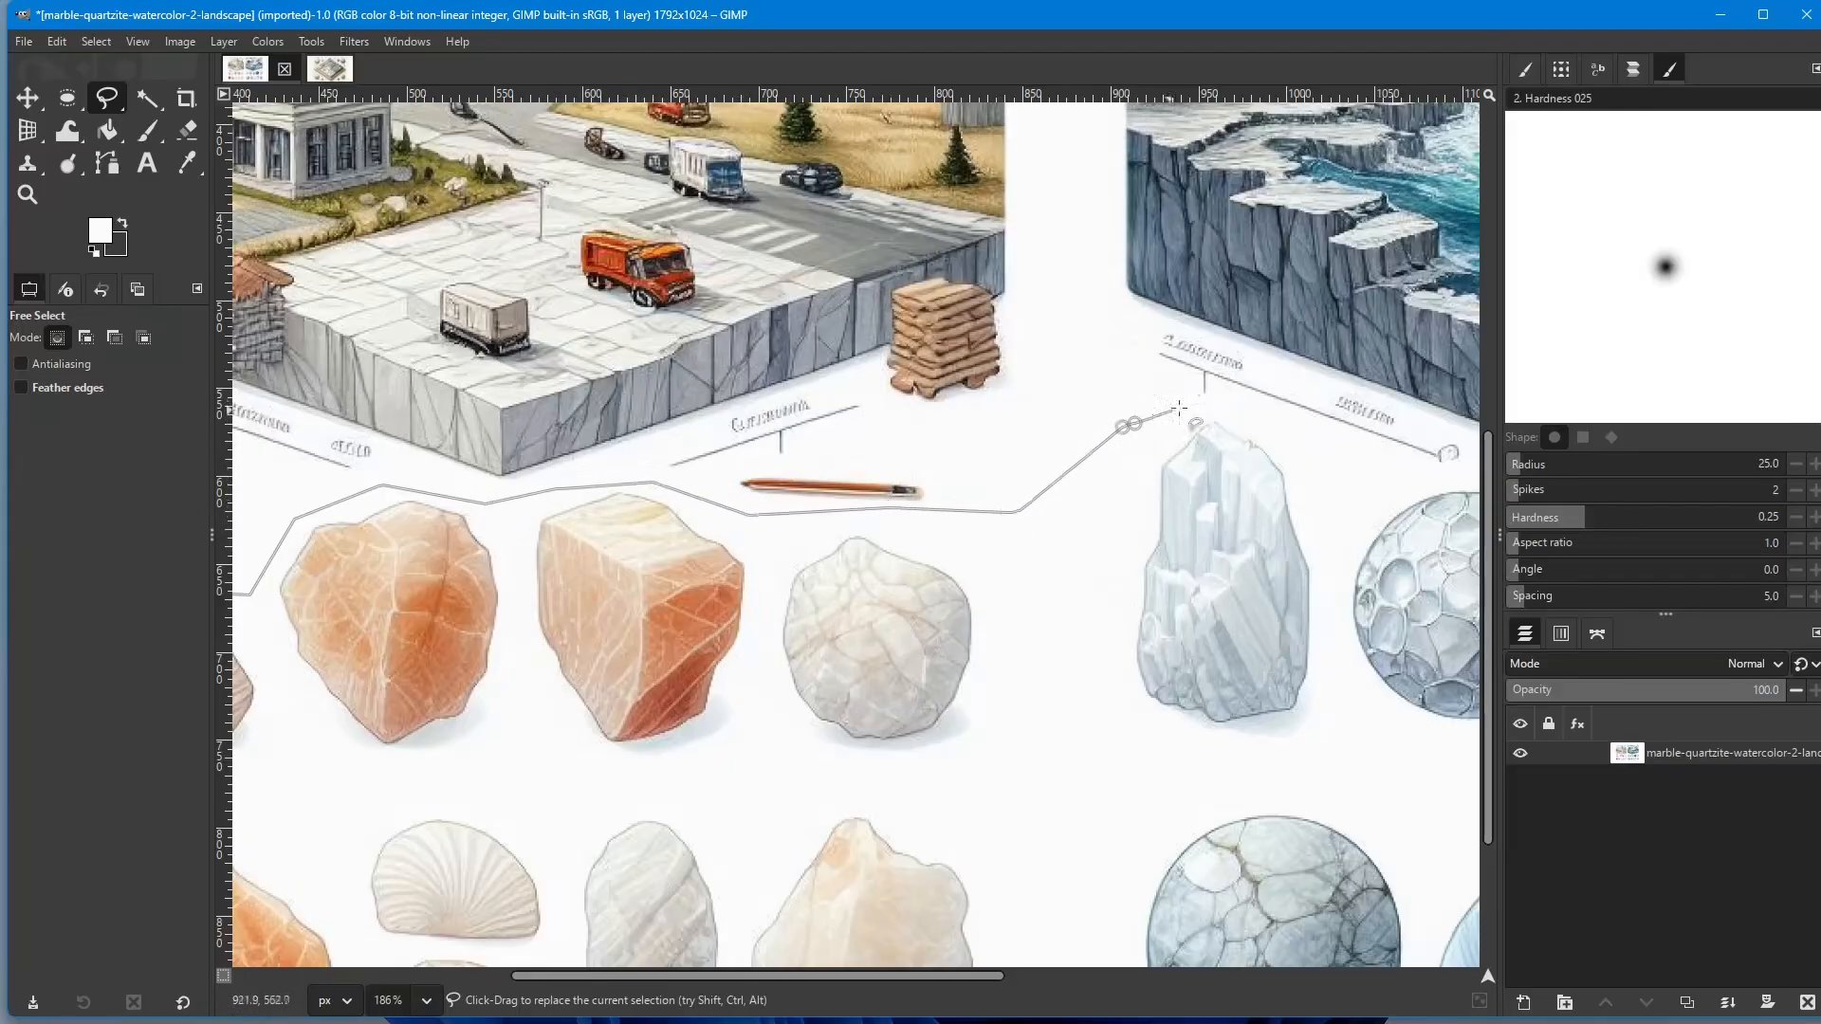
left_click(1226, 405)
left_click(1343, 468)
Step: Extend the outline between the ocean scene's lower edge and the upper row of blue stones, passing beneath the pencil
left_click_drag(1343, 468, 359, 349)
left_click(492, 360)
left_click(625, 403)
left_click(723, 354)
left_click(817, 375)
left_click(963, 339)
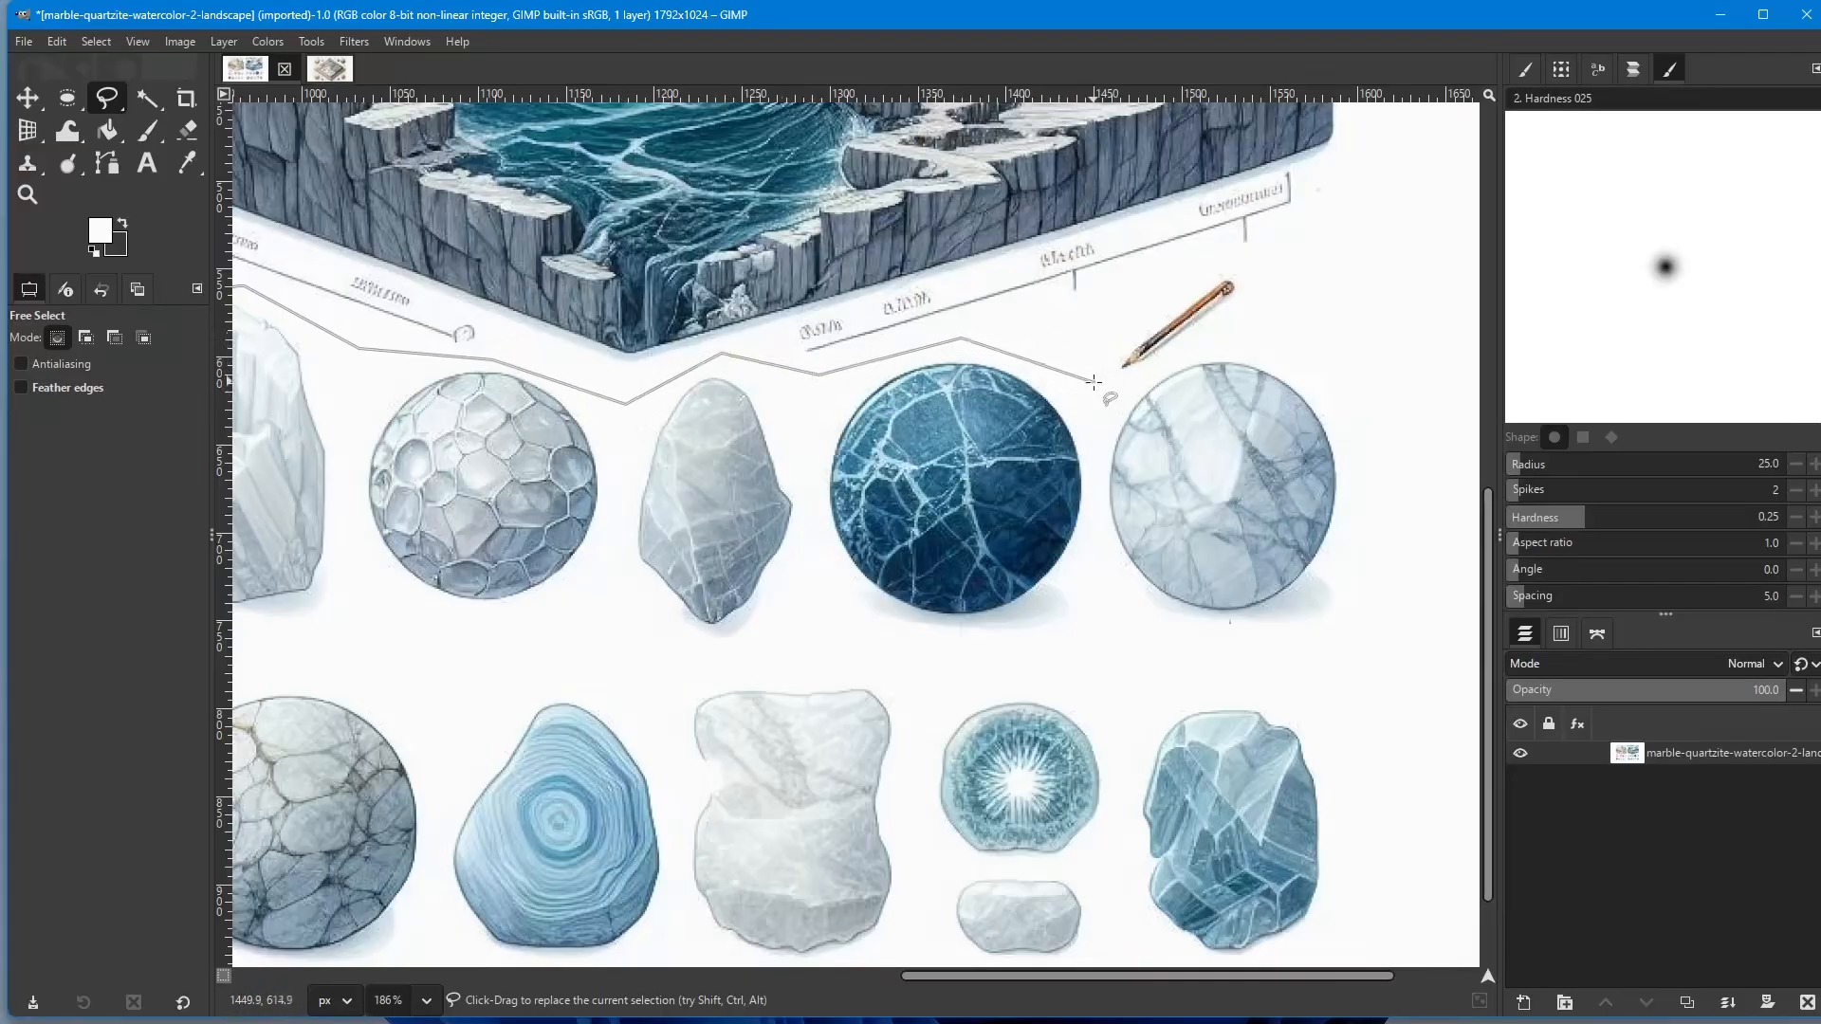
left_click(1089, 397)
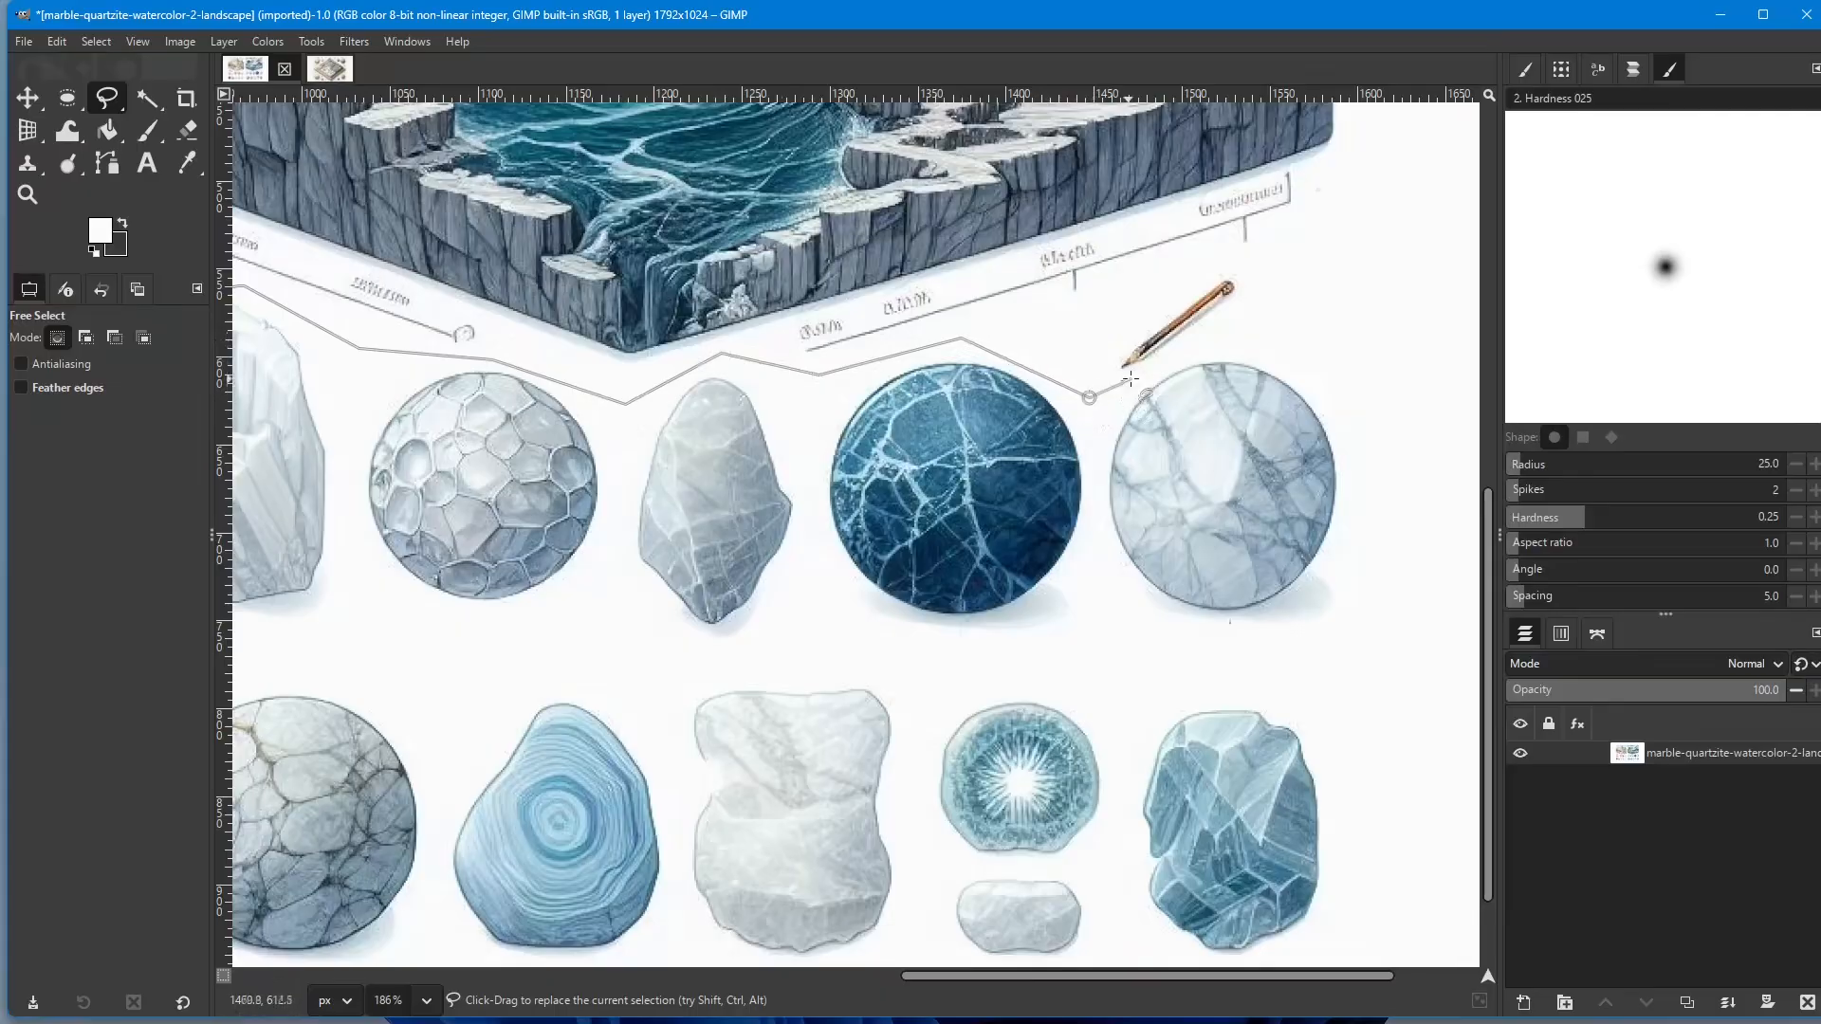
left_click(1223, 338)
left_click(1392, 255)
Step: Carry the outline up the white margin beside the ocean scene to the image's upper right corner
left_click_drag(1265, 264, 590, 502)
mouse_move(713, 485)
left_mouse_down()
mouse_move(1002, 322)
mouse_move(744, 516)
mouse_move(1028, 363)
mouse_move(1028, 391)
mouse_move(1265, 373)
mouse_move(1079, 468)
mouse_move(1269, 336)
mouse_move(953, 391)
mouse_move(973, 369)
mouse_move(1009, 391)
mouse_move(895, 542)
left_mouse_up()
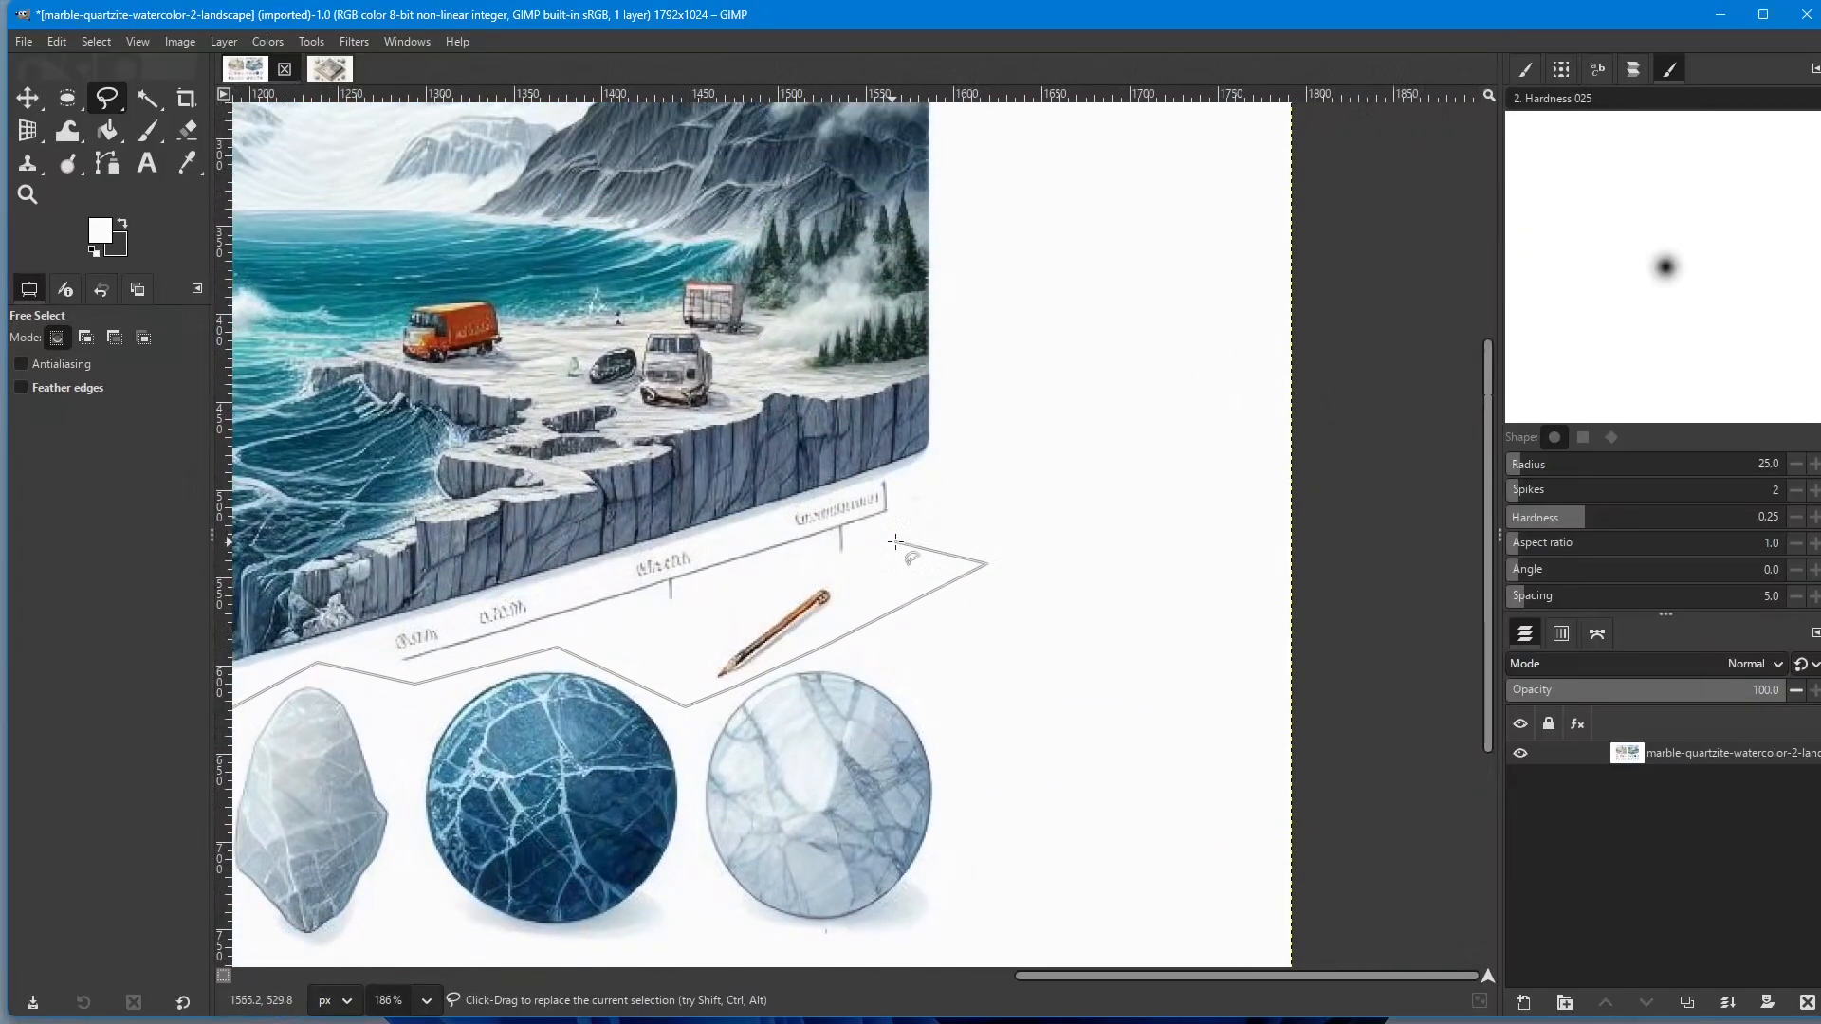
left_click(1043, 369)
left_click(1047, 167)
scroll(1043, 176, "up", 5)
left_click(982, 233)
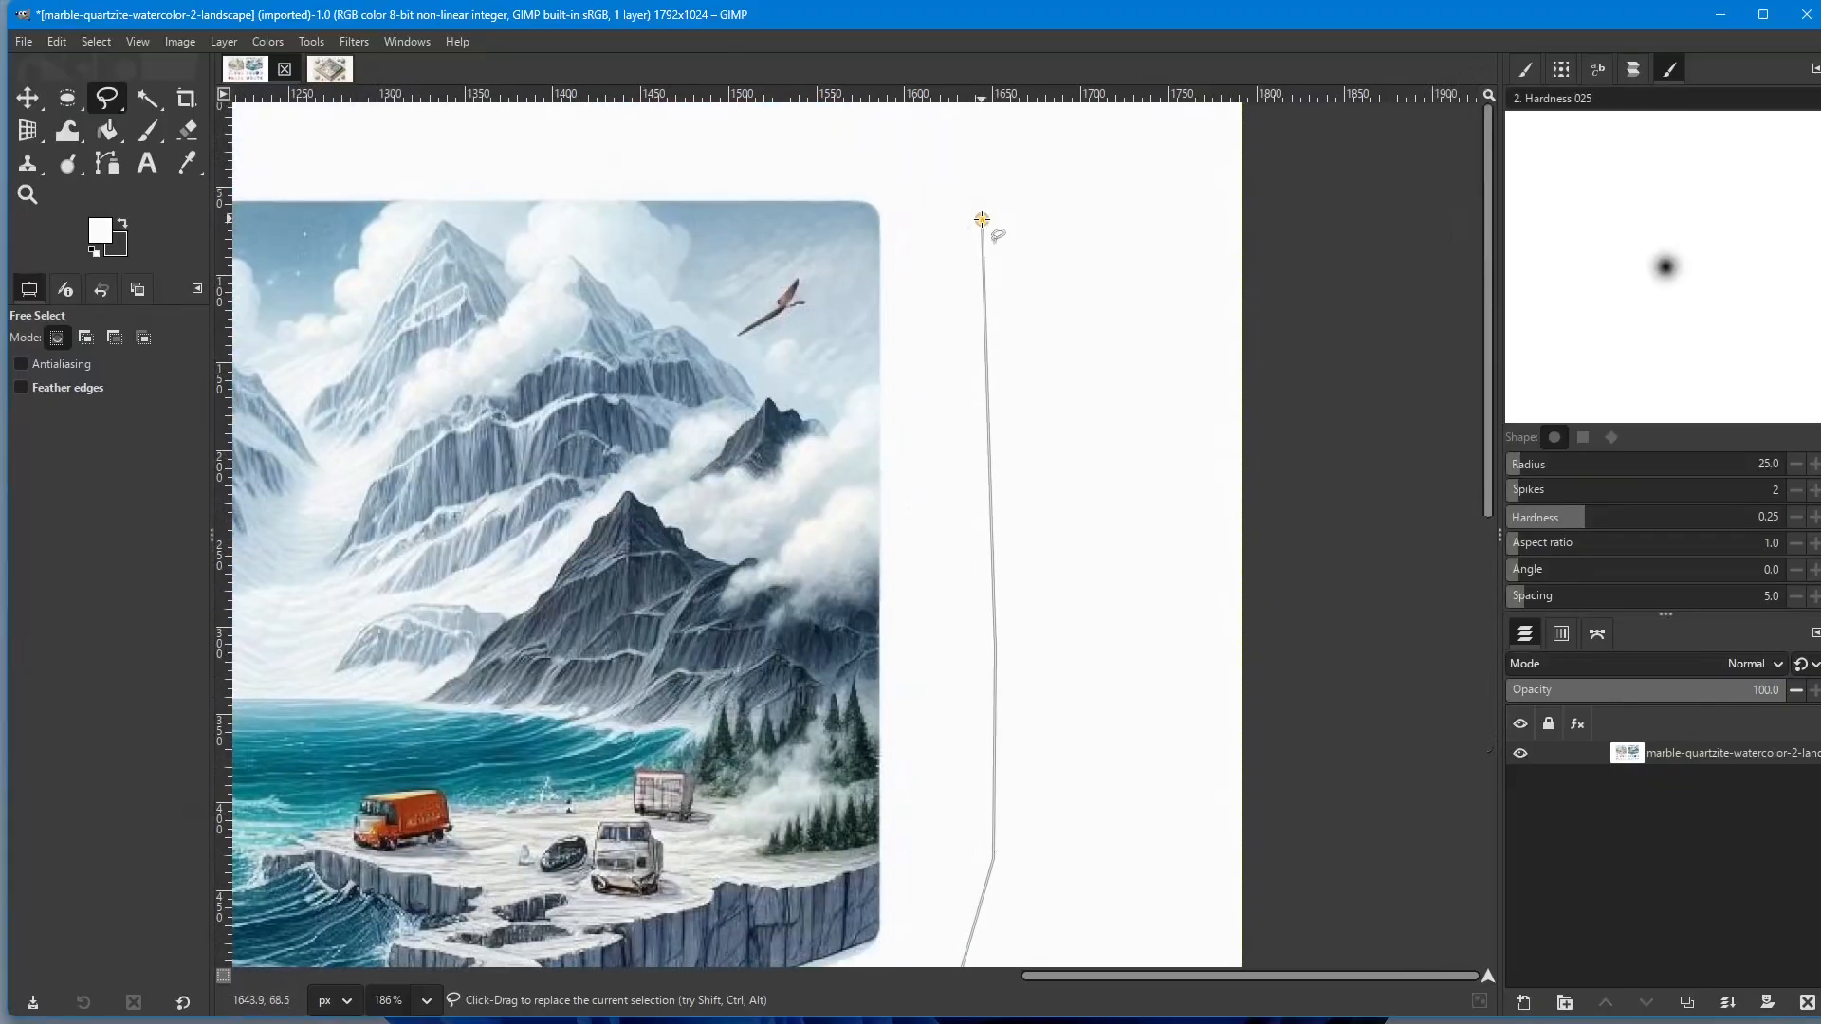
scroll(980, 220, "up", 5)
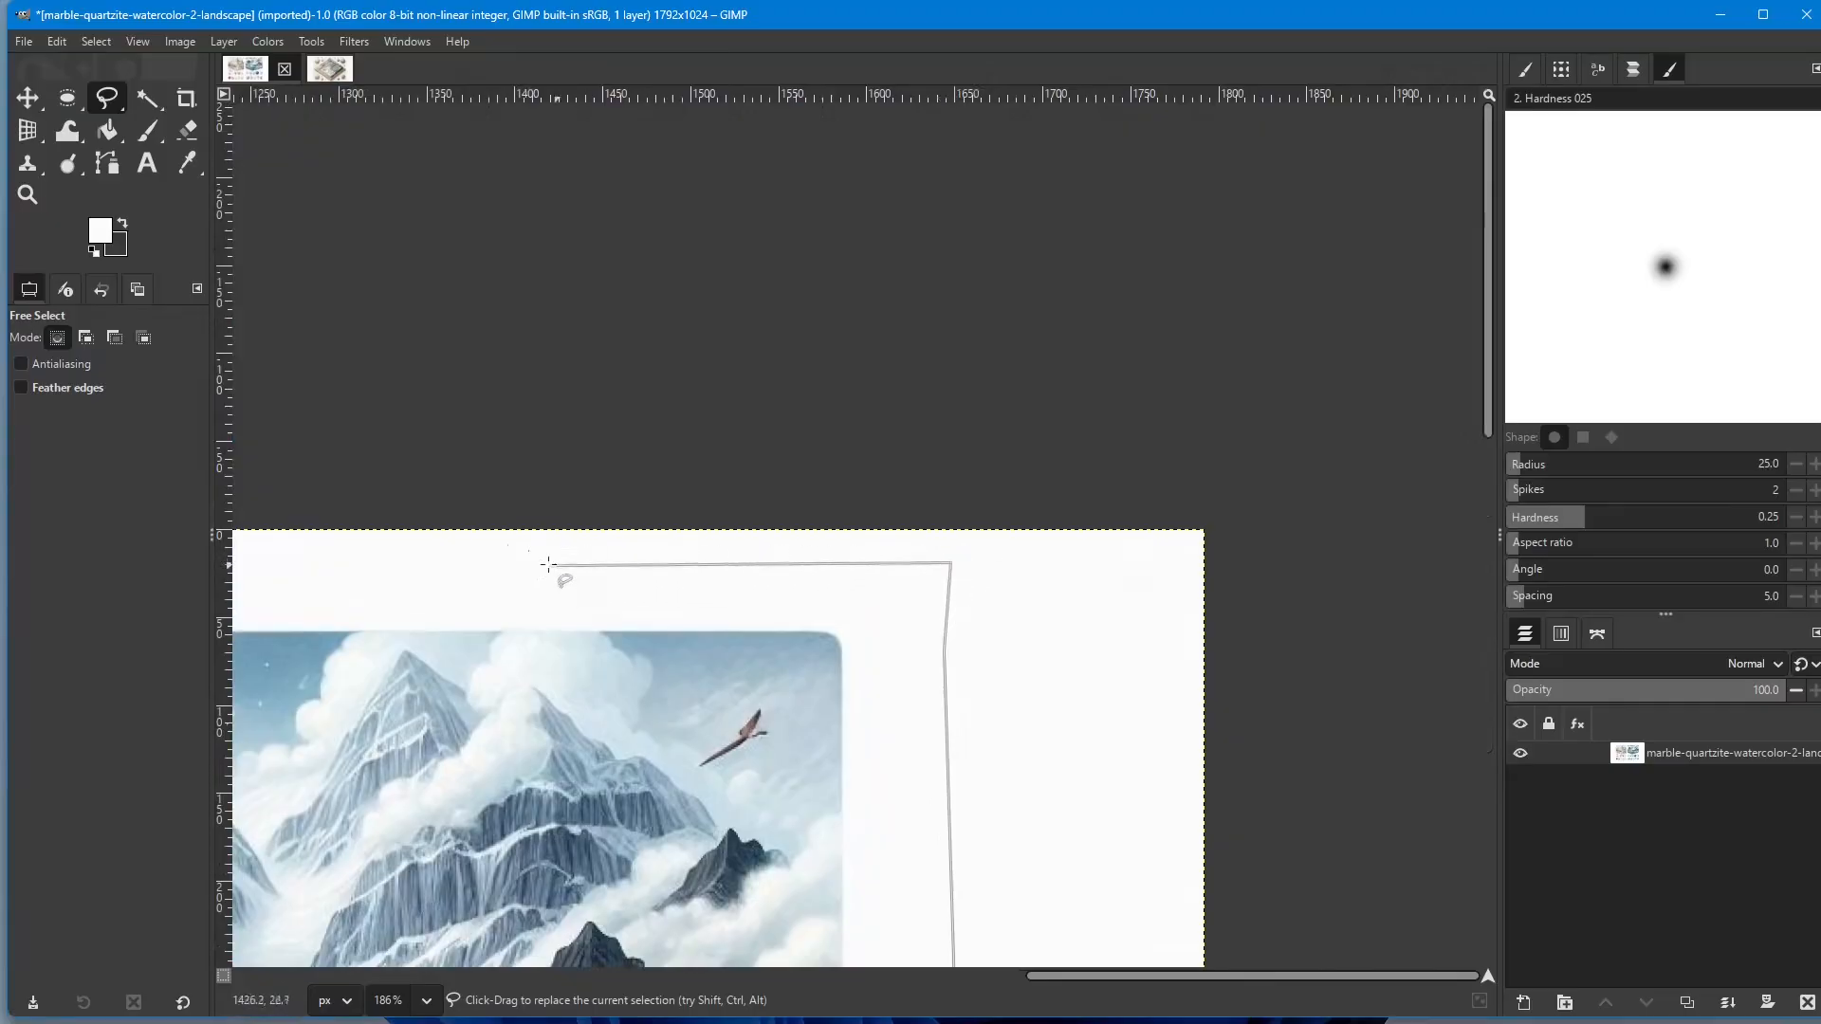
Step: Run the outline across the white margin above both landscape scenes towards the upper left corner
left_click(424, 572)
left_click_drag(424, 588, 1471, 583)
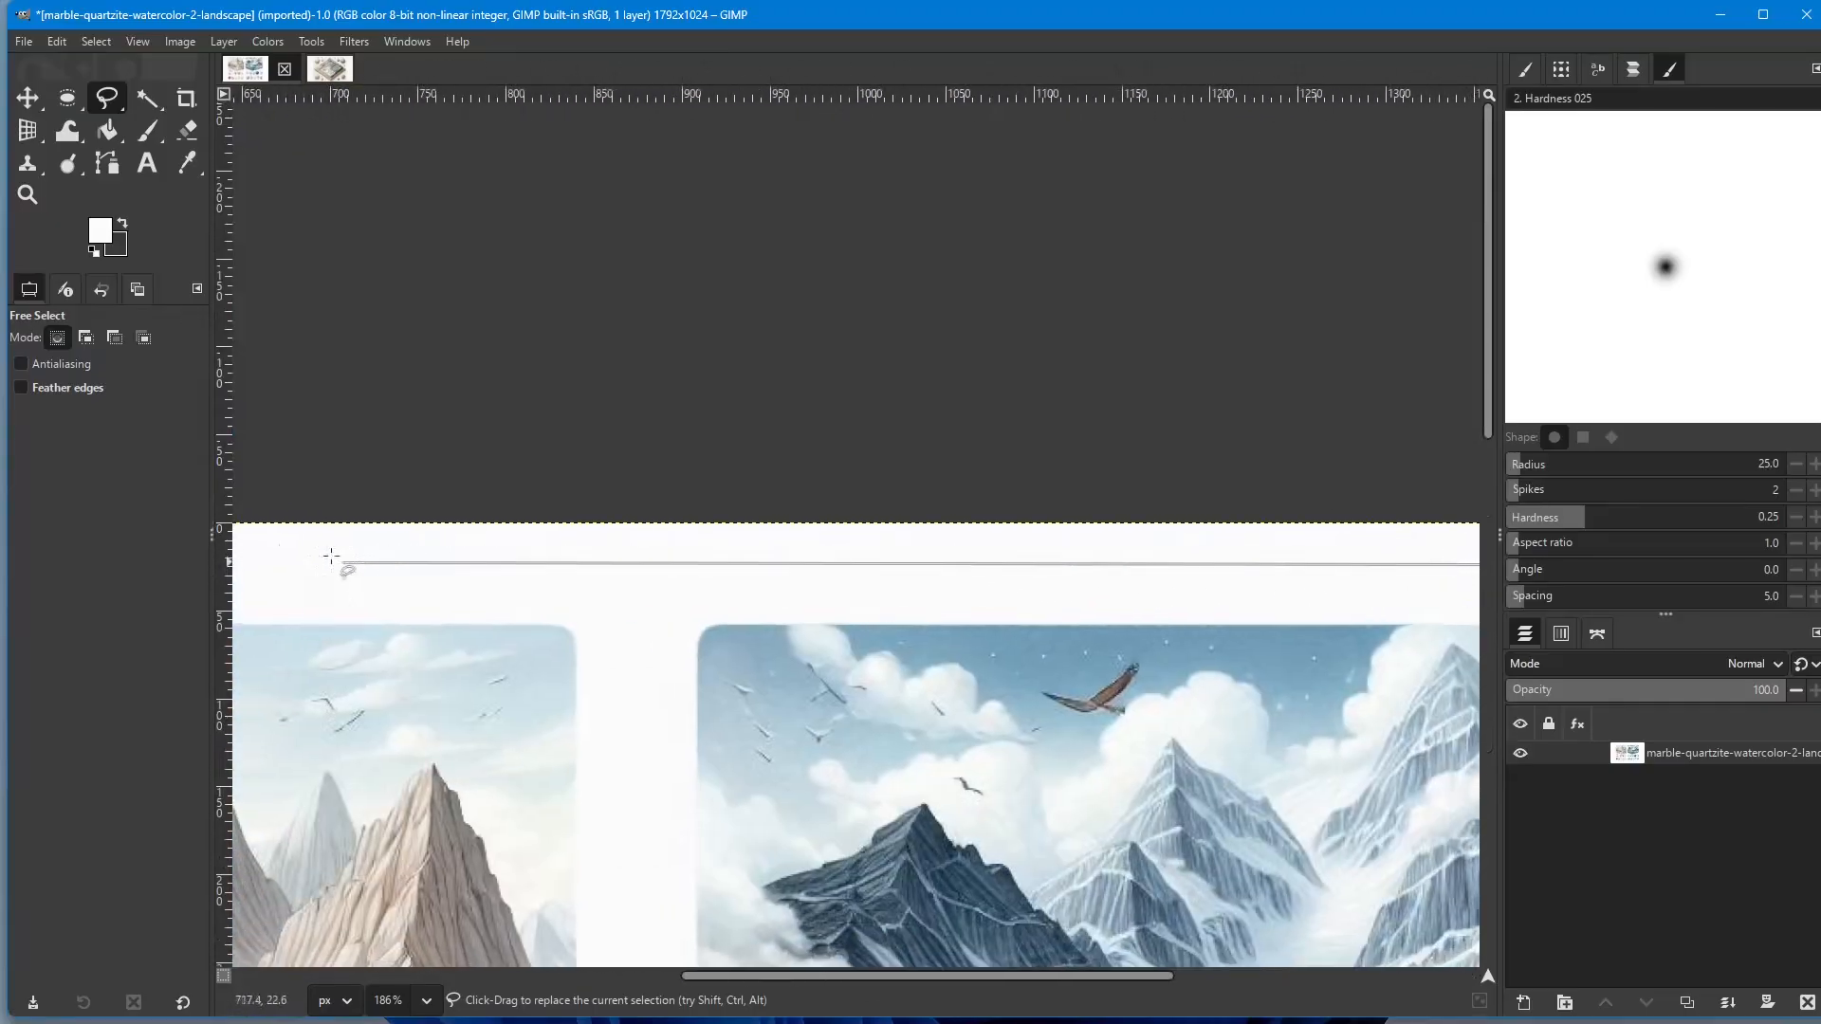
left_click(272, 566)
left_click_drag(329, 579, 1284, 587)
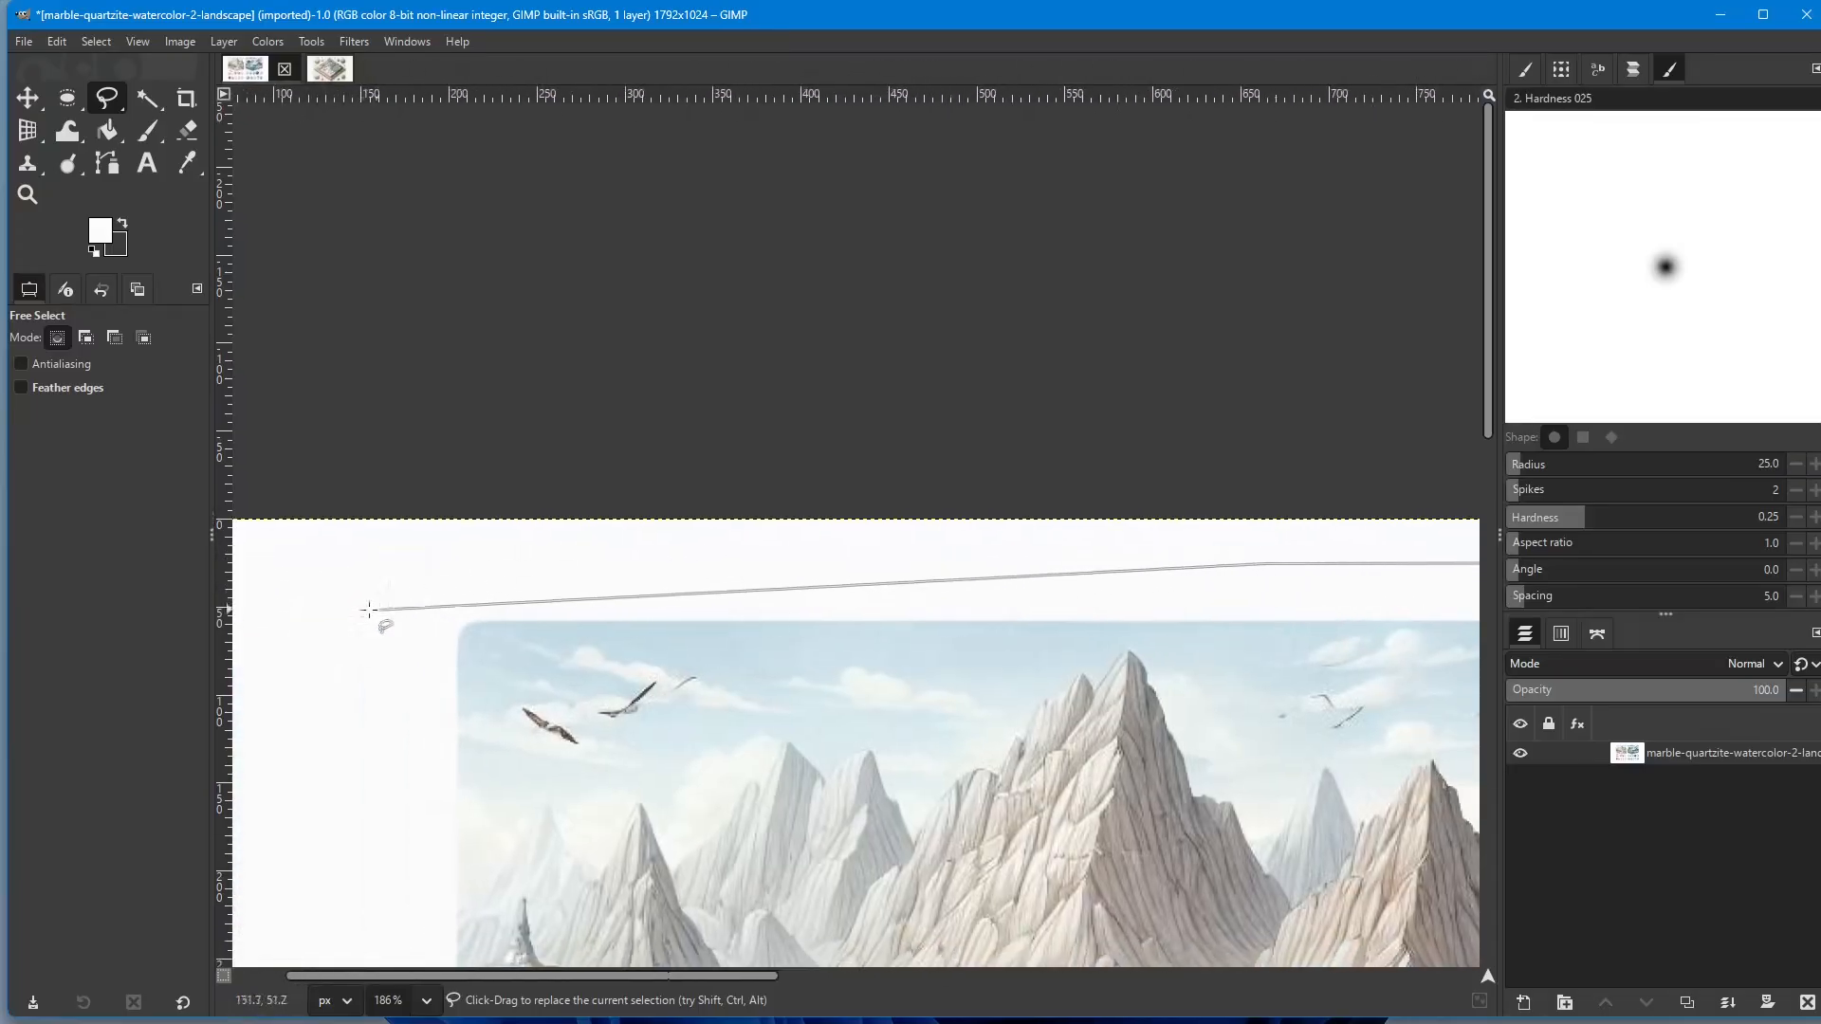
left_click(354, 566)
Step: Bring the outline down the margin beside the desert scene and close the selection at its starting point
left_click_drag(367, 582, 899, 609)
left_click(714, 626)
left_click_drag(714, 761, 702, 396)
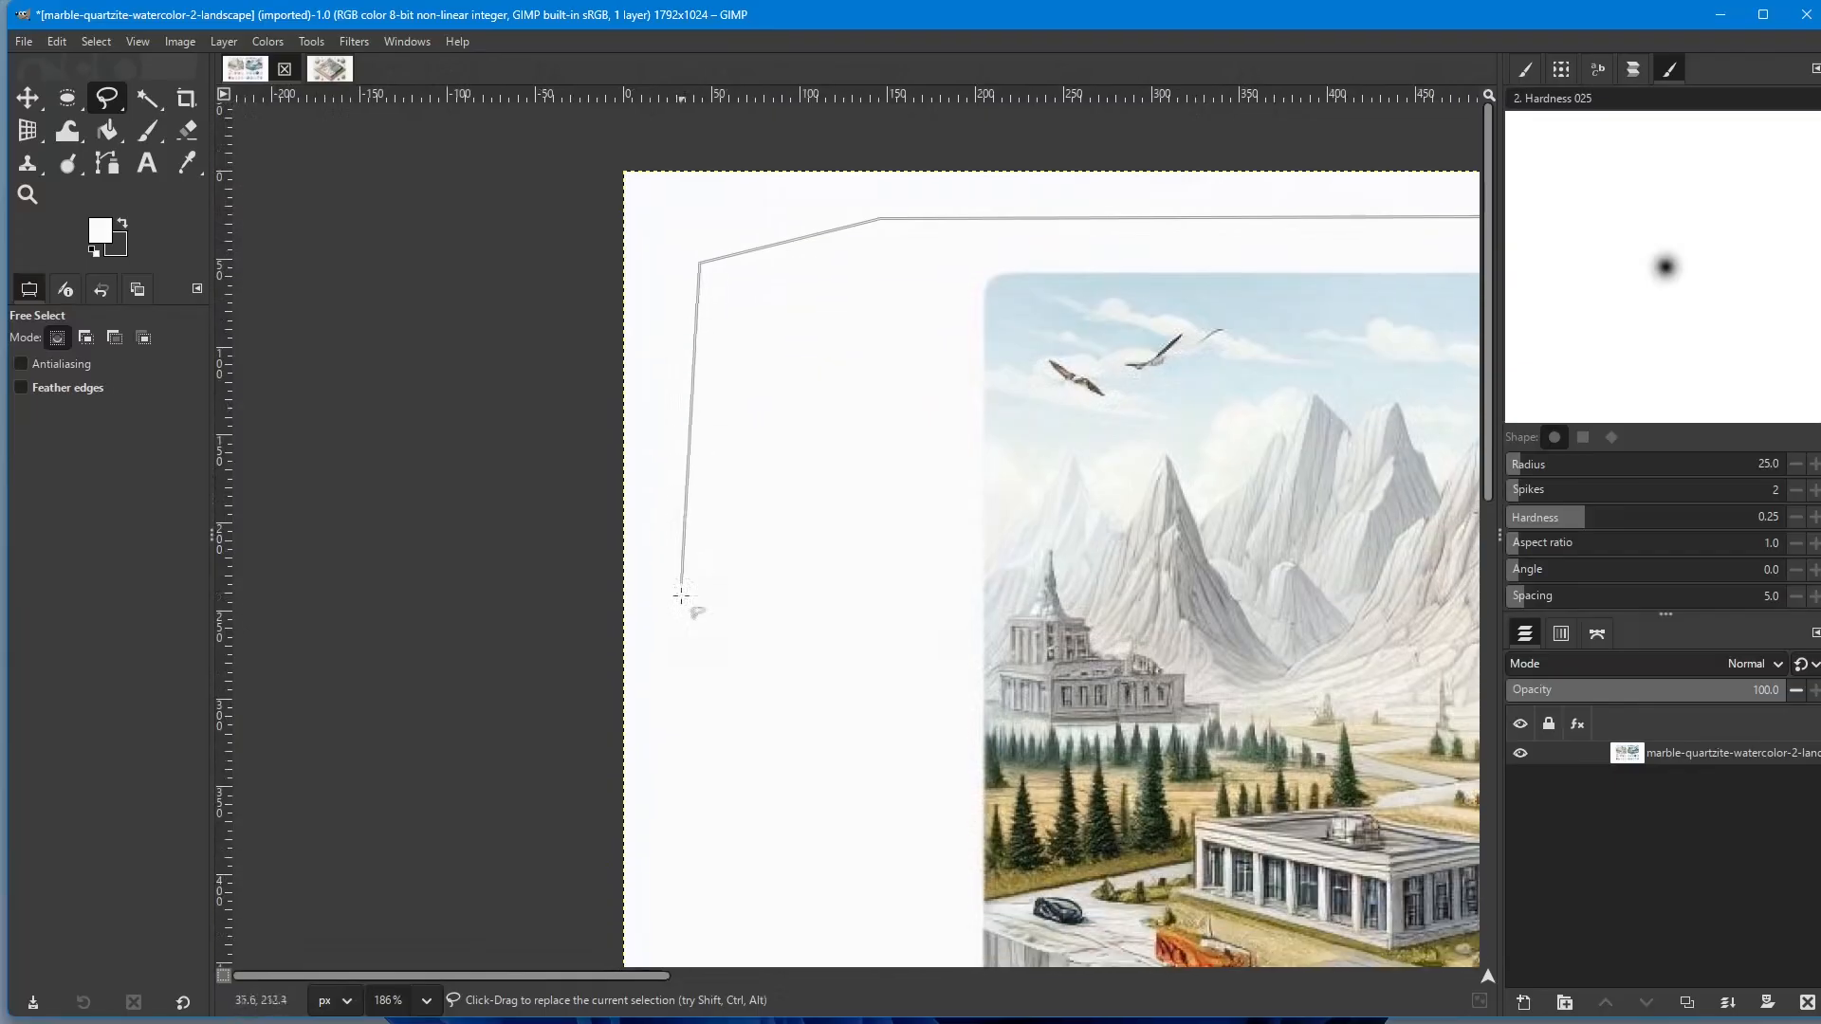
left_click(704, 722)
left_click_drag(703, 701, 704, 301)
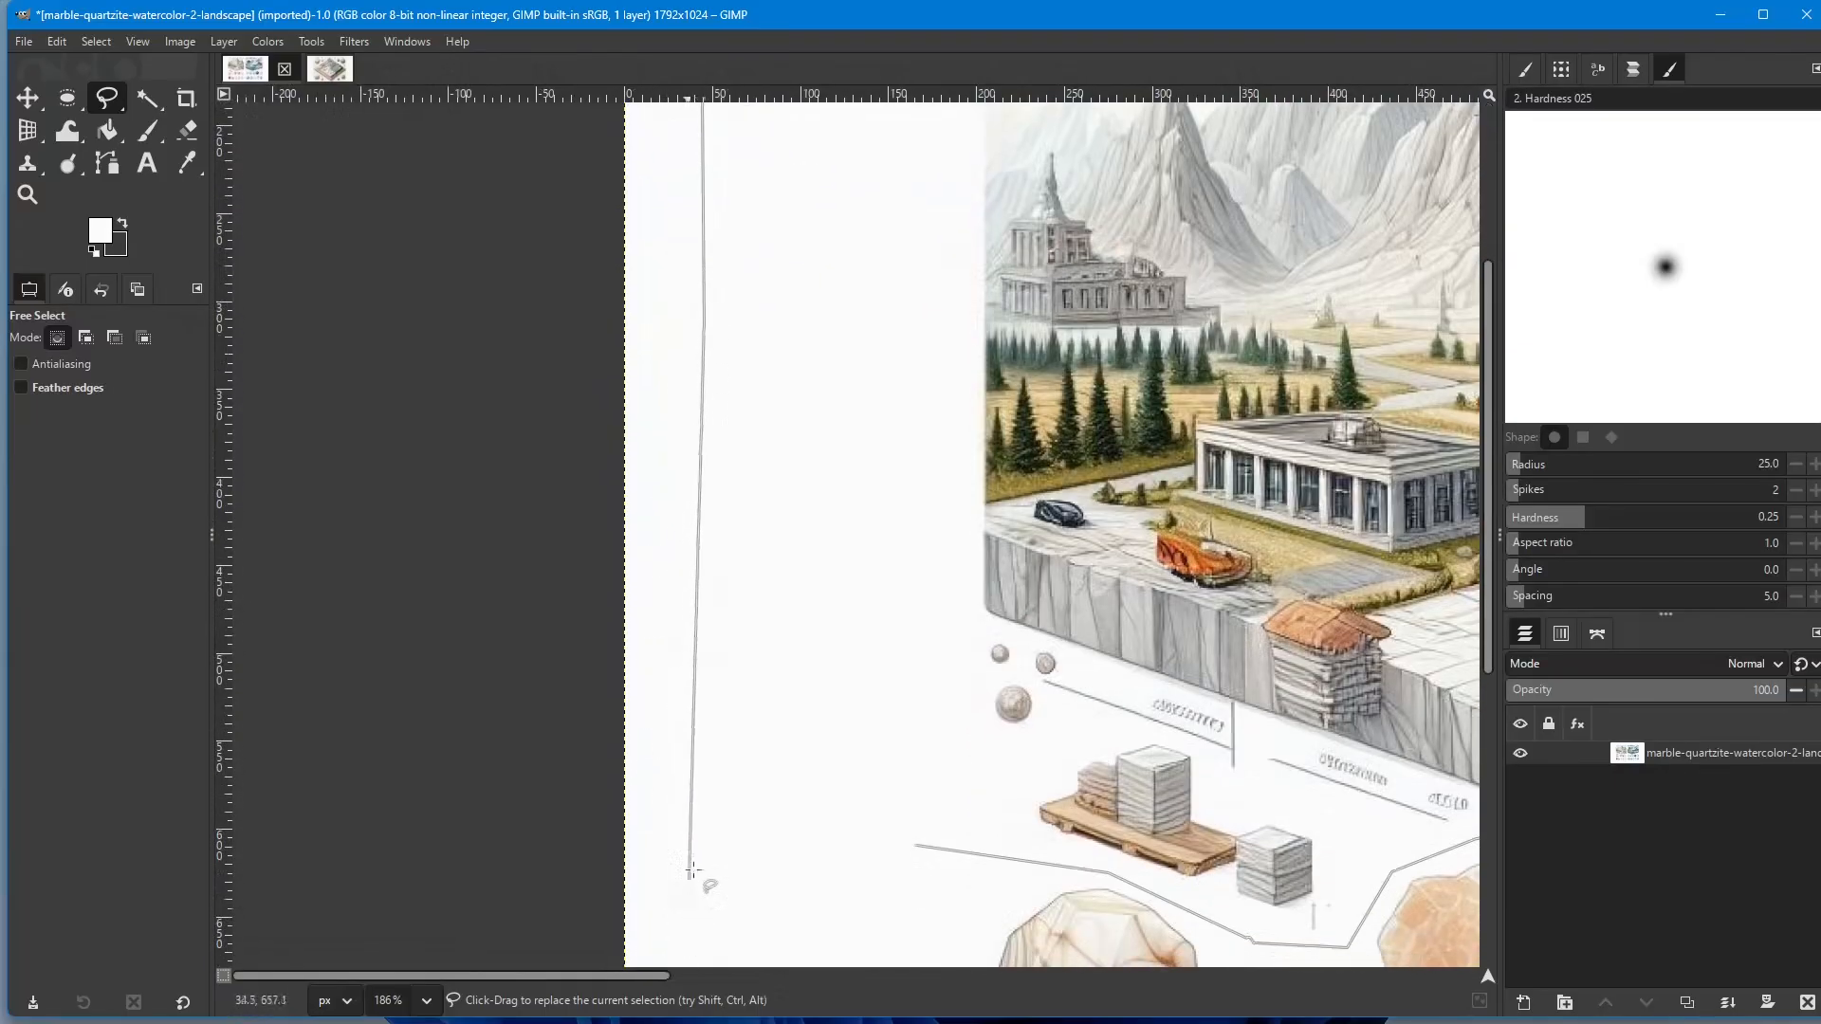
left_click(792, 759)
double_click(917, 846)
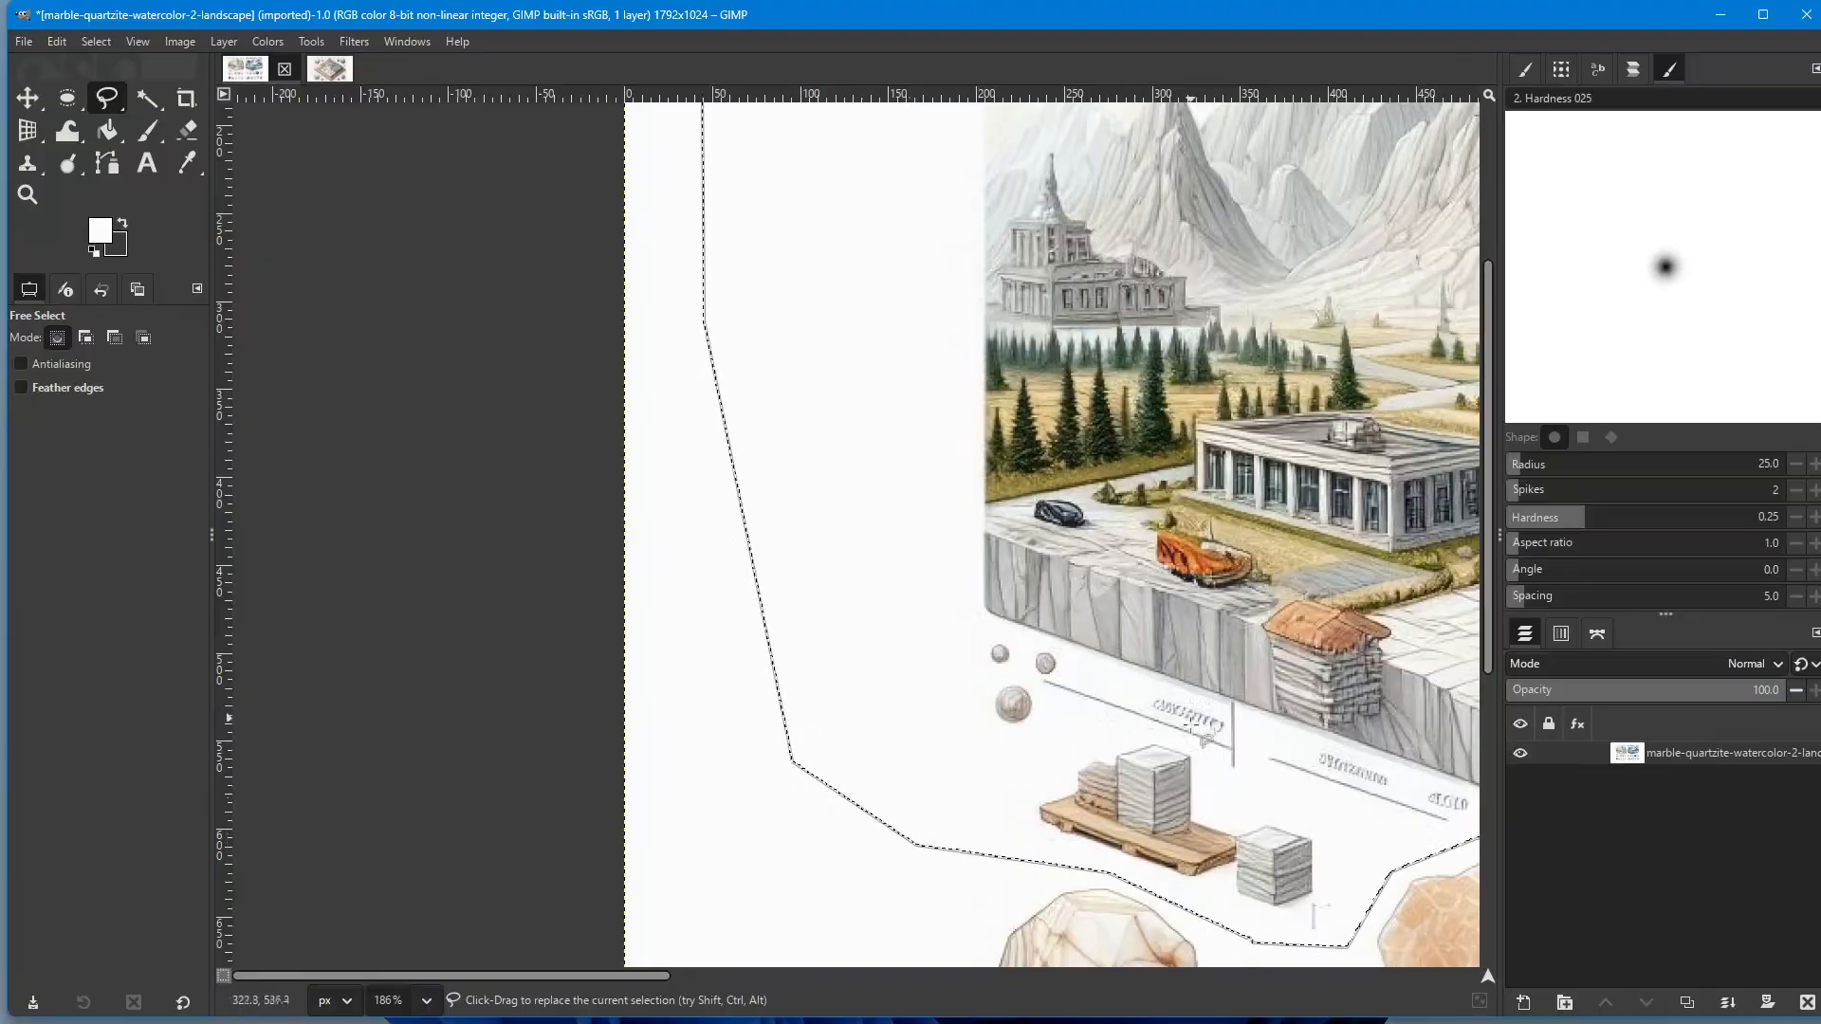
Step: Inspect the closed selection outline around both landscape scenes within the whole image
scroll(1167, 730, "down", 2)
scroll(1172, 733, "right", 10)
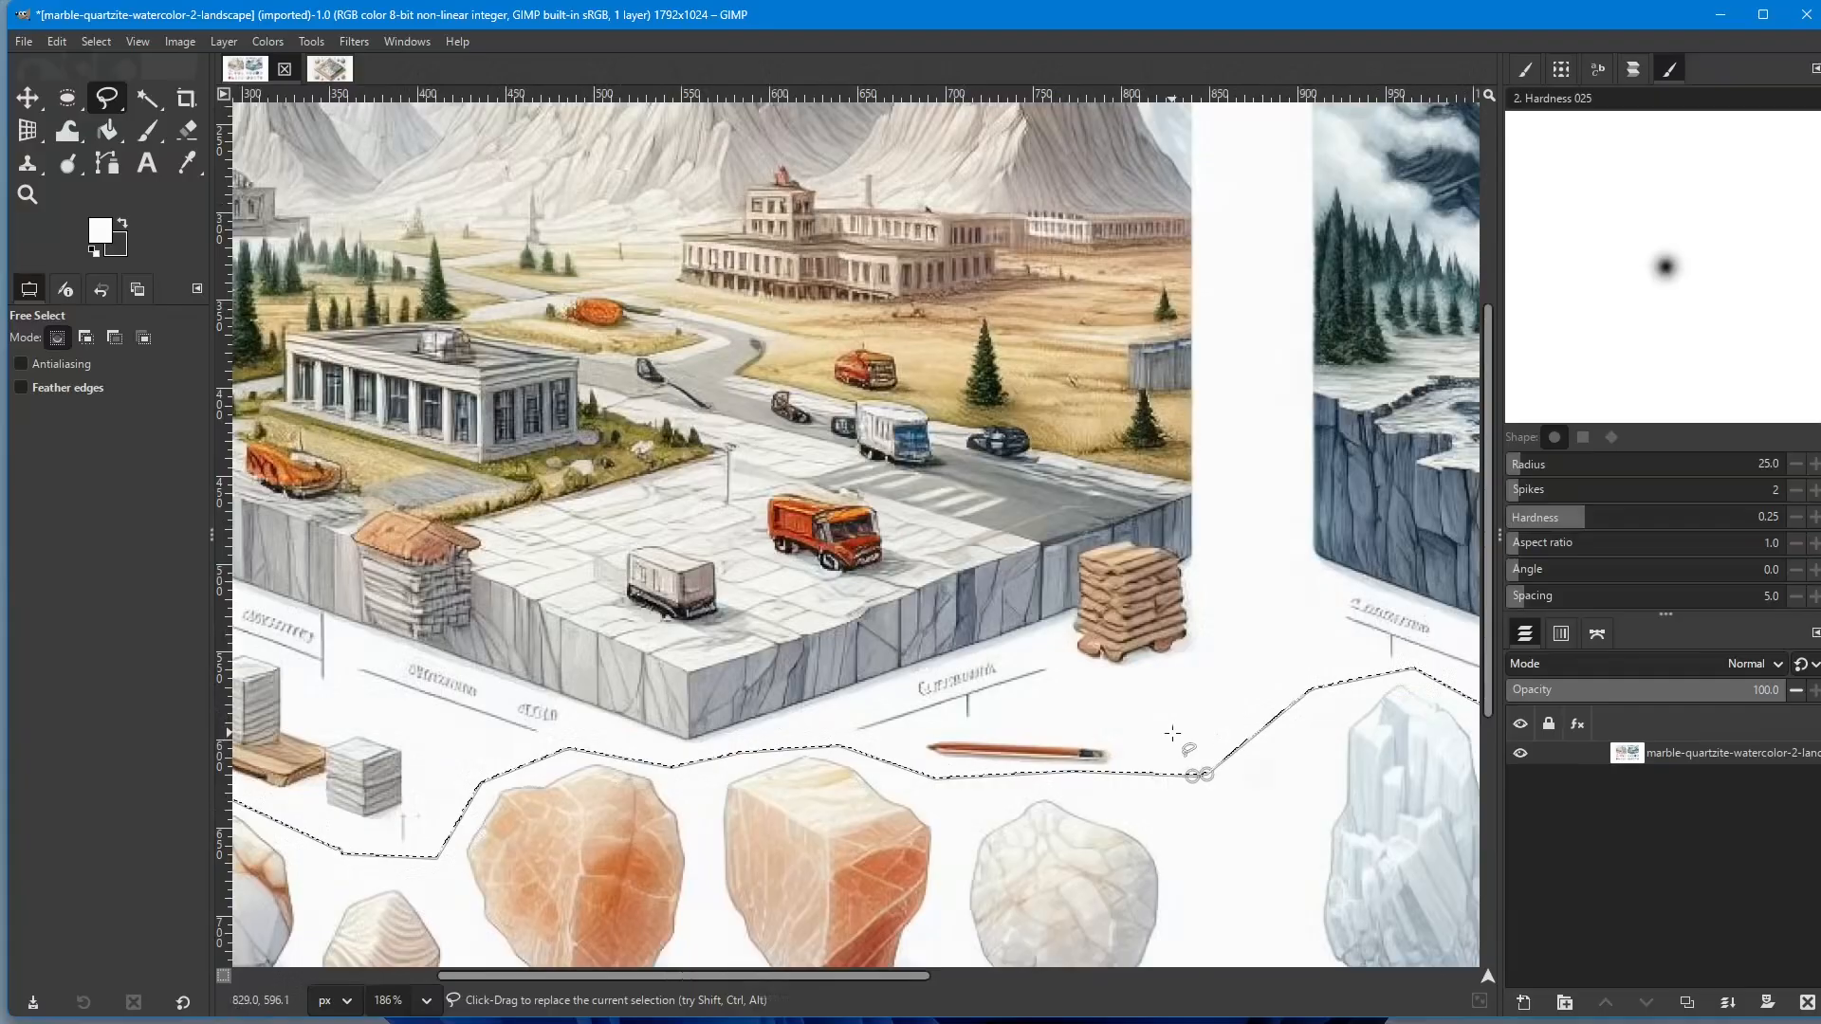
scroll(1172, 733, "down", 5)
scroll(1172, 724, "right", 5)
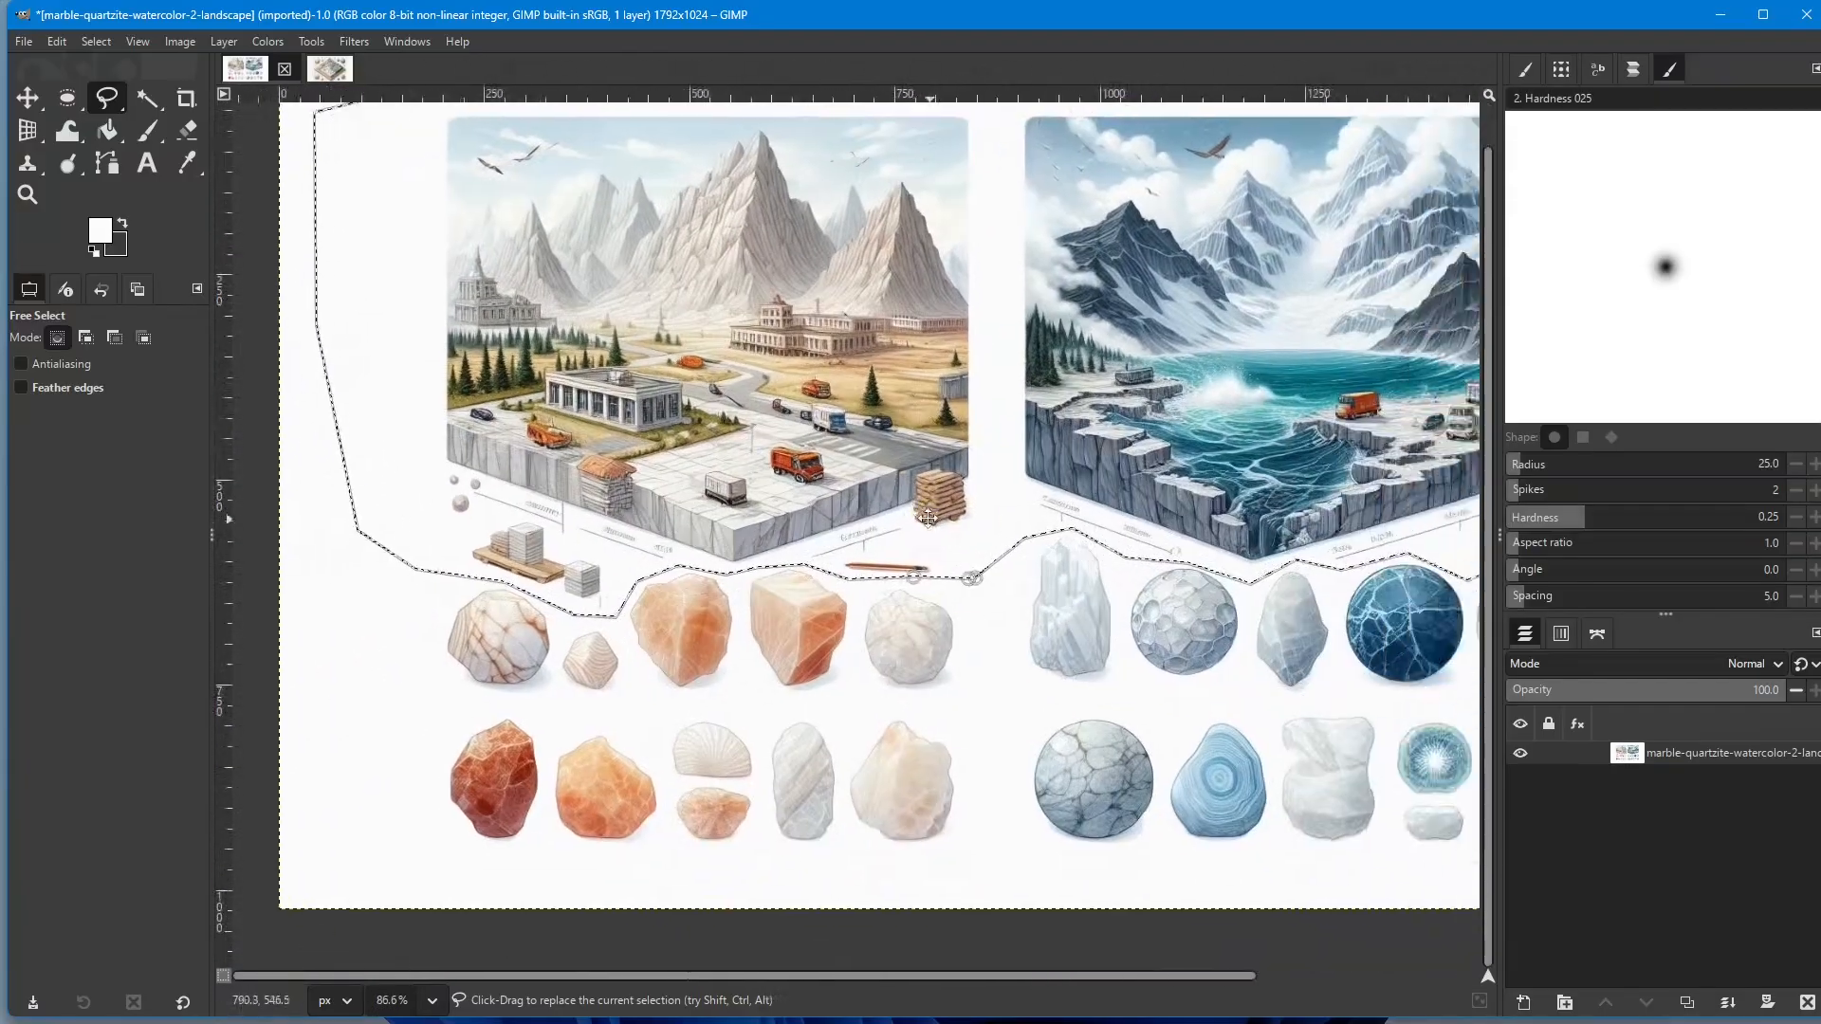
scroll(774, 596, "down", 2)
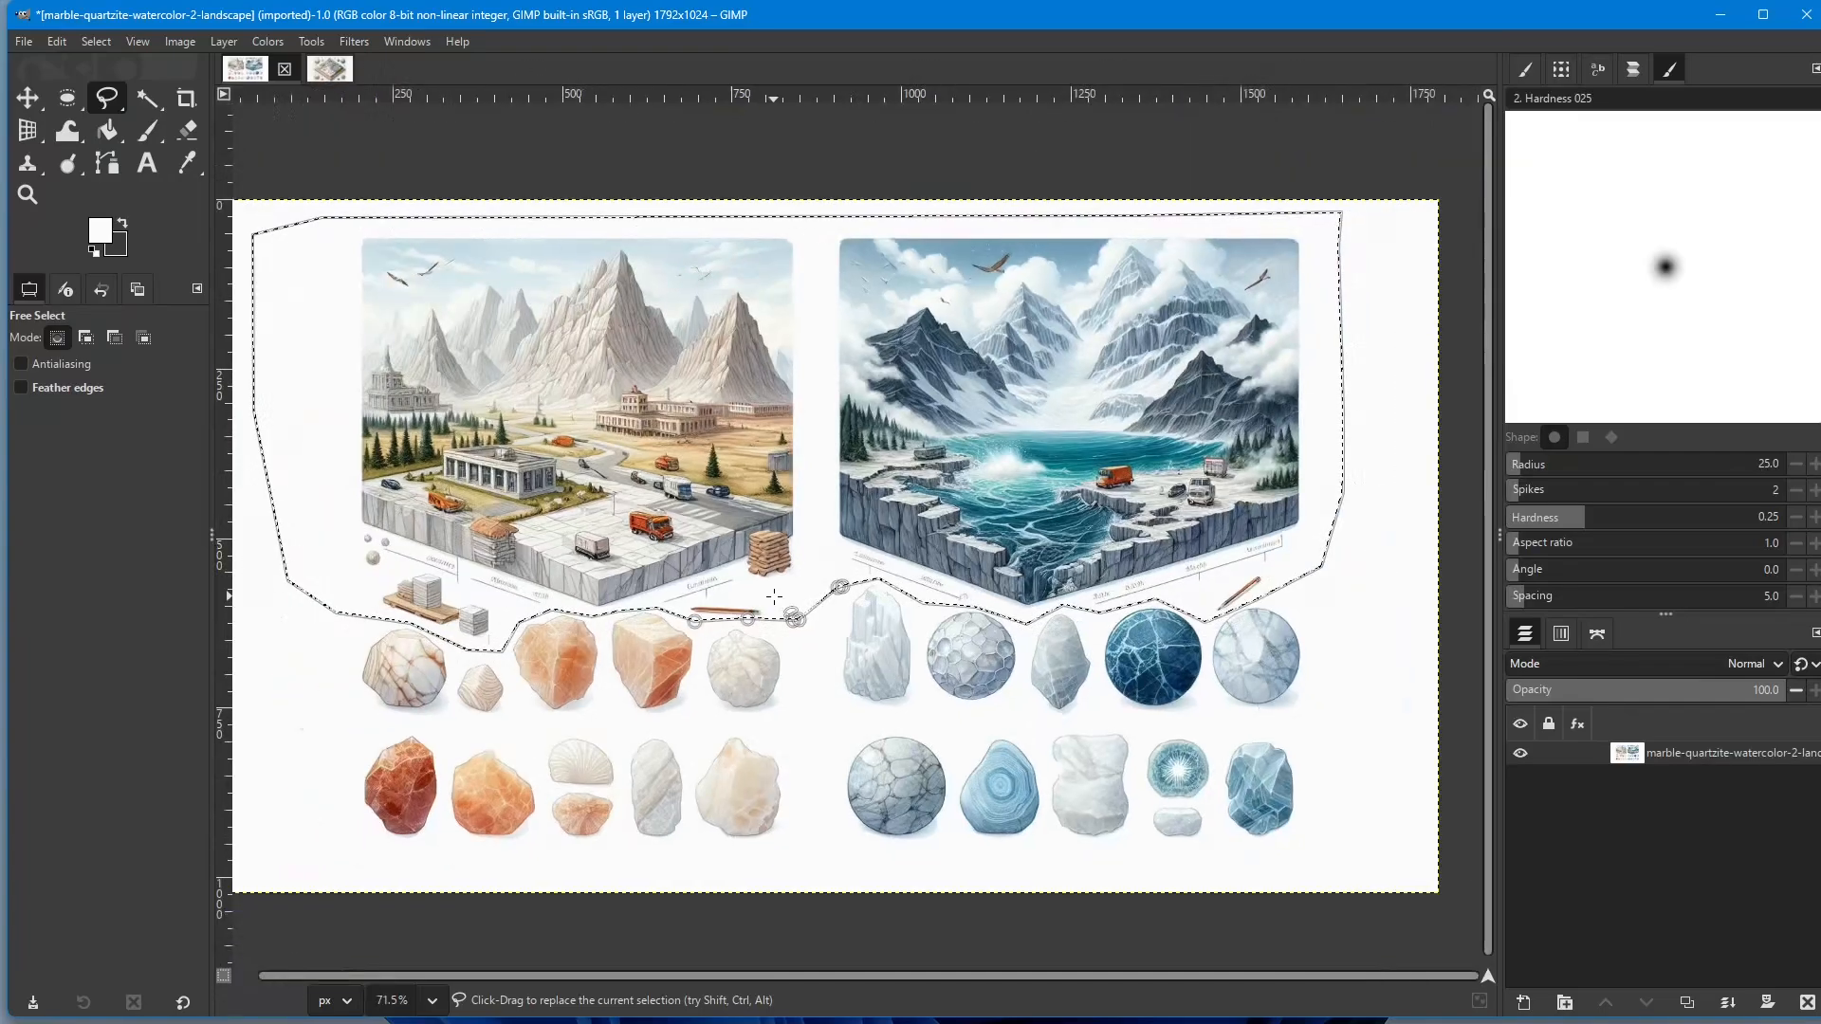
left_click_drag(851, 975, 822, 975)
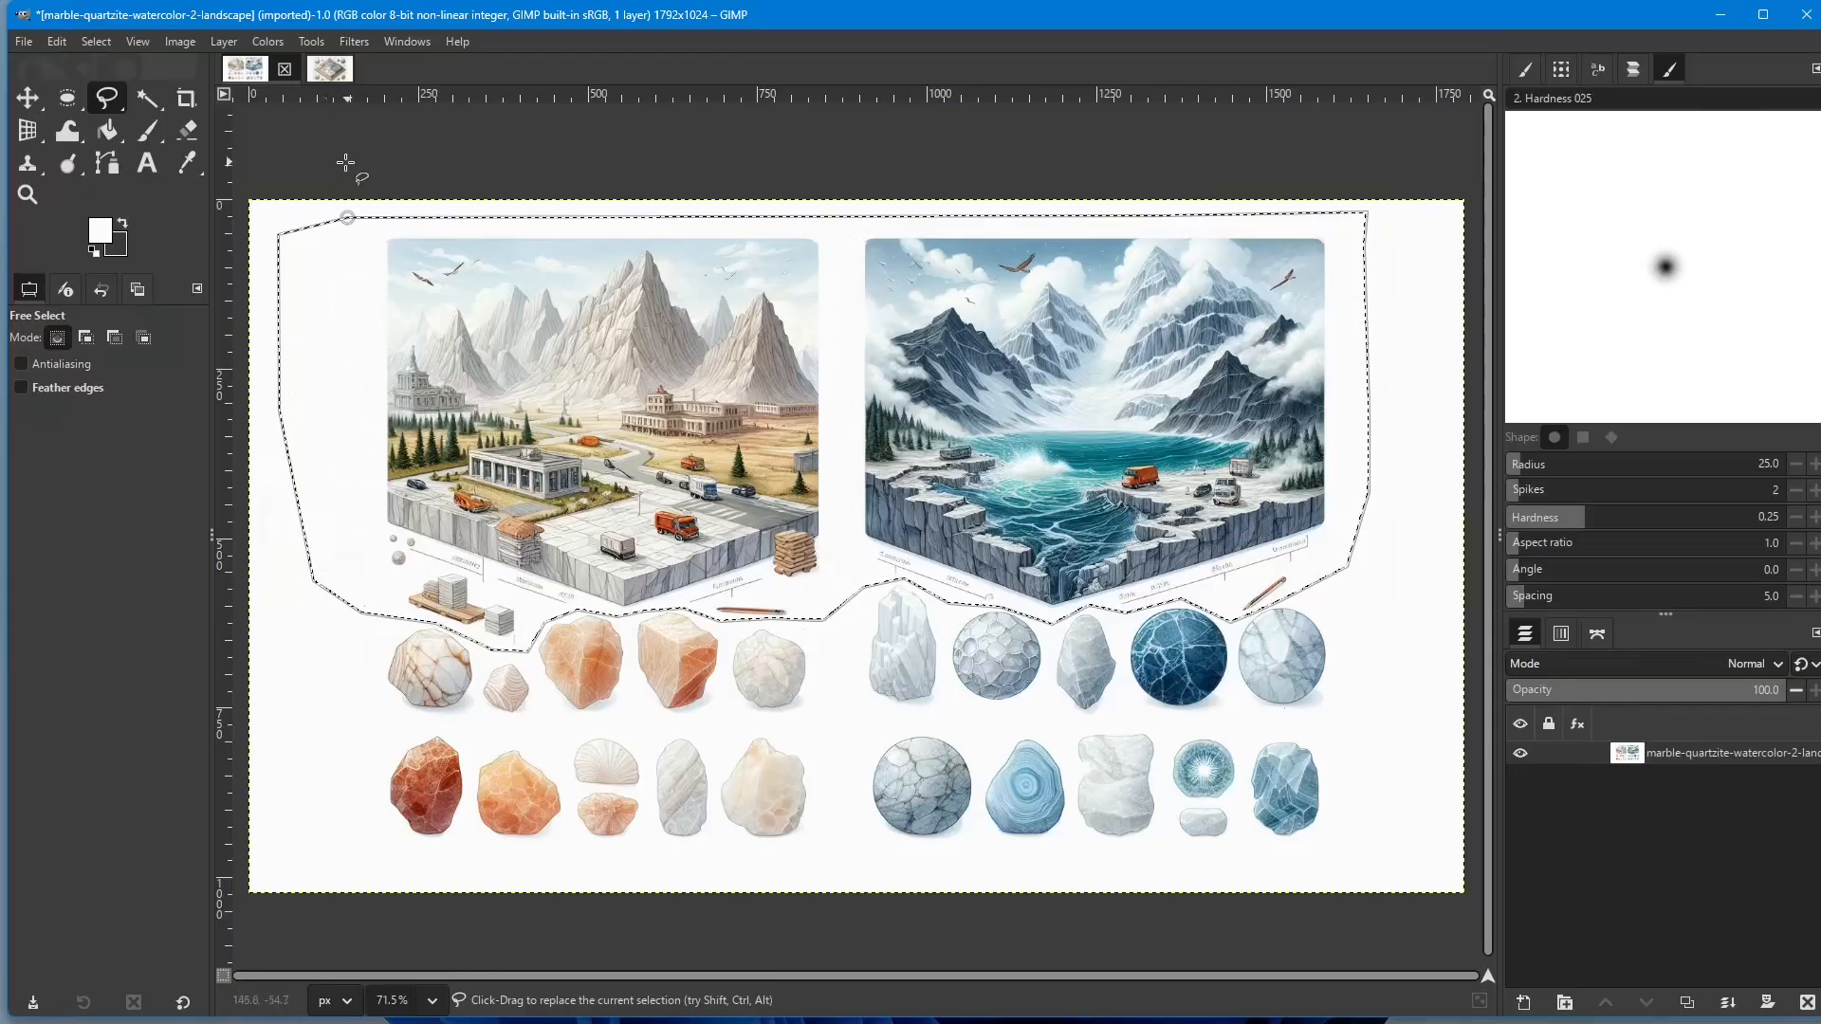
Step: Sample the image's off-white margin as the foreground color, fcfcfc, and accept it
left_click(100, 231)
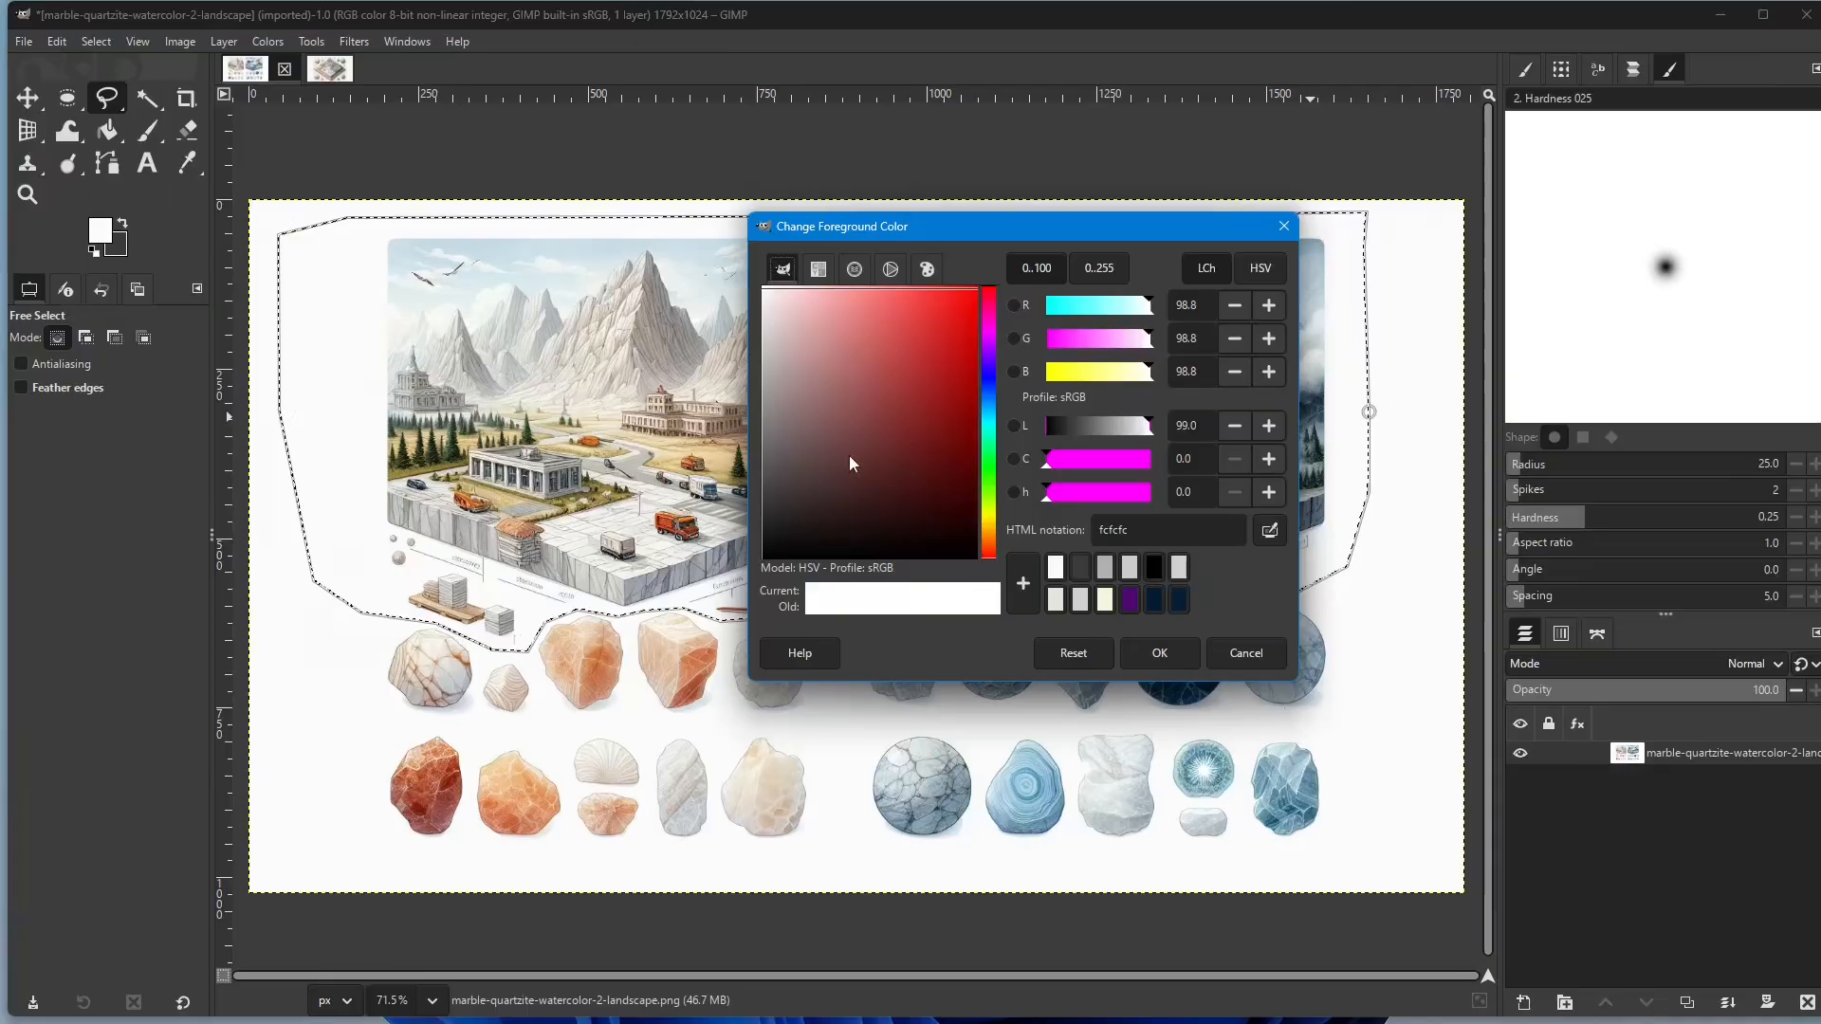
left_click_drag(1082, 224, 1189, 231)
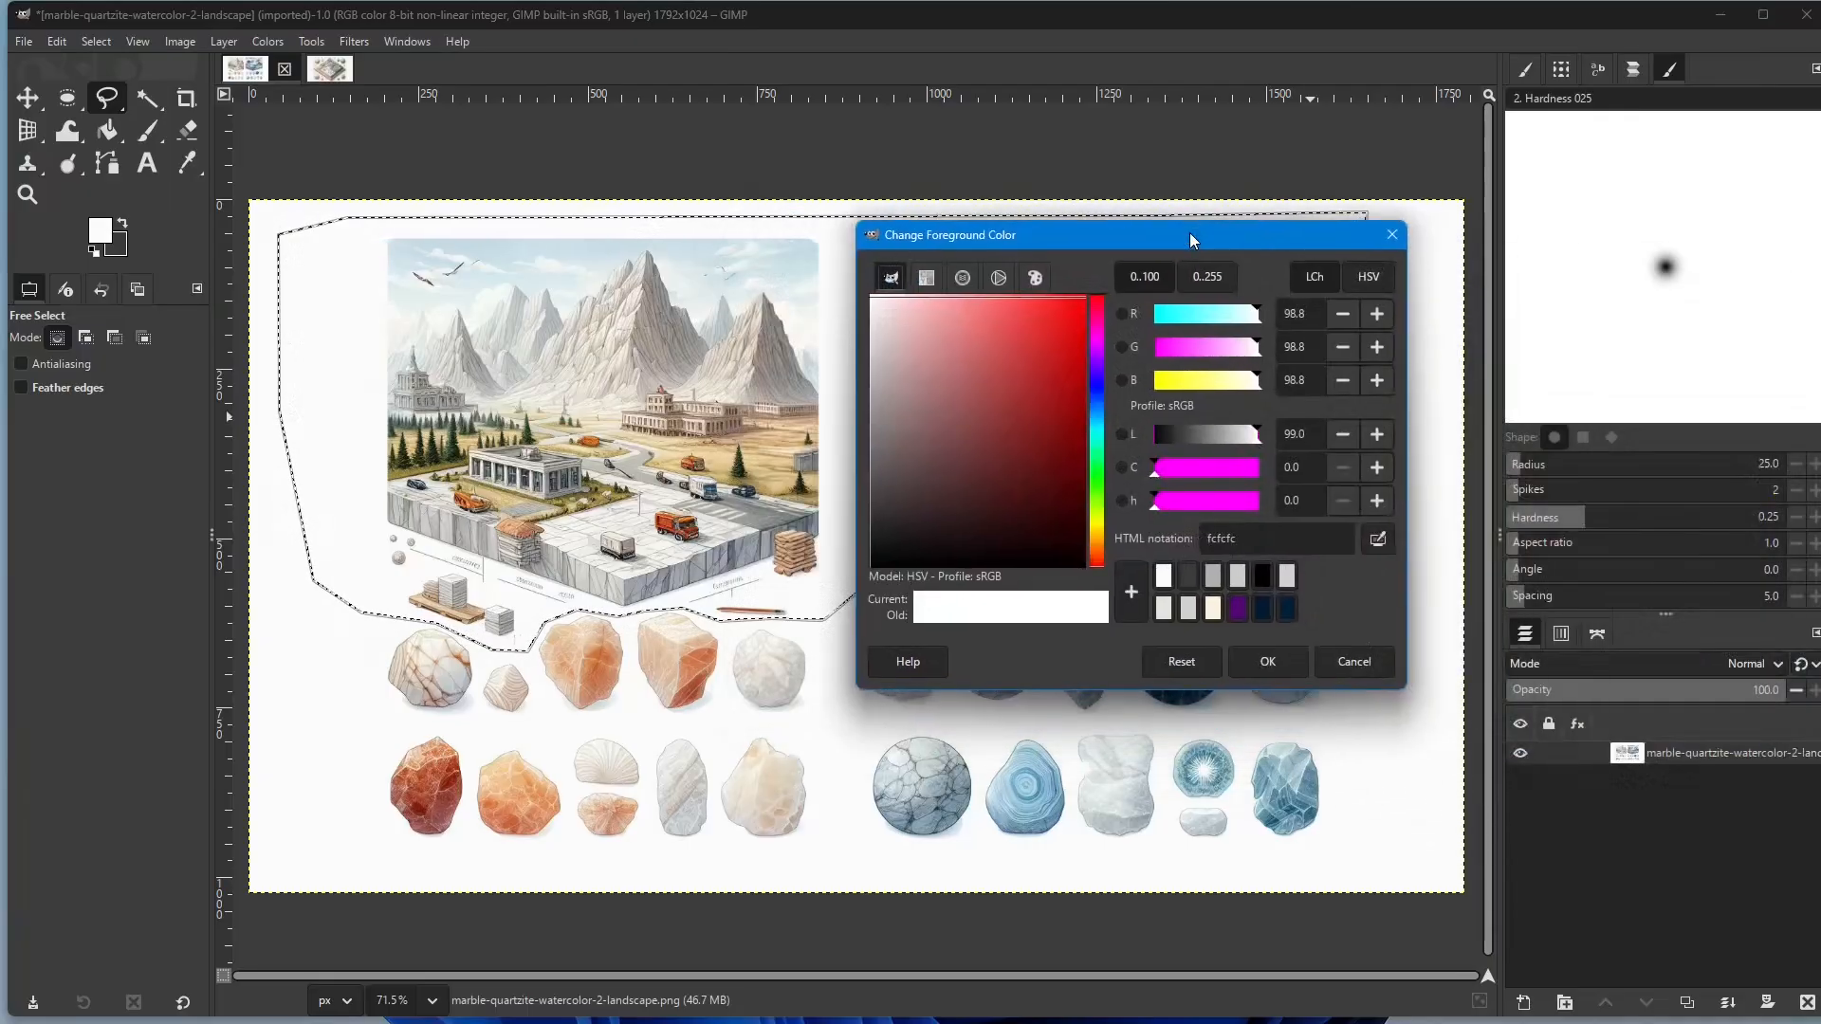
left_click(1379, 539)
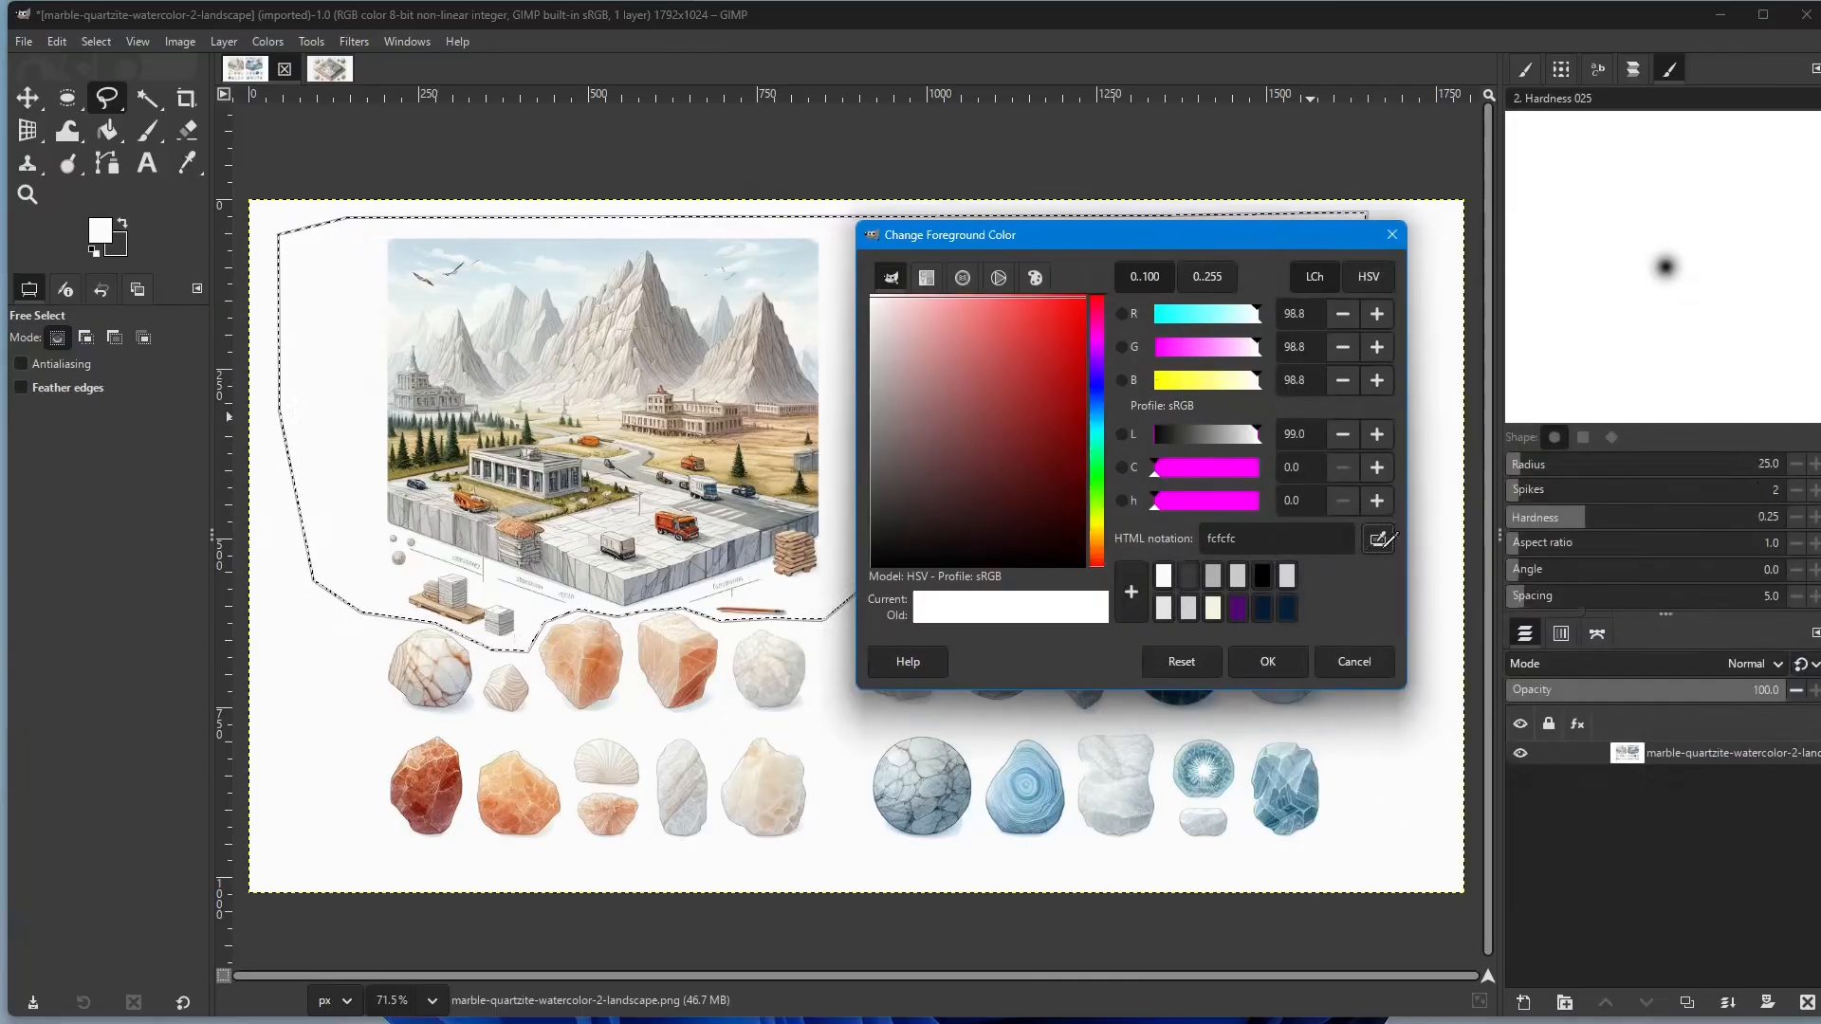
left_click(288, 731)
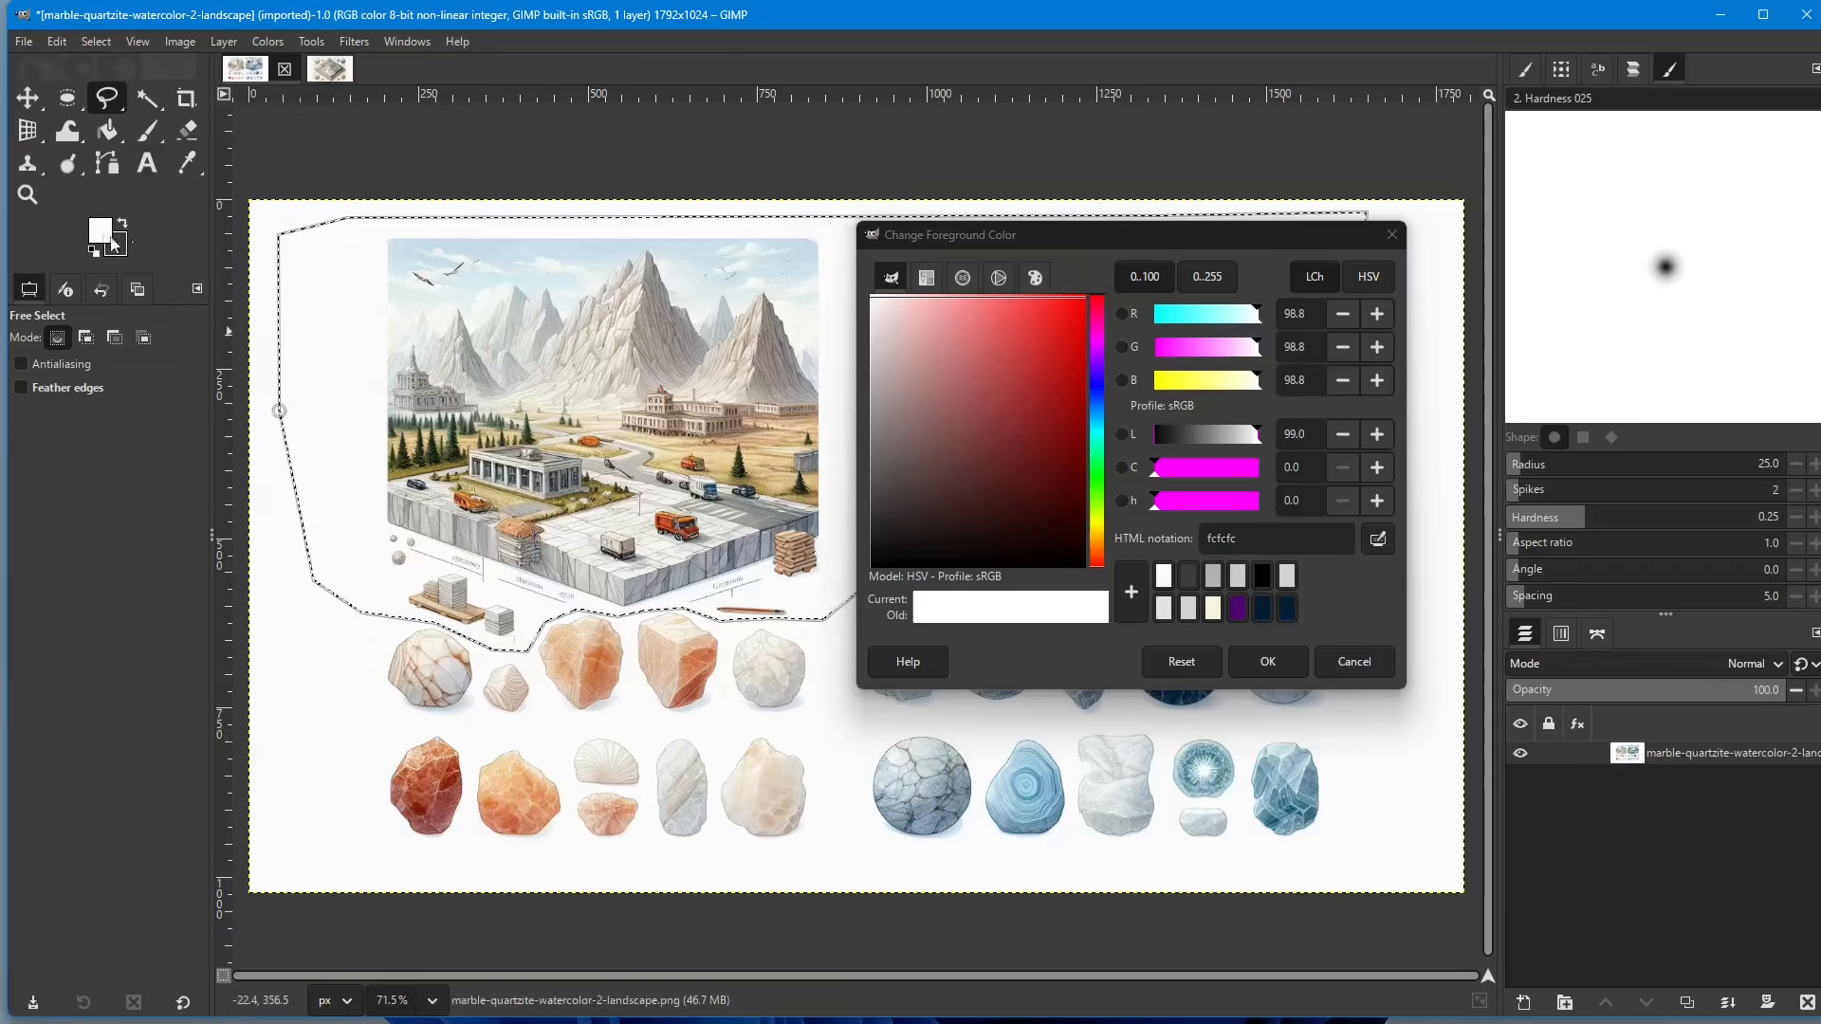
left_click(1280, 660)
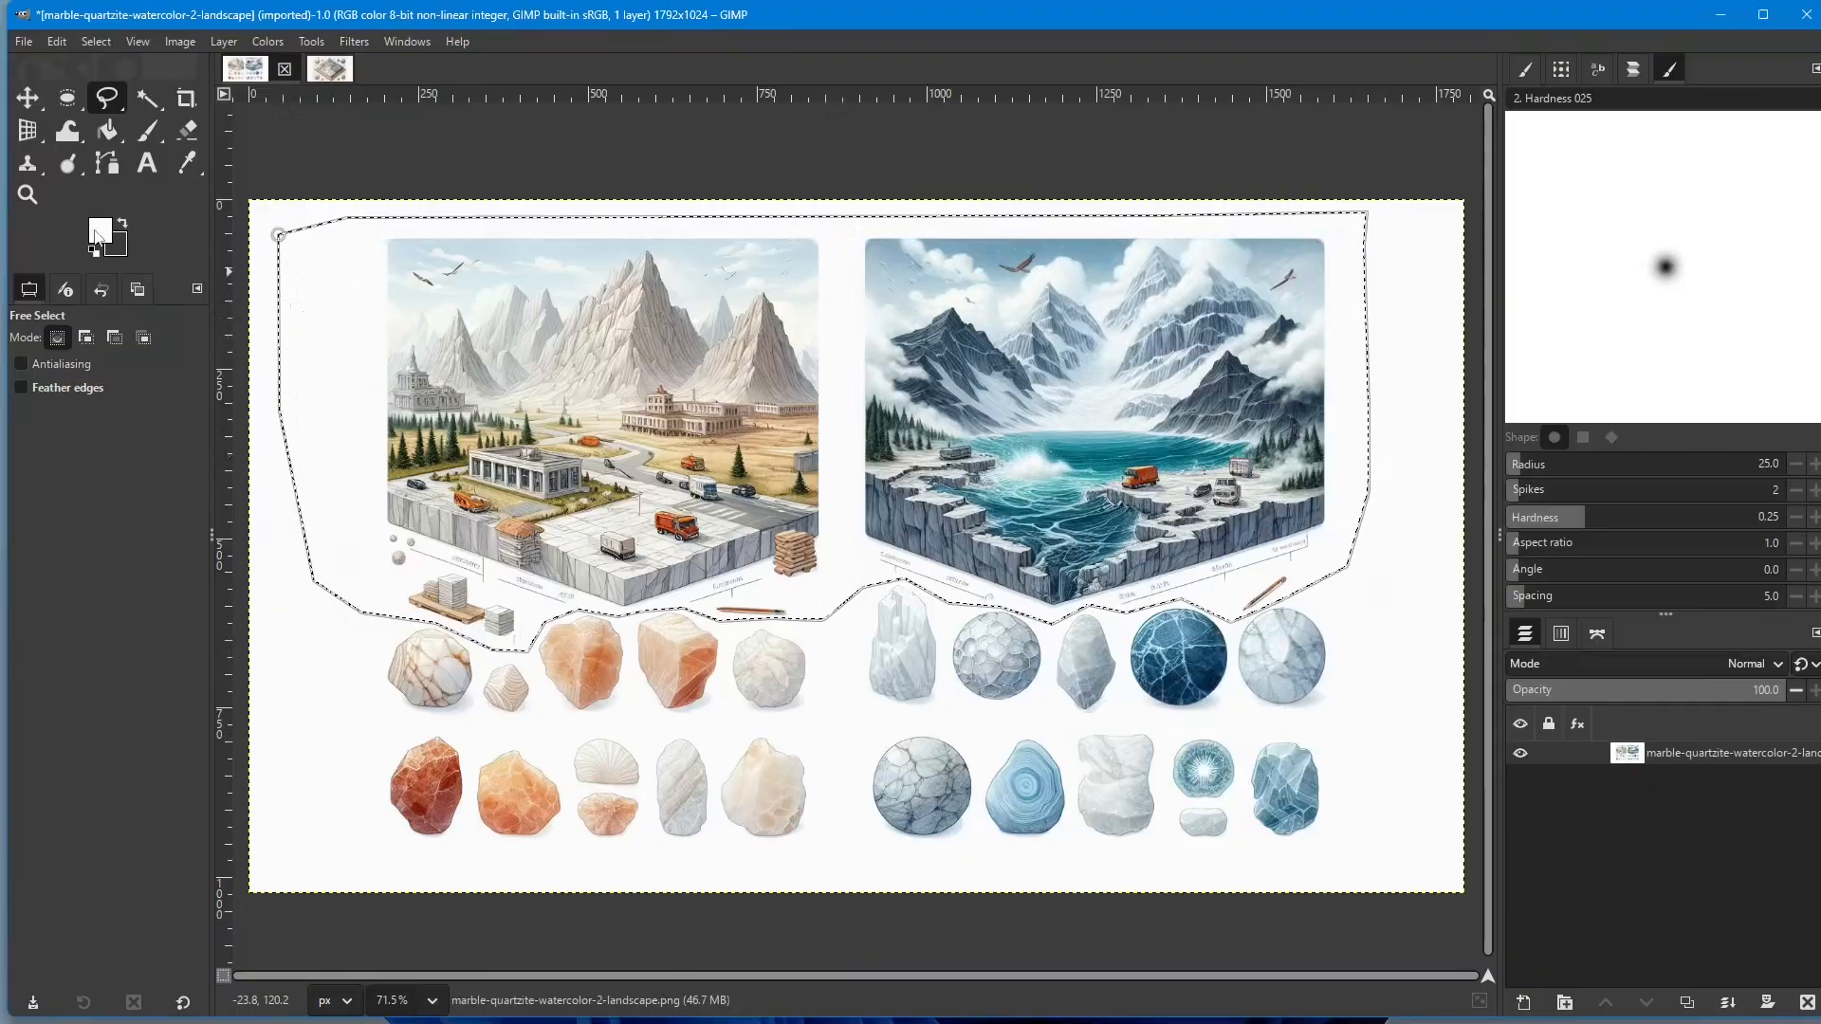
Step: Choose Bucket Fill and add a new 1792 × 1024 px layer filled with transparency above the landscape image
left_click(109, 132)
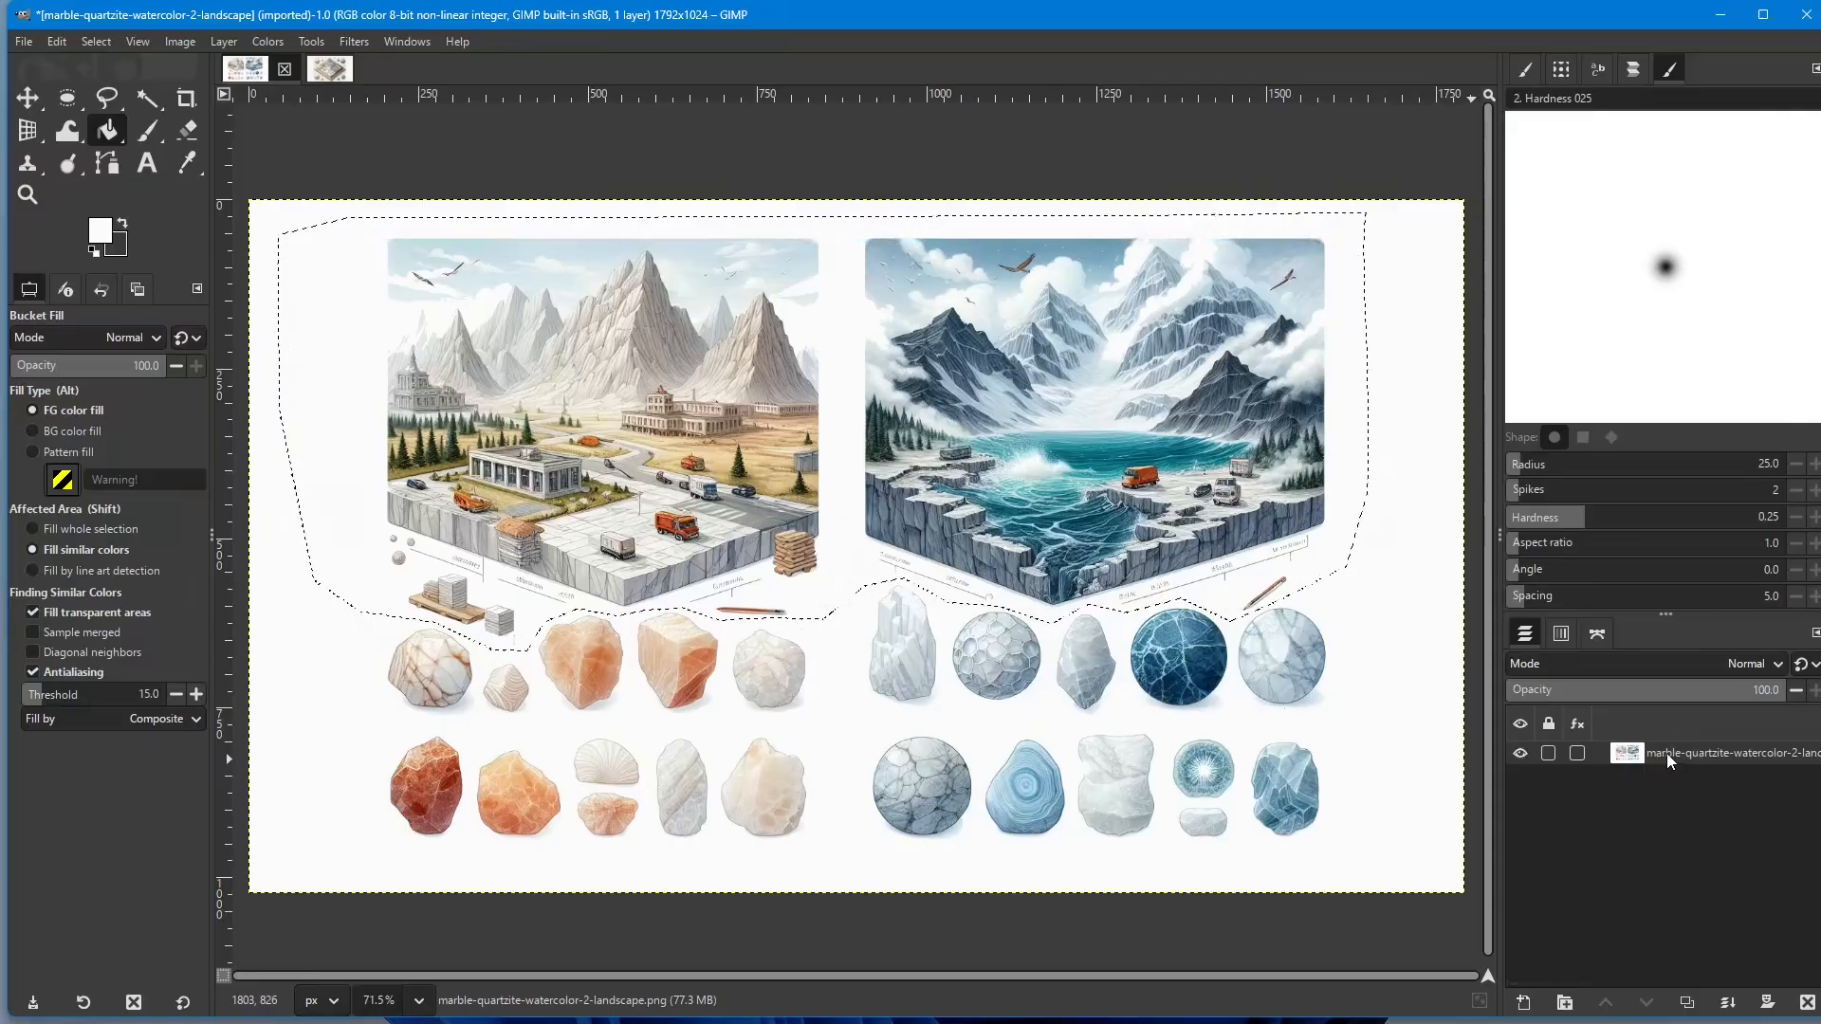
left_click(1524, 1004)
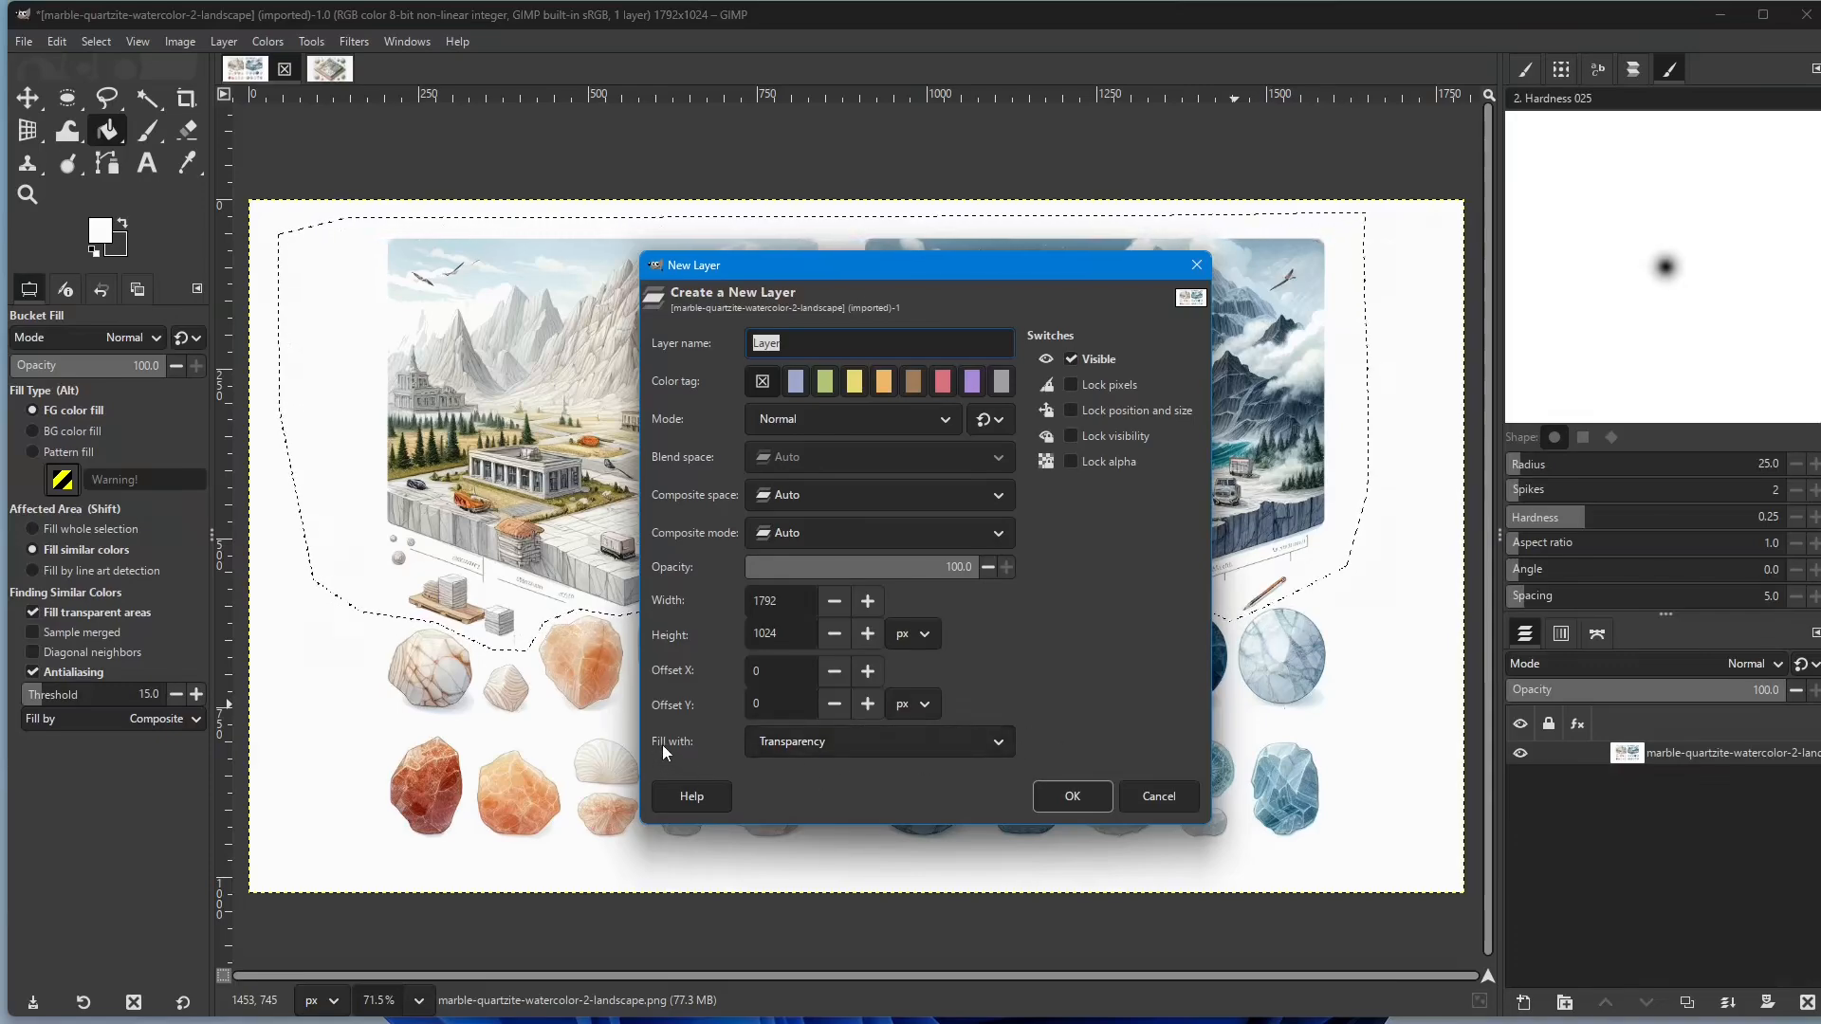
left_click(998, 743)
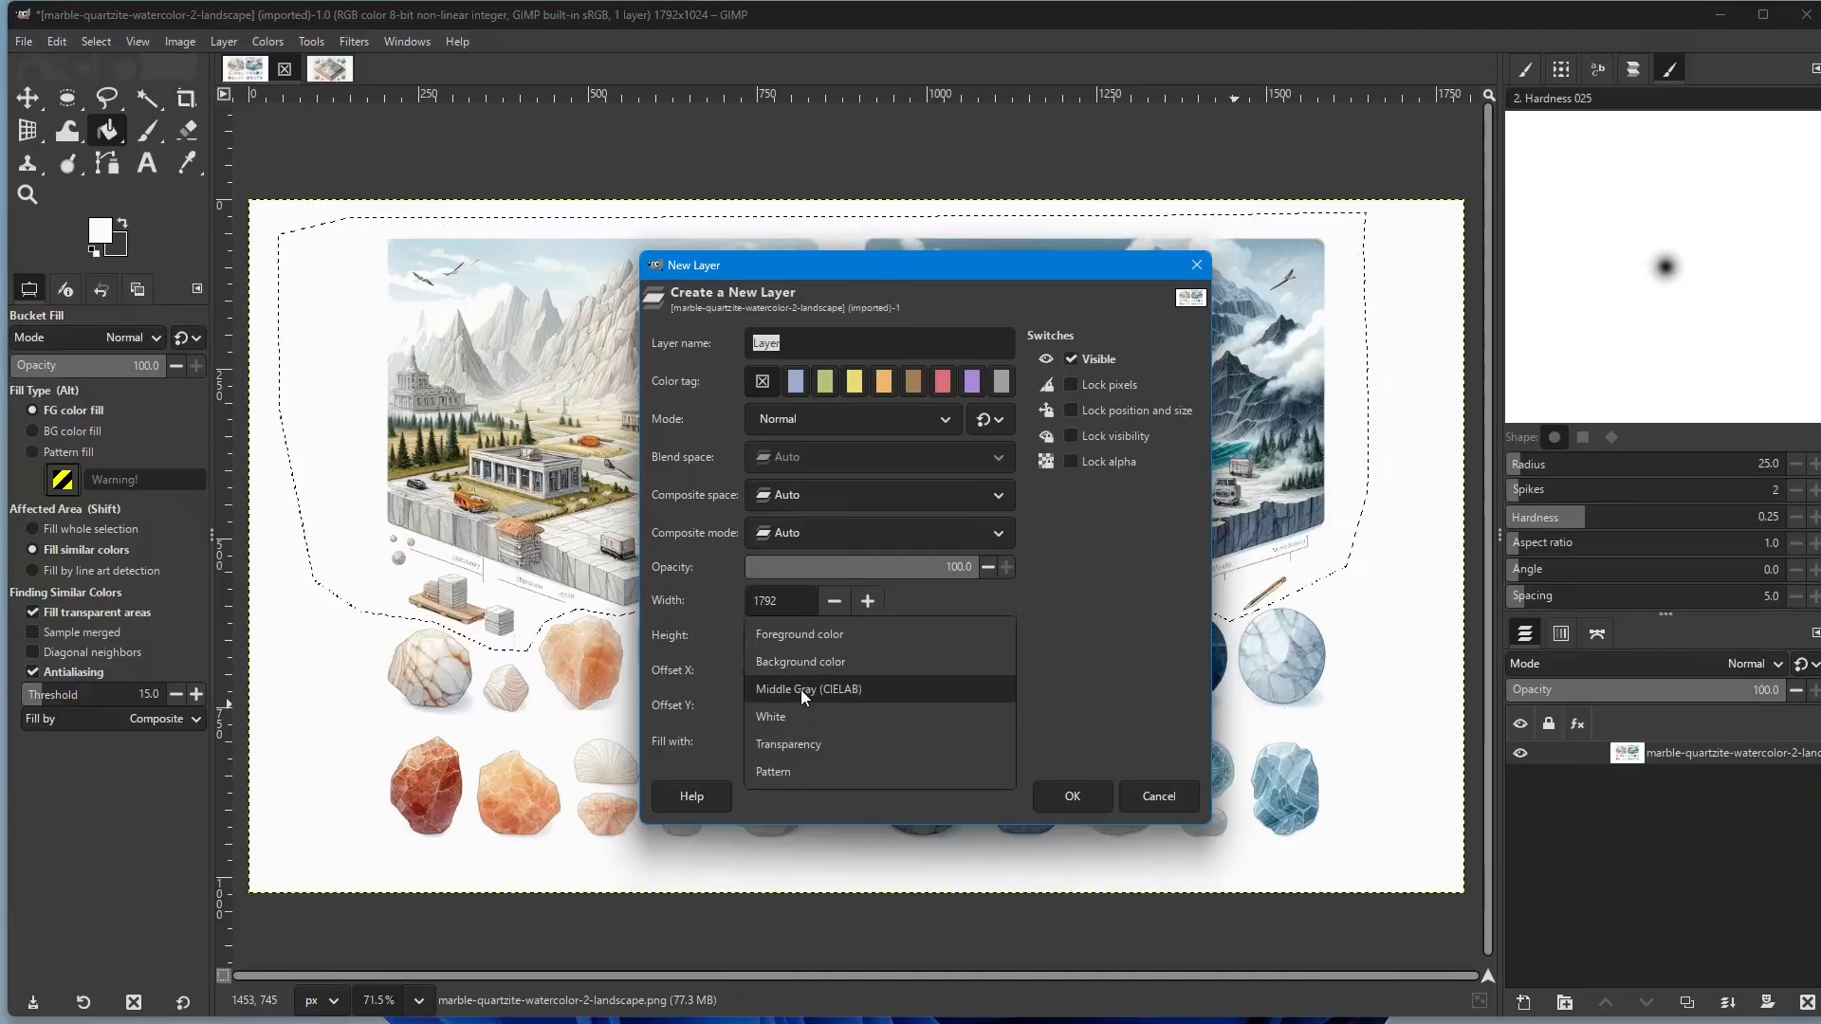
left_click(812, 743)
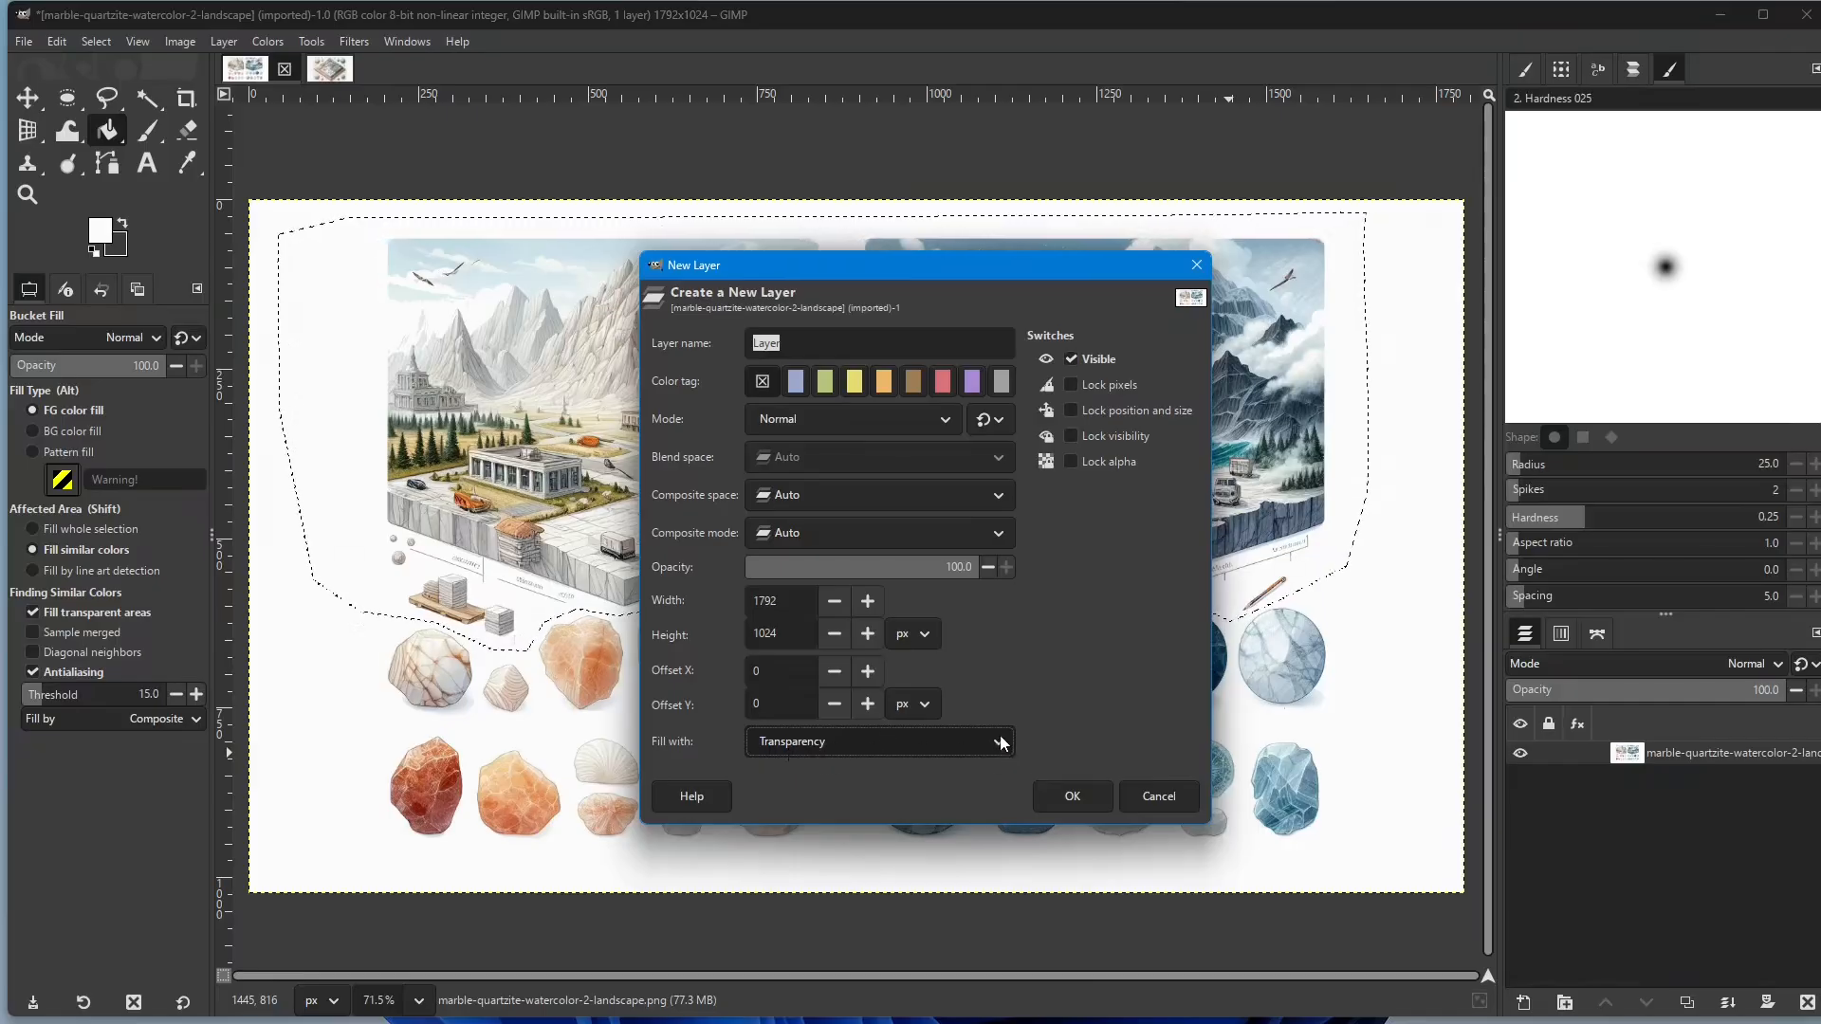
left_click(1072, 795)
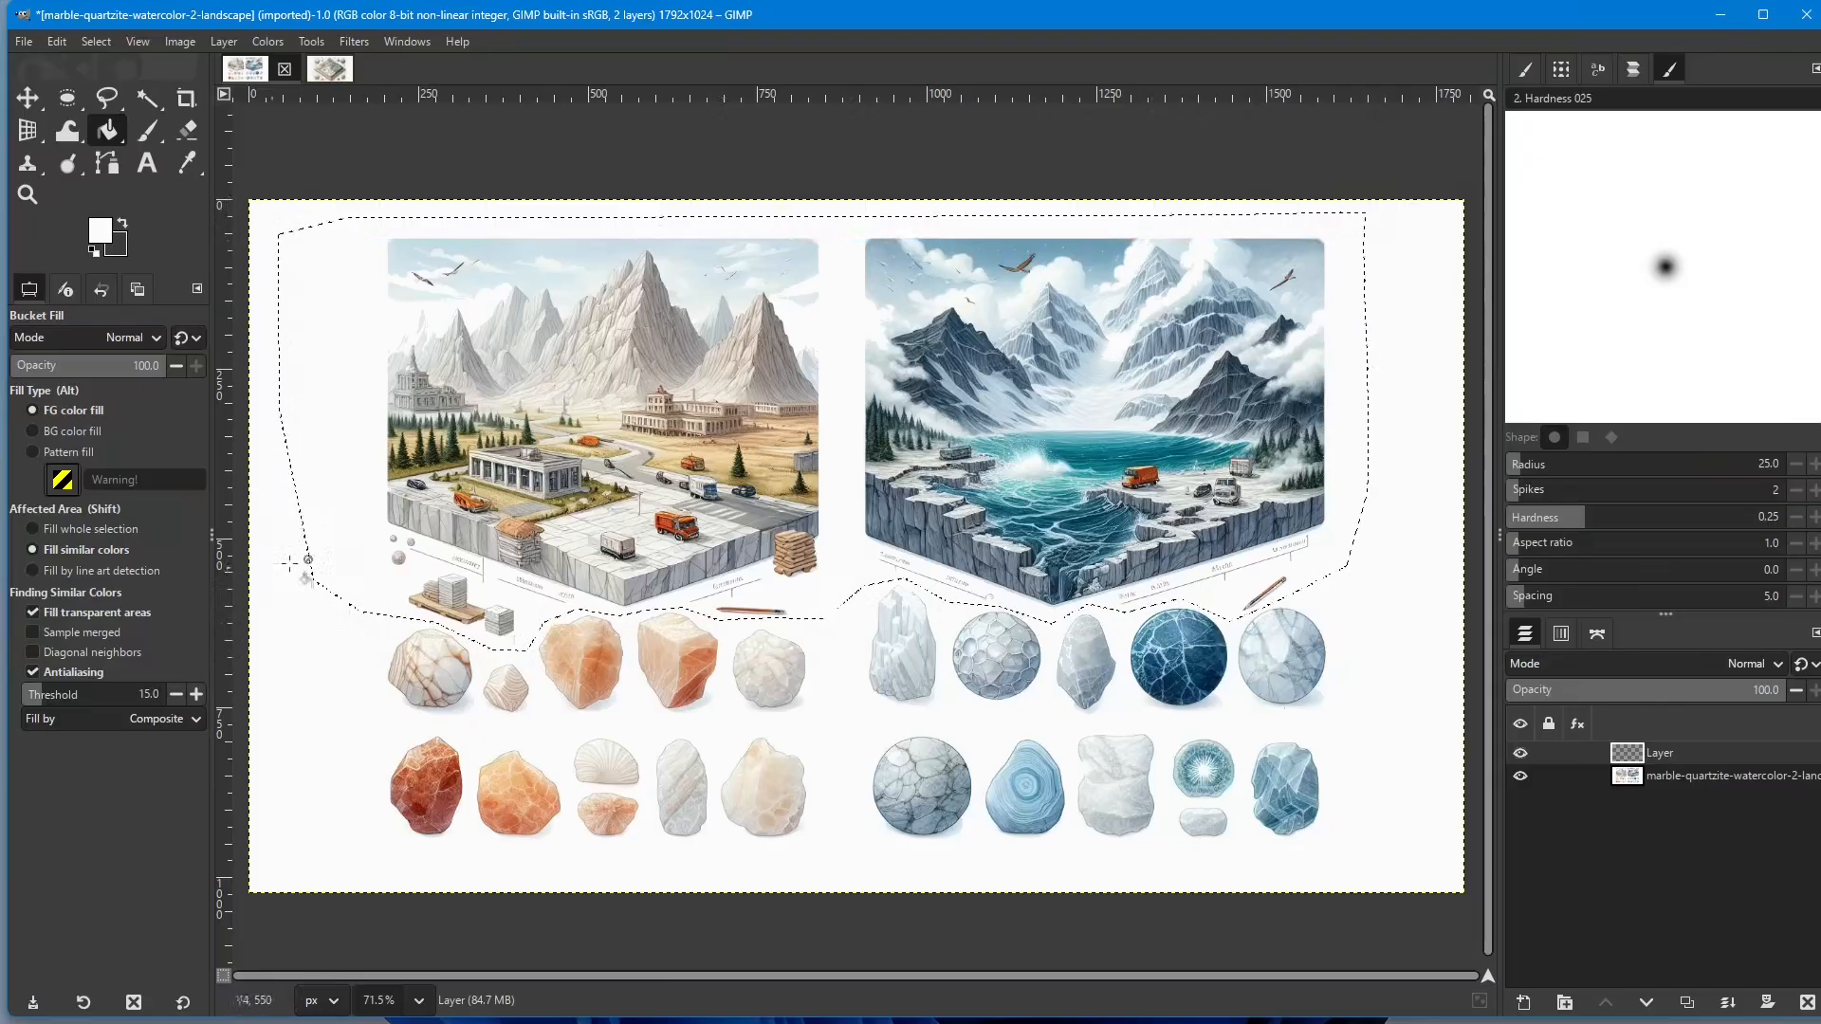
Step: Fill the selected area on the new layer with the foreground color to cover both landscape scenes, and deselect everything
left_click(338, 282)
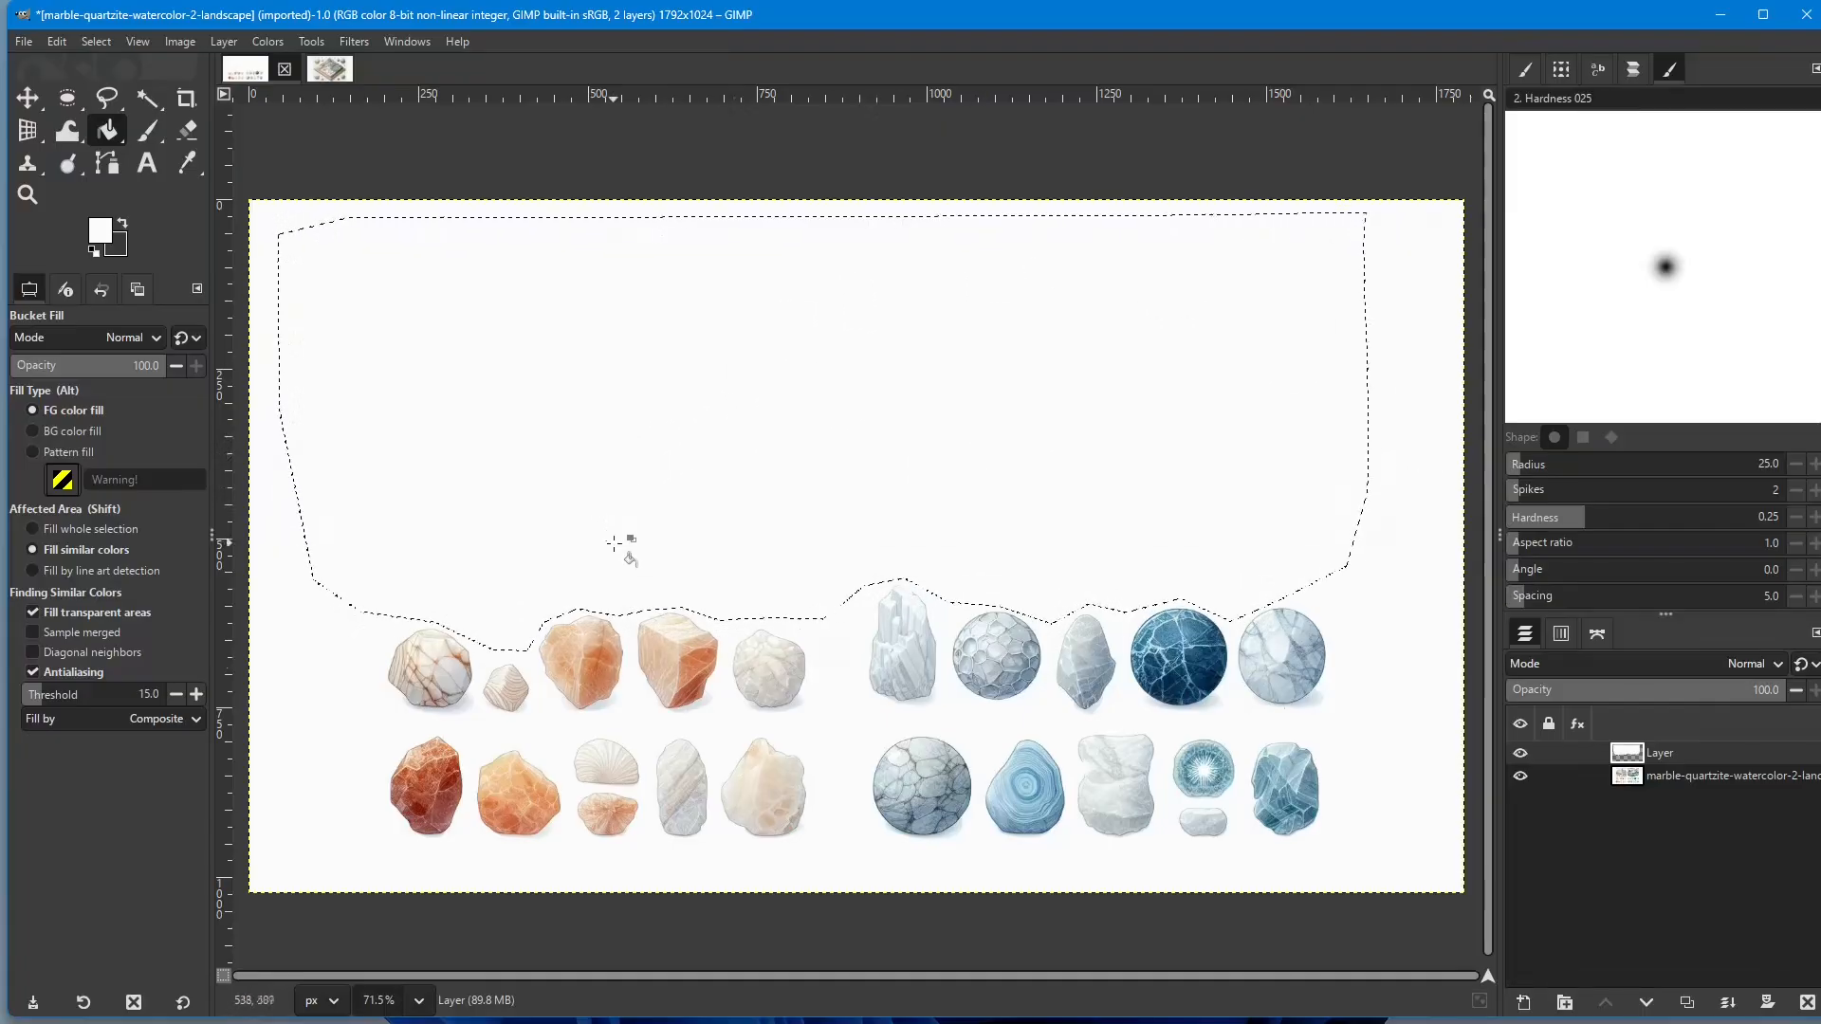
left_click(91, 40)
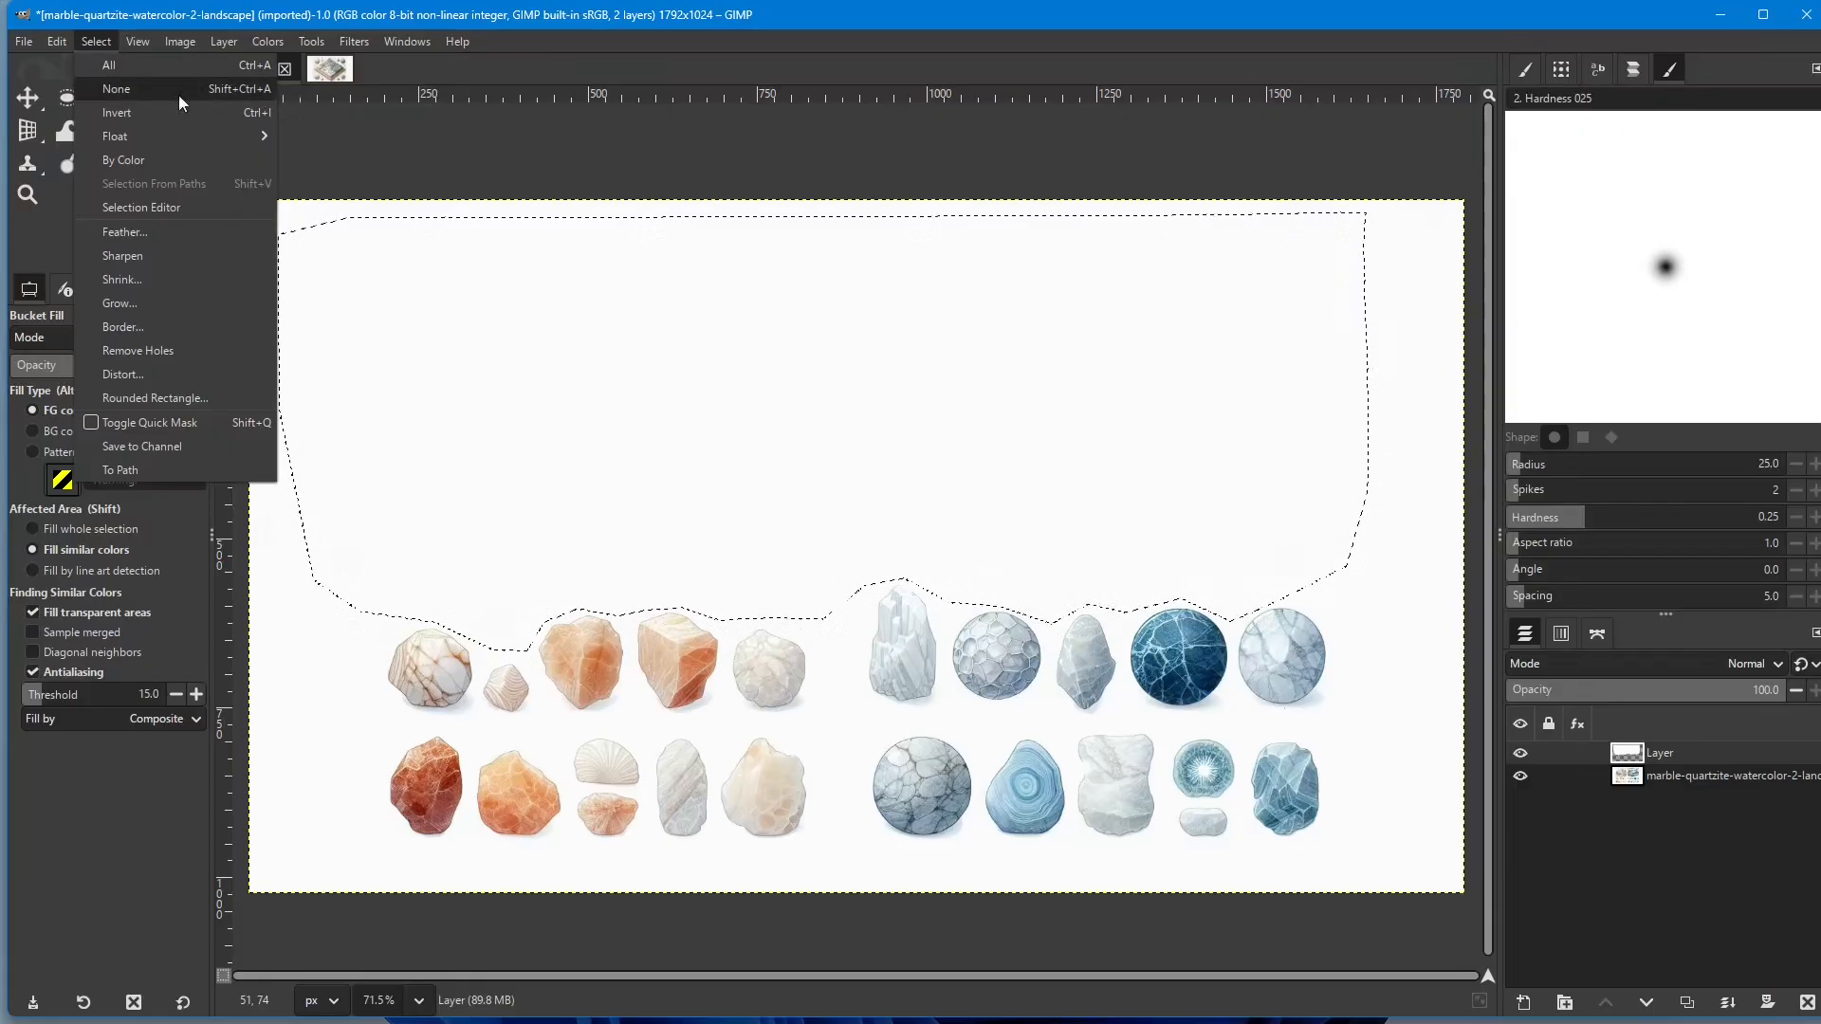
left_click(117, 90)
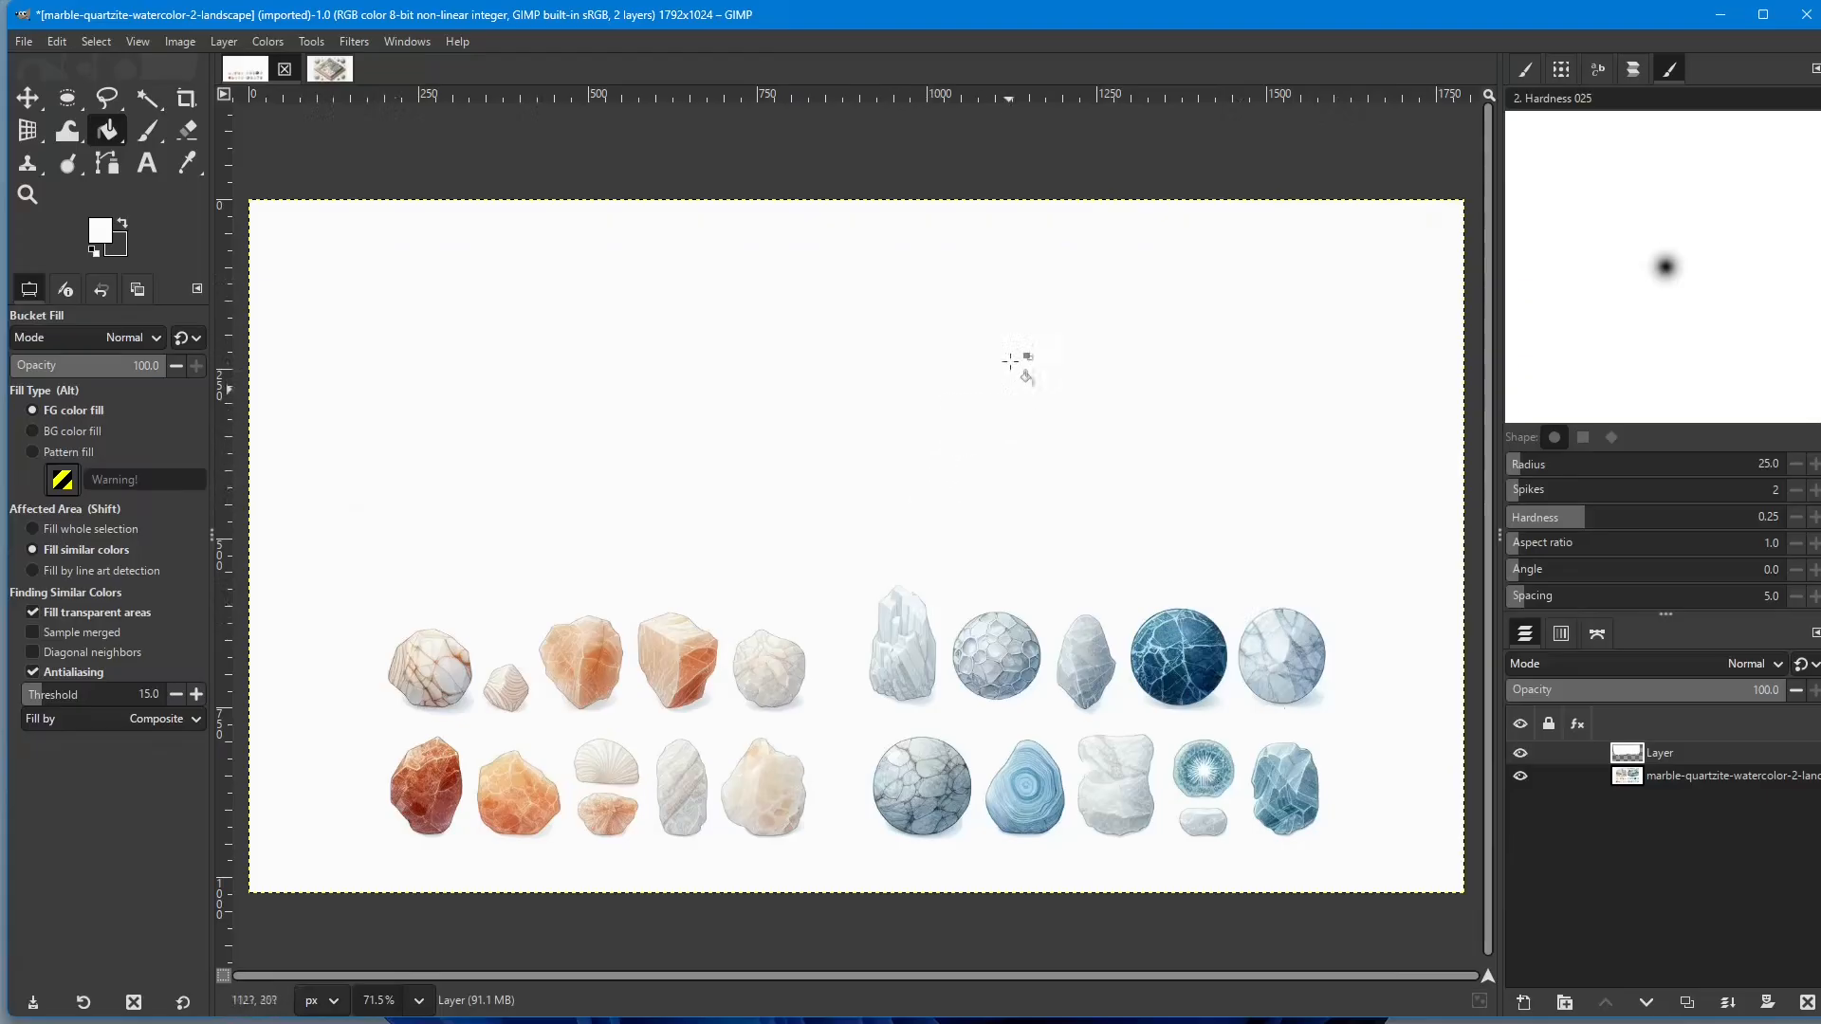
Step: Compare the two open images and switch to marble-quartzite-watercolor-4-landscape
left_click(327, 71)
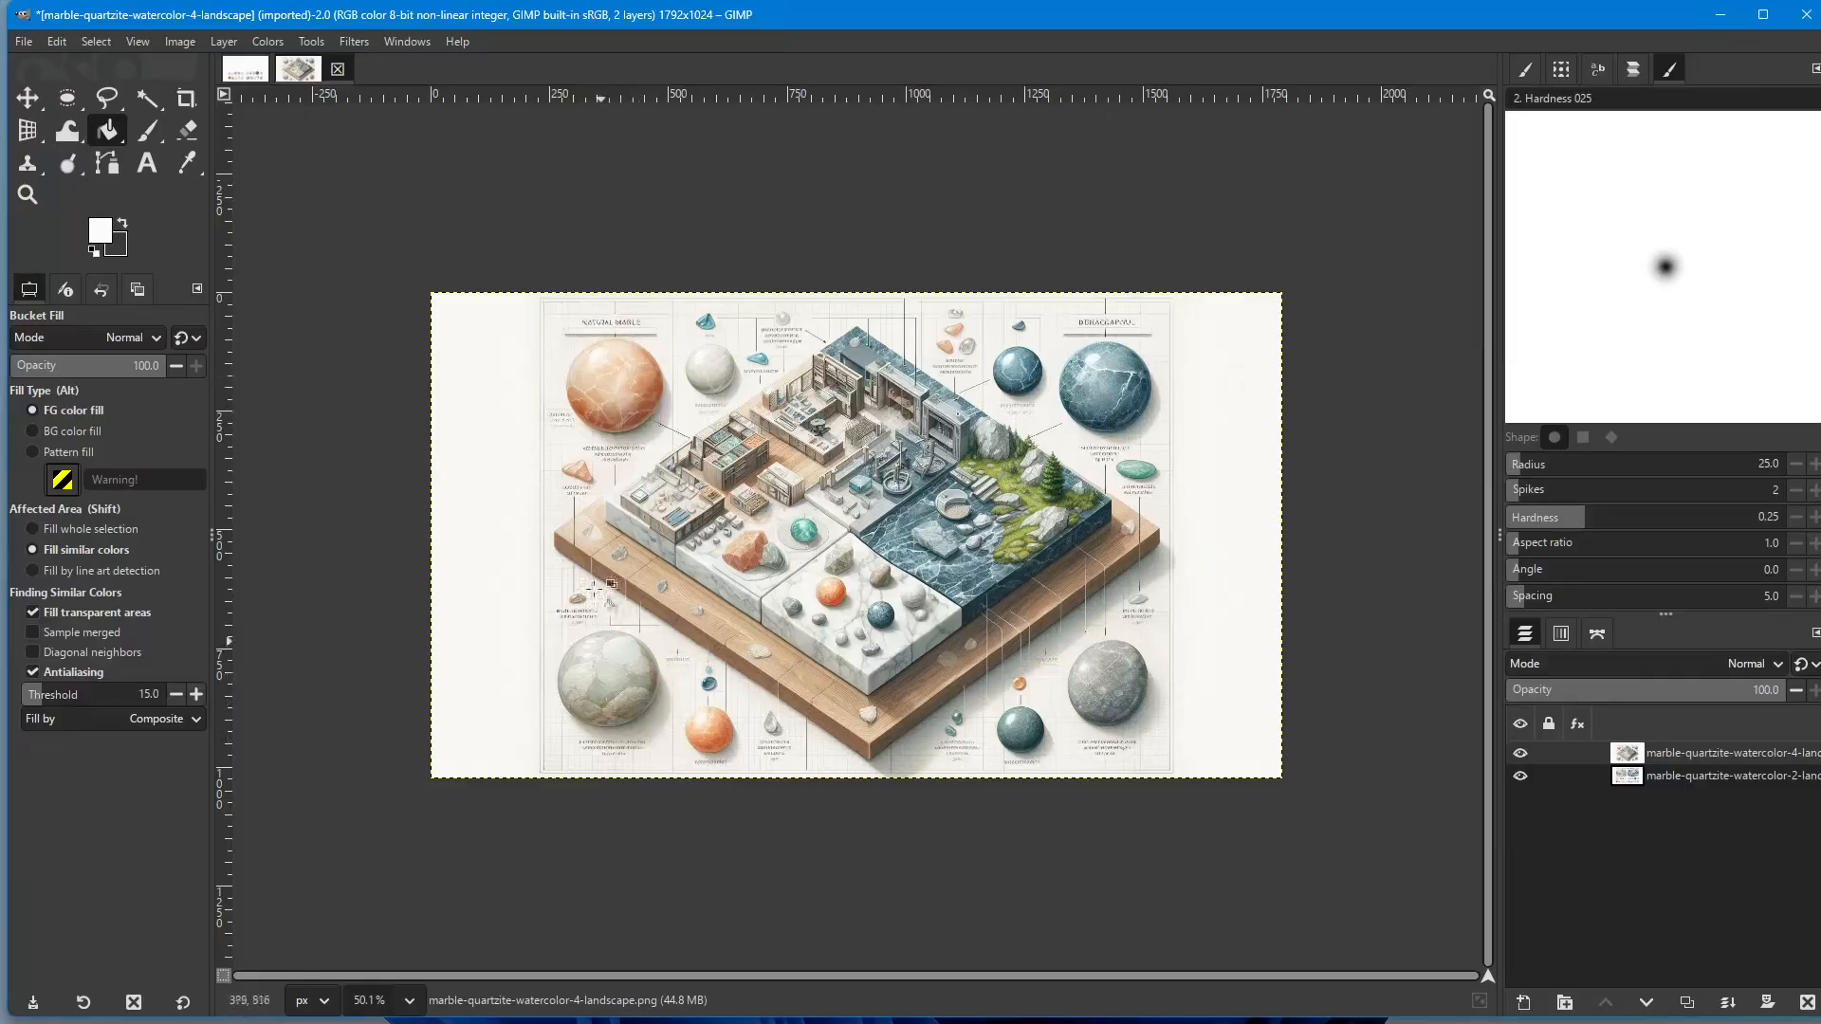
left_click(247, 76)
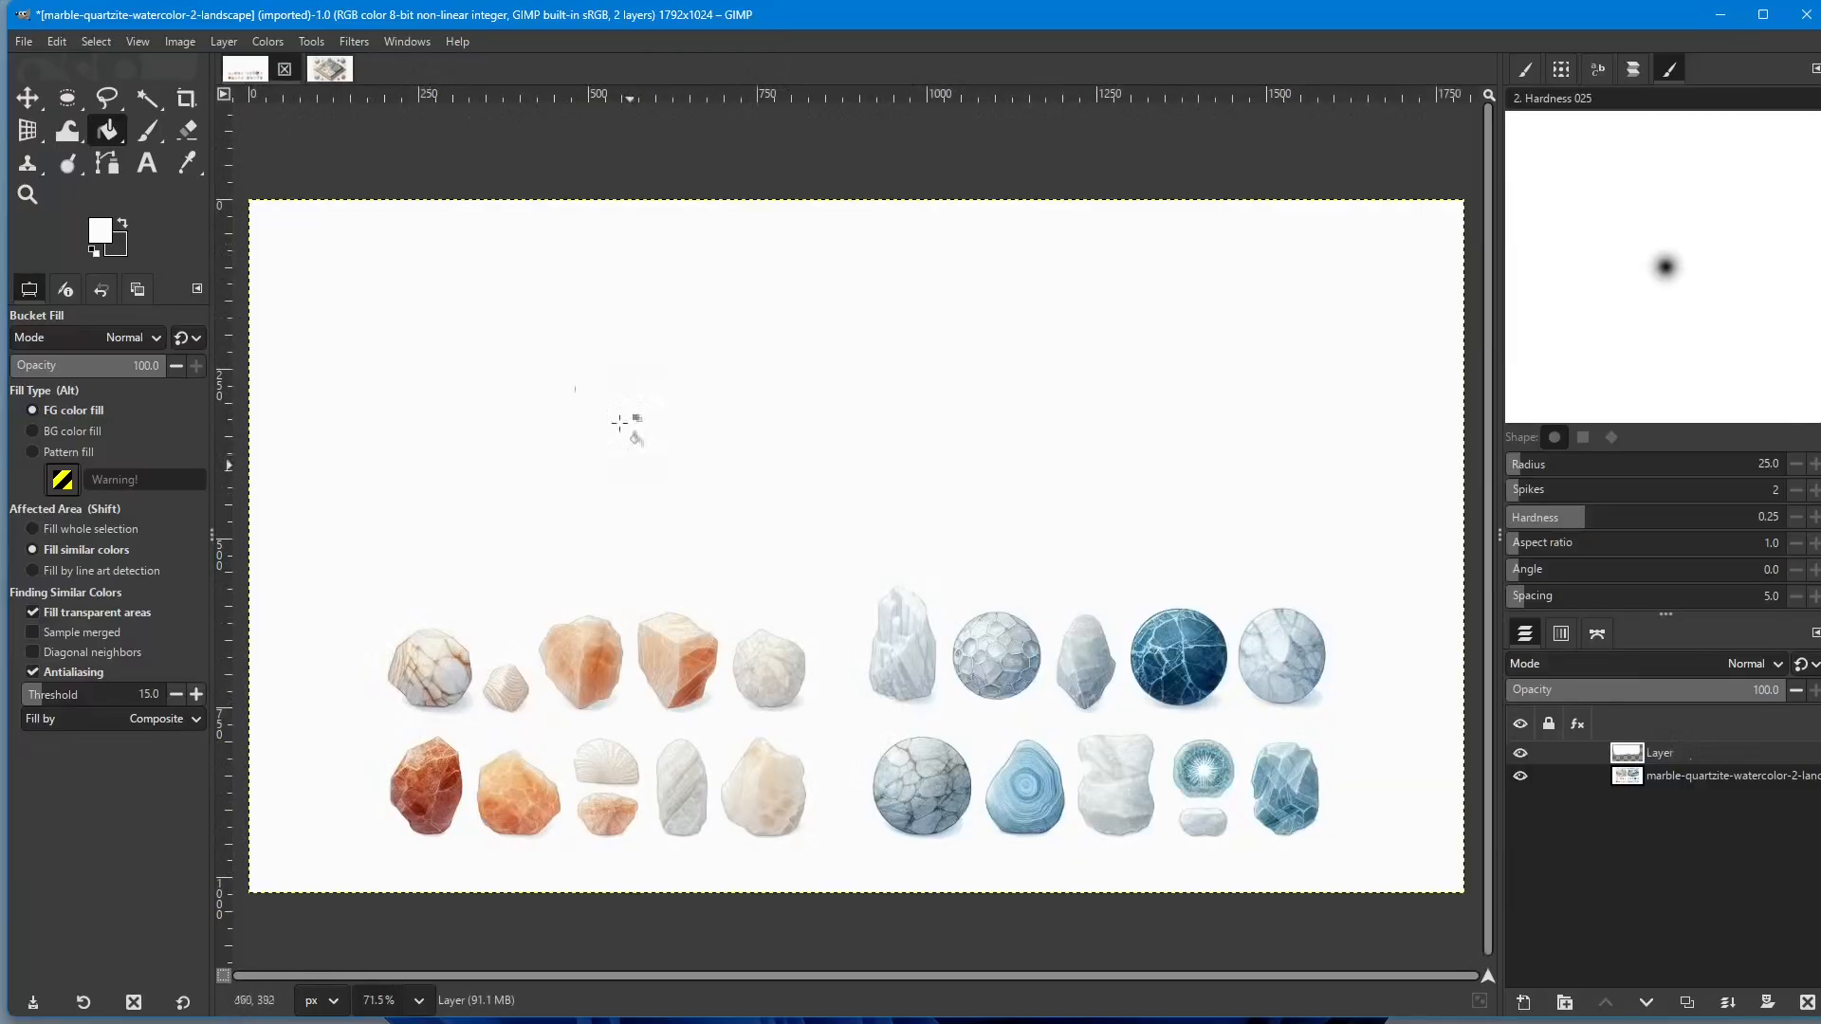
left_click(330, 68)
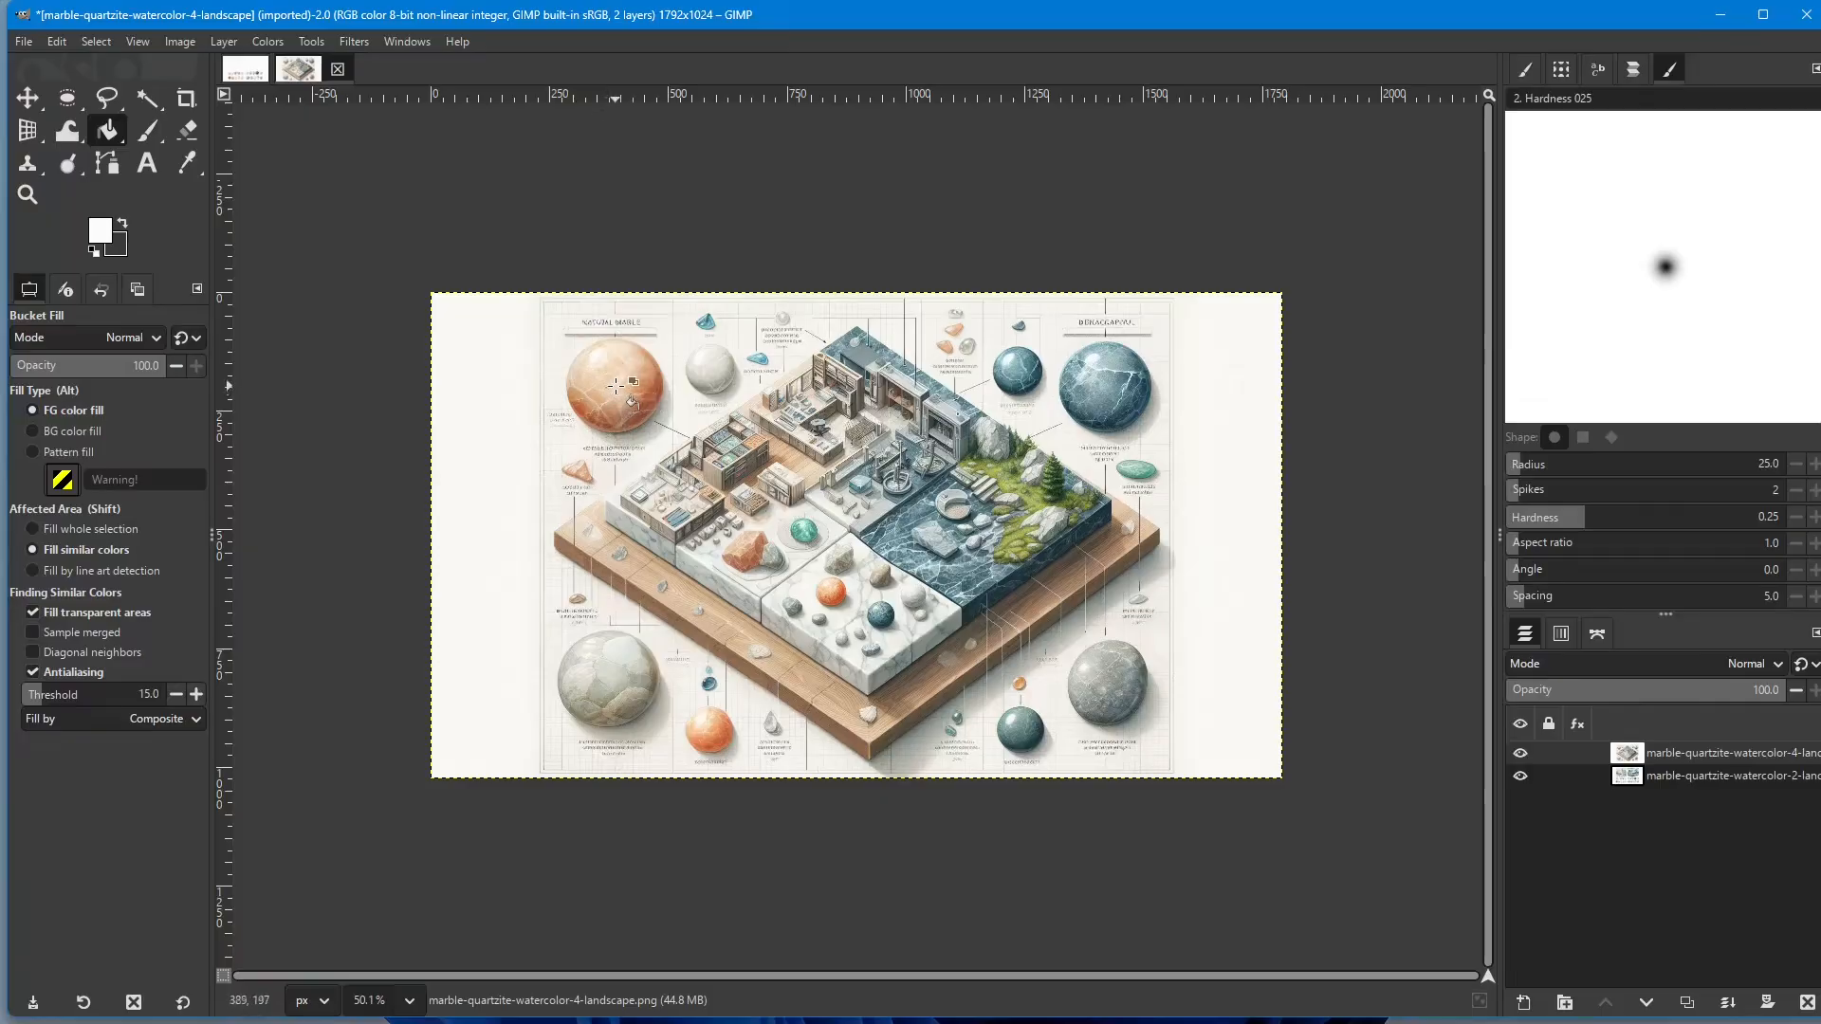
Step: Draw a circular Ellipse Select selection of about 203 px from the center of the large orange marble sphere
left_click(67, 98)
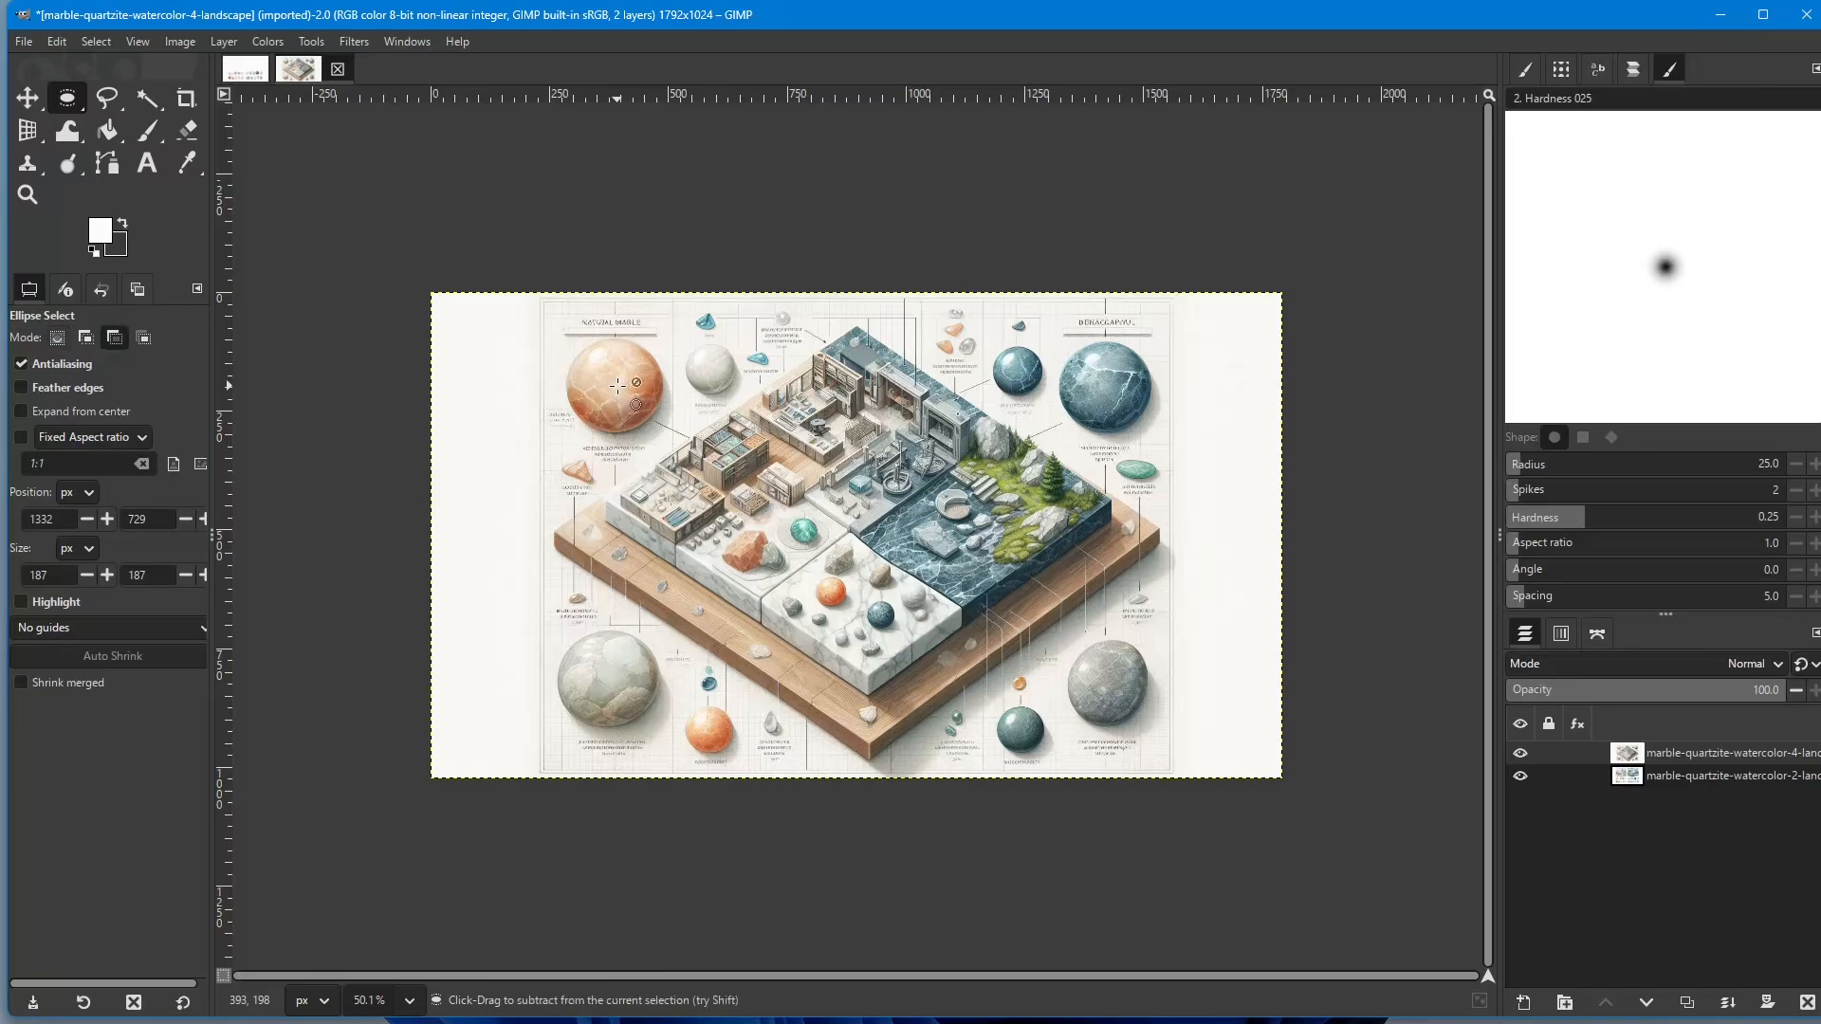
scroll(618, 386, "up", 4, "ctrl")
scroll(620, 386, "up", 1, "ctrl")
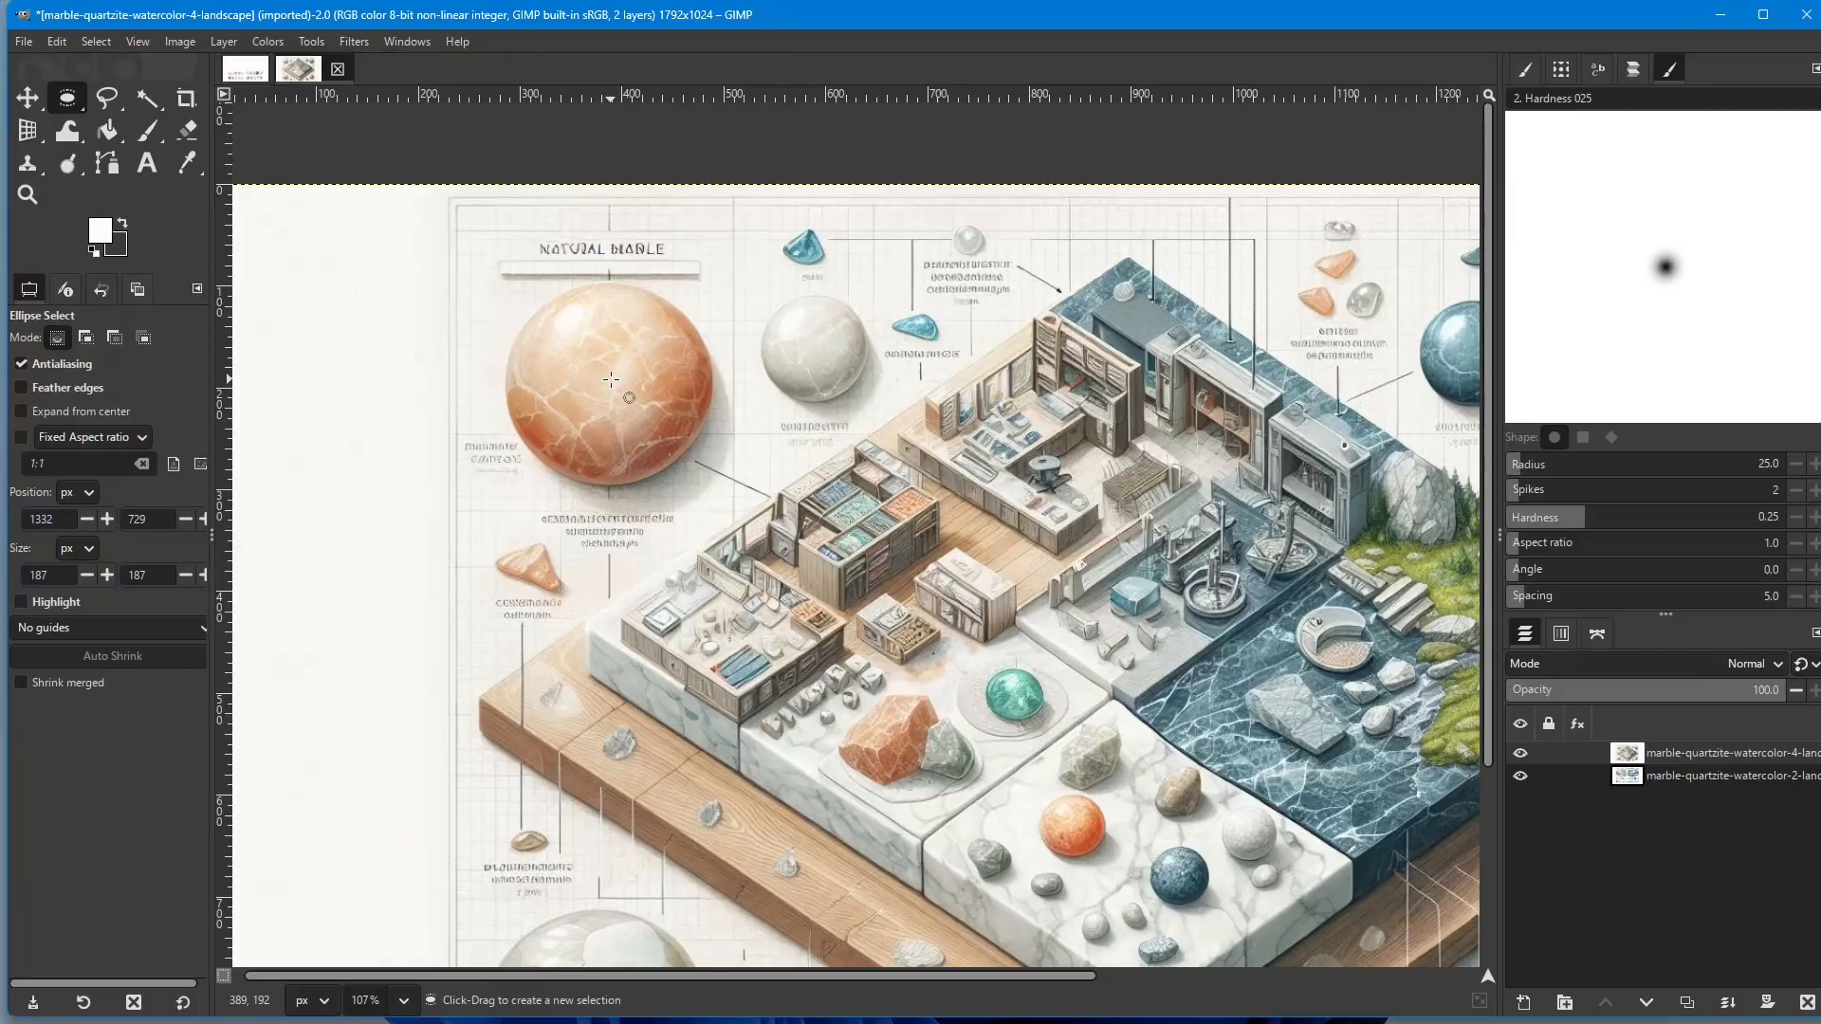
key("ctrl+shift")
left_click(611, 380, "ctrl+shift")
left_click_drag(610, 382, 610, 382)
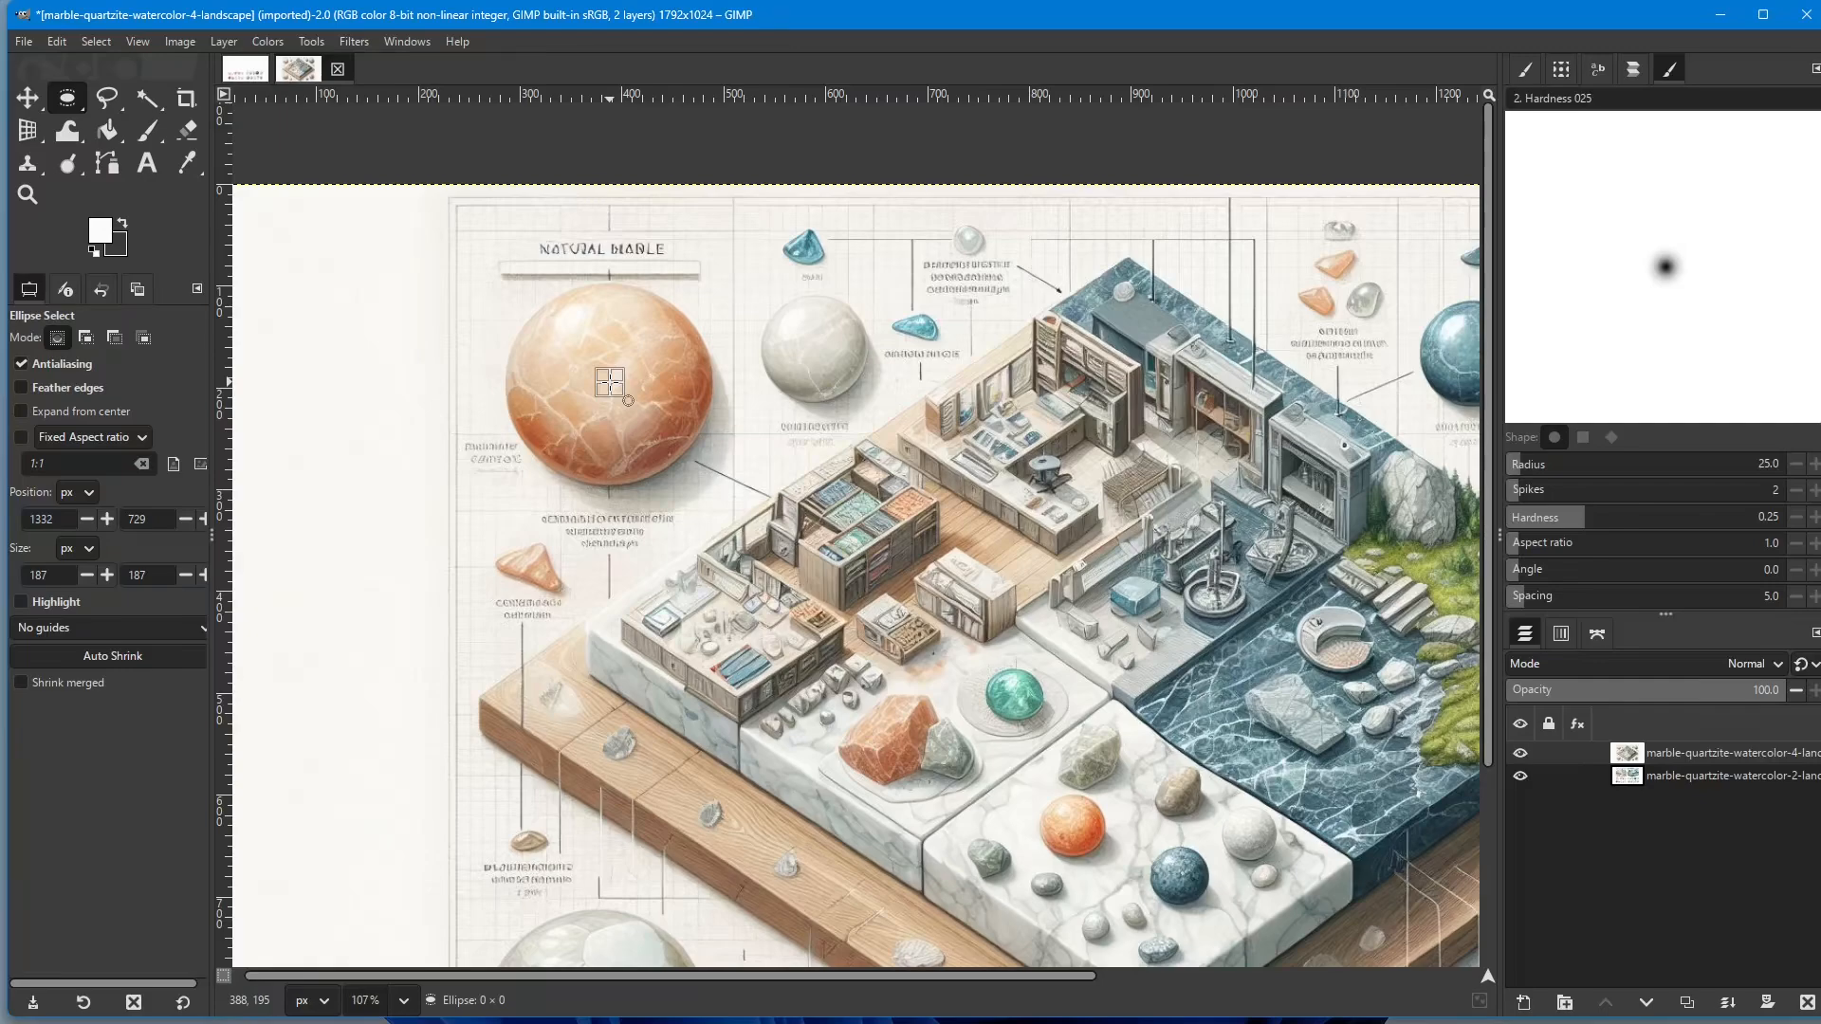
key("ctrl")
left_click_drag(610, 382, 706, 487)
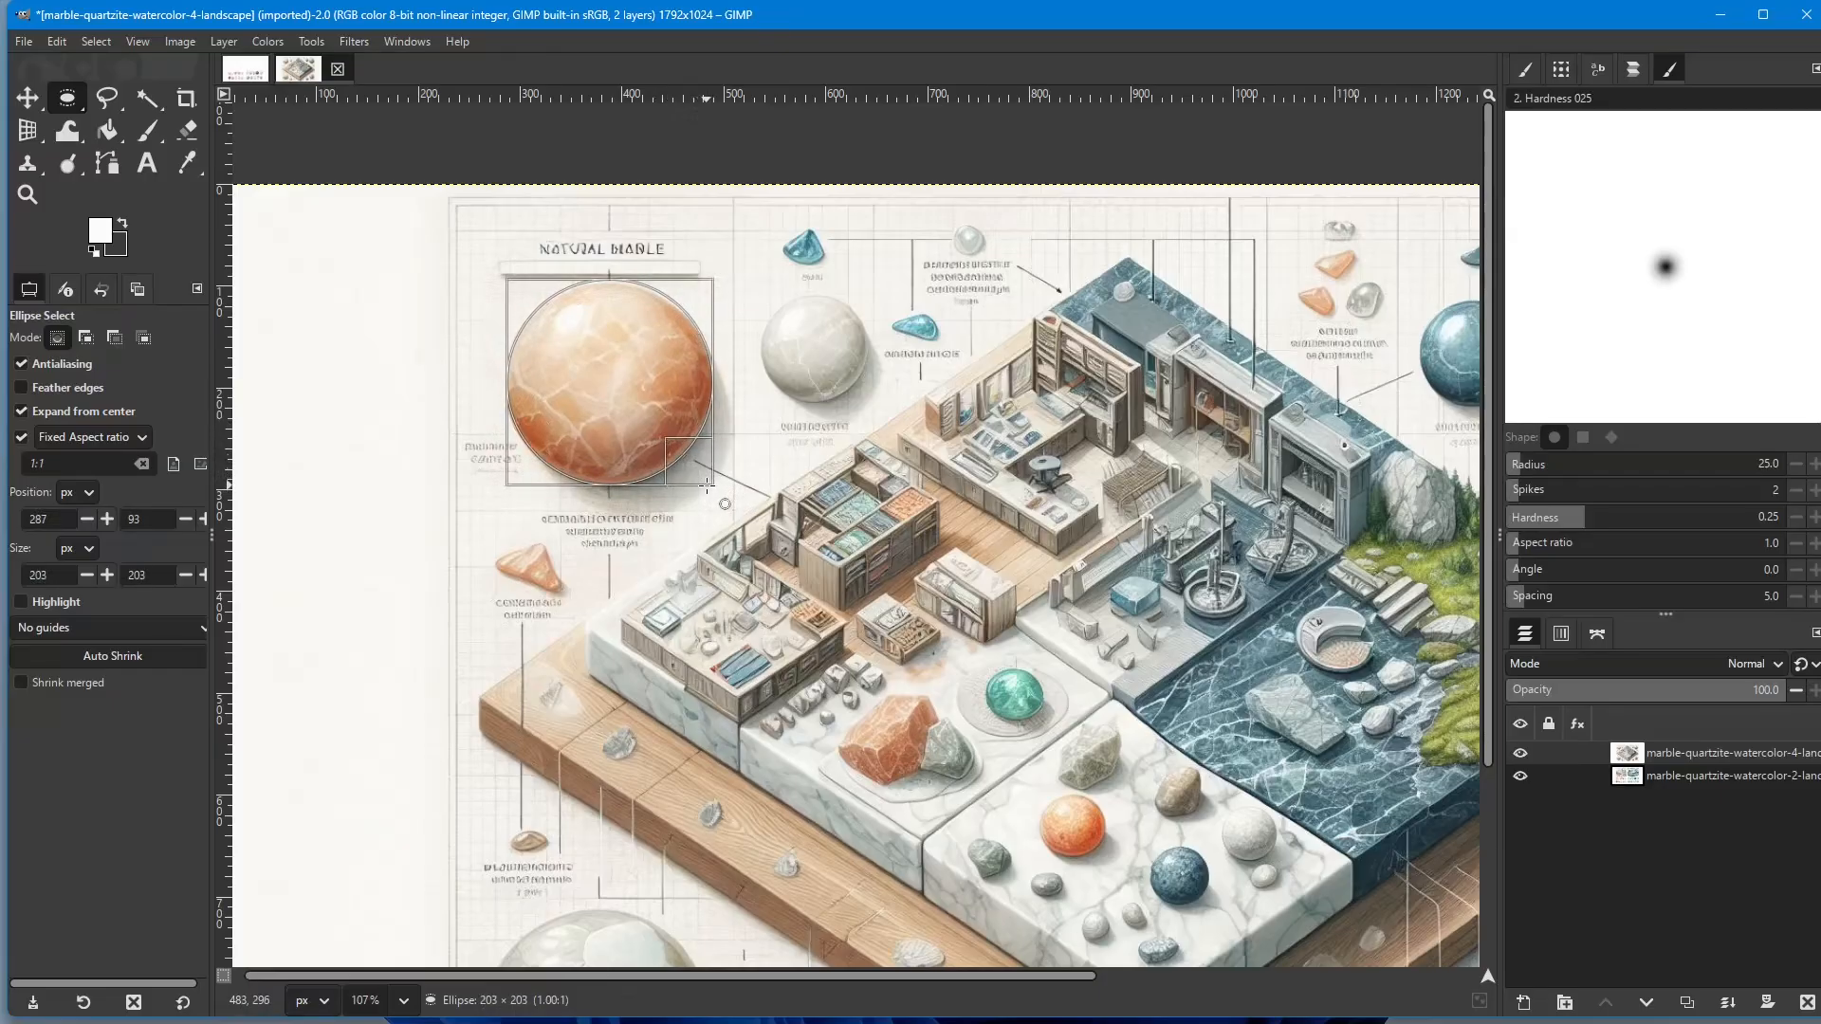
left_click_drag(706, 485, 707, 486)
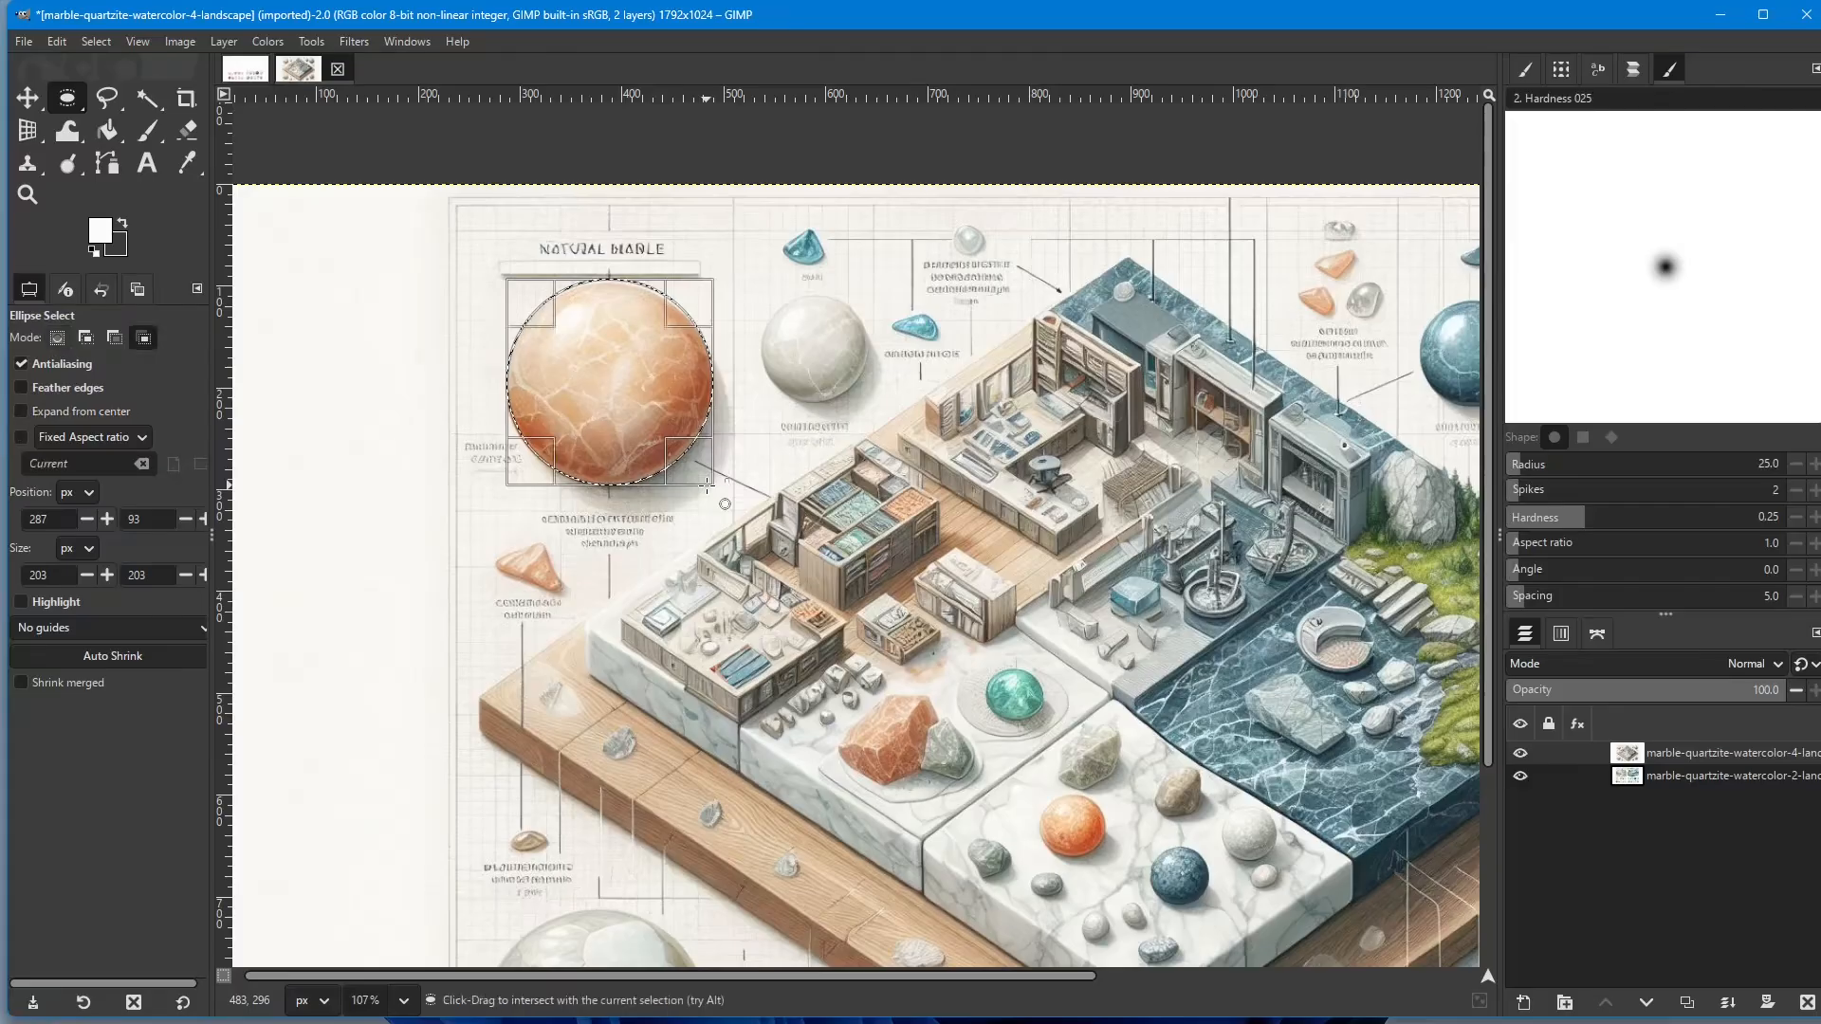
Step: Fit the selection's upper and right edges to the orange sphere, setting its Y position to 97 and size to 202 × 199 px
scroll(596, 476, "up", 4)
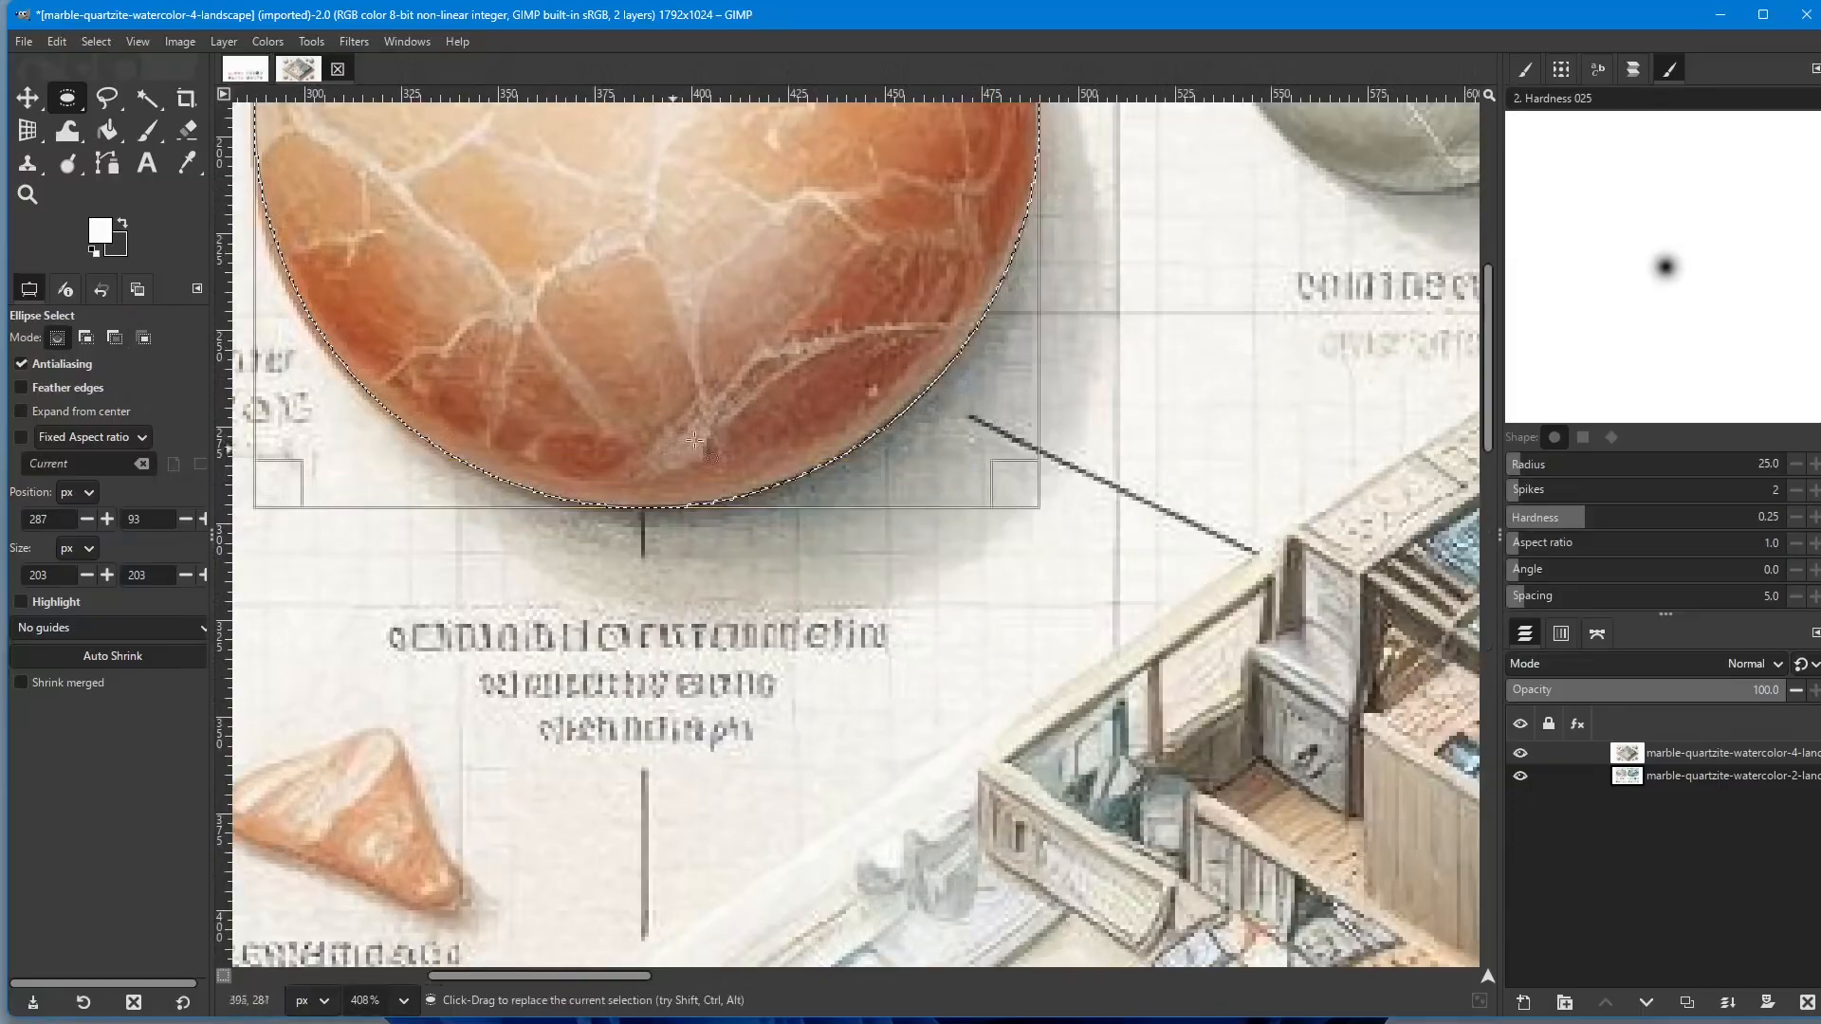
scroll(712, 432, "up", 5)
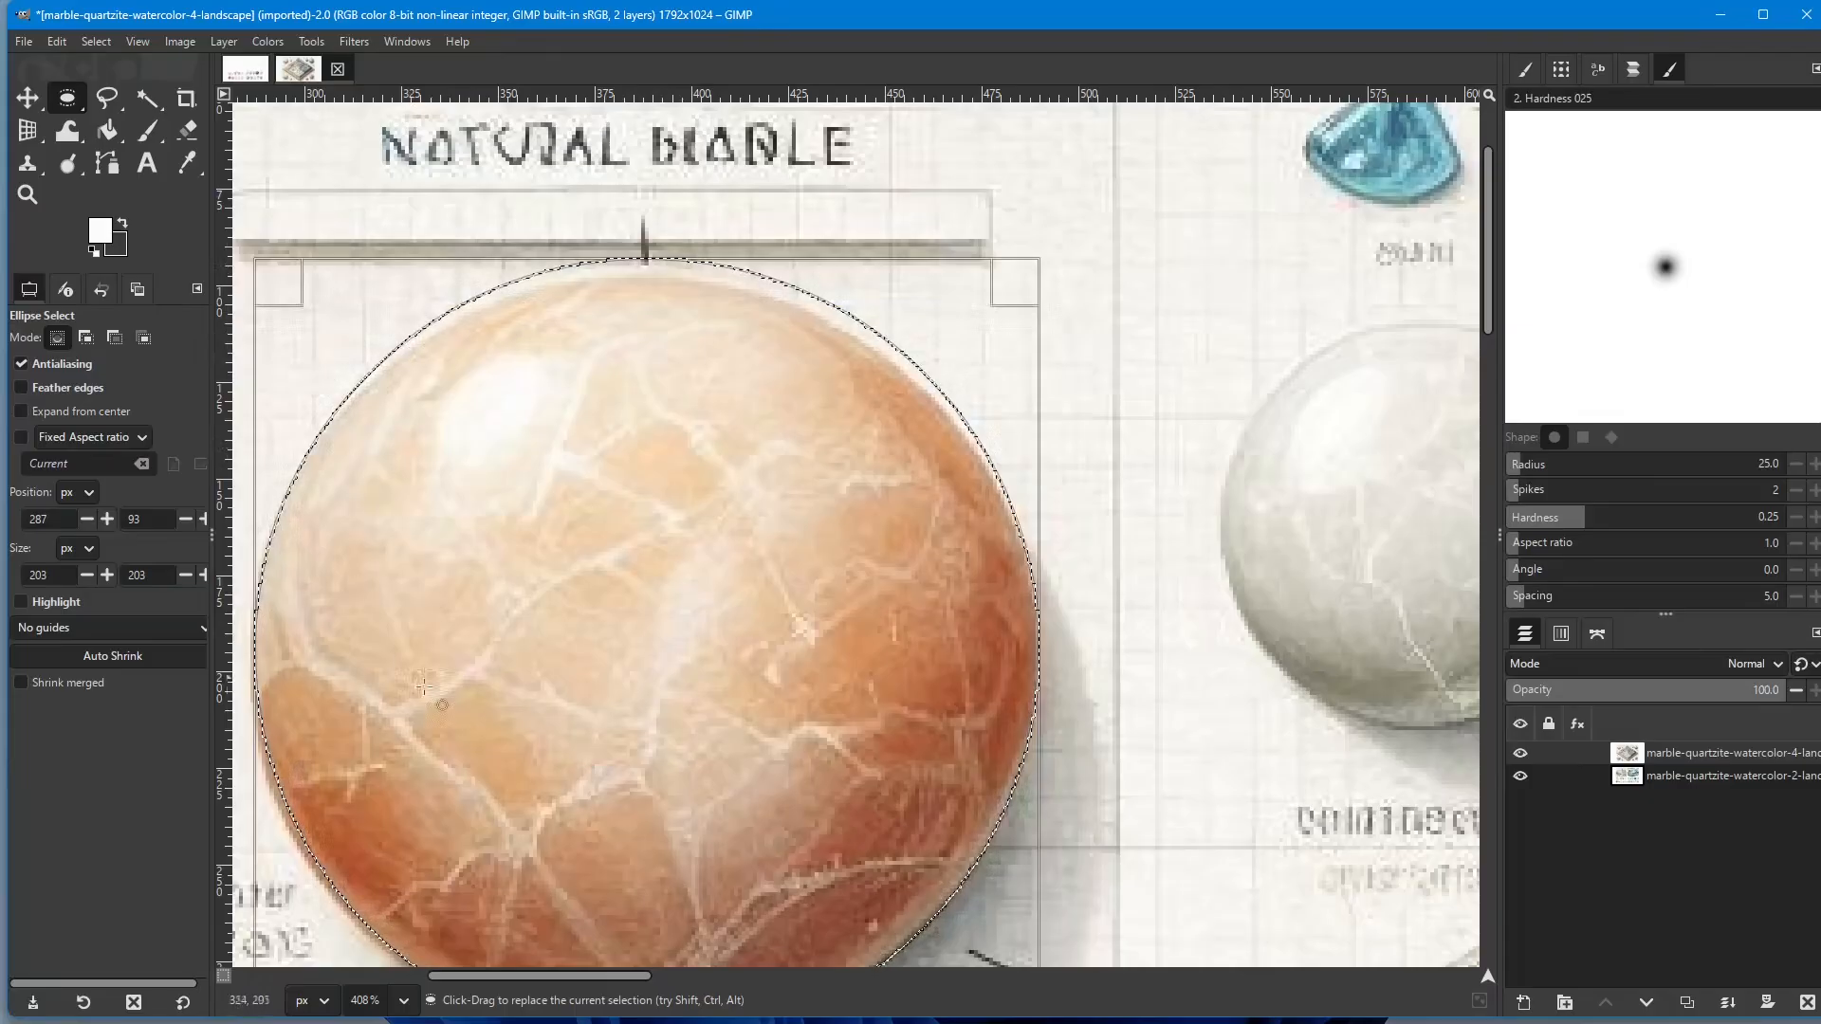
scroll(707, 637, "down", 1)
scroll(707, 636, "down", 2)
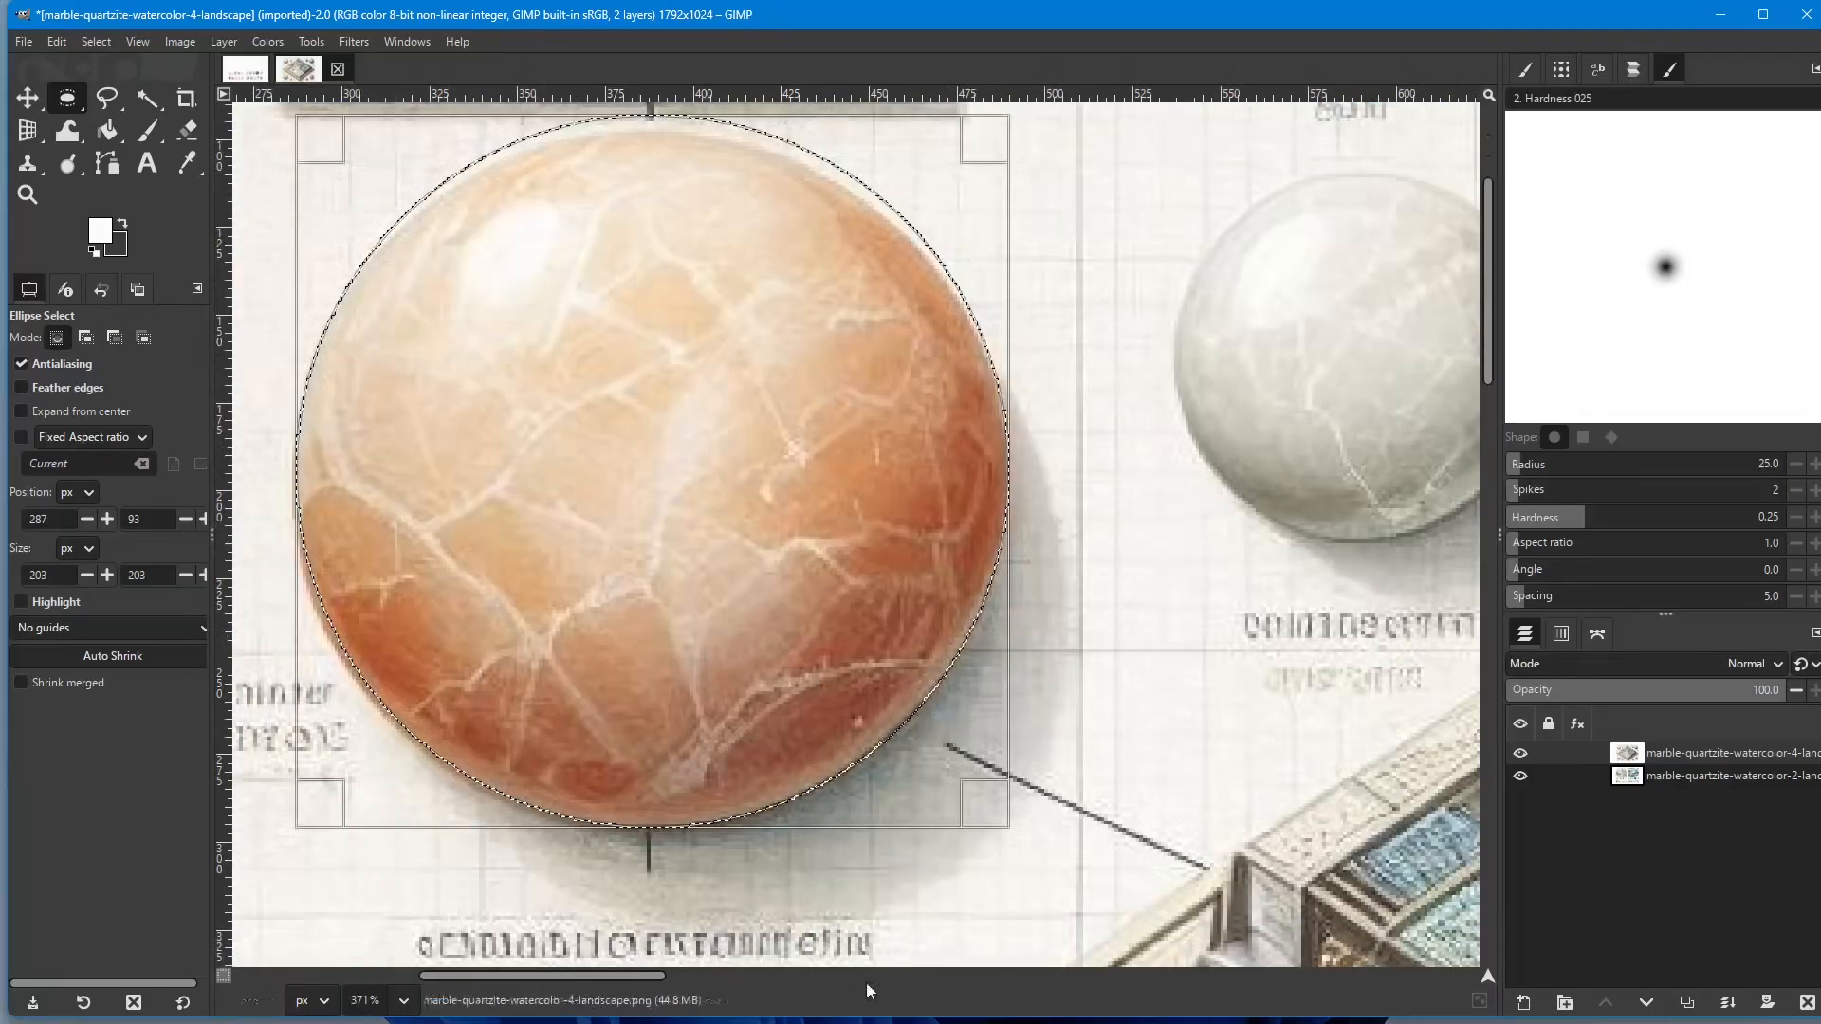
scroll(726, 536, "up", 3)
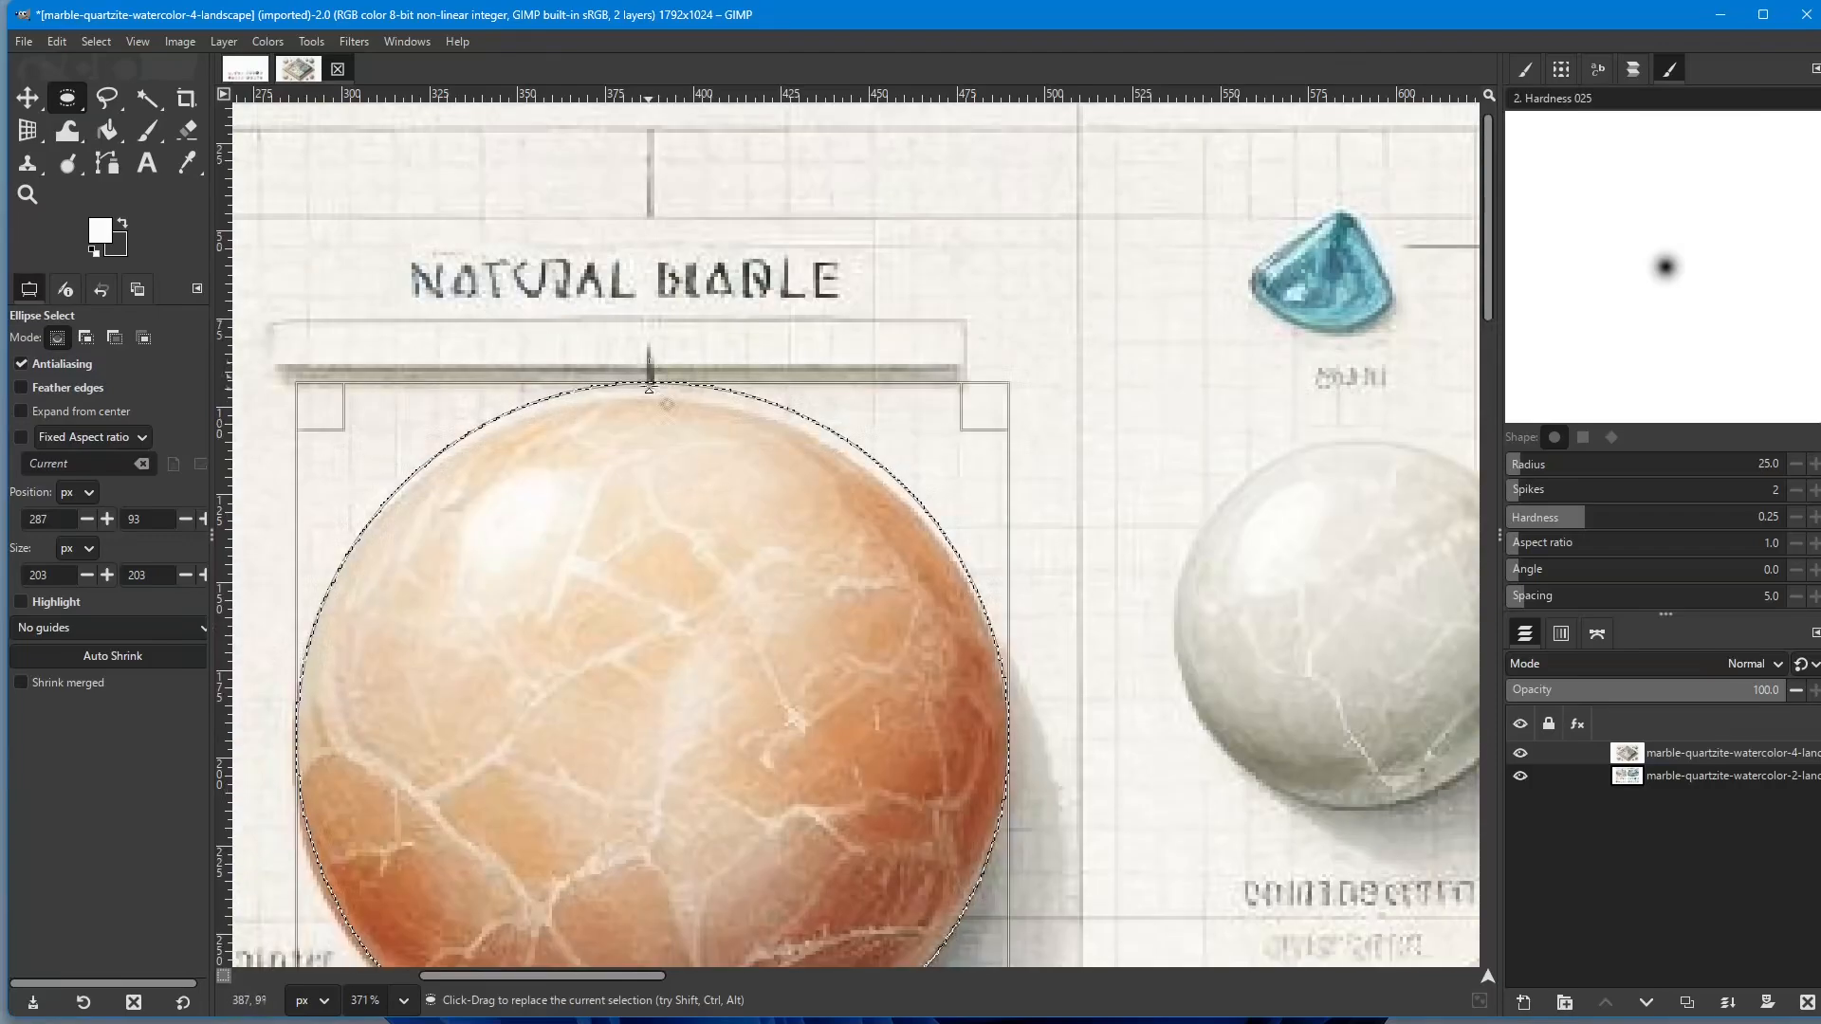
left_click_drag(649, 409, 649, 420)
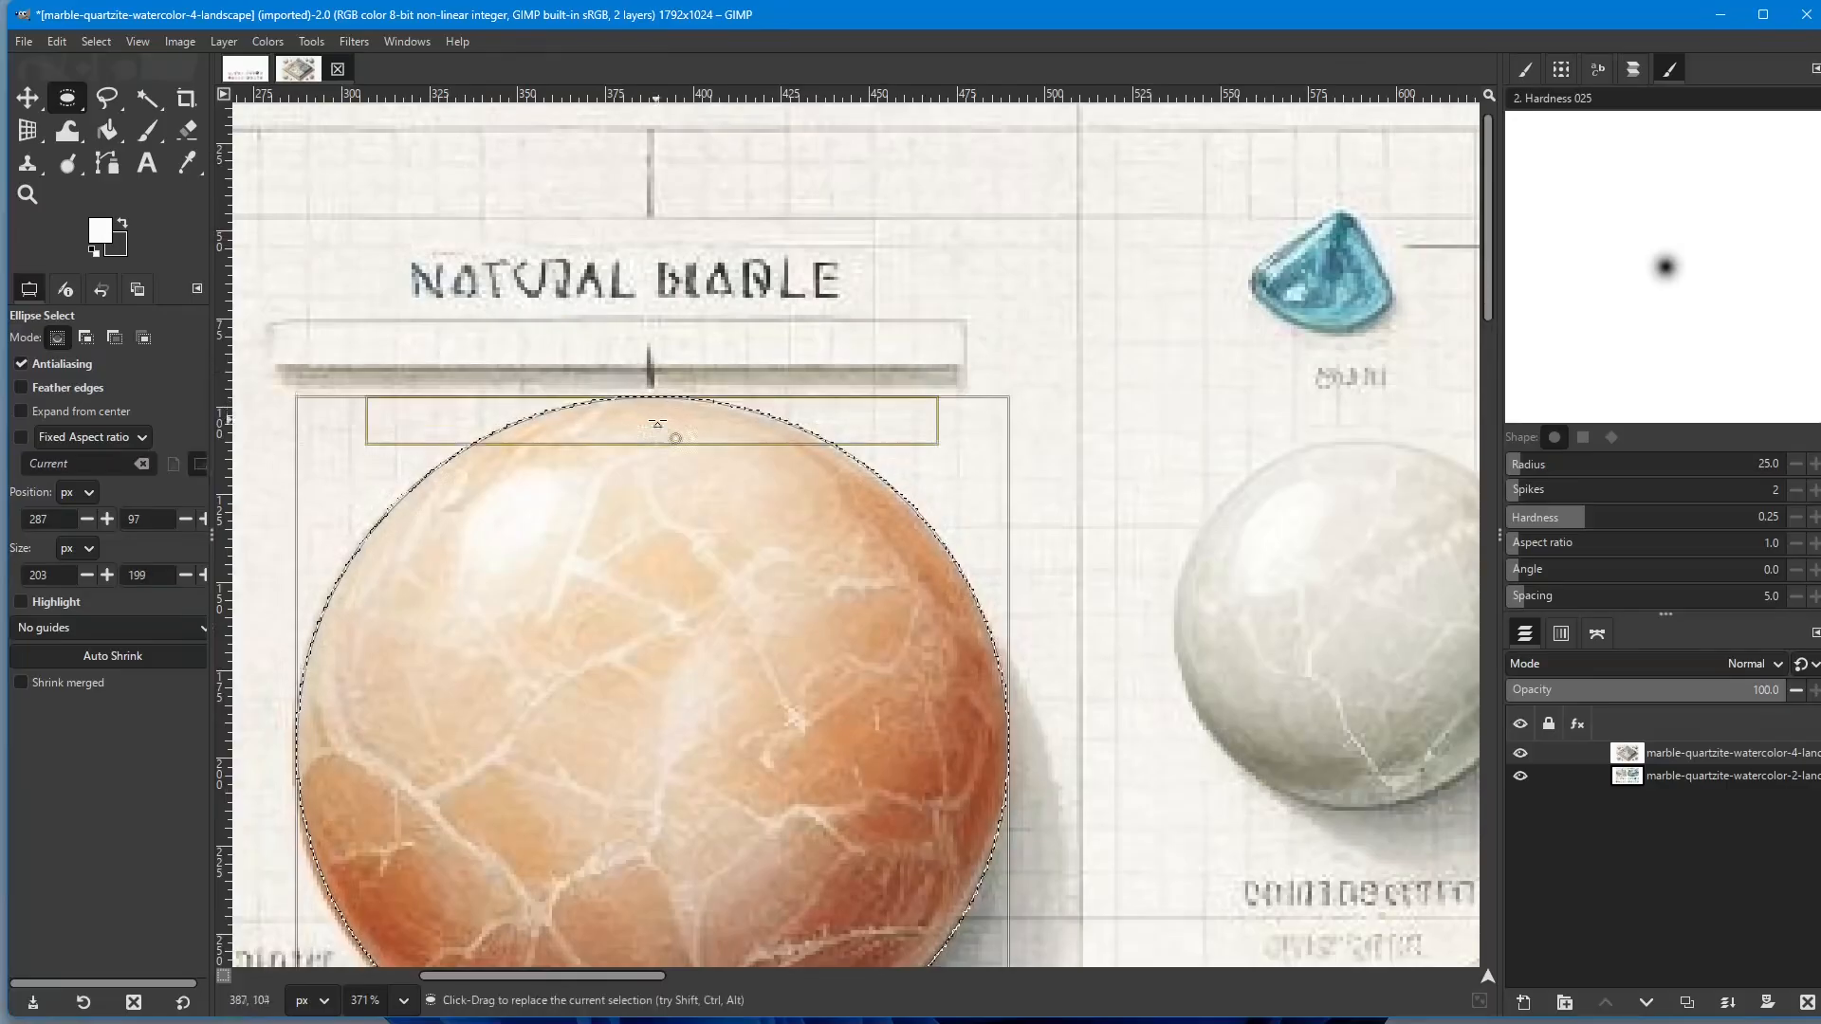
left_click_drag(994, 615, 992, 616)
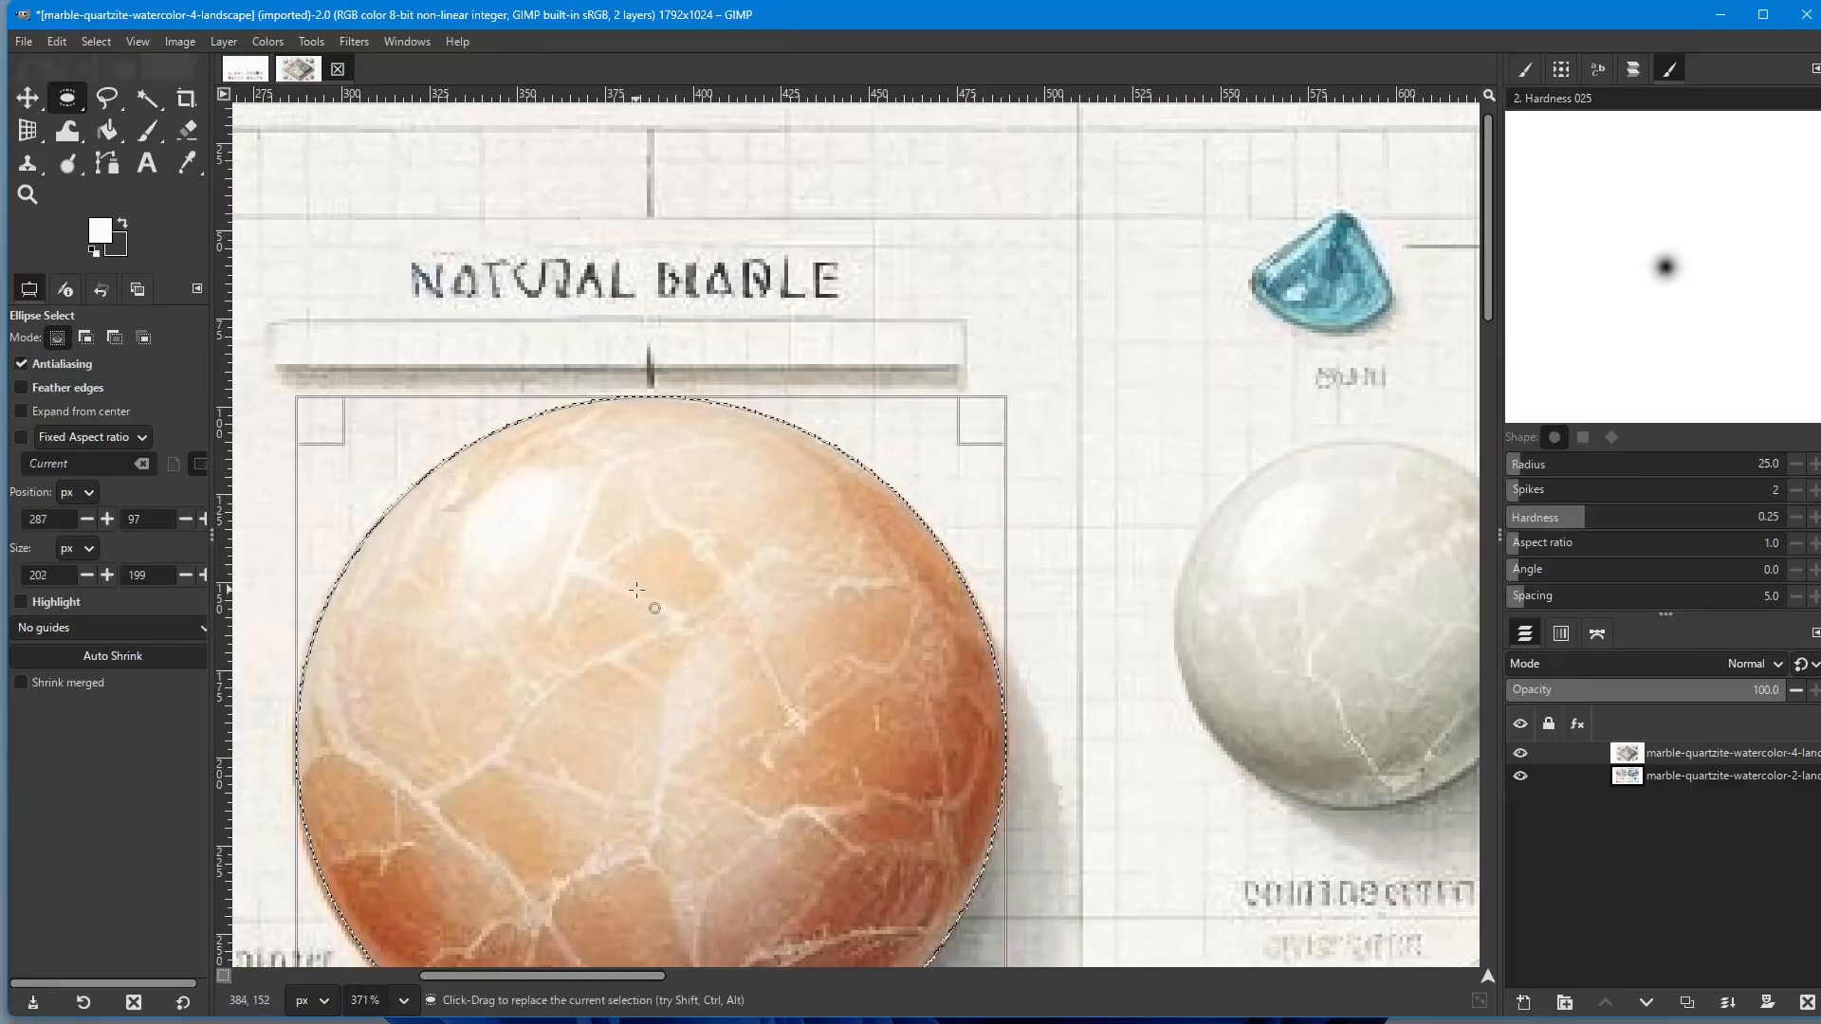
Step: Fit the selection's left and lower edges to the orange sphere at X position 286 and size 203 × 199 px, and confirm it
scroll(678, 587, "down", 3)
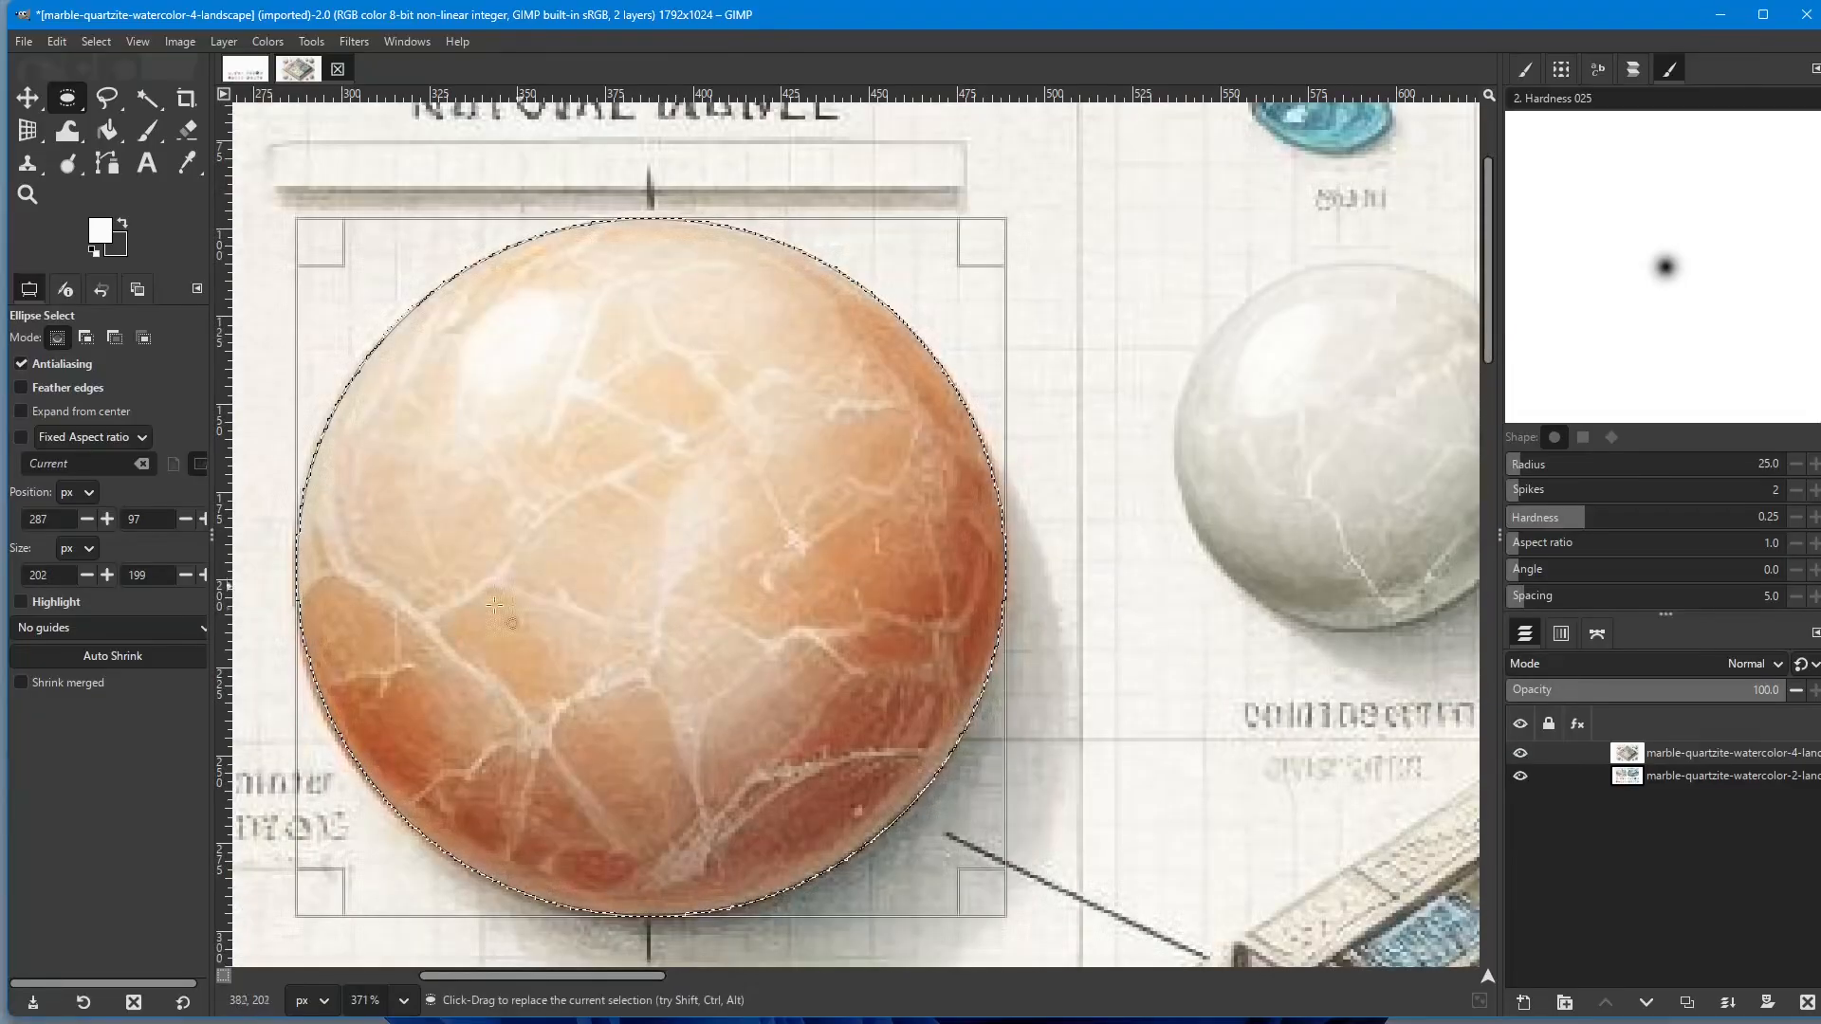
left_click_drag(328, 654, 324, 655)
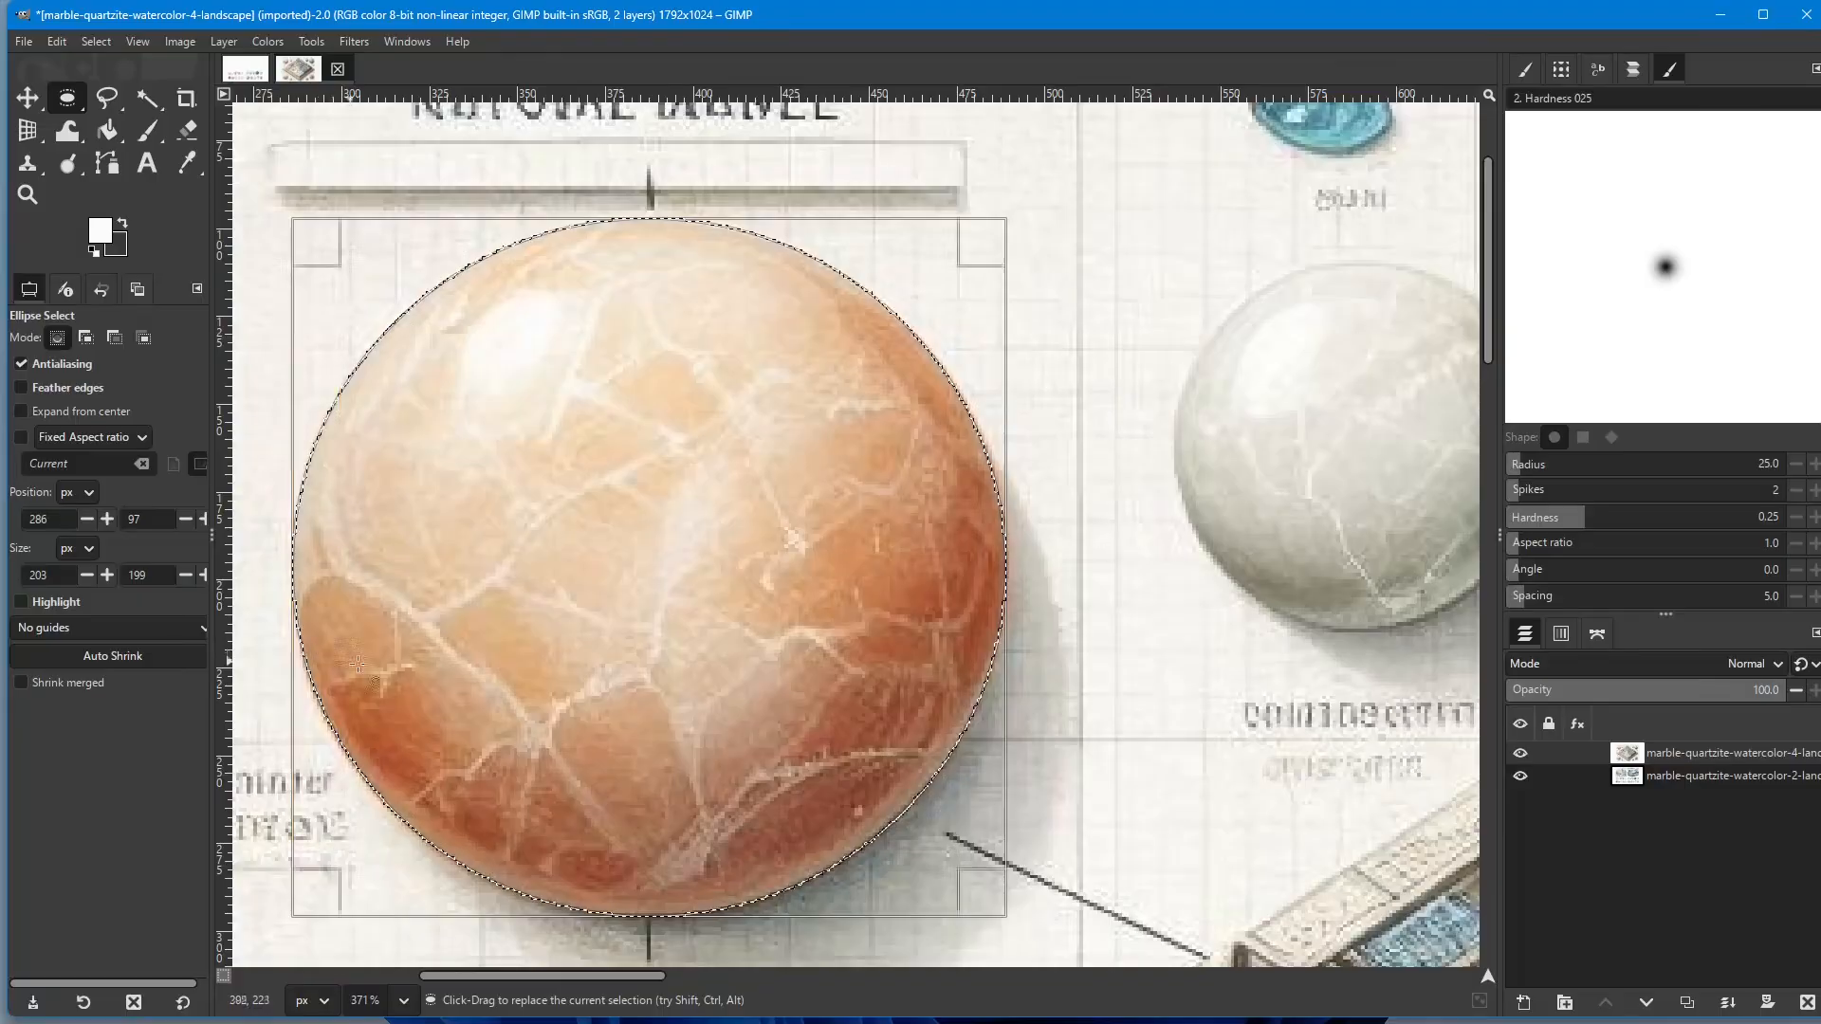
scroll(417, 680, "down", 3)
left_click_drag(548, 711, 548, 711)
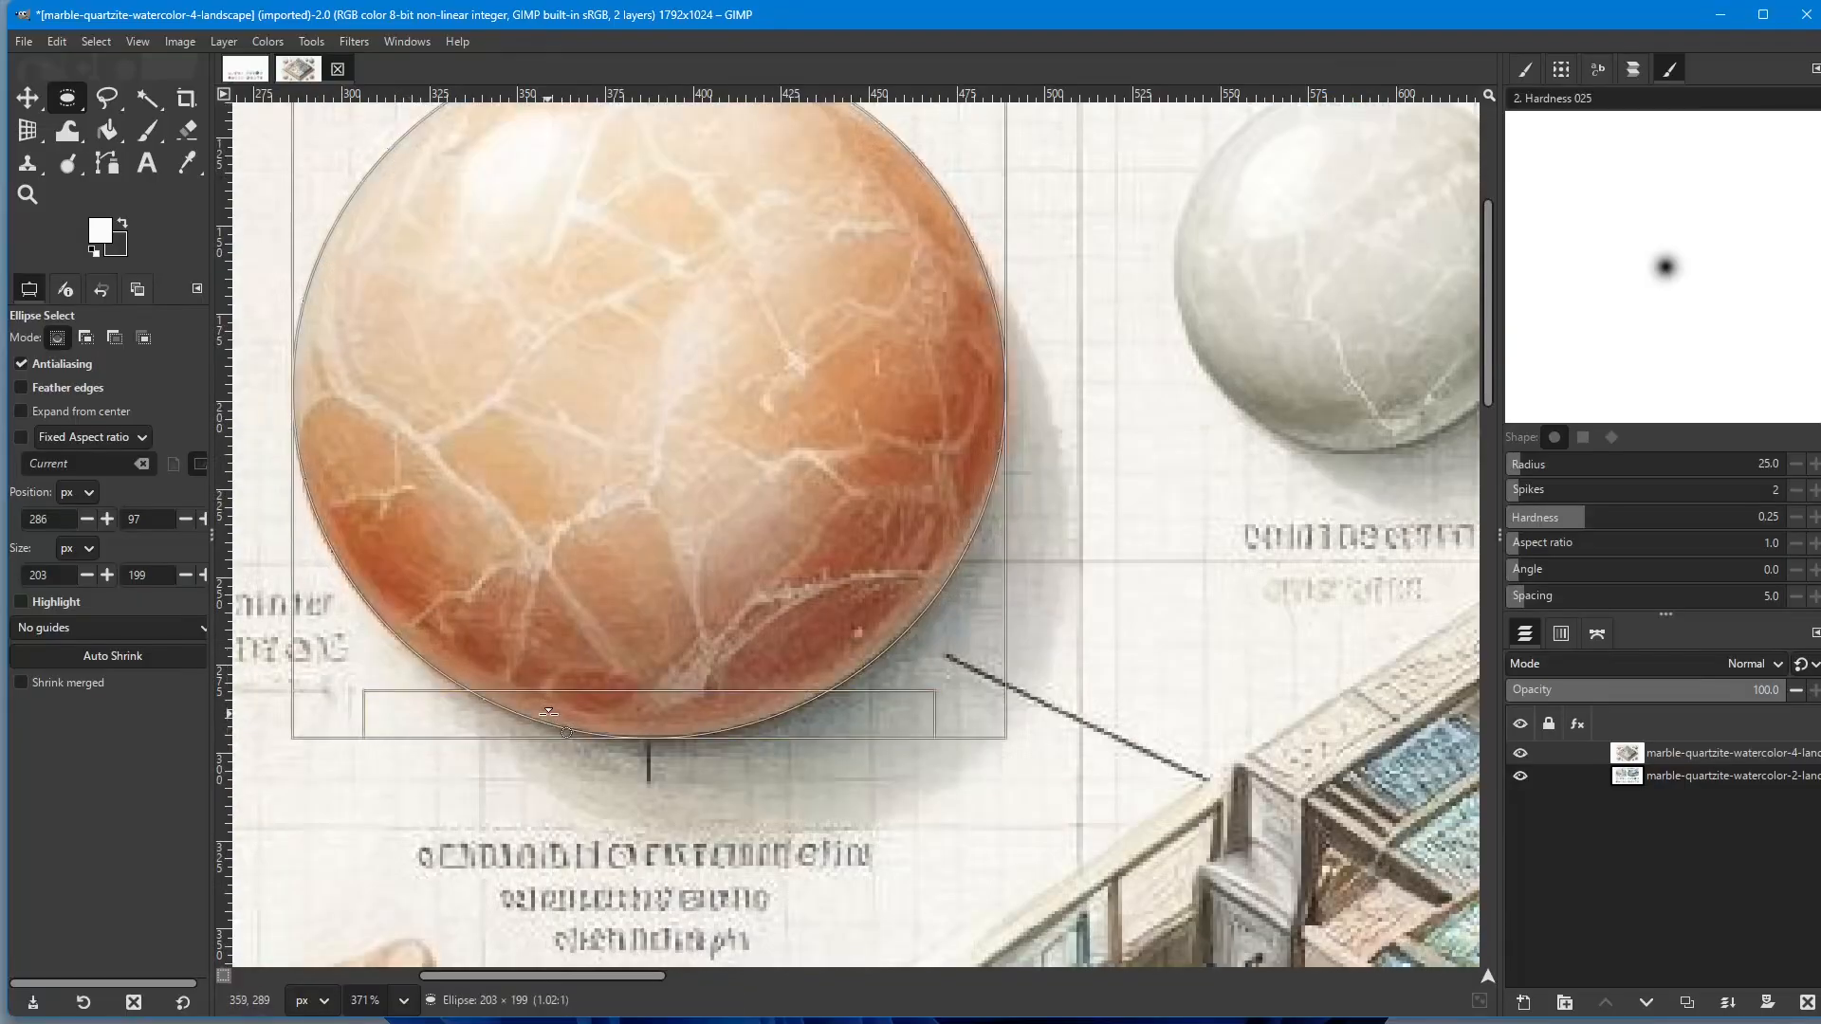
left_click_drag(545, 714, 547, 718)
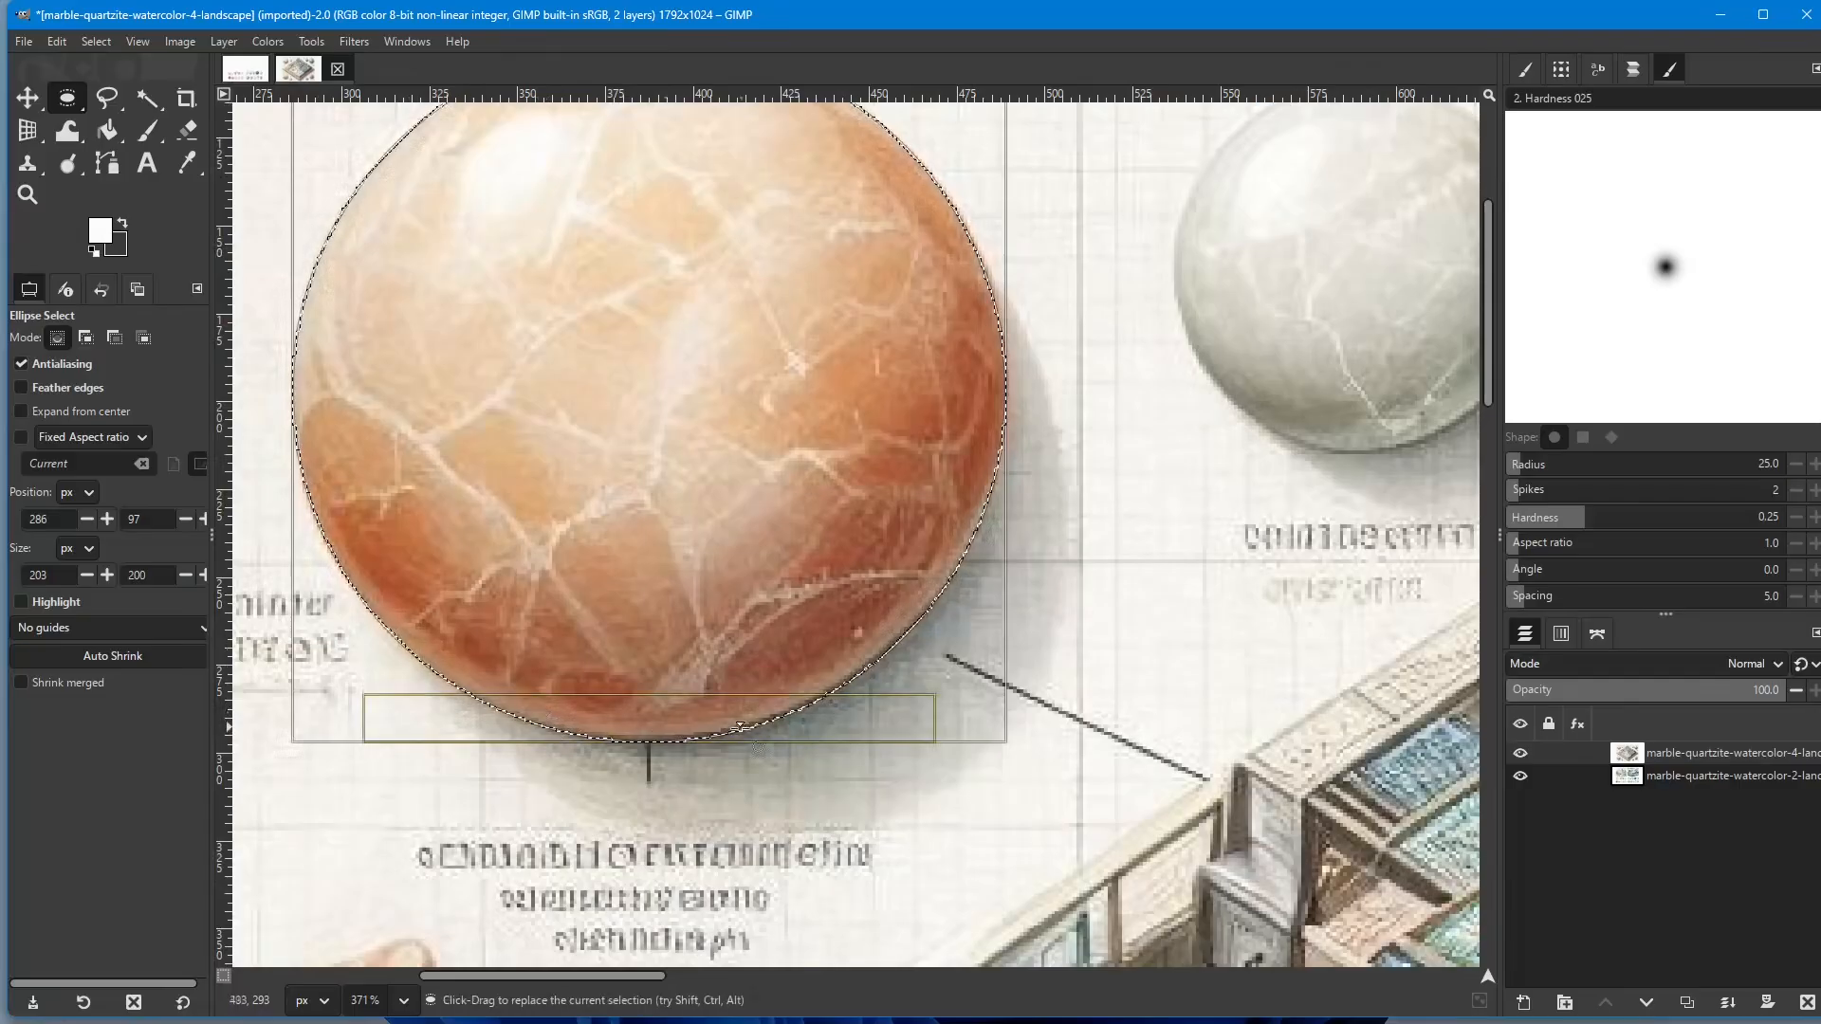
left_click_drag(759, 720, 760, 716)
scroll(806, 683, "down", 3)
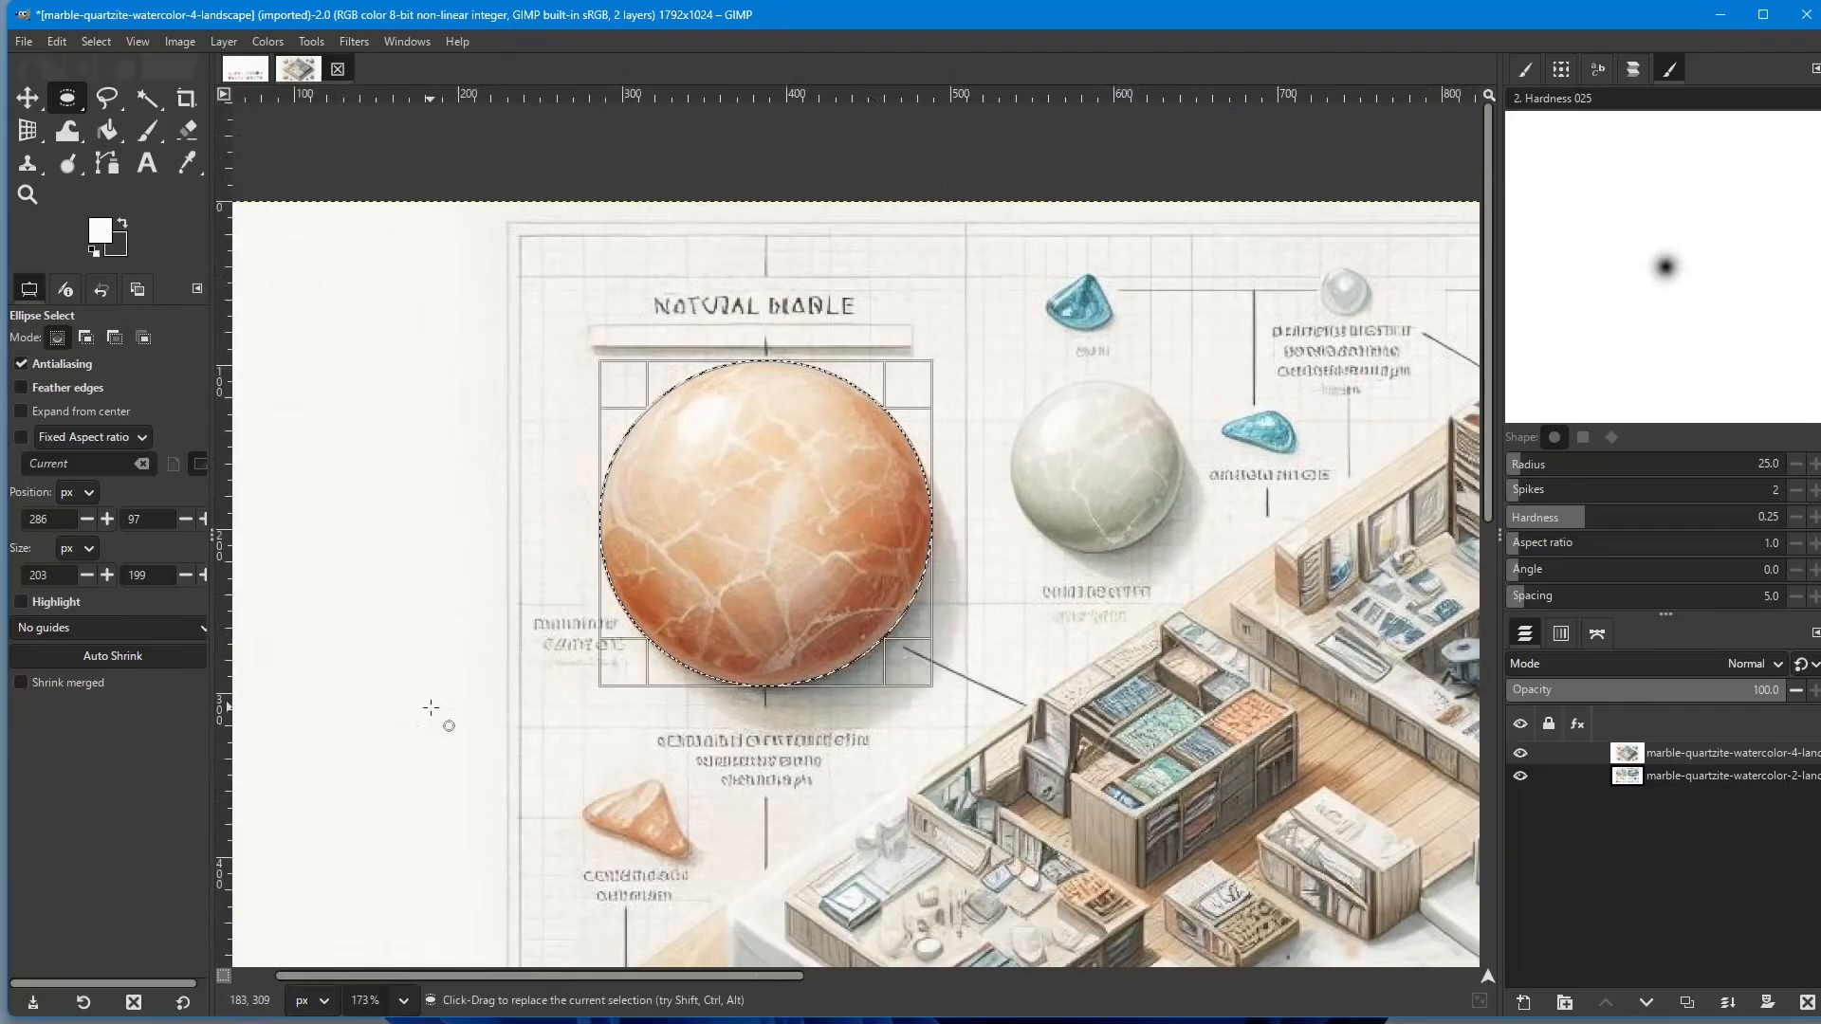
key("Return")
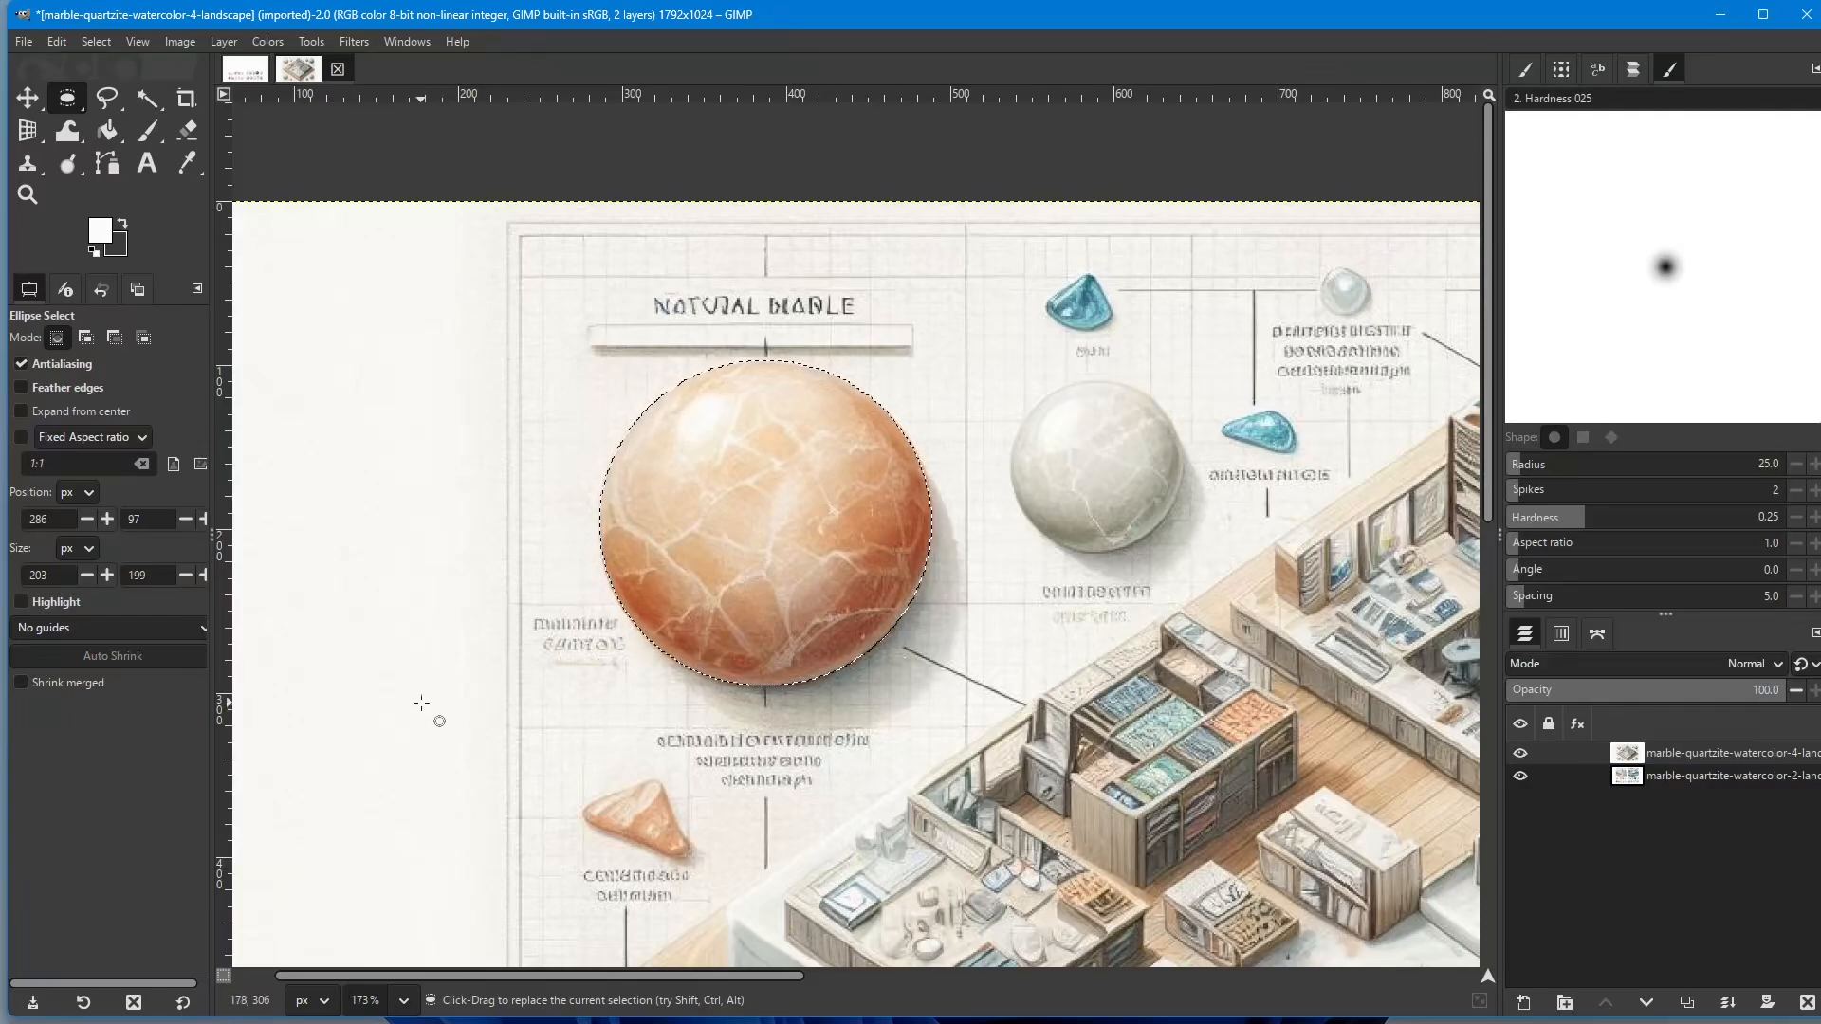
Step: Add an ellipse of about 201 × 197 px, drawn from the center of the large blue marble sphere, to the current selection
left_click_drag(760, 975, 1022, 963)
scroll(1154, 908, "down", 2)
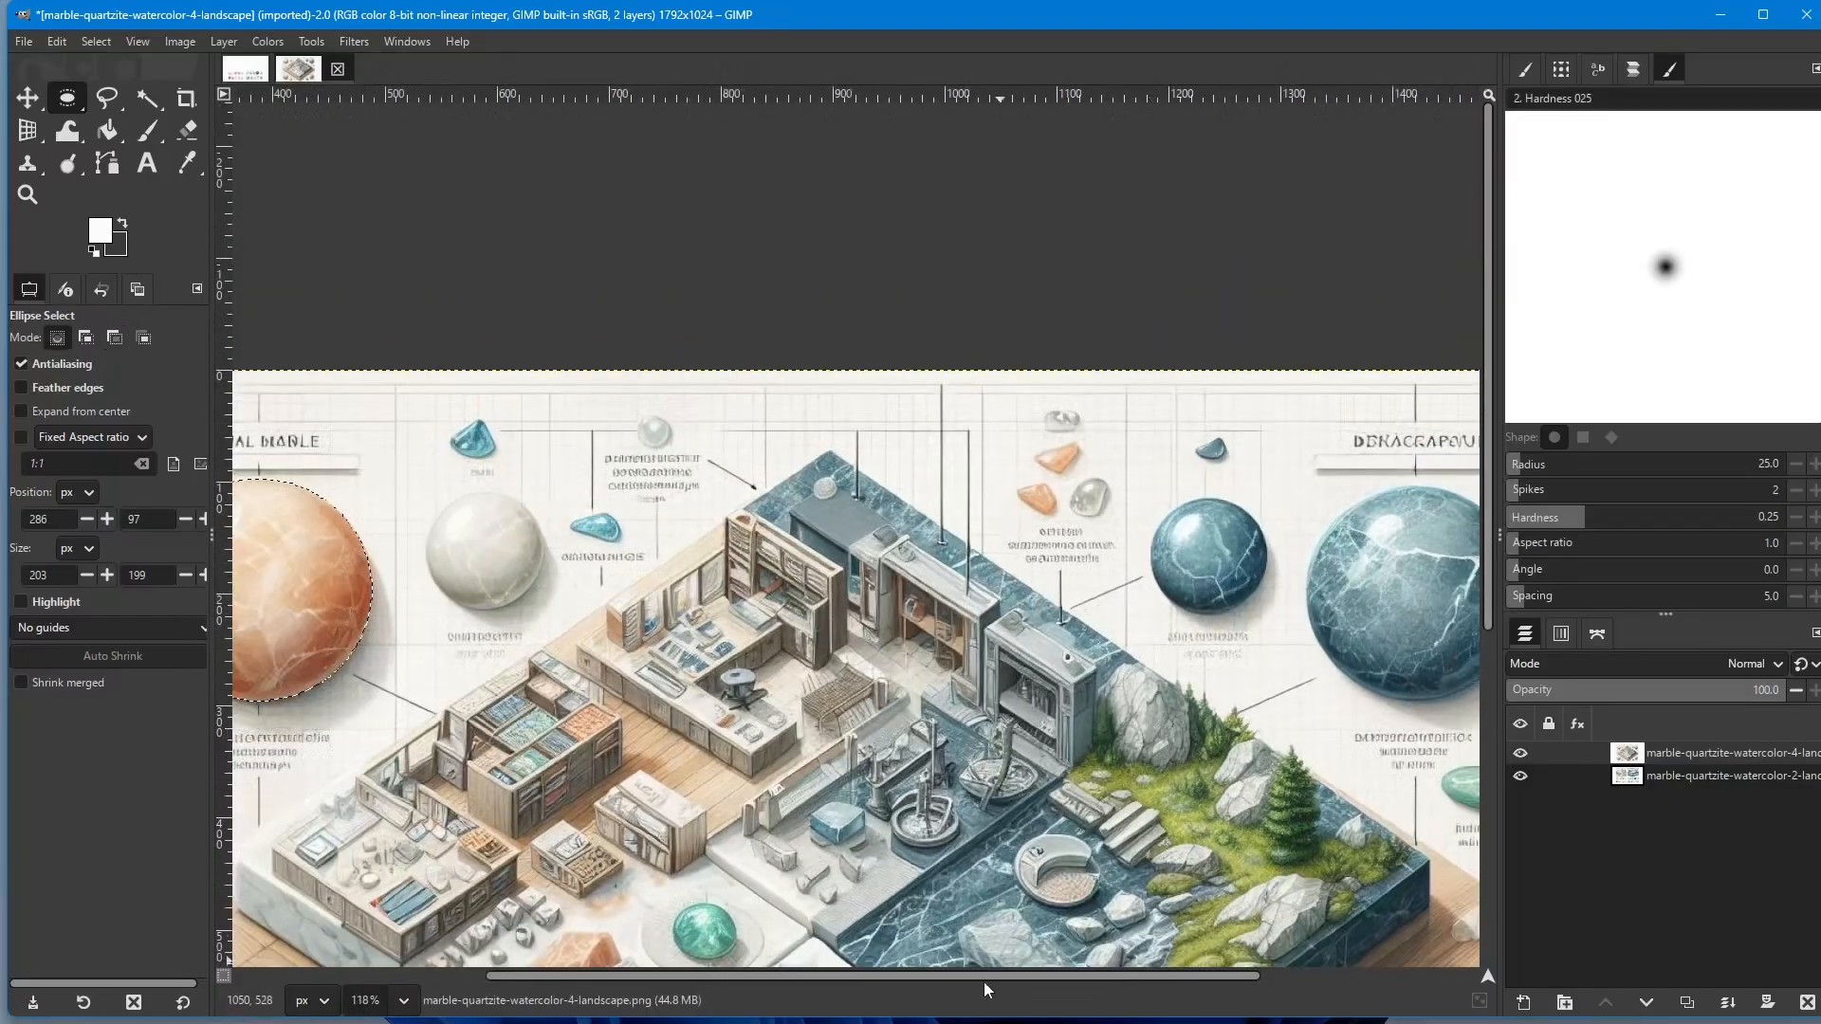
mouse_move(988, 973)
left_mouse_down()
mouse_move(1036, 969)
mouse_move(977, 964)
left_mouse_up()
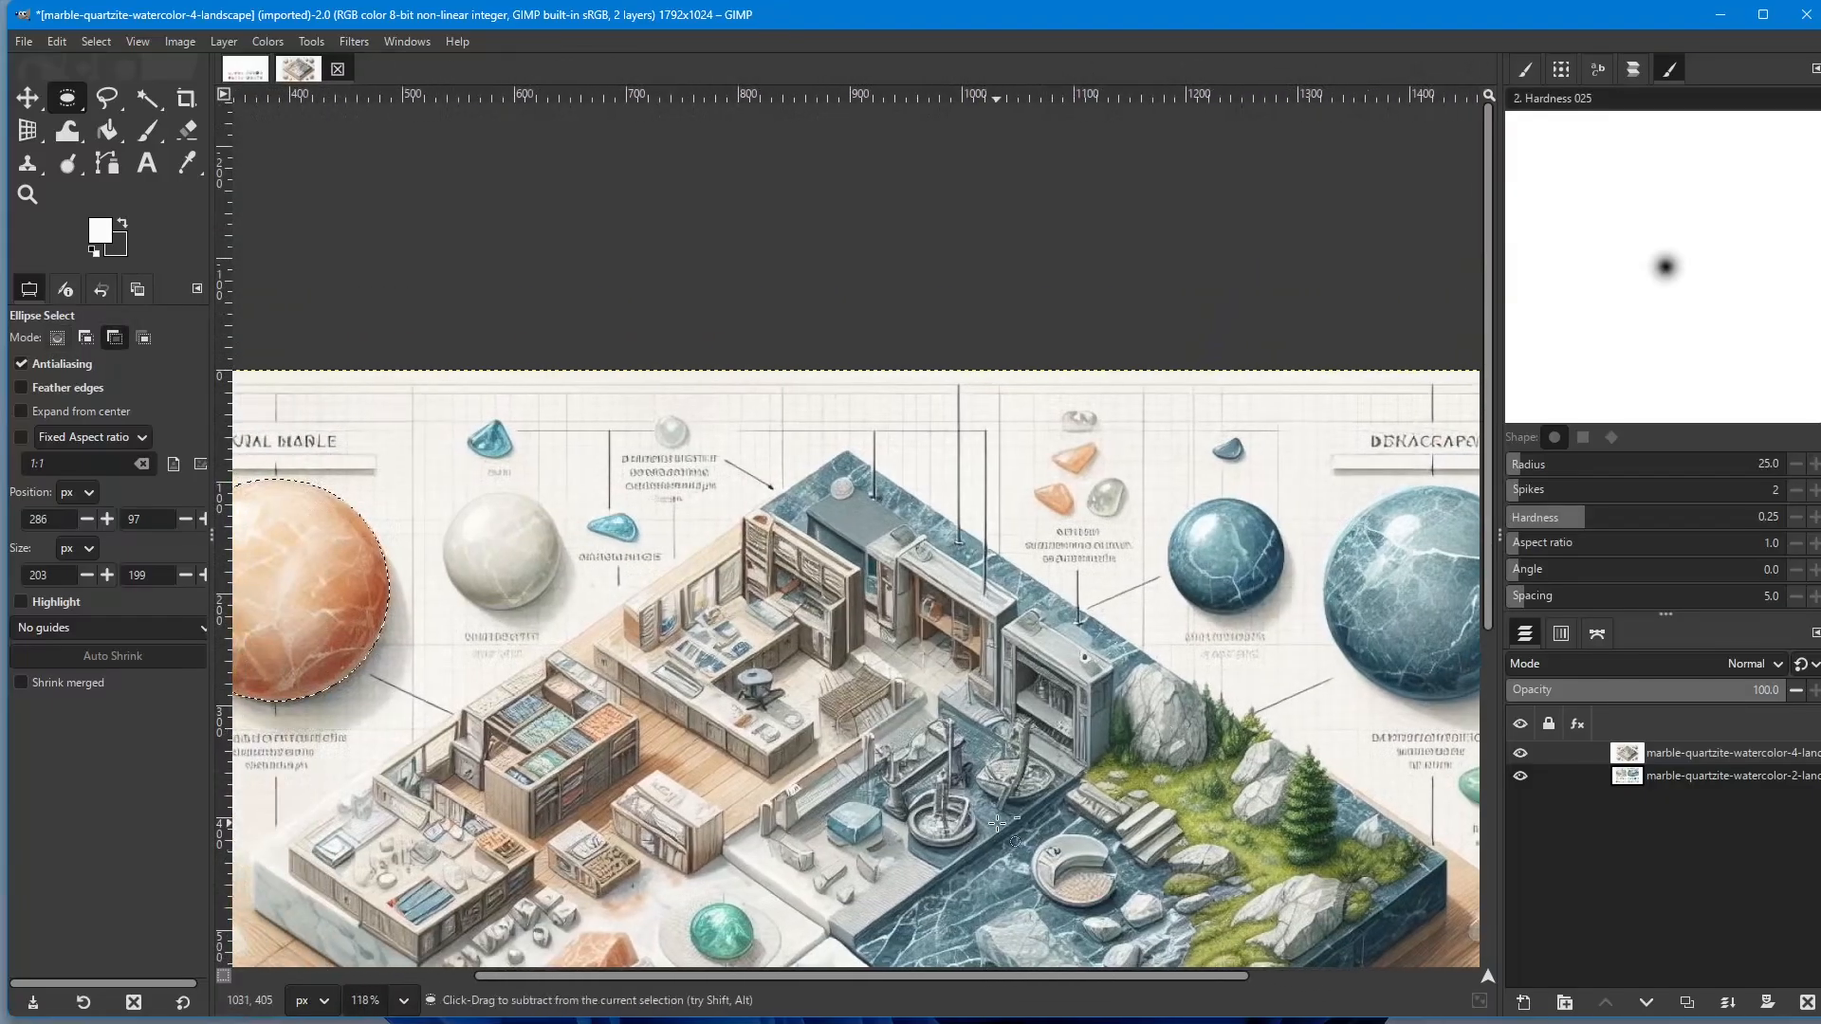
scroll(947, 948, "down", 2)
left_click_drag(952, 969, 982, 972)
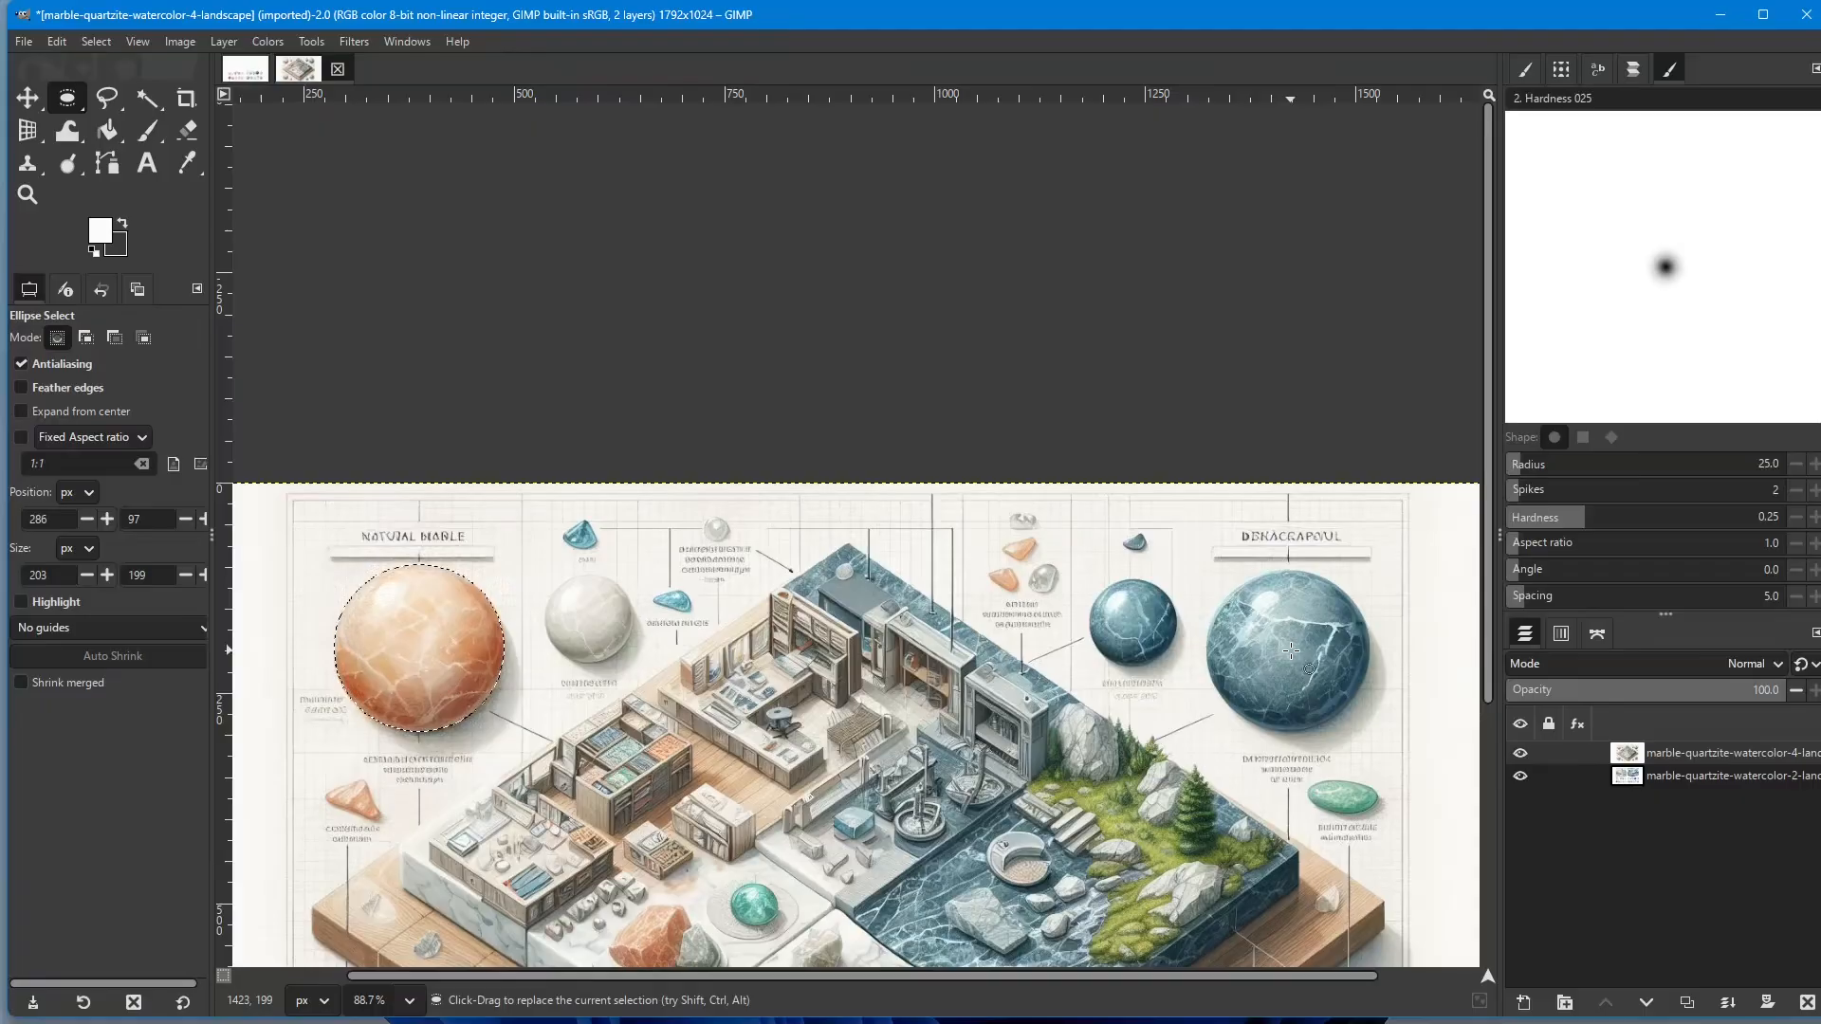
key("shift")
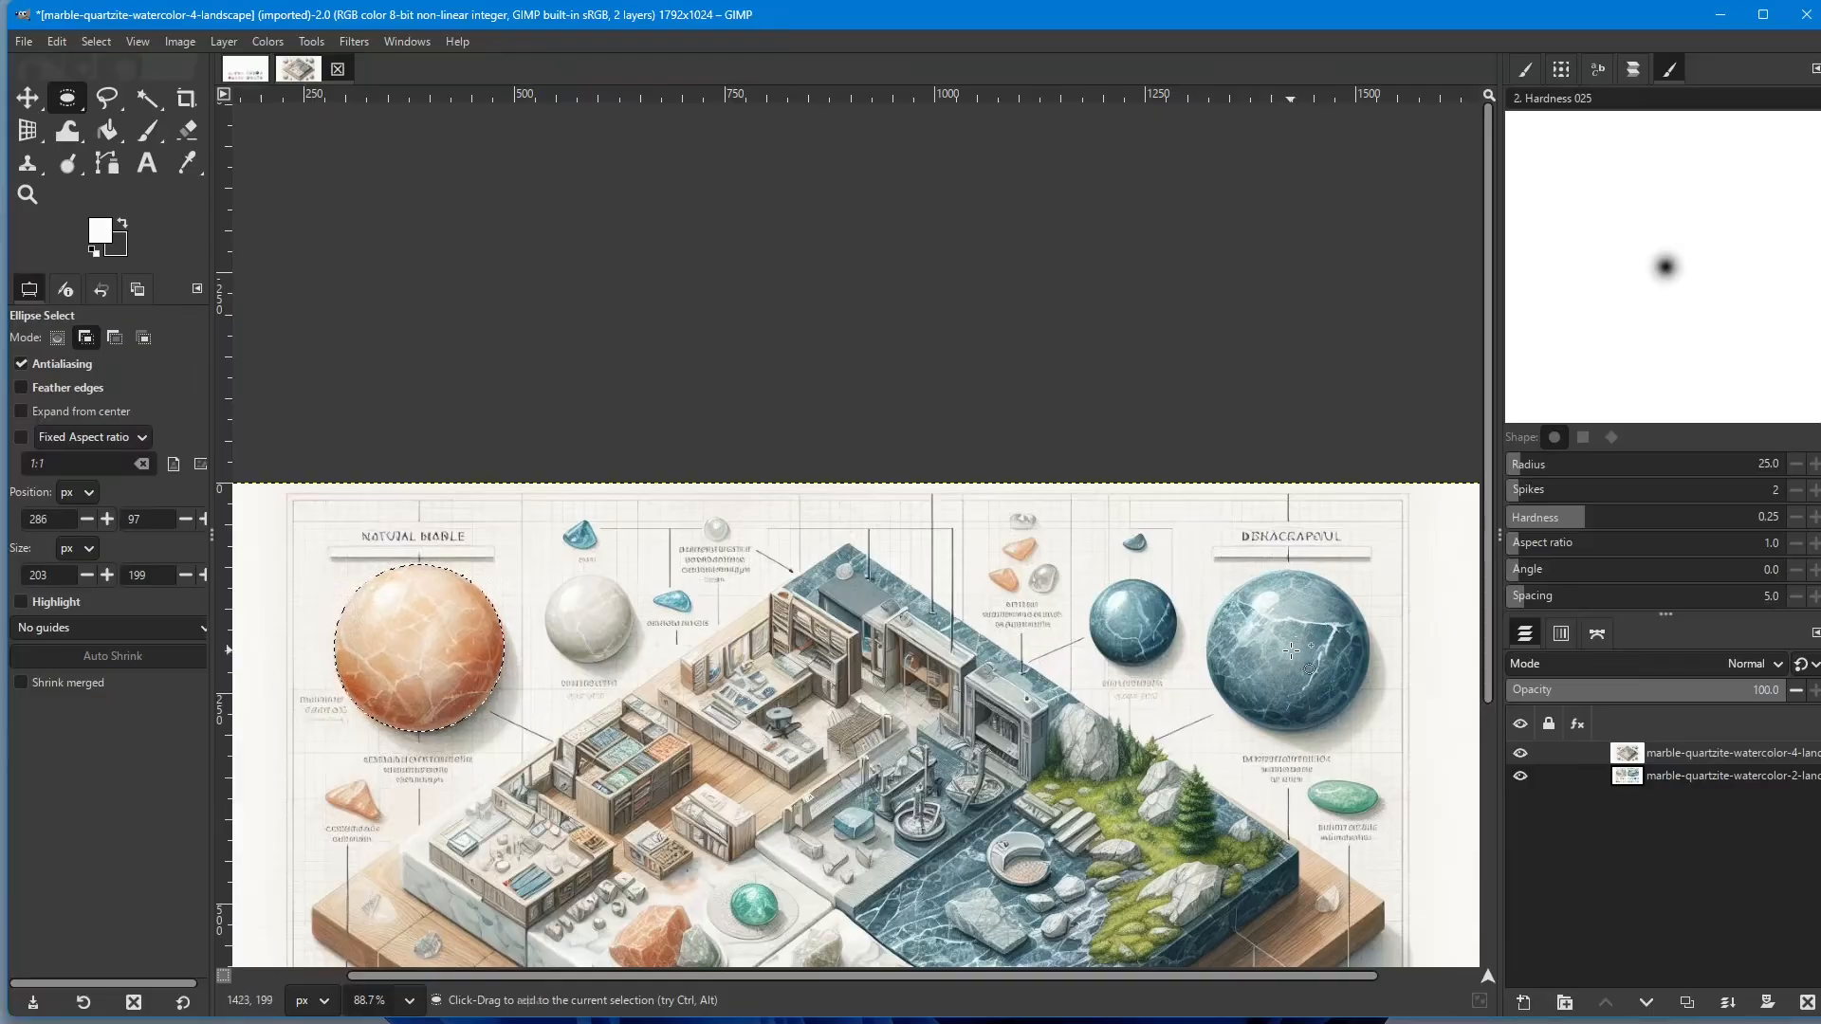
key("shift")
left_click_drag(1293, 651, 1293, 651)
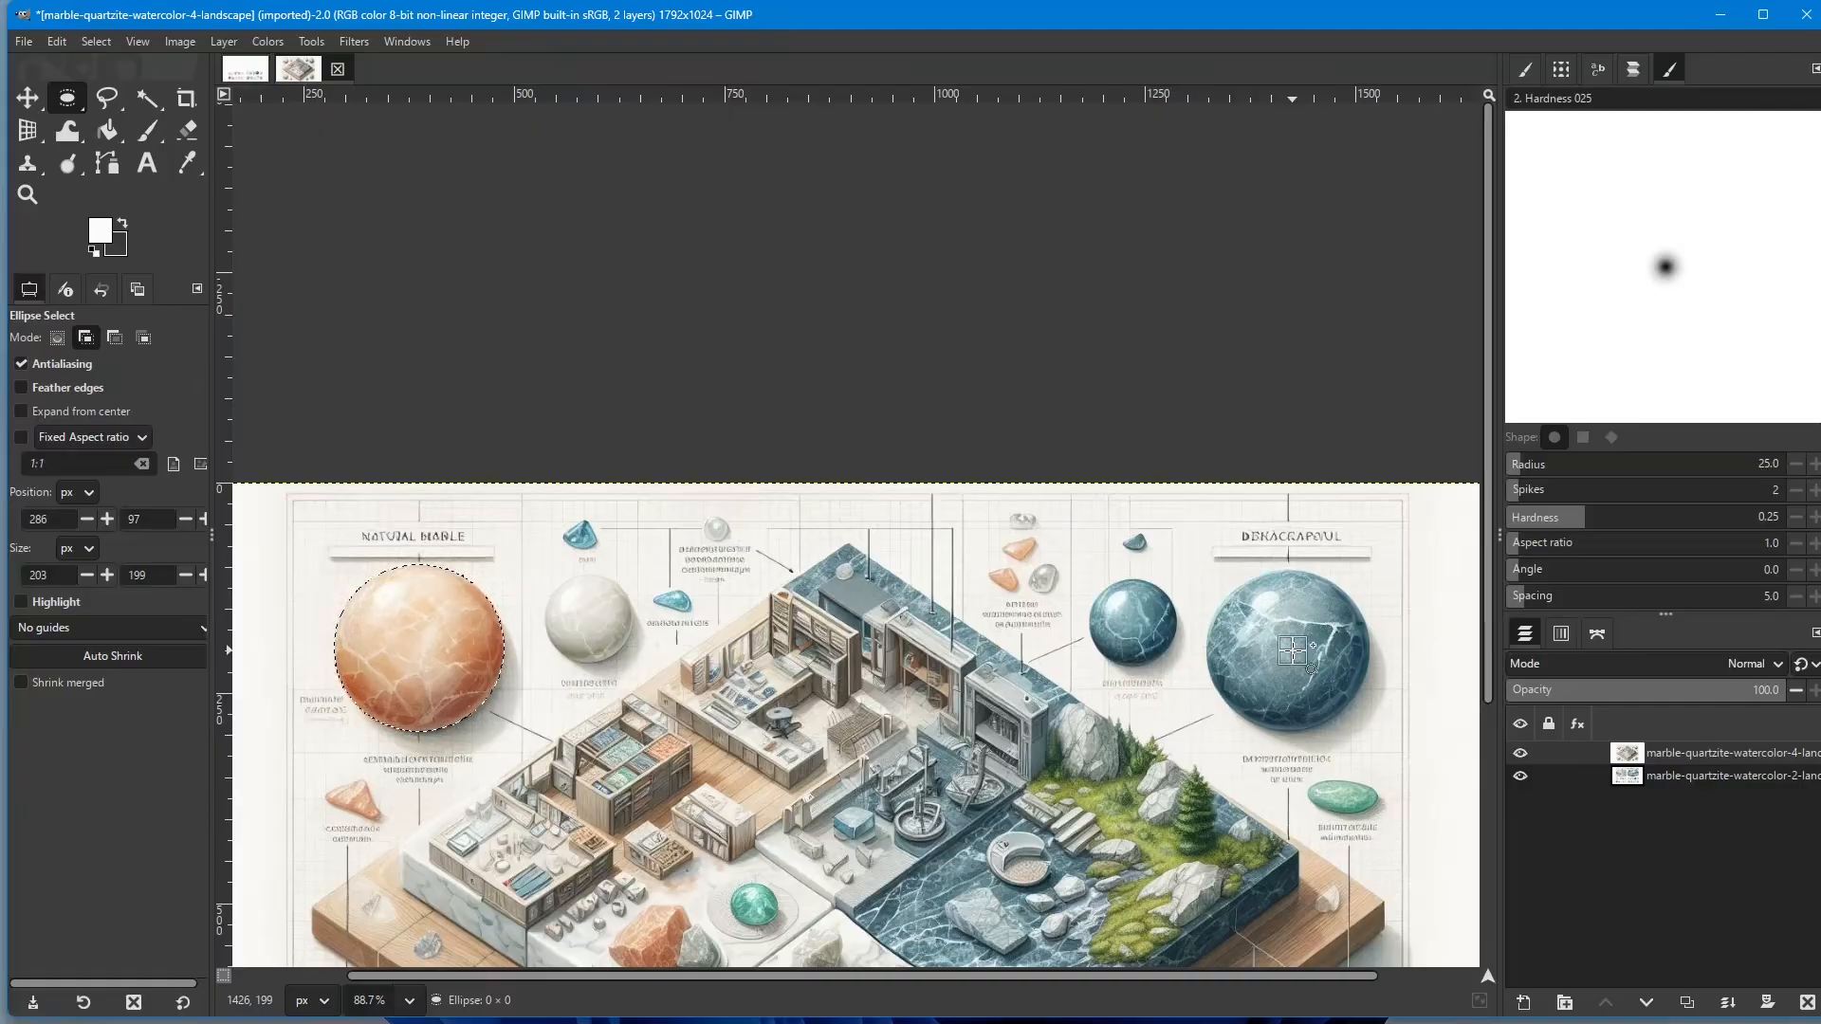
key("ctrl")
left_click_drag(1293, 651, 1377, 733)
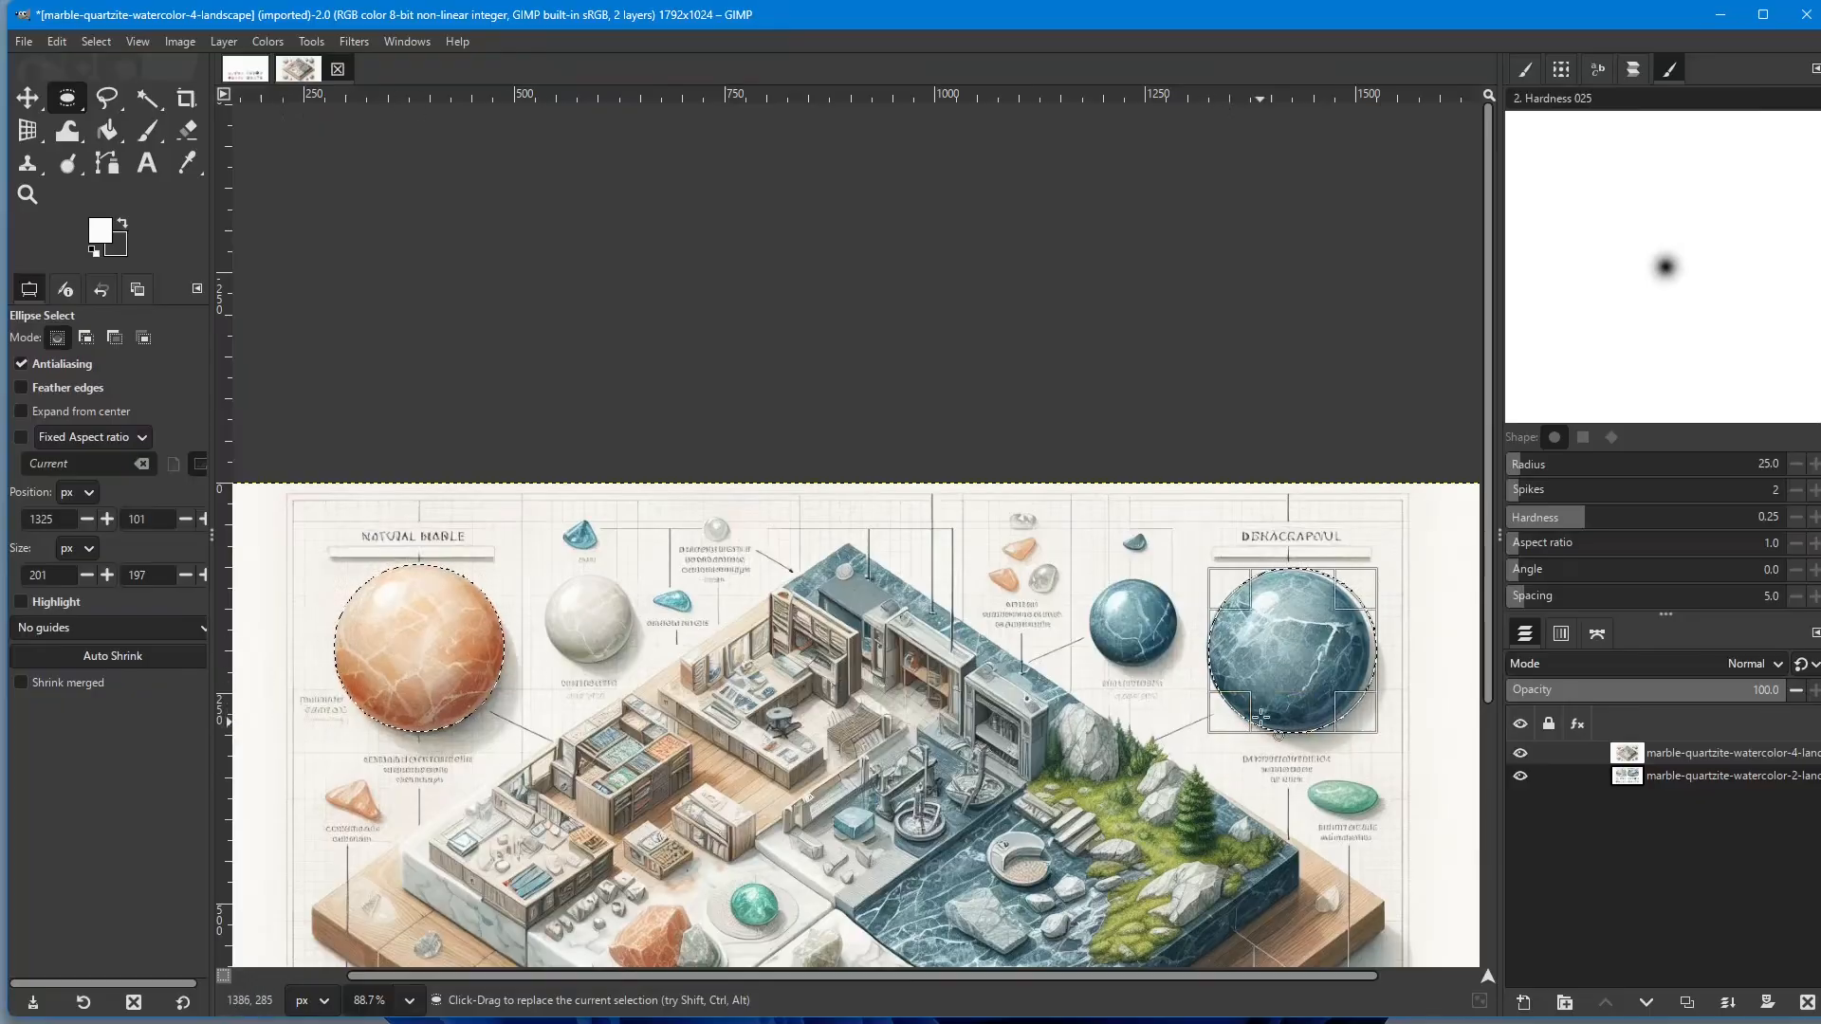
Step: Fit the added ellipse's right and lower edges to the large blue sphere, making it 192 × 195 px
scroll(603, 659, "right", 5)
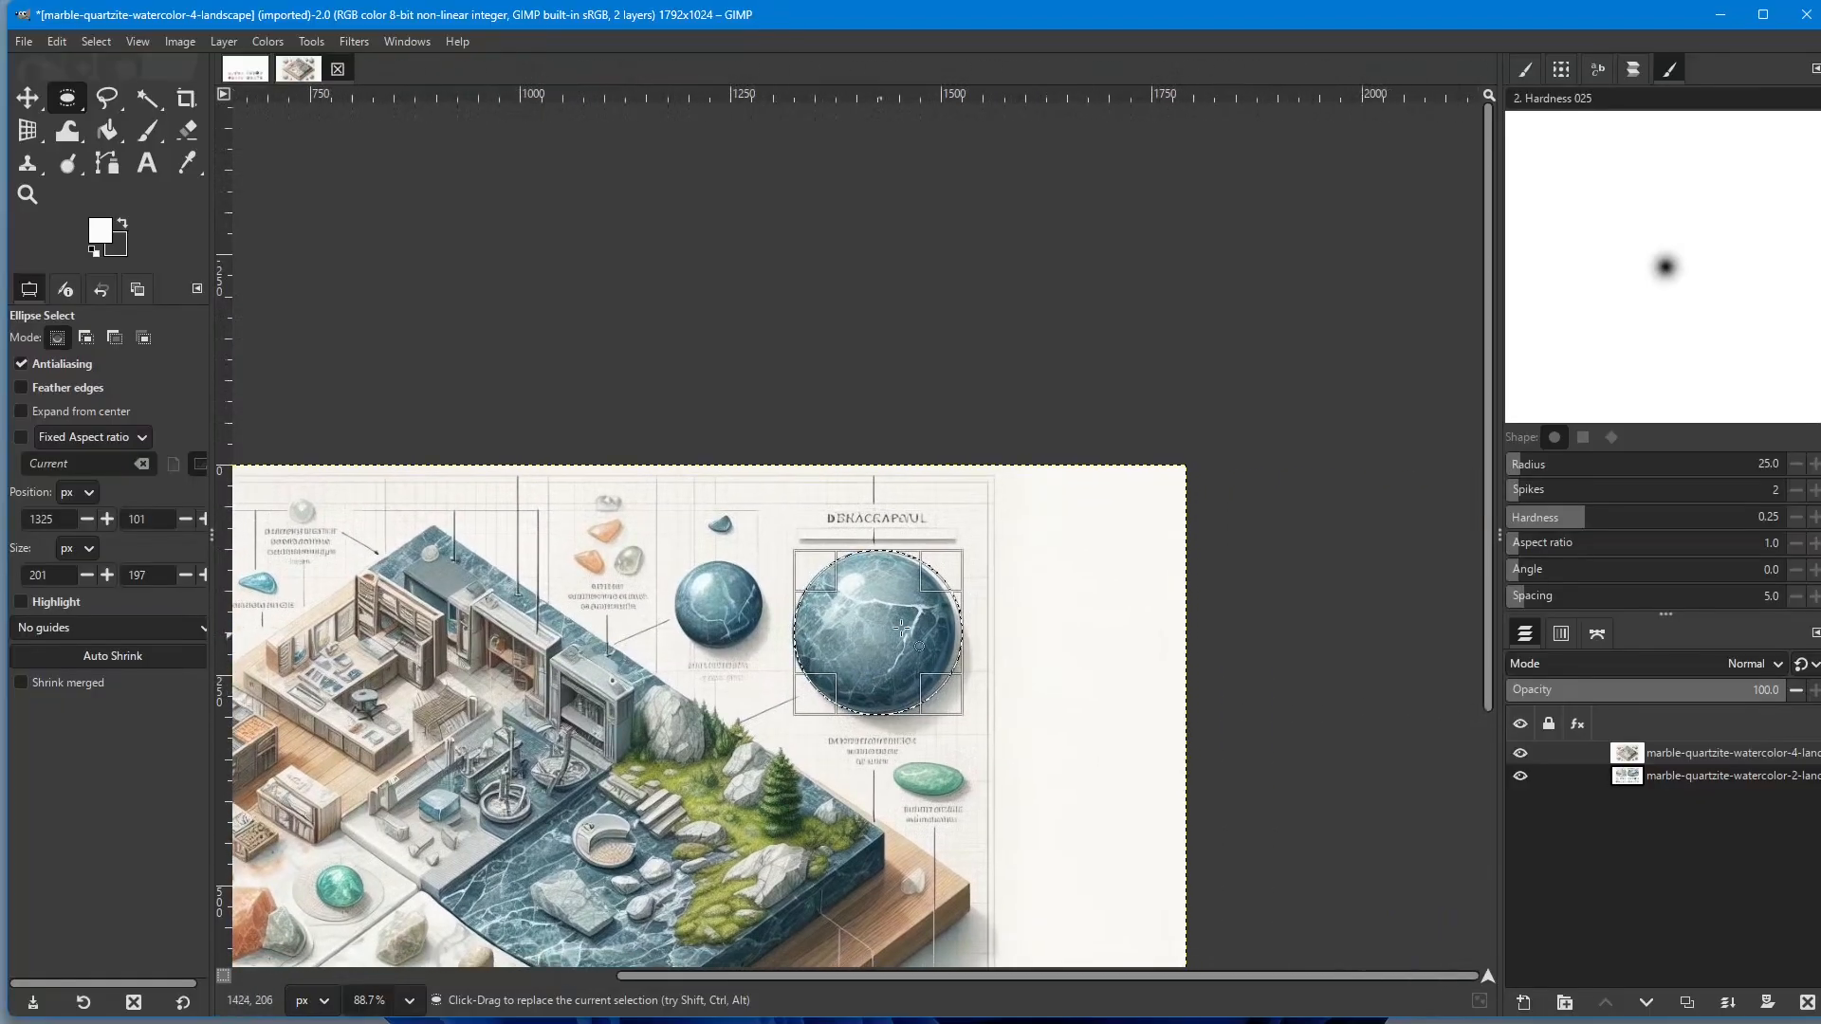
scroll(873, 641, "up", 4)
scroll(874, 641, "up", 3)
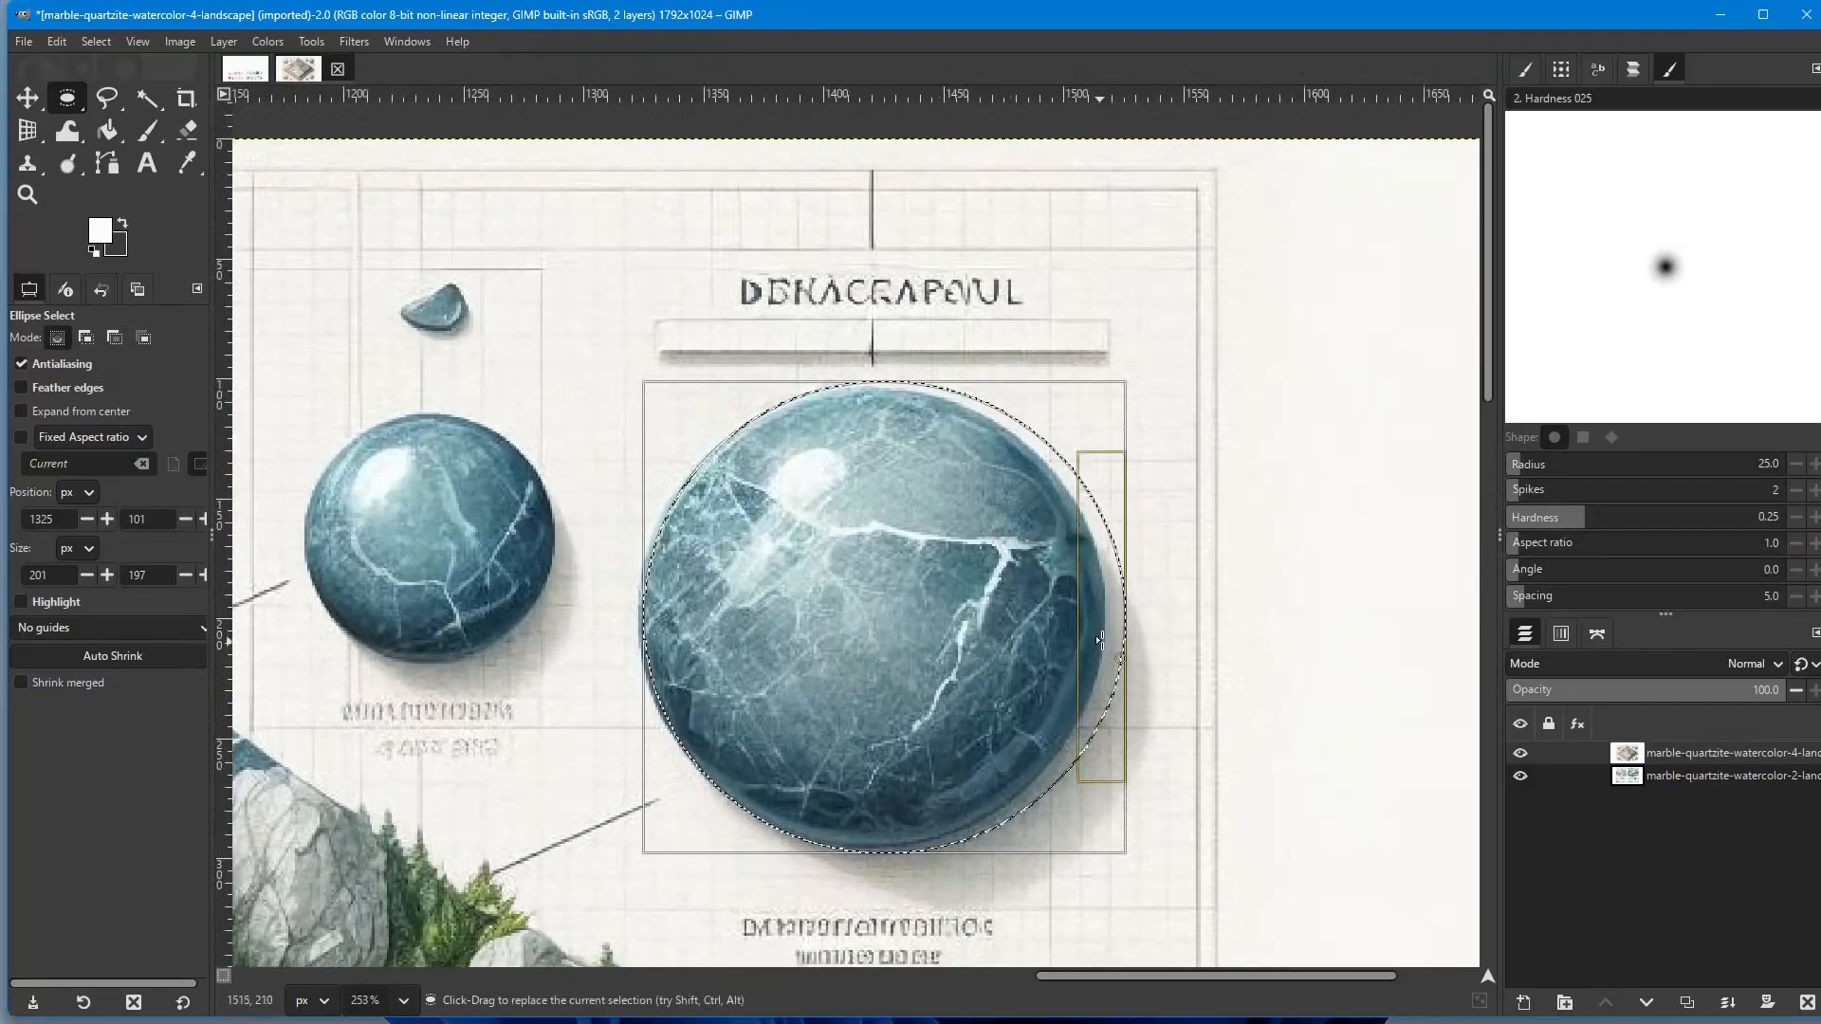
left_click_drag(1103, 641, 1079, 640)
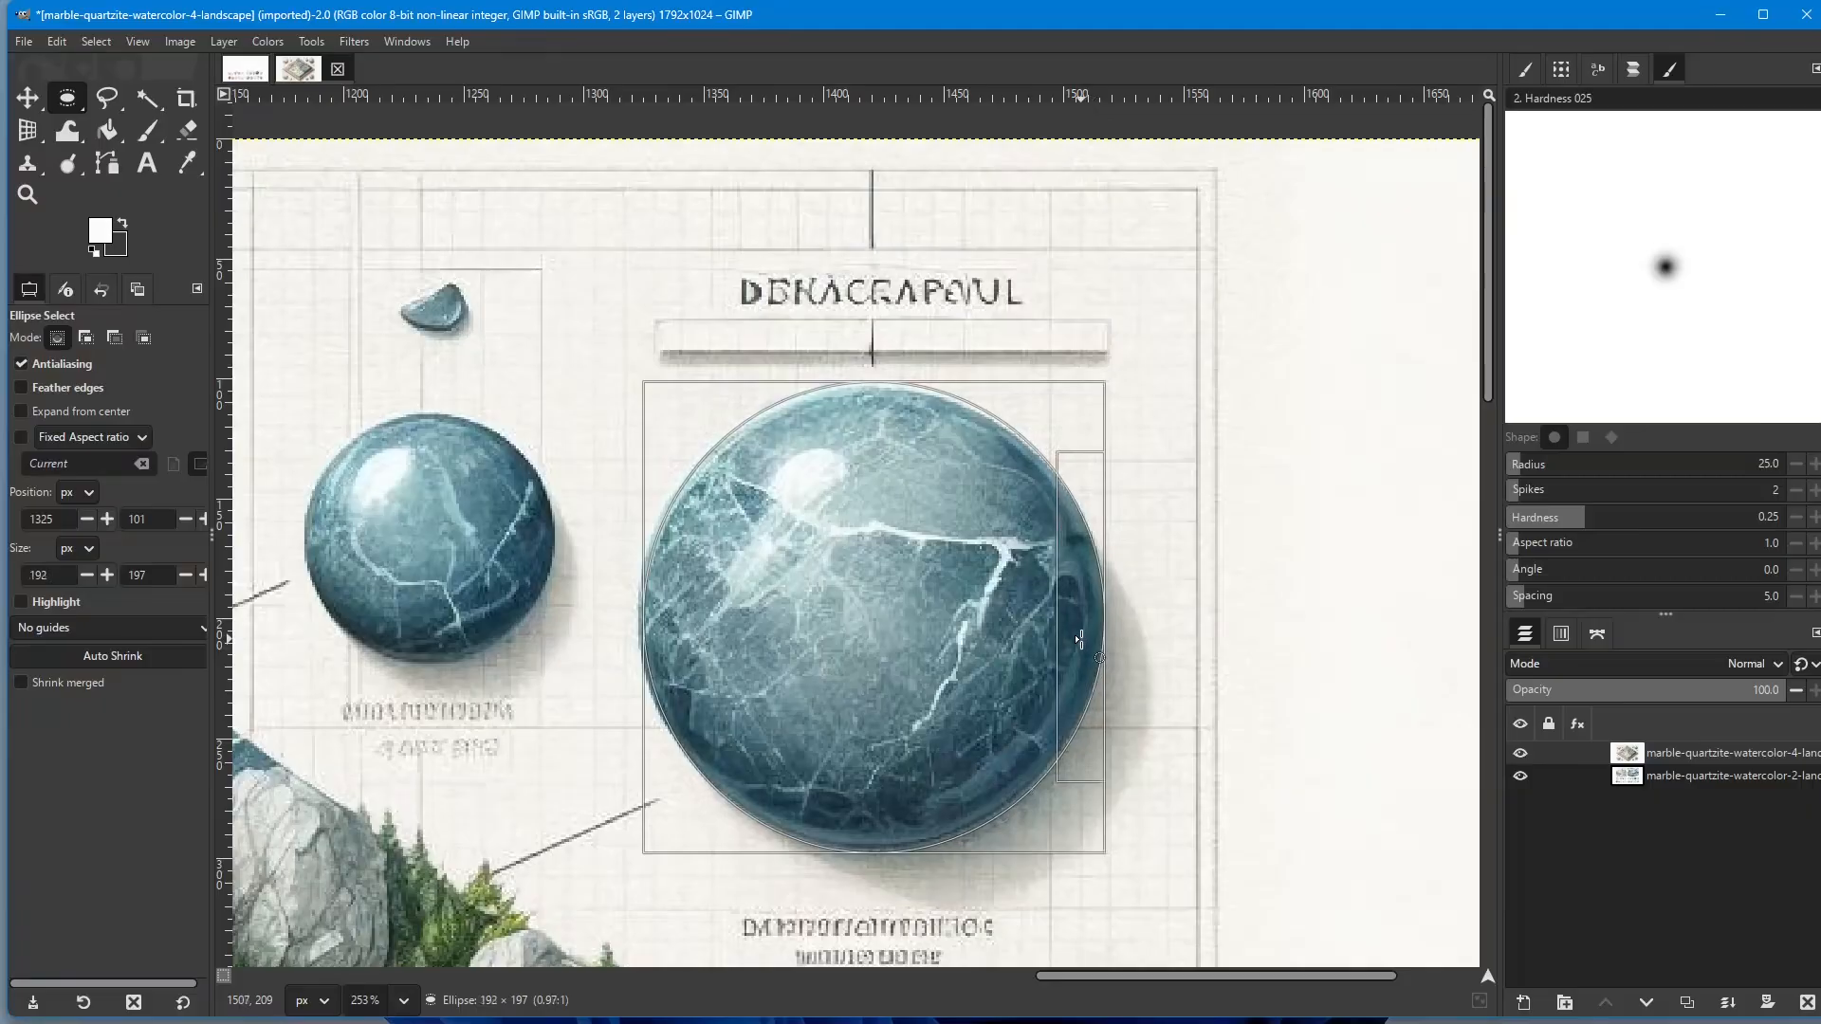
left_click_drag(888, 835, 889, 831)
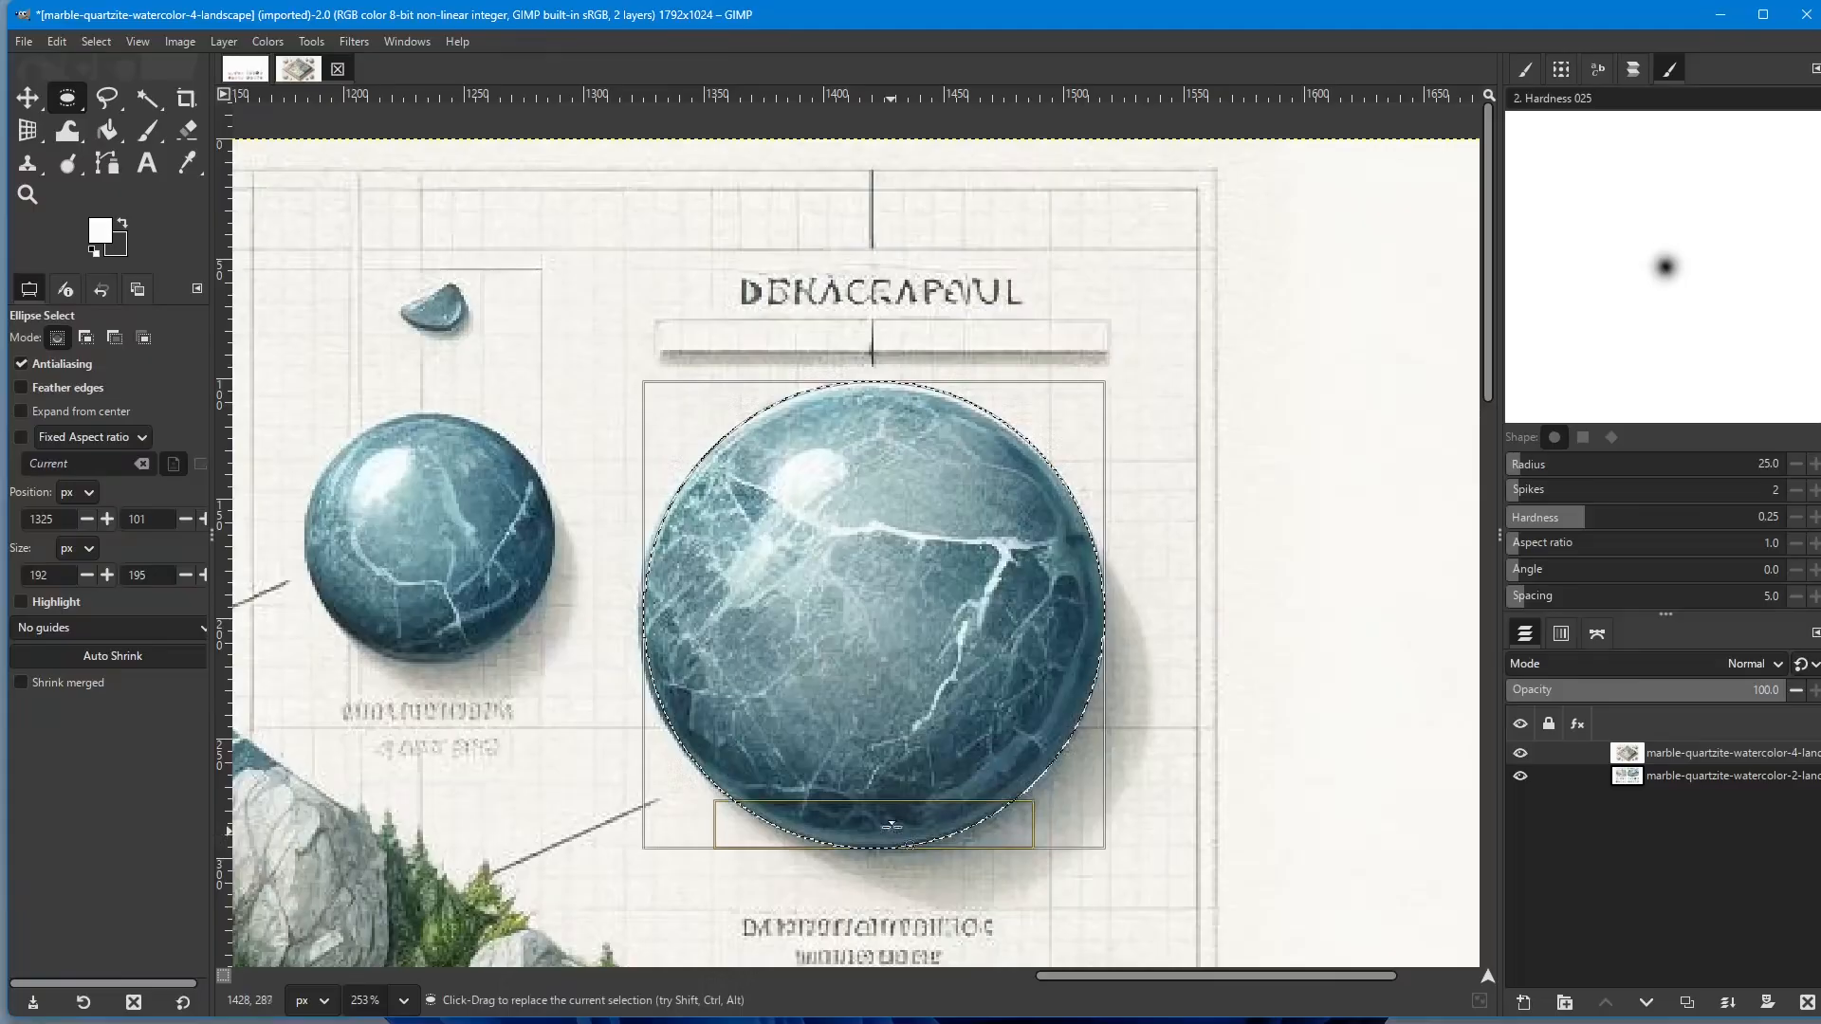
Step: Fit the ellipse's upper and left edges to the blue sphere at position 1324, 103 and size 193 × 193 px, and confirm it
left_click_drag(889, 405, 889, 409)
left_click_drag(670, 614, 669, 613)
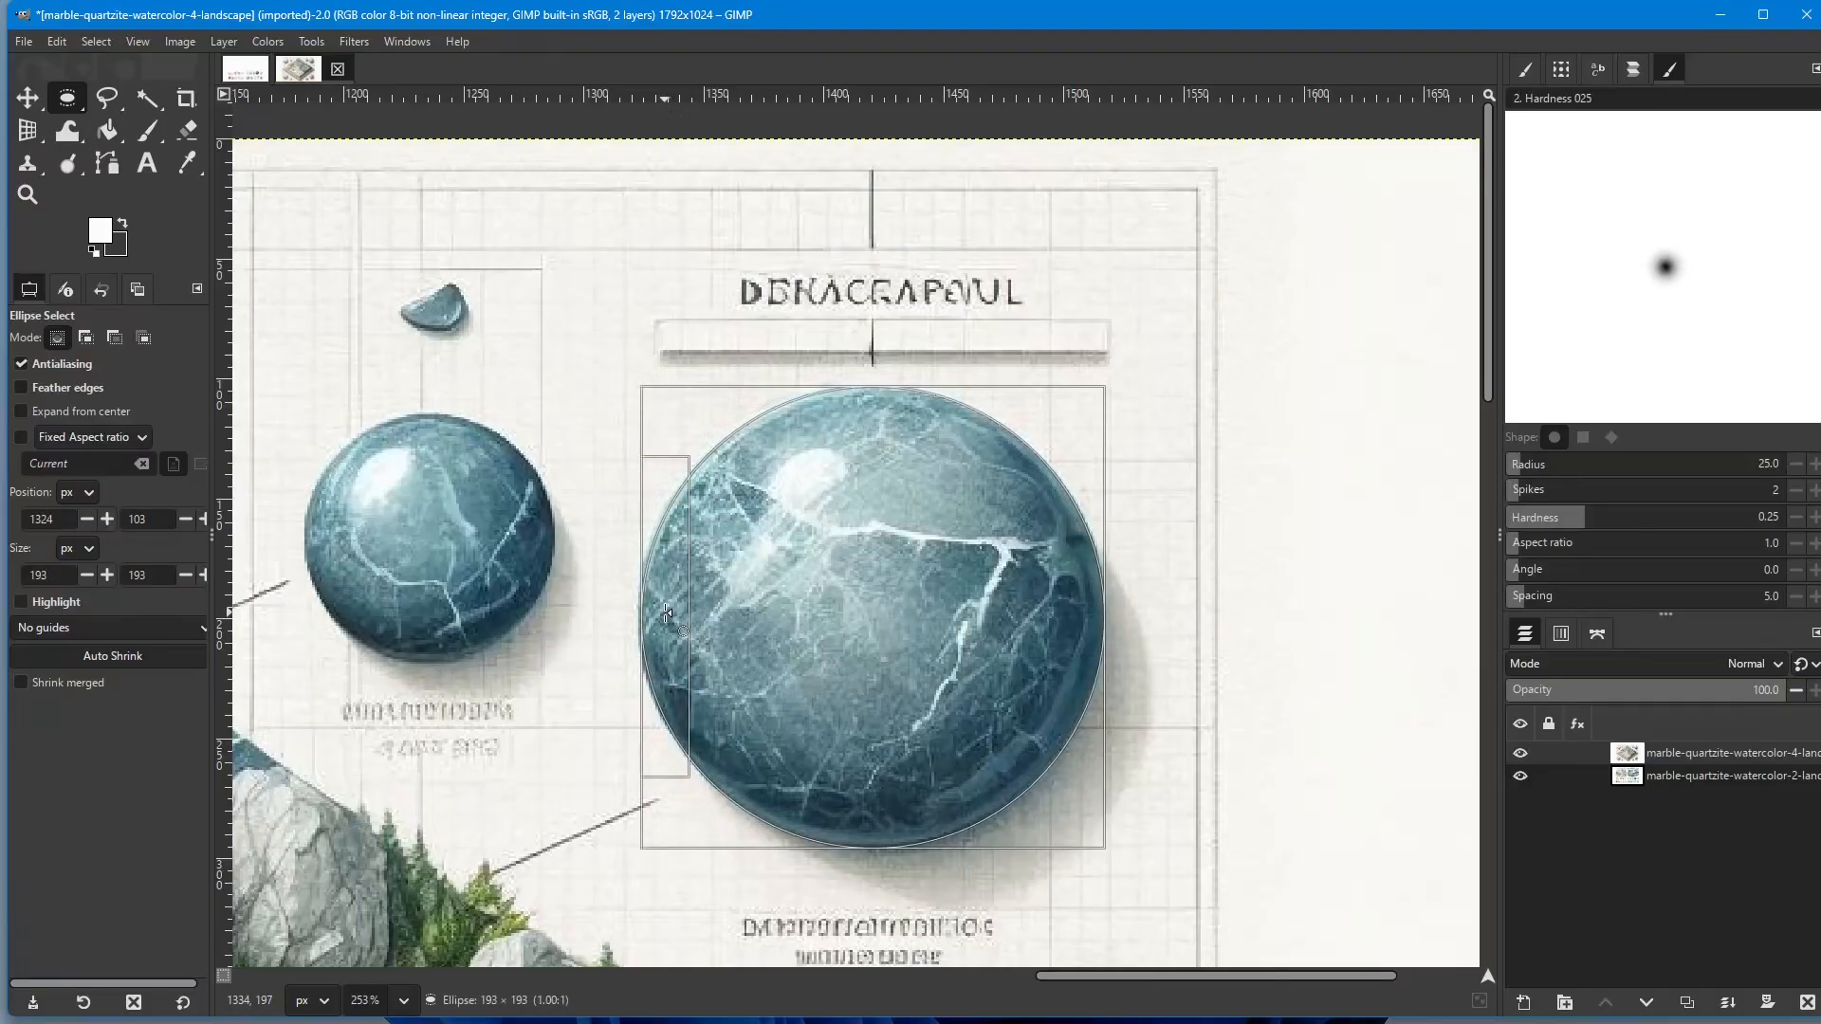
scroll(470, 630, "down", 4, "ctrl")
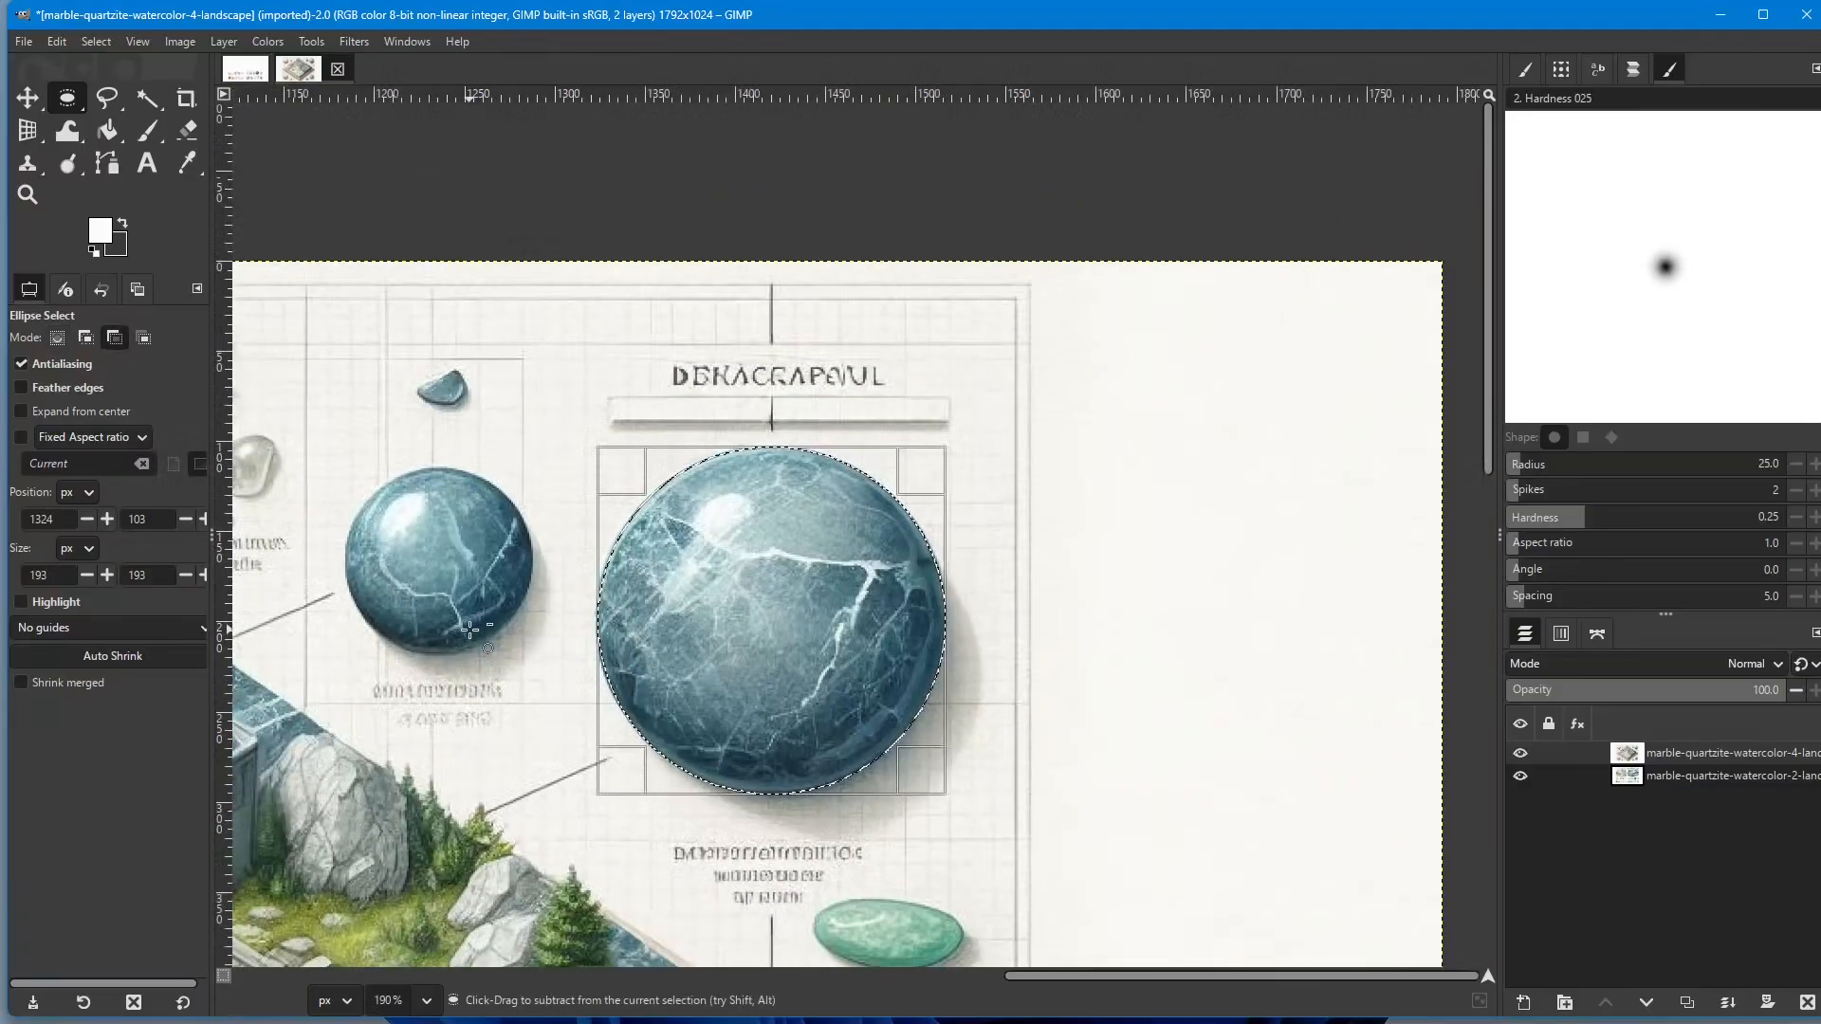
scroll(470, 630, "down", 1, "ctrl")
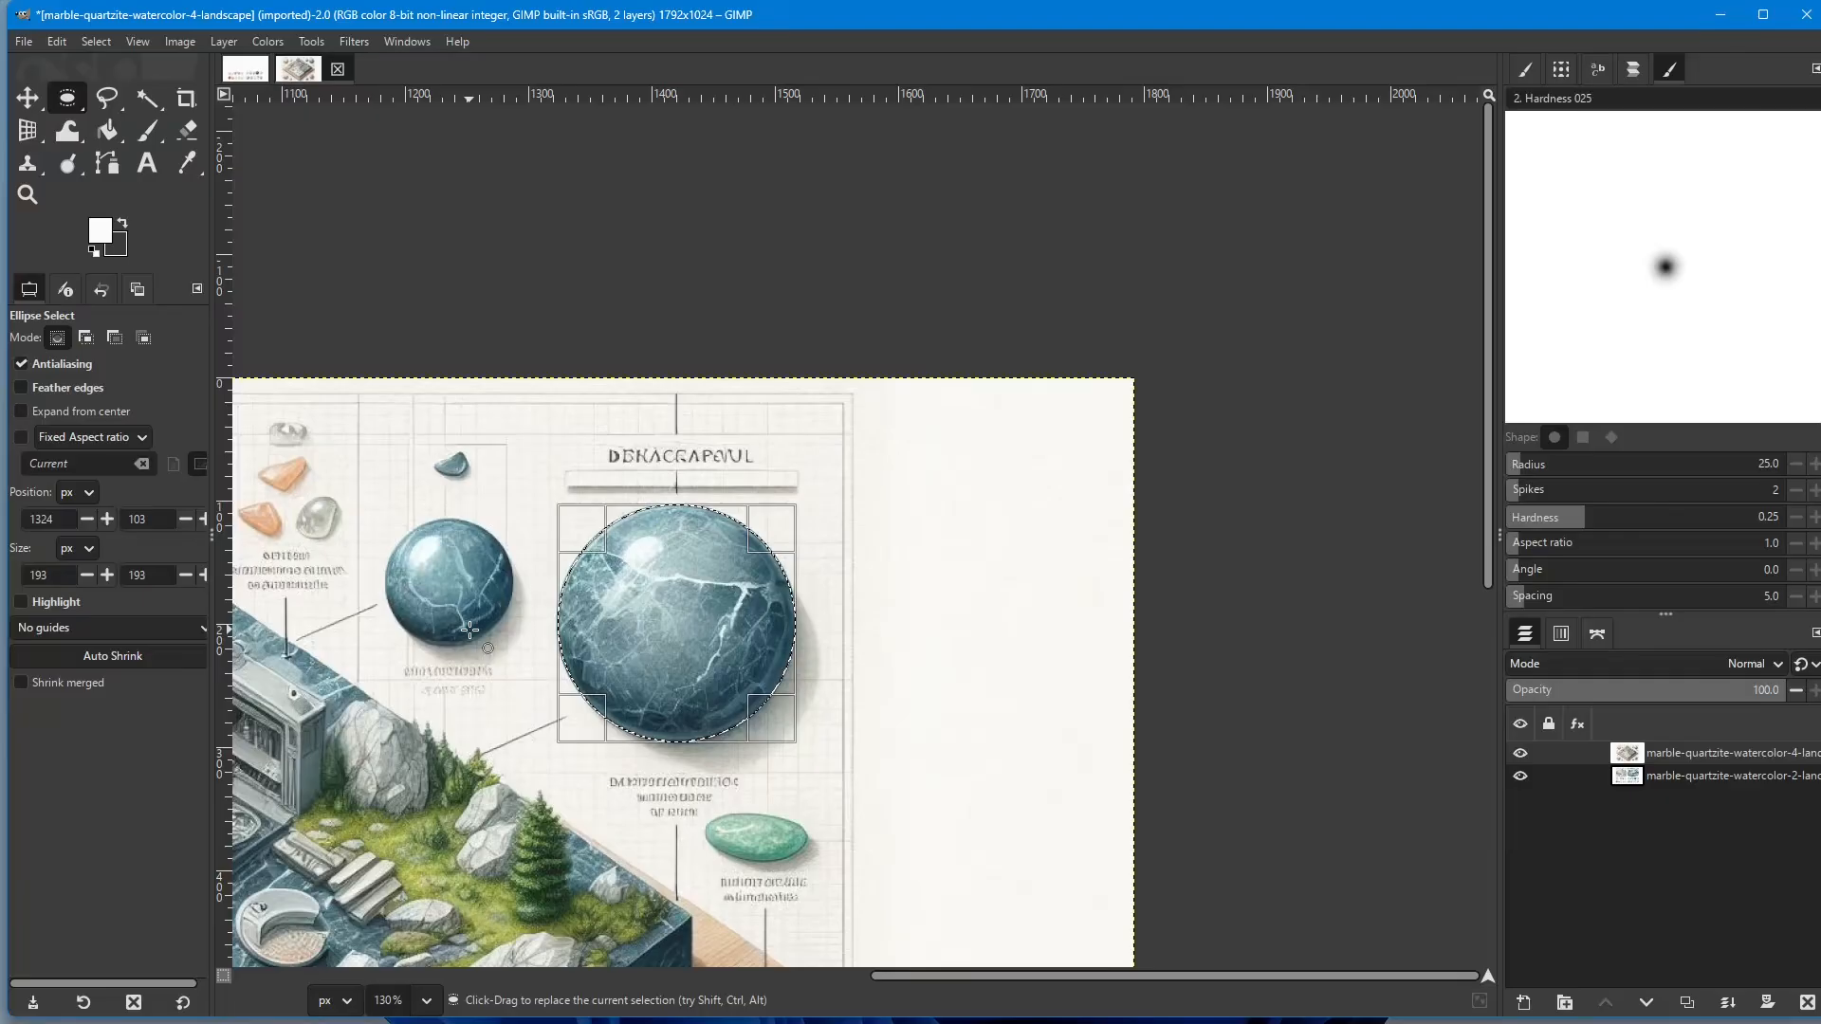
scroll(471, 630, "up", 4, "shift")
scroll(470, 630, "up", 4, "shift")
scroll(470, 630, "down", 4, "ctrl")
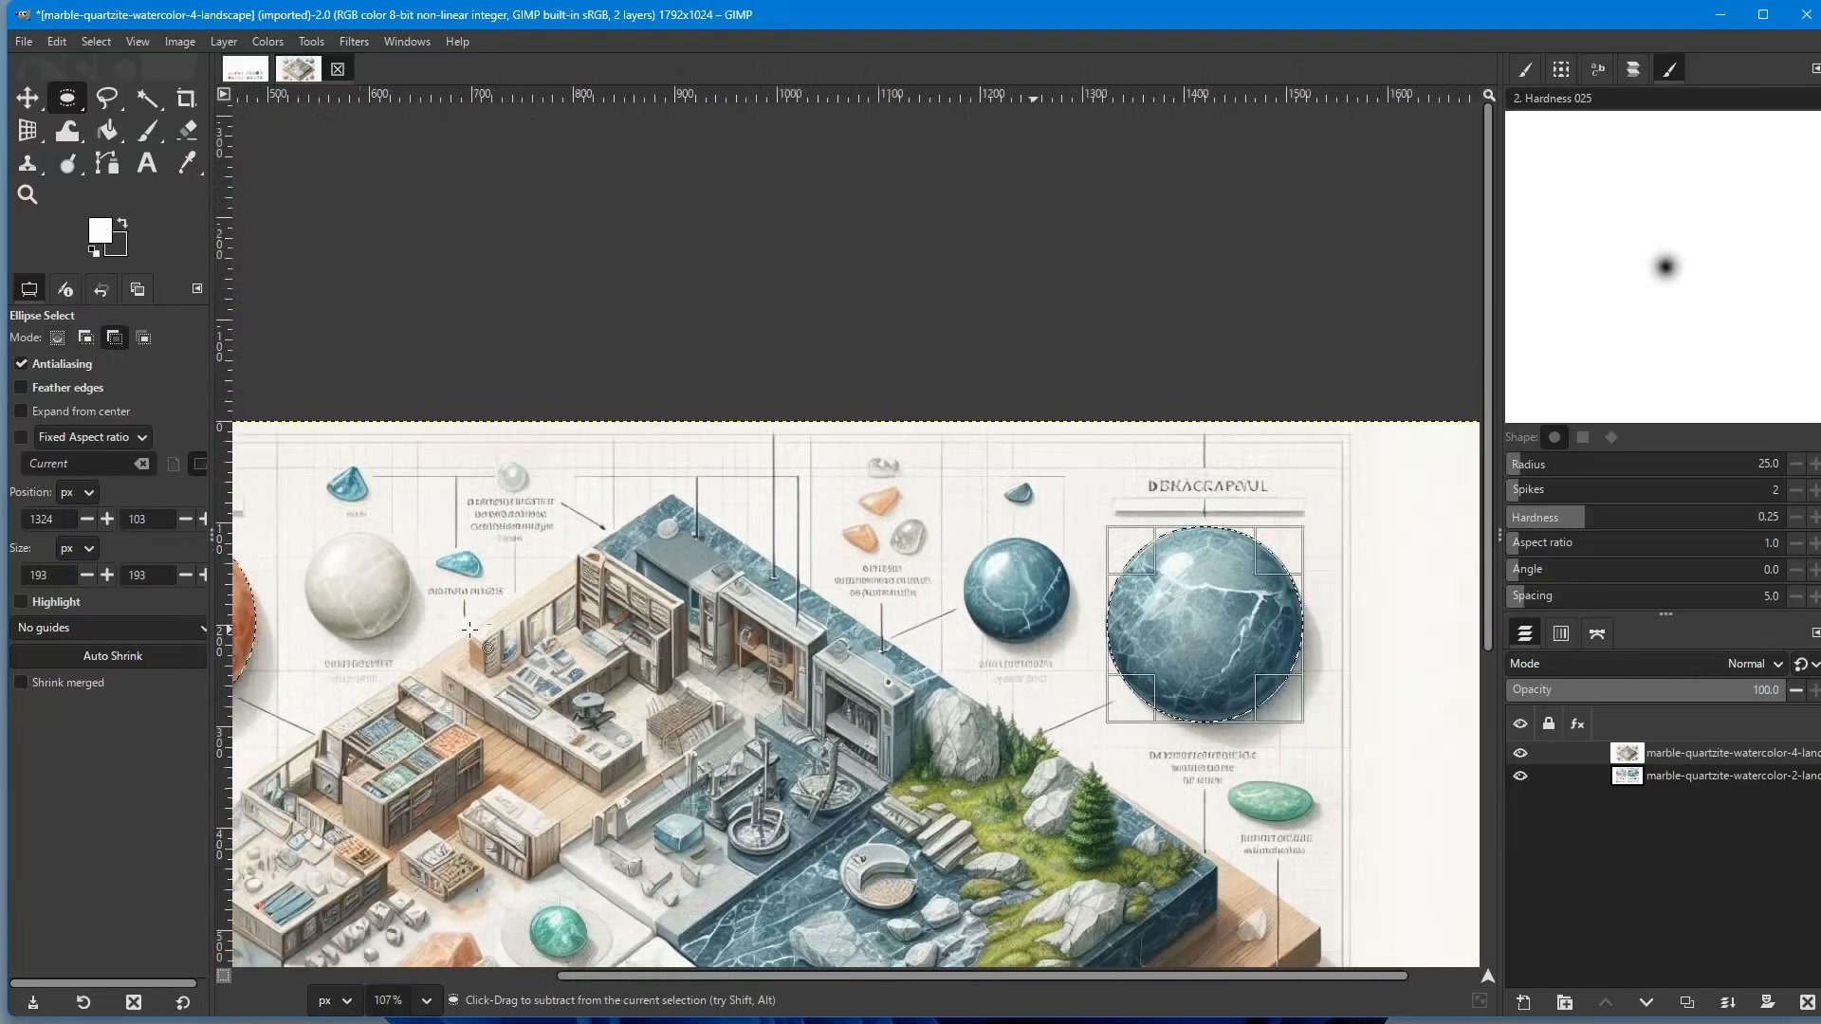
scroll(471, 630, "up", 3, "shift")
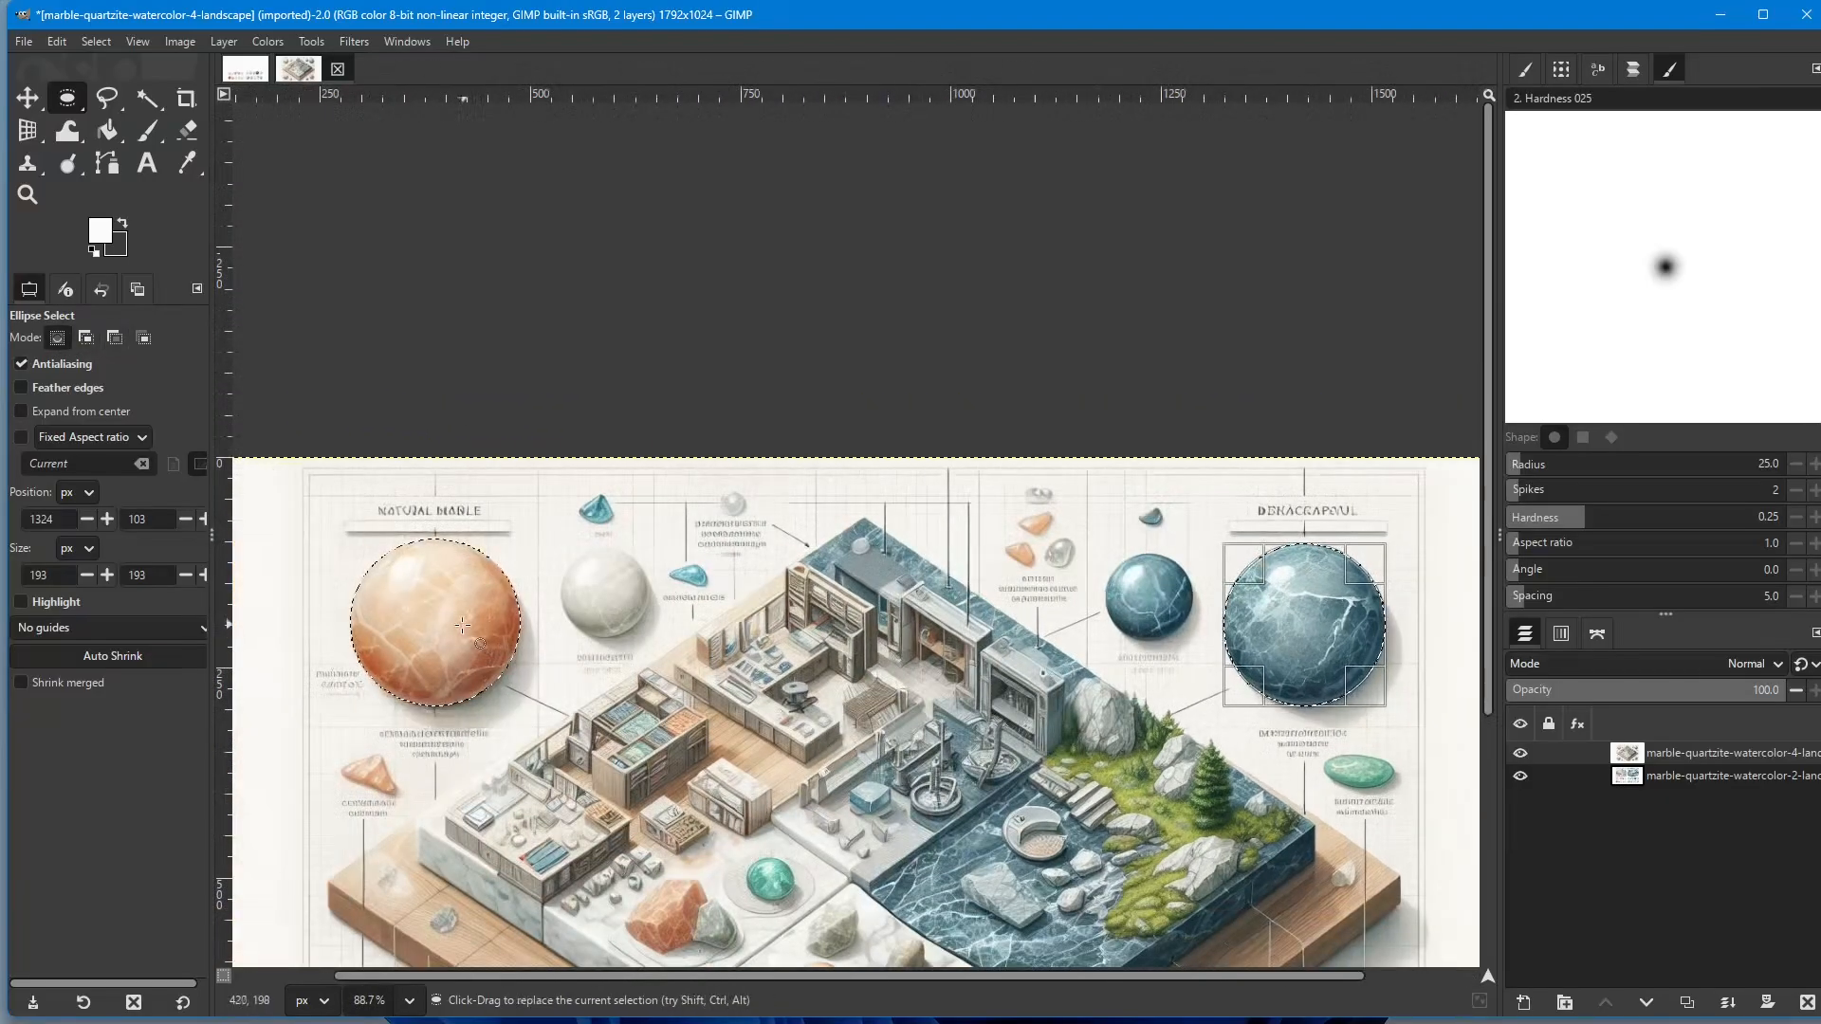
left_click(1304, 619)
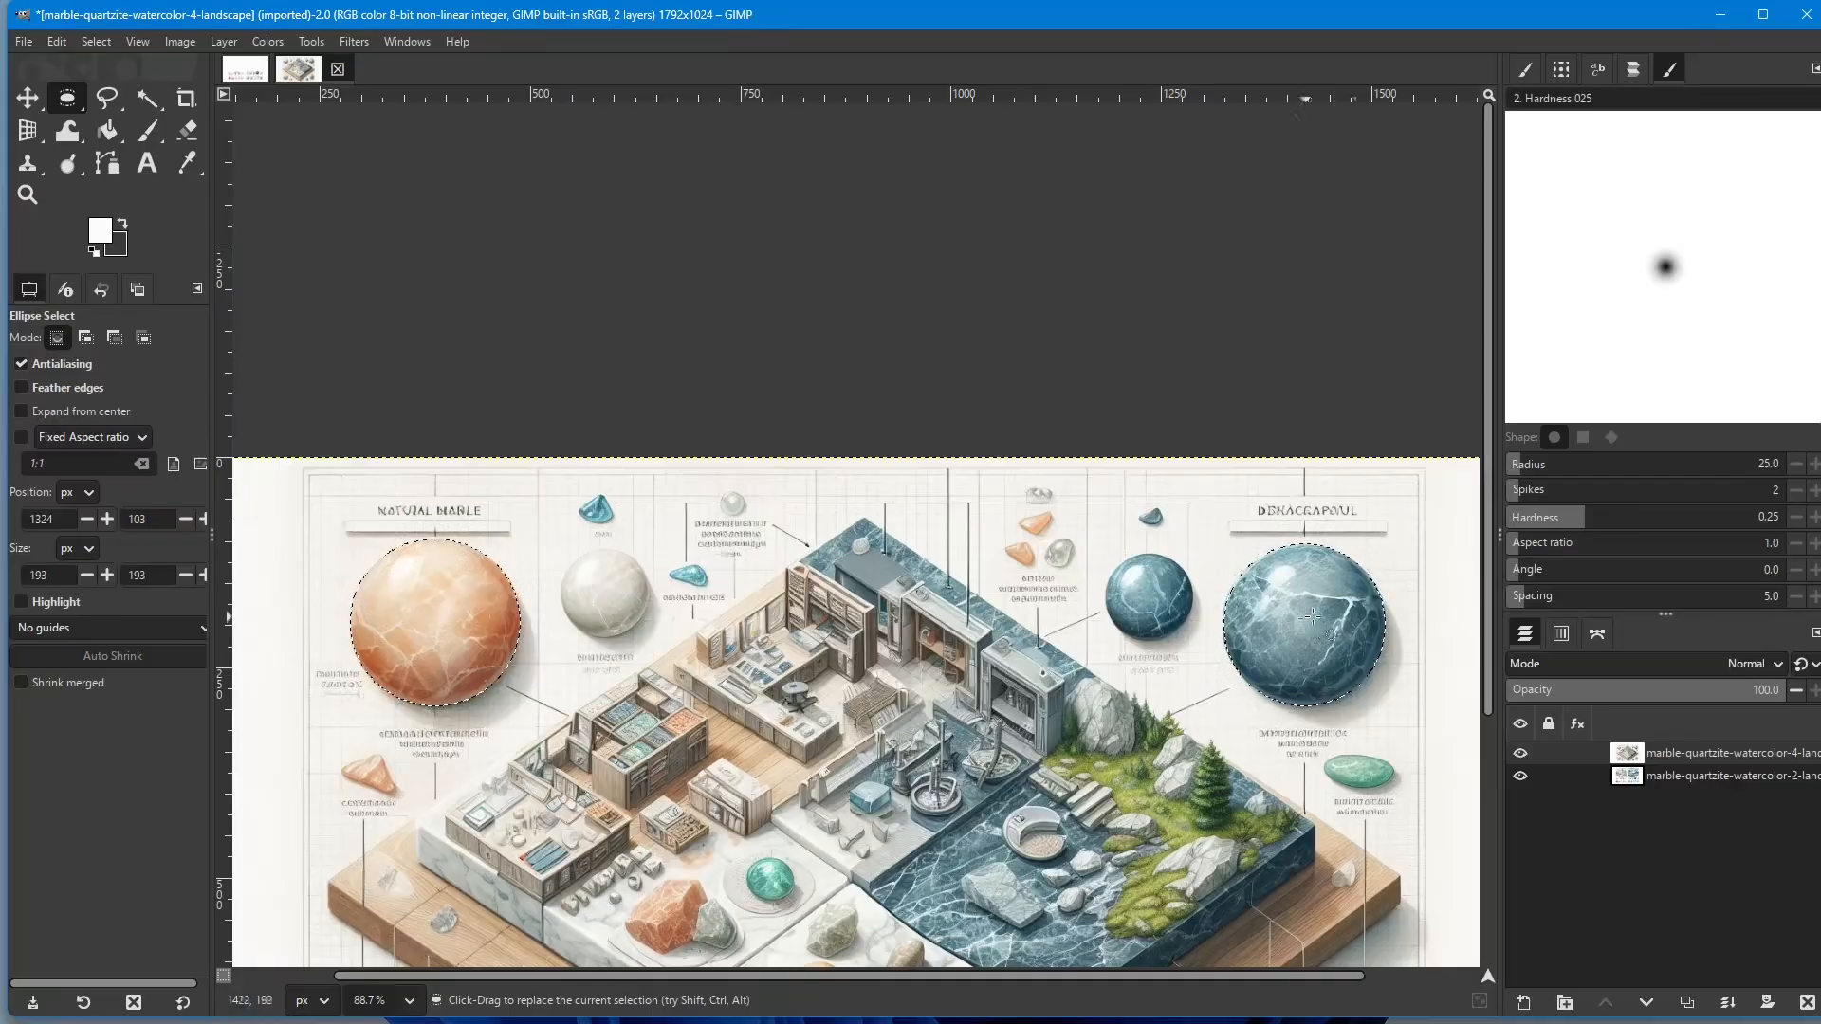
Step: Save the combined selection of the orange and blue spheres to a channel and show the image's channels
scroll(1338, 651, "down", 5)
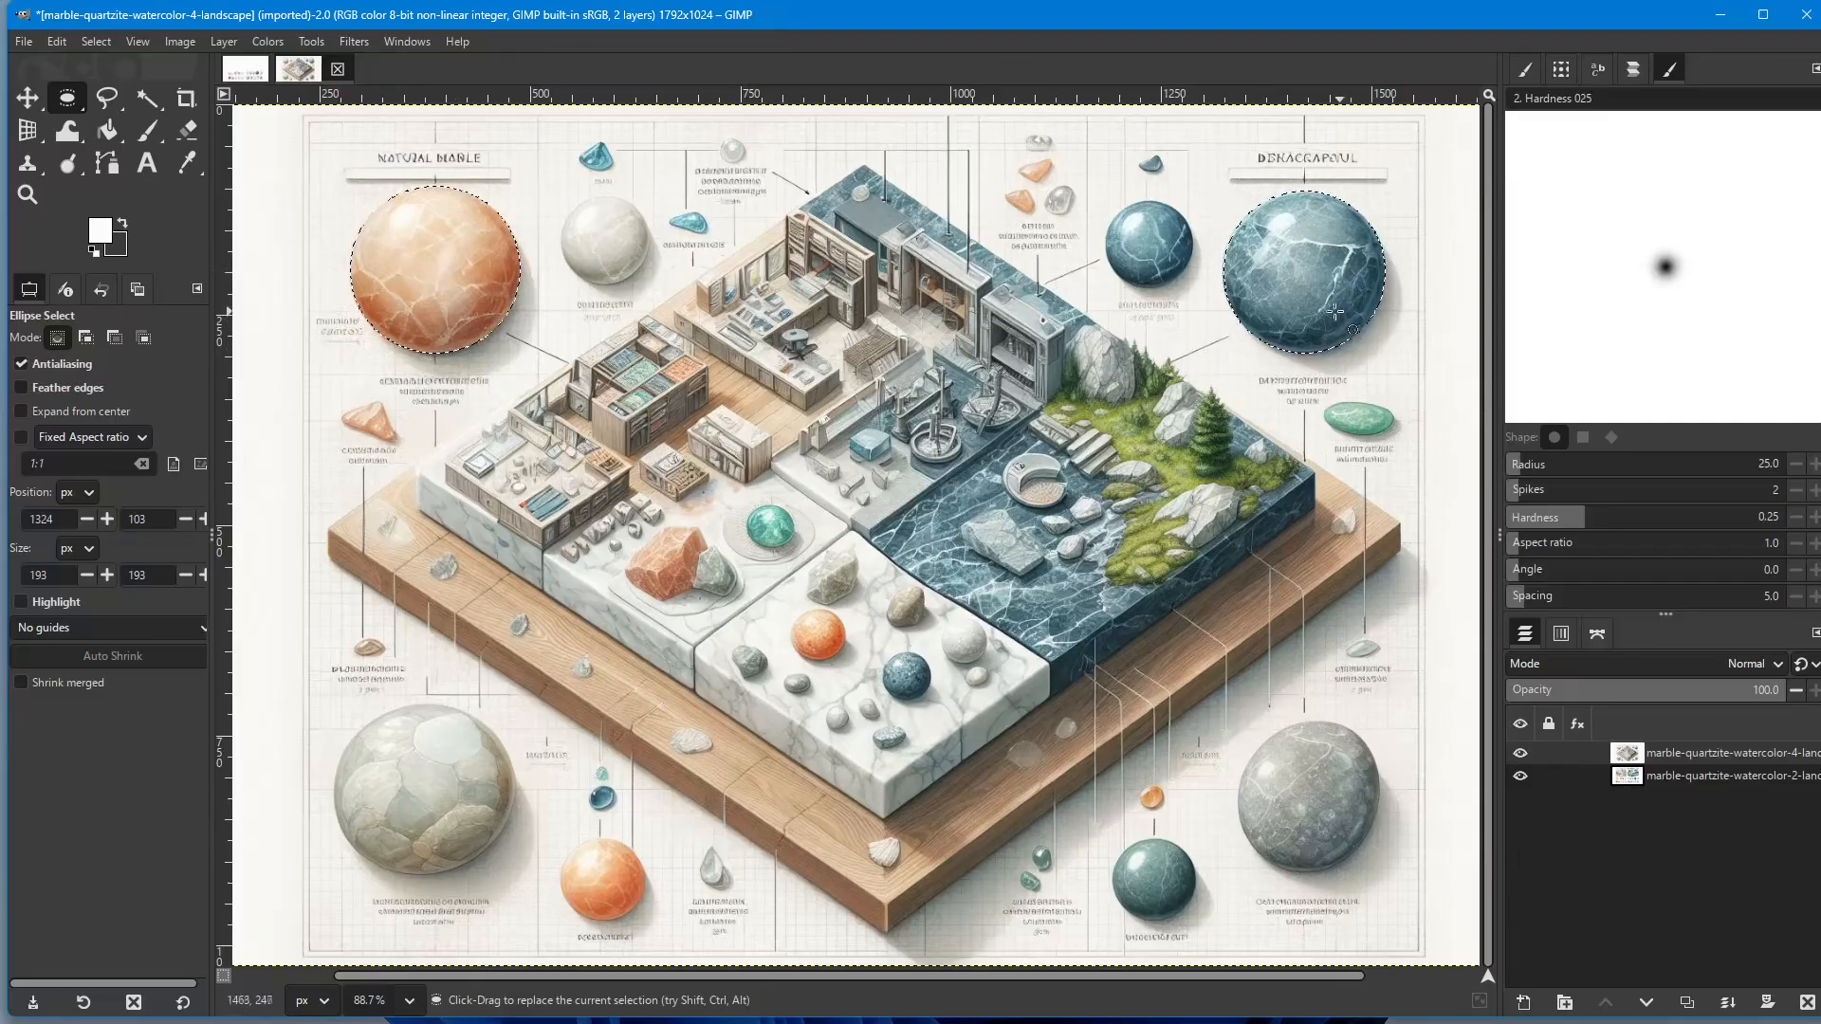
left_click(95, 42)
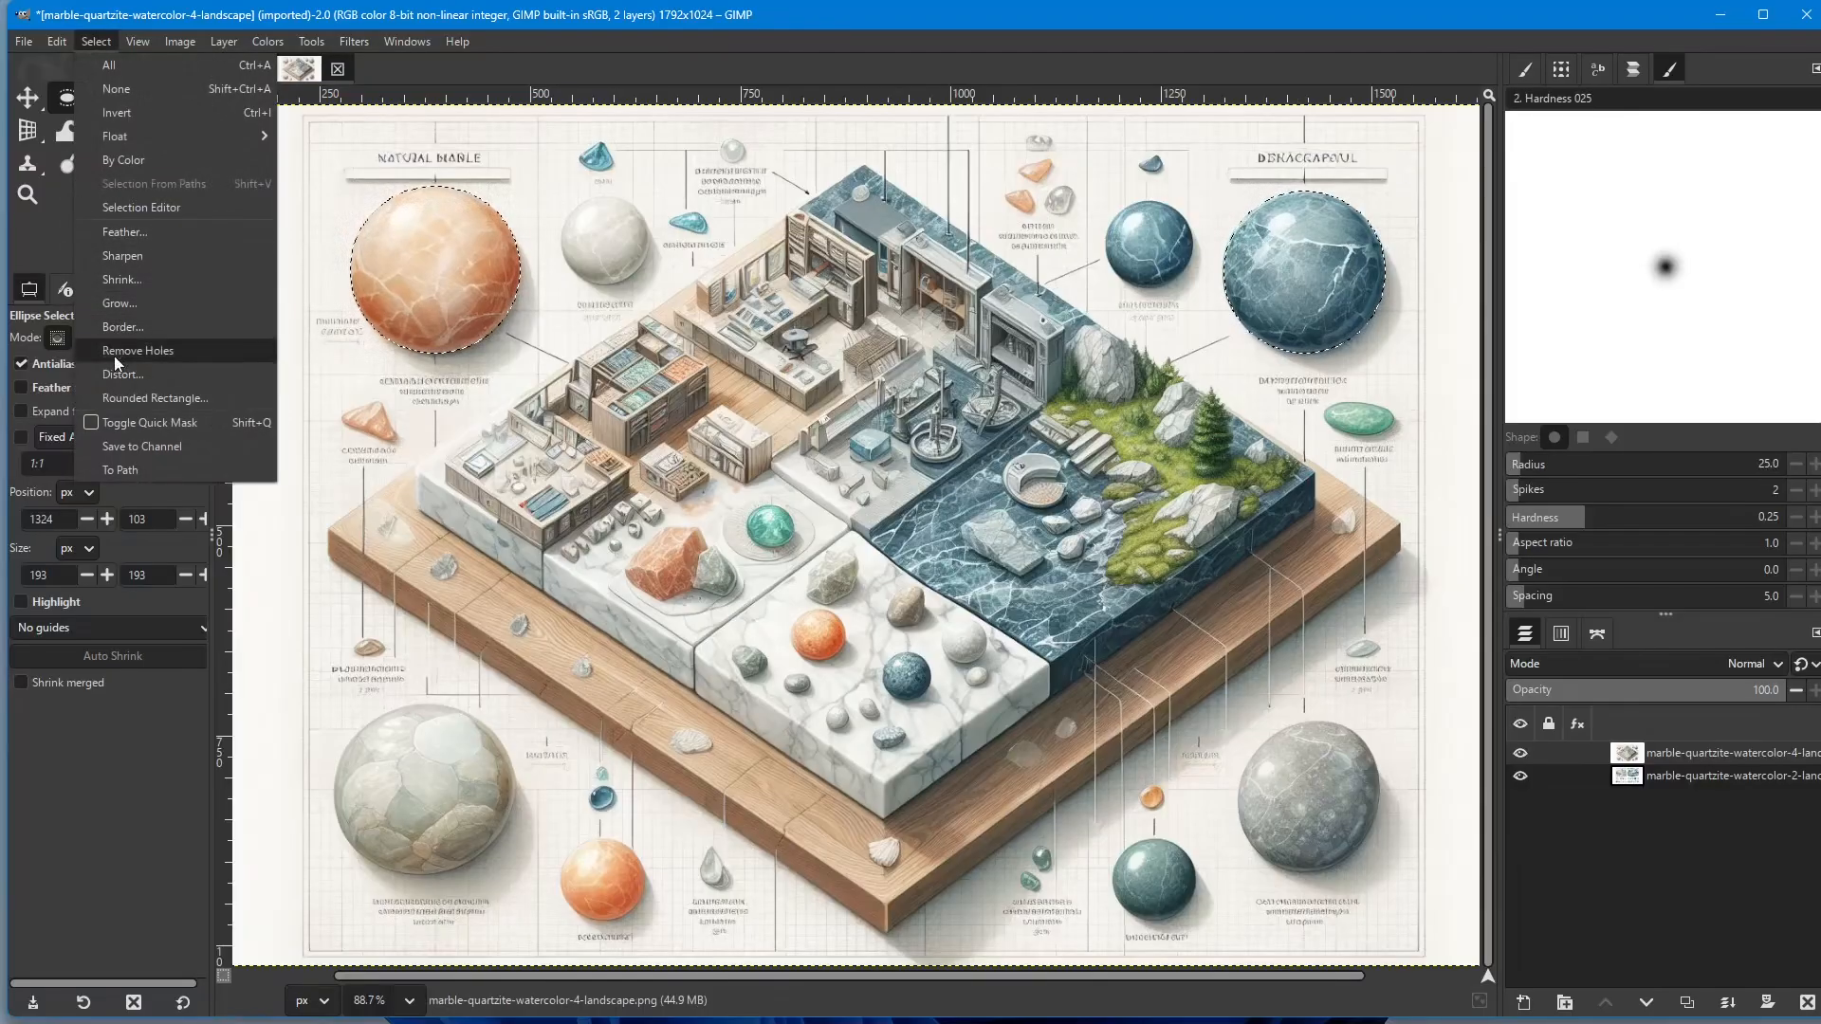
left_click(144, 447)
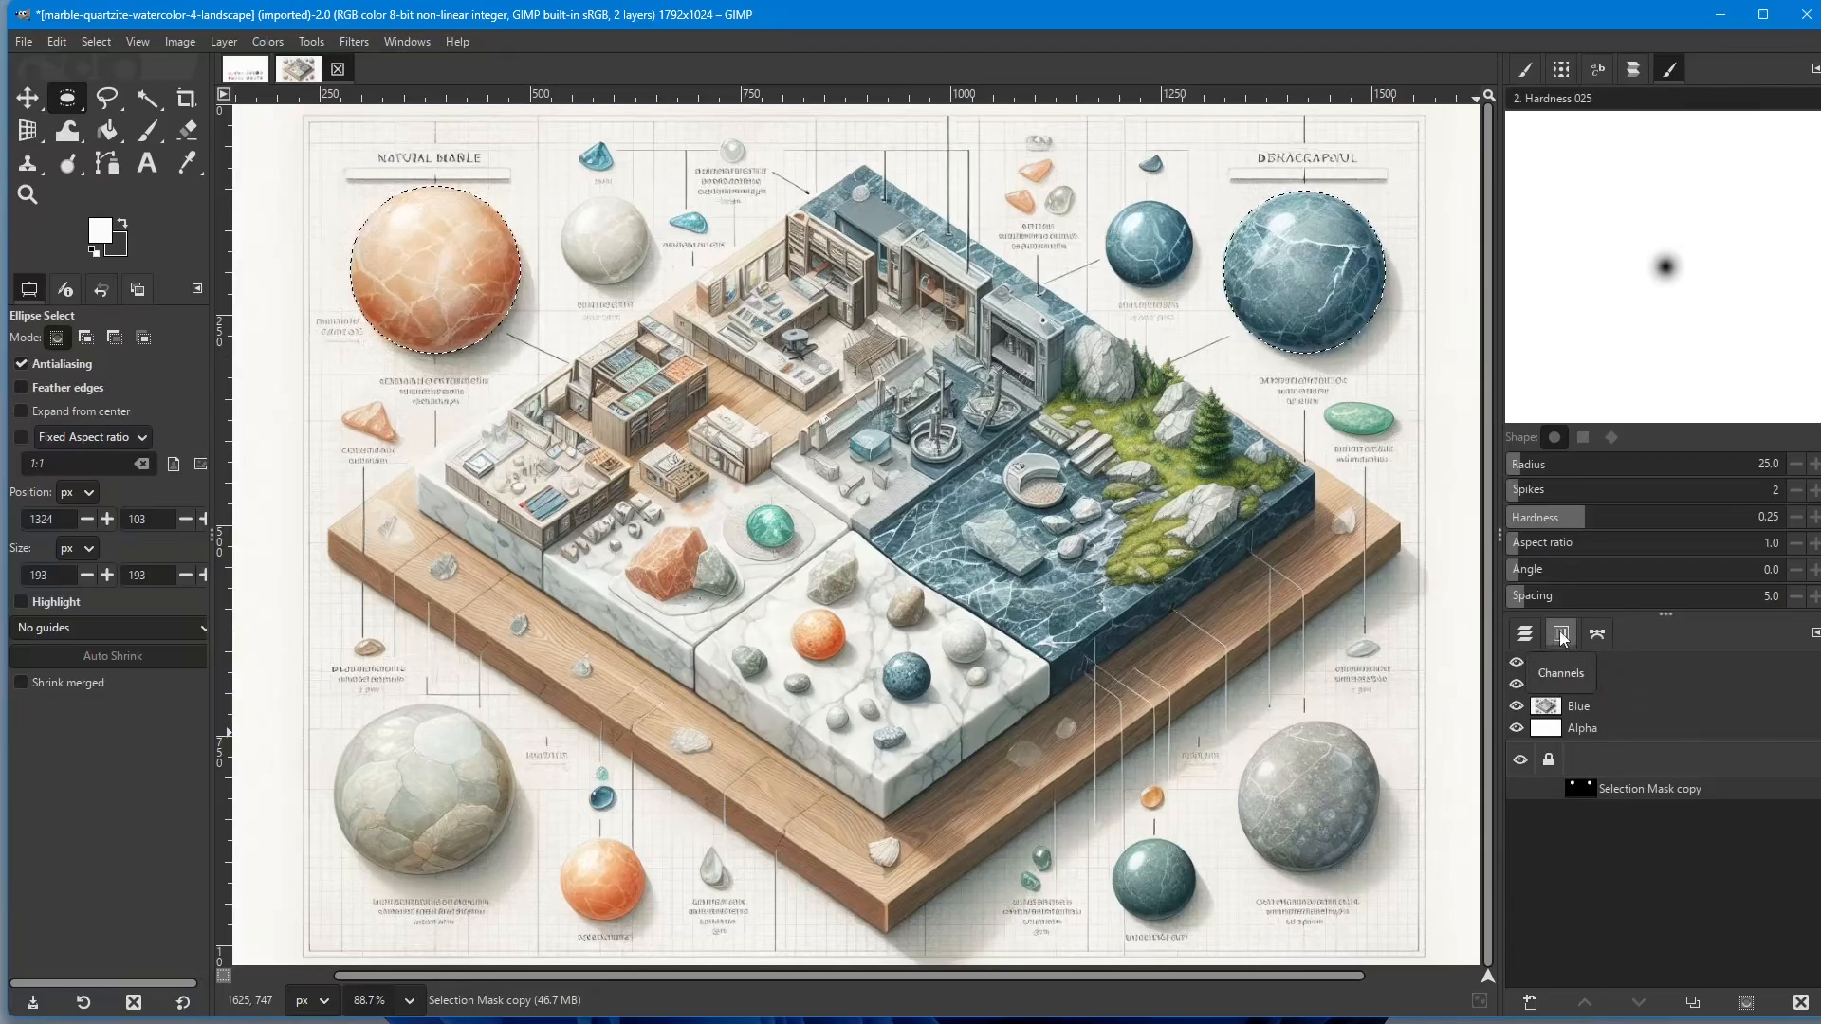
left_click(1525, 635)
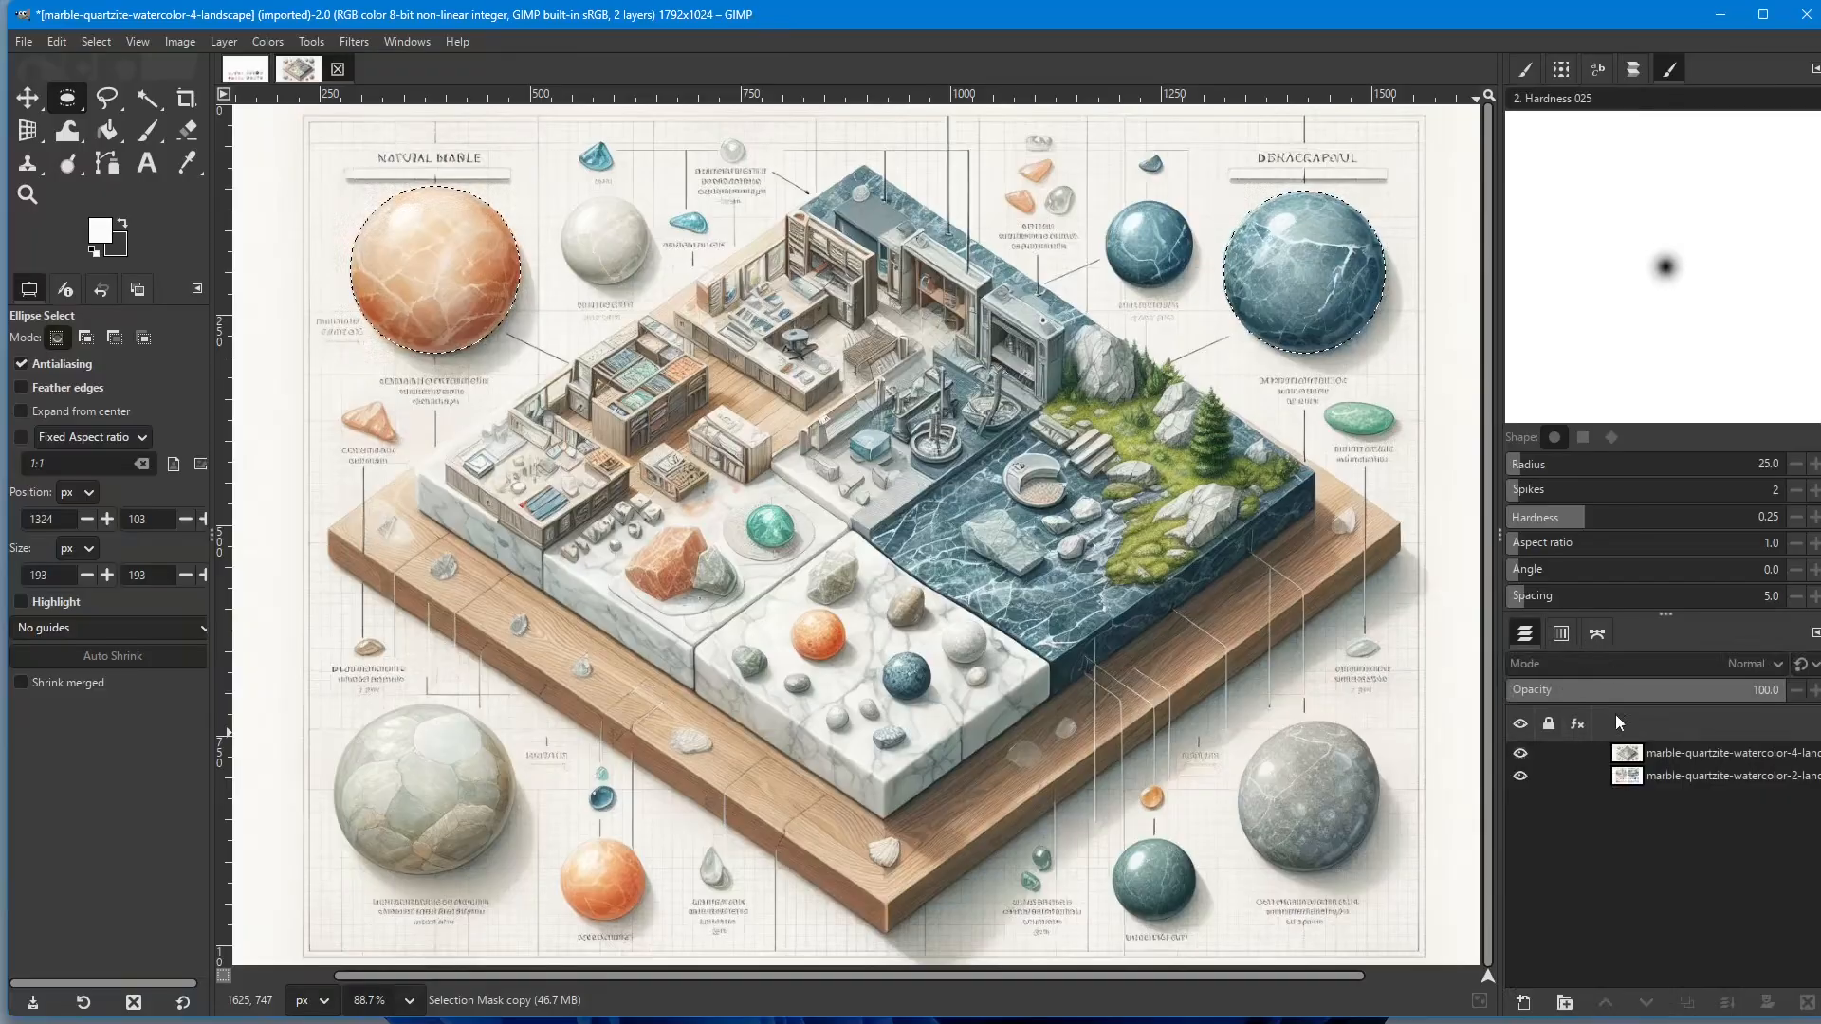
left_click(1561, 636)
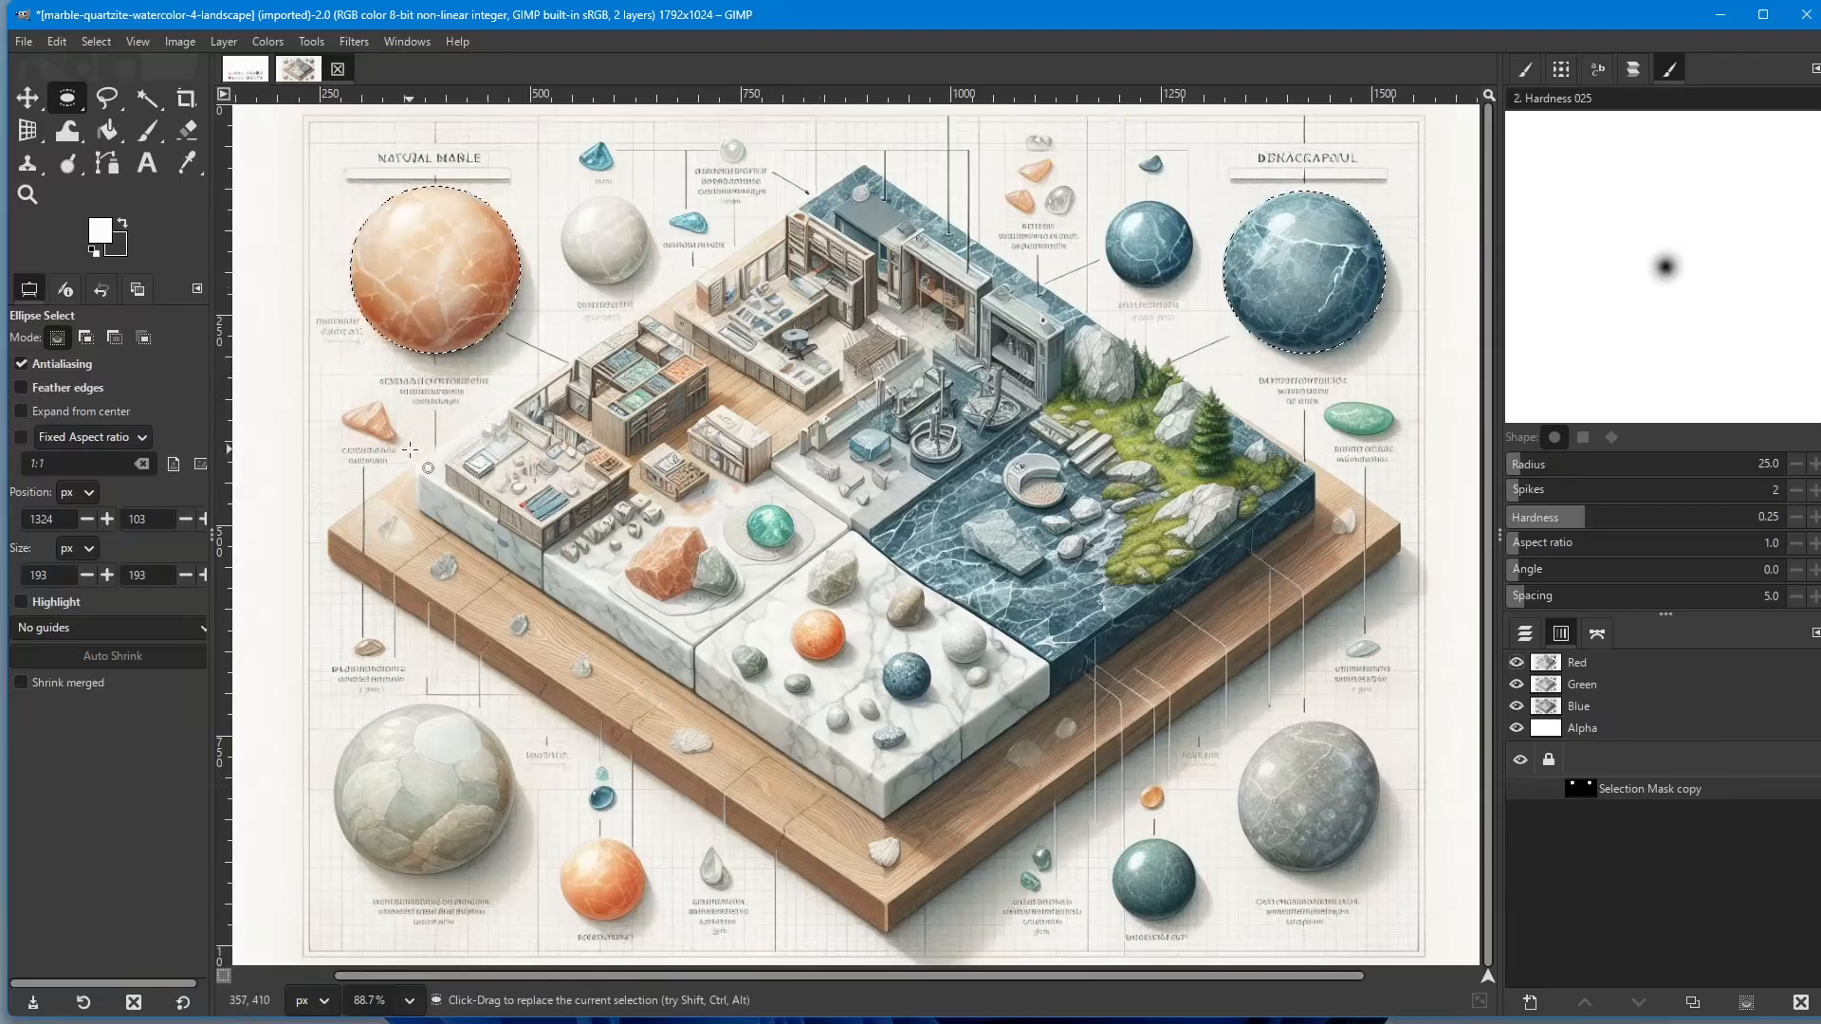
Step: Clear the selection and draw a circular Ellipse Select selection of about 213 px from the center of the large pale green stone
key("ctrl+shift+a")
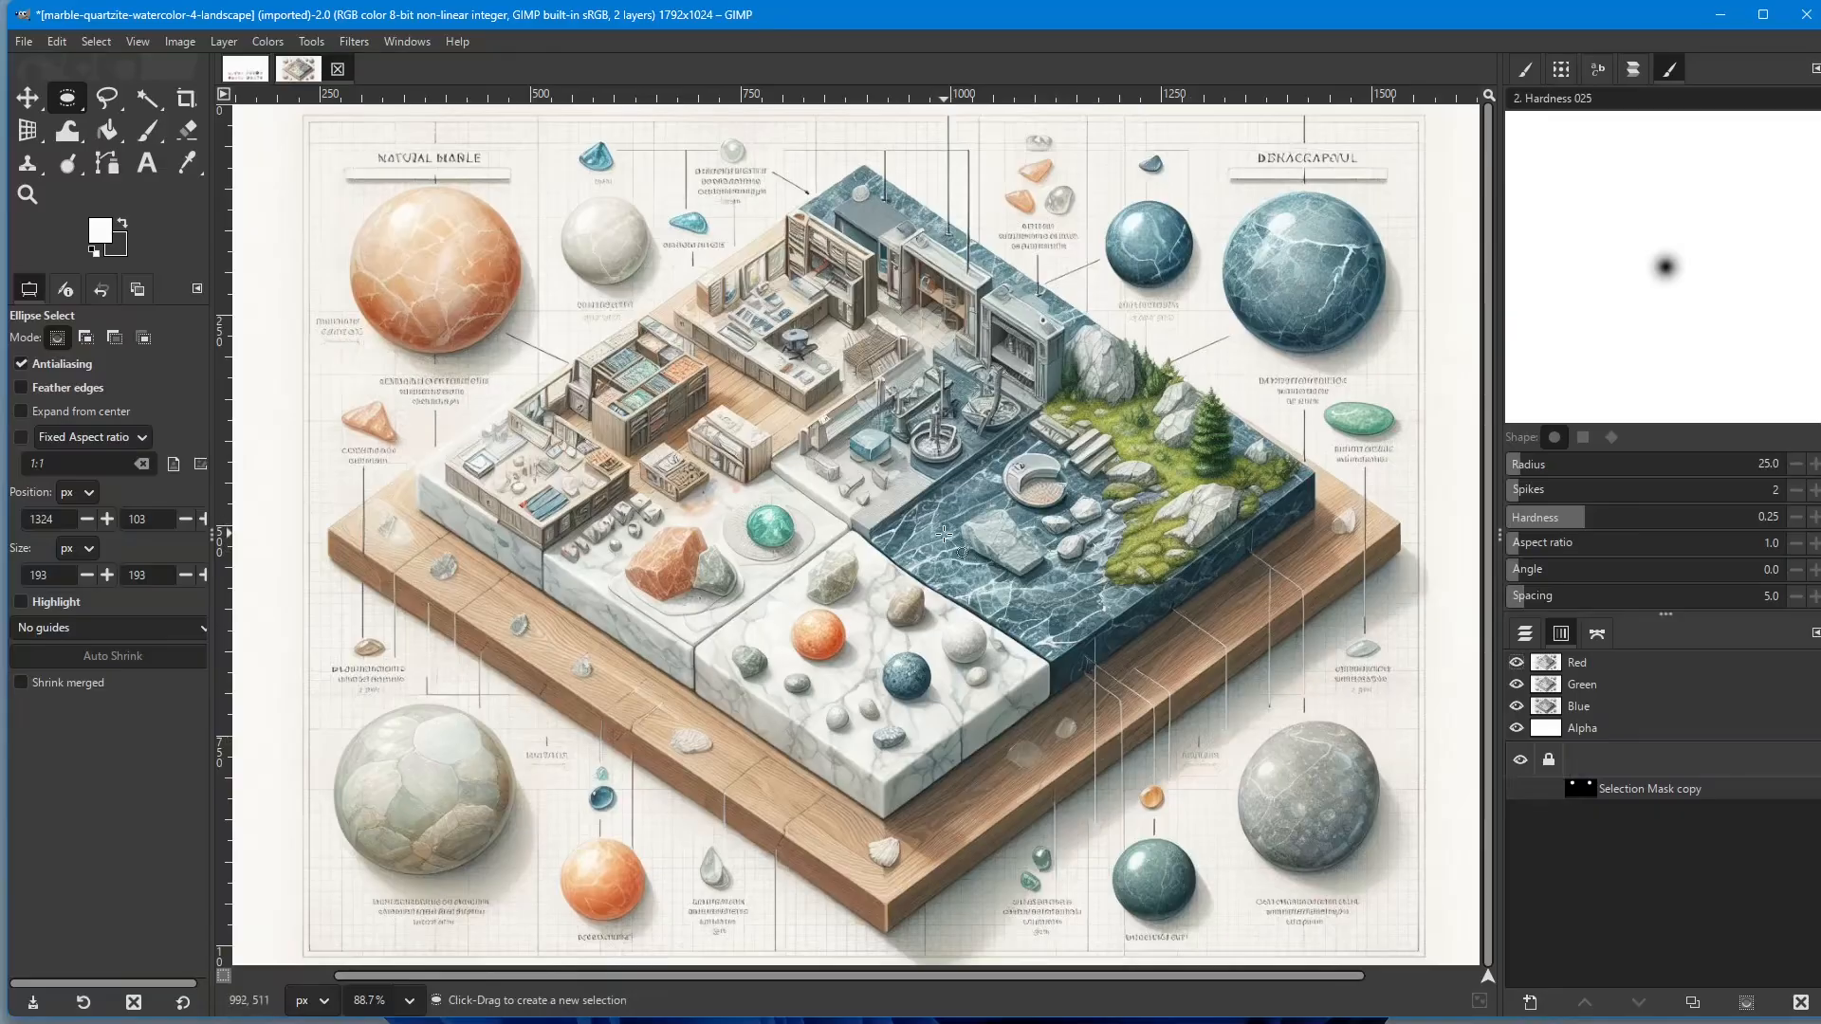
scroll(940, 537, "down", 1)
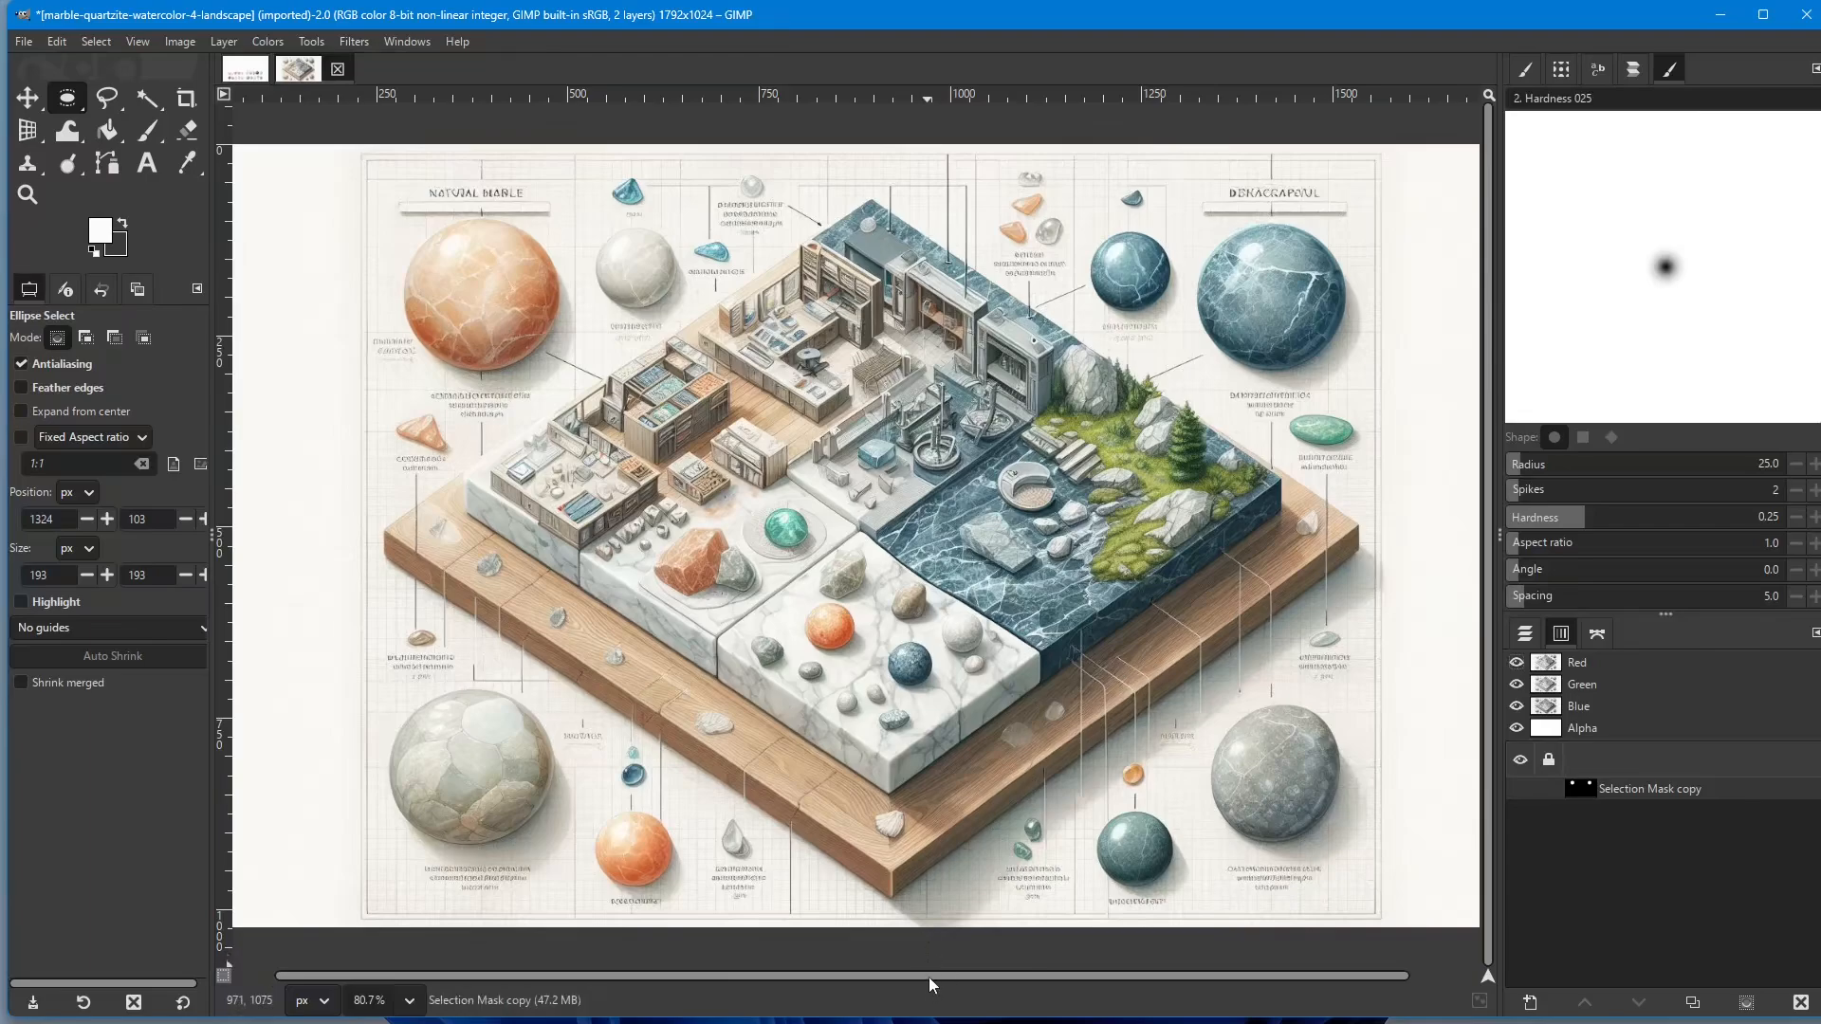
left_click_drag(928, 971, 946, 971)
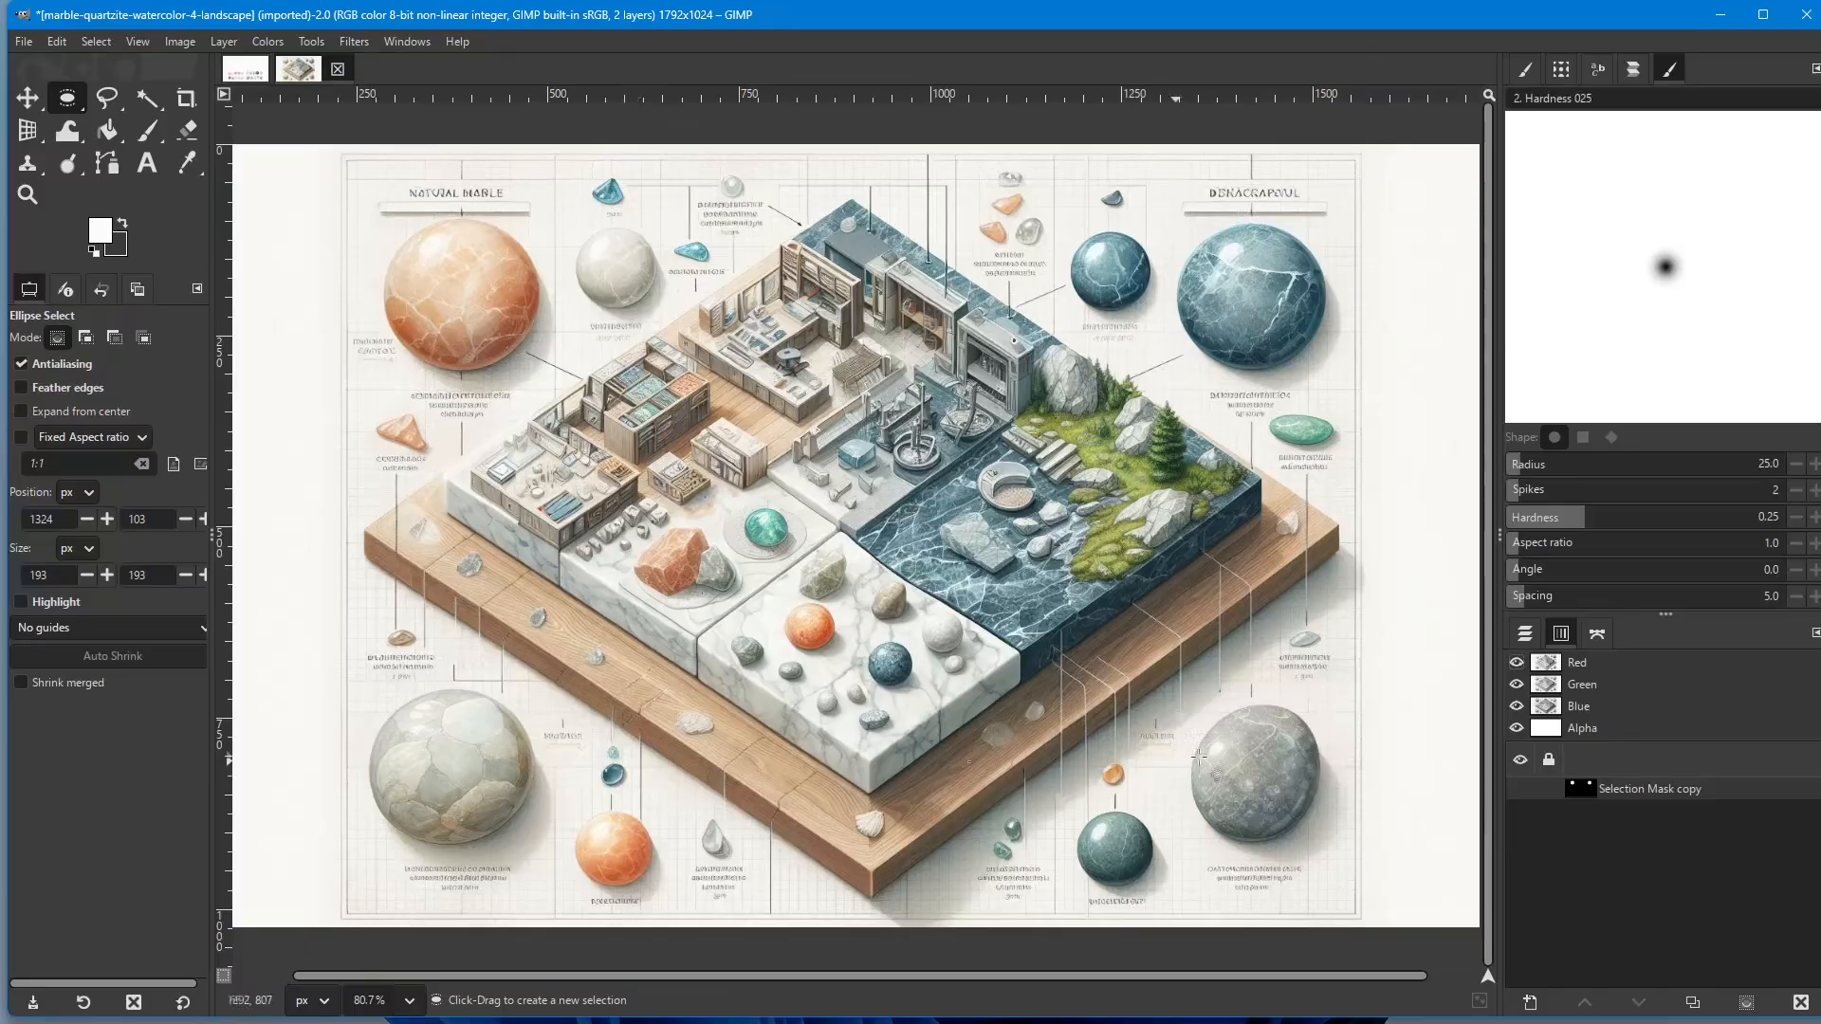
left_click(450, 770)
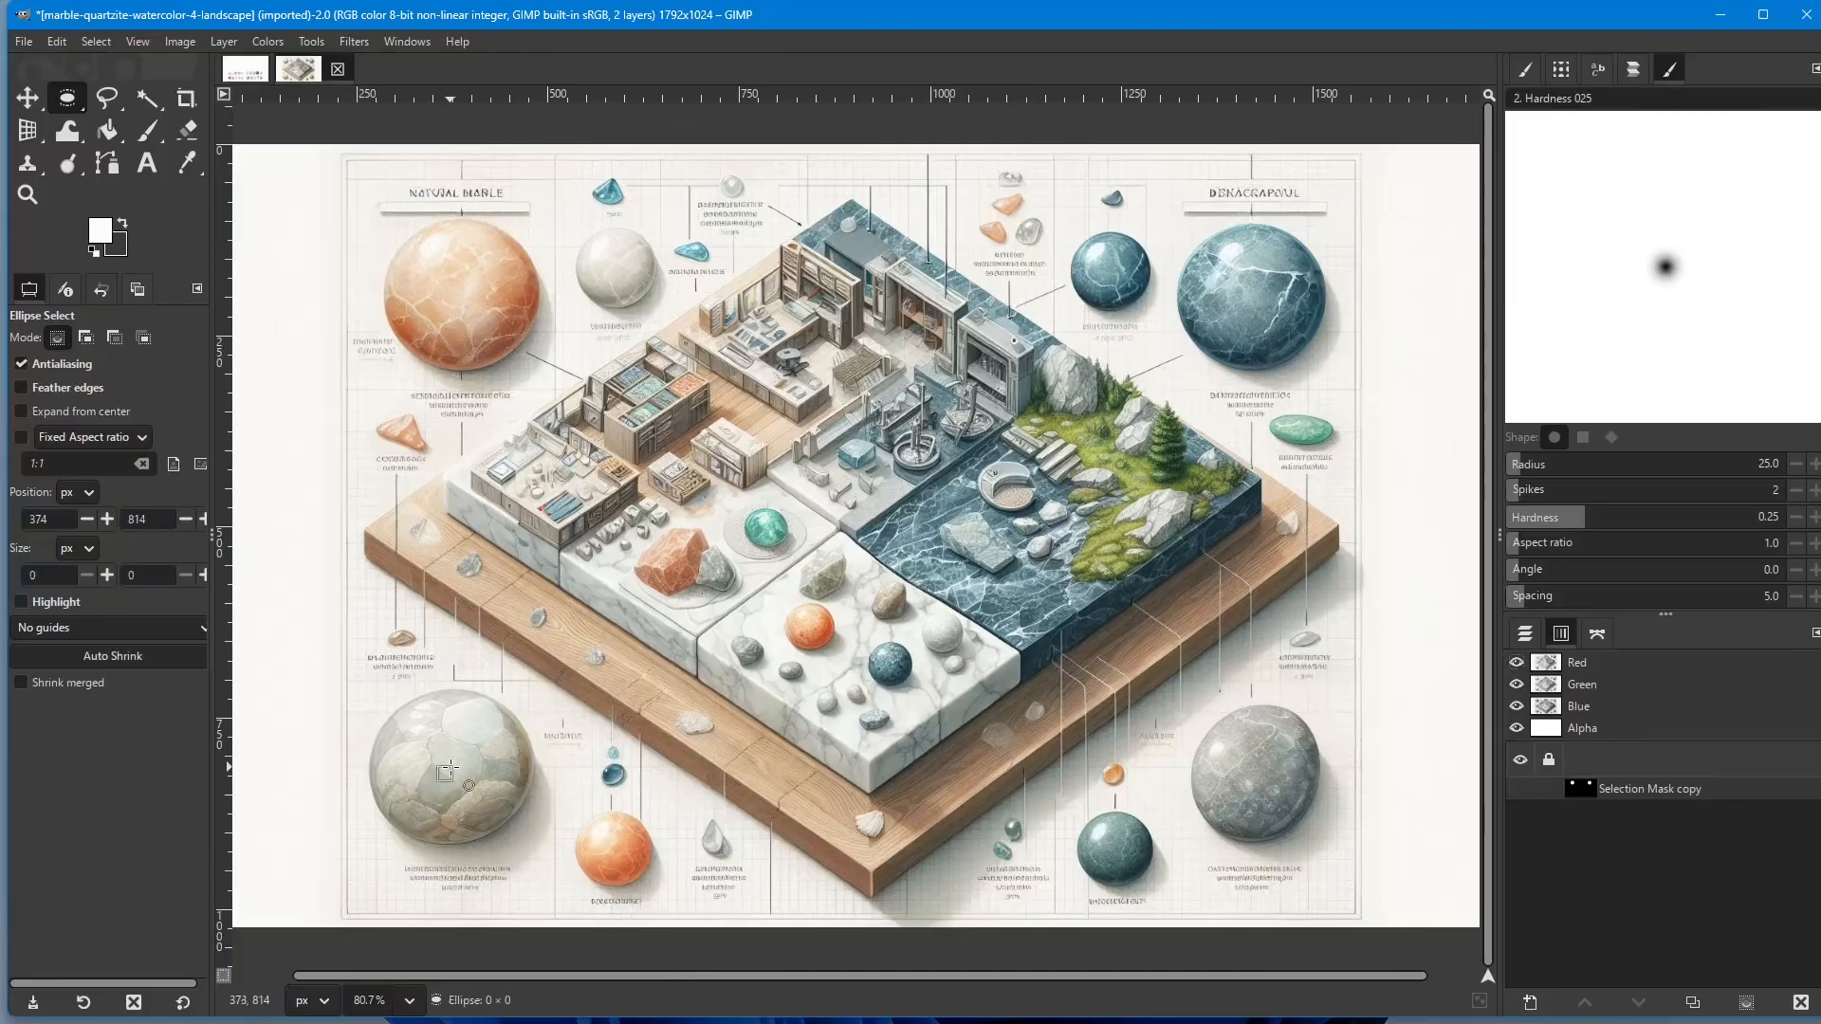
key("ctrl")
left_click_drag(450, 768, 516, 847)
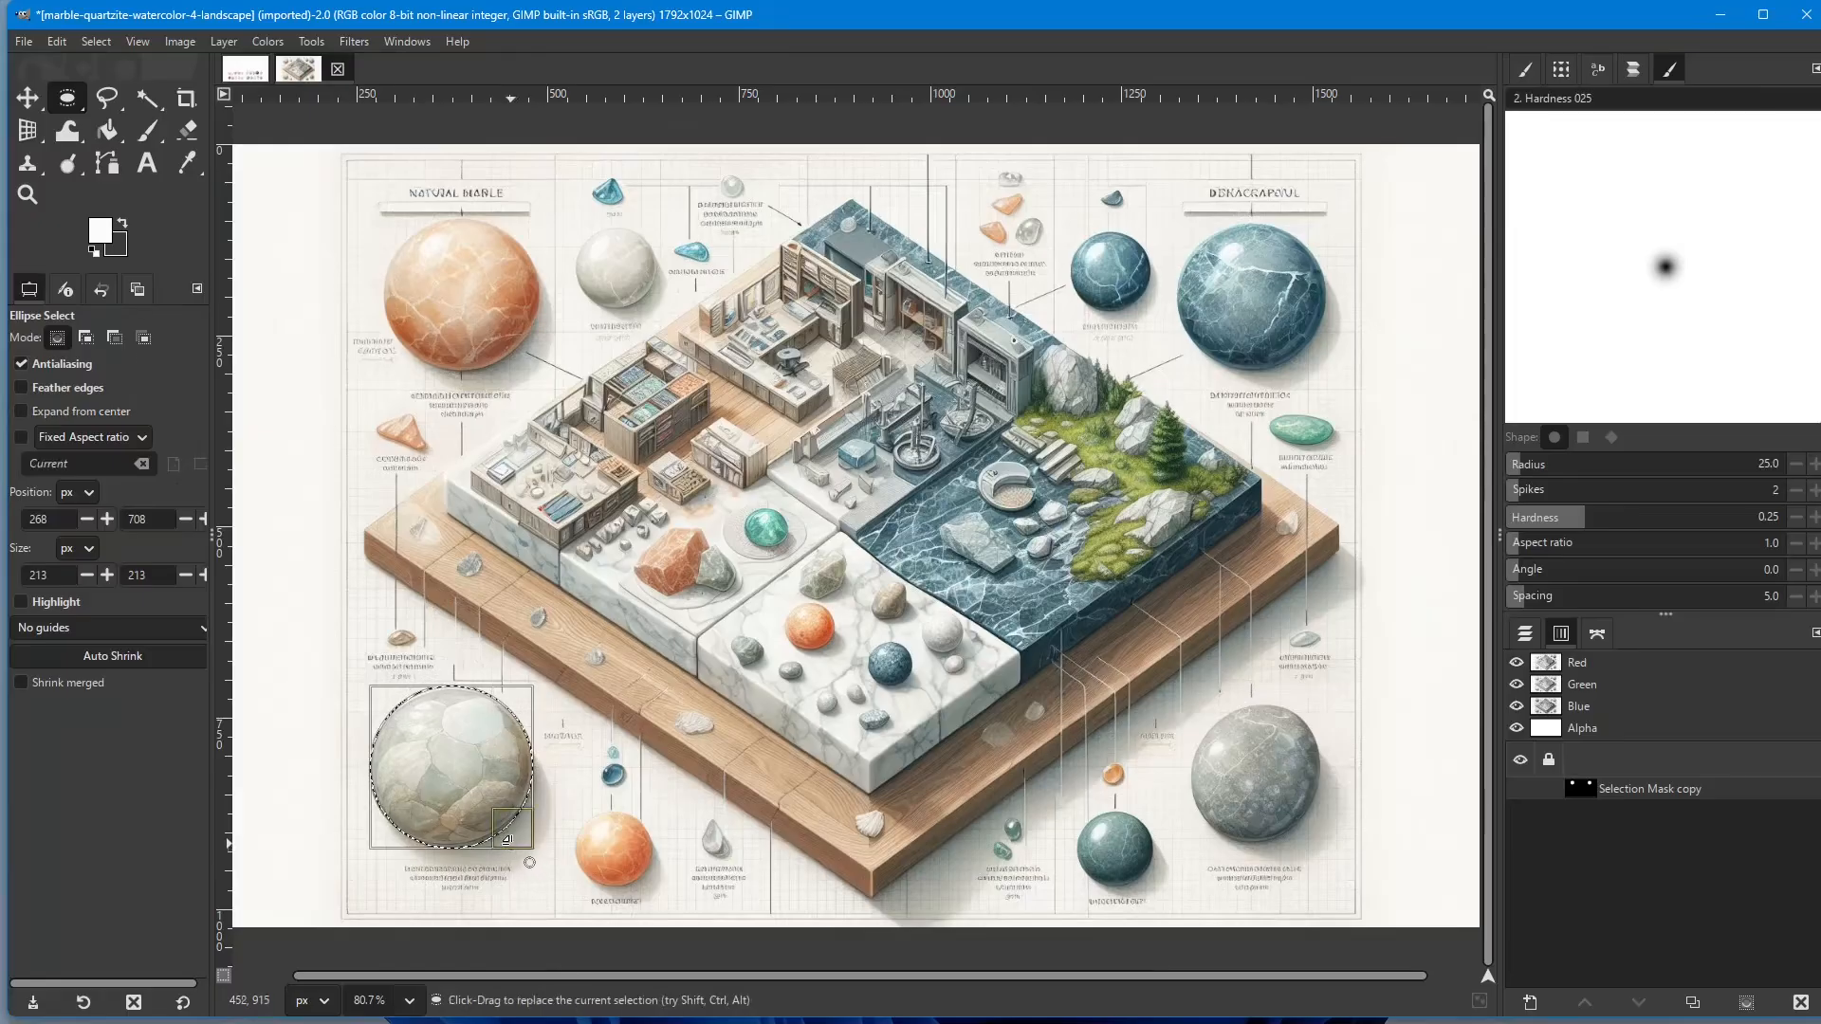
Step: Fit the ellipse's lower, left and upper edges to the large pale green stone, at position 267, 714 and size 214 × 204 px
scroll(430, 773, "up", 3, "ctrl")
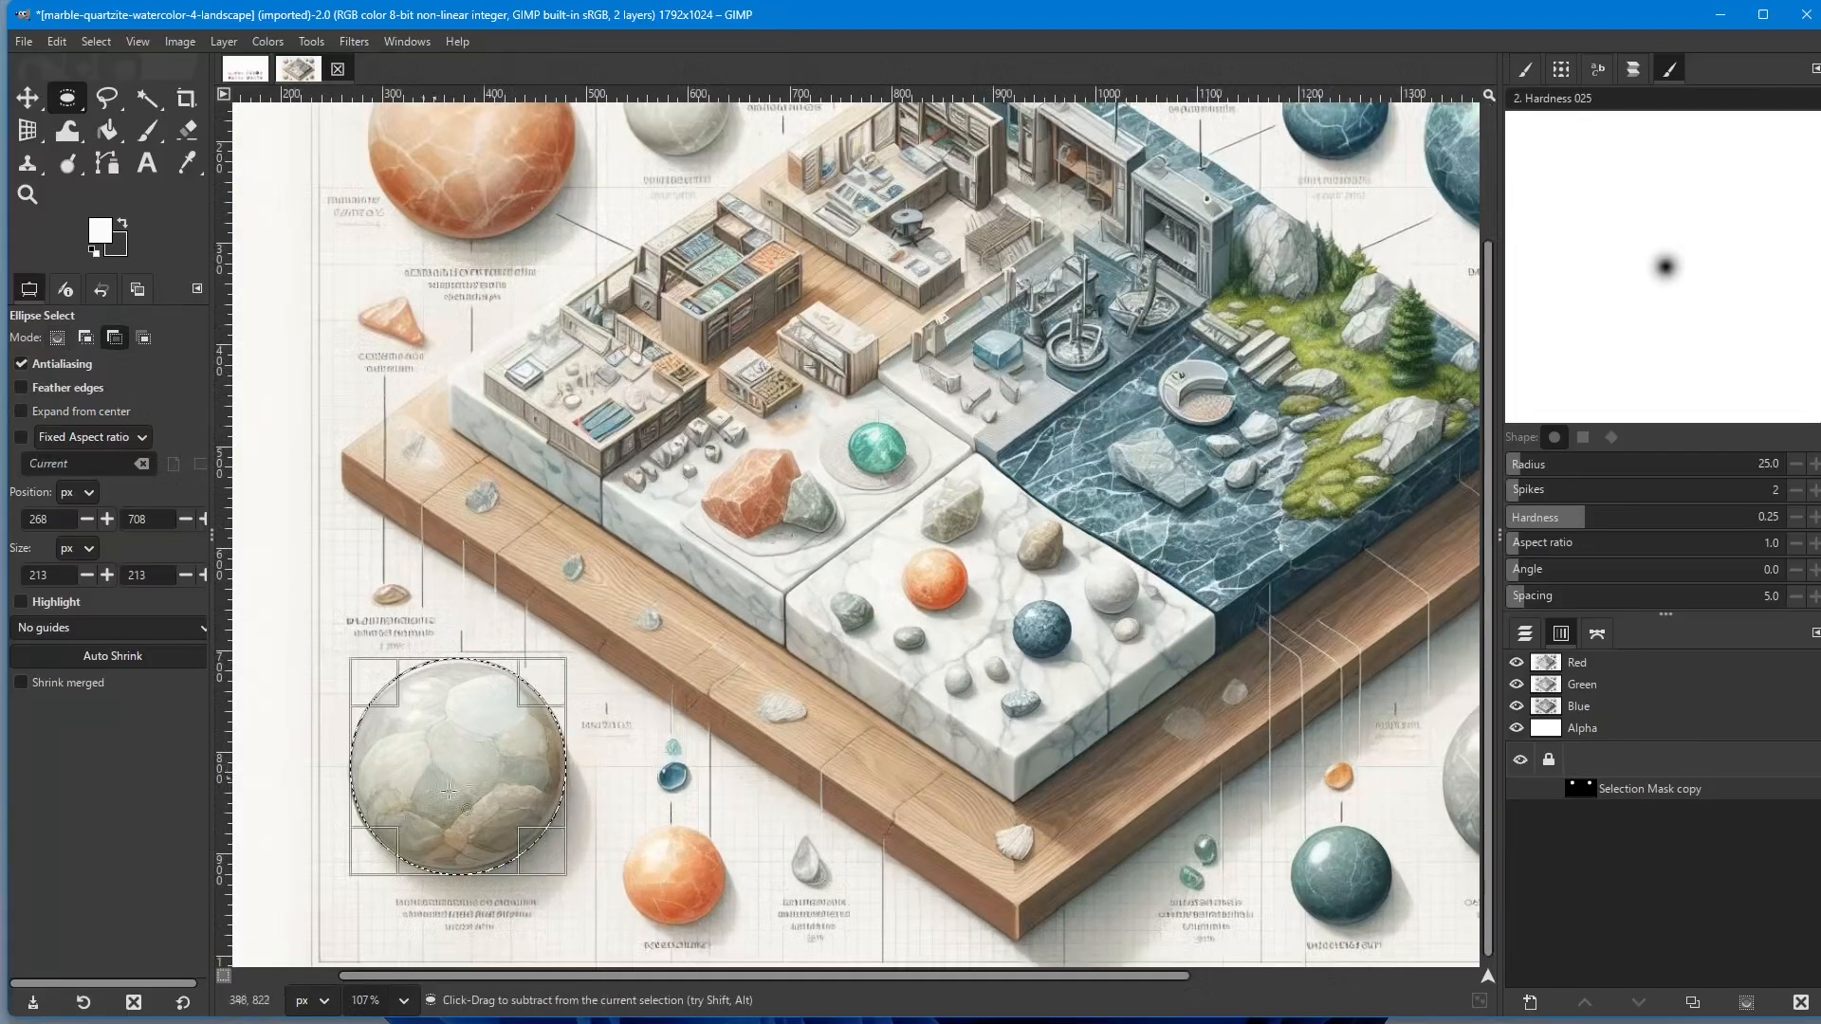
scroll(430, 773, "up", 3, "ctrl")
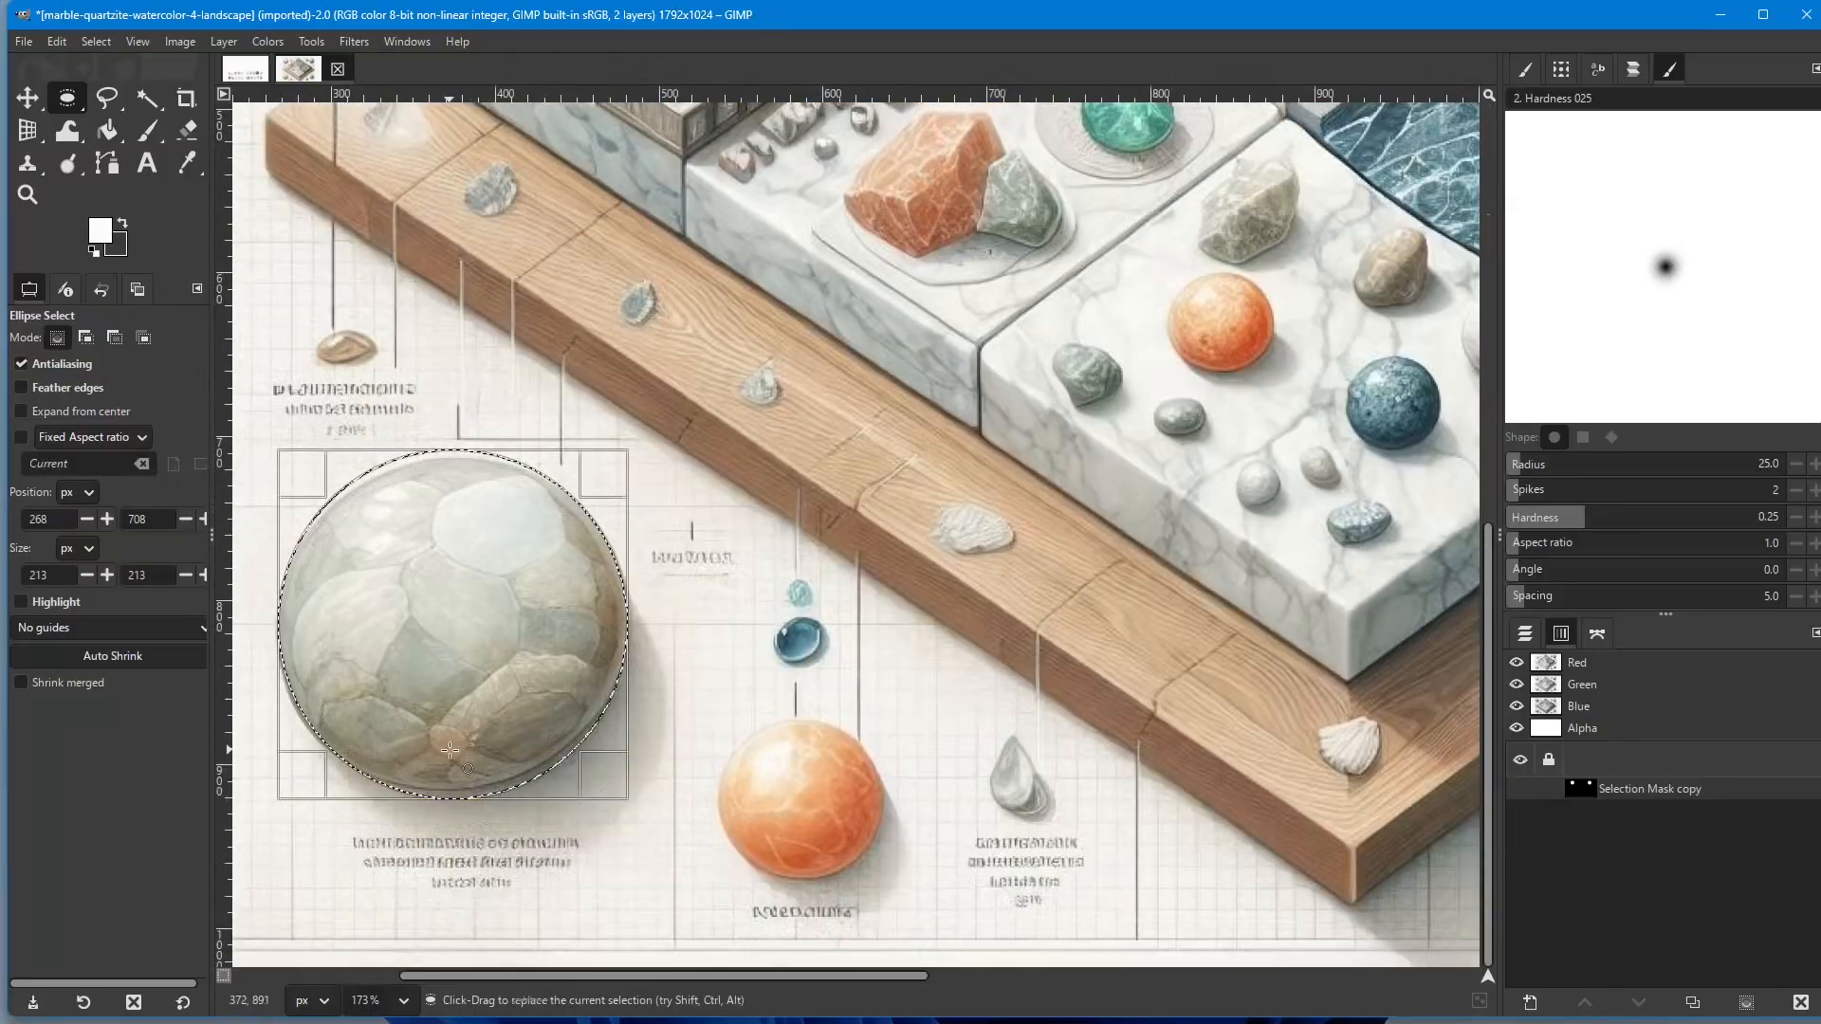
key("ctrl")
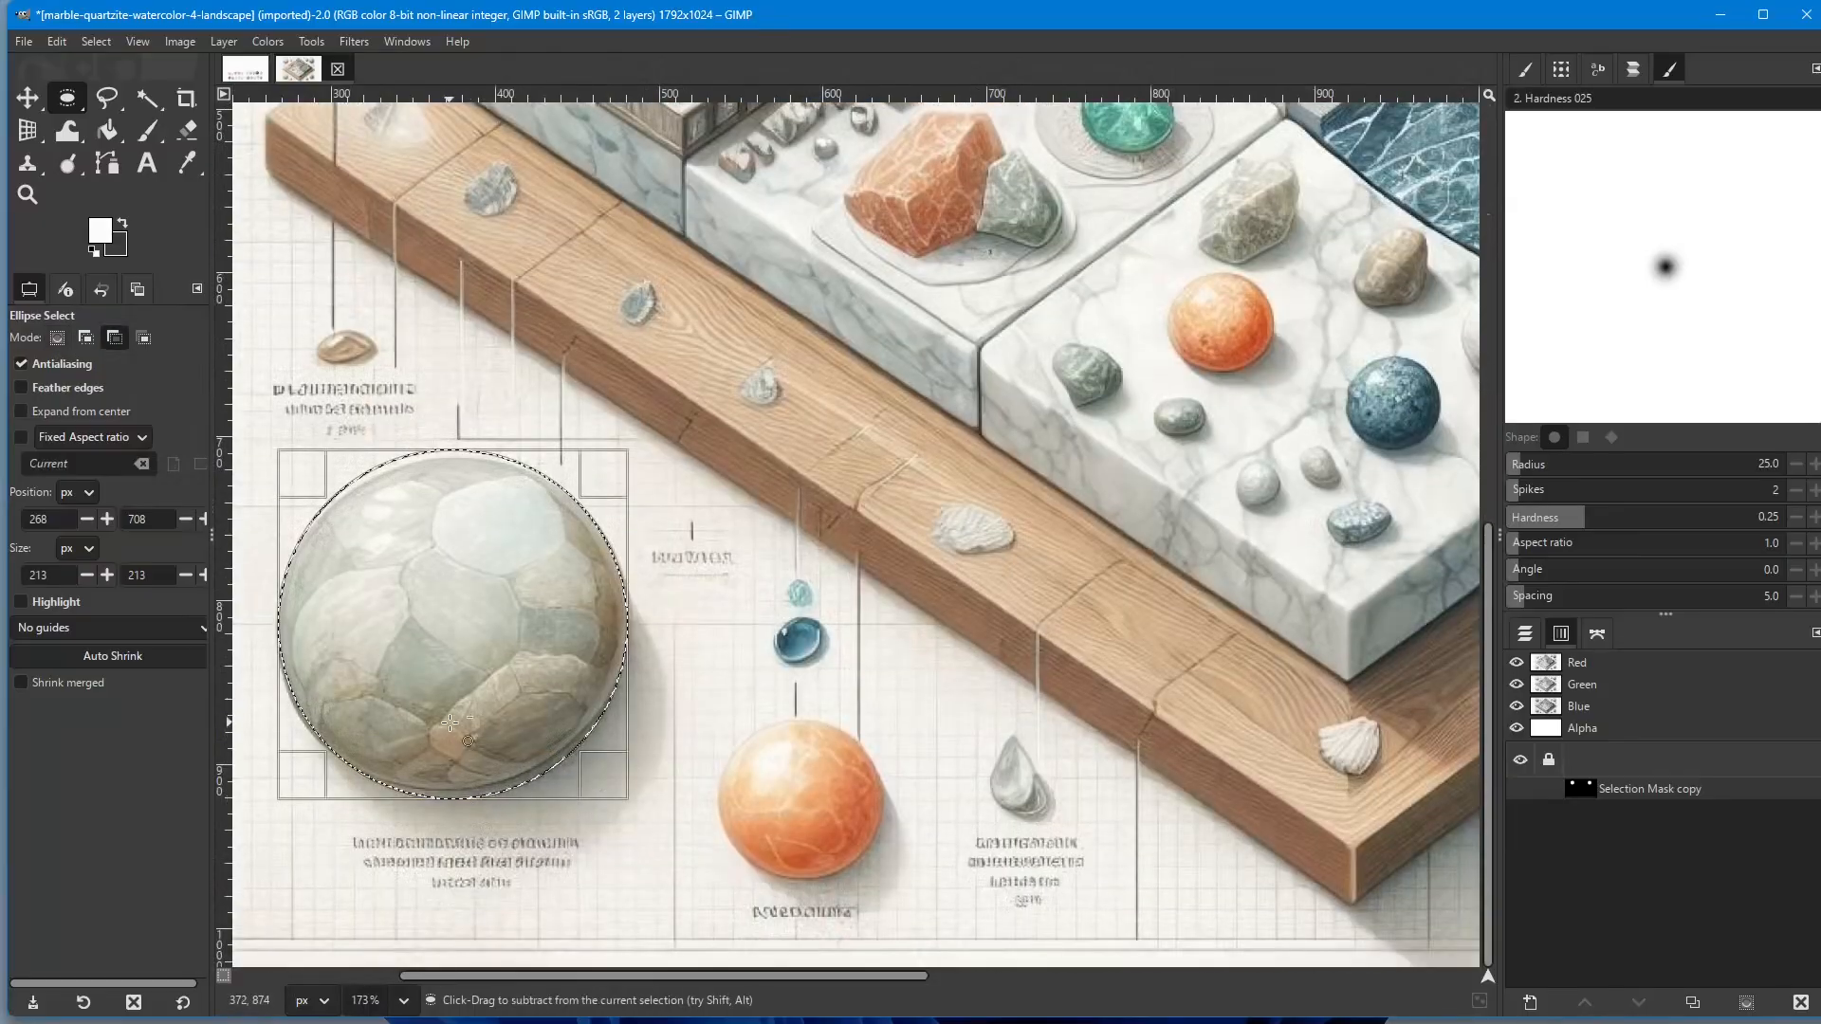
scroll(450, 722, "up", 2, "ctrl")
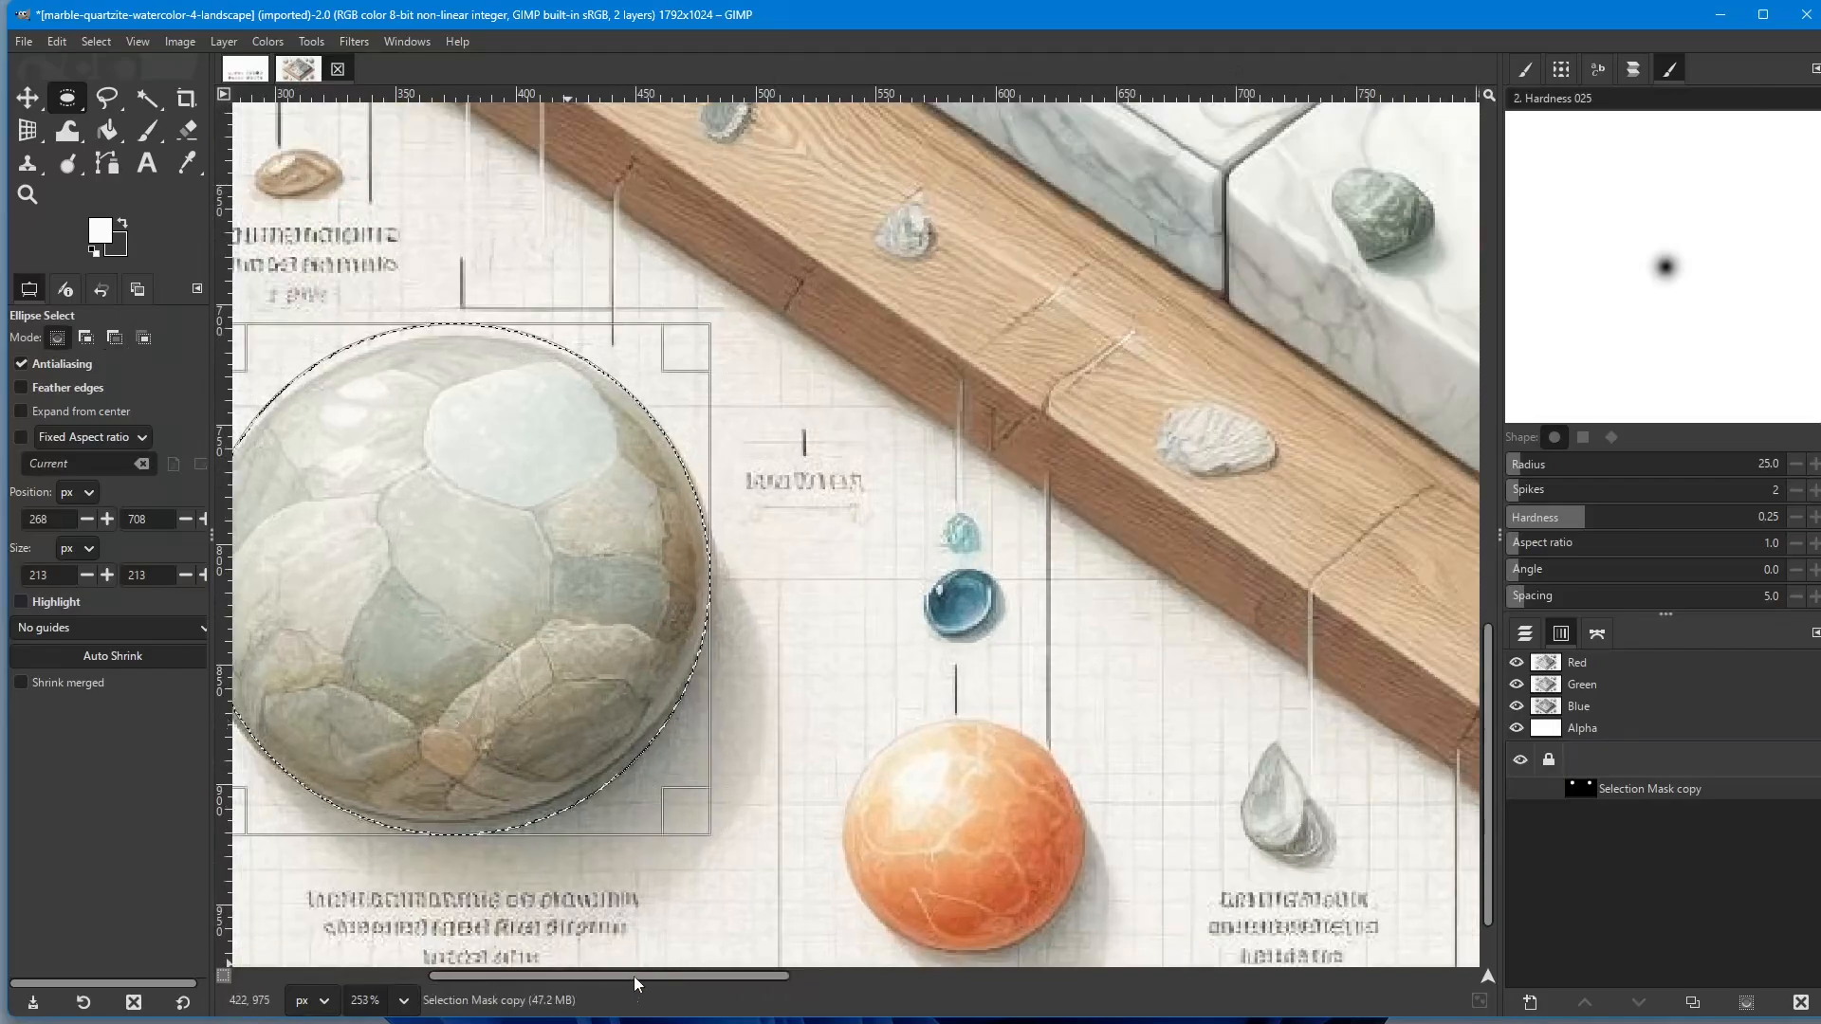
left_click_drag(634, 976, 572, 976)
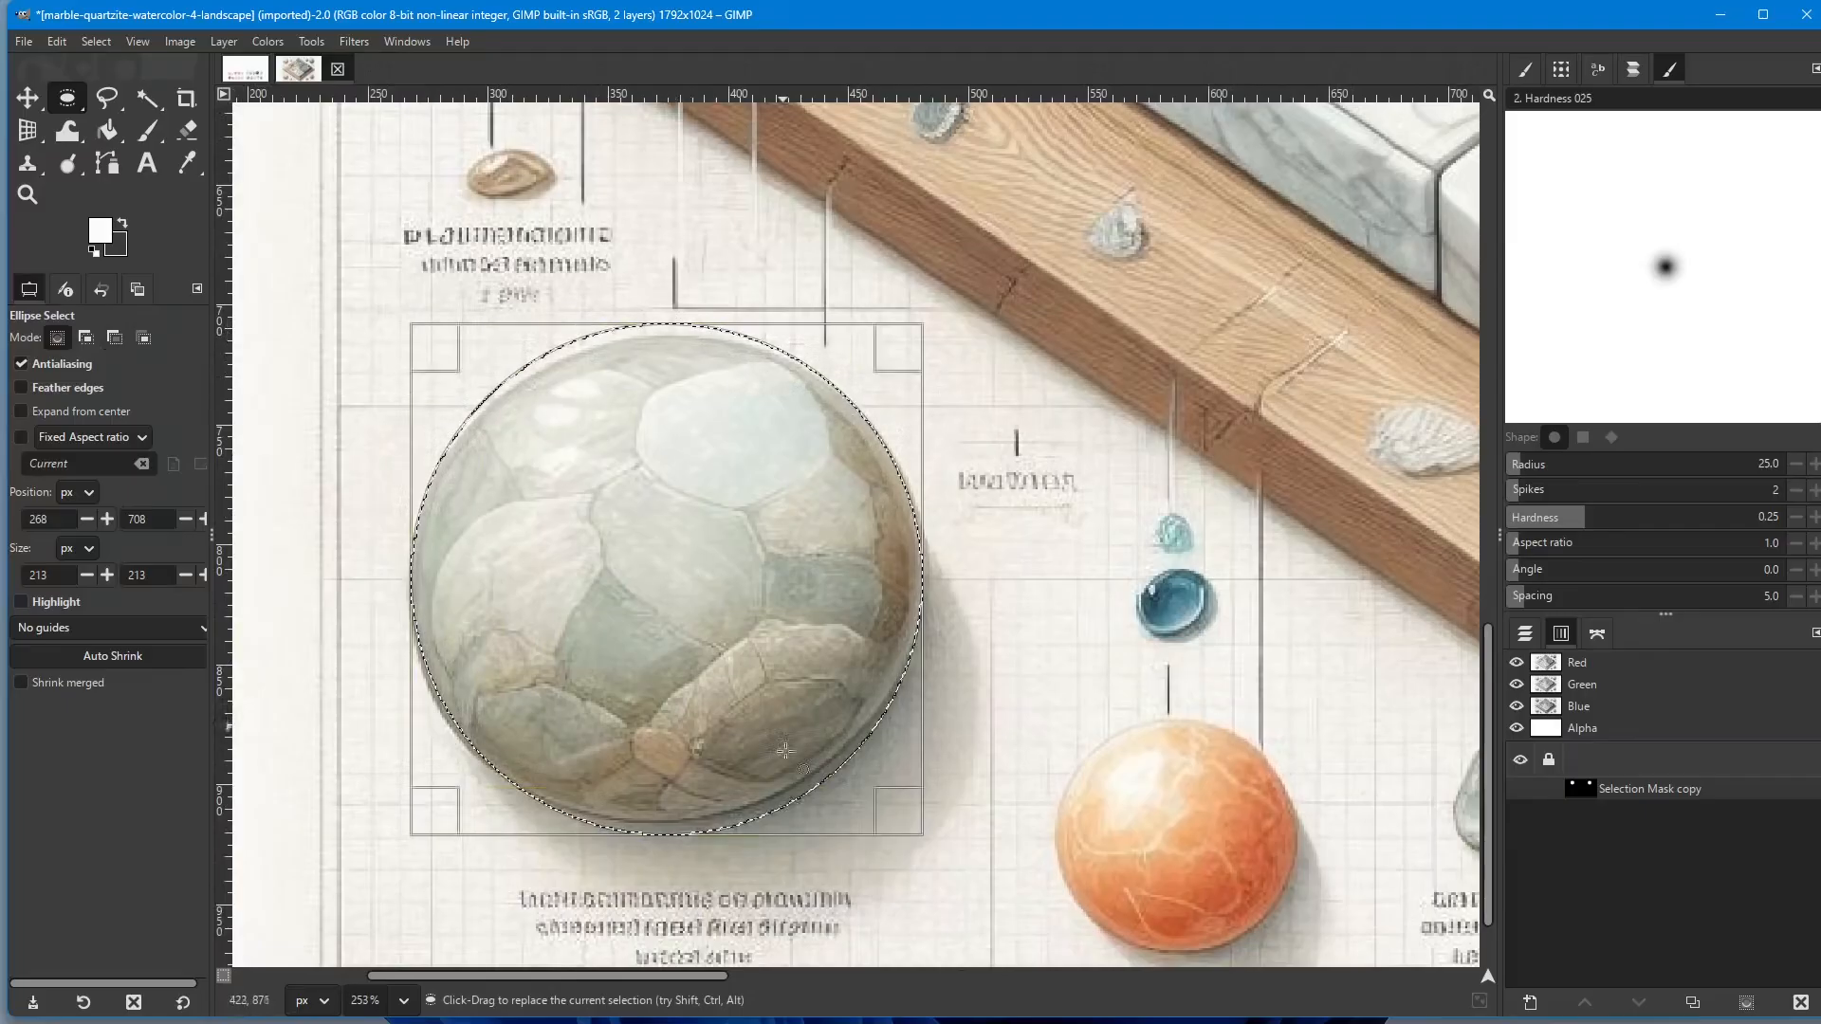
left_click_drag(718, 821, 718, 814)
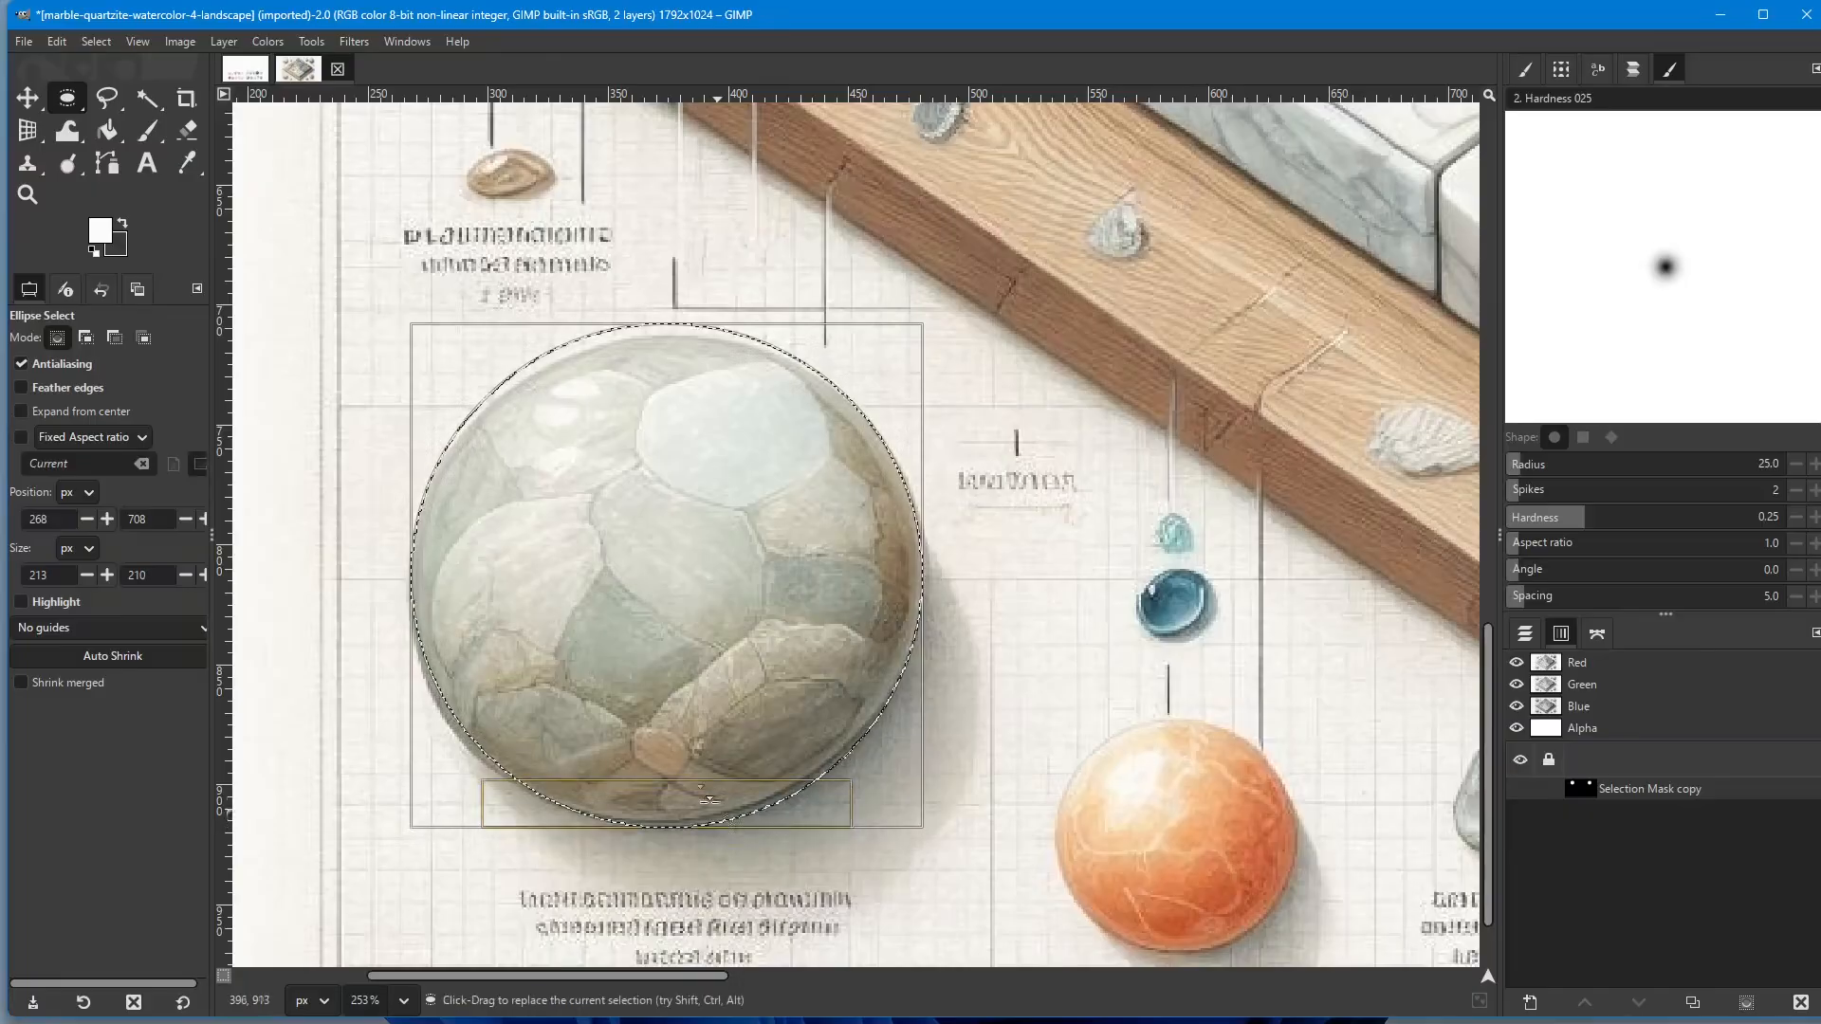
left_click_drag(433, 623, 430, 623)
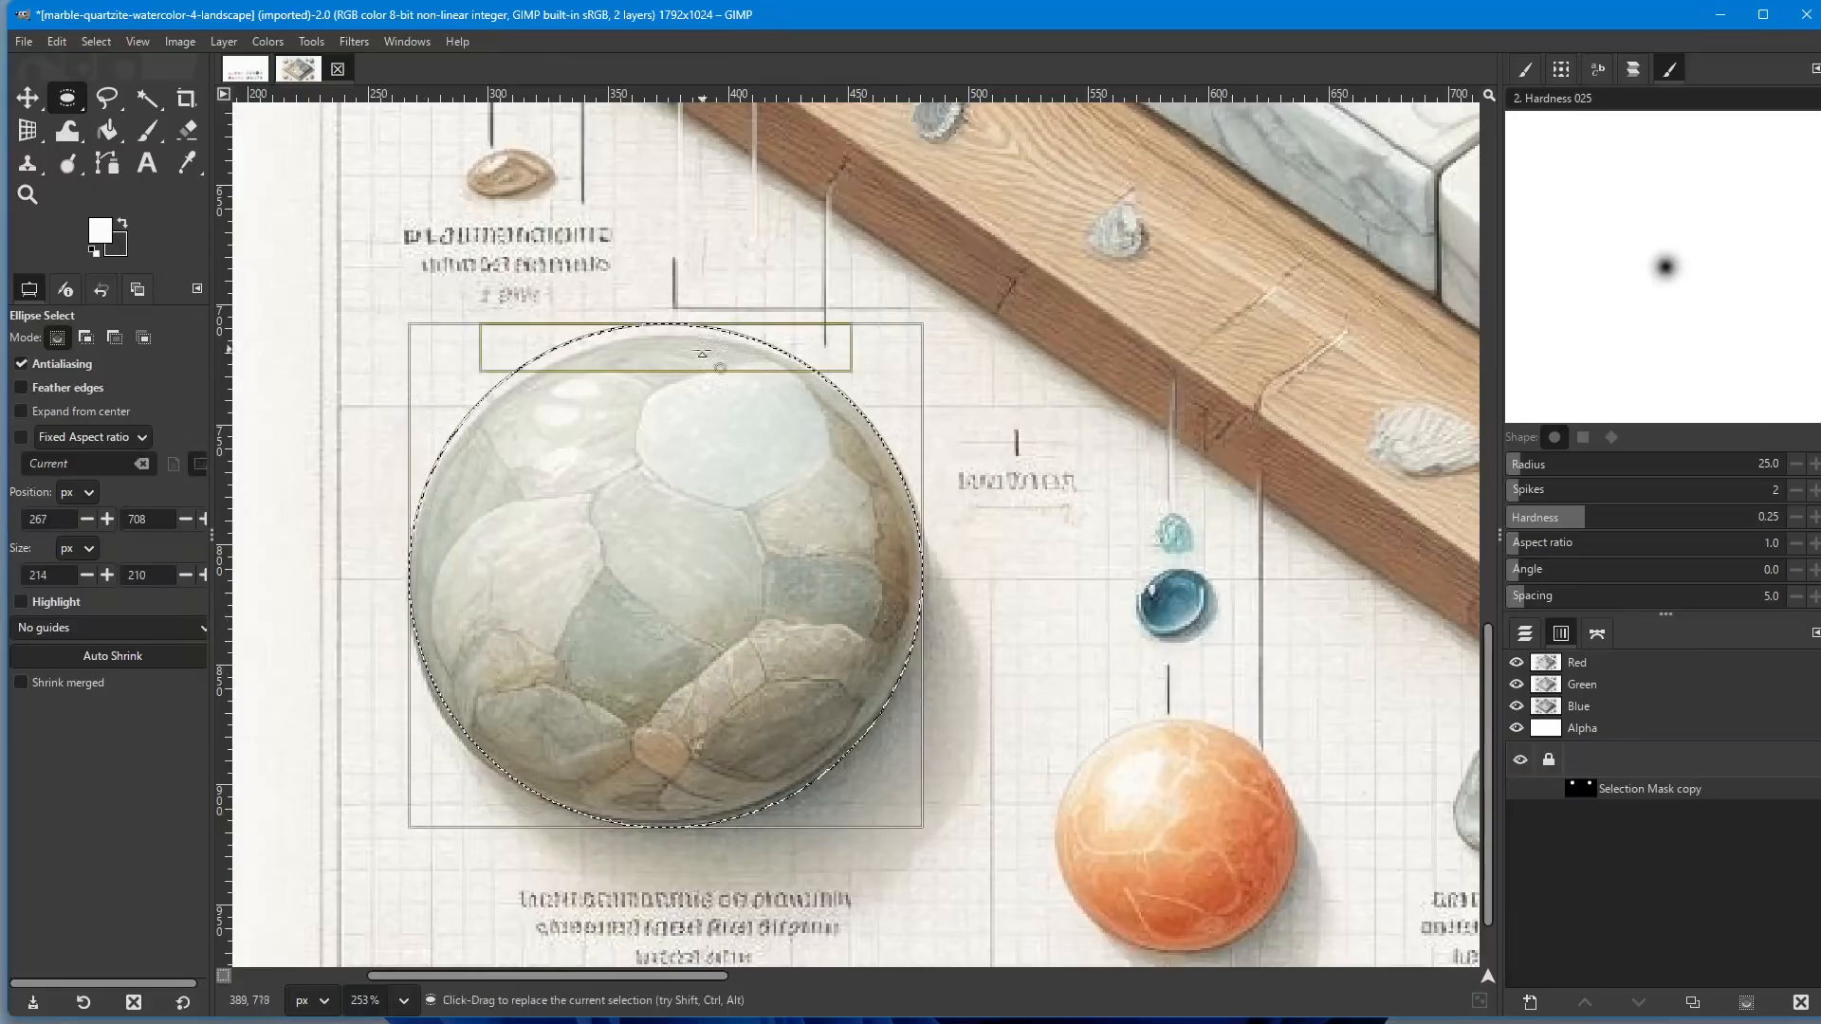
left_click_drag(697, 340, 697, 343)
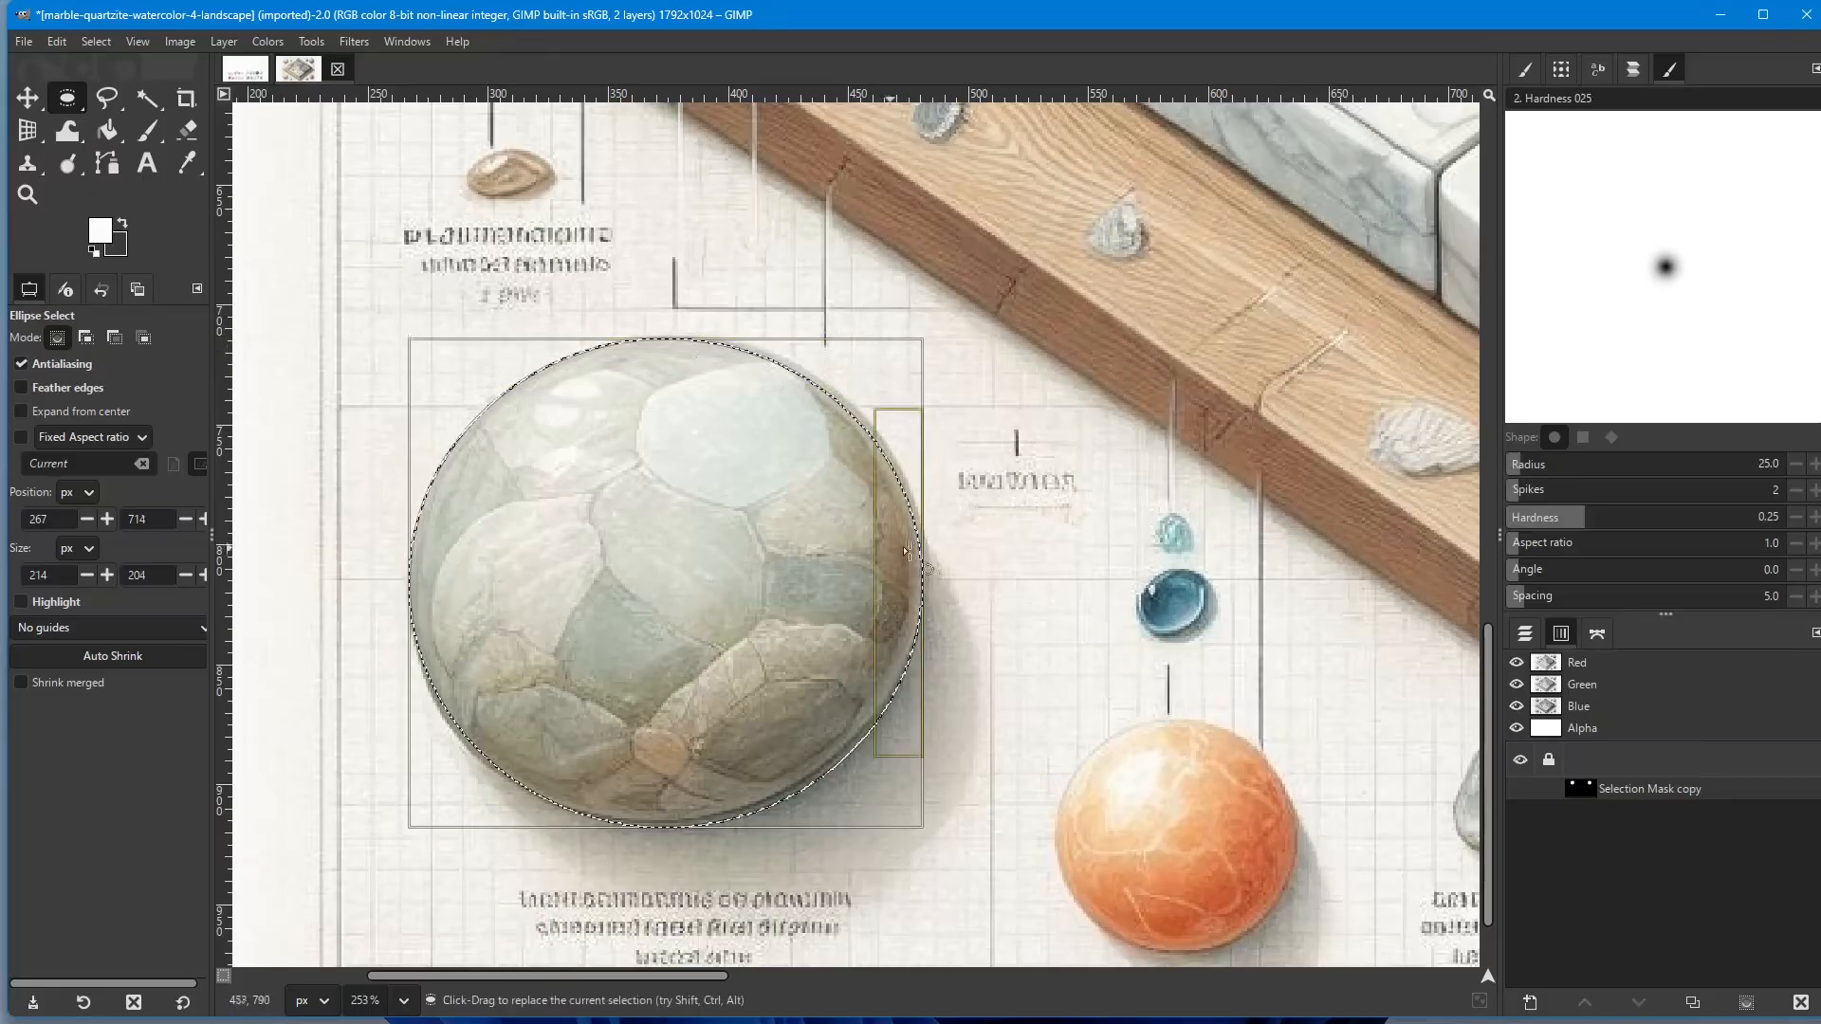
Step: Tighten the ellipse's lower edge around the pale green stone, making it 214 × 200 px, and confirm the selection
mouse_move(909, 569)
left_mouse_down()
mouse_move(932, 569)
mouse_move(907, 570)
left_mouse_up()
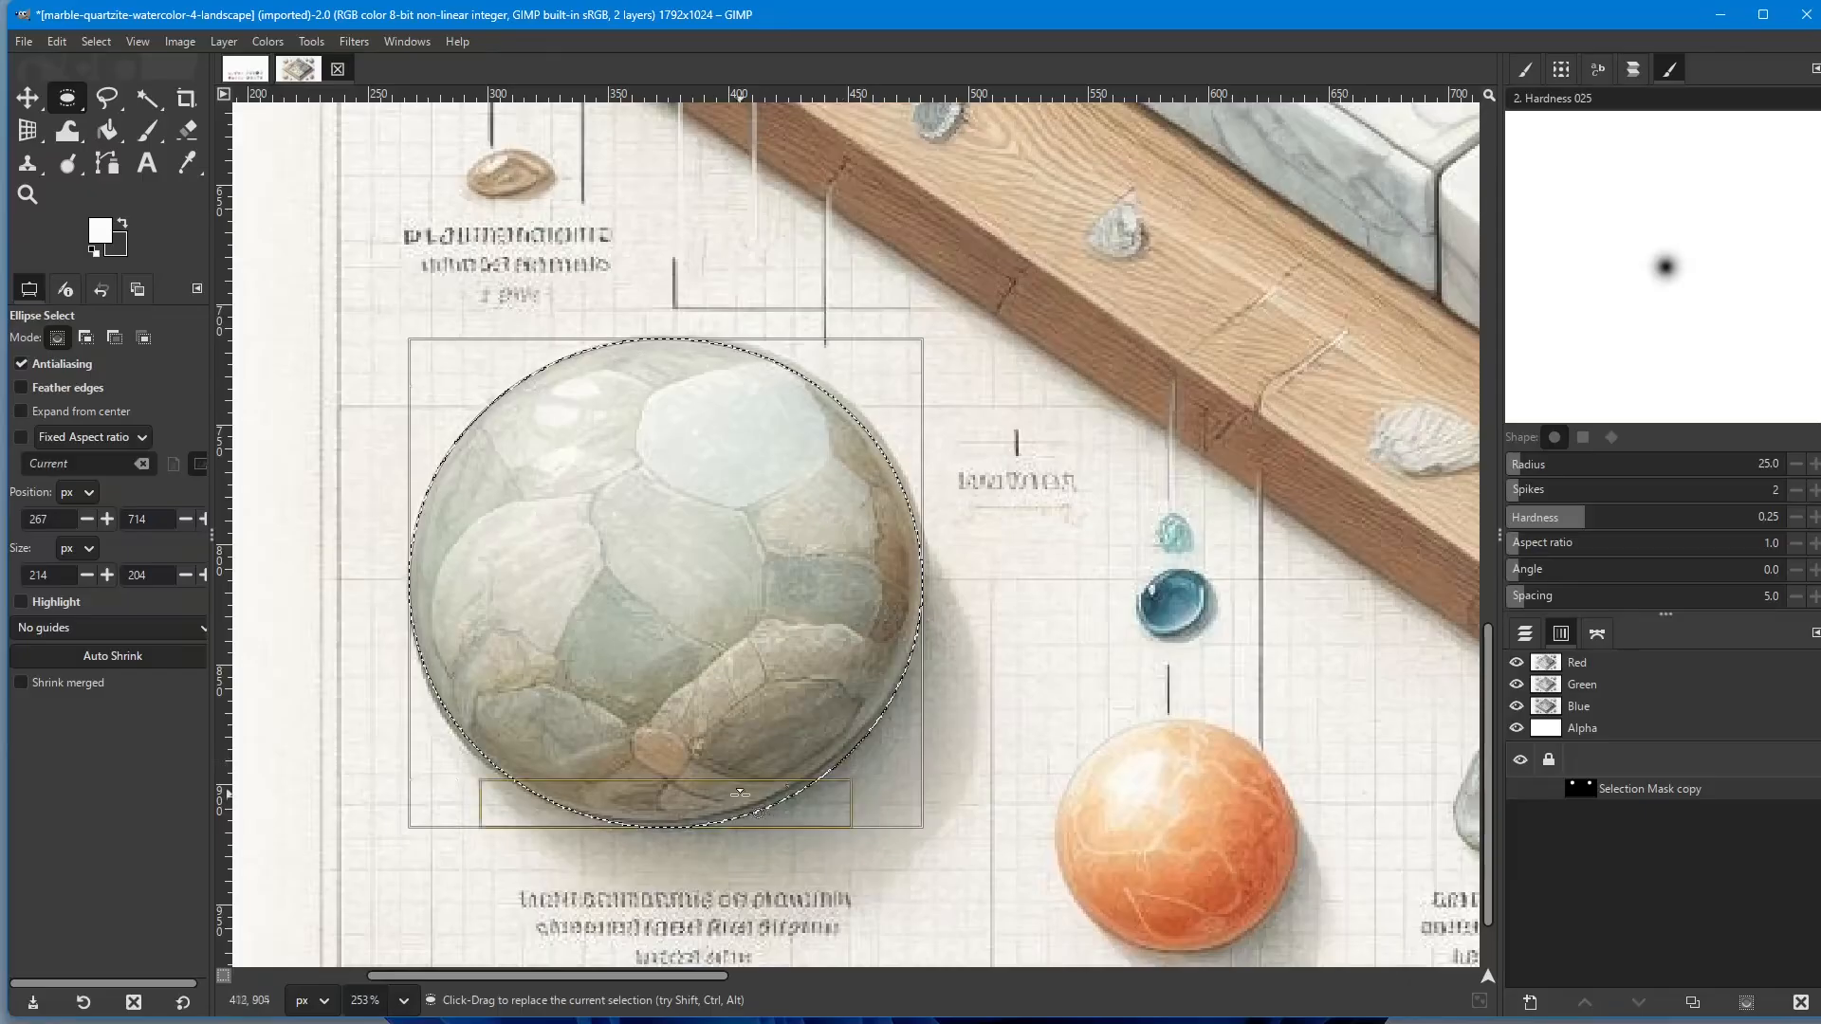
left_click_drag(806, 792, 803, 783)
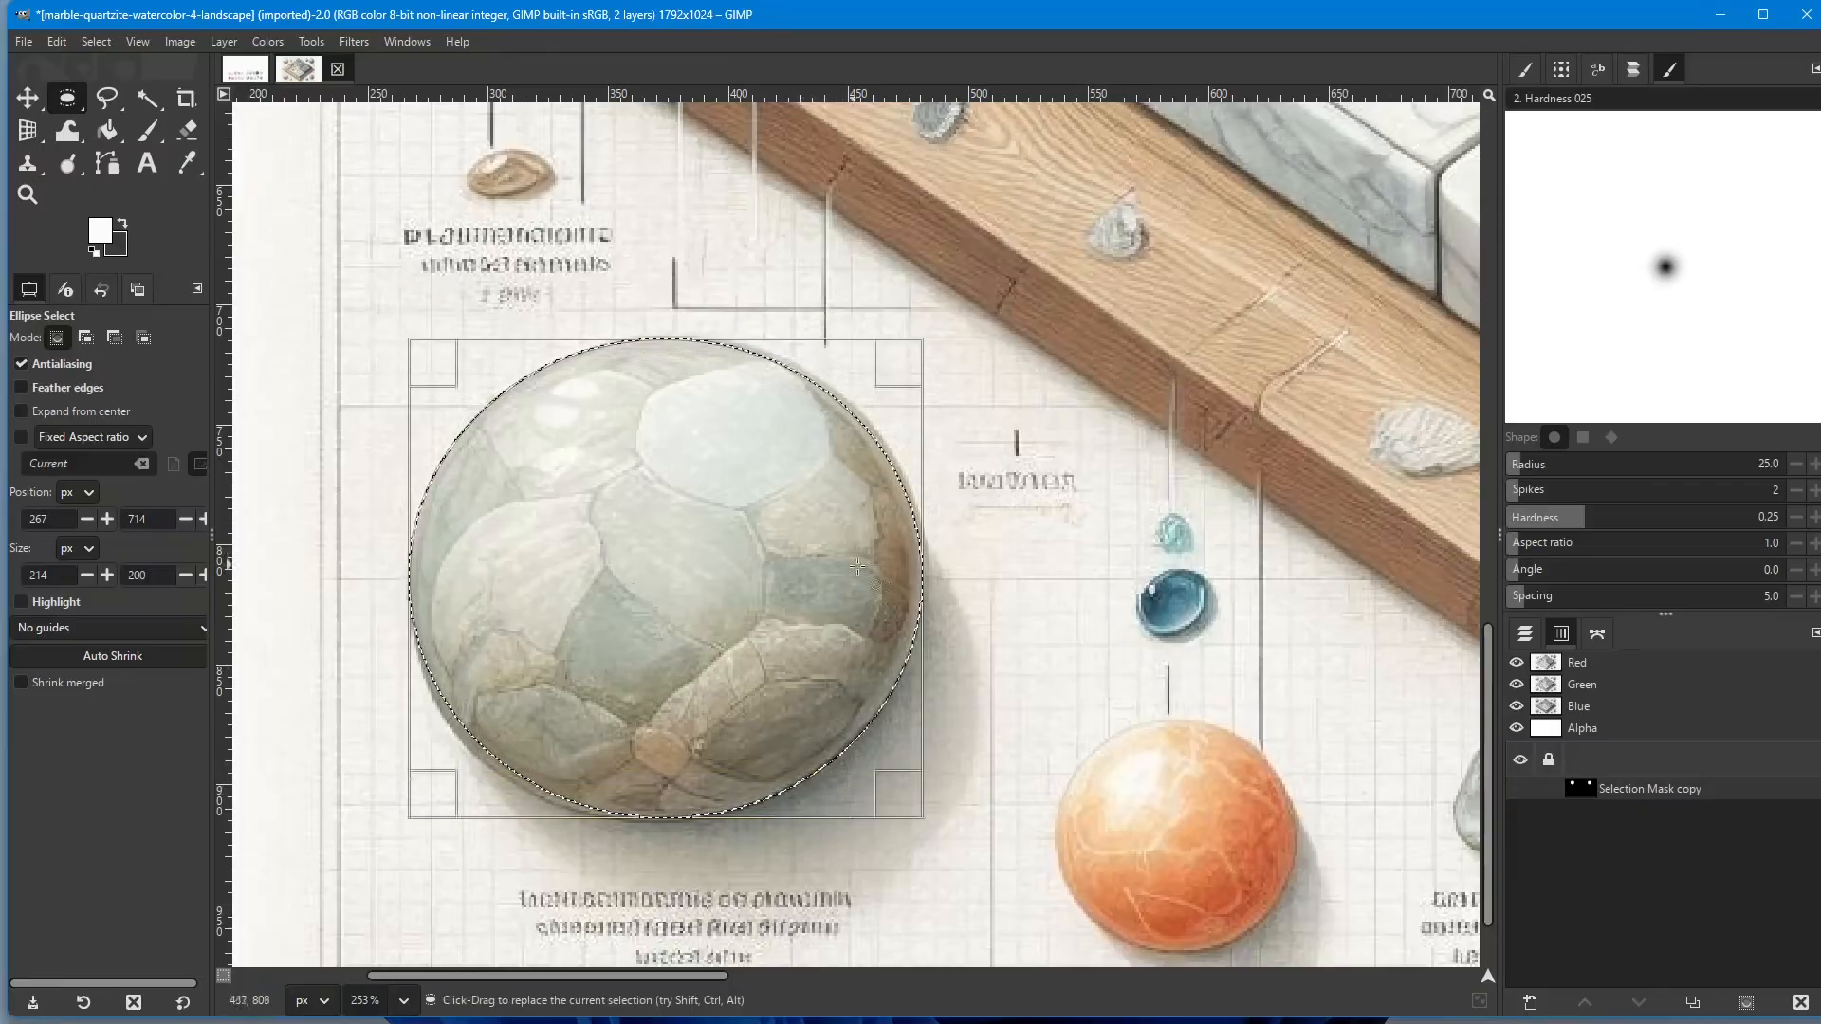
left_click_drag(894, 569, 895, 569)
key("Return")
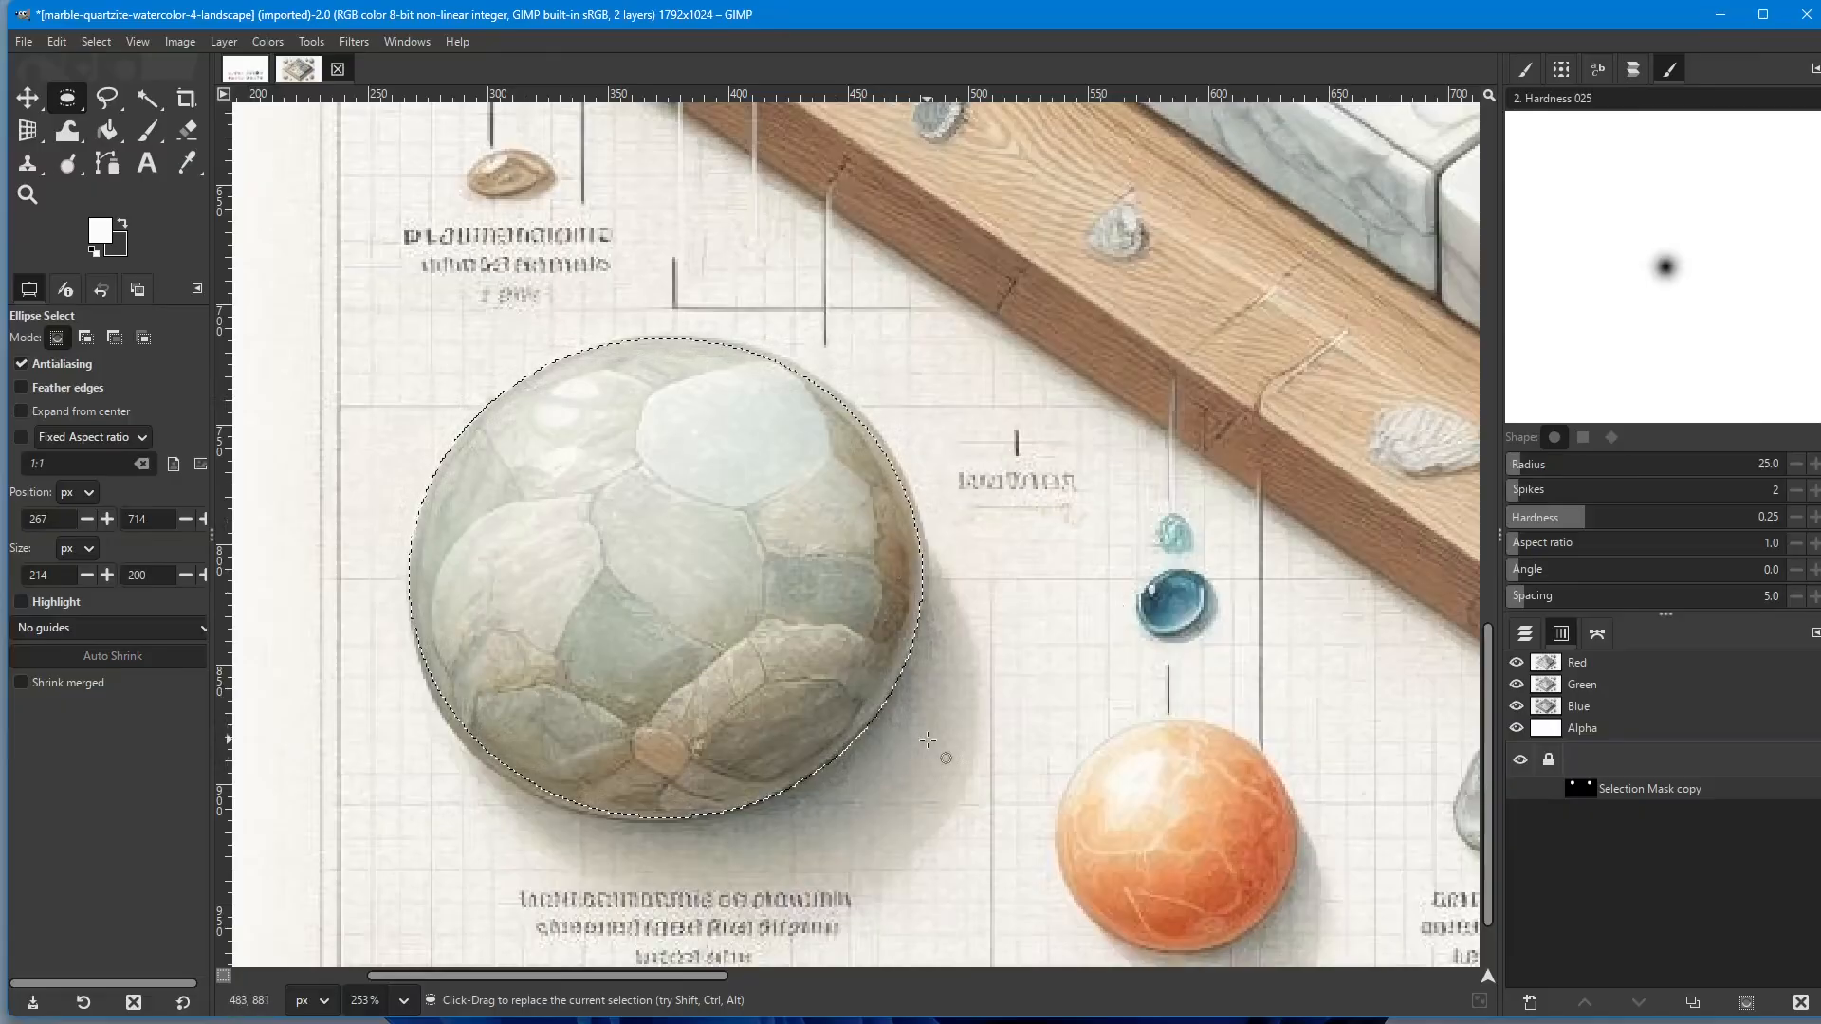
Step: Save the pale green stone's selection to a channel
scroll(800, 701, "down", 1, "ctrl")
scroll(799, 701, "down", 1, "ctrl")
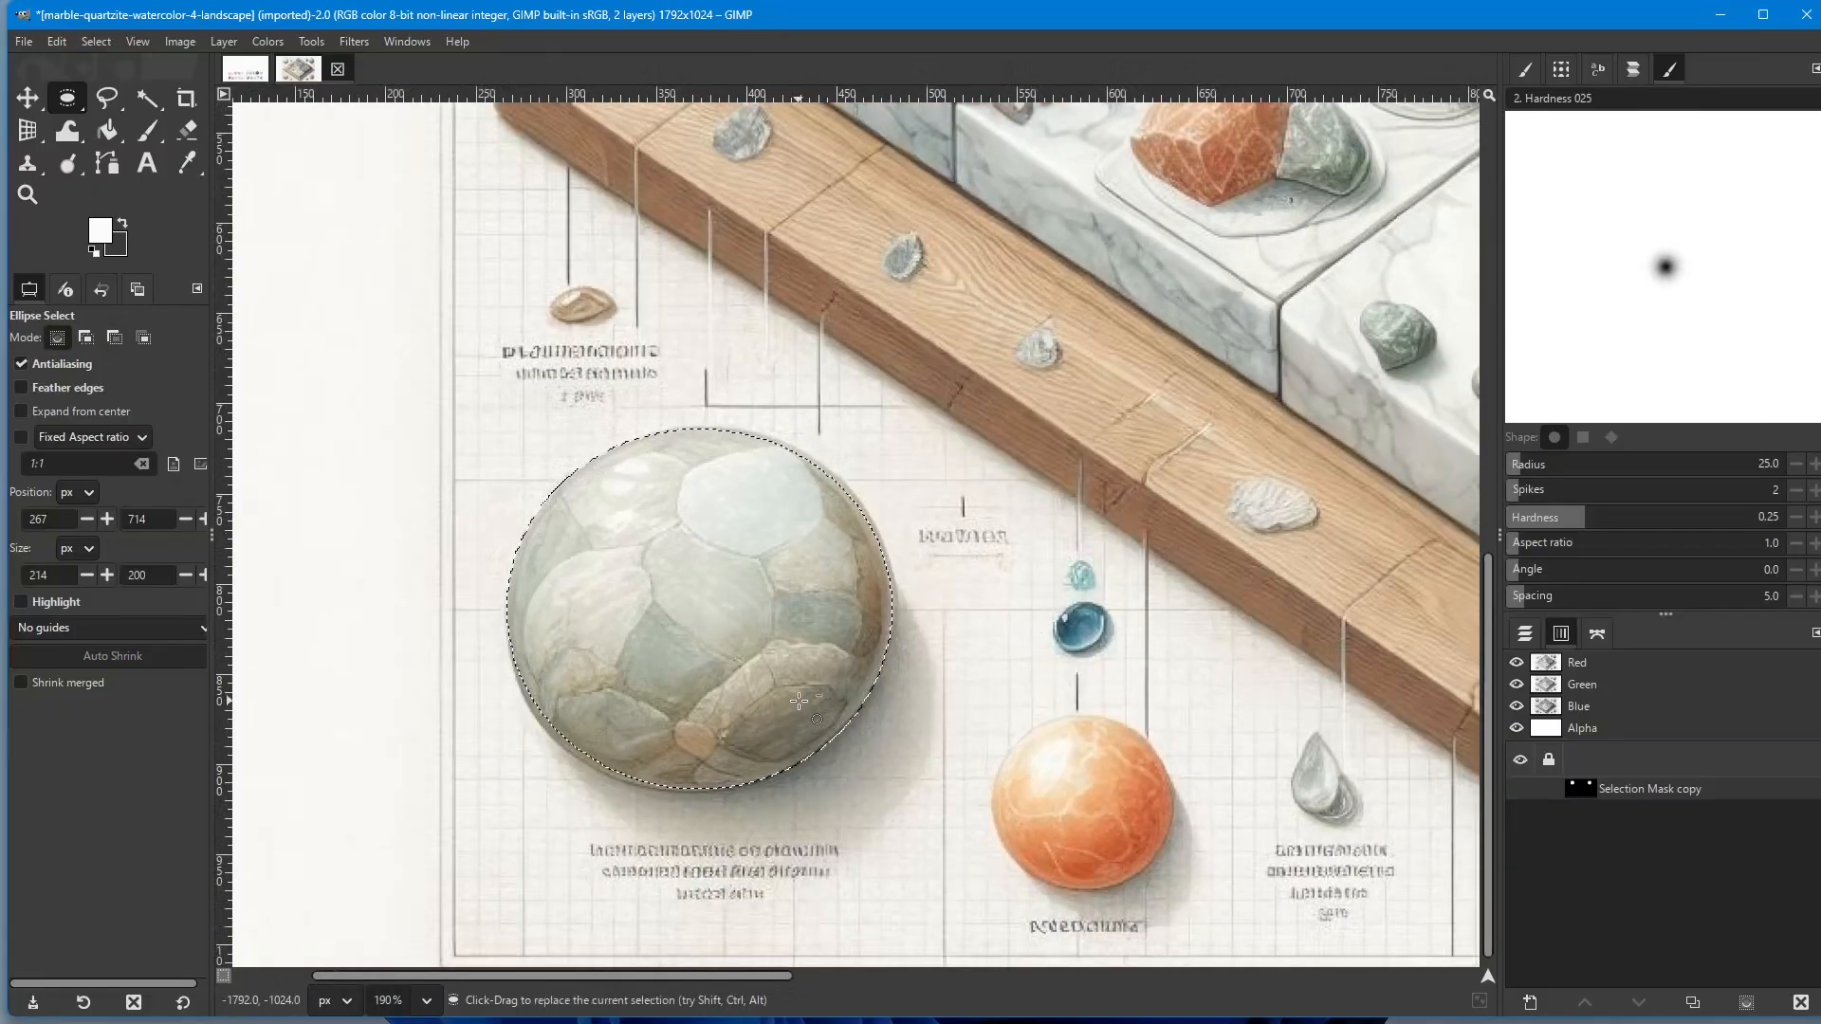
scroll(800, 701, "down", 1, "ctrl")
left_click_drag(769, 978, 880, 976)
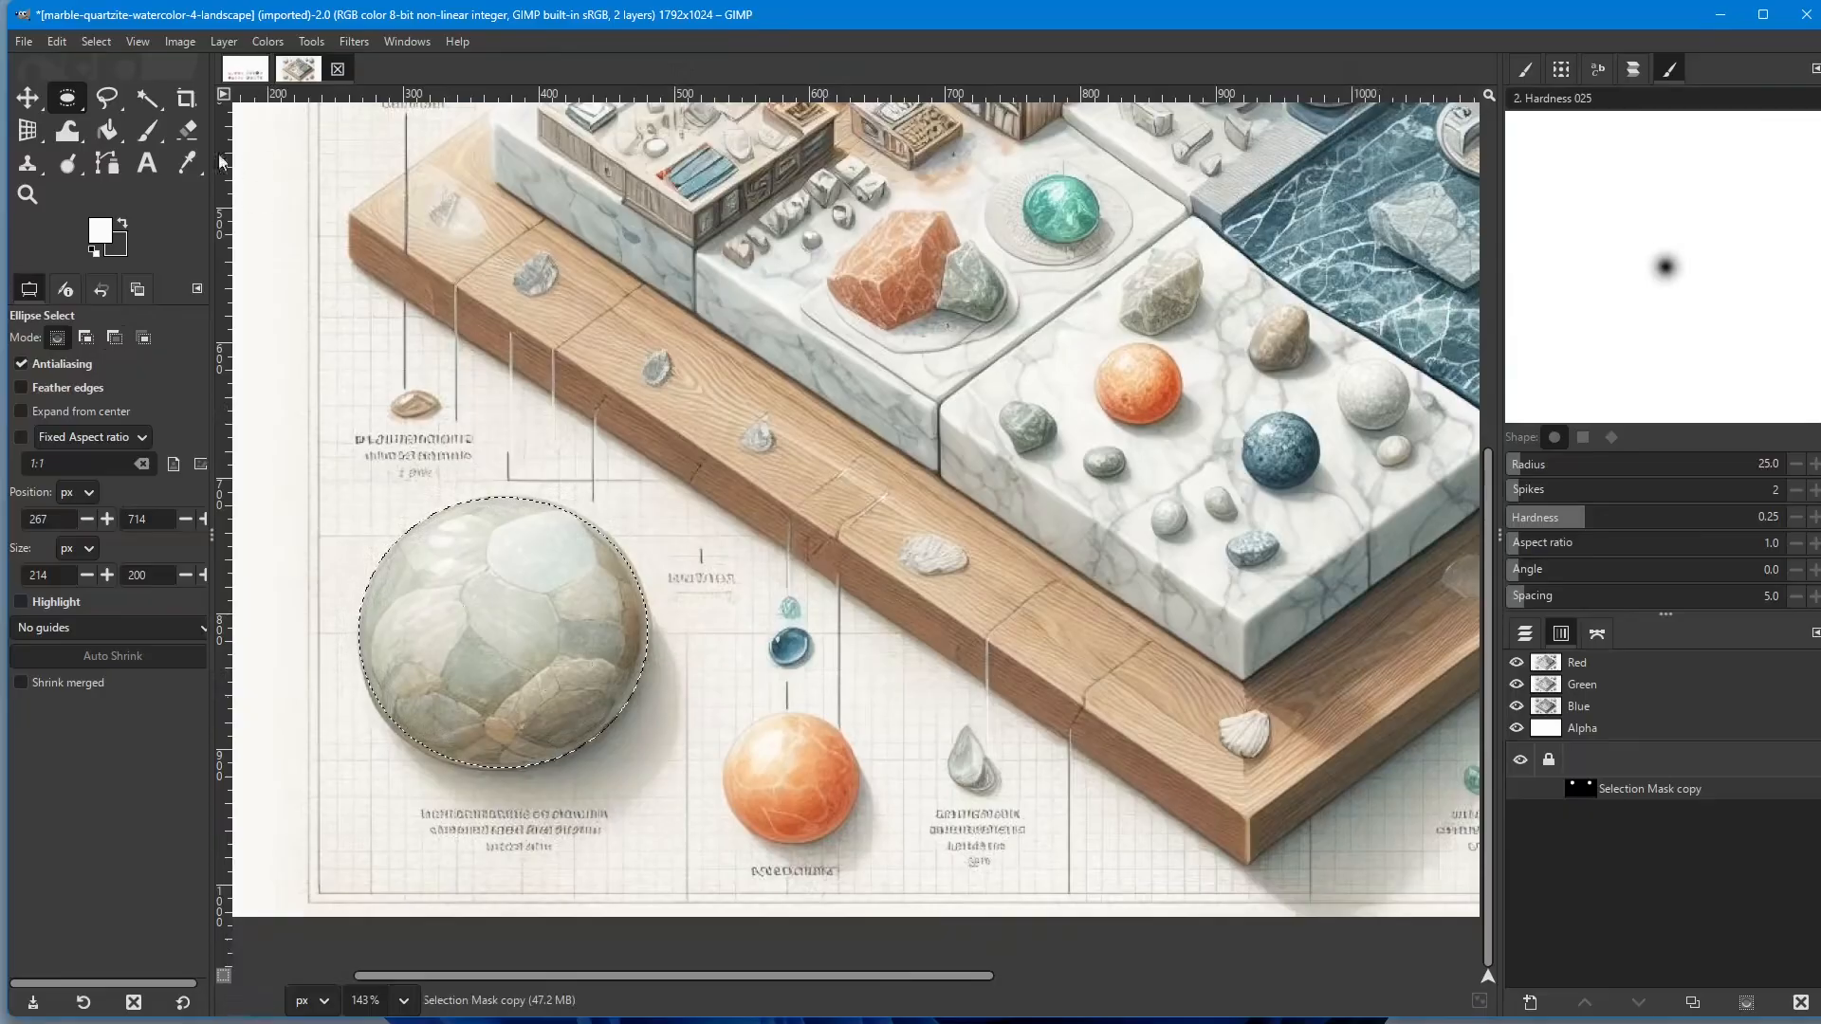
left_click(99, 41)
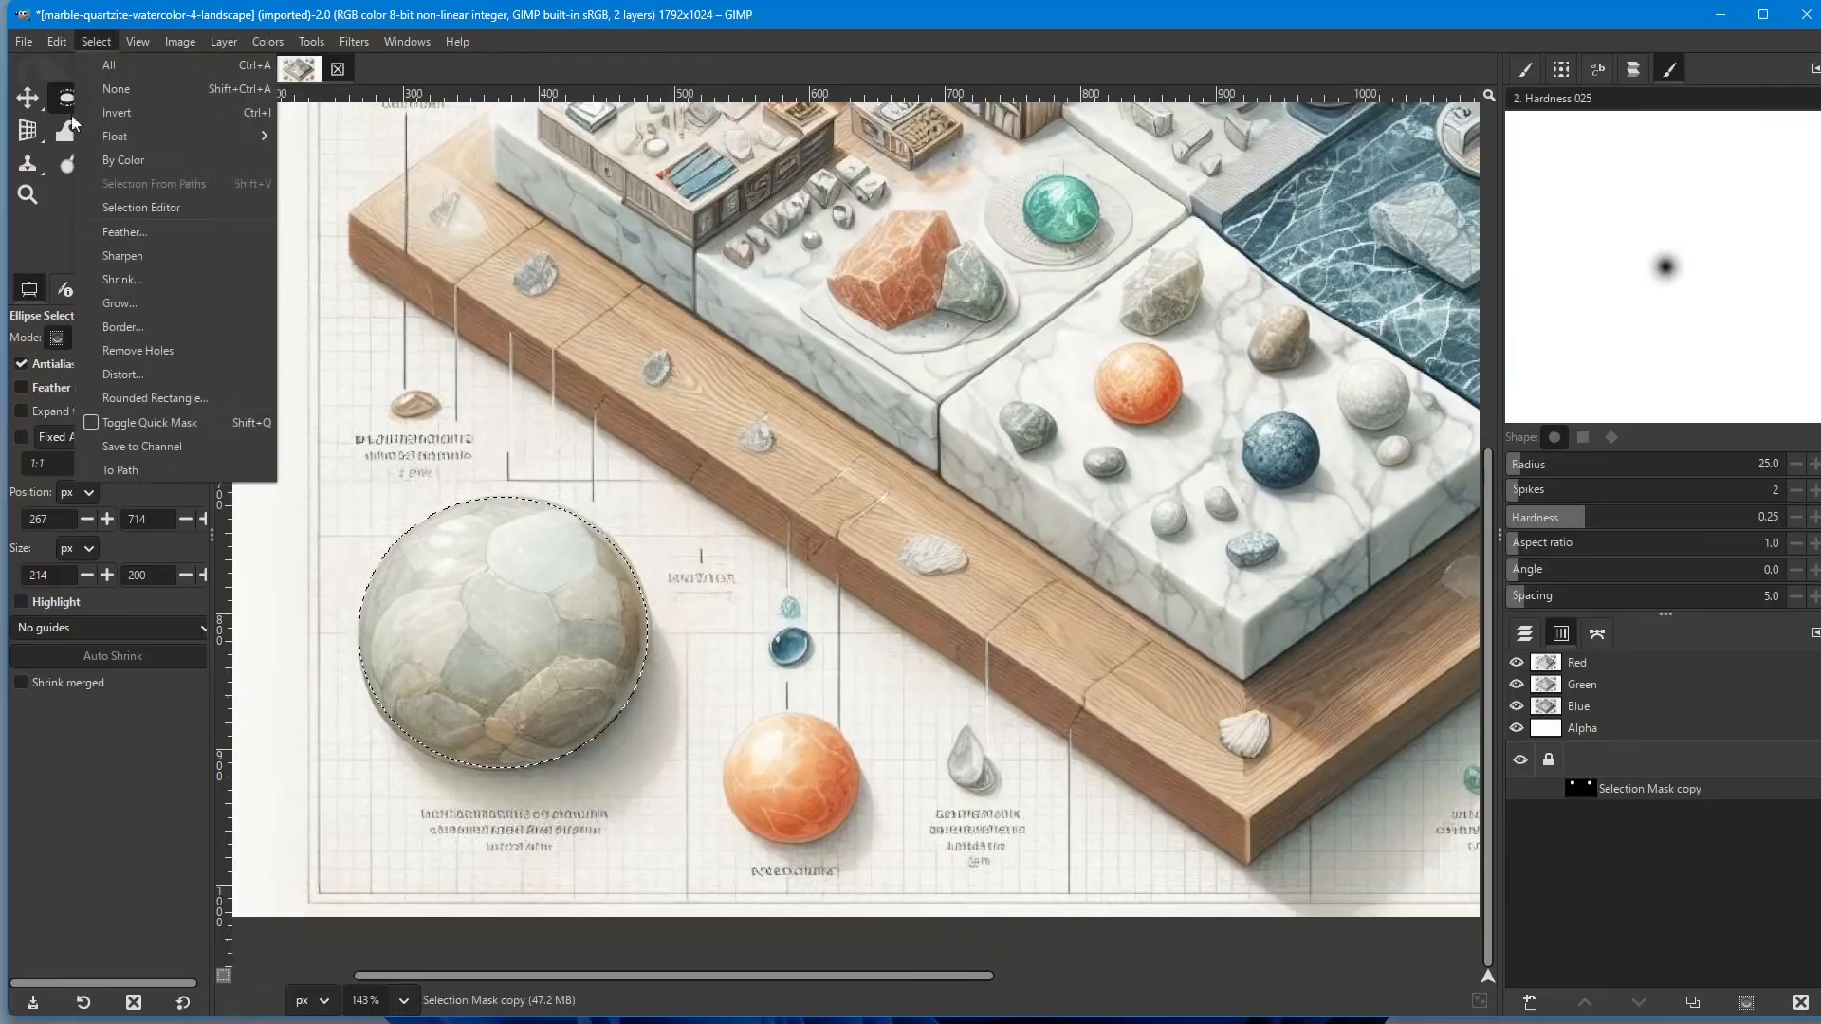
left_click(130, 448)
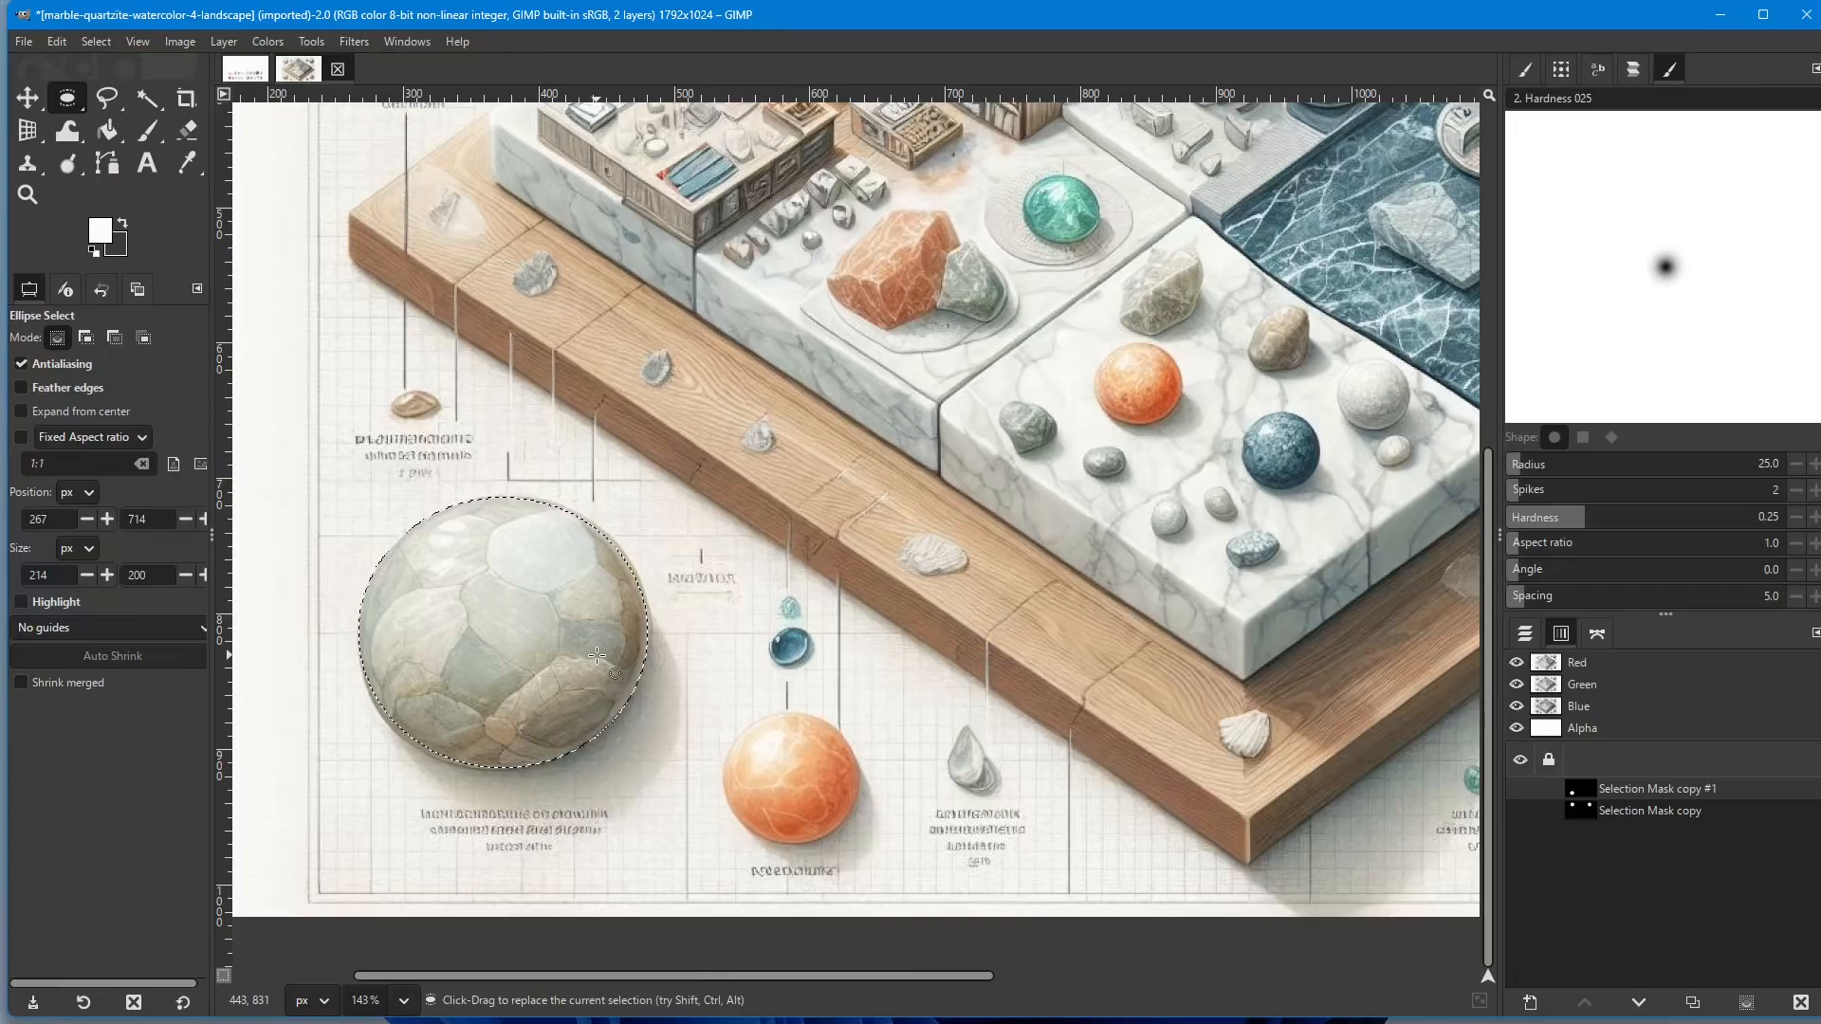
Step: Clear the selection and draw an Ellipse Select selection of about 166 × 165 px from the center of the large gray stone
key("ctrl")
key("ctrl+shift+a")
left_click_drag(1227, 634, 461, 678)
left_click_drag(1349, 659, 964, 617)
key("ctrl")
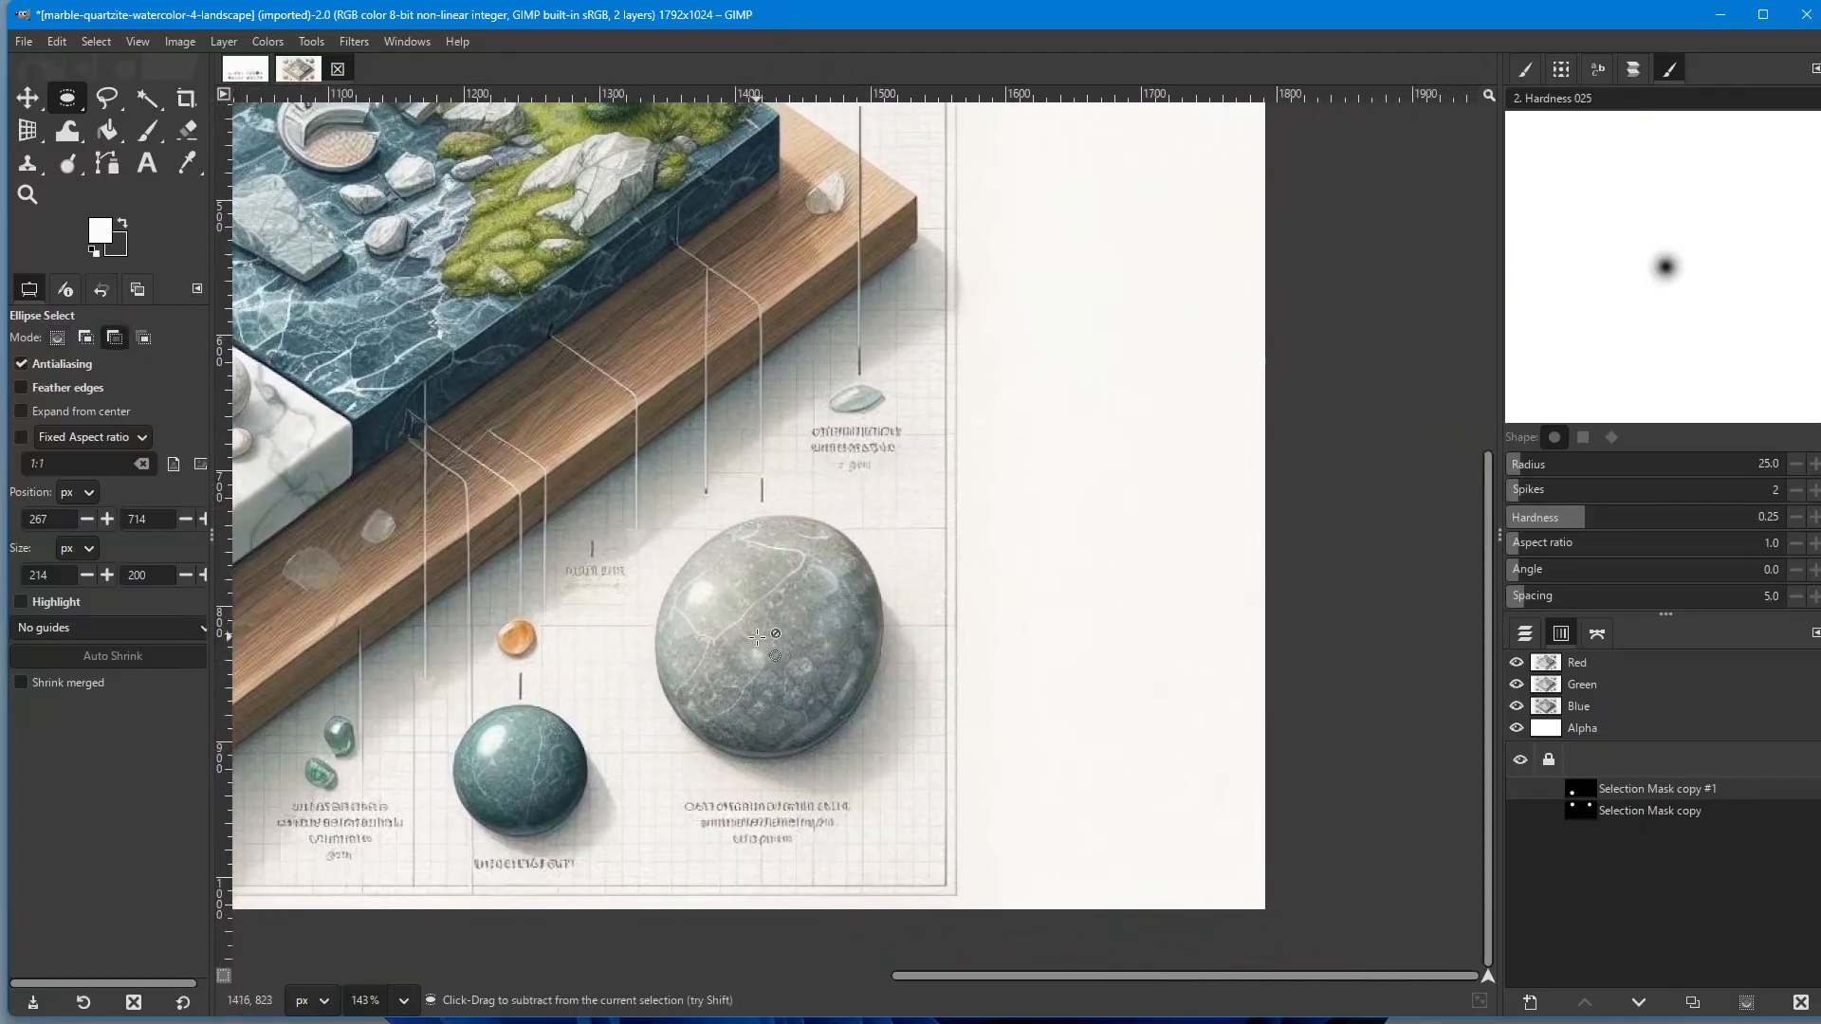
scroll(758, 636, "up", 2)
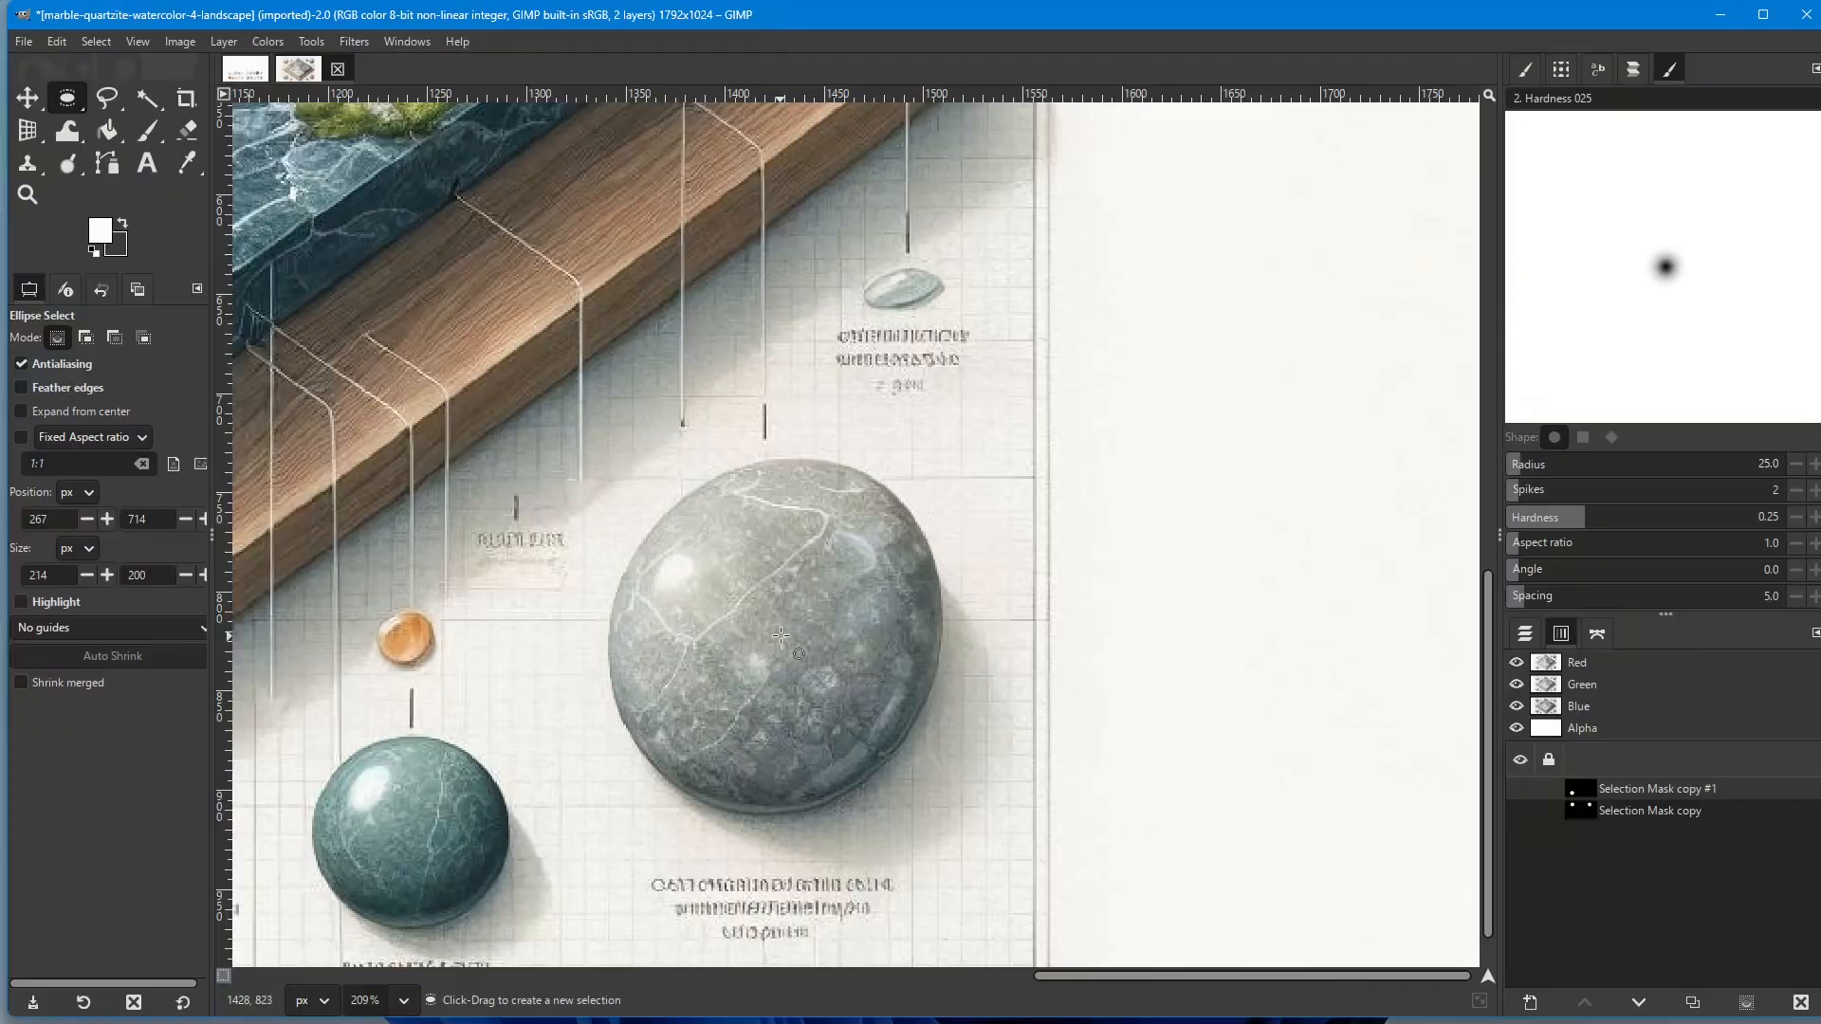
left_click_drag(780, 633, 779, 632)
left_click_drag(780, 633, 898, 797)
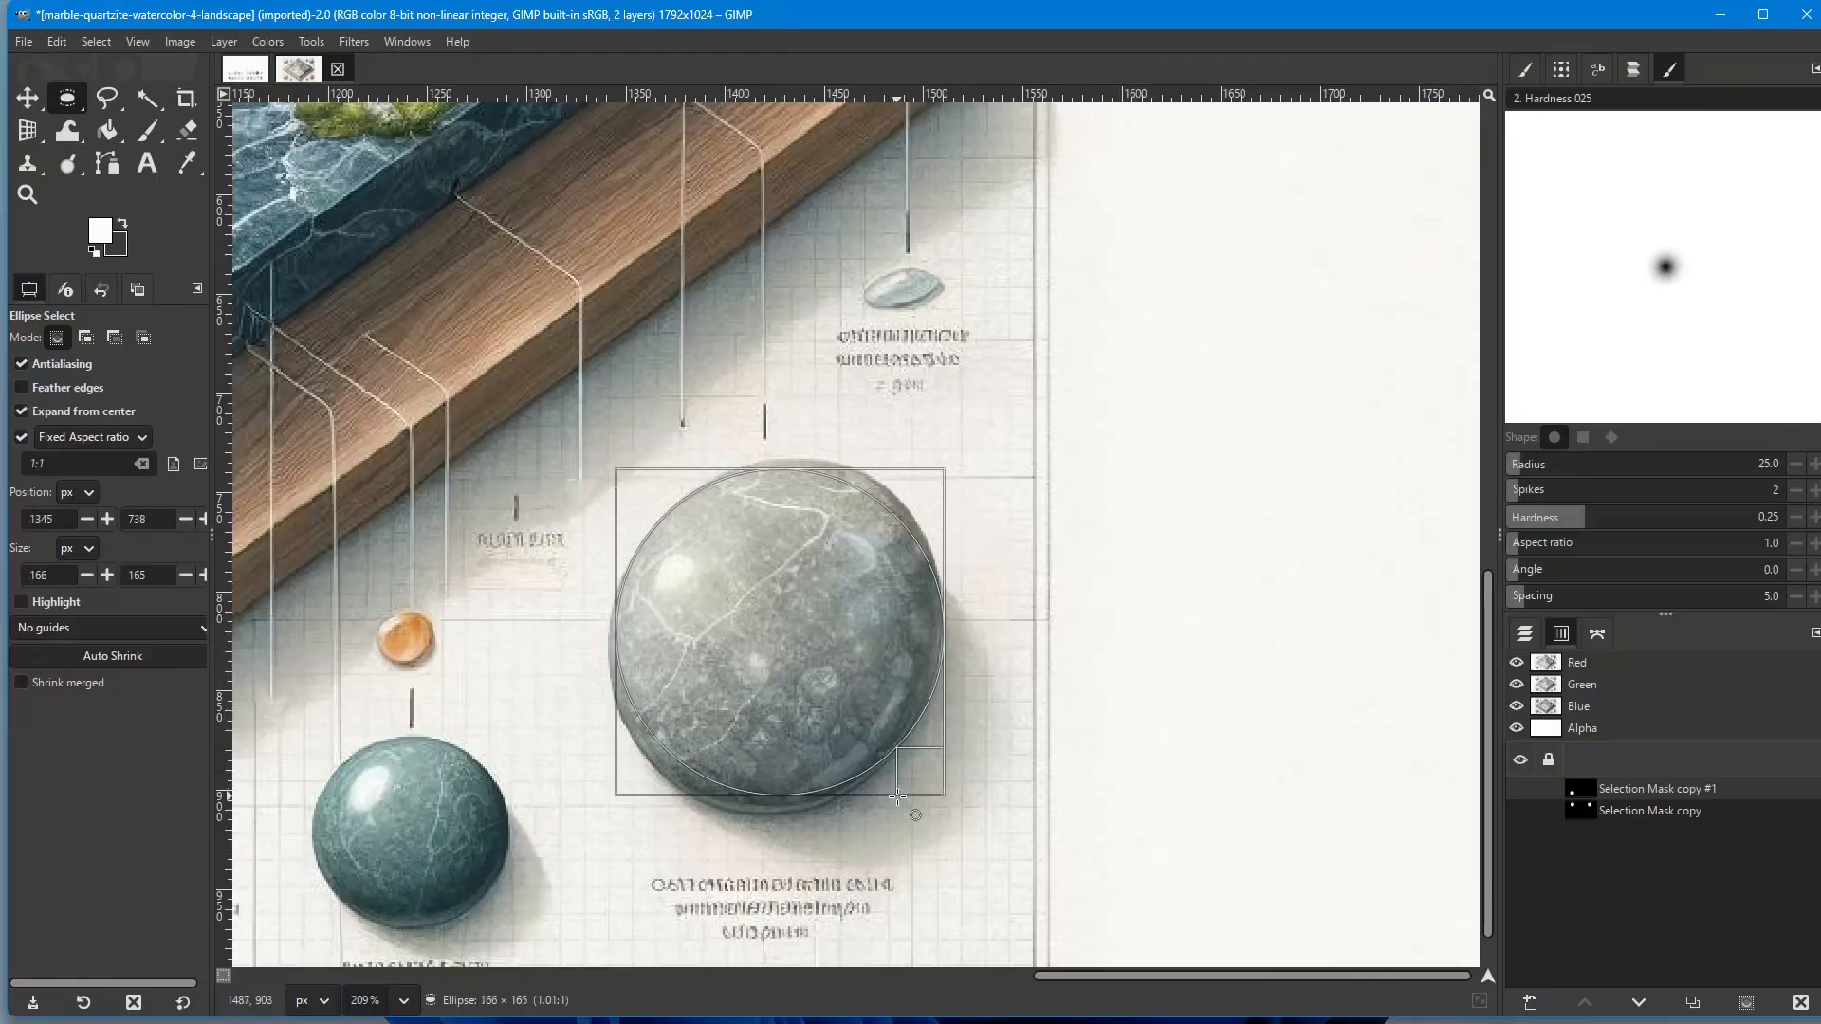
left_click_drag(898, 797, 897, 797)
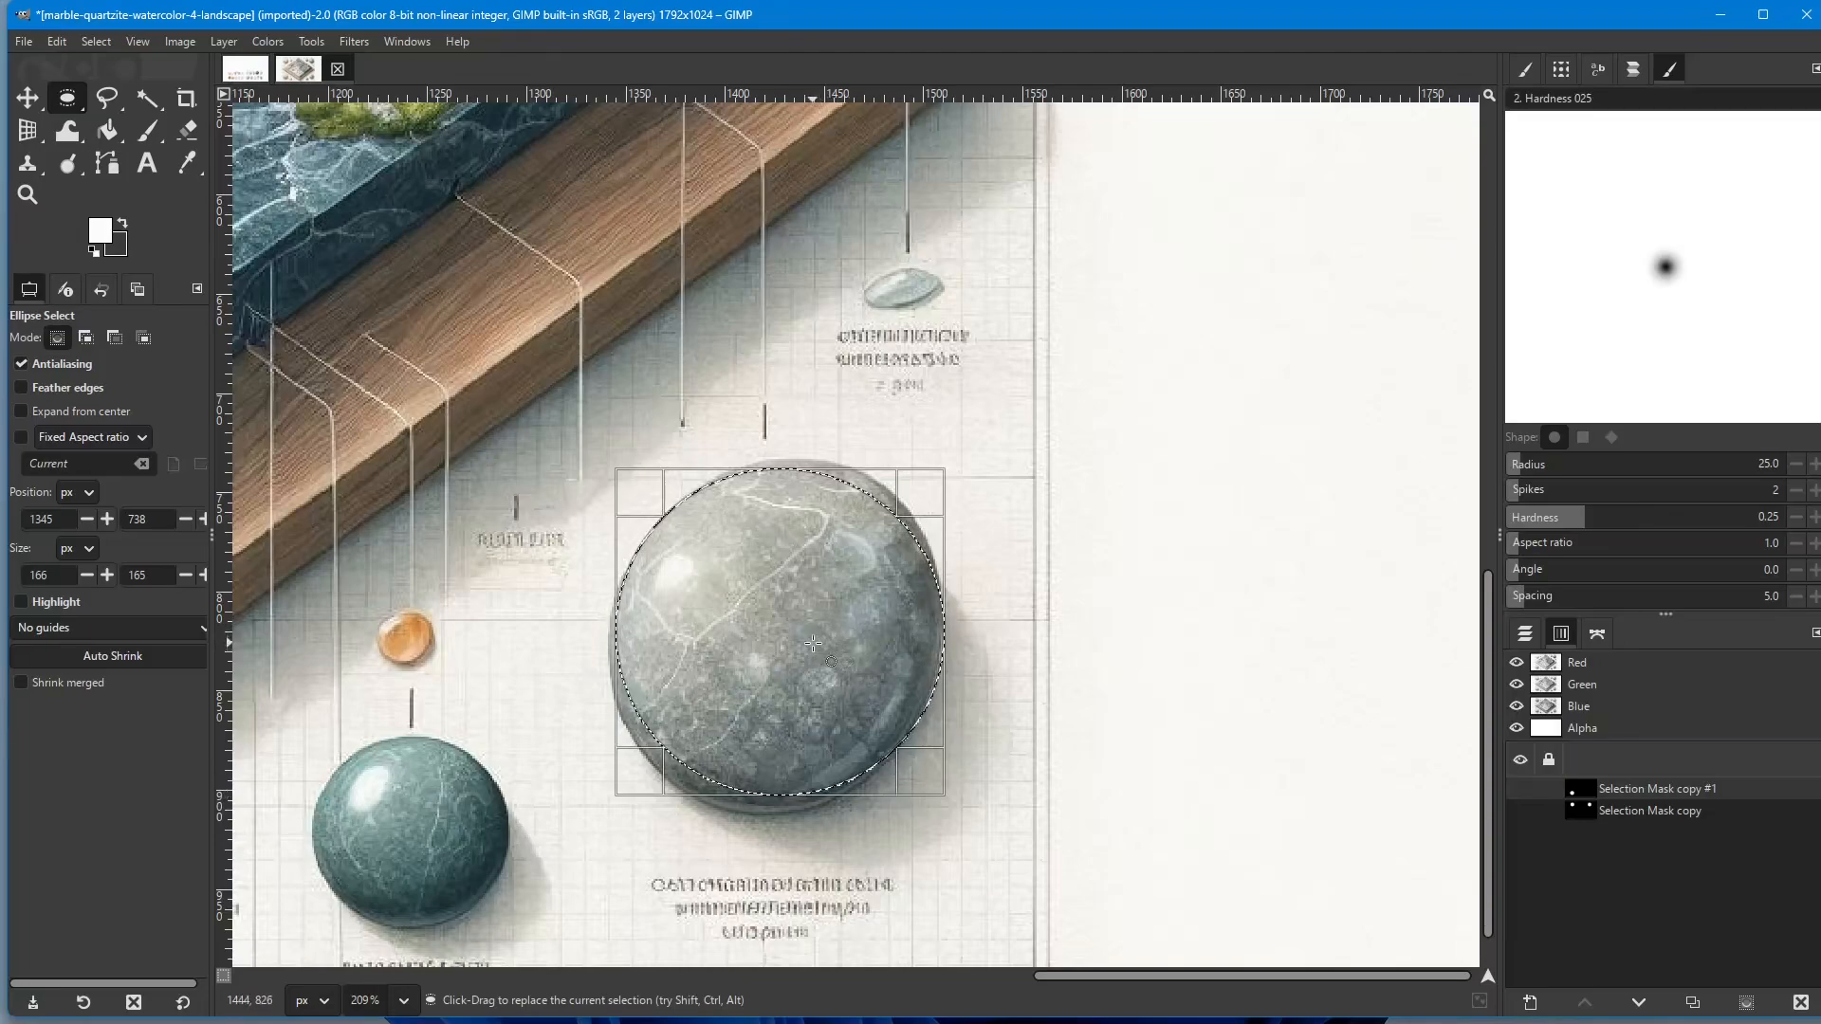
Step: Move the ellipse over the gray stone to position 1343, 740 and confirm it
left_click_drag(812, 644, 804, 644)
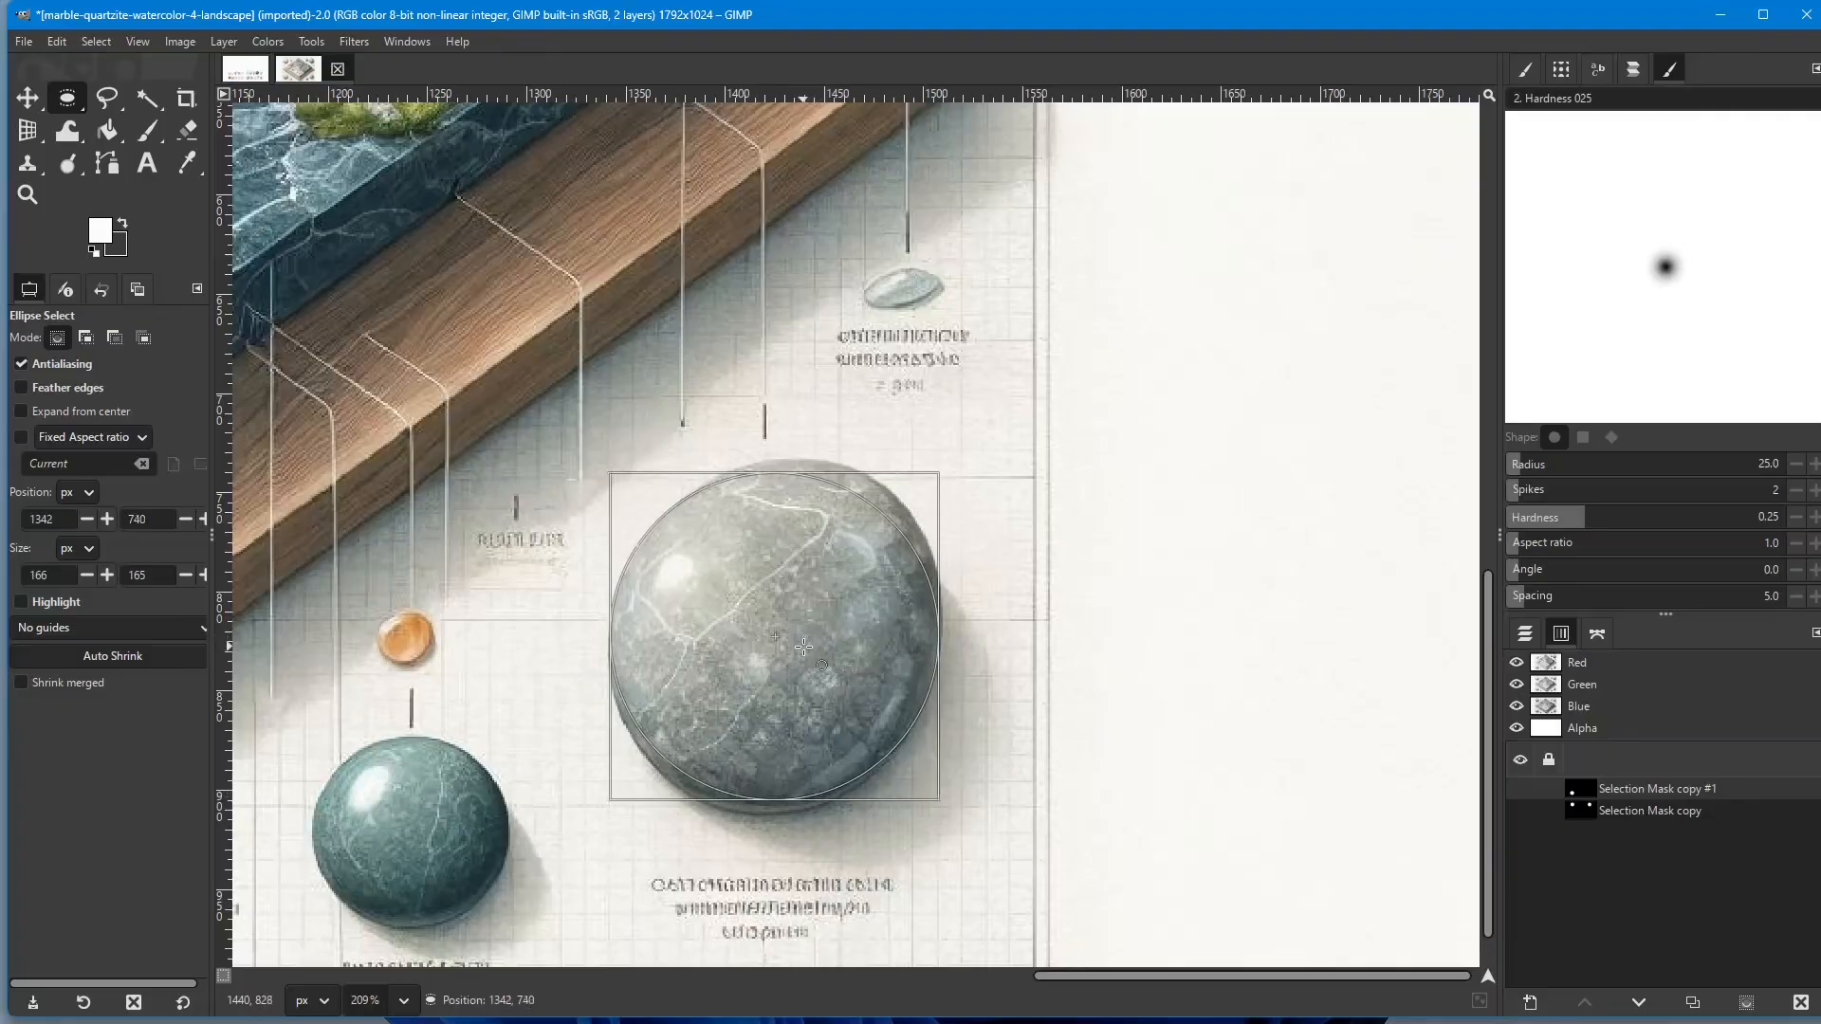
left_click_drag(806, 646, 806, 646)
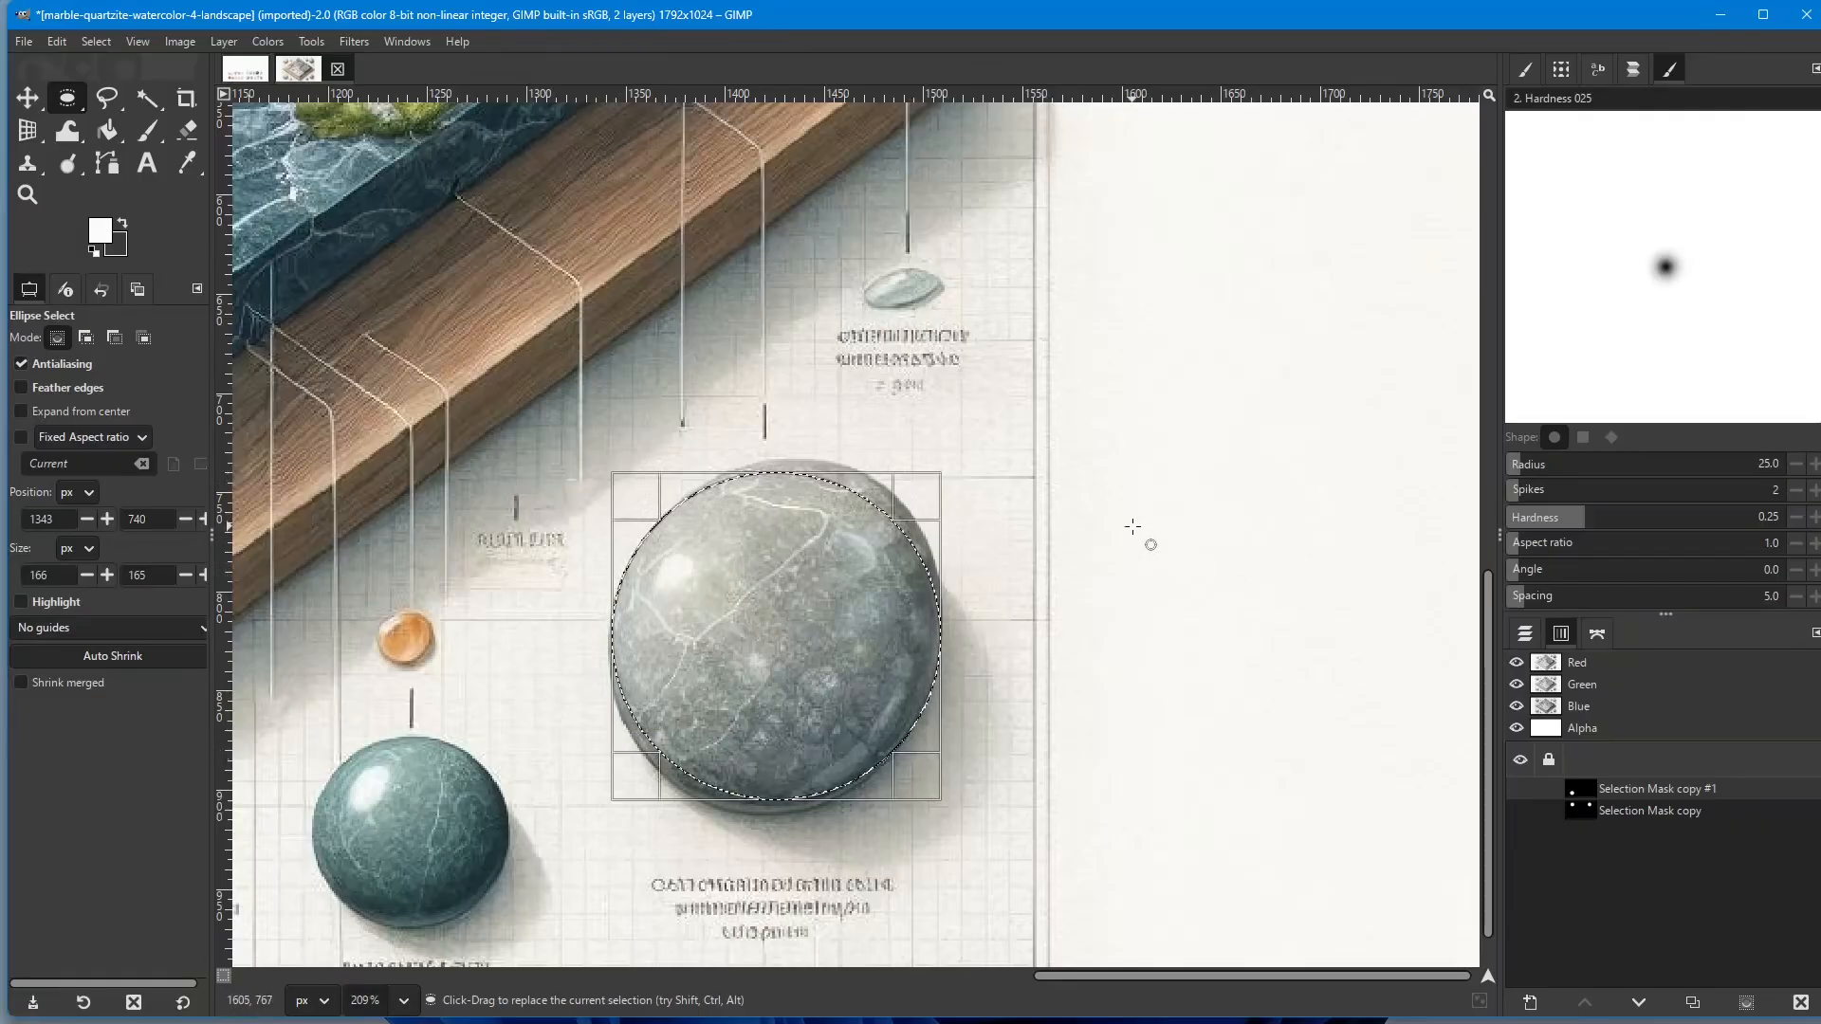
key("Return")
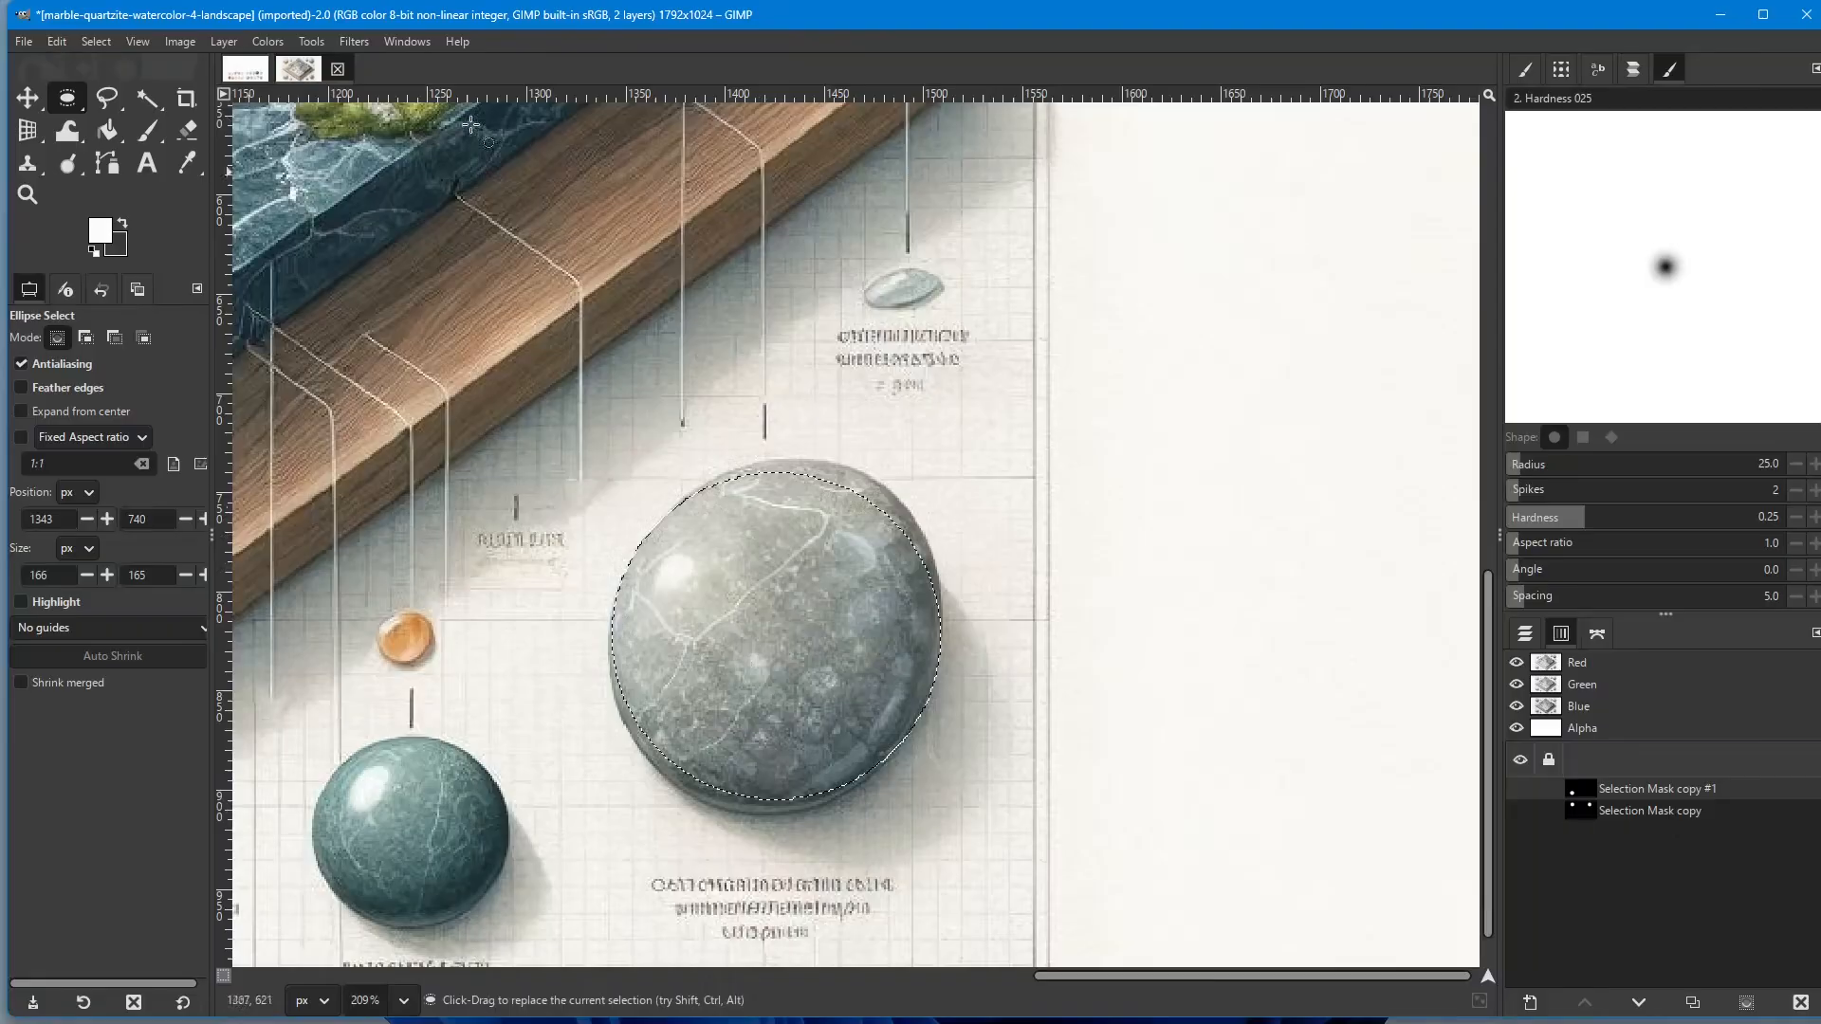
Step: Save the gray stone's selection to a channel and clear the selection
left_click(95, 42)
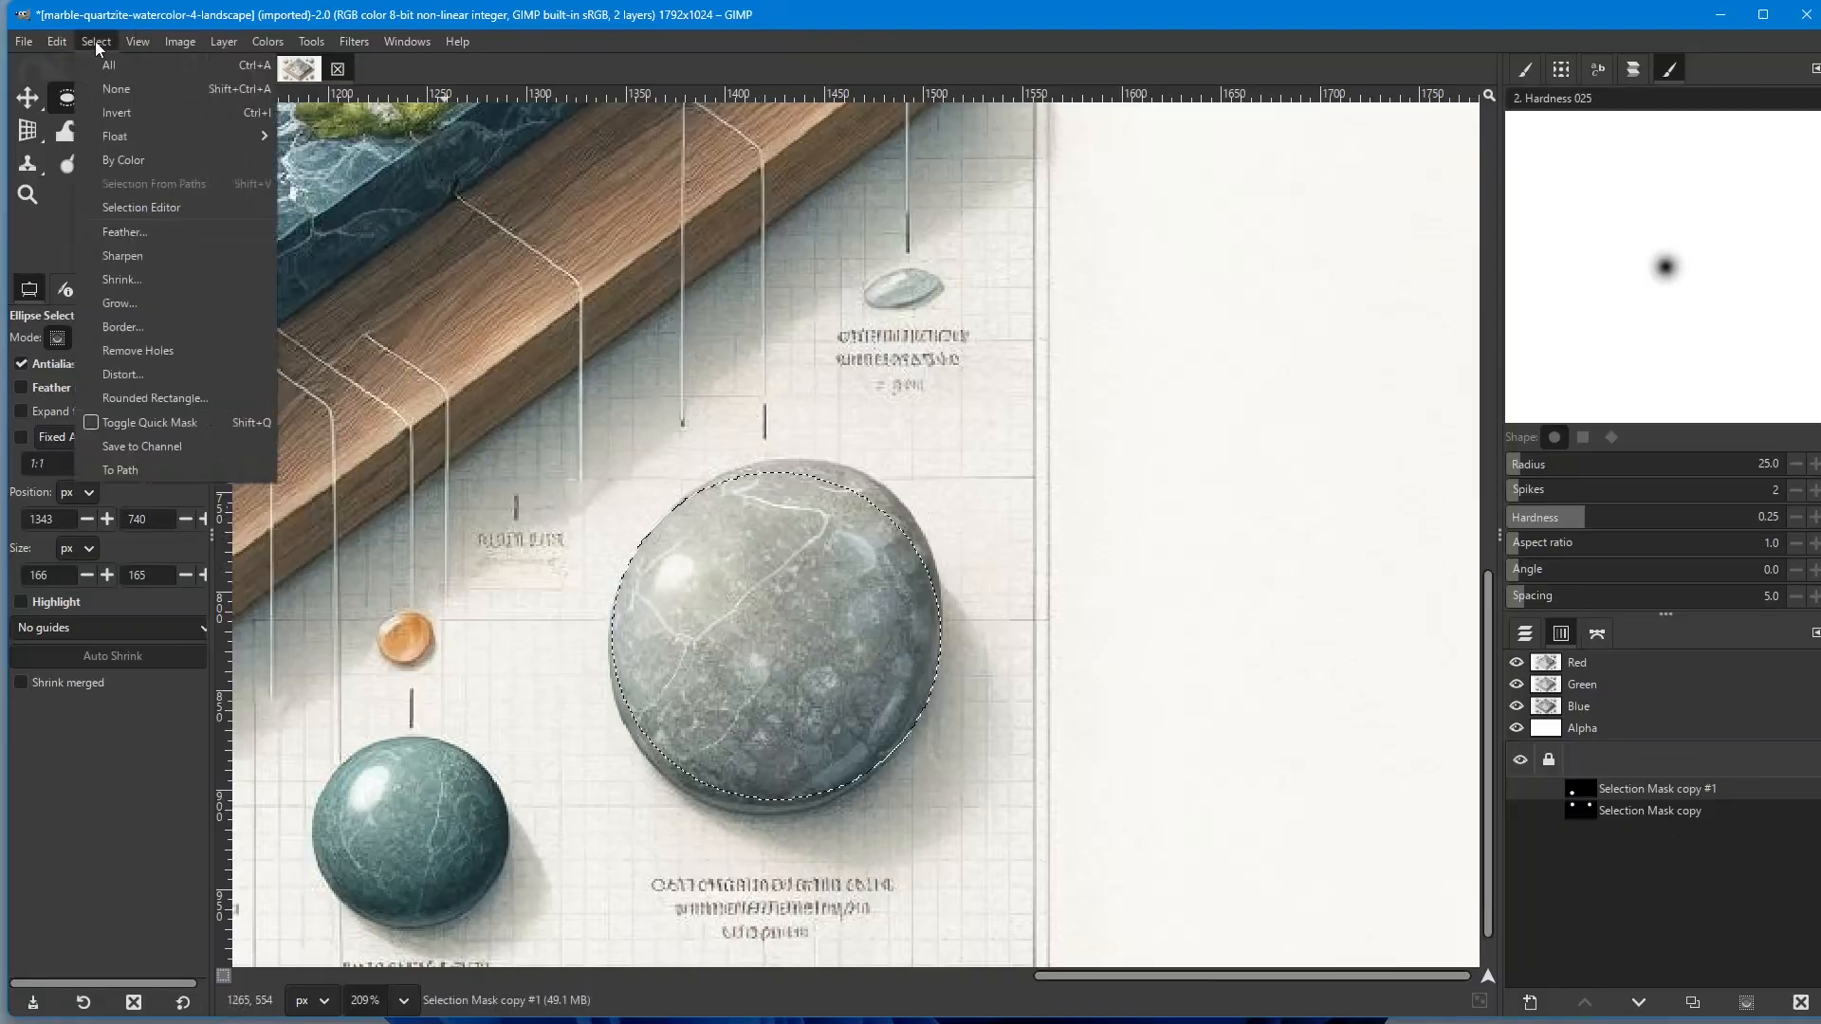
left_click(127, 446)
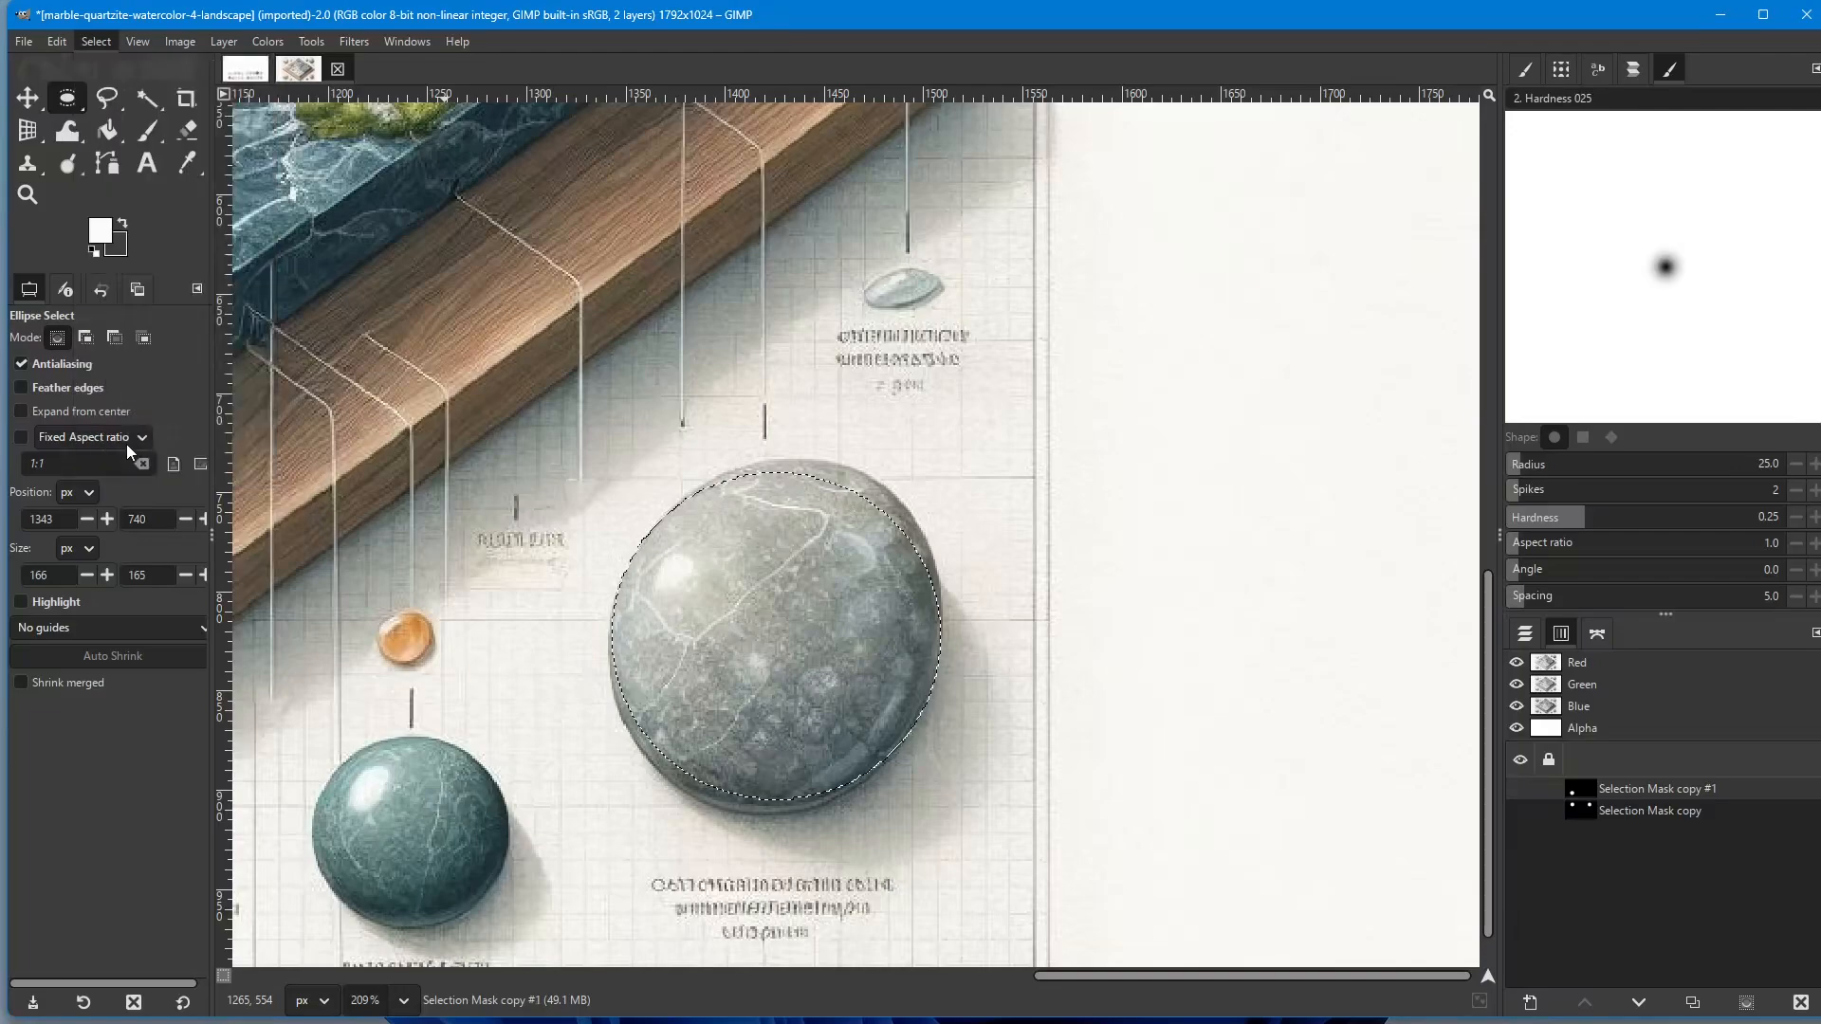
key("ctrl+shift")
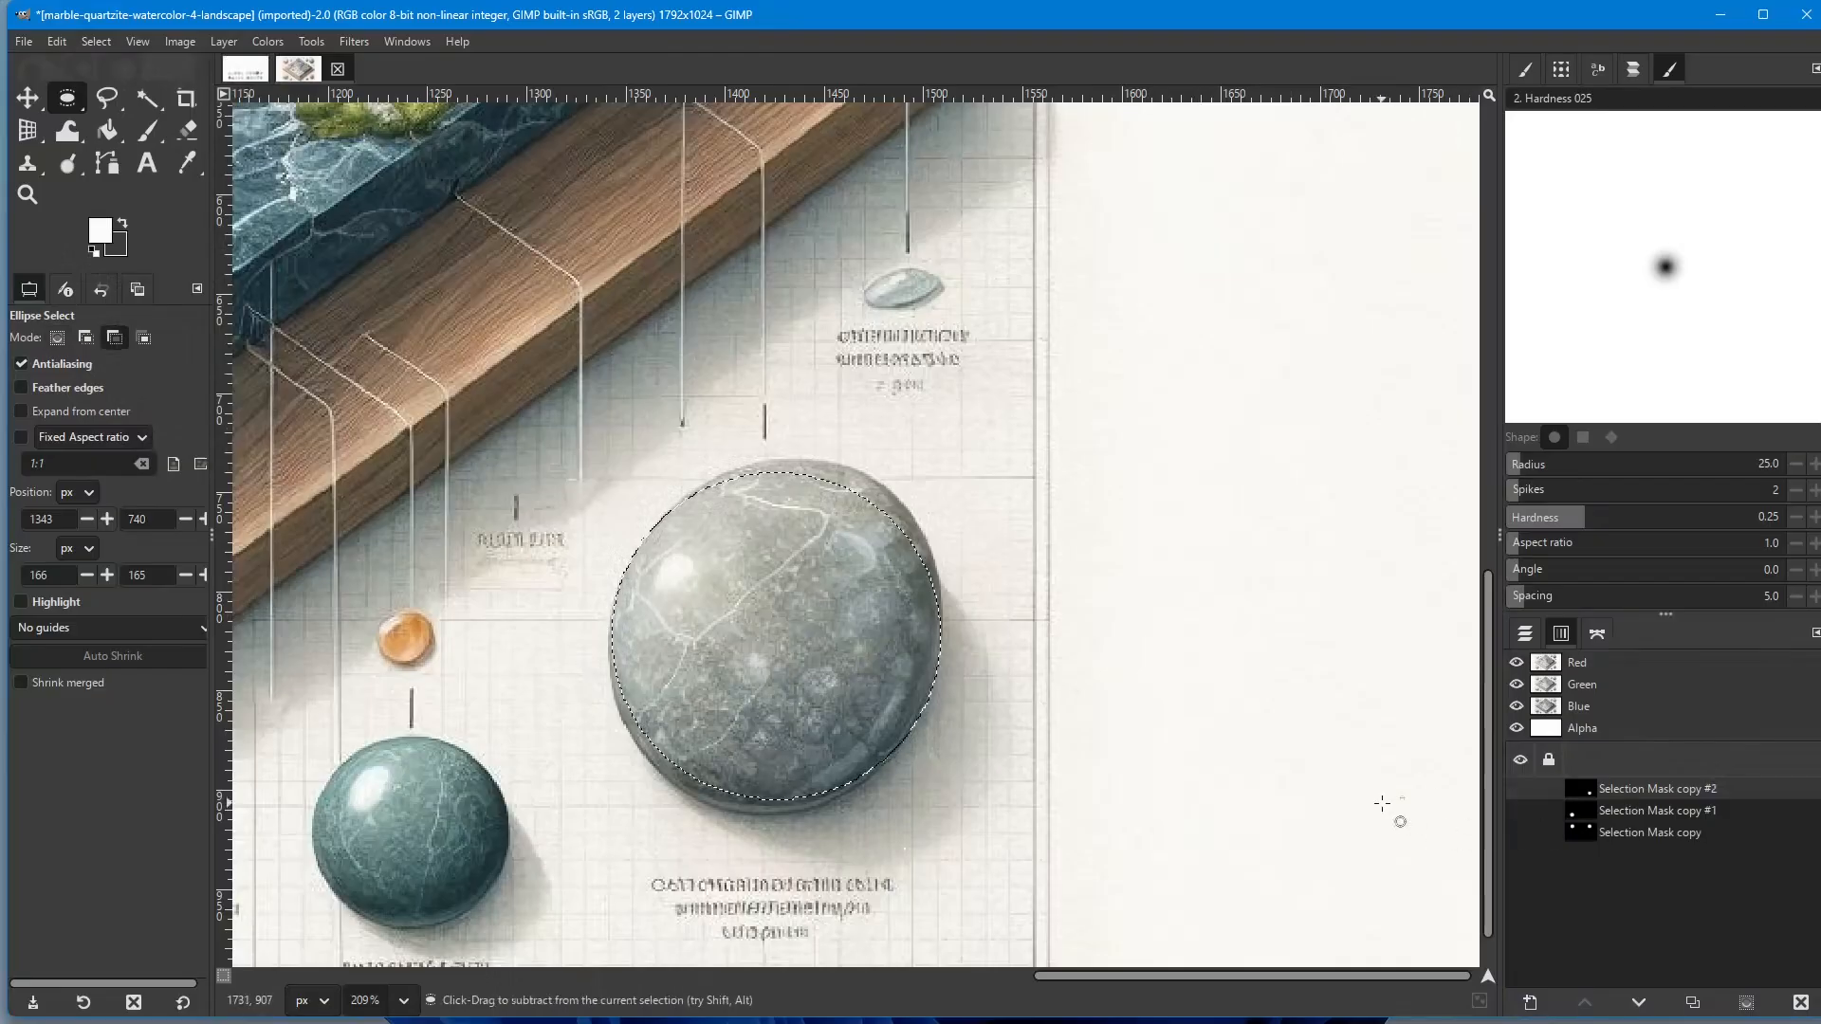
scroll(625, 470, "down", 1)
scroll(625, 470, "down", 4)
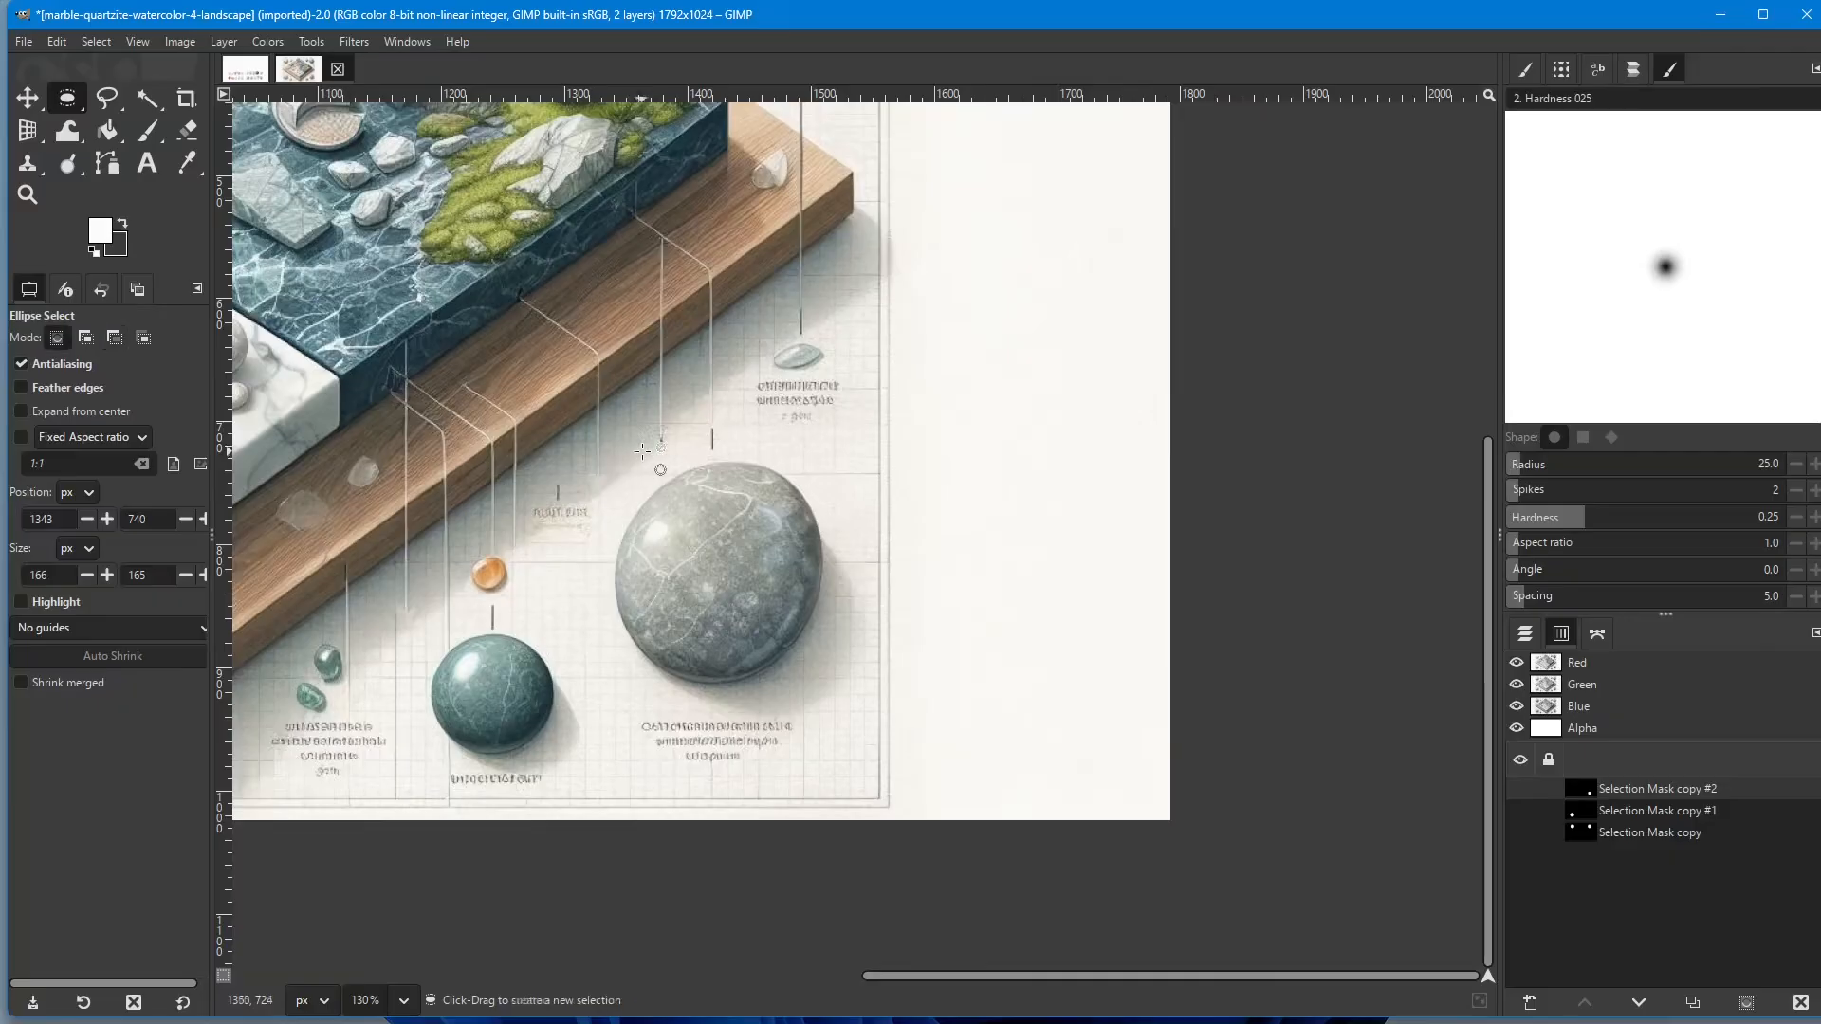
left_click_drag(1153, 976, 932, 973)
scroll(815, 699, "down", 4)
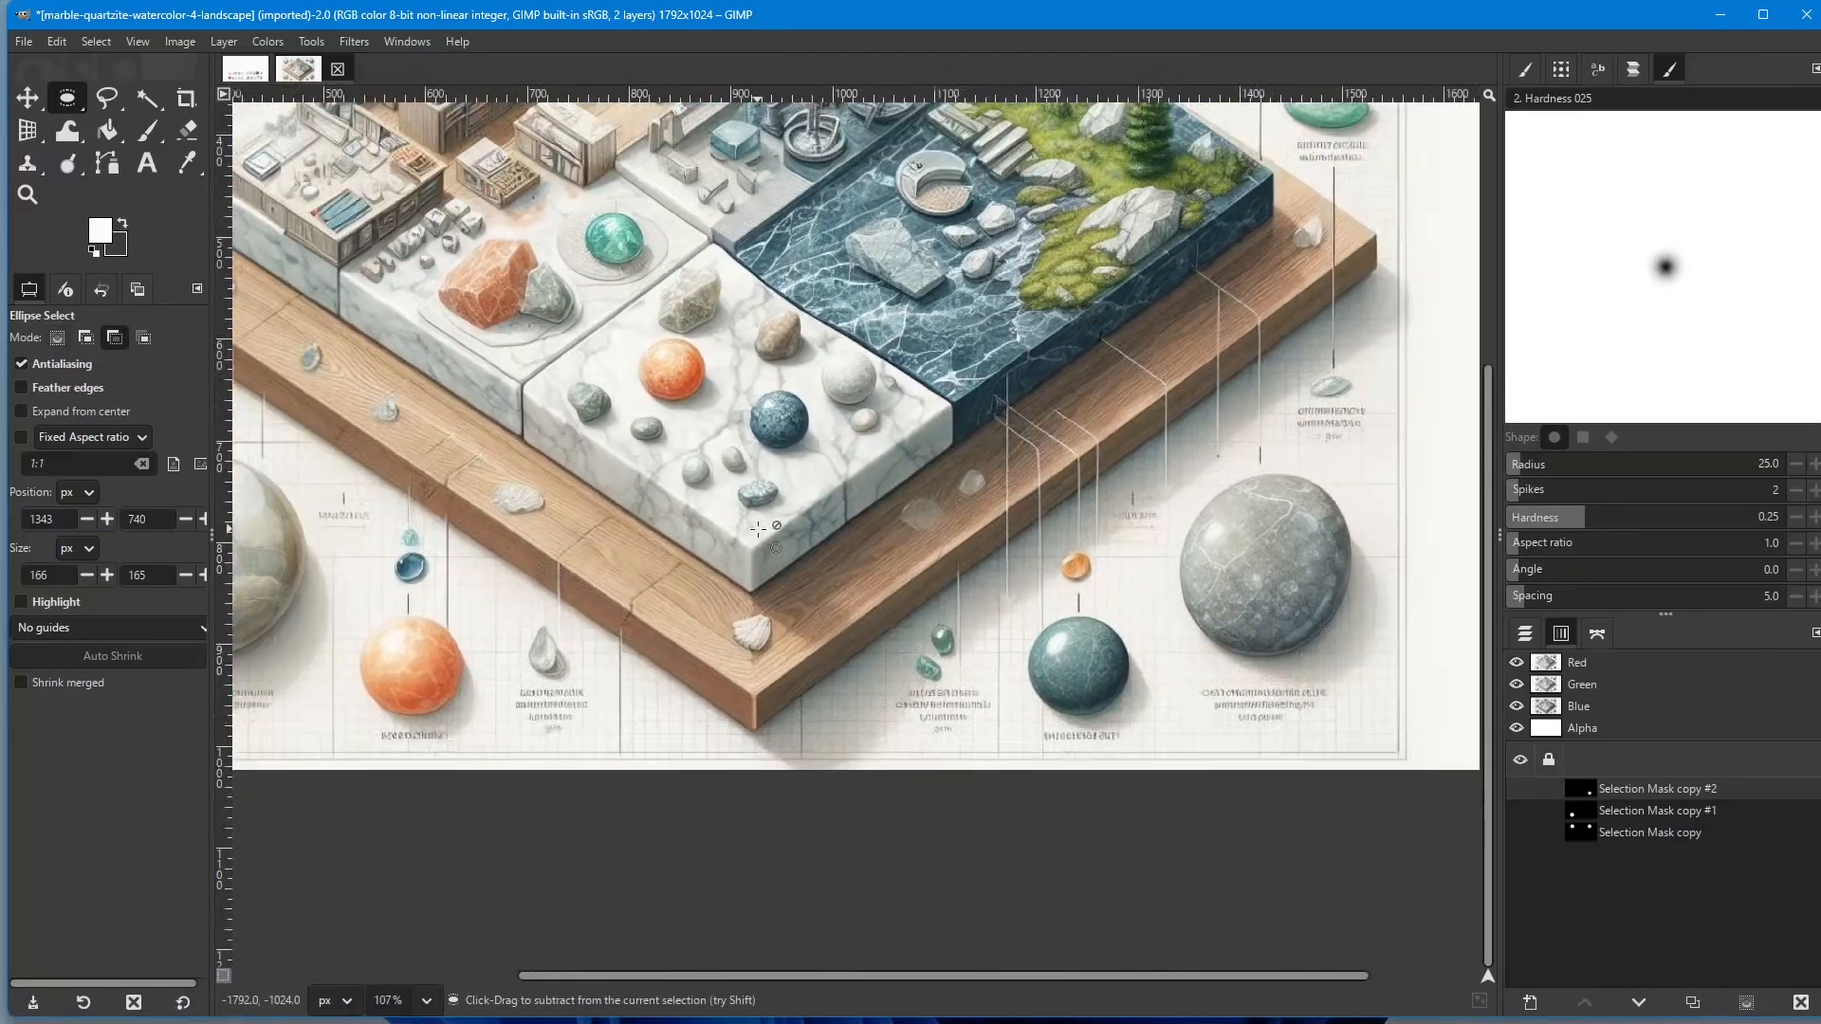
left_click_drag(982, 977, 895, 944)
scroll(895, 776, "down", 1)
scroll(896, 776, "down", 1)
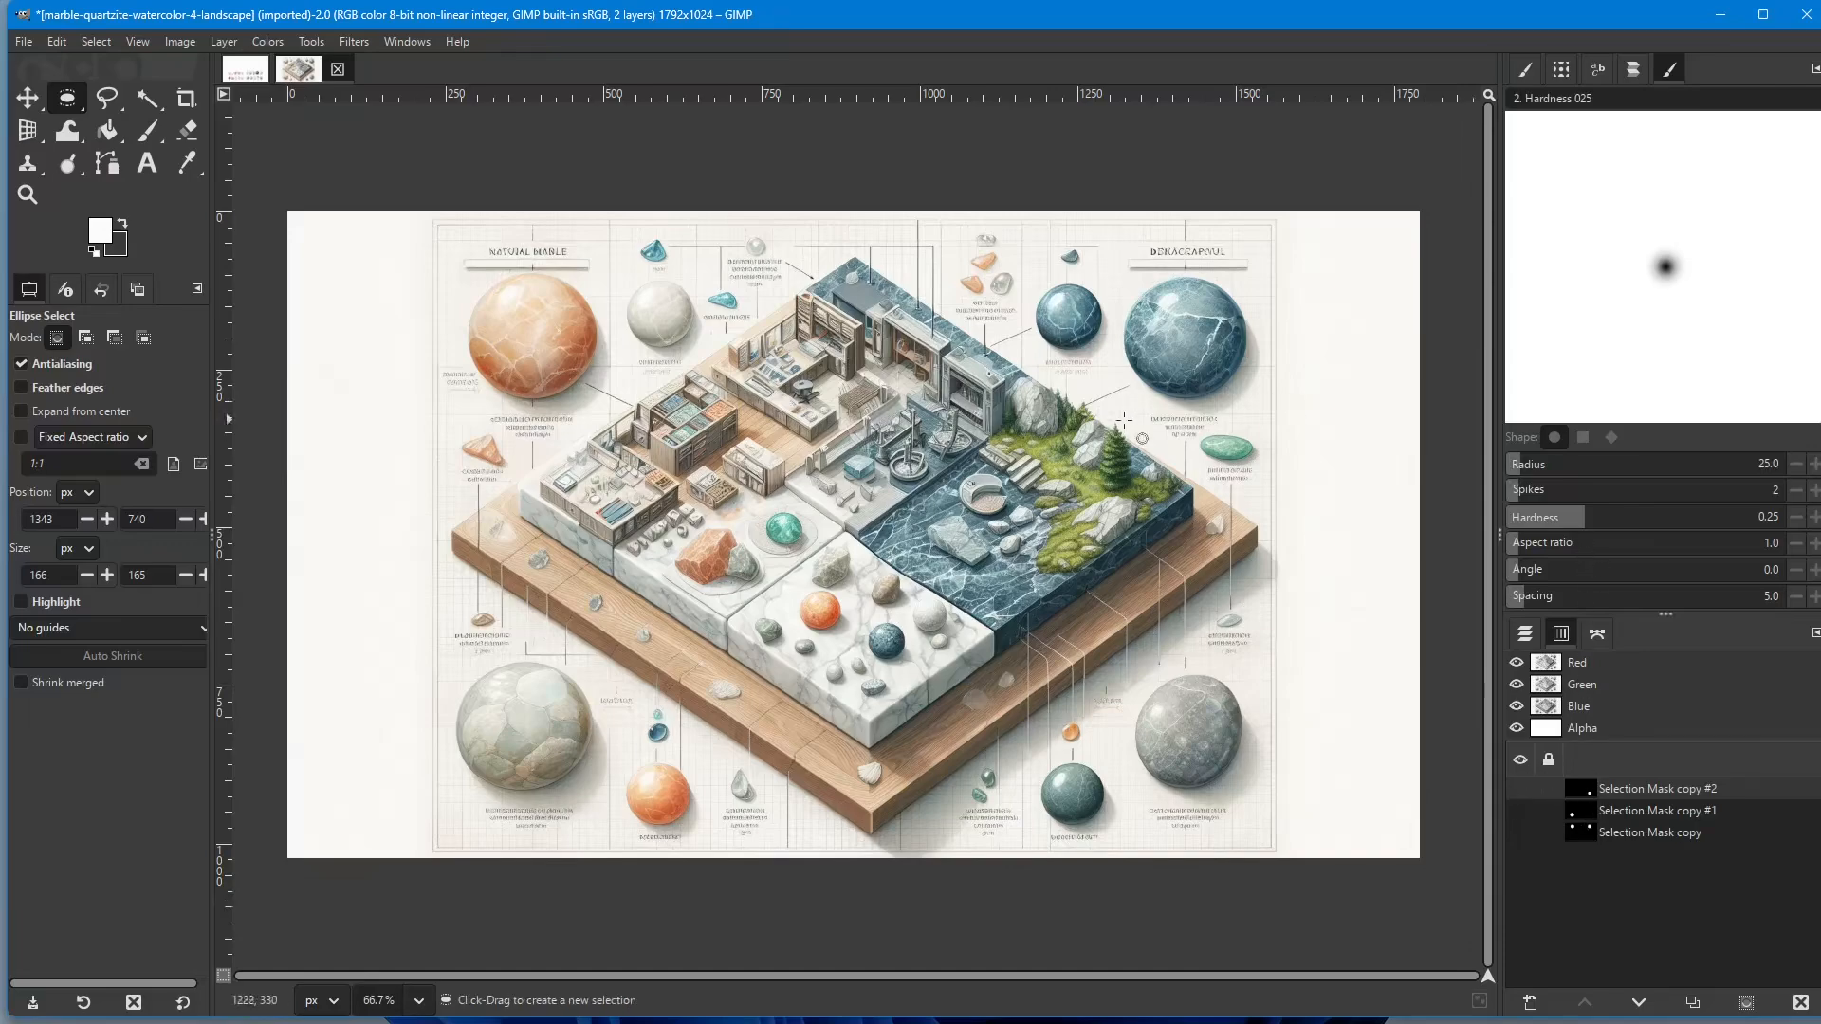
Step: Add the saved channel of the large orange and blue spheres, Selection Mask copy, to the selection
left_click(93, 40)
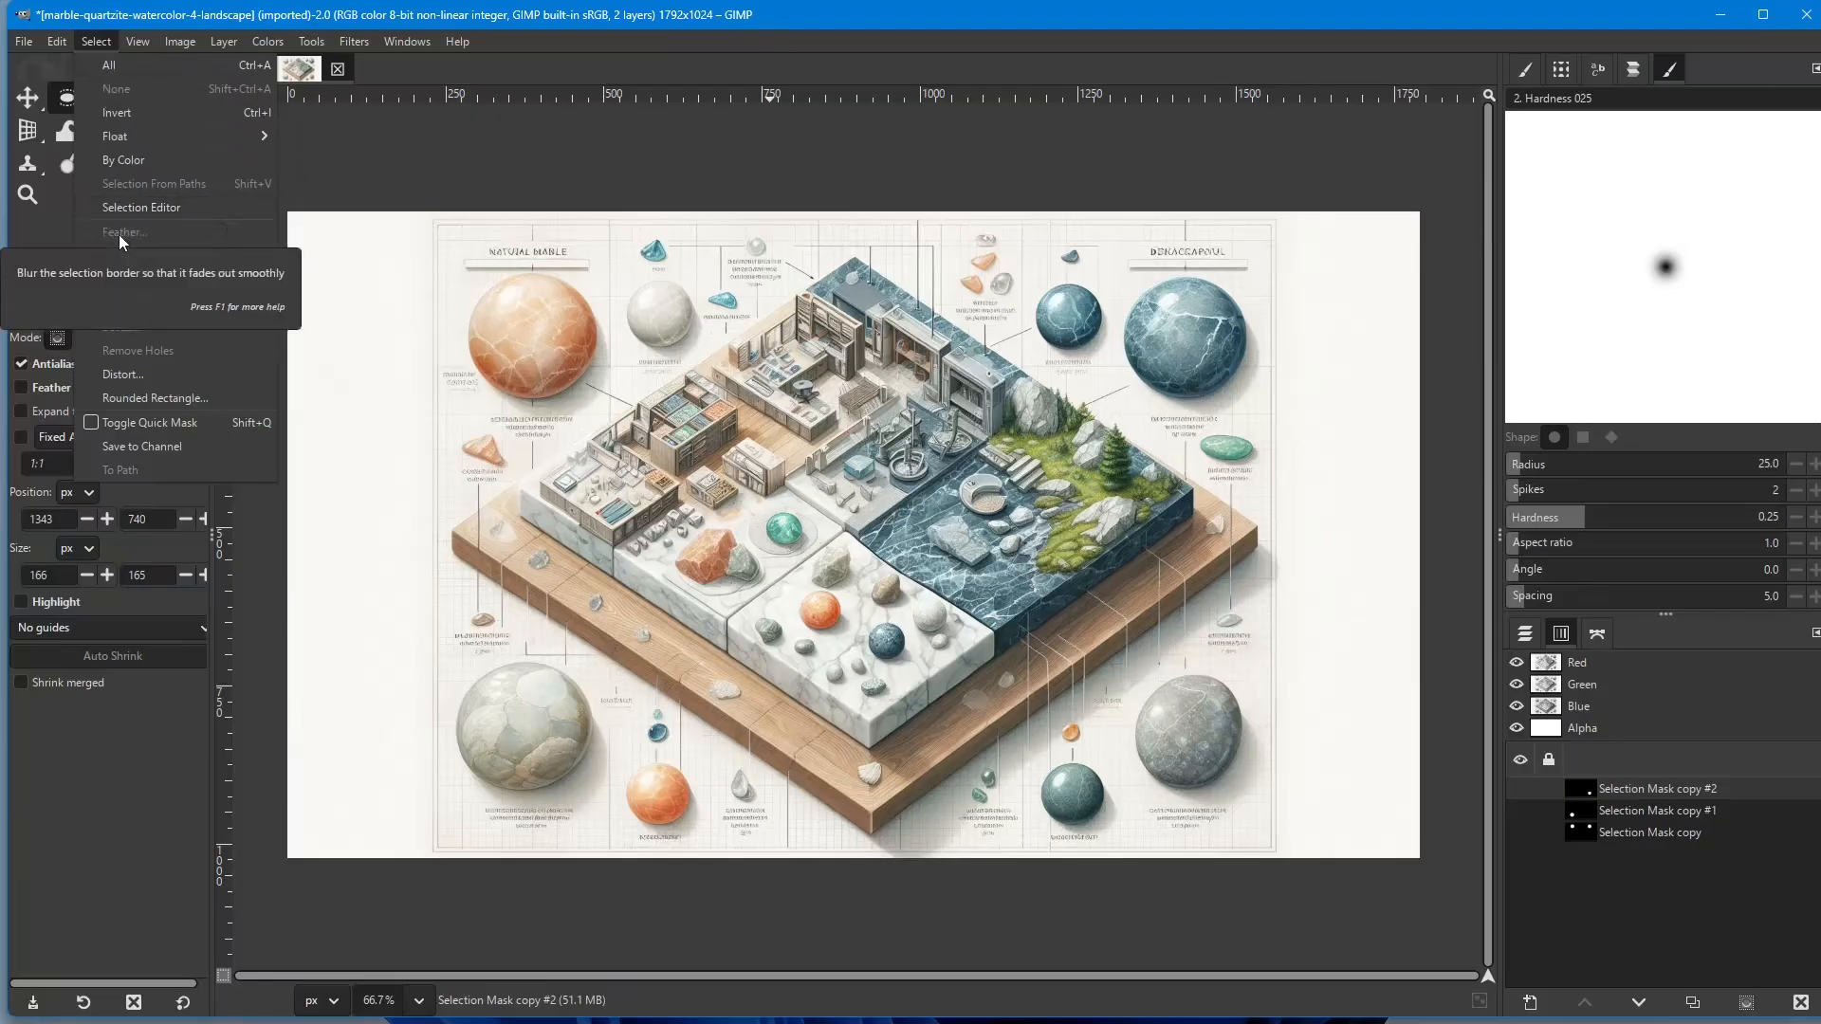
left_click(407, 127)
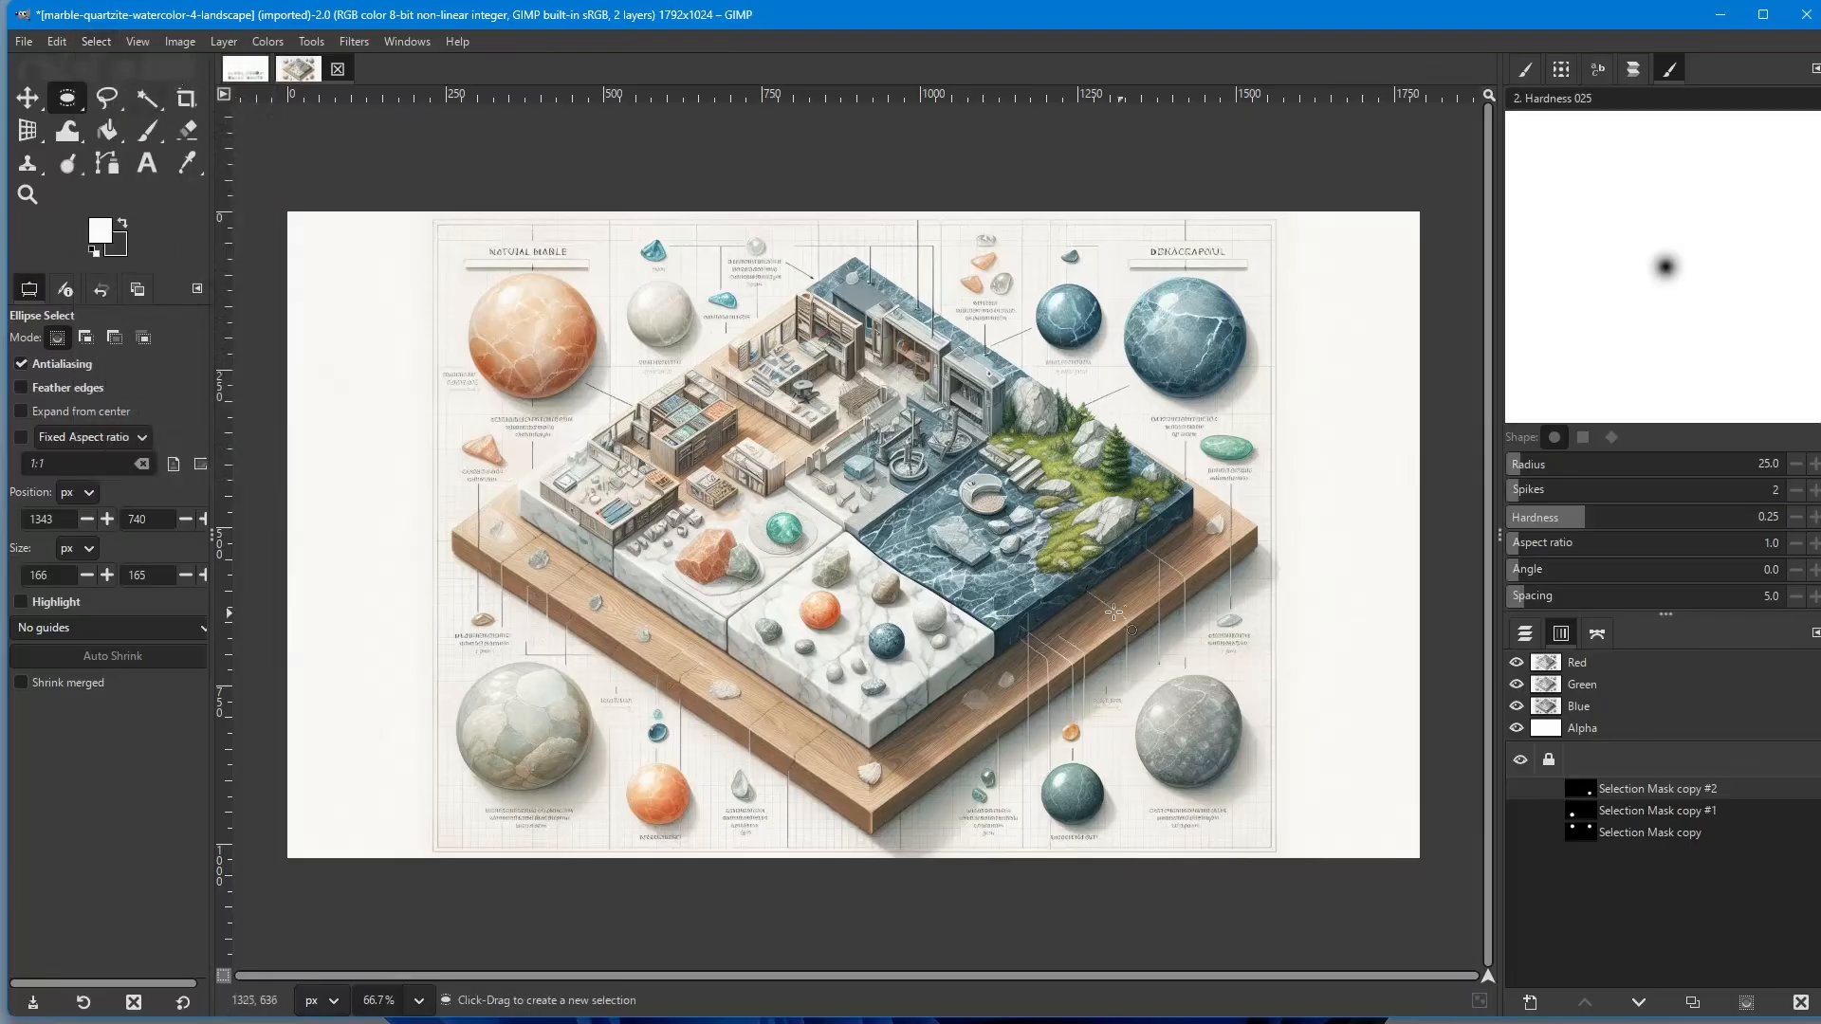
right_click(1585, 825)
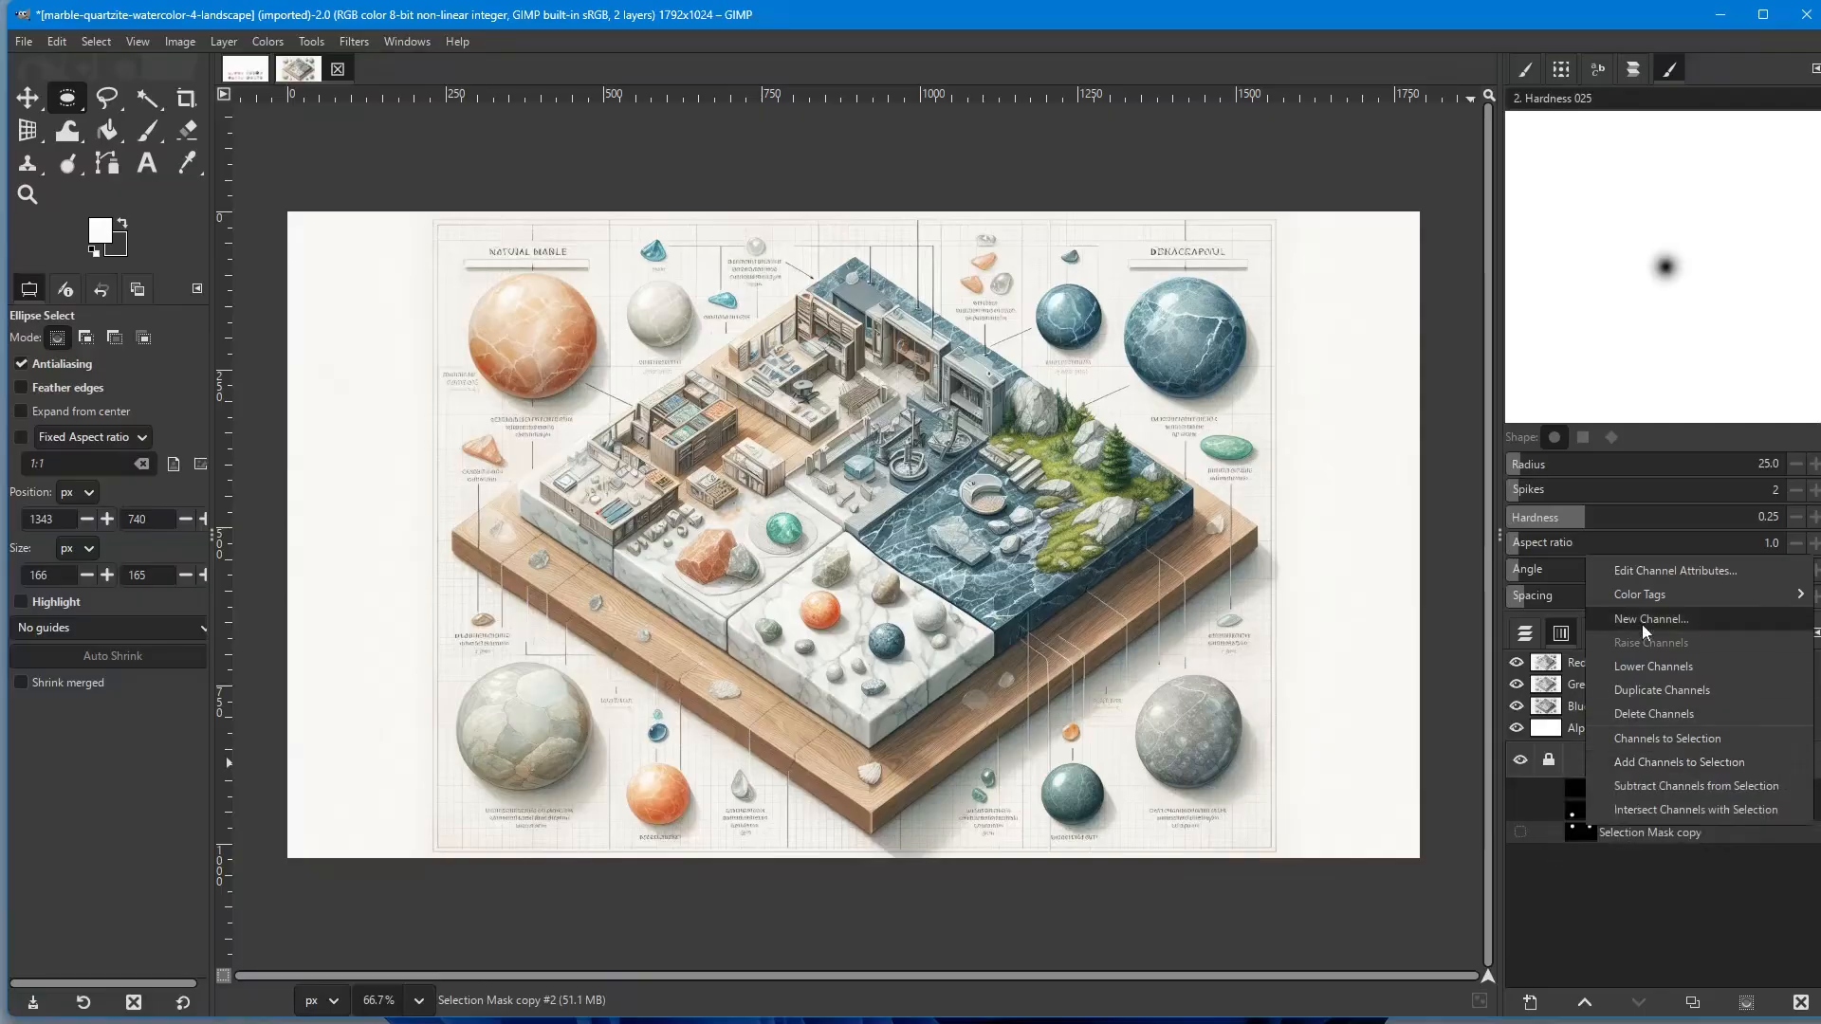
left_click(1644, 765)
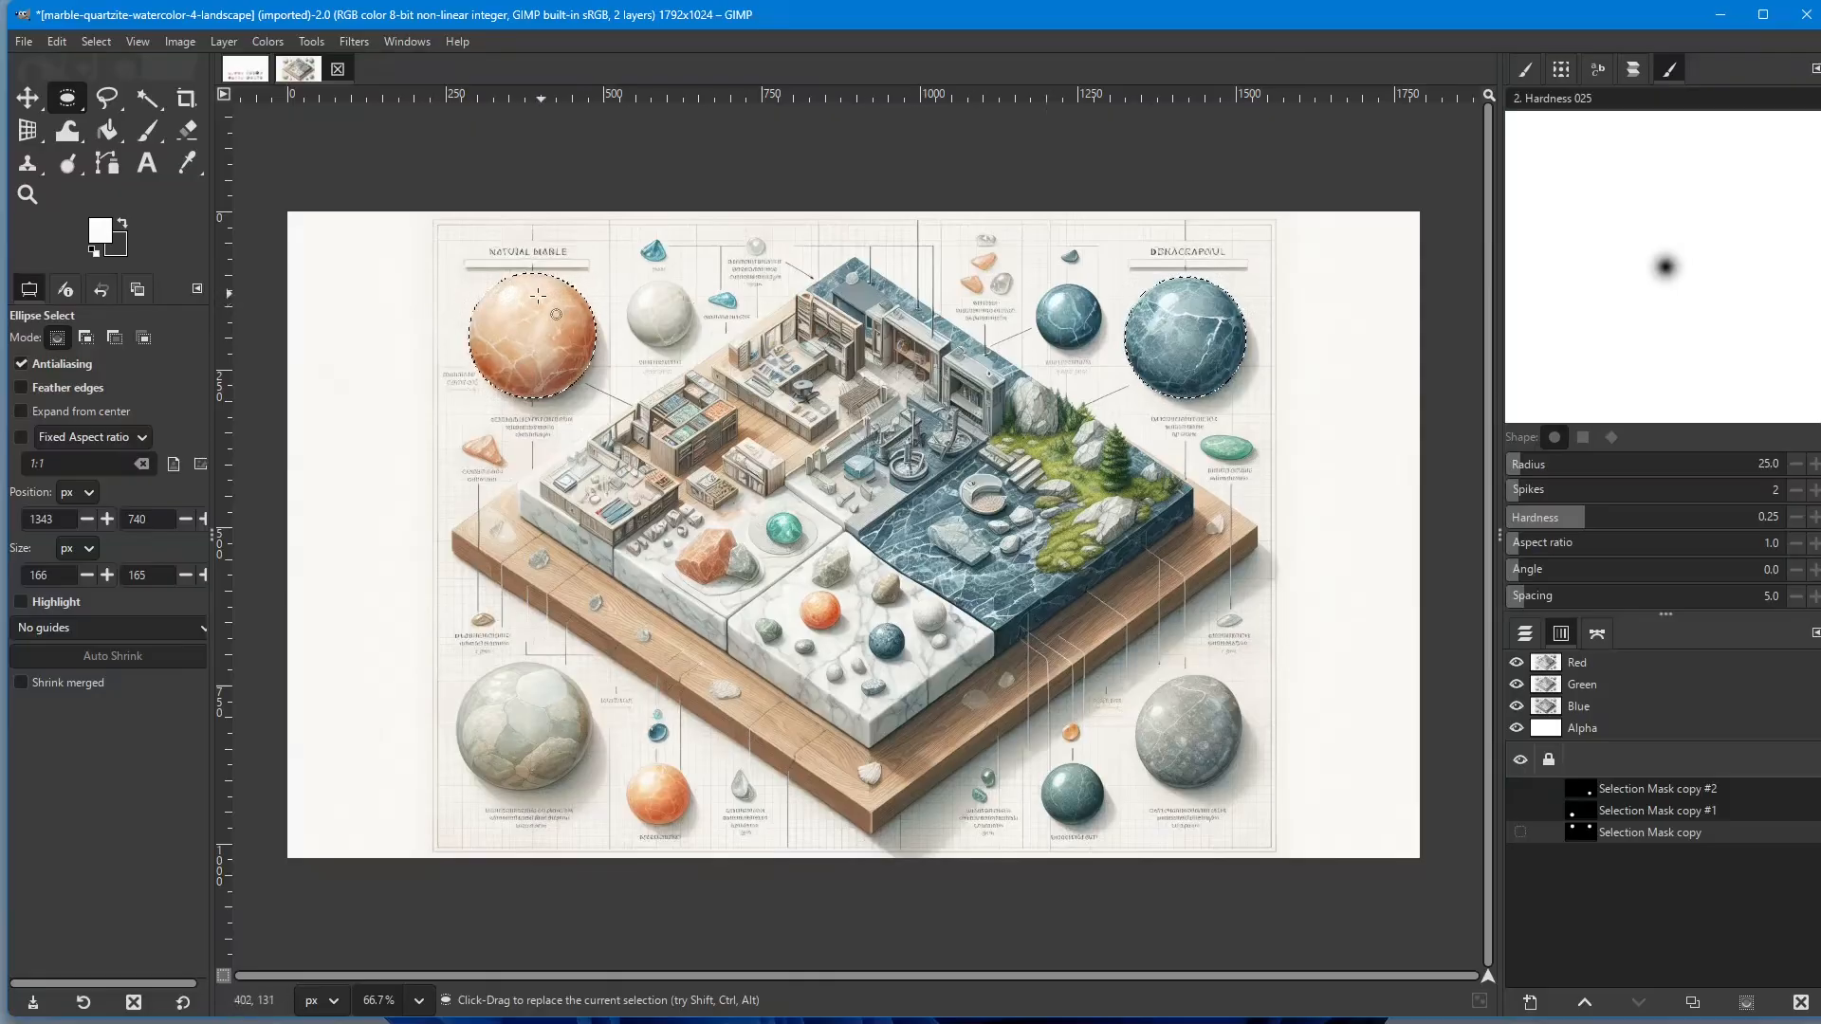
Step: Try adding the pale green stone's channel, Selection Mask copy #1, to the selection and undo it
right_click(1651, 810)
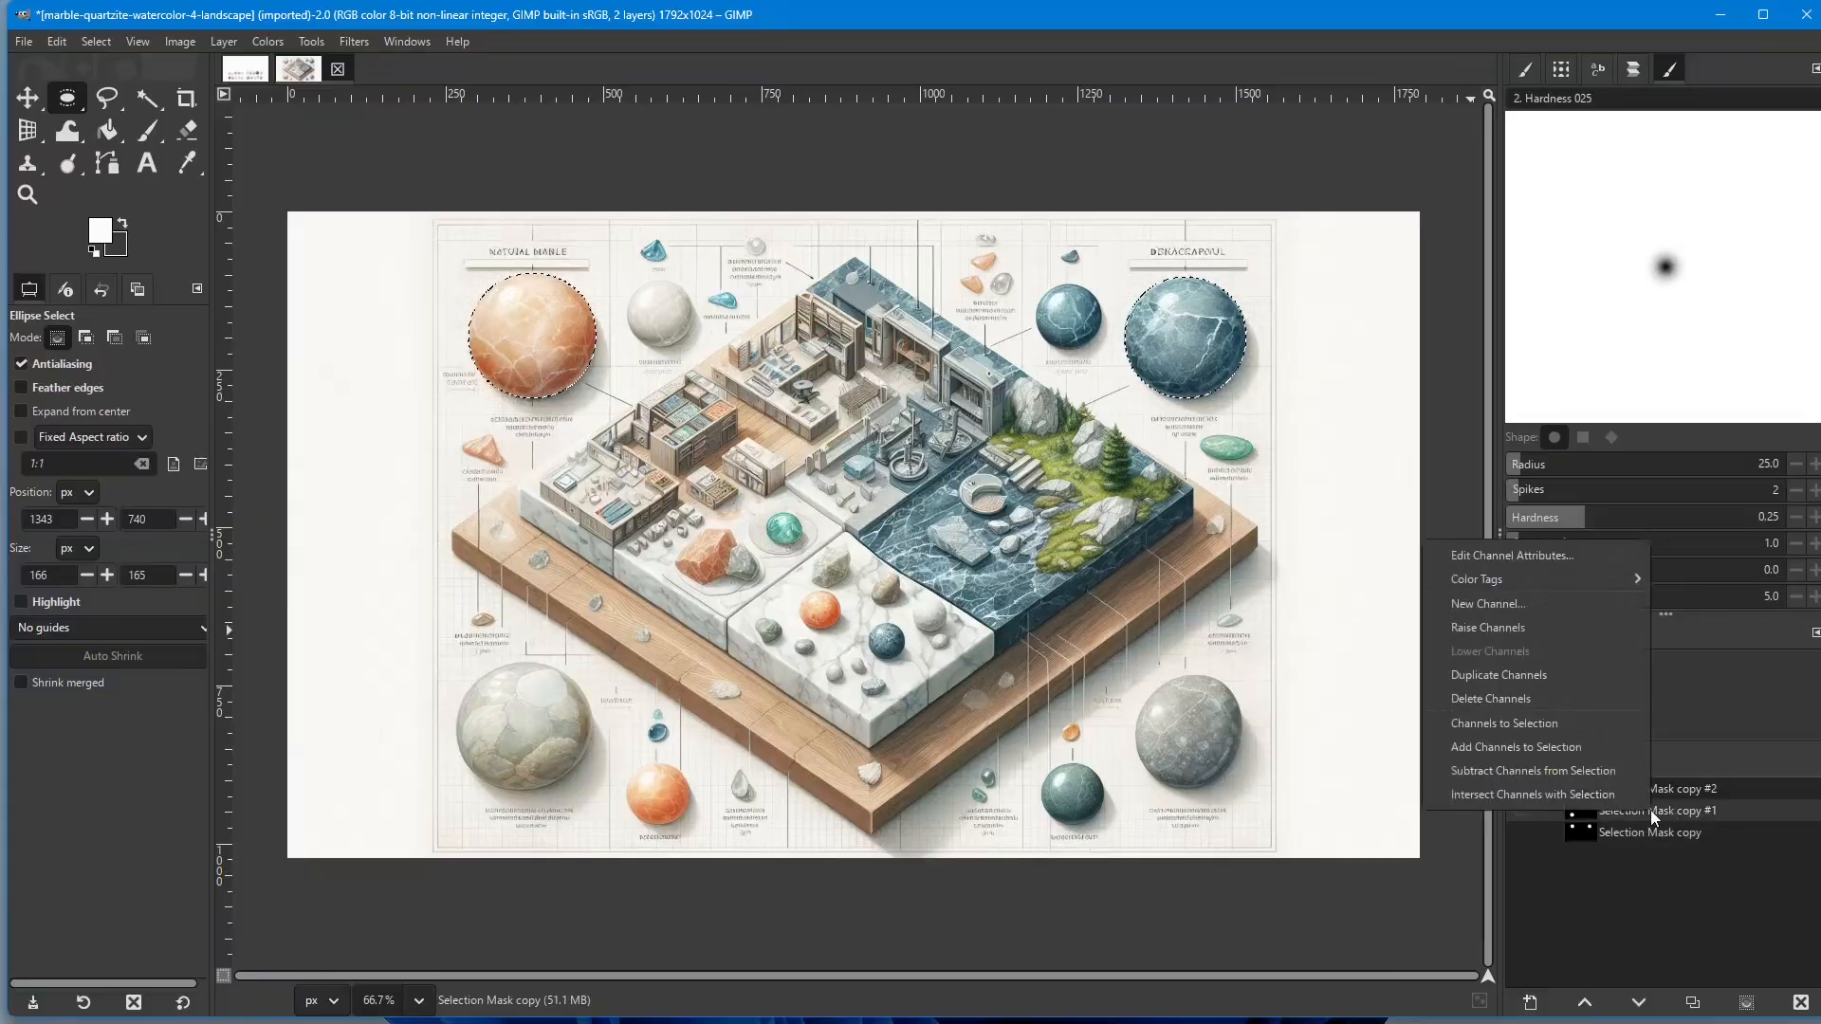
left_click(1534, 747)
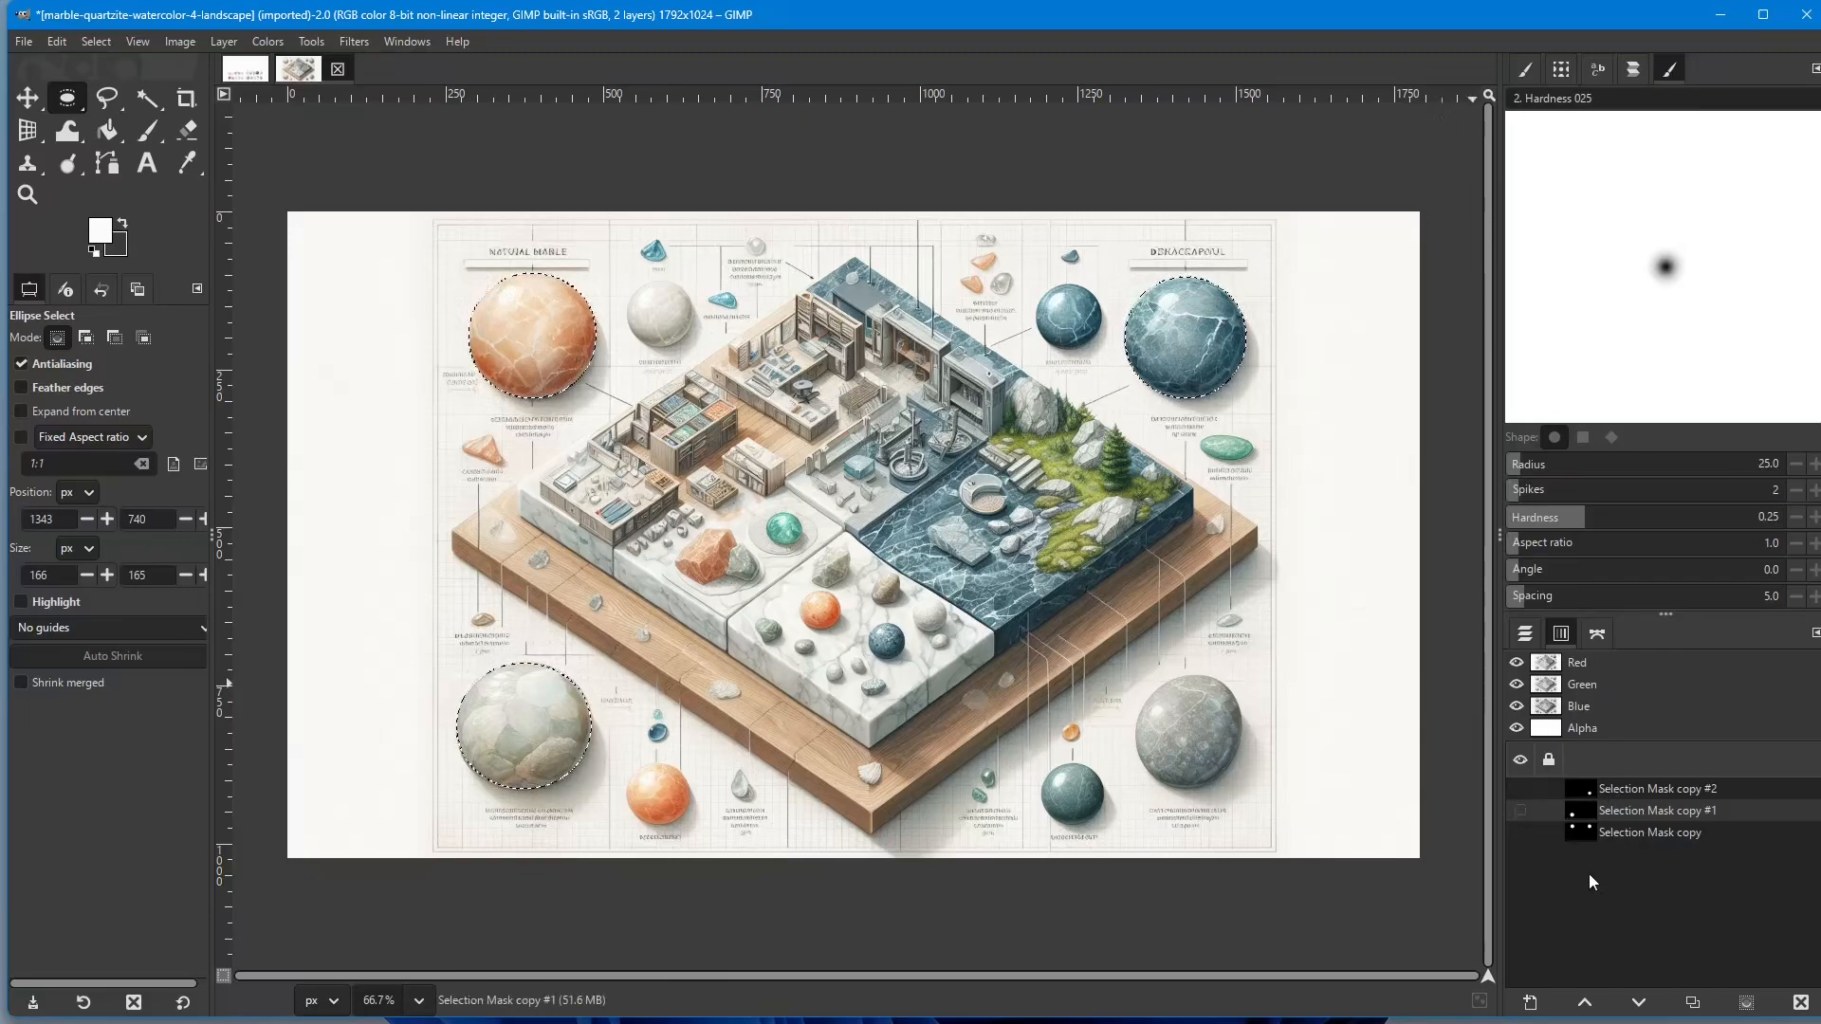
key("ctrl+z")
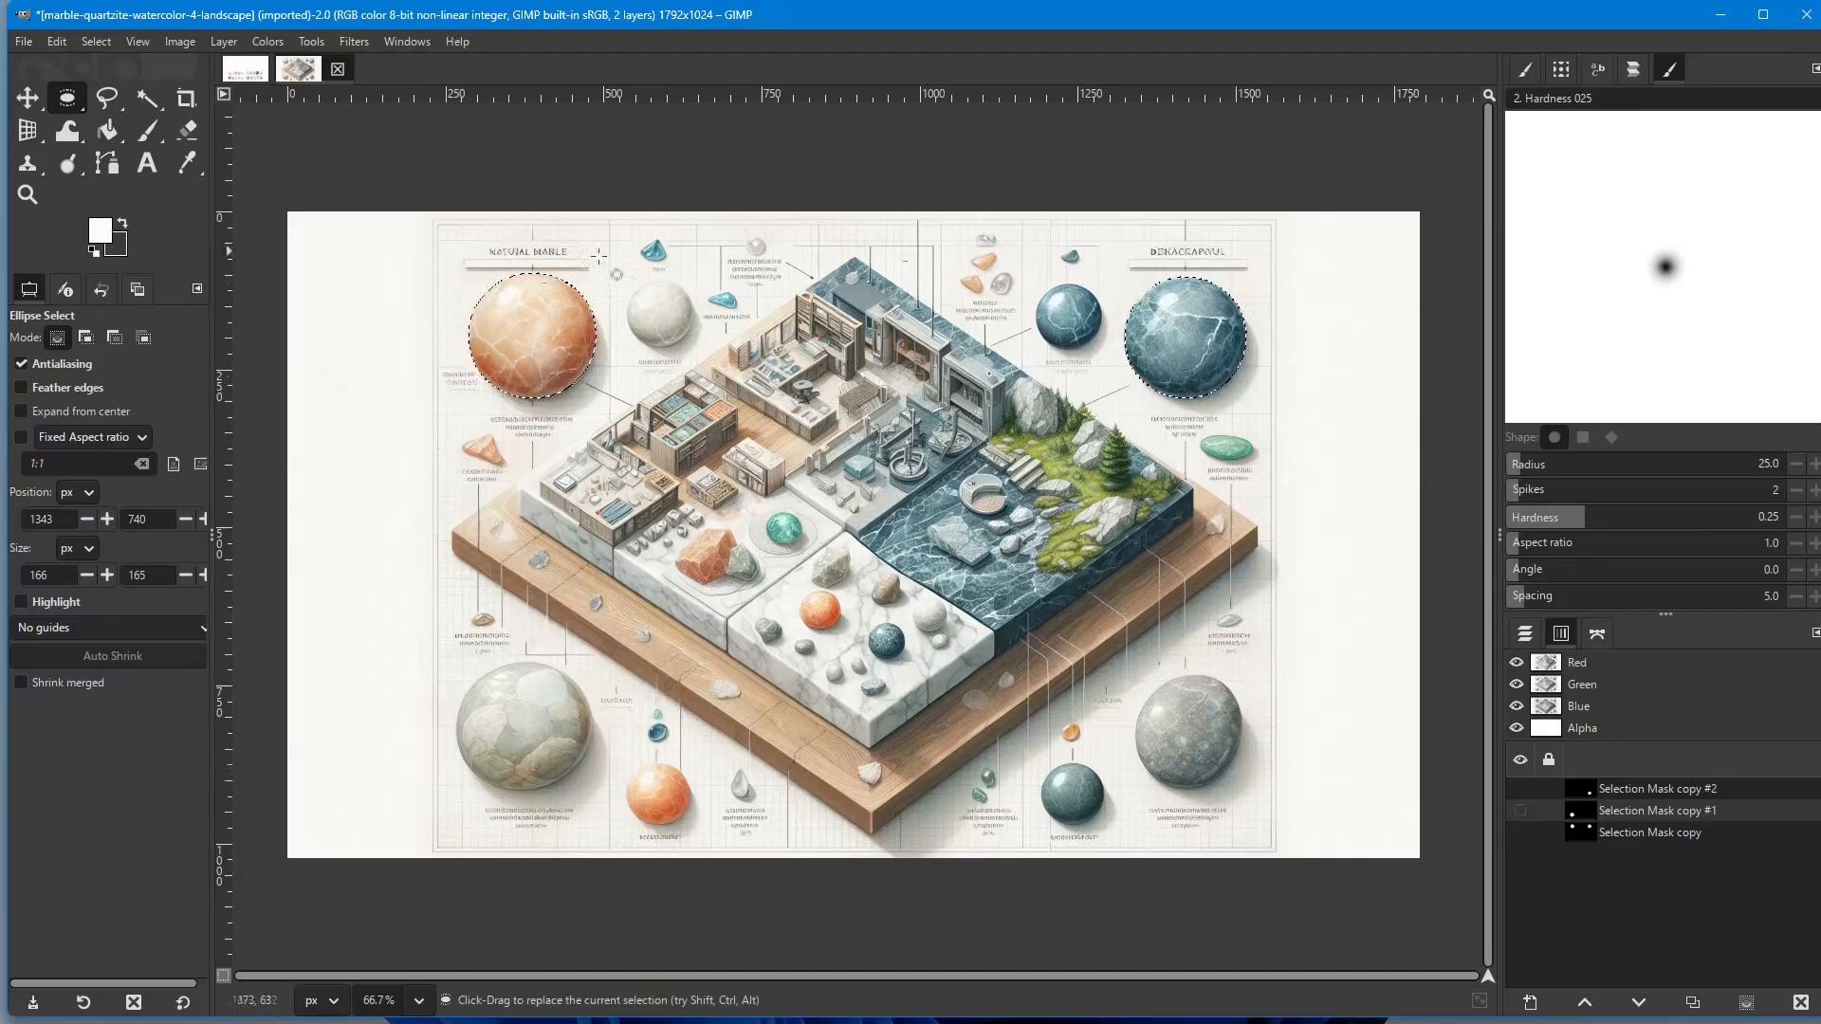
Step: Try adding the pale green stone's channel to the selection once more, undo it and clear the selection
left_click(1582, 814, "alt")
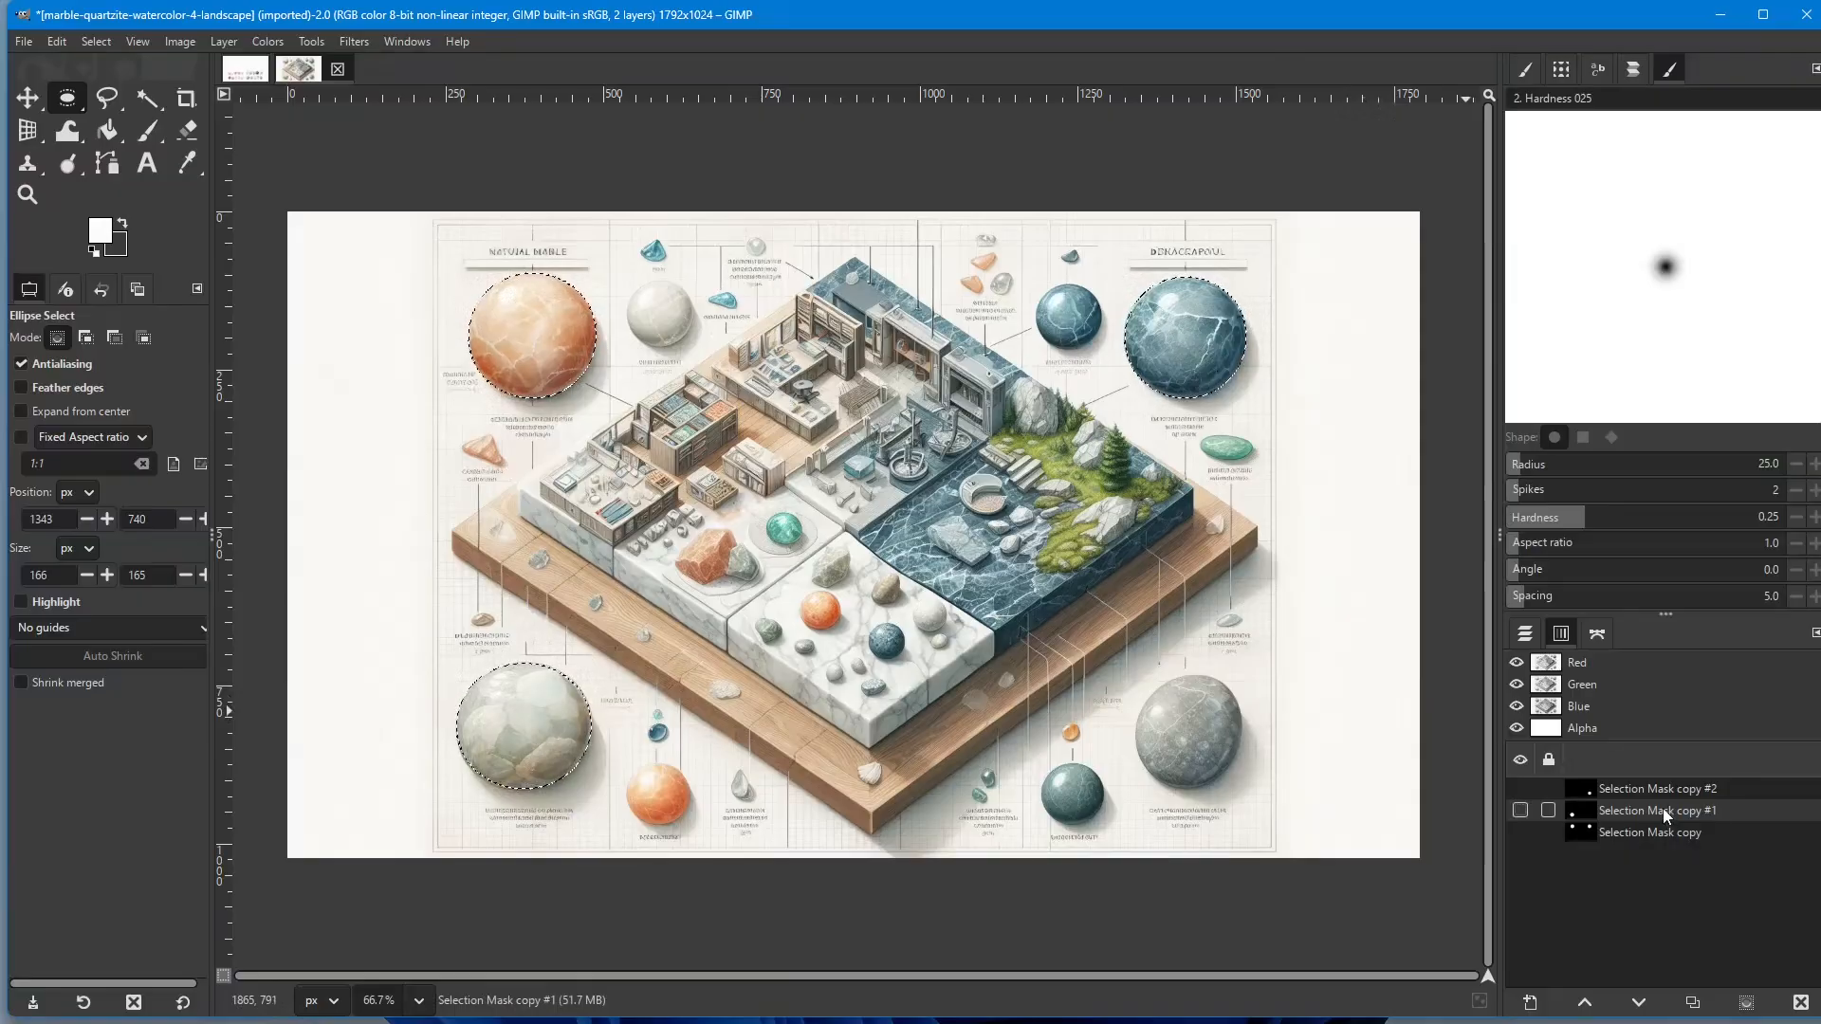
left_click(1596, 831, "alt")
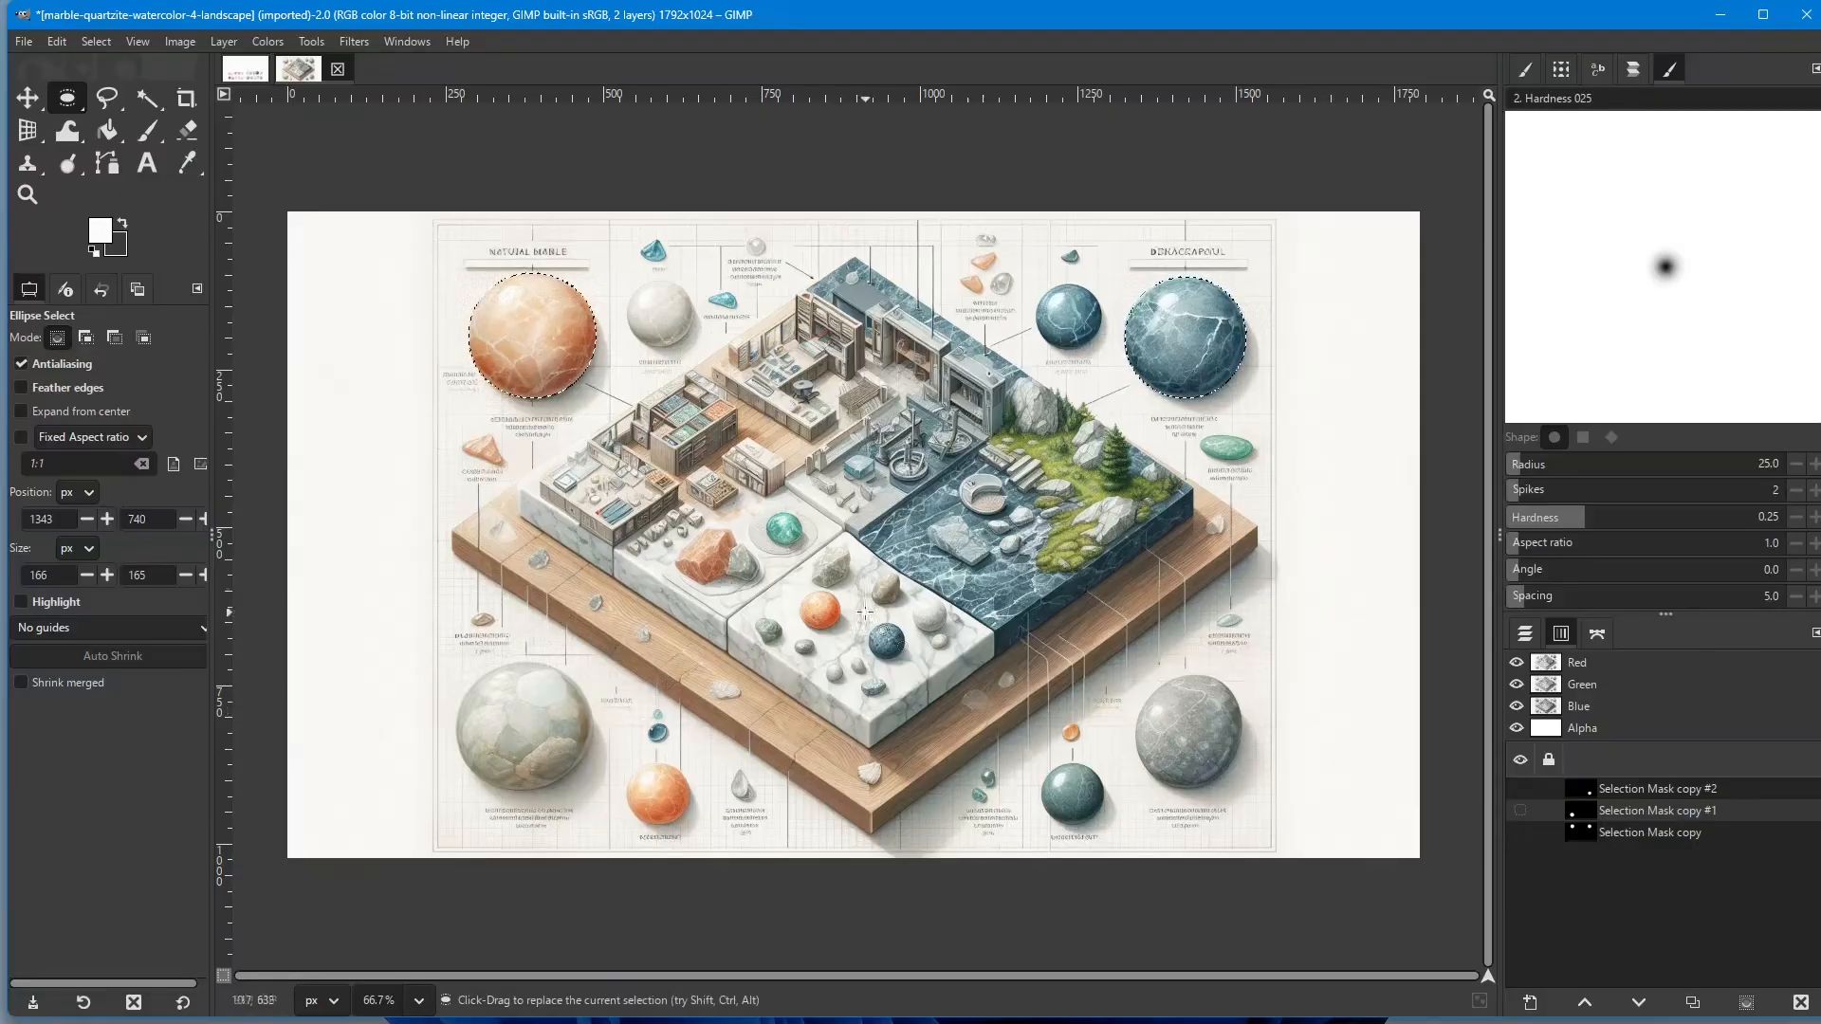
left_click(1004, 603)
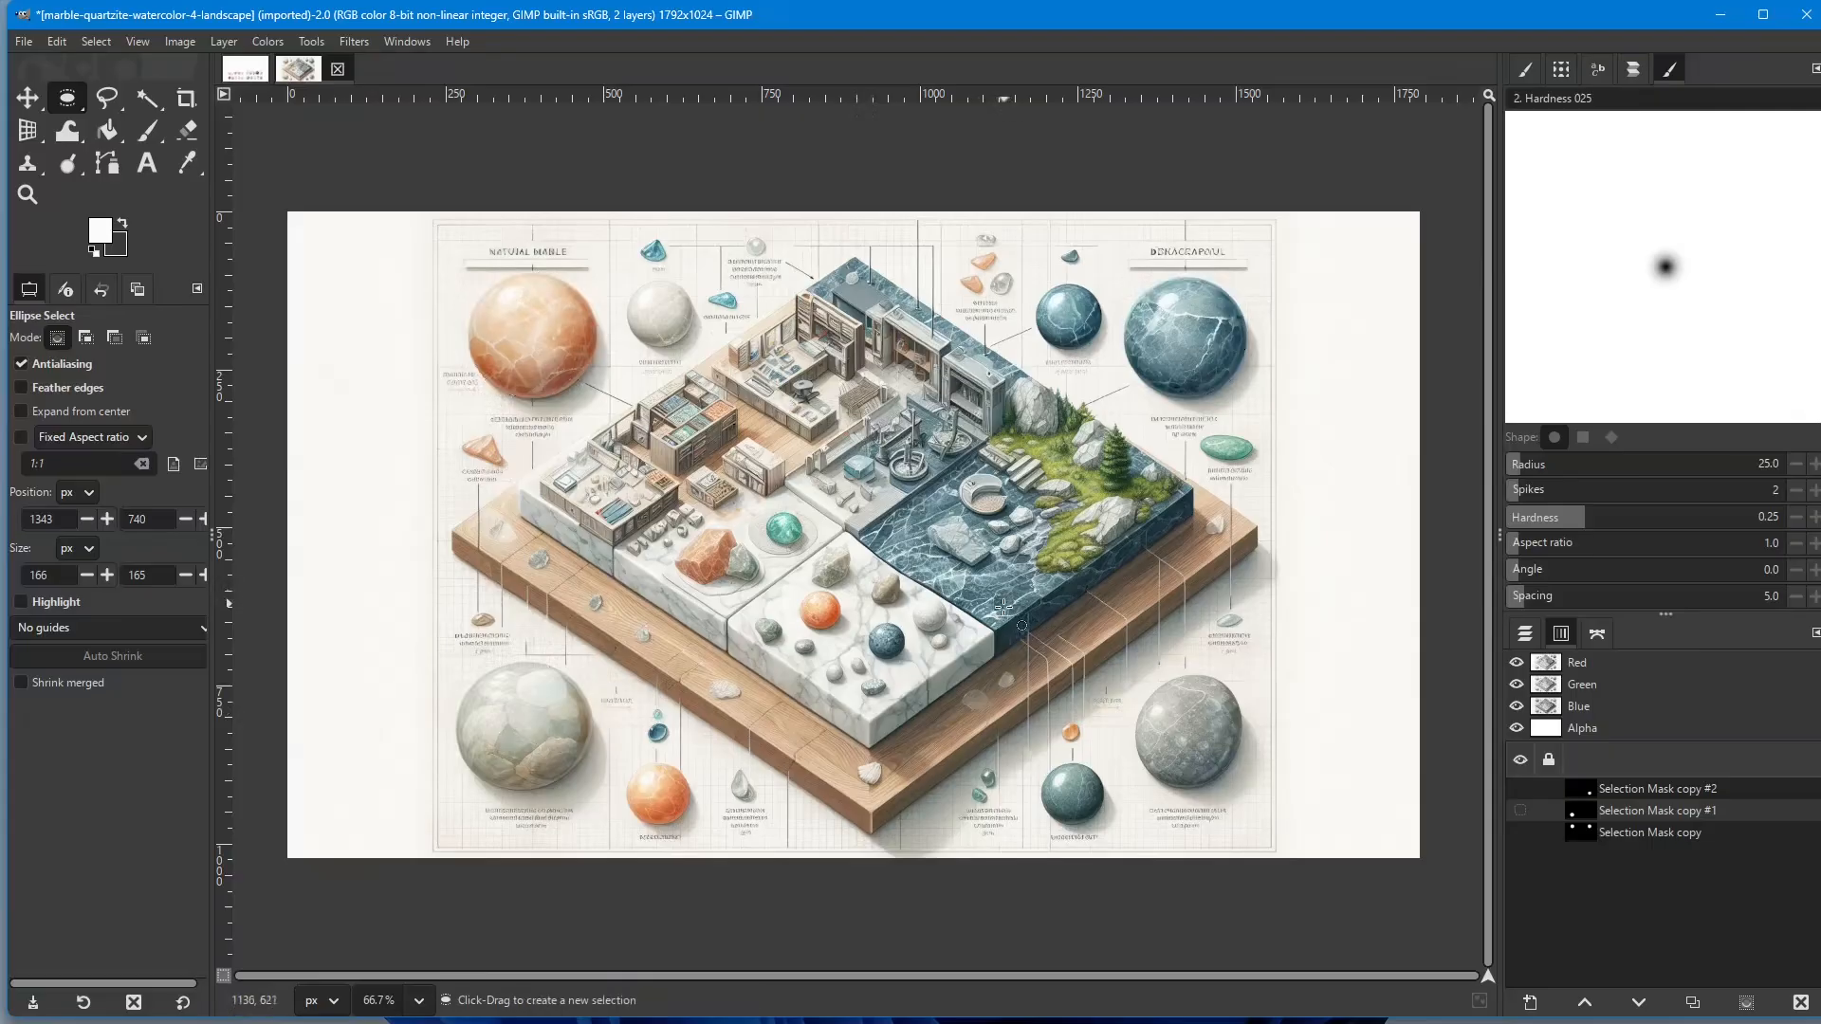
left_click(1643, 829)
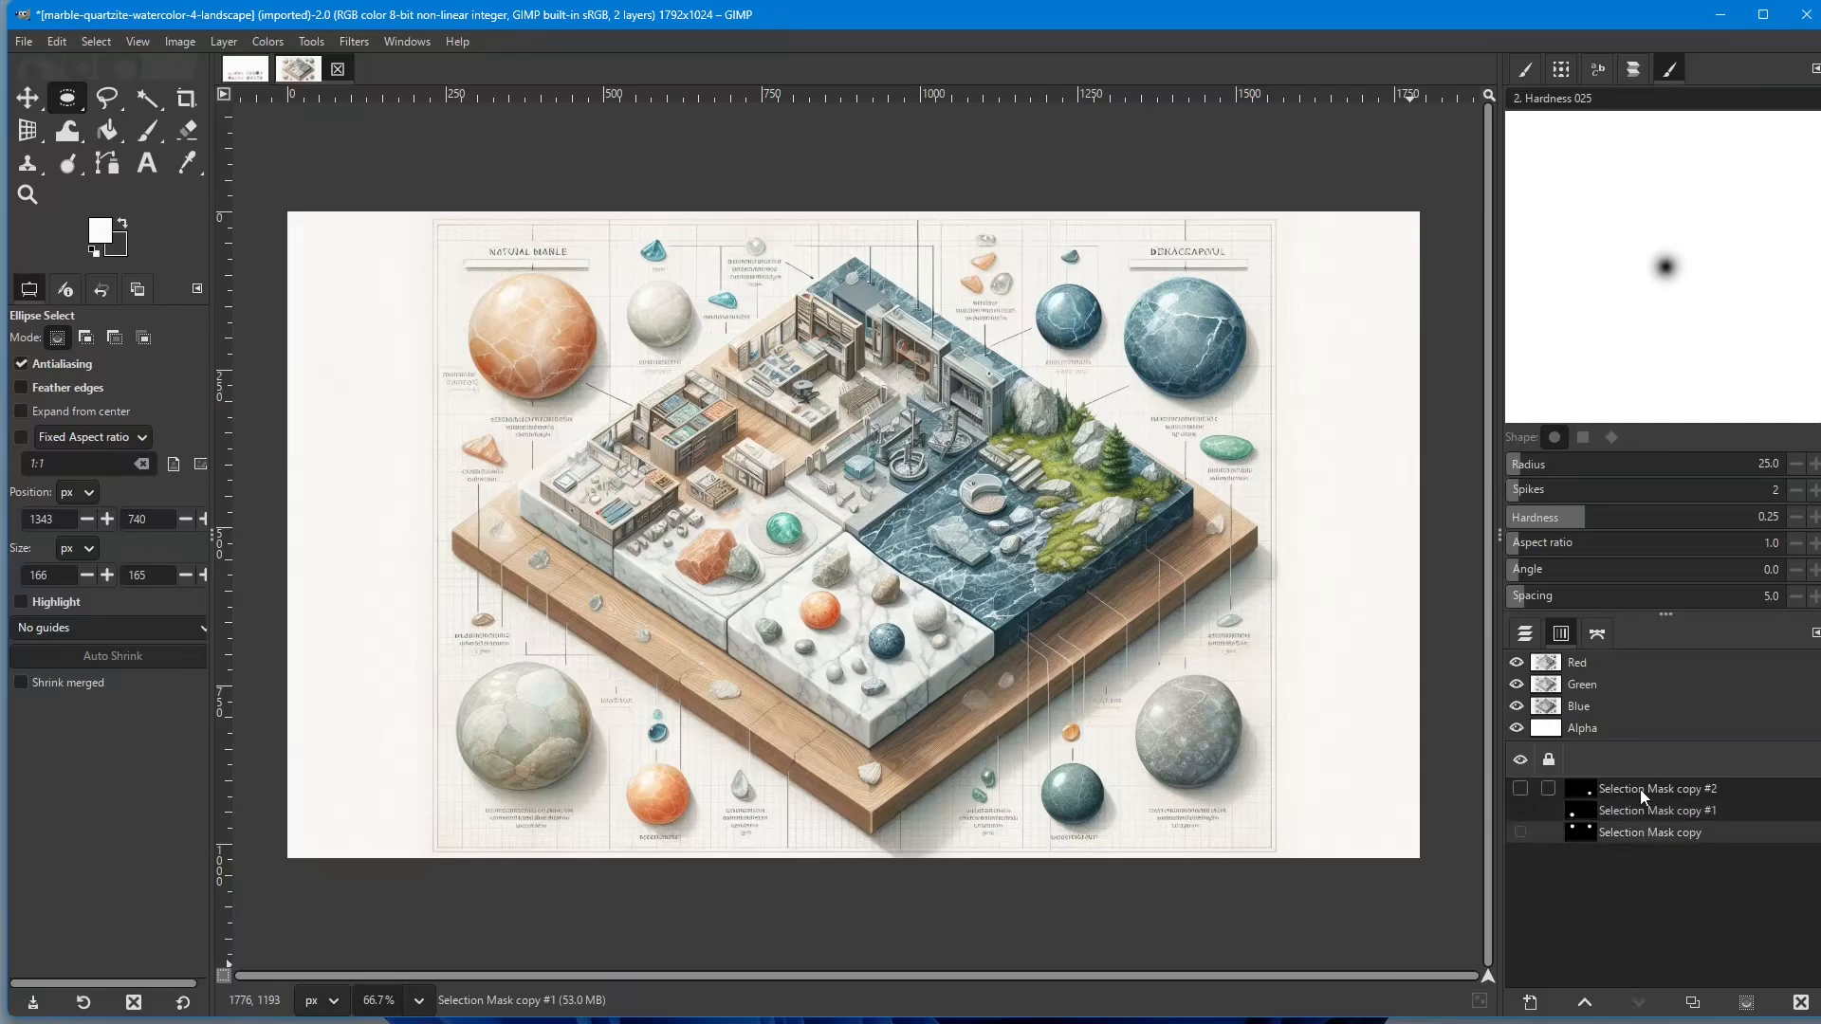
left_click(1641, 790, "shift")
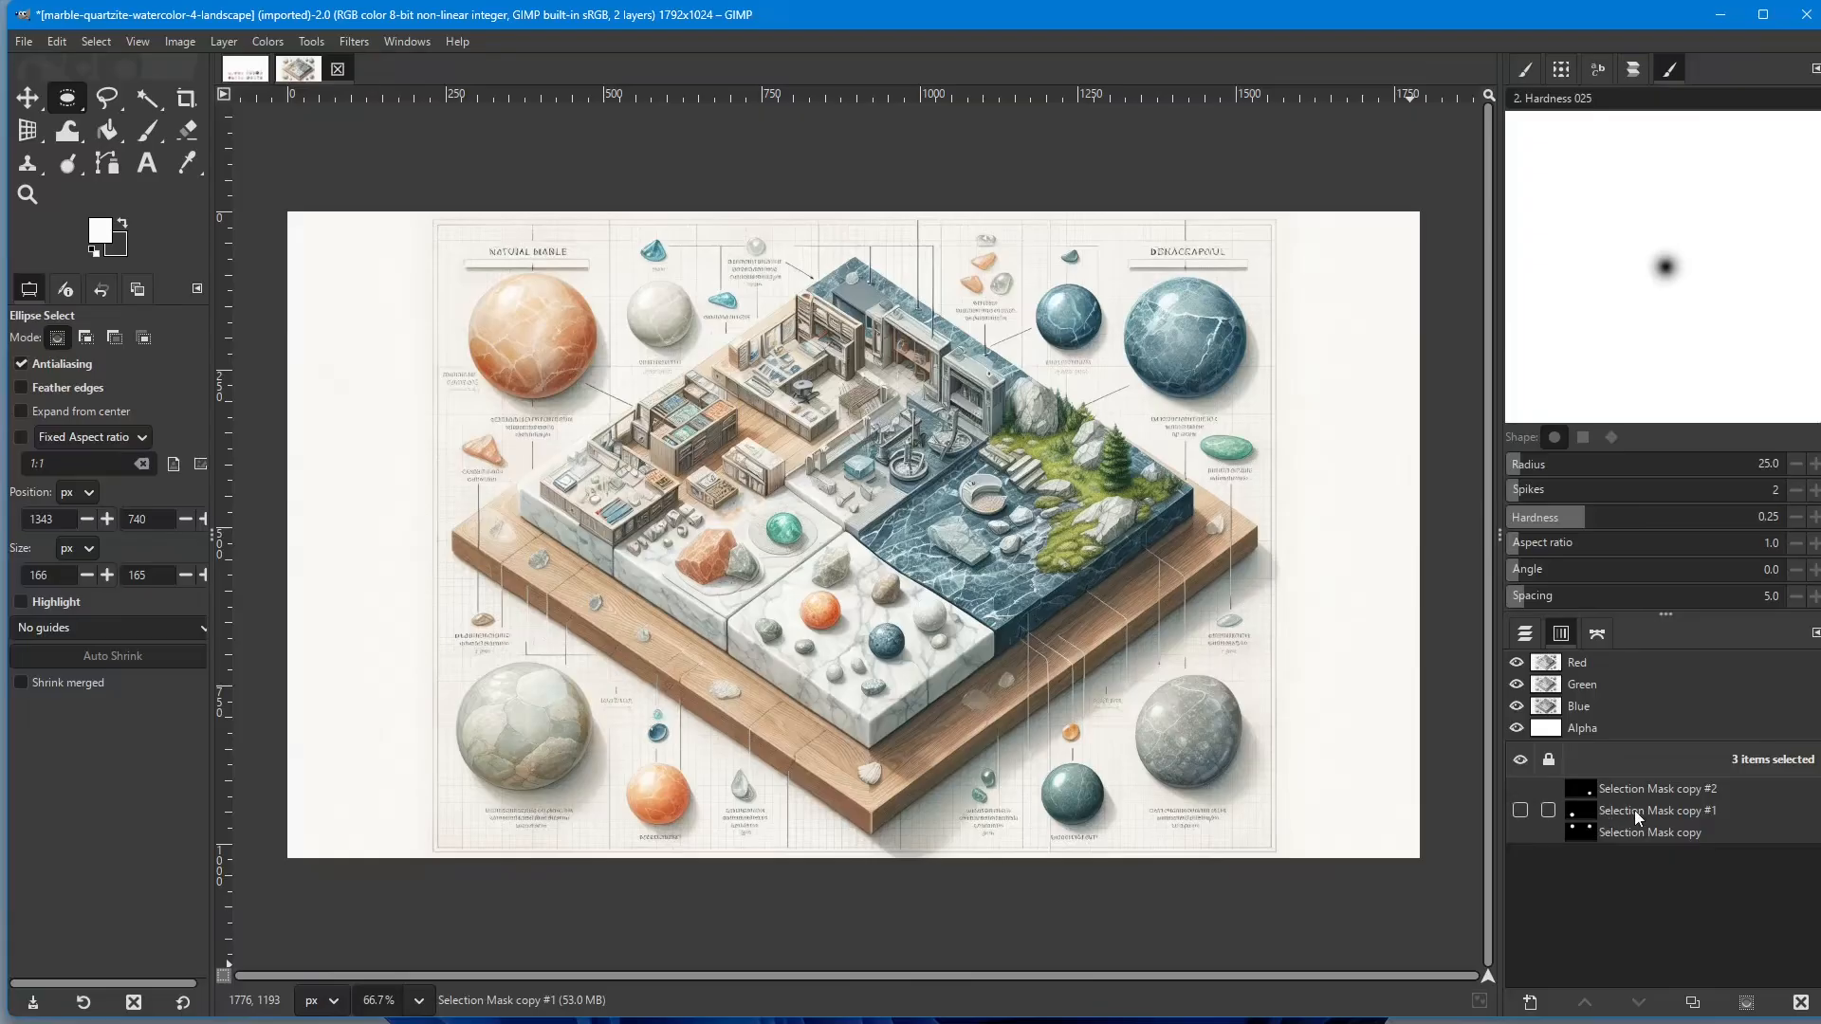
right_click(1636, 810)
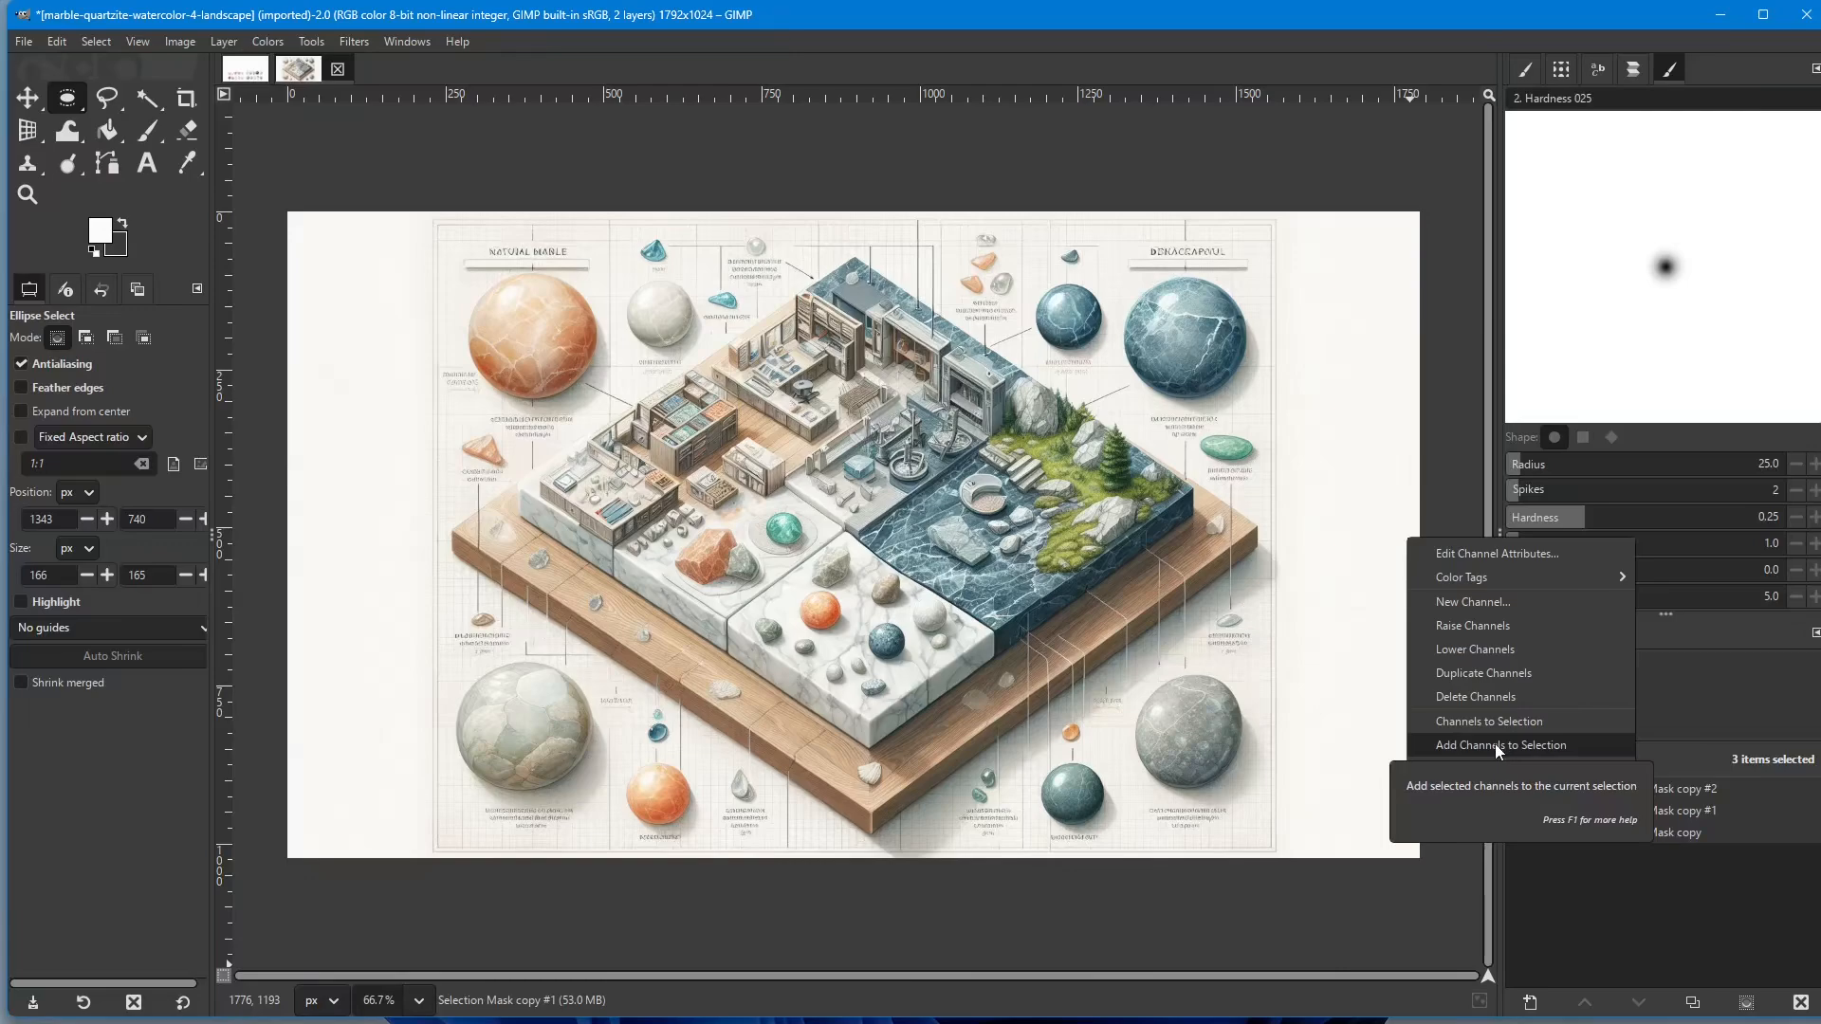
left_click(1674, 914)
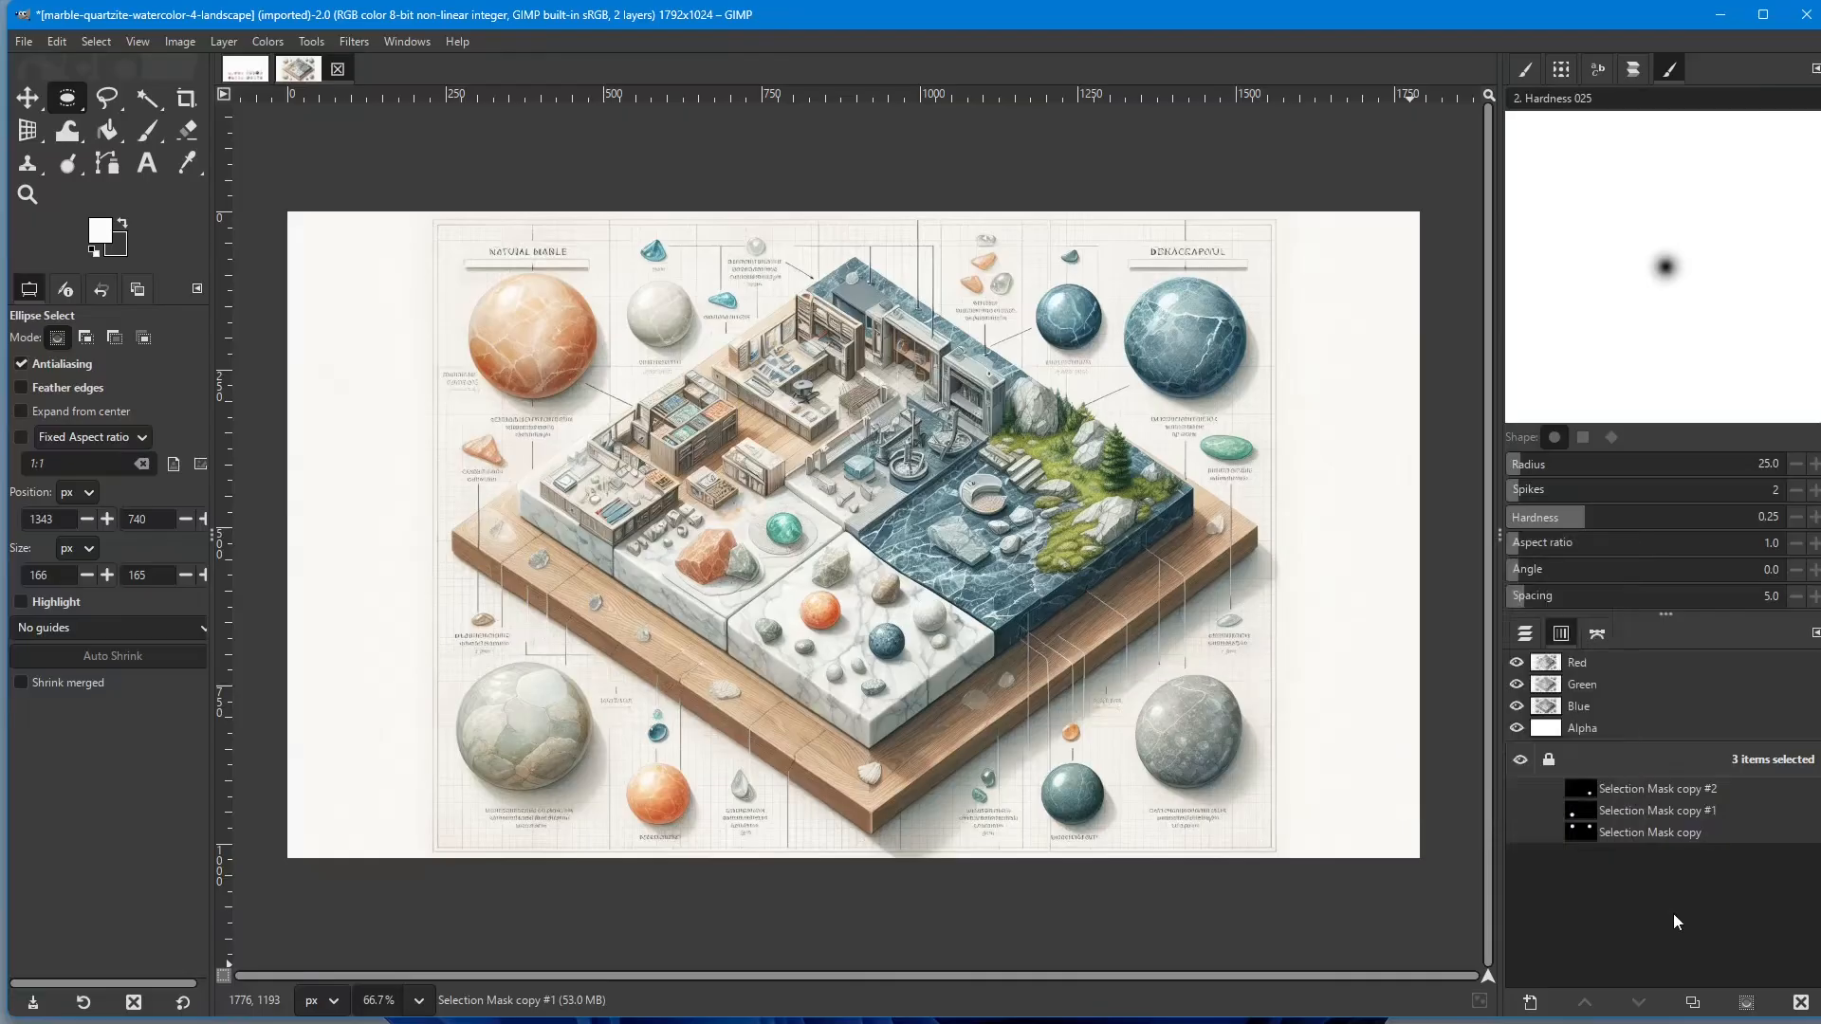
Step: Add the three saved channels, Selection Mask copy, copy #1 and copy #2, to the selection together
left_click(1678, 827)
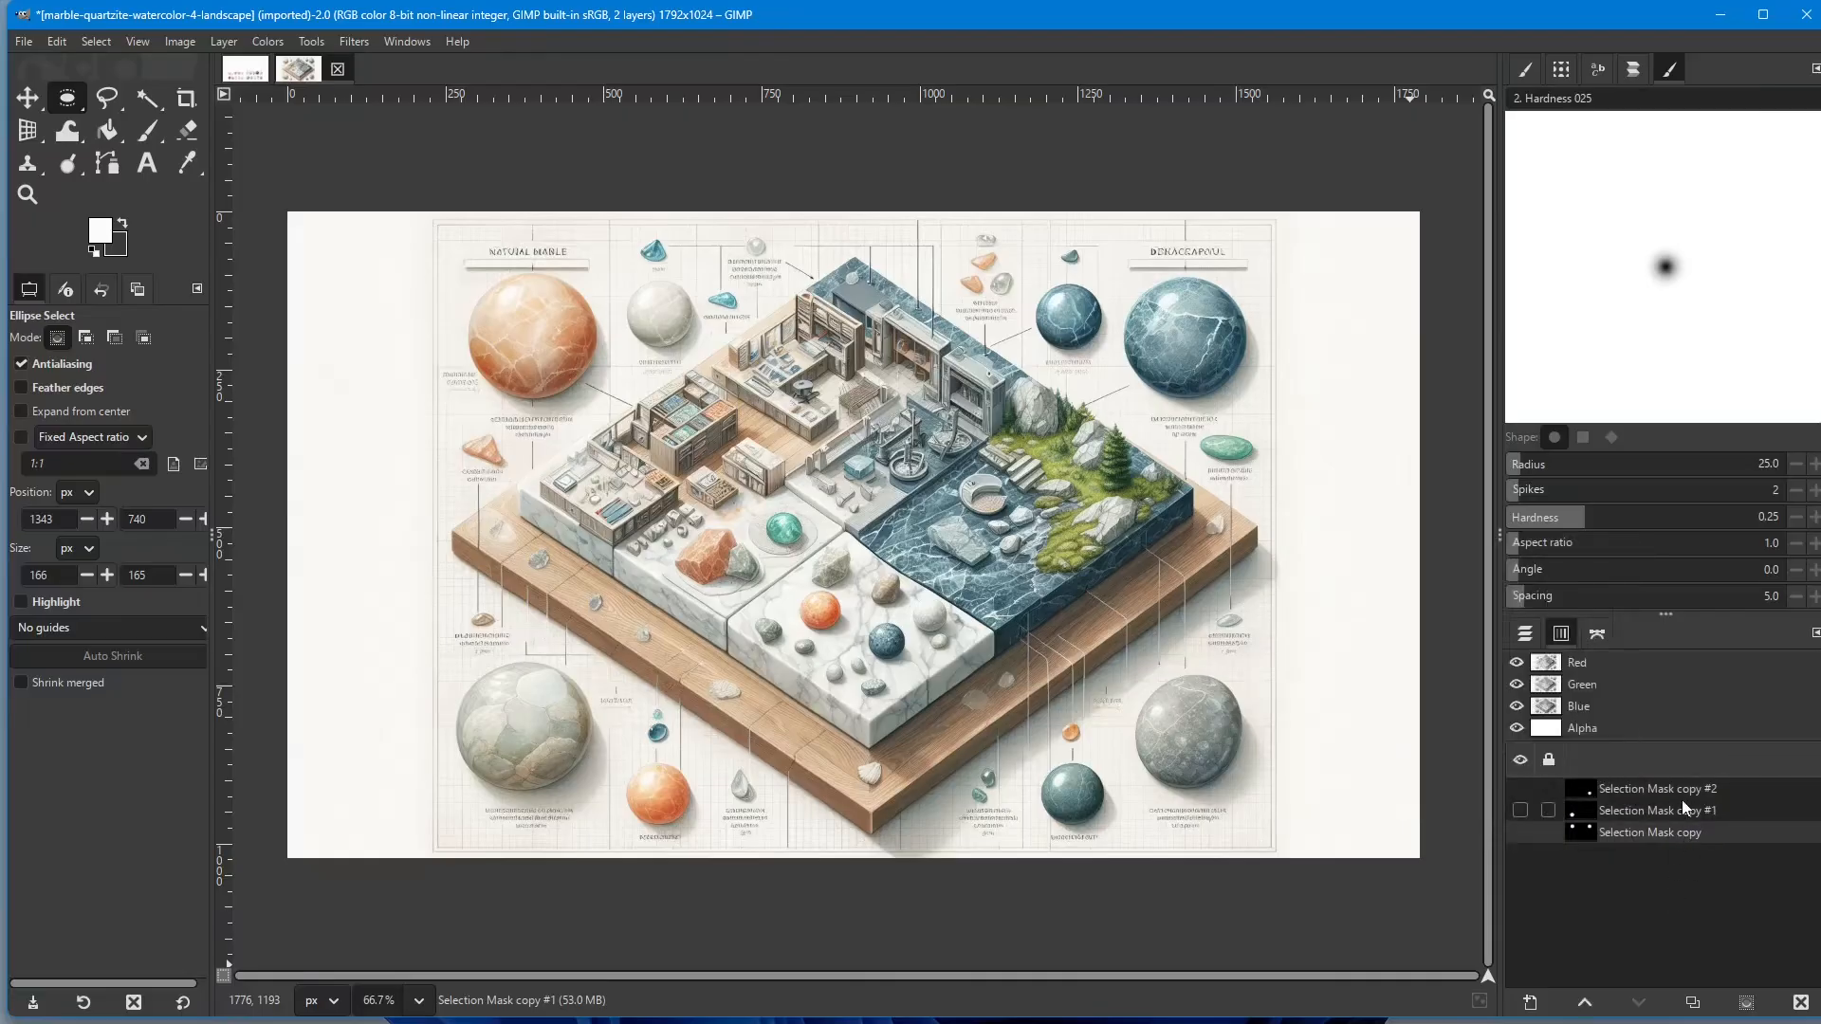
left_click(1669, 812, "ctrl")
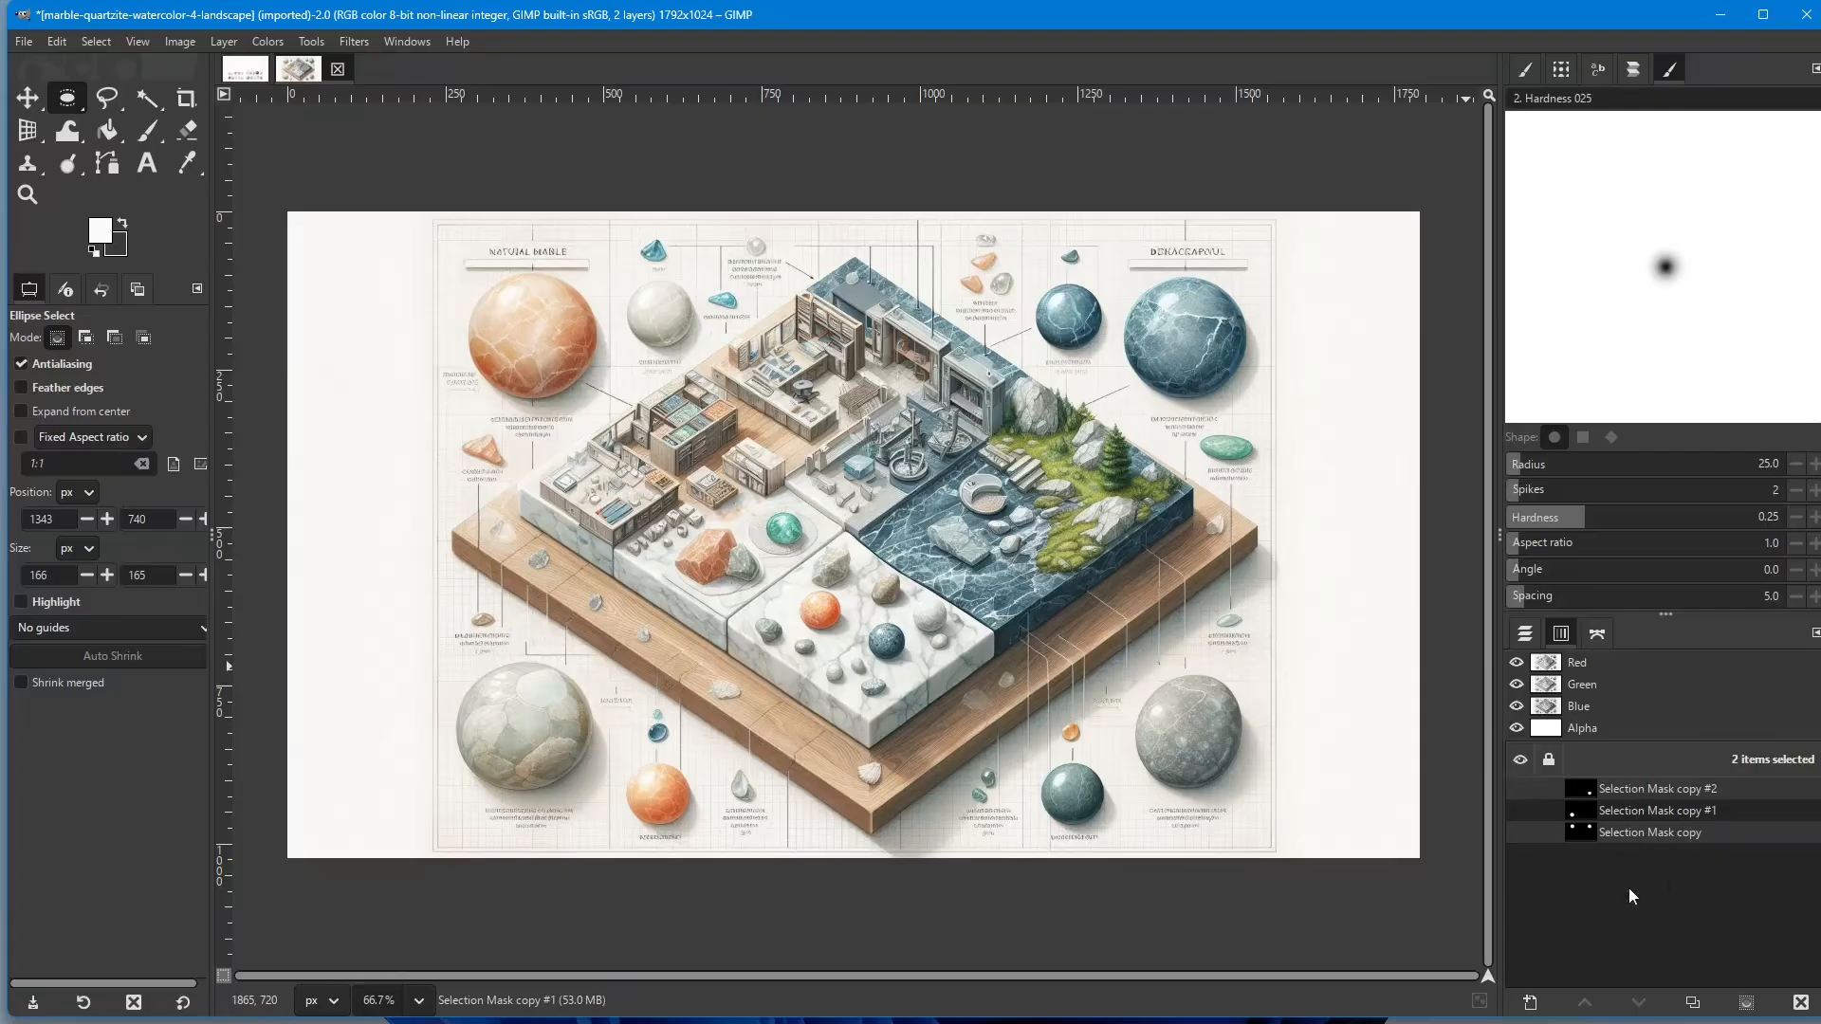
left_click(1636, 810, "ctrl")
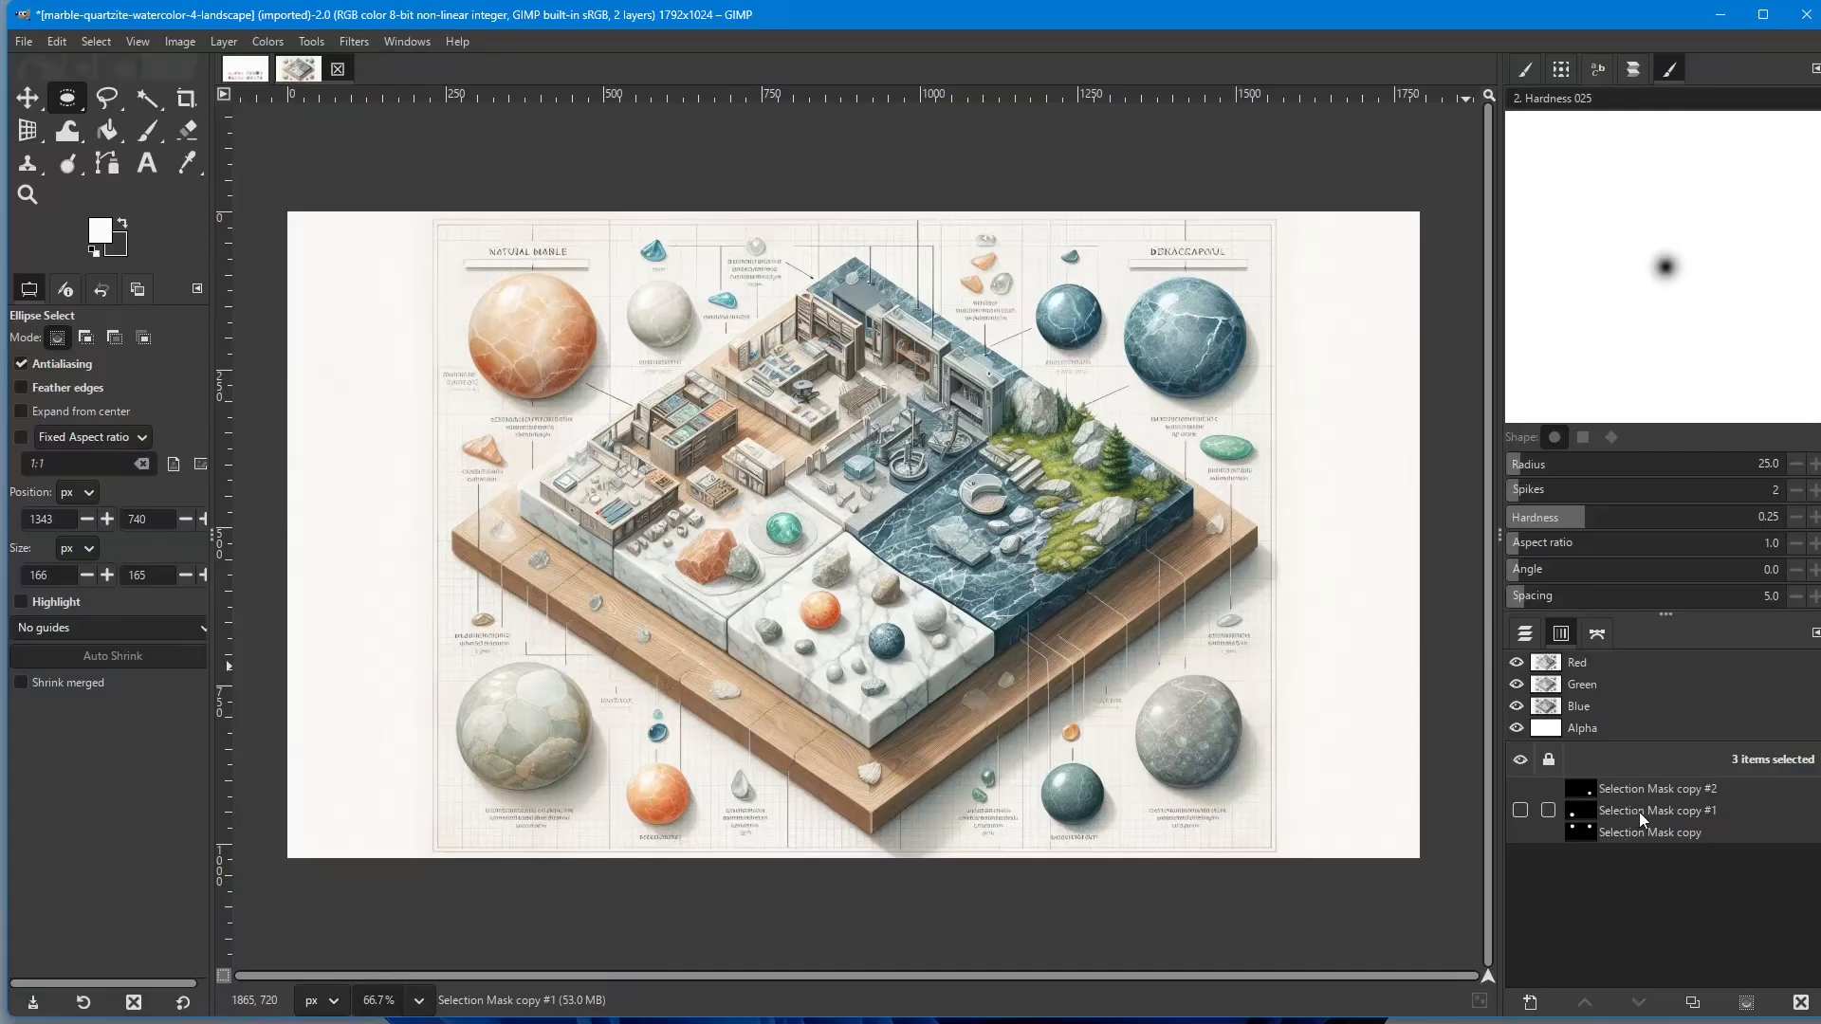
right_click(1640, 812)
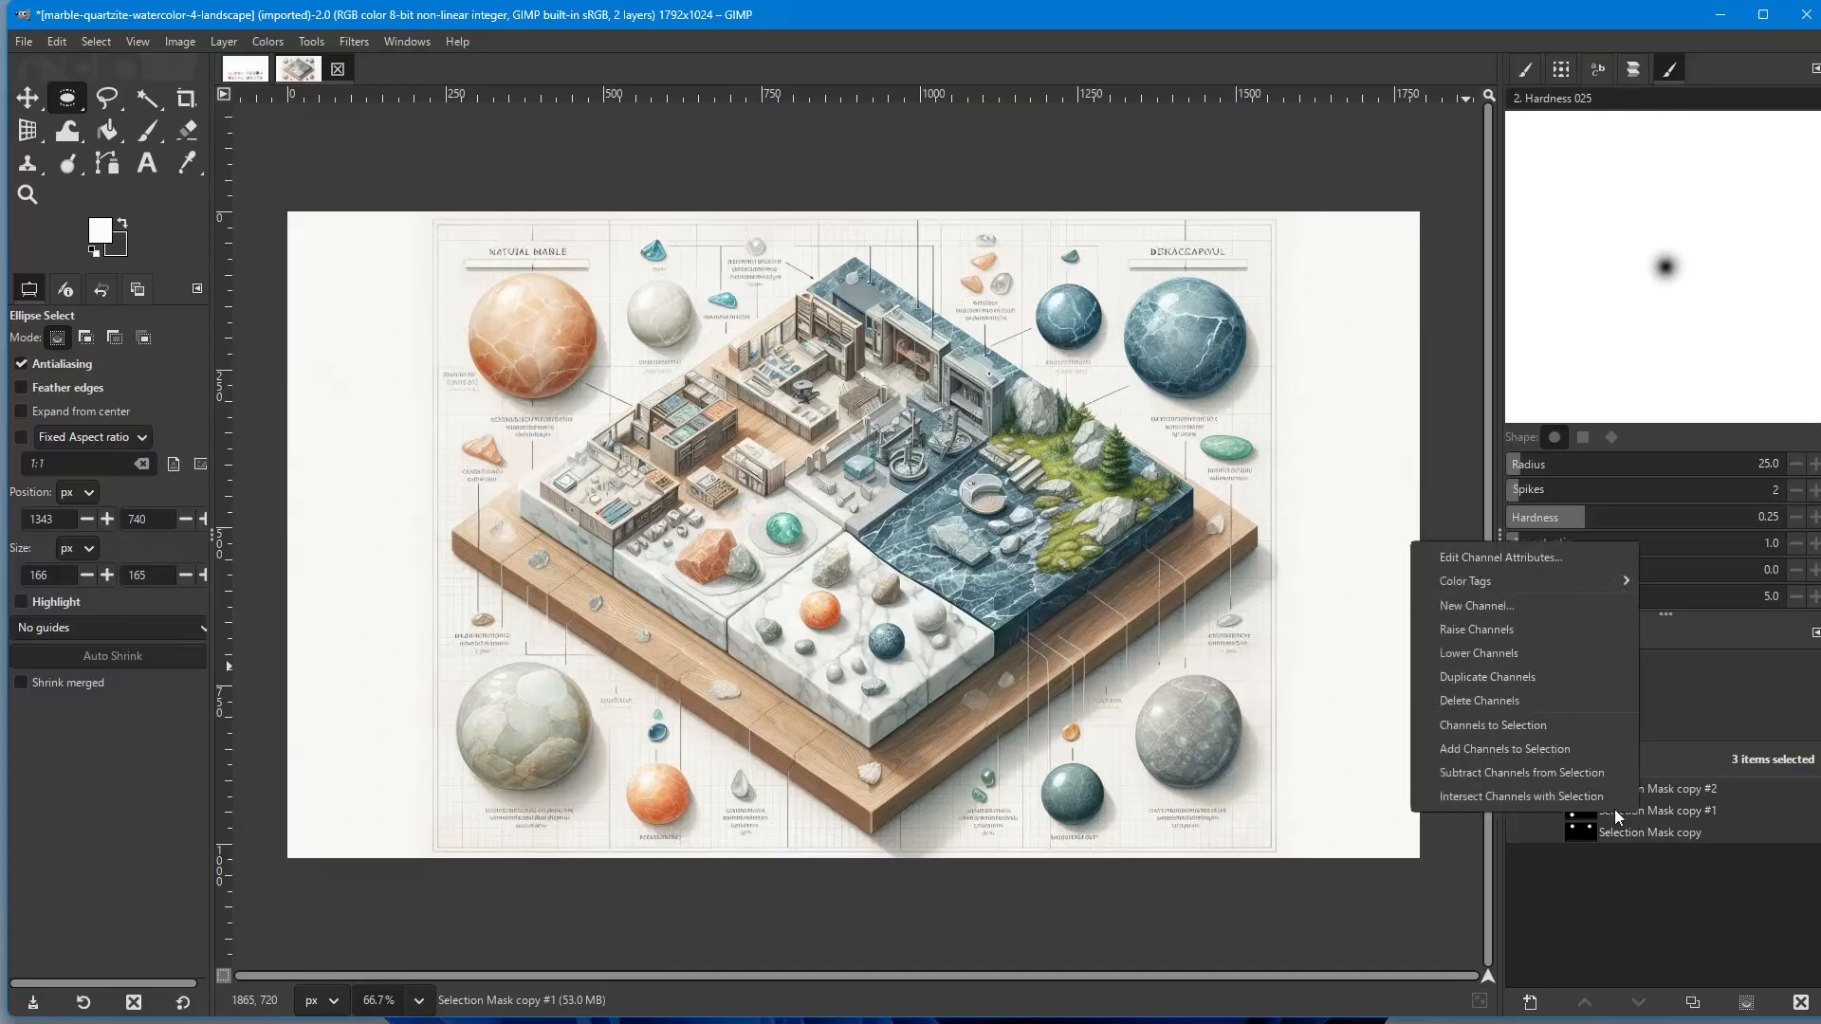
left_click(1505, 750)
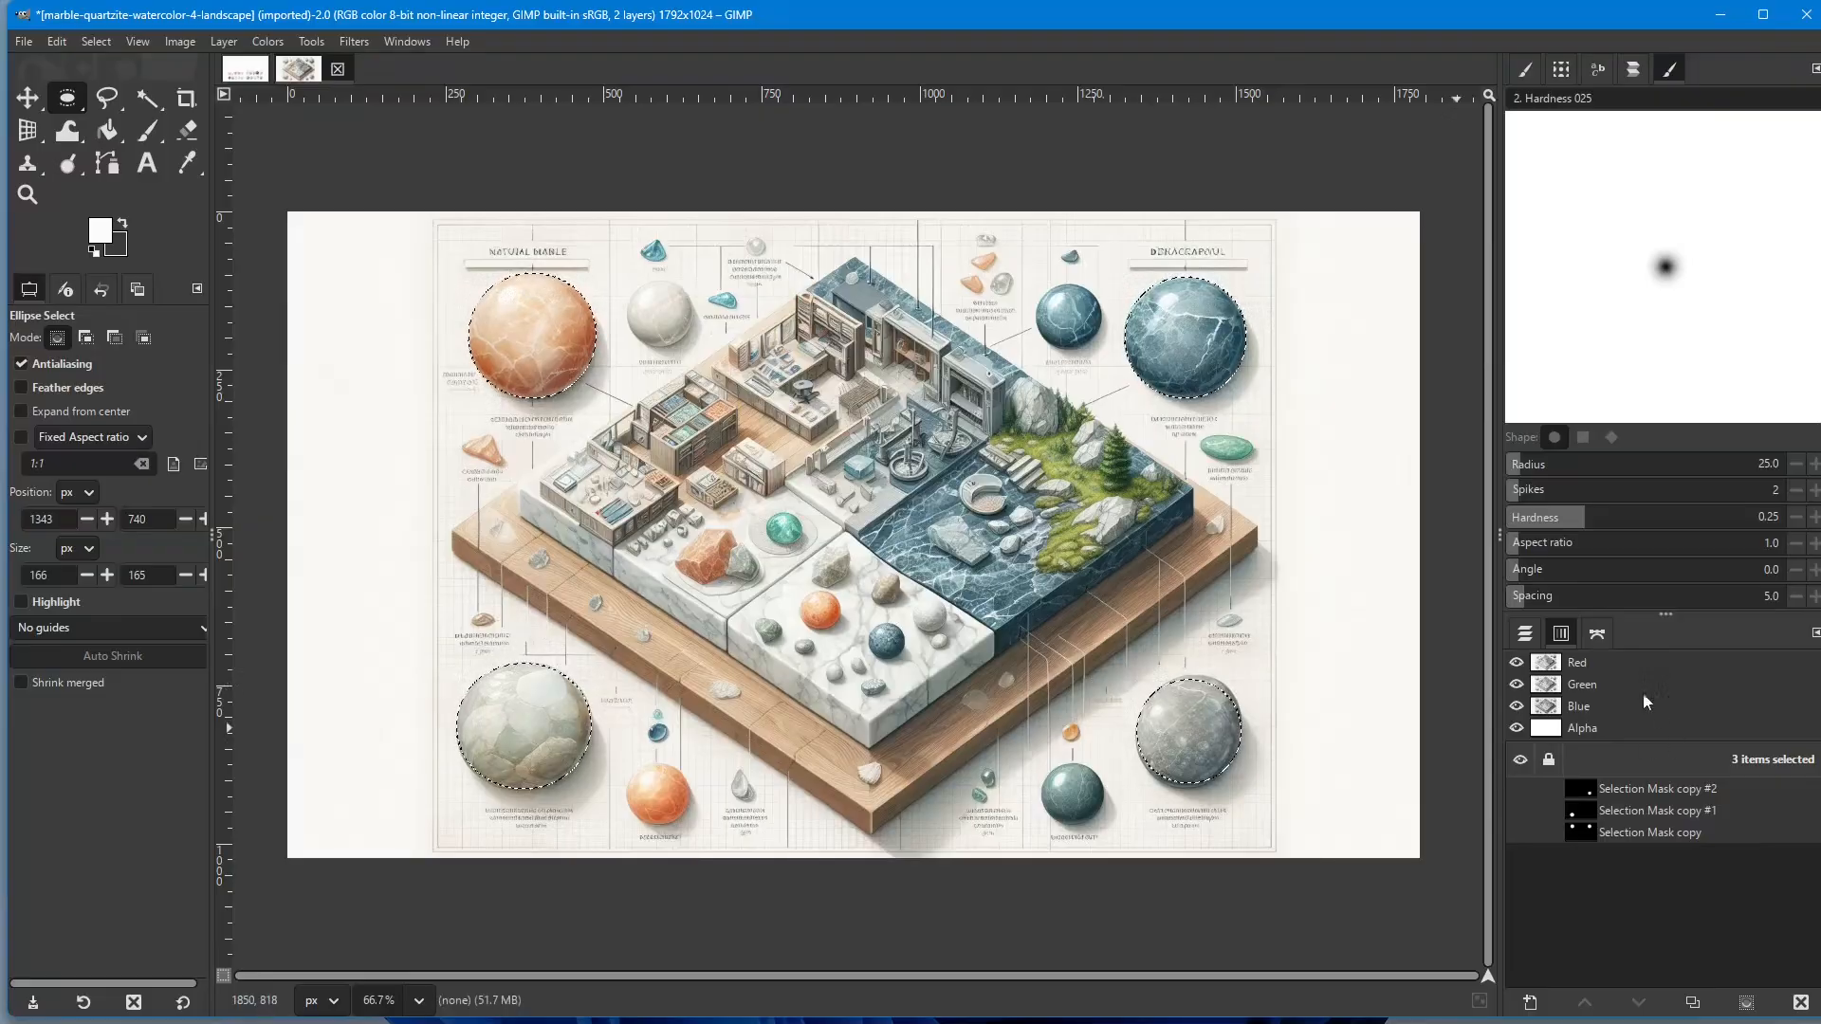
Step: Add a layer mask initialized from the selection to the marble-quartzite-watercolor-4-landscape layer
left_click(1523, 636)
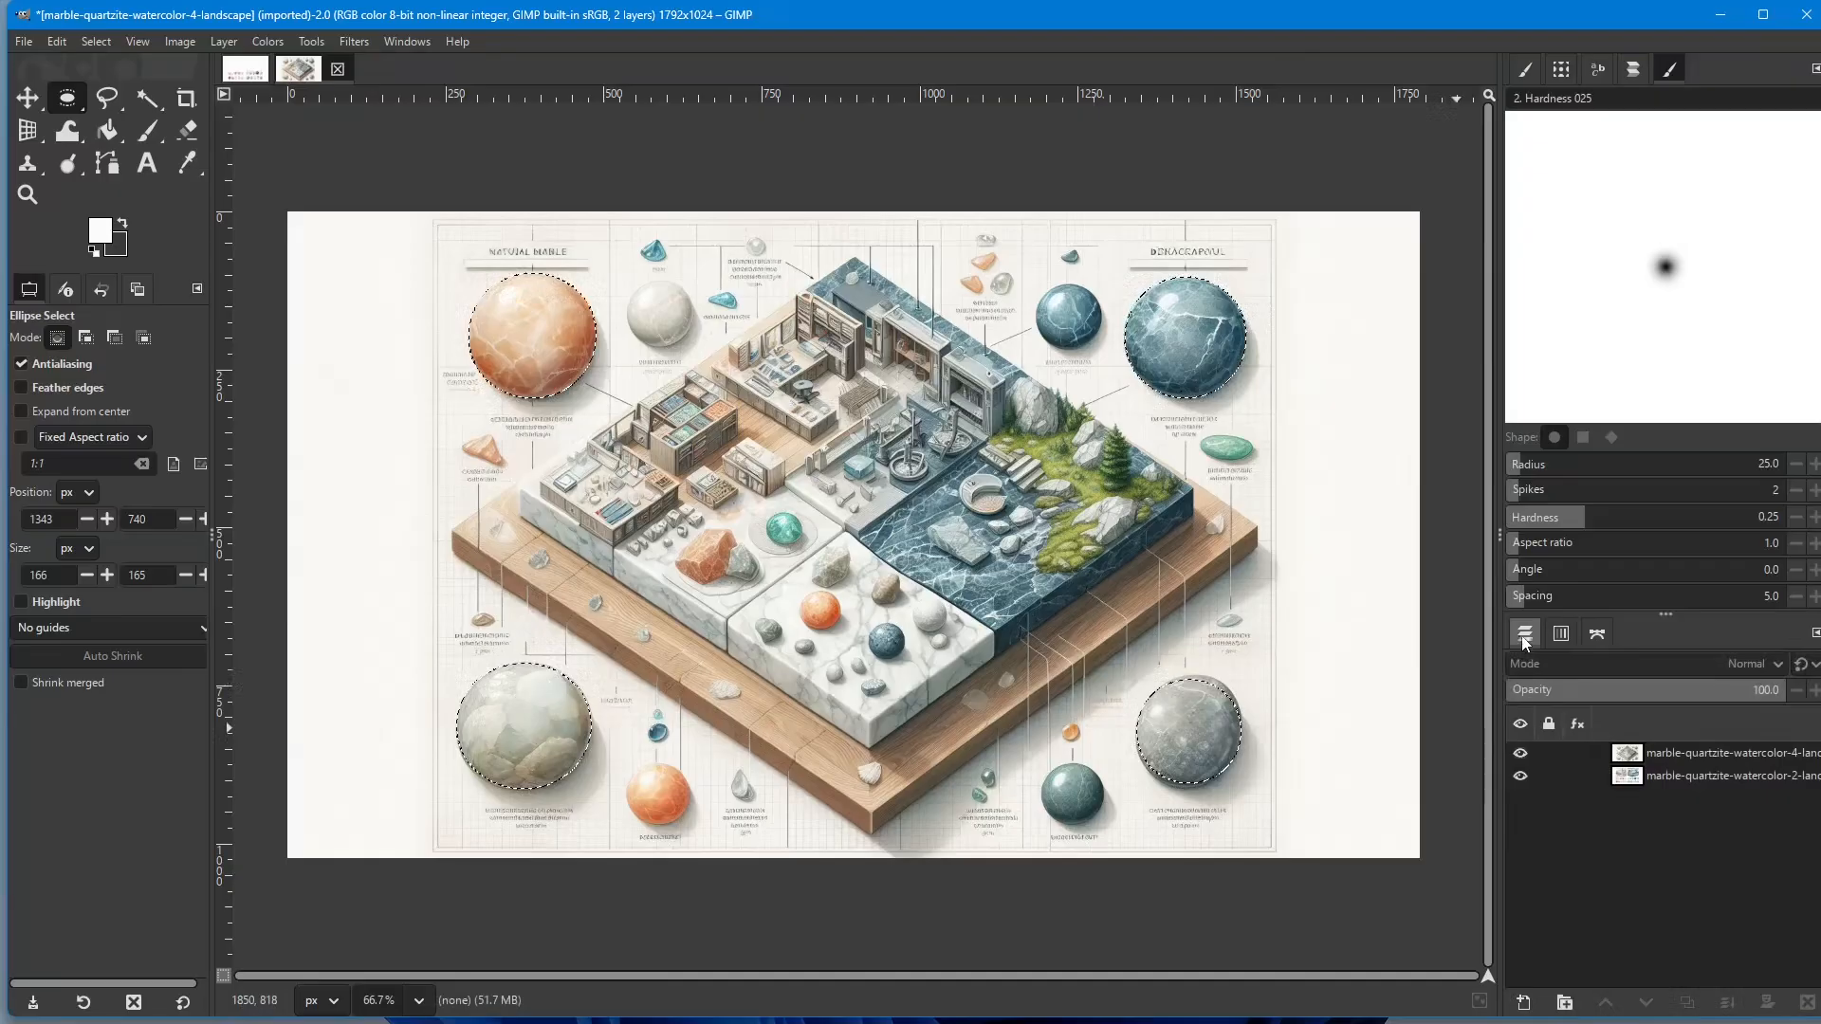
left_click(1672, 750)
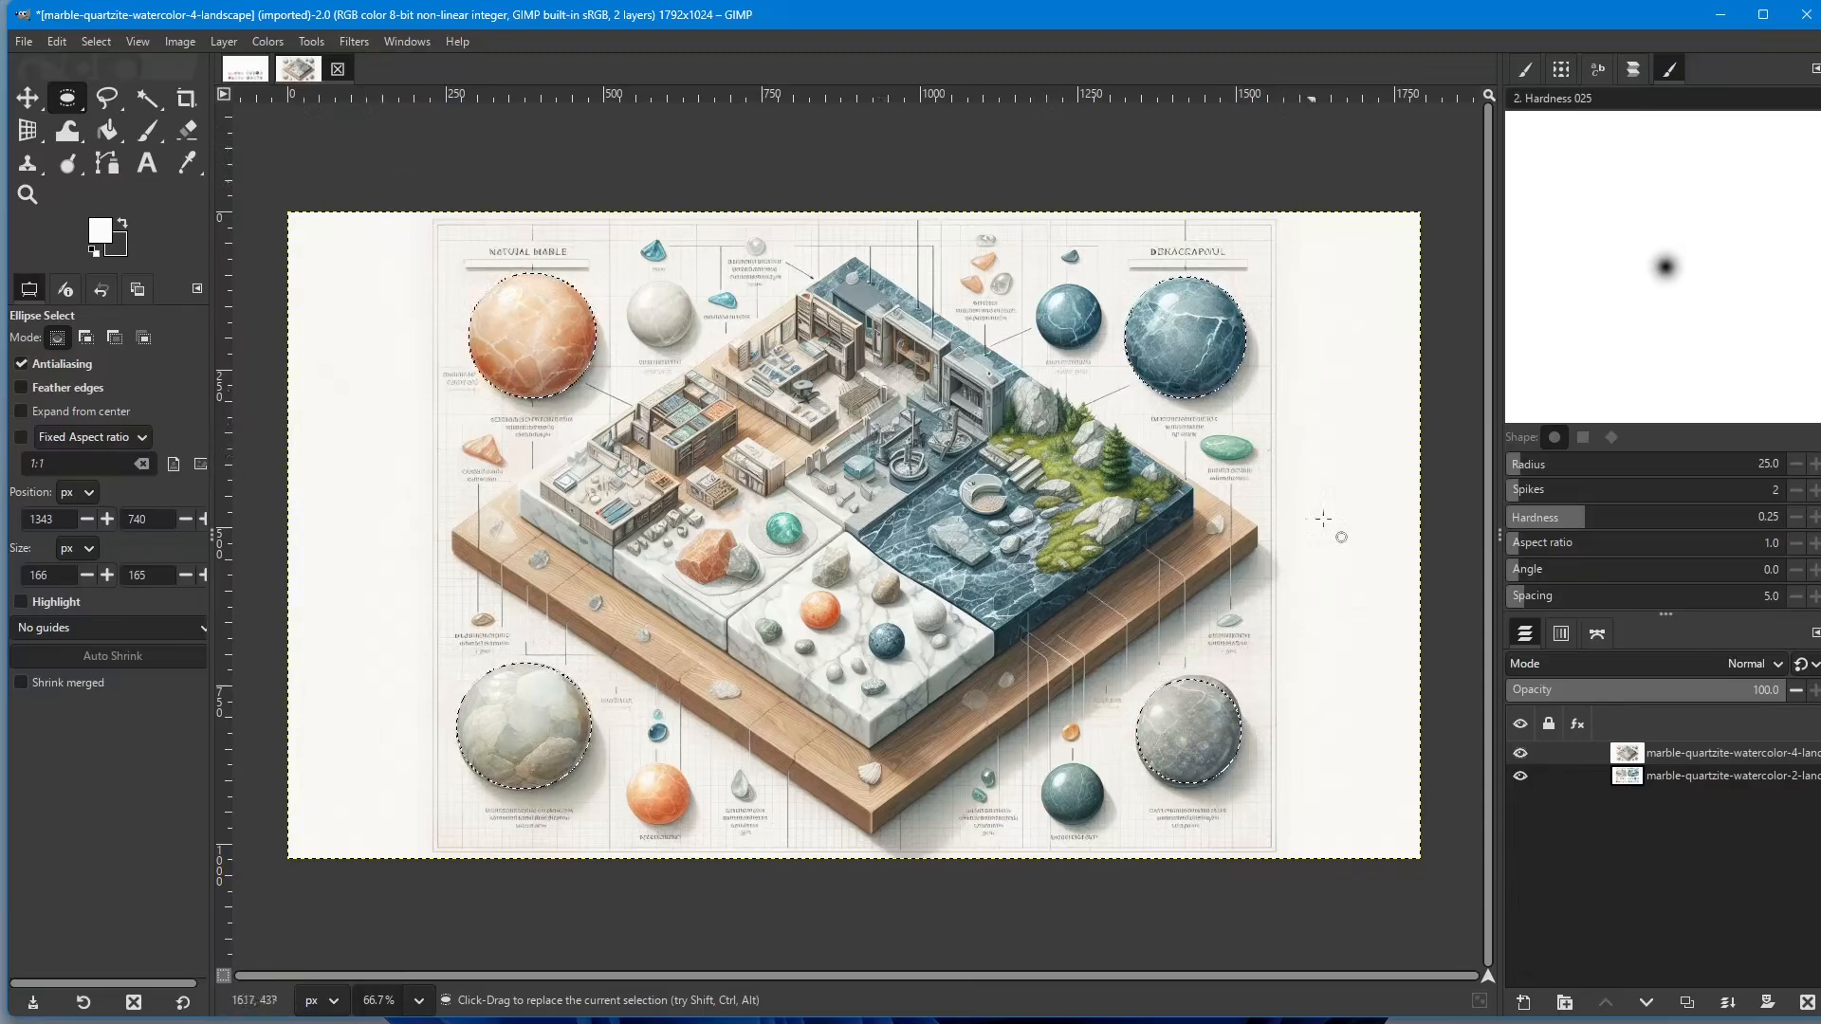
right_click(1709, 751)
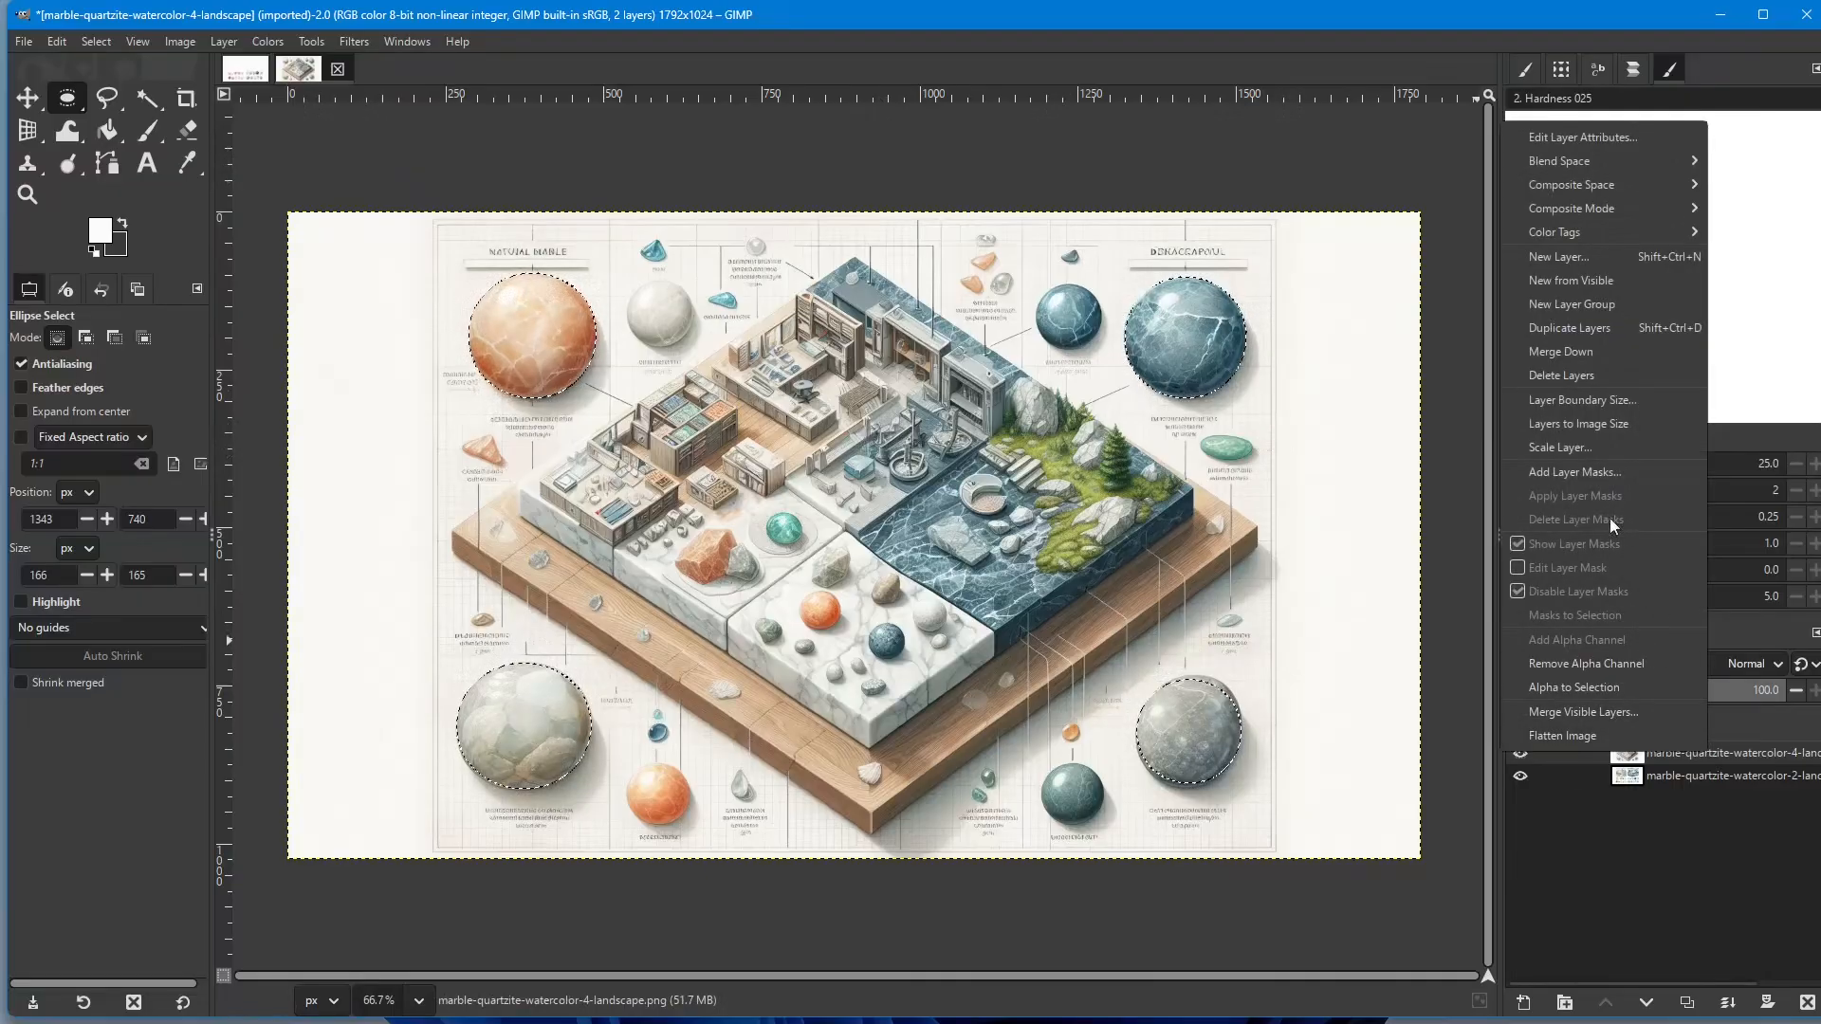
left_click(1584, 471)
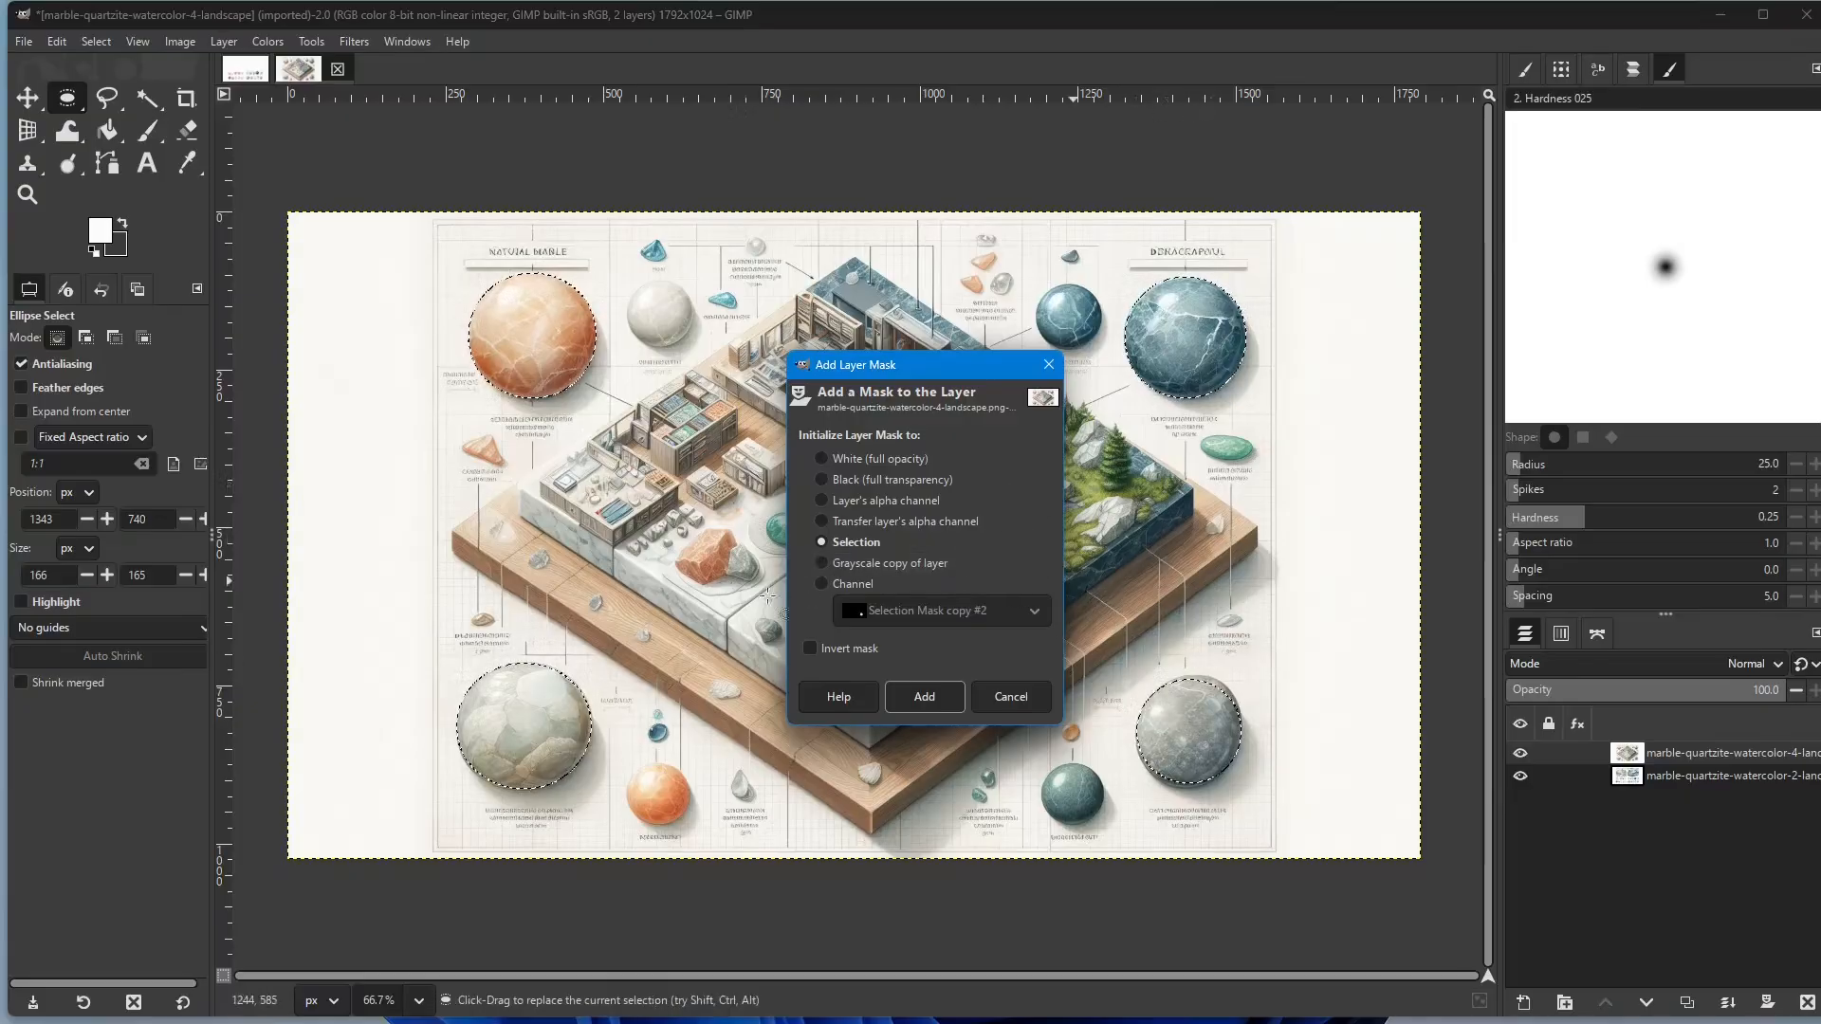
left_click(928, 697)
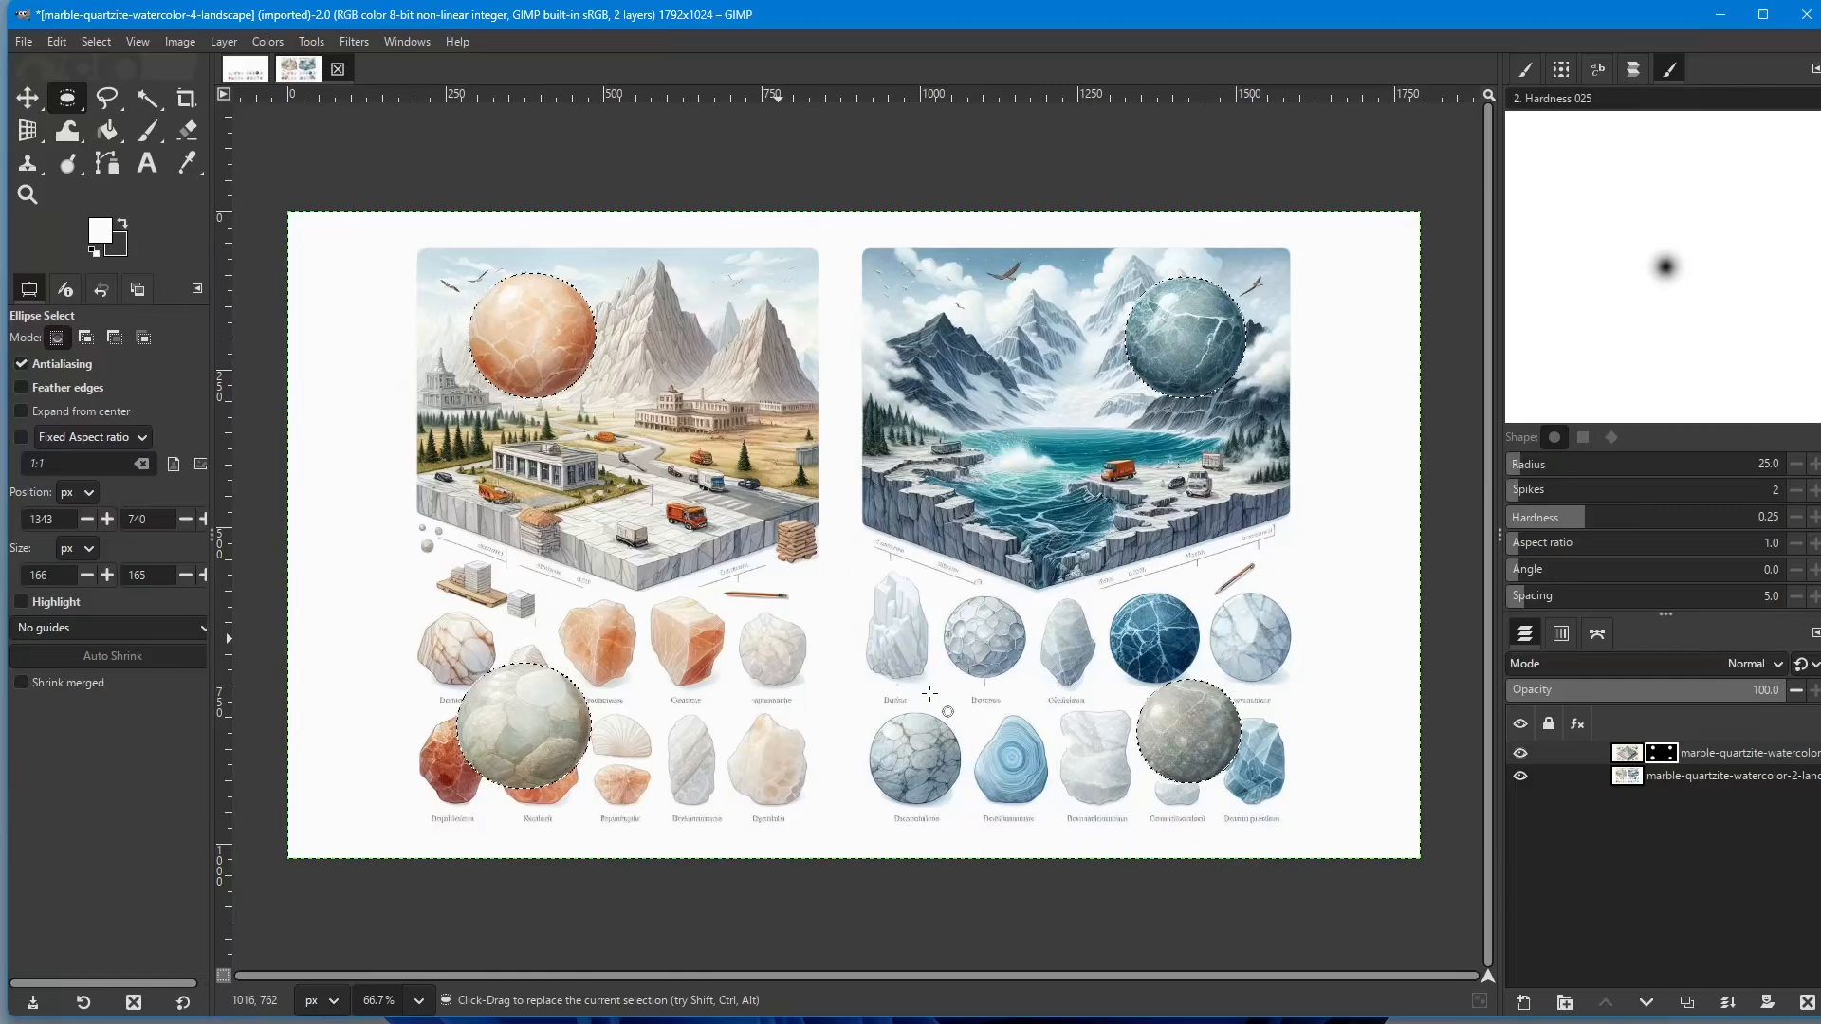
Step: Hide the marble-quartzite-watercolor-2-landscape layer beneath the masked layer and delete it
left_click(1520, 776)
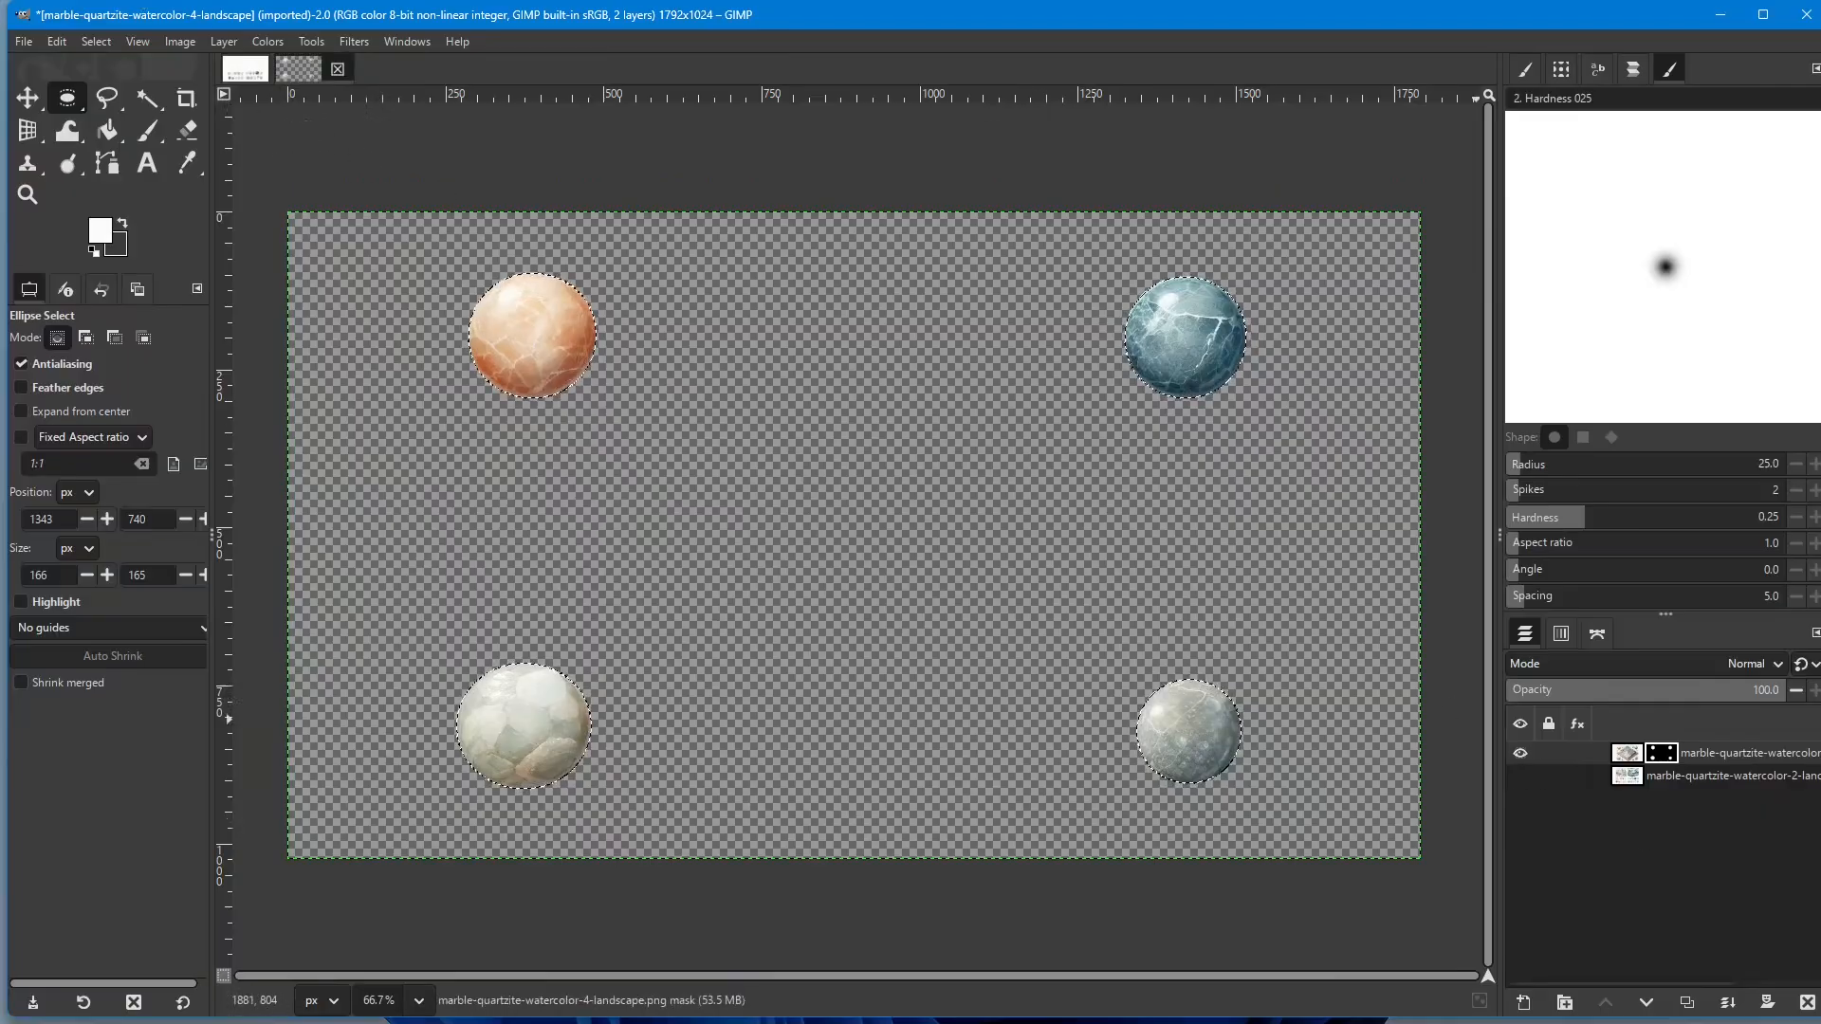
right_click(1721, 776)
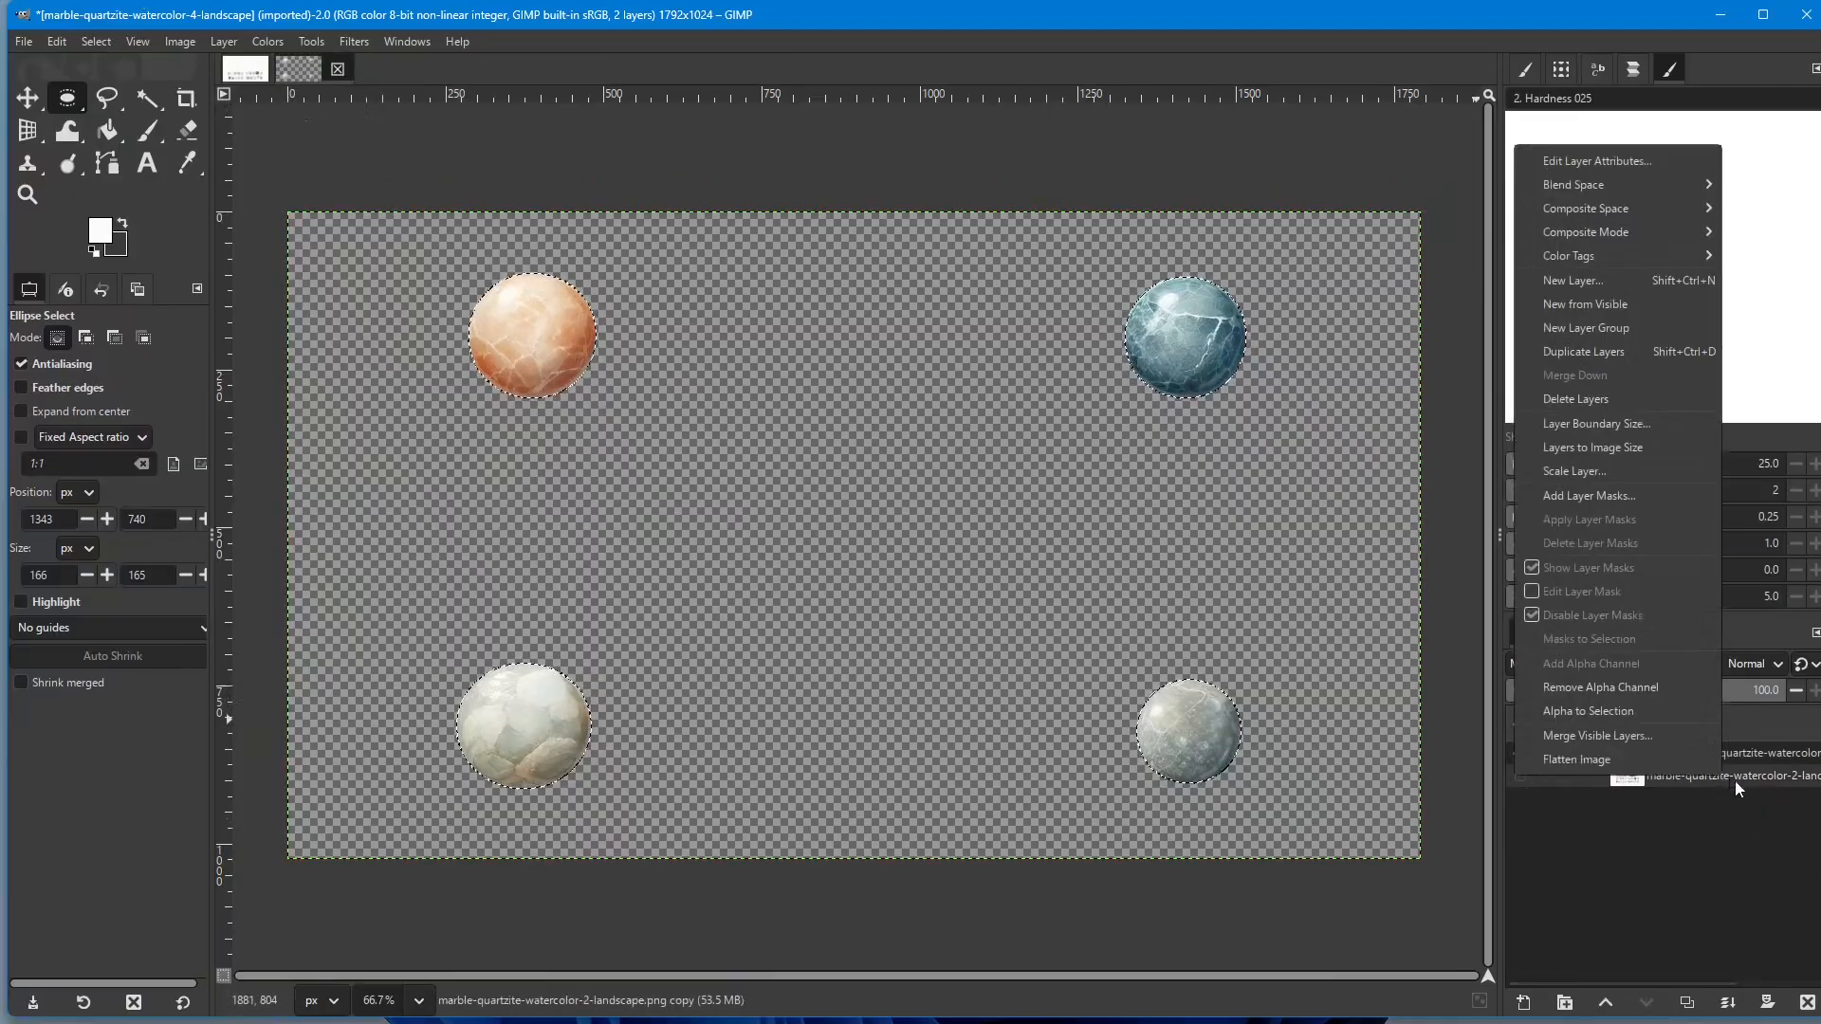
left_click(1809, 1009)
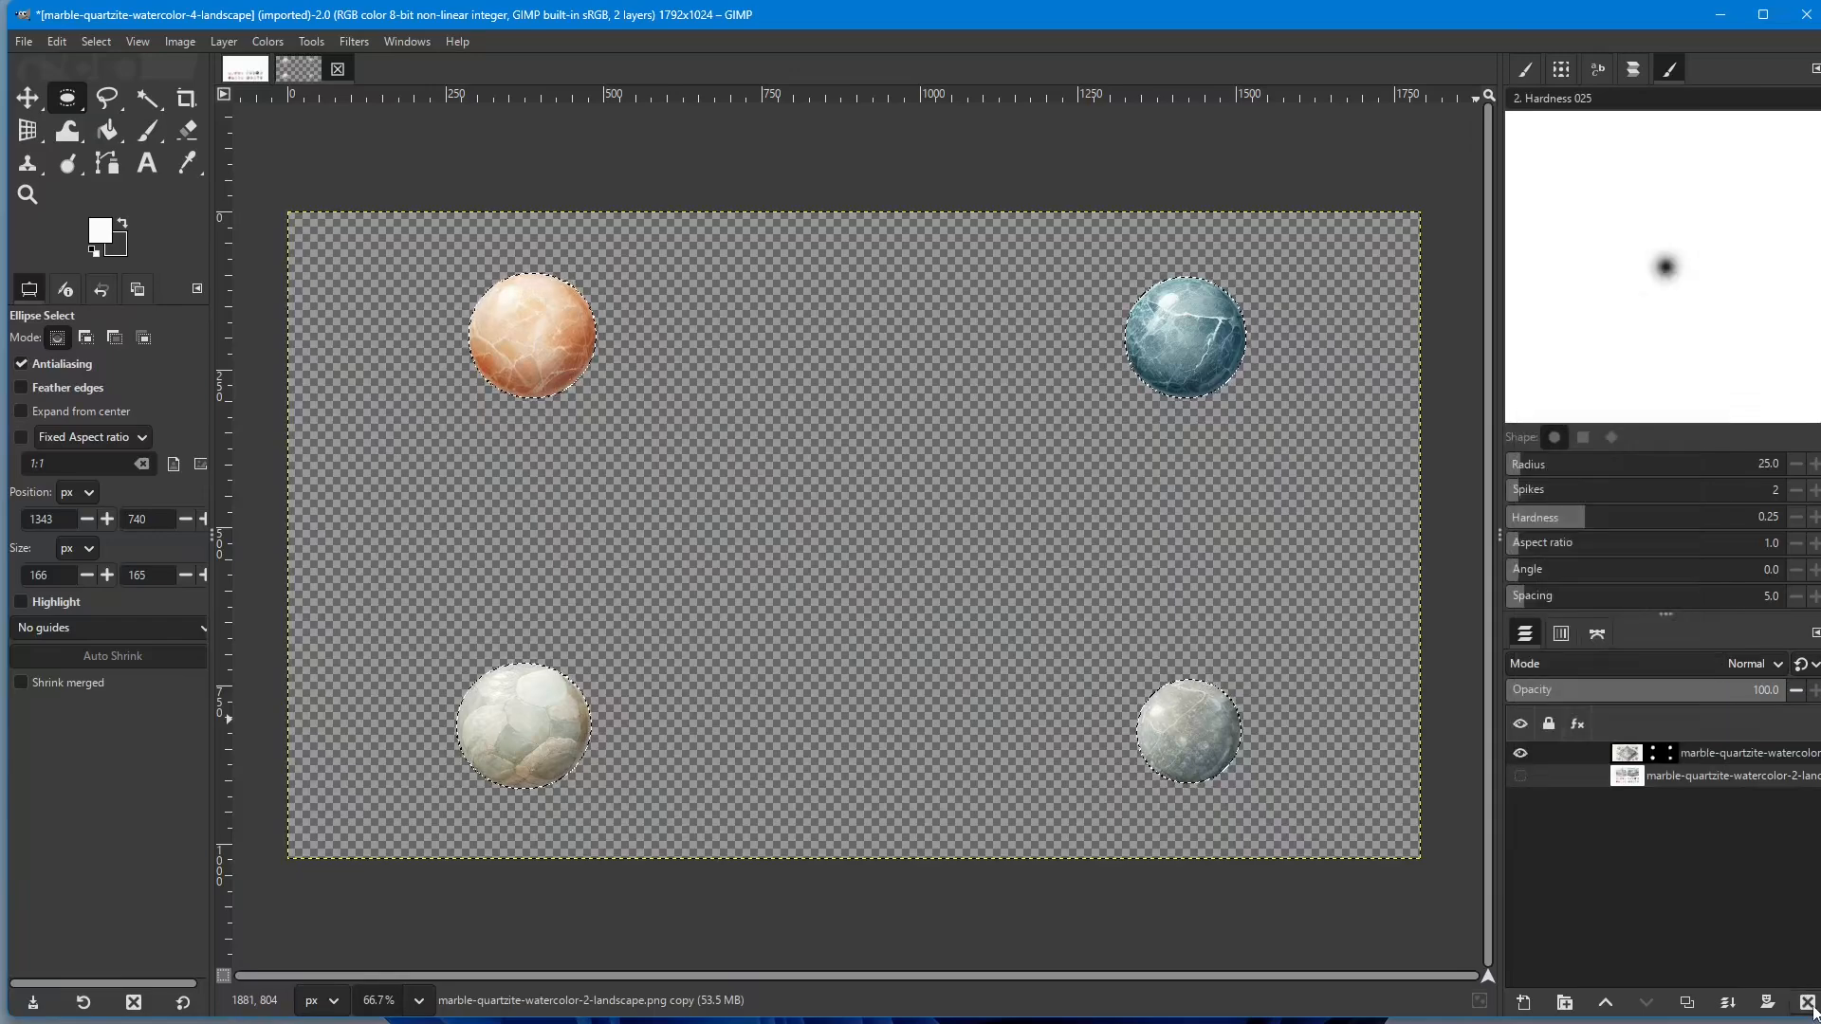
left_click(1809, 1009)
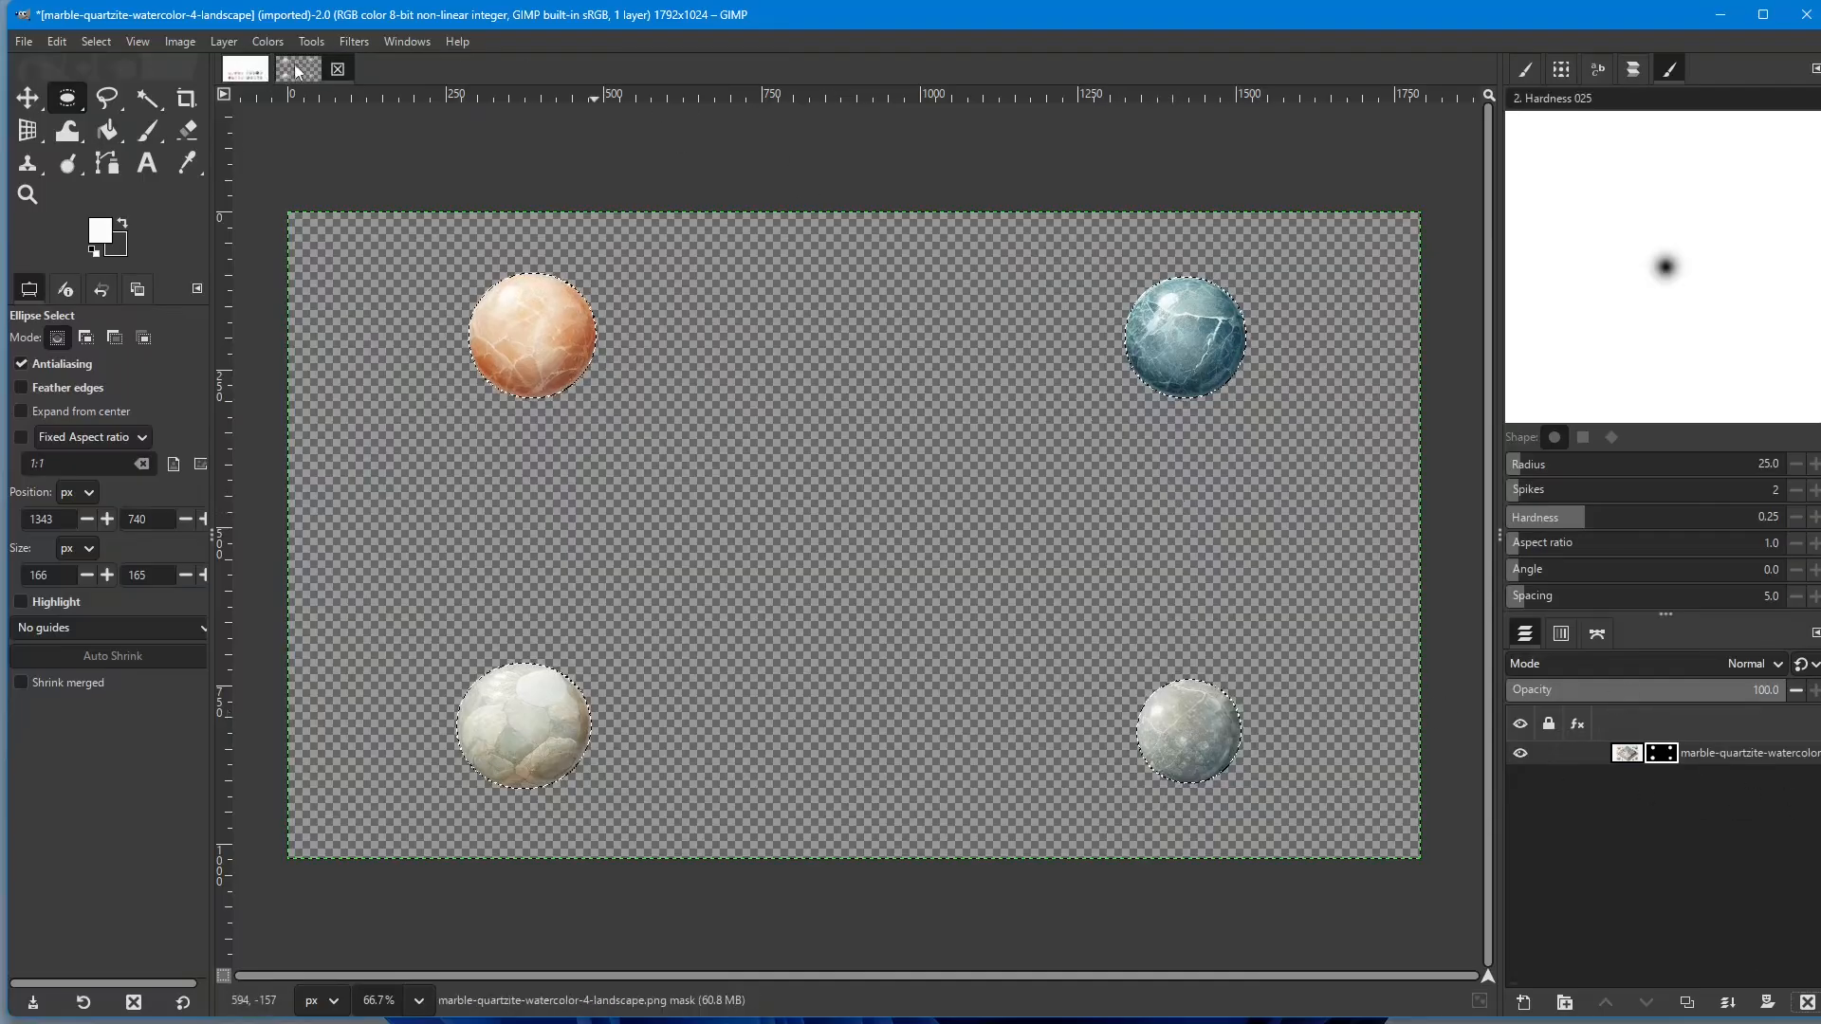
Step: Save the combined selection of all four spheres and stones in the marble-quartzite-watercolor-4-landscape image to a channel
left_click(245, 72)
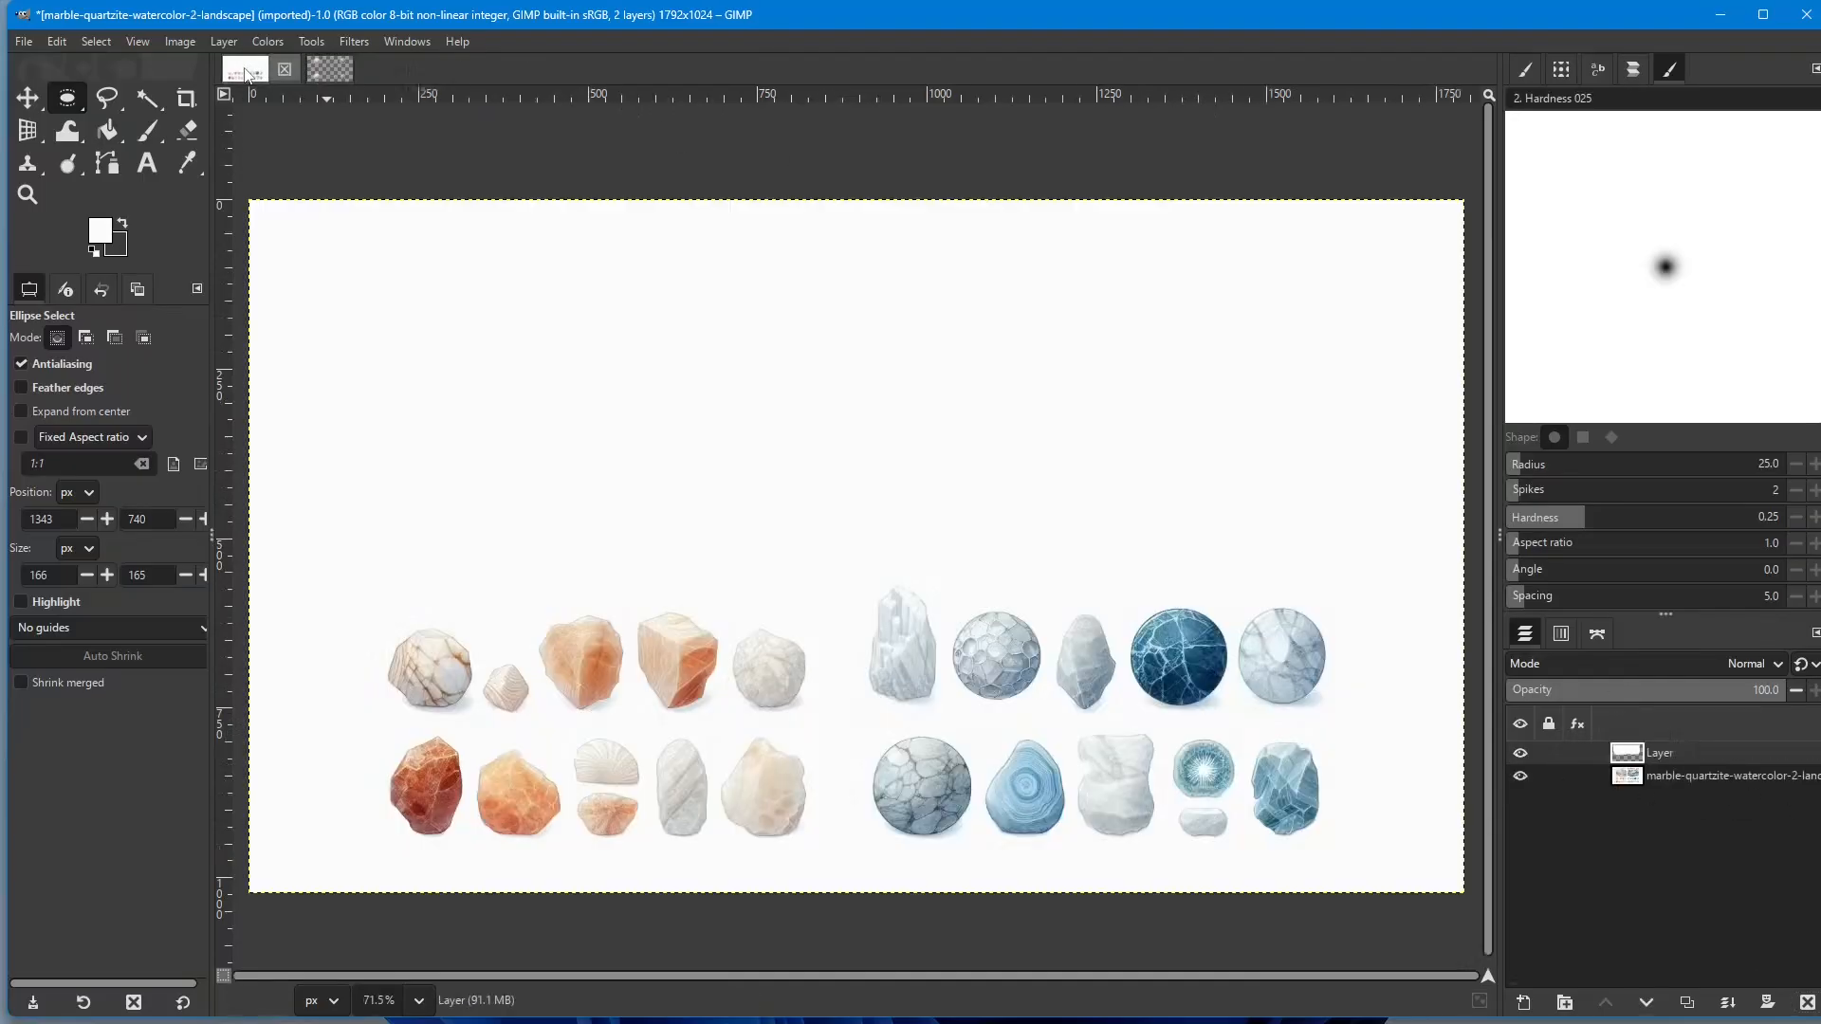
left_click(328, 71)
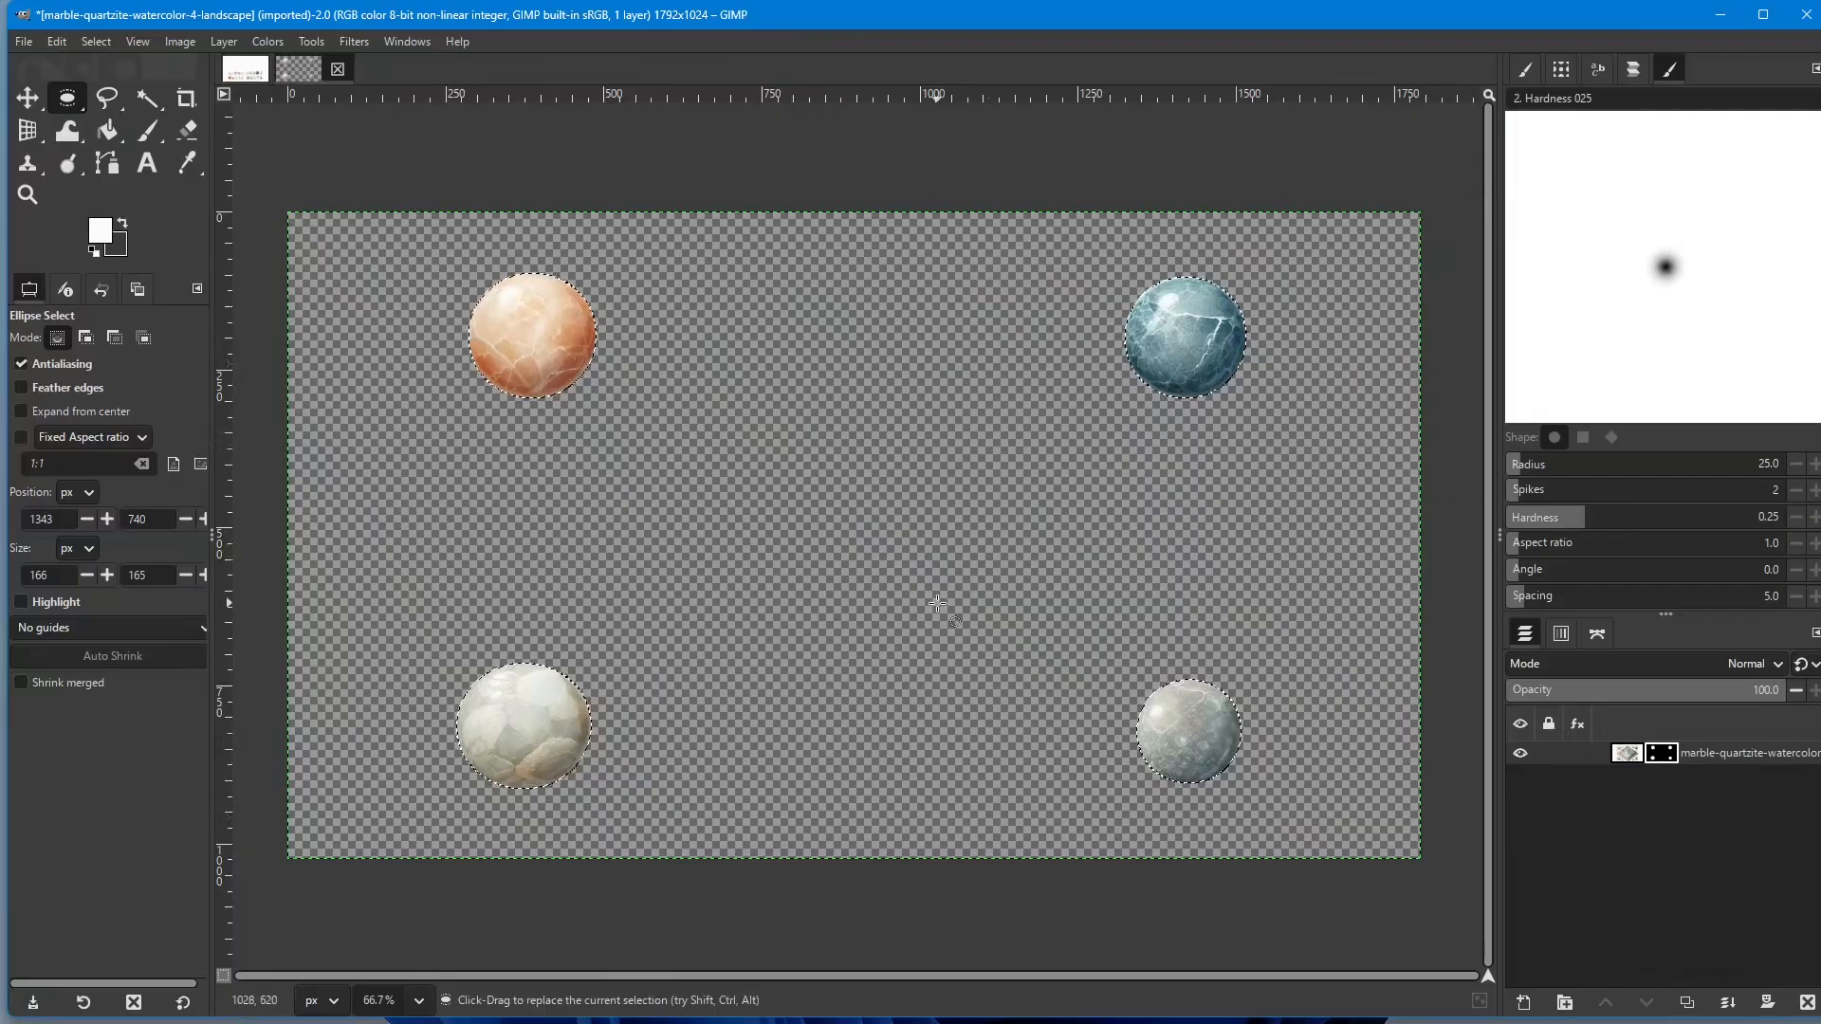
key("ctrl+shift")
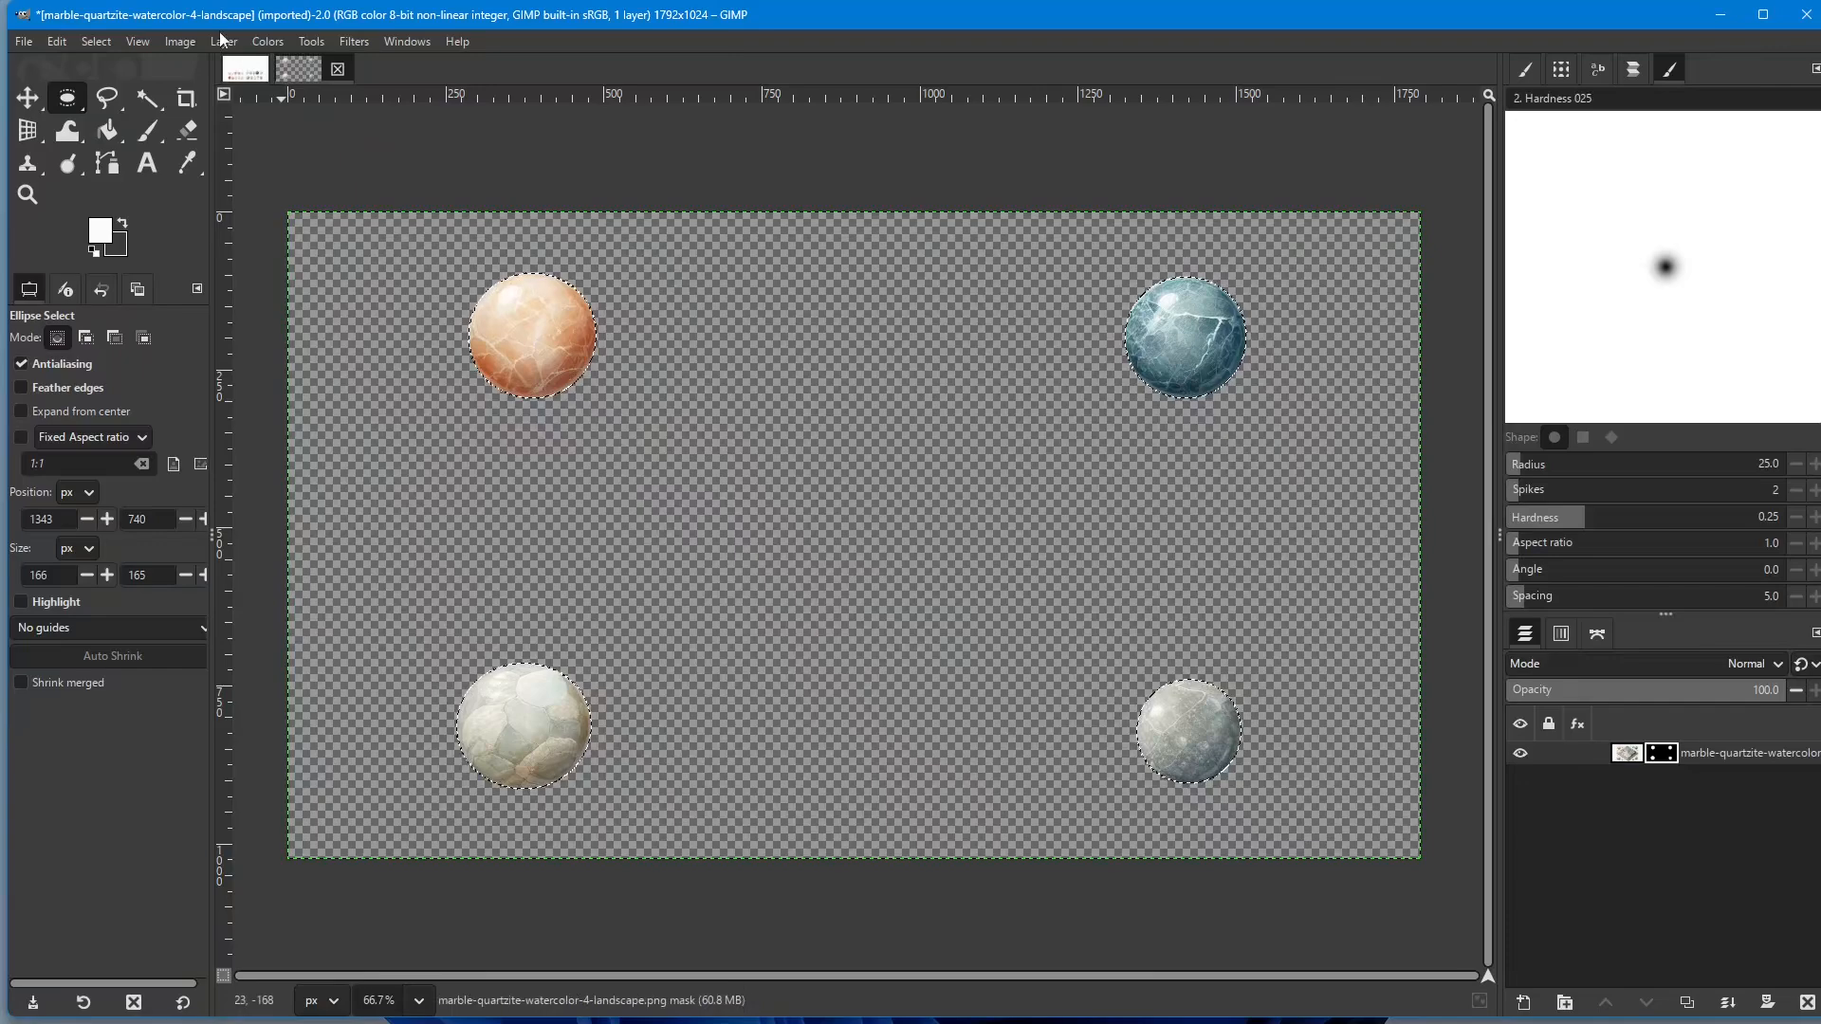
left_click(98, 41)
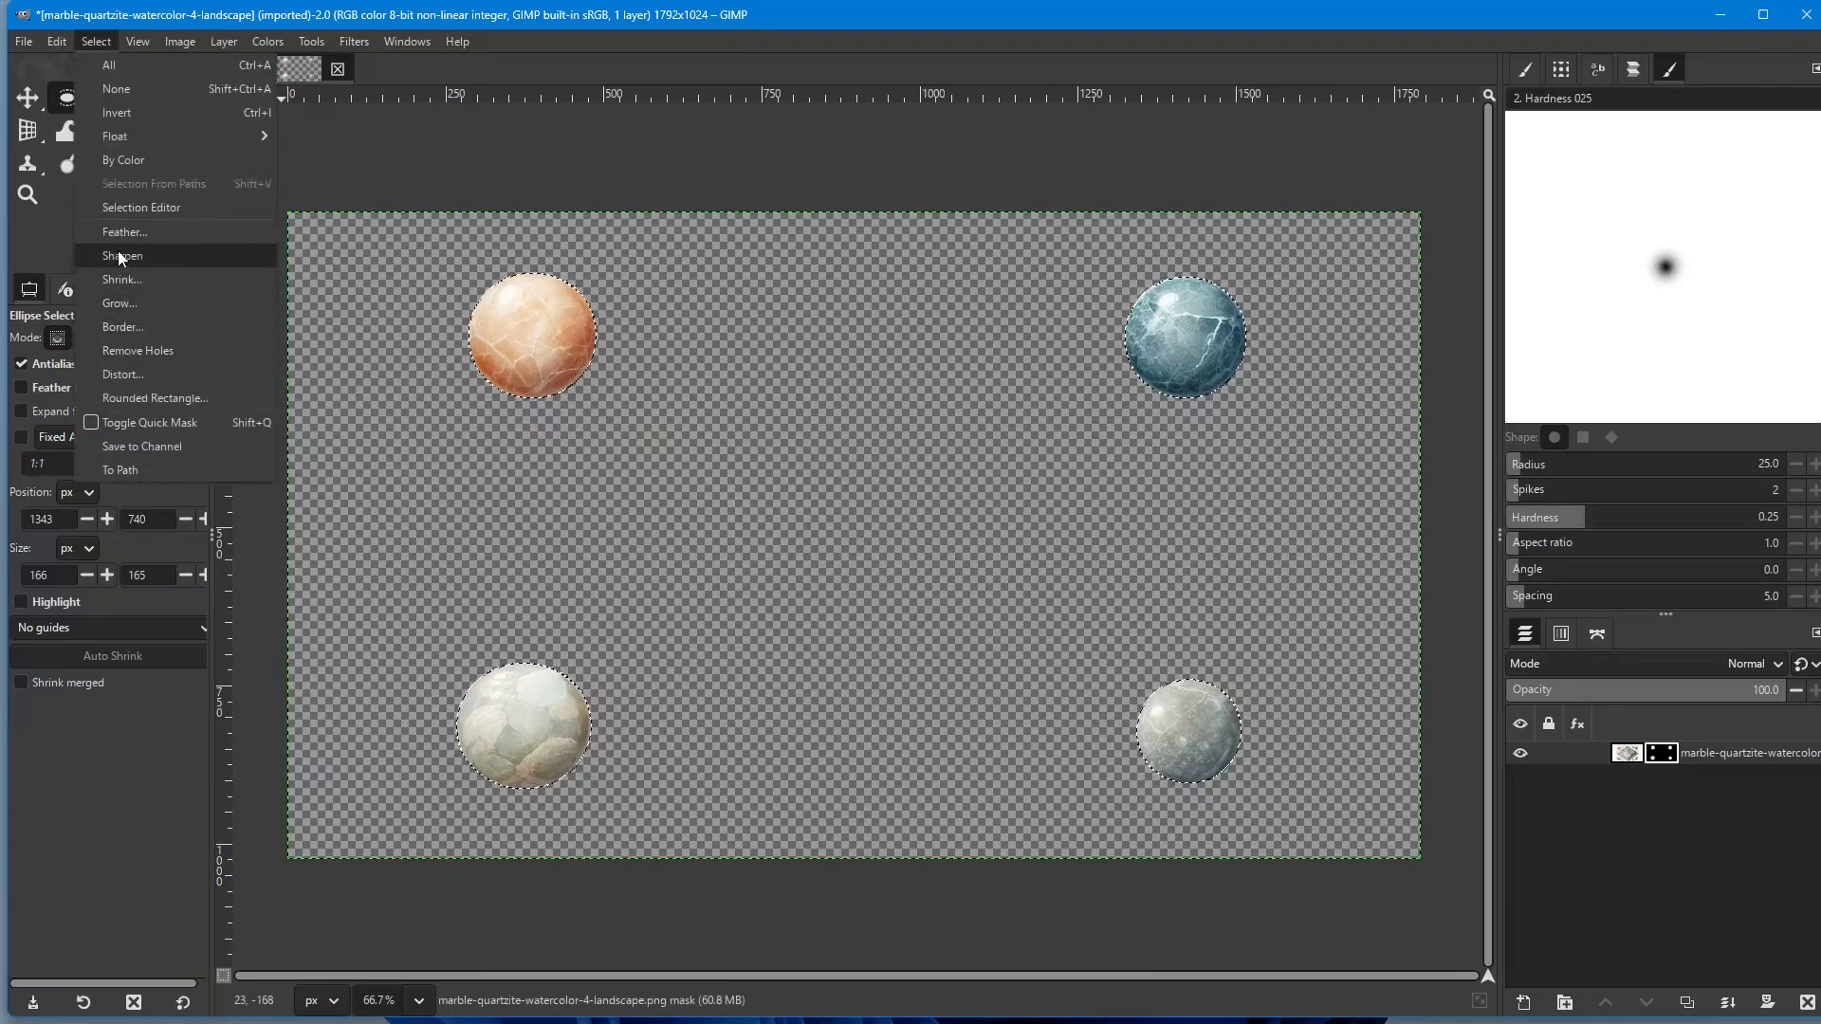
left_click(133, 446)
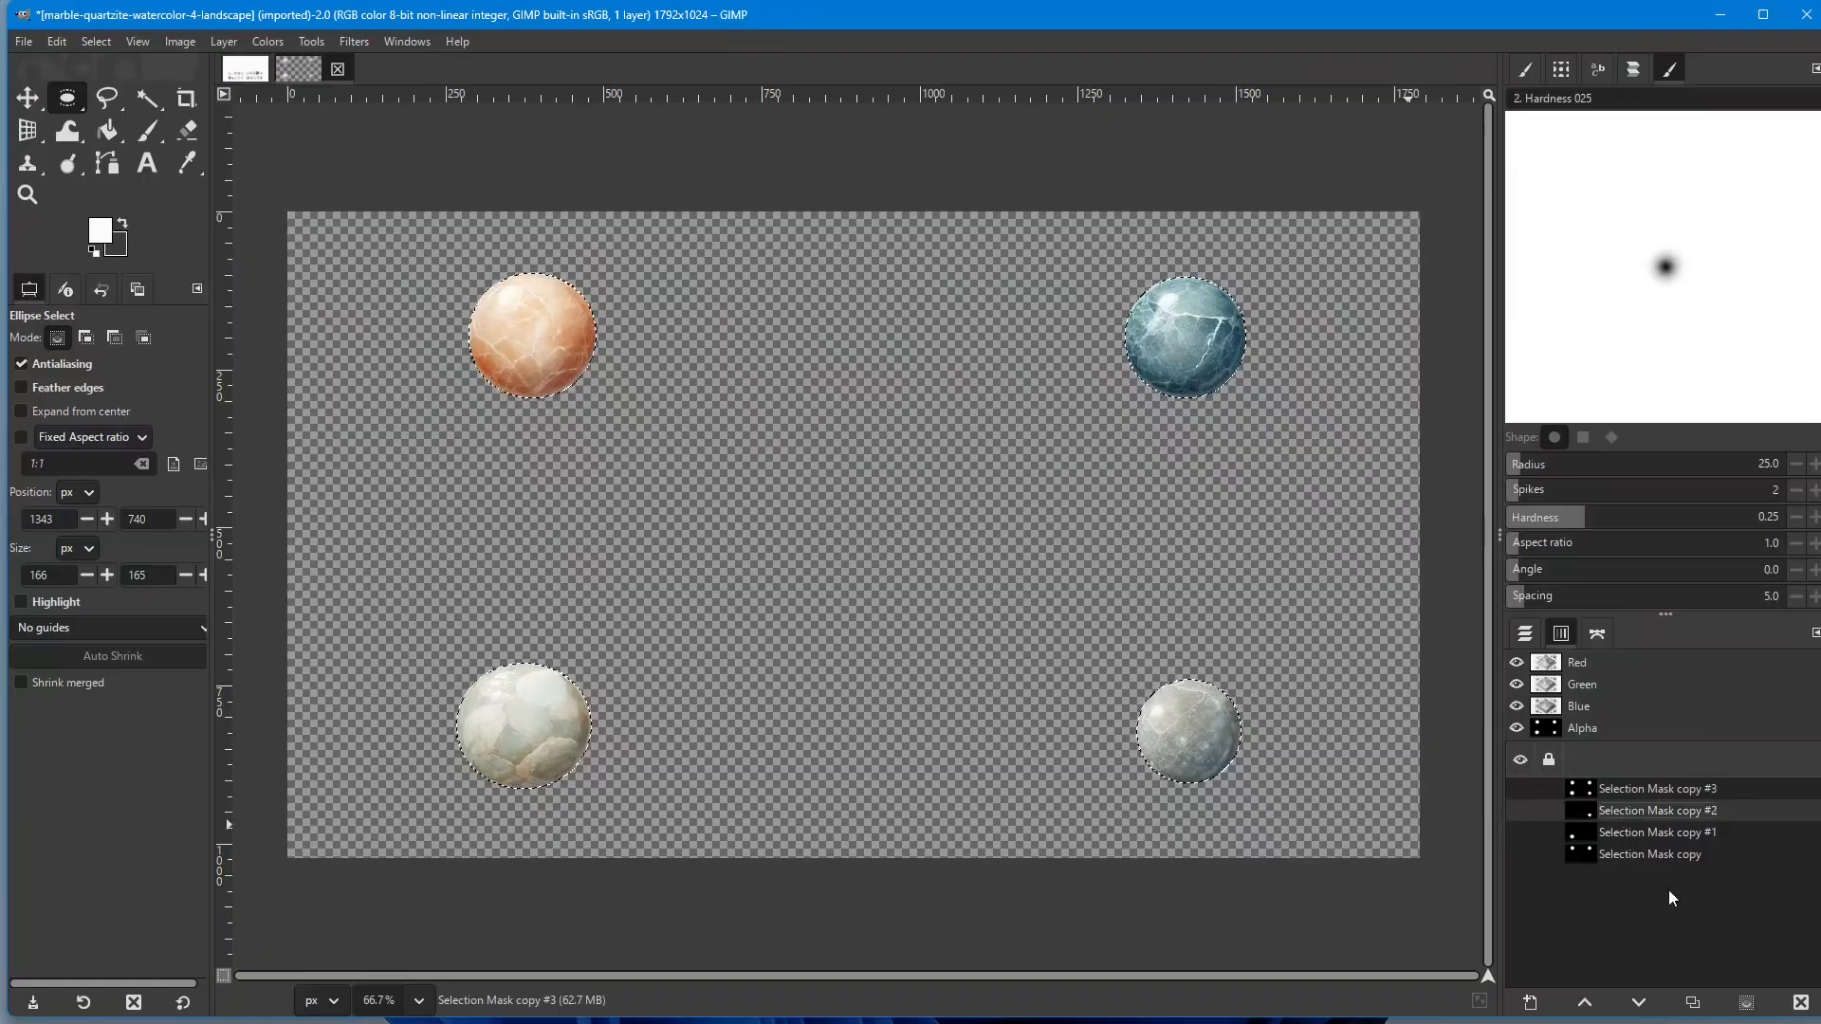
Step: Delete the channels Selection Mask copy, copy #1 and copy #2, and clear the selection
left_click(1799, 1001)
left_click(1800, 1002)
left_click(1799, 1002)
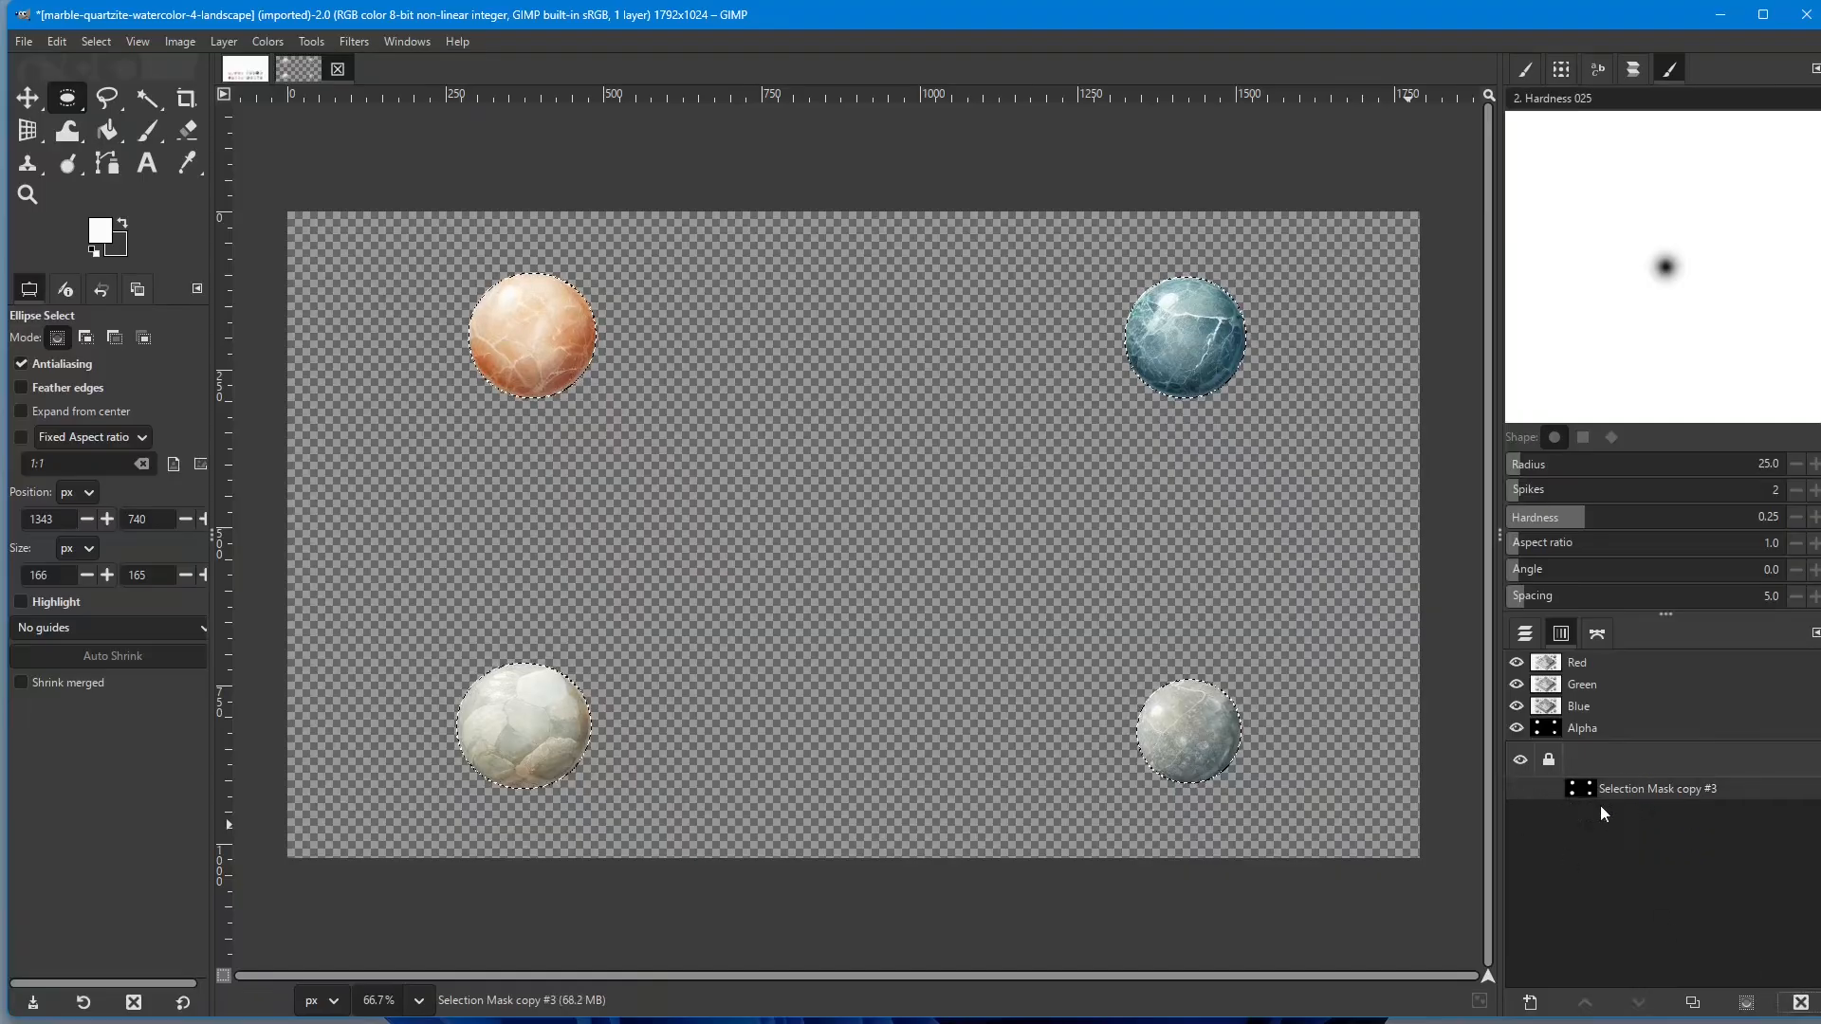
left_click(1525, 634)
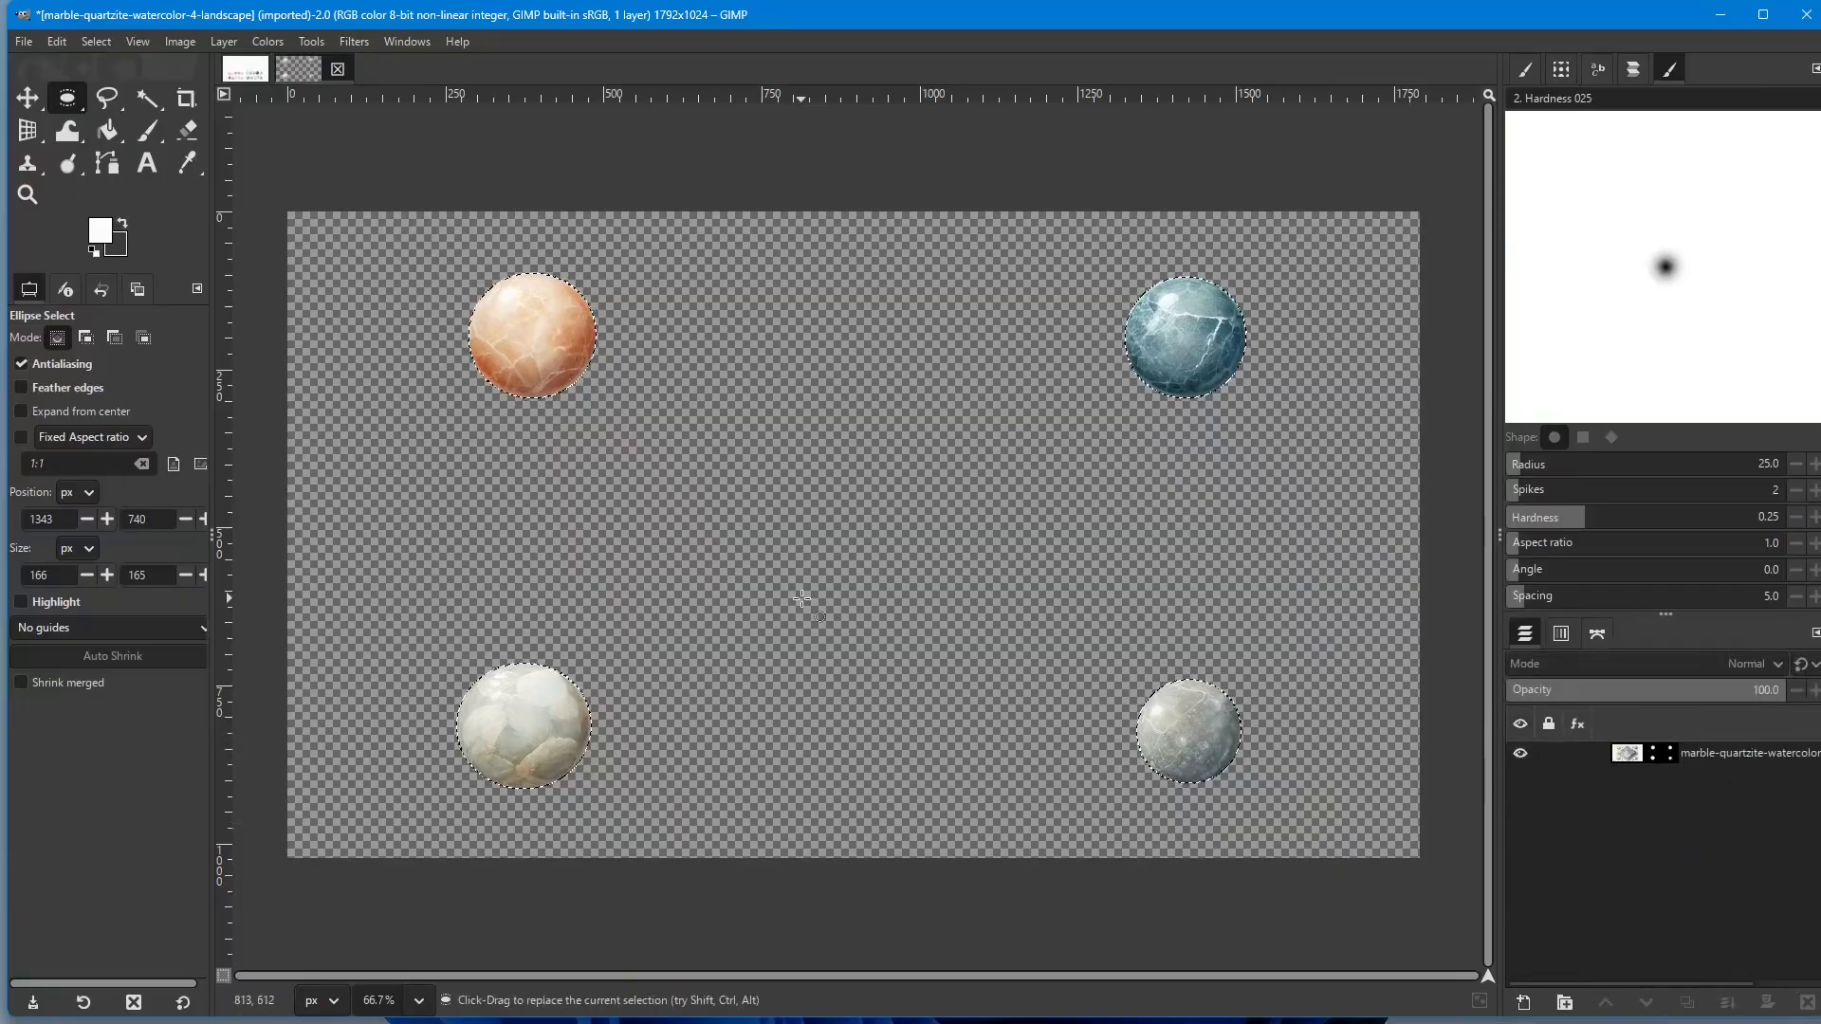
key("ctrl+shift+a")
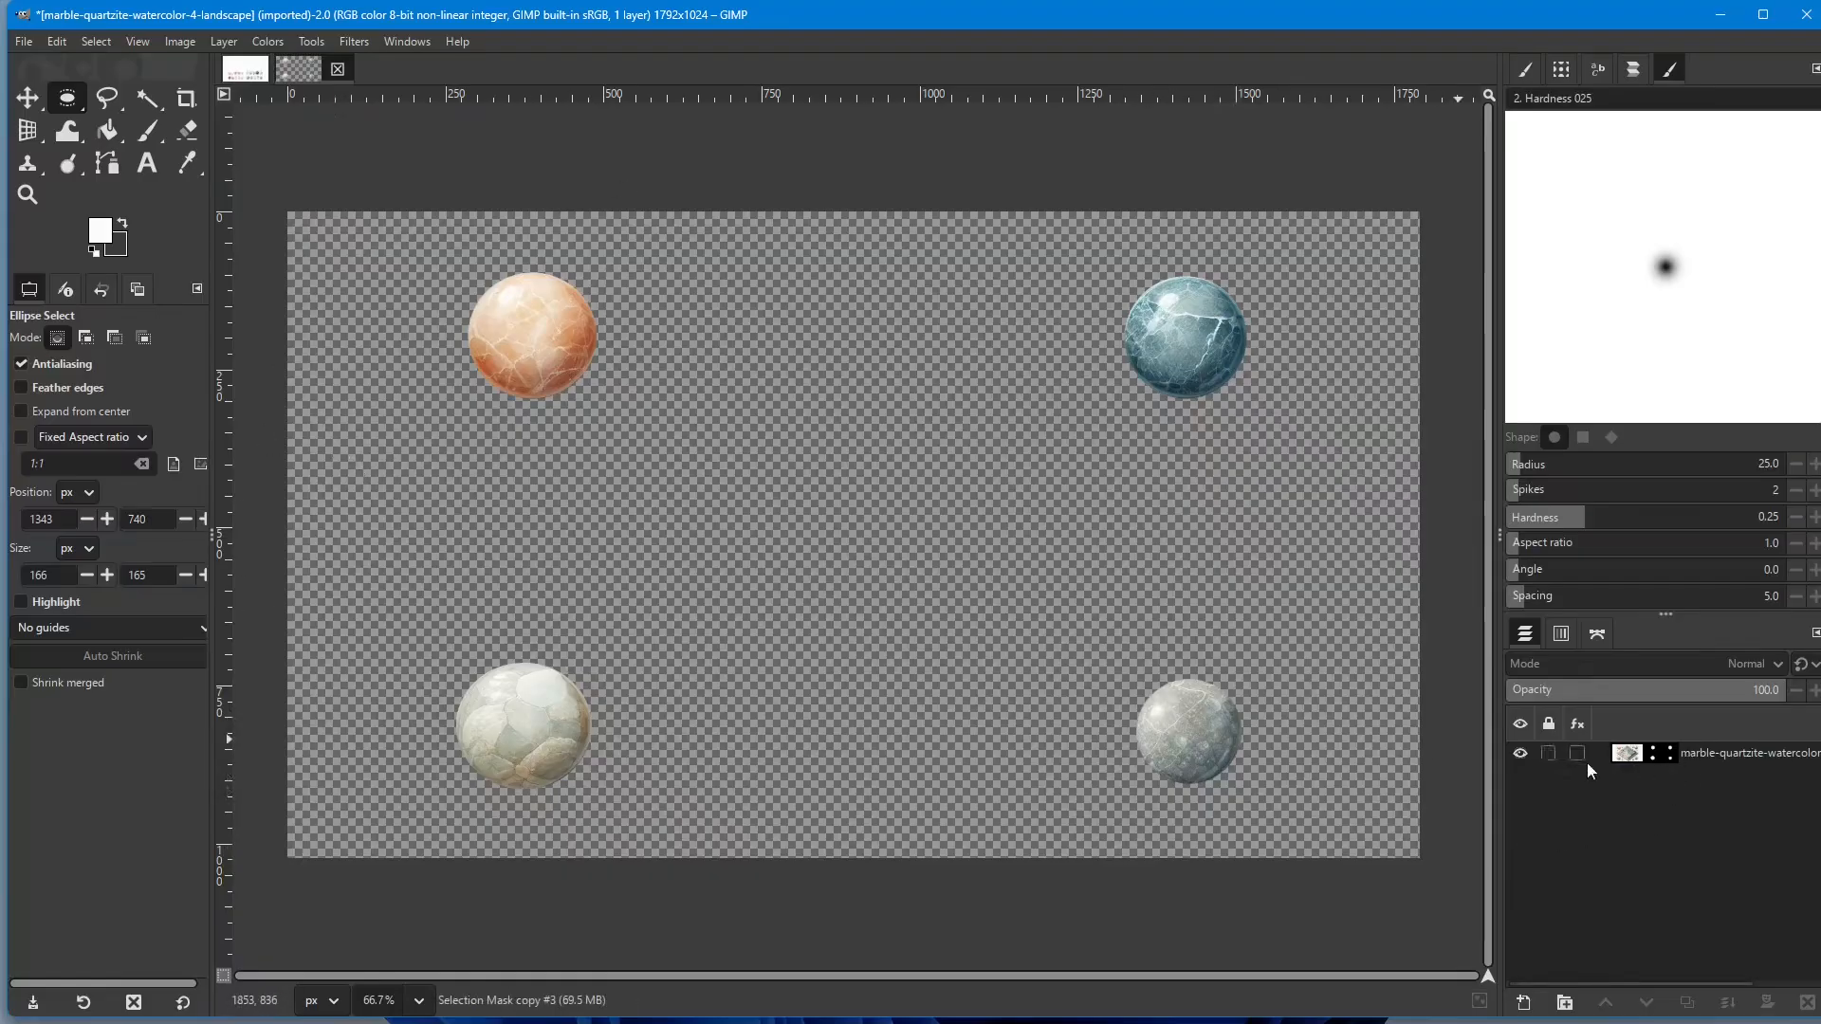
Step: Copy the masked layer with the four spheres and stones into the marble-quartzite-watercolor-2-landscape image and switch to that image
left_click(1726, 754)
left_click_drag(1716, 741, 245, 78)
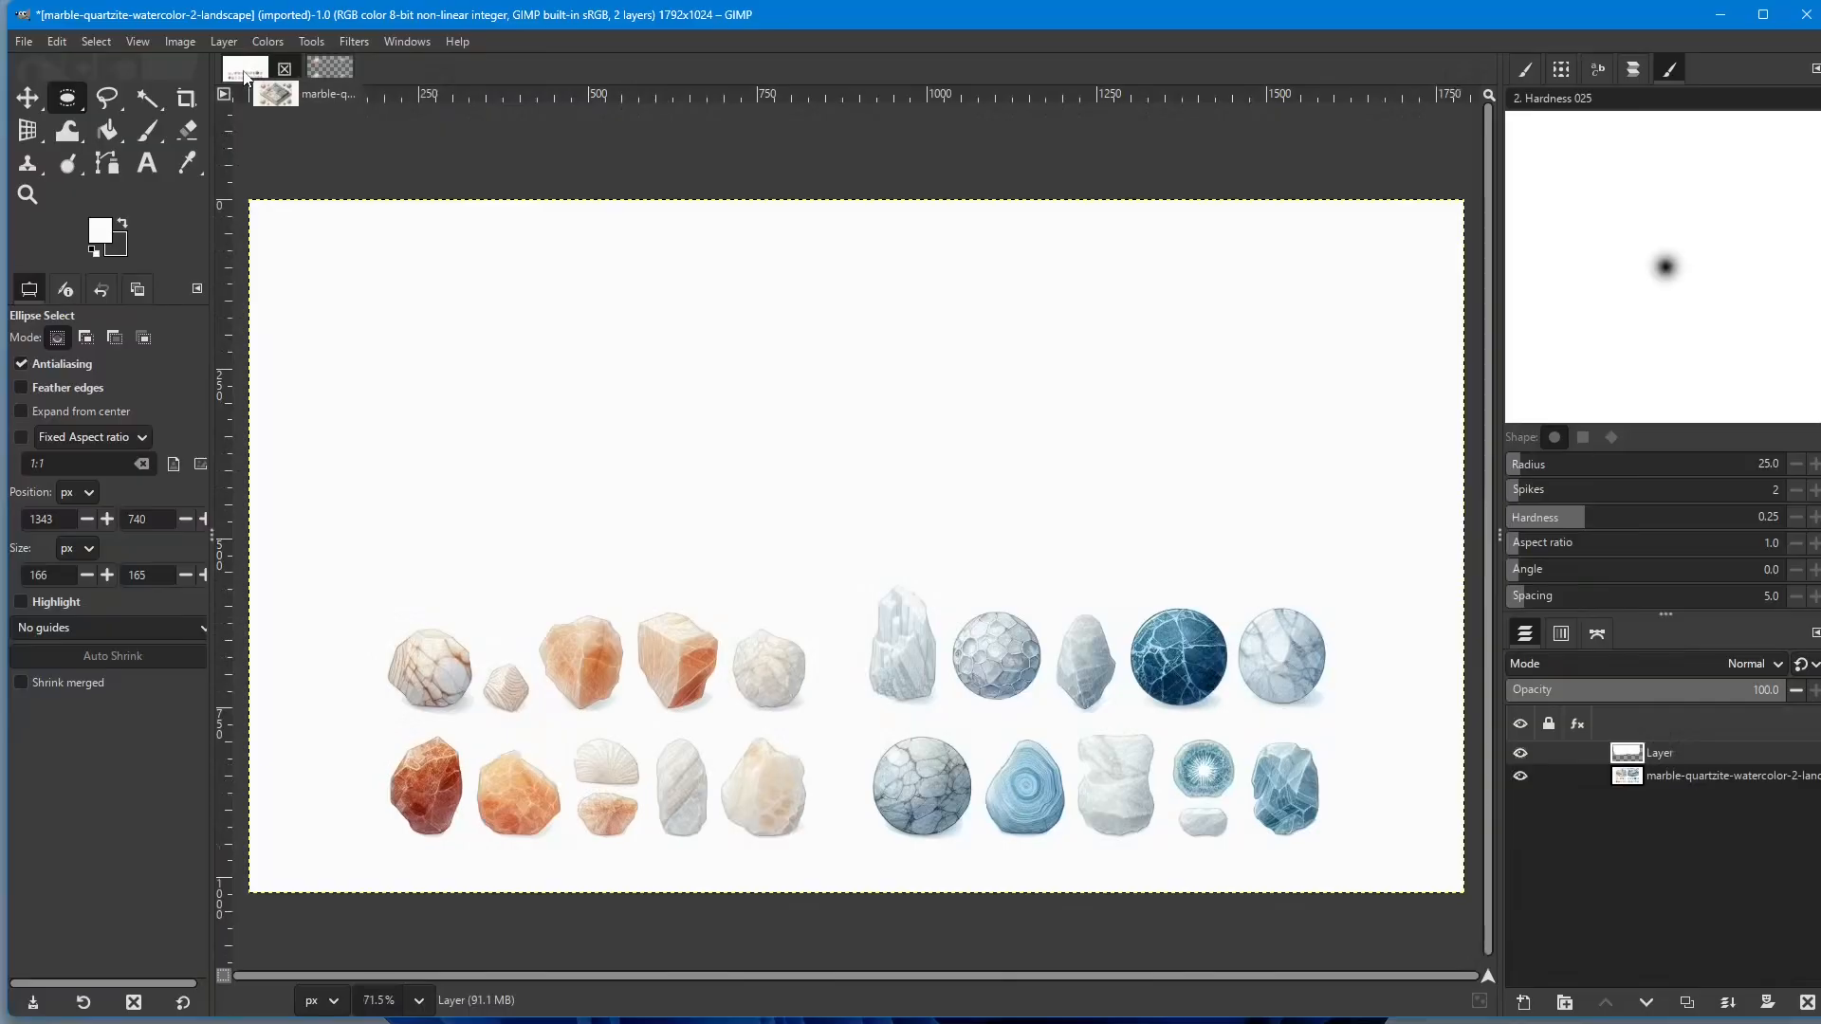
left_click_drag(245, 78, 810, 396)
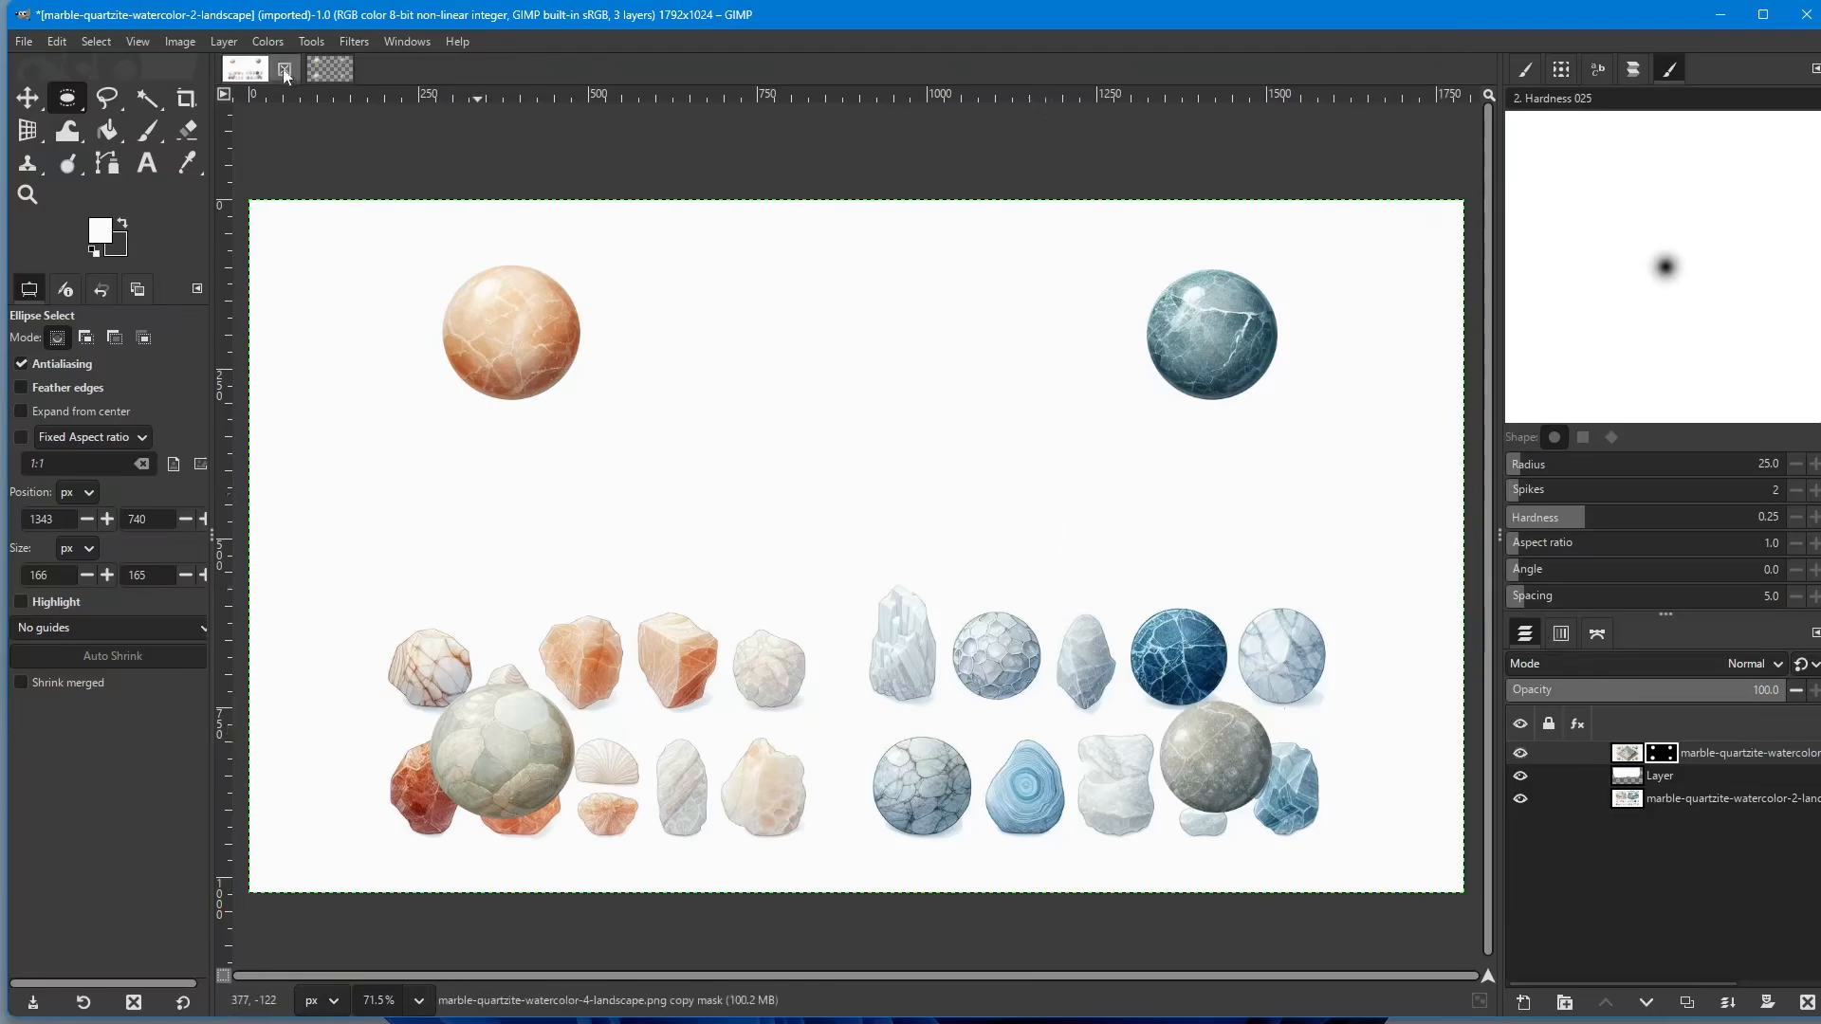
left_click(328, 68)
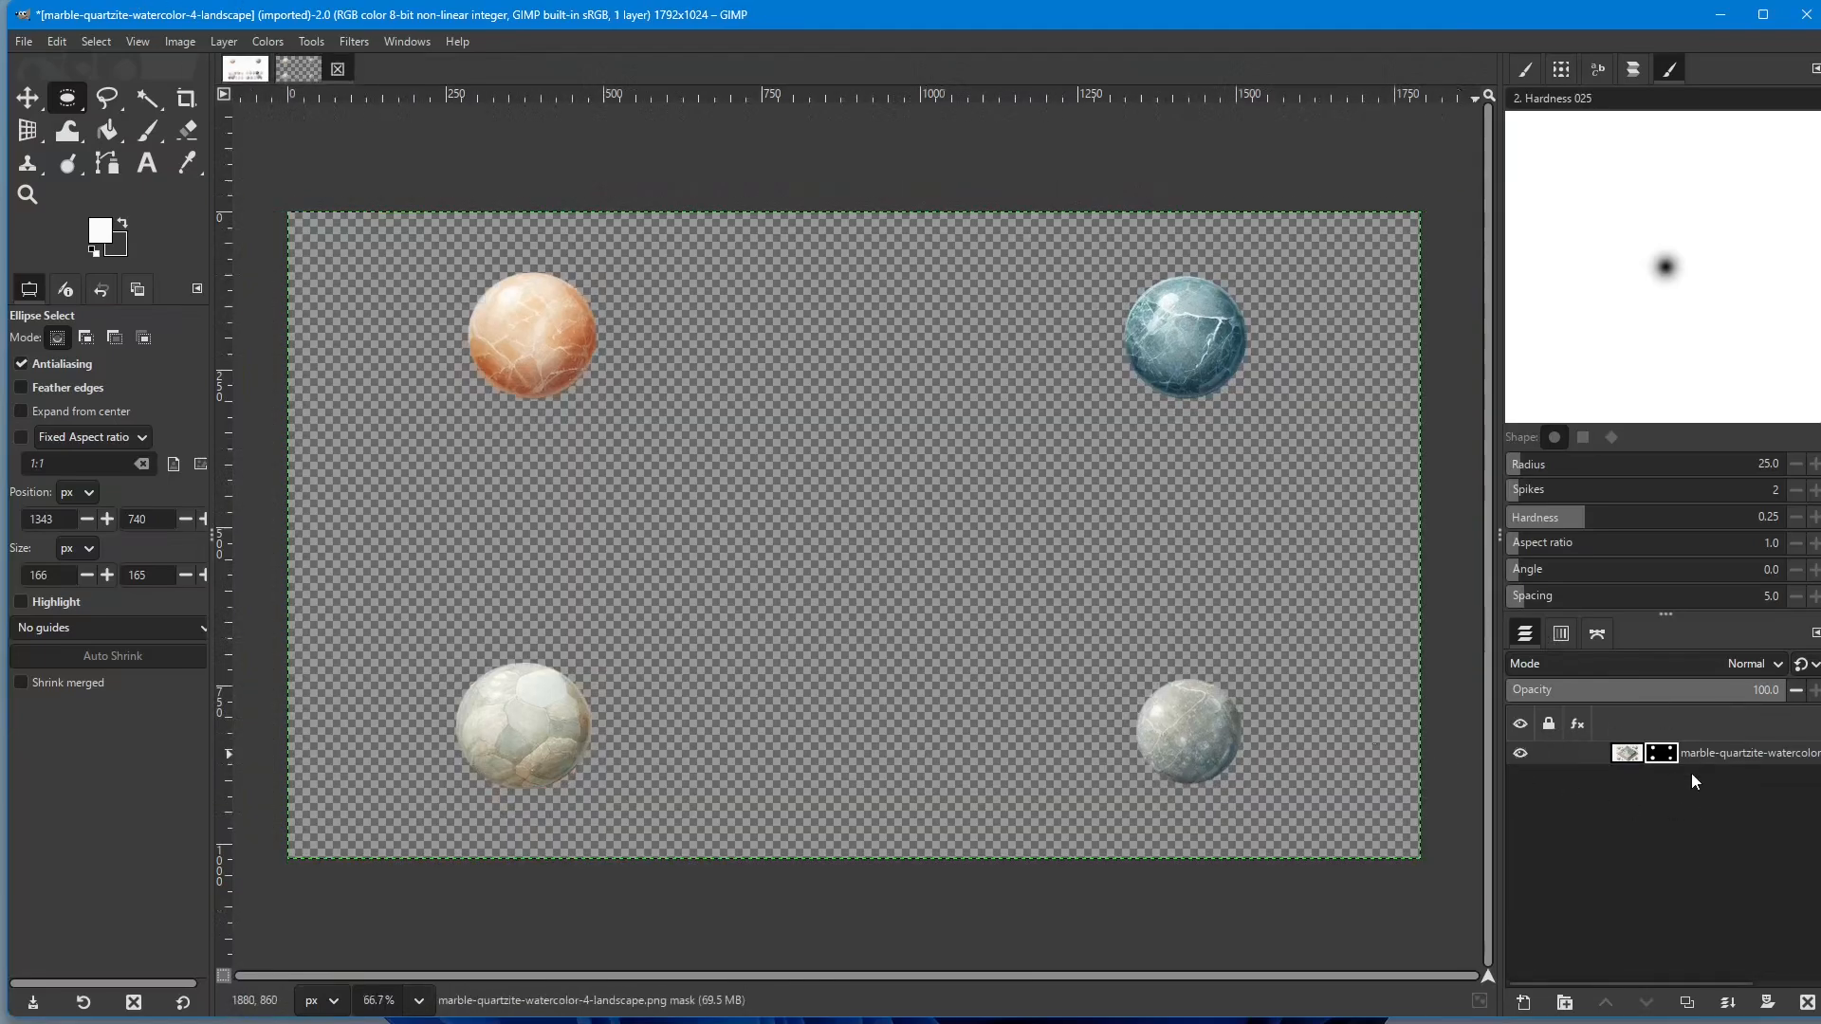
left_click(244, 69)
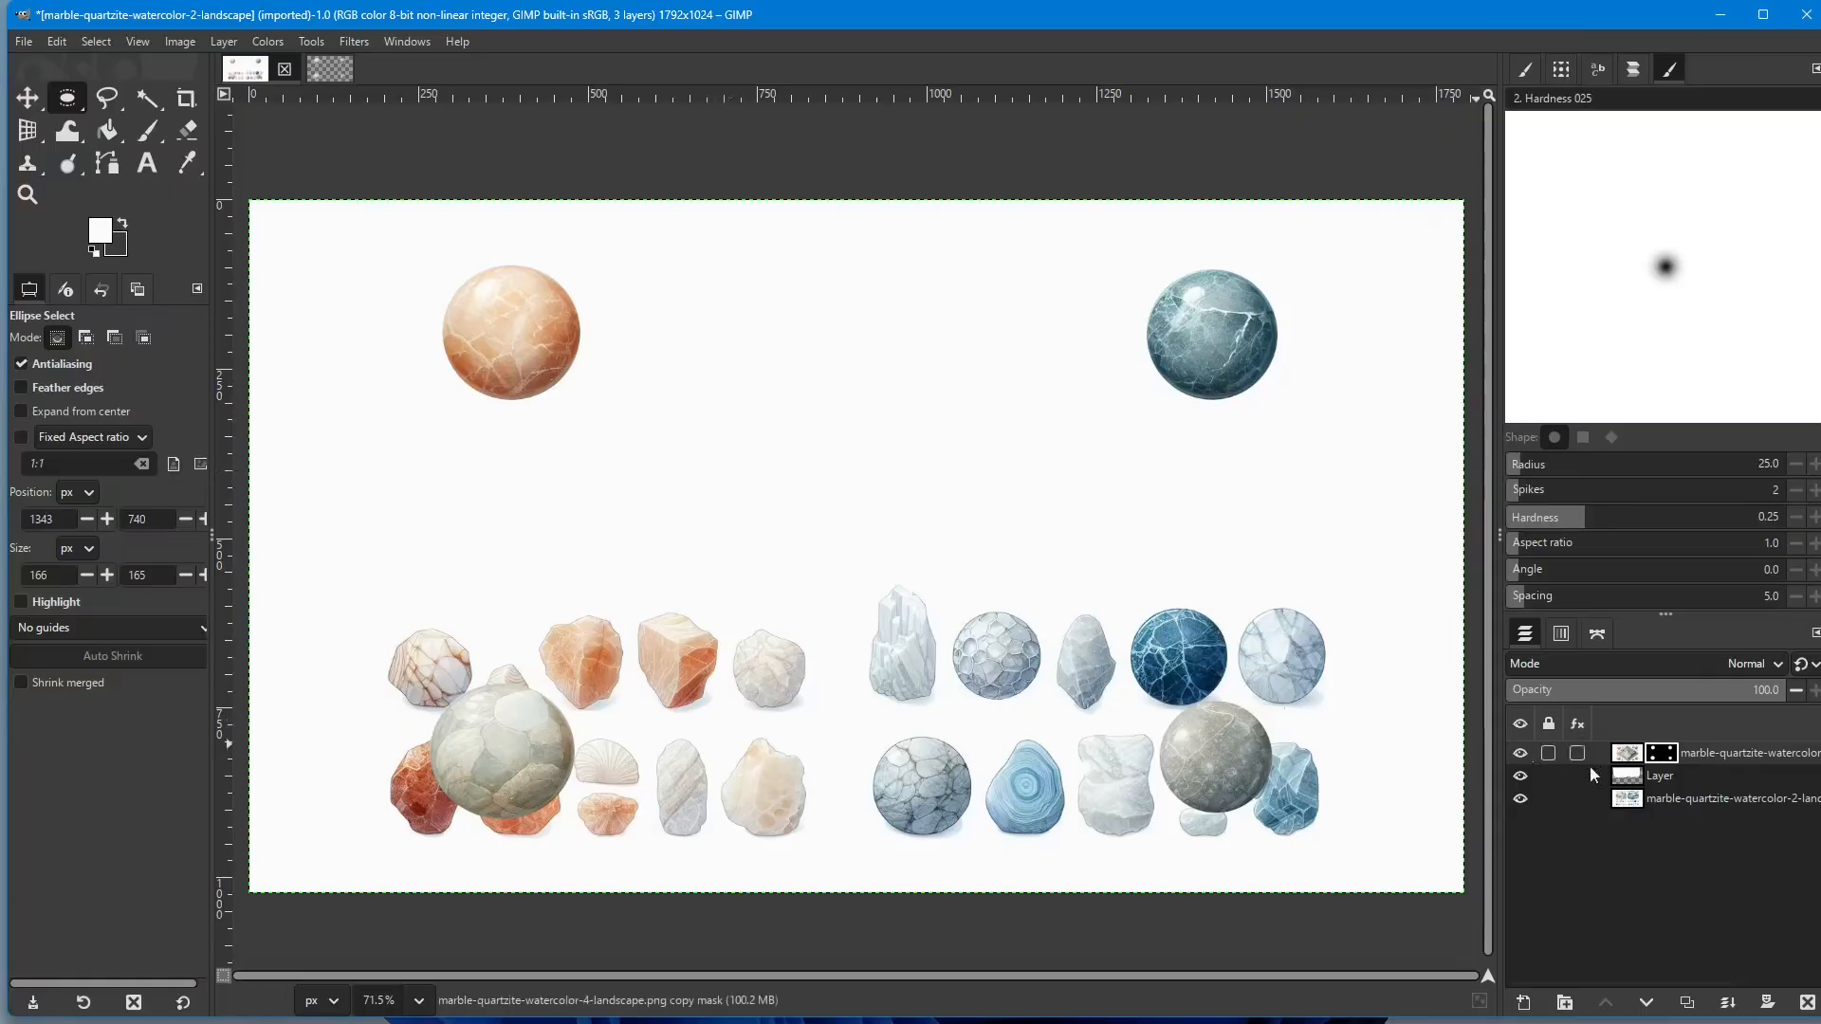
Step: Toggle the visibility of the layer named Layer to compare the composition, leaving it hidden
left_click(1674, 778)
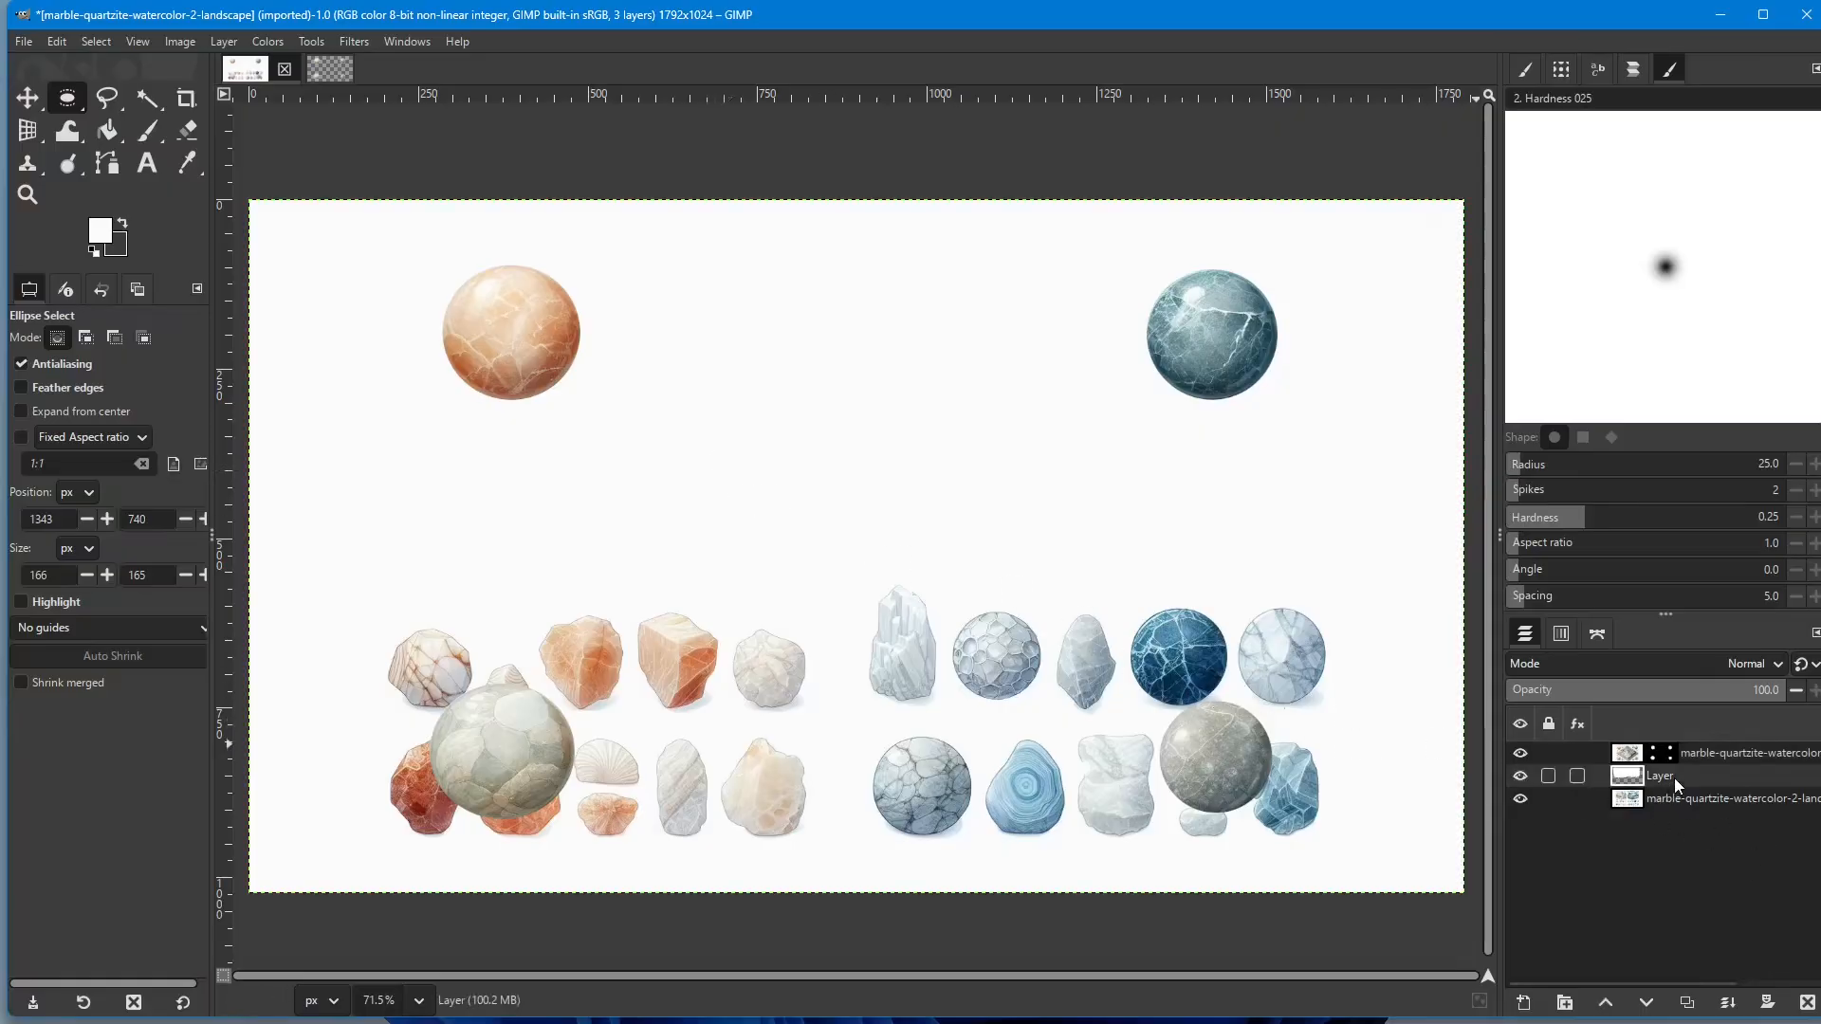
left_click(1526, 778)
left_click(1526, 778)
left_click(1526, 778)
left_click(1525, 778)
left_click(1526, 778)
left_click(1525, 778)
left_click(1525, 778)
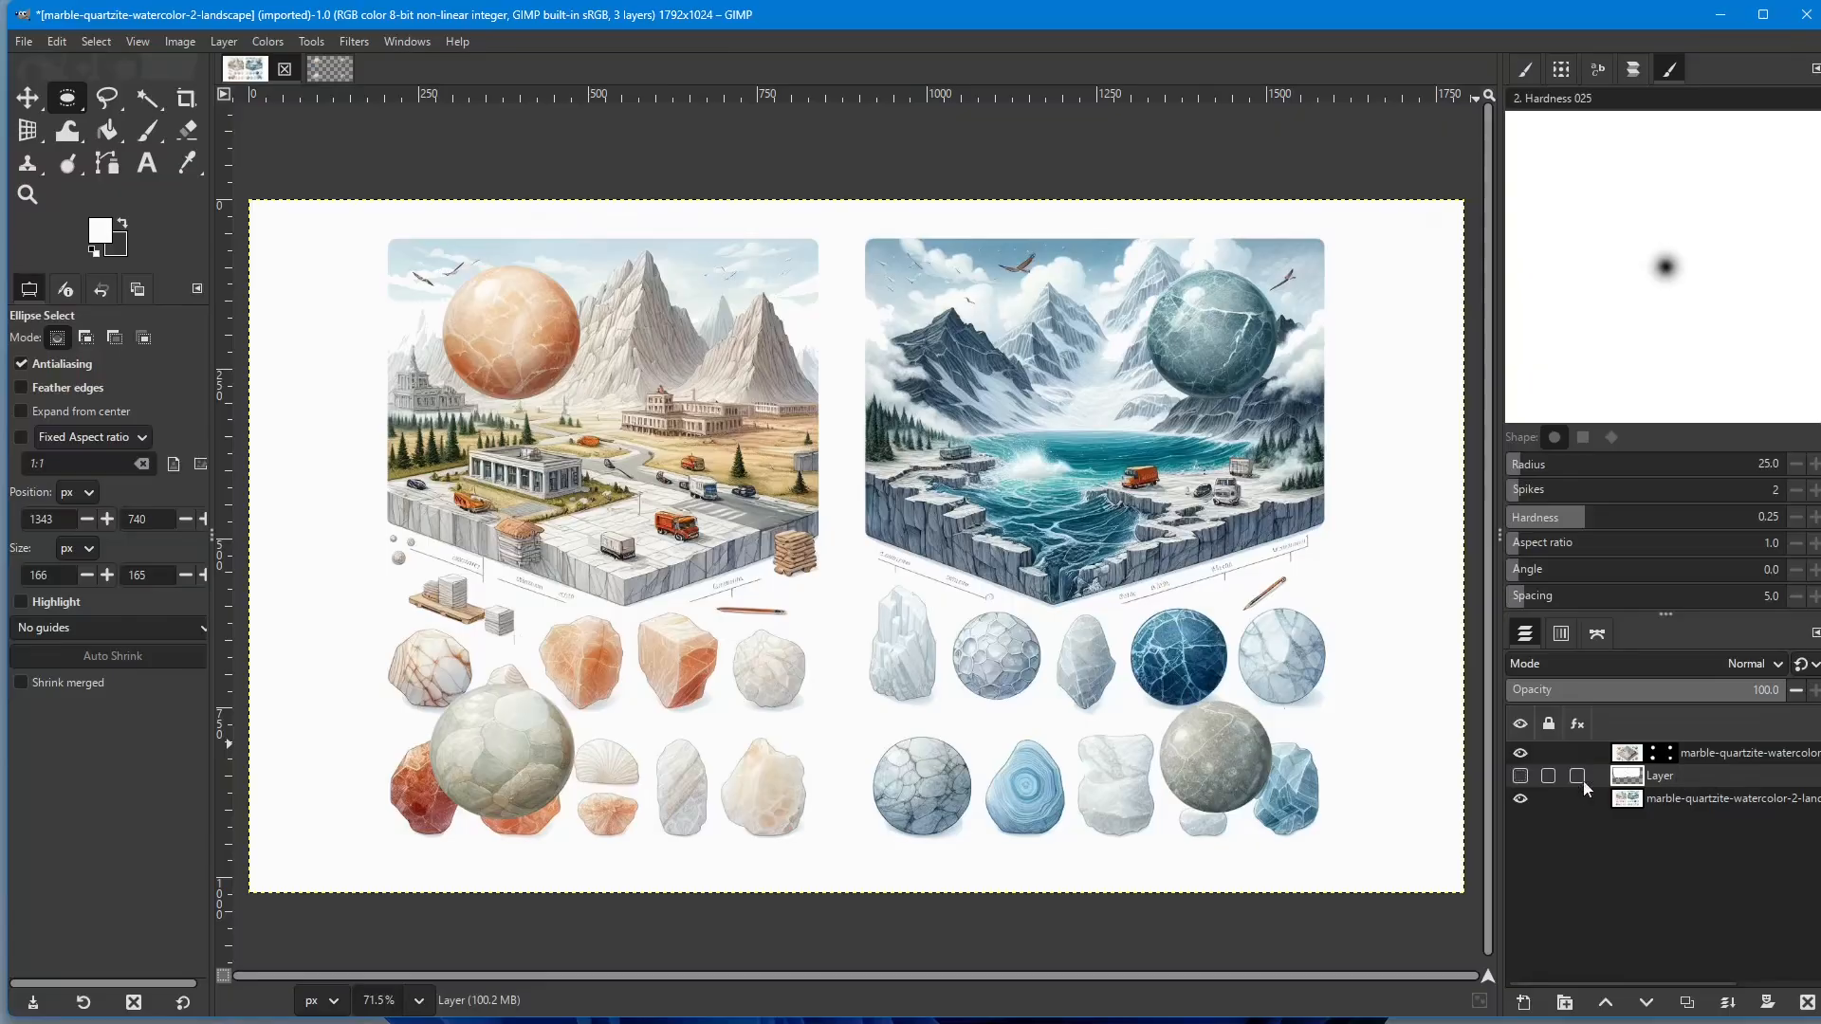
Step: Show the layer named Layer, merge it down into marble-quartzite-watercolor-2-landscape, and check the merged layer with the masked spheres layer briefly hidden
left_click(1521, 776)
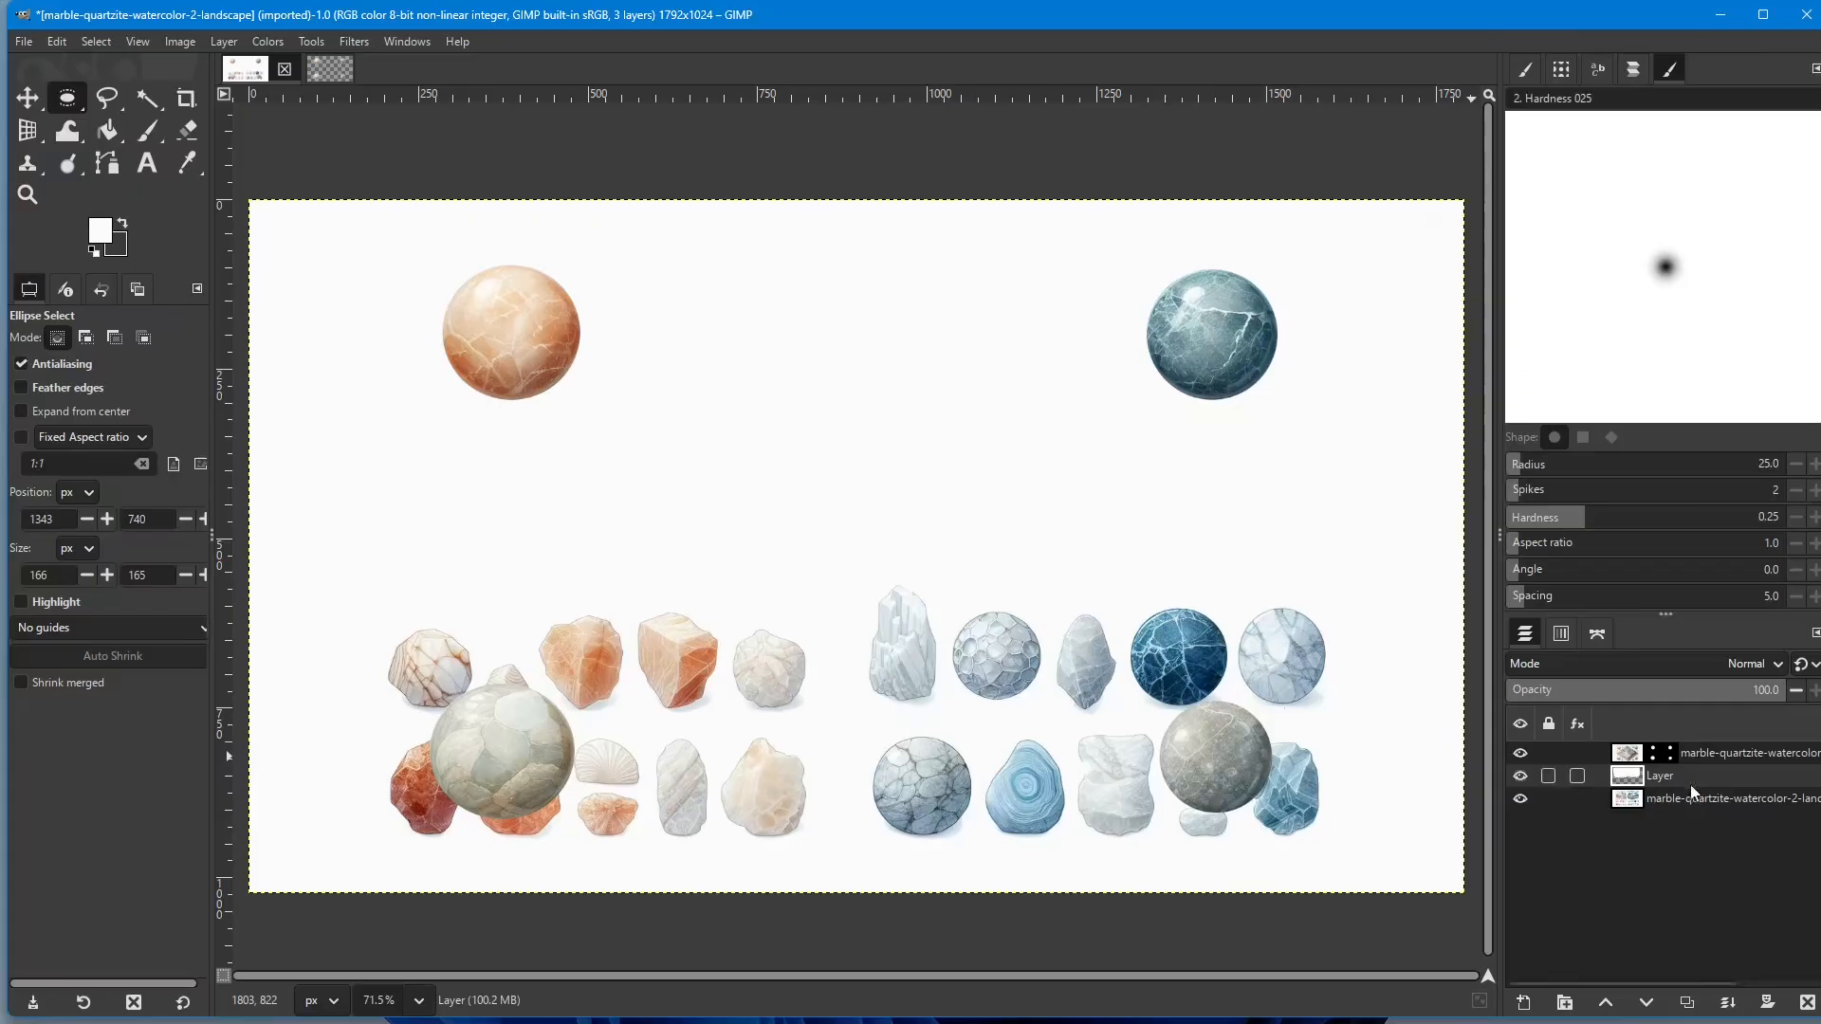
left_click(1729, 1003)
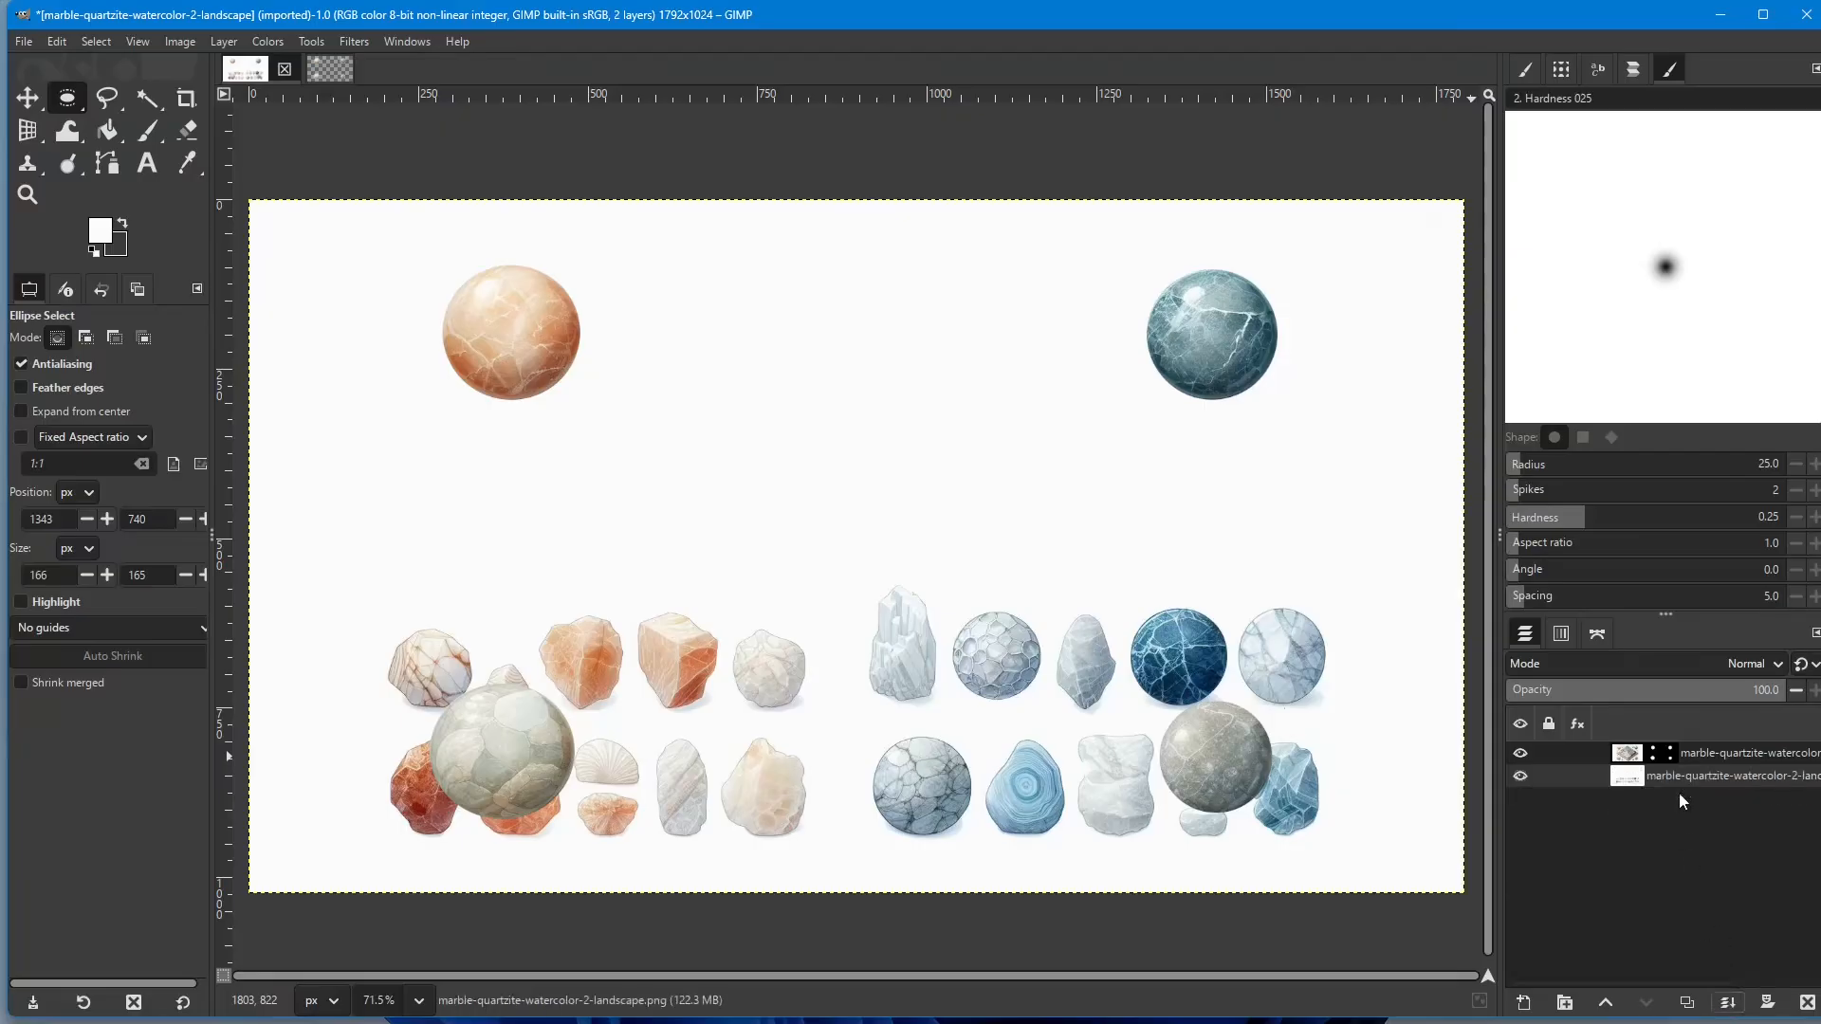
left_click(1520, 754)
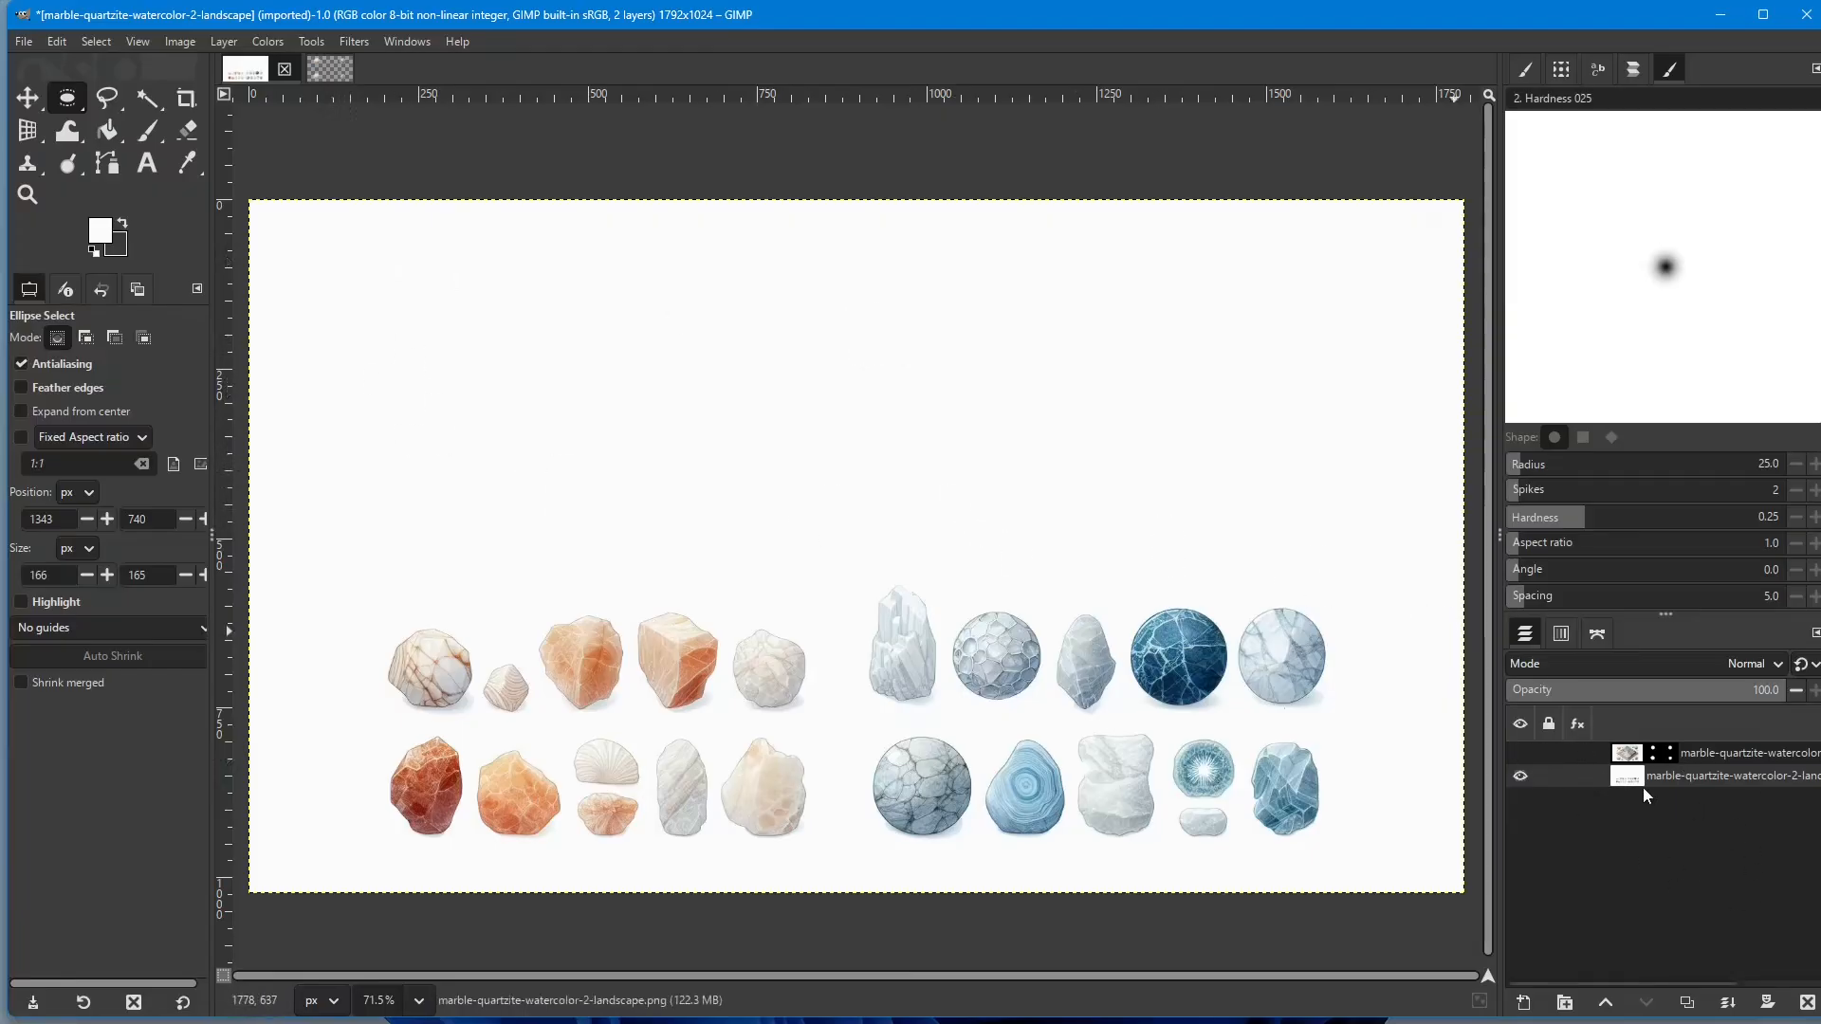
left_click(1521, 754)
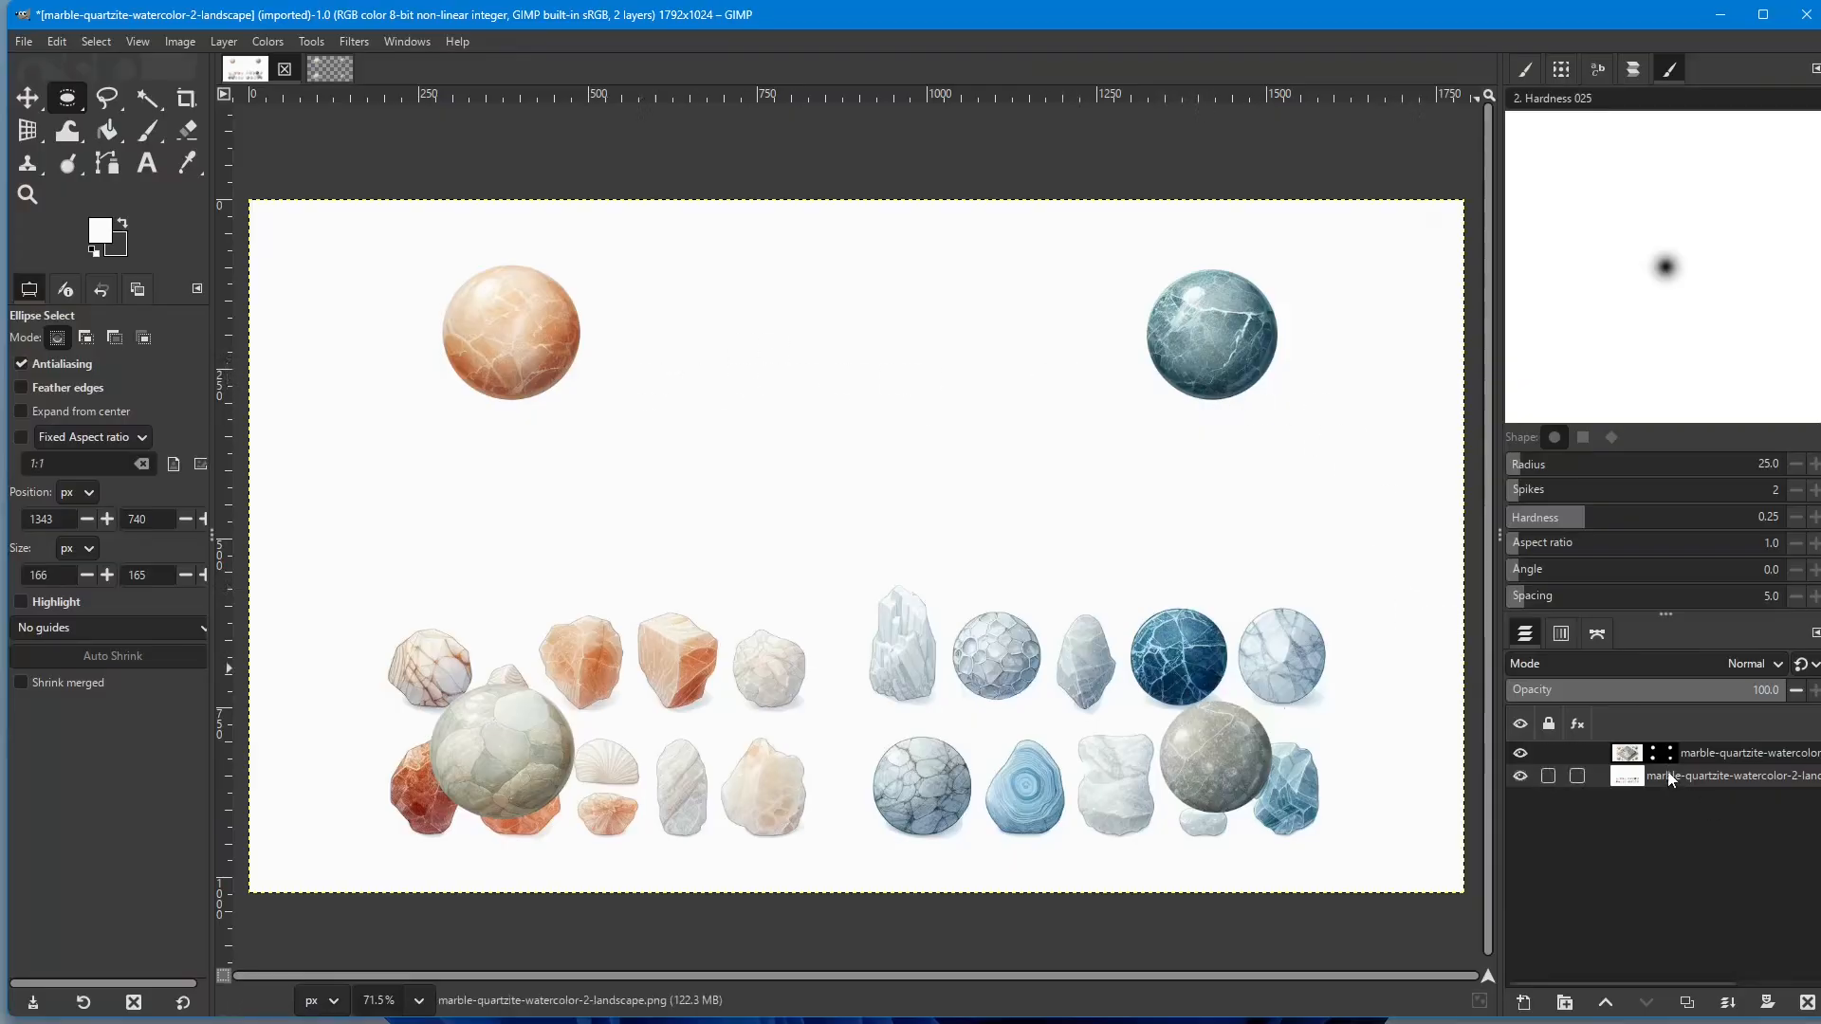
Step: Hide the marble-quartzite-watercolor-2-landscape layer and view the spheres layer's mask by itself before returning to the normal display
left_click(1693, 754)
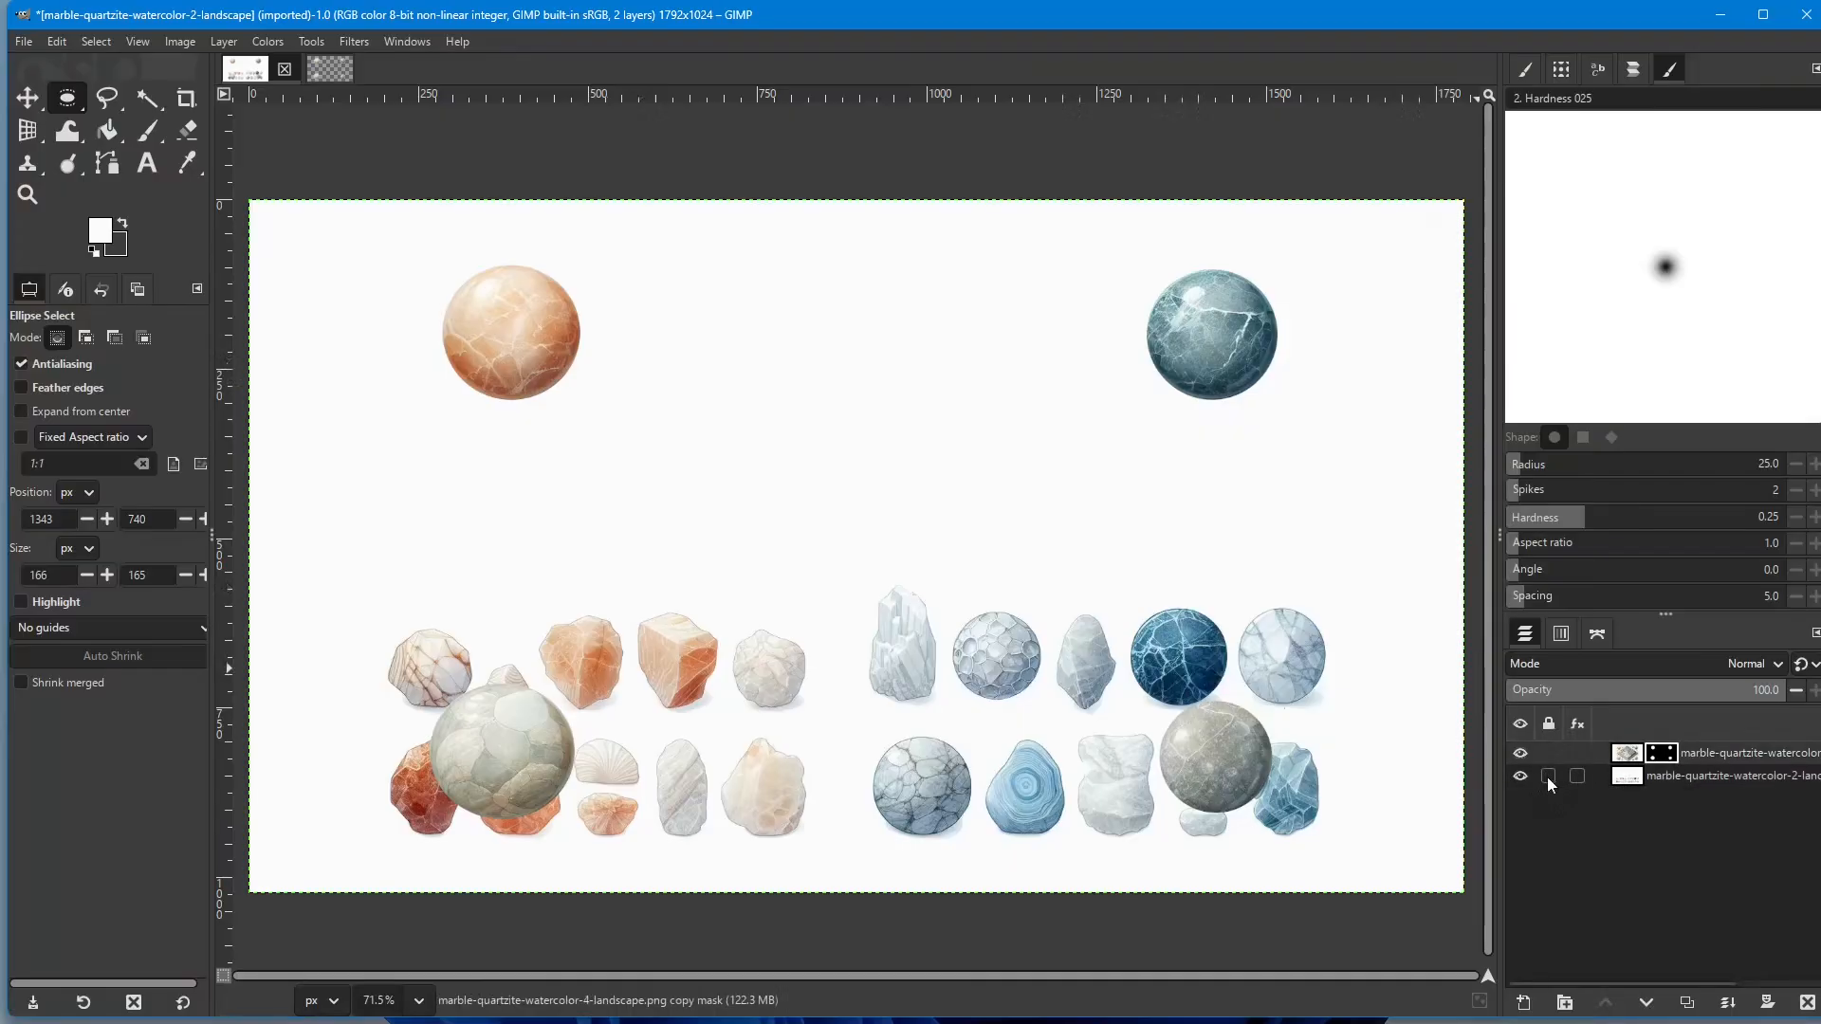
left_click(1520, 777)
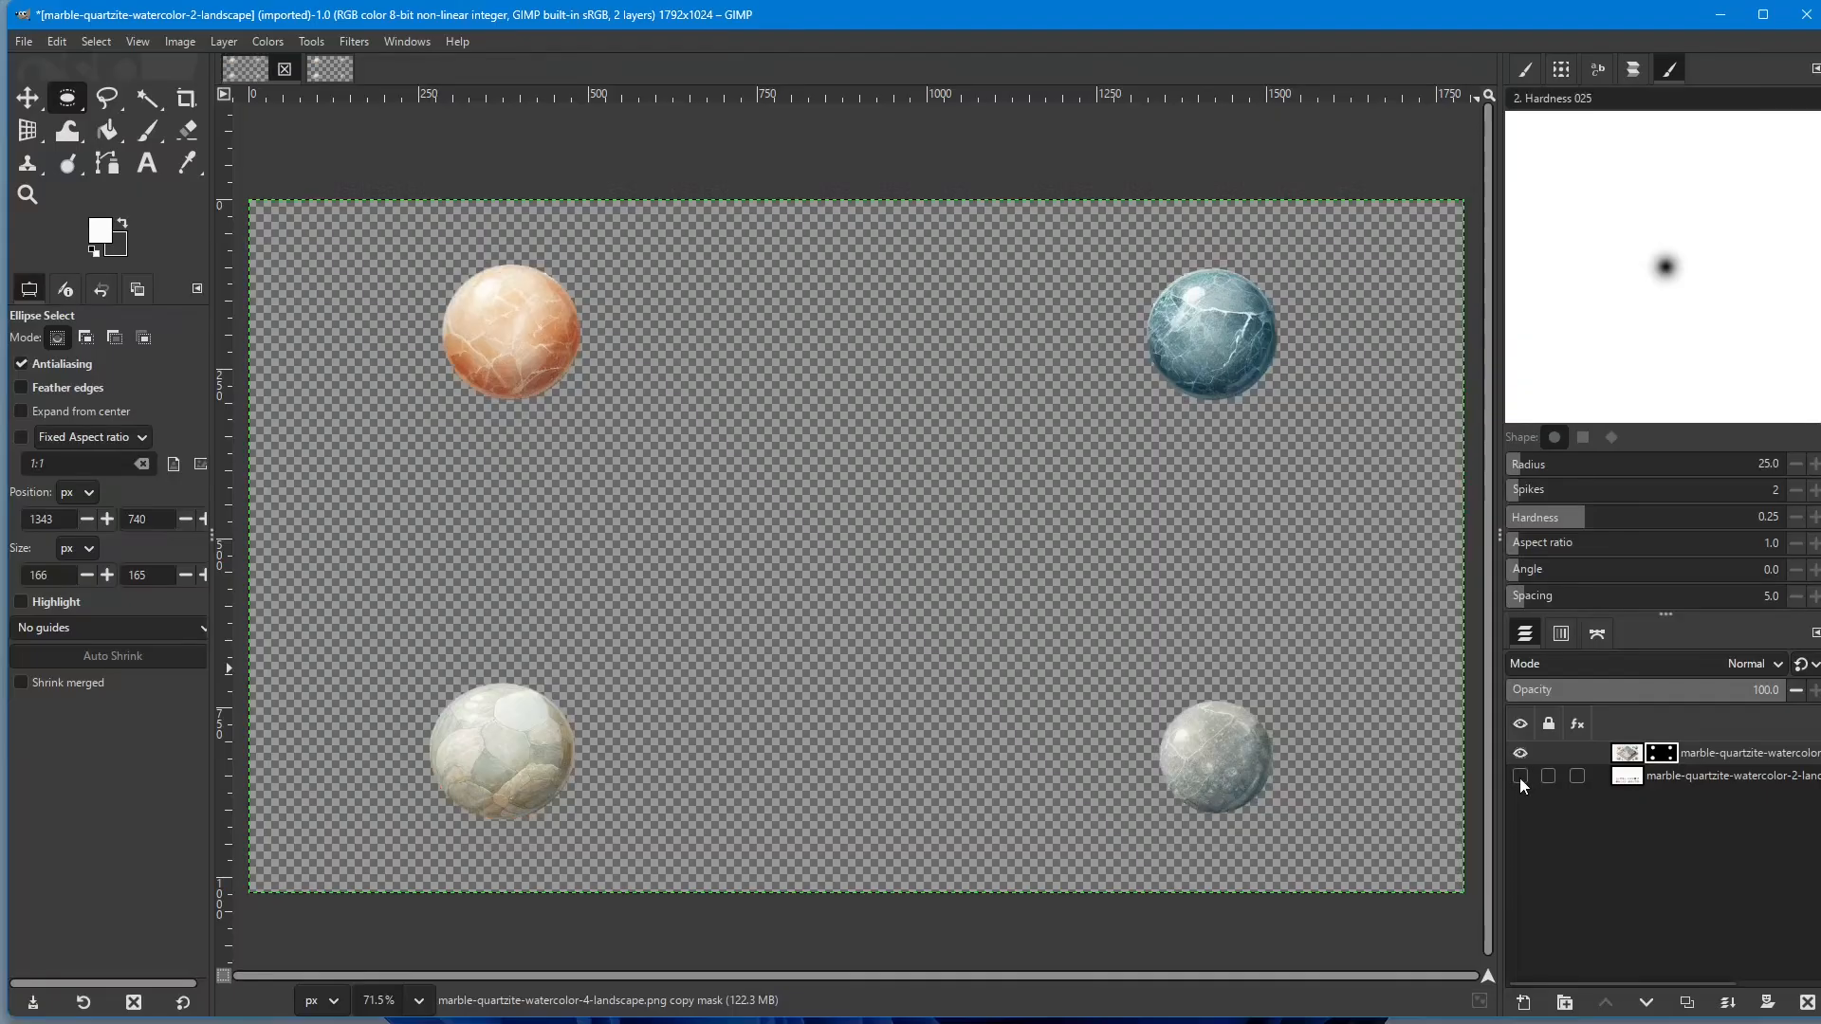
left_click(1662, 759, "alt")
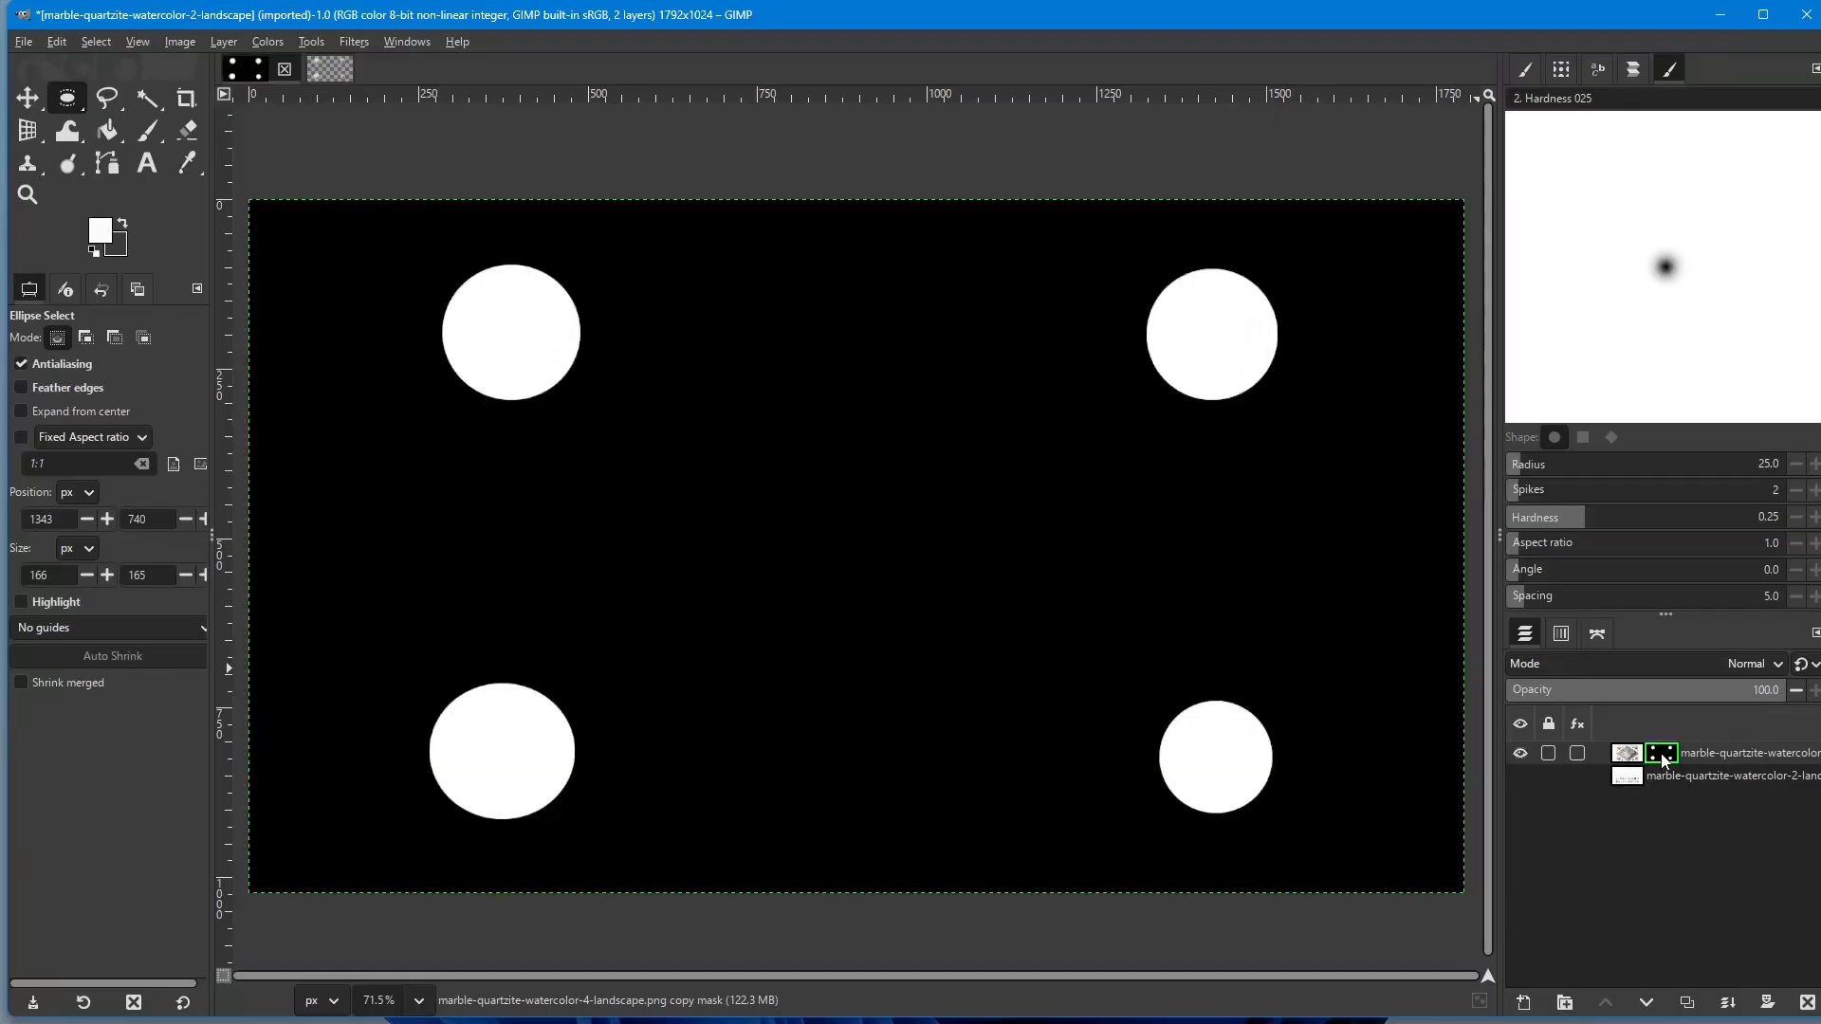
left_click(1661, 759, "alt")
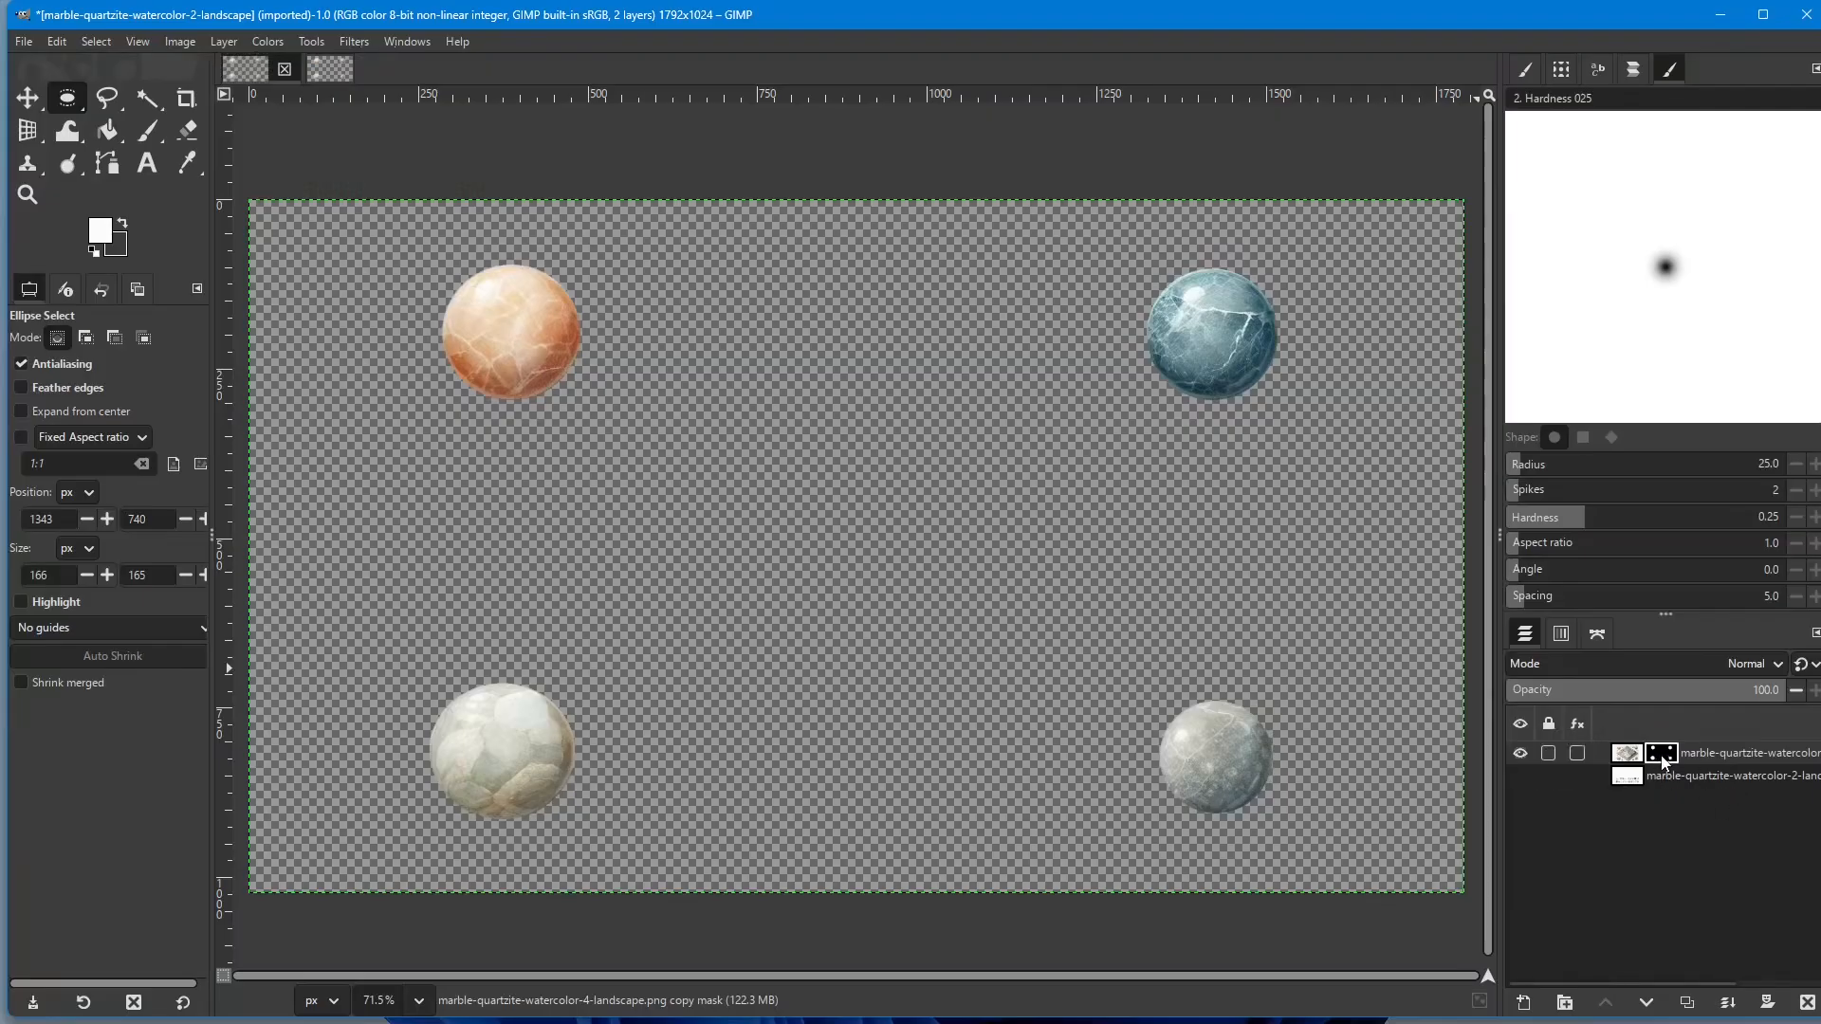
Step: Turn Show Layer Masks on and off for the spheres layer, and disable and re-enable its mask to compare the results
right_click(1719, 757)
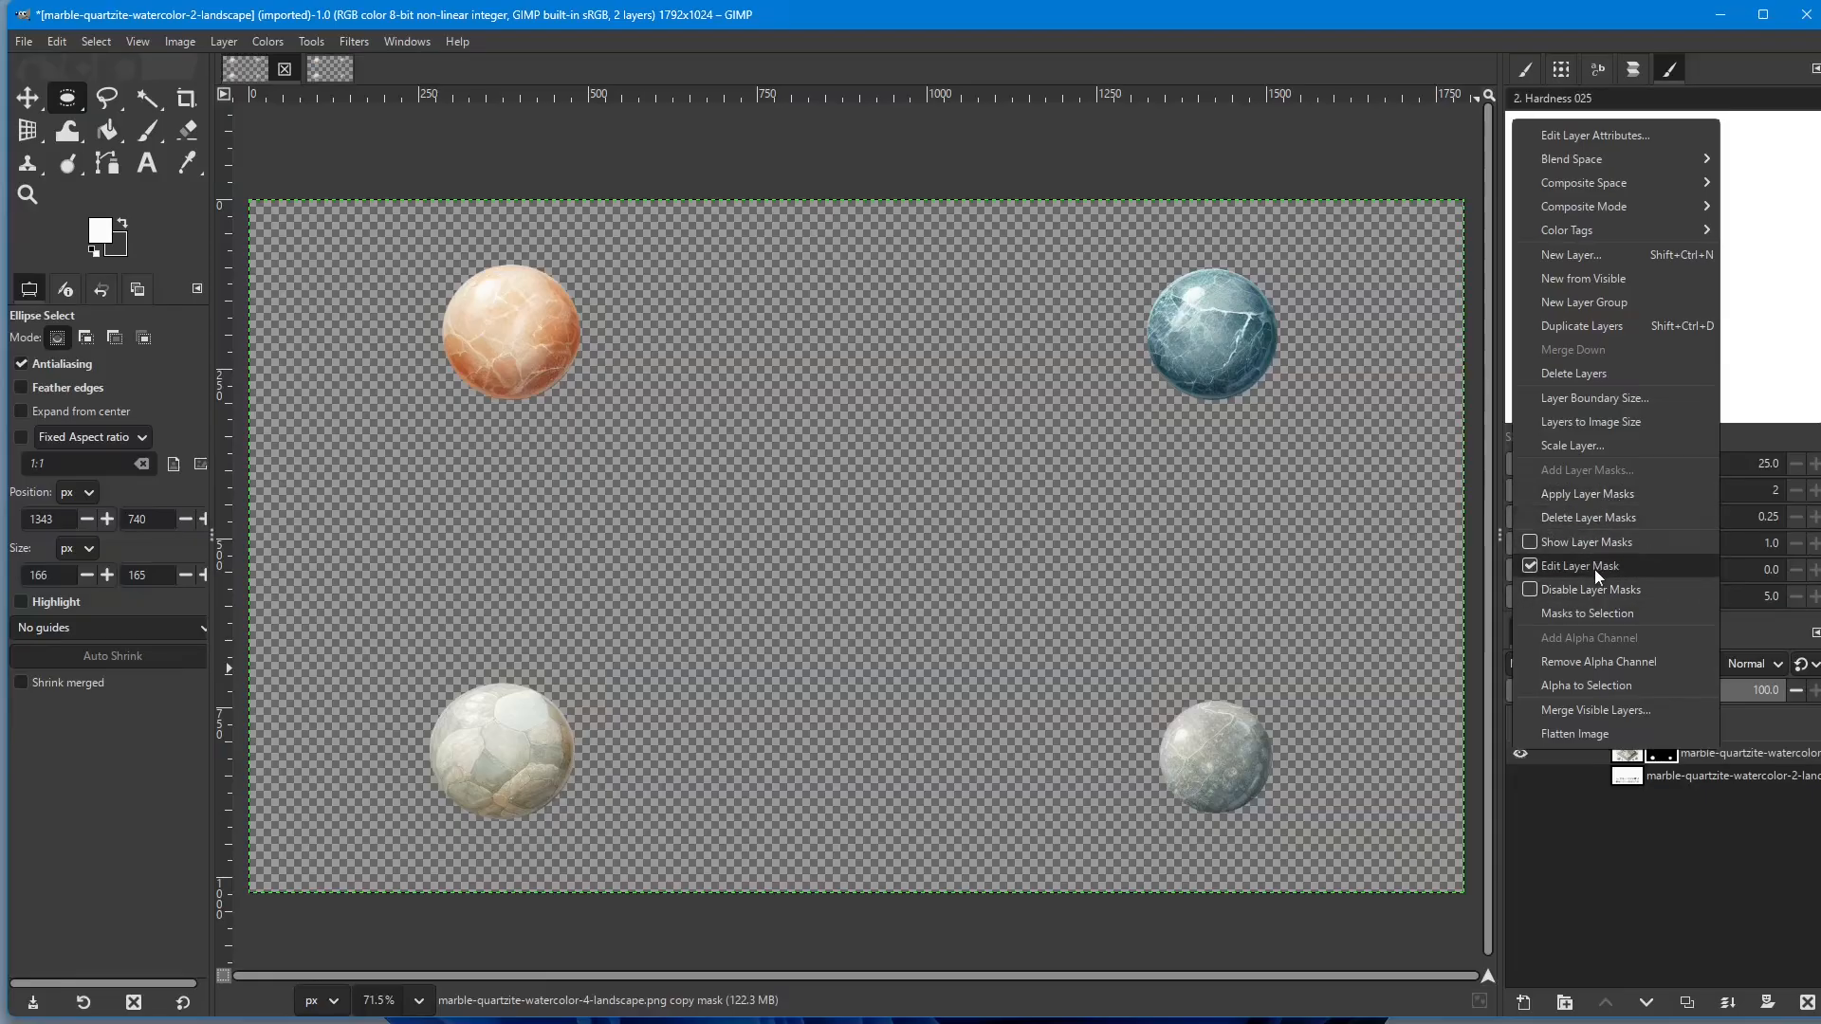
left_click(1531, 541)
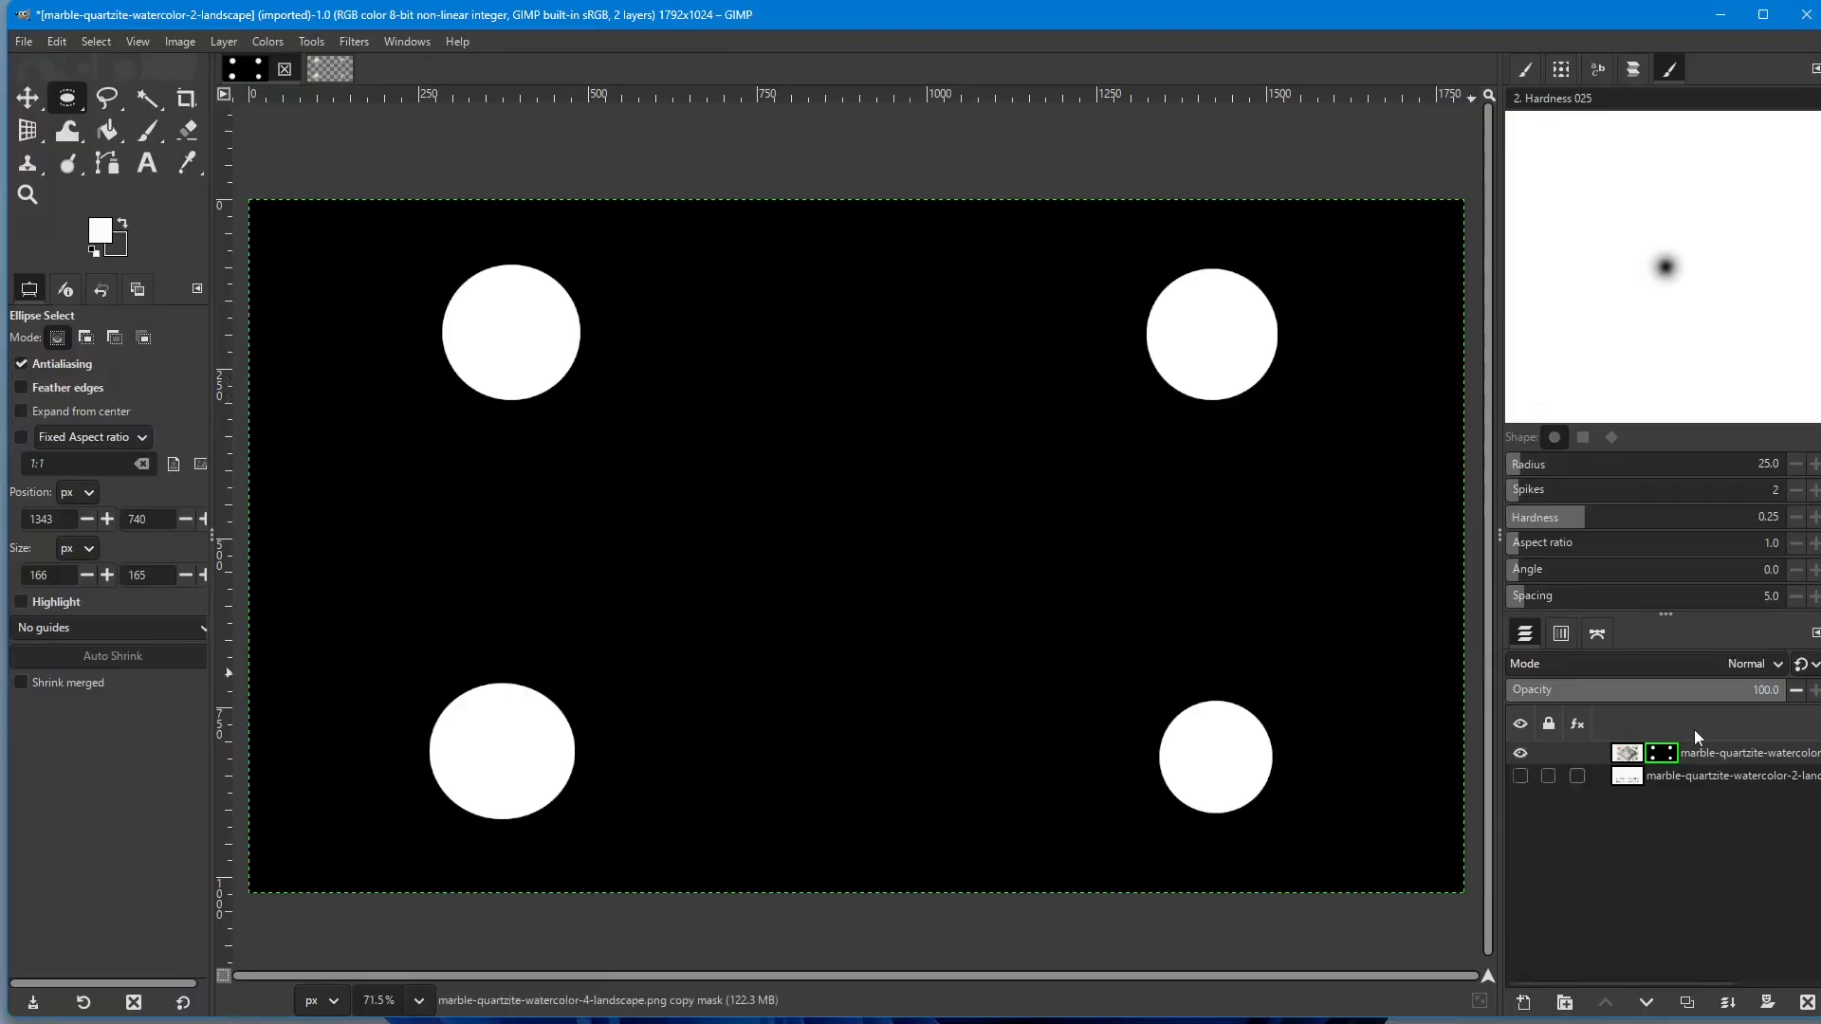
right_click(1698, 762)
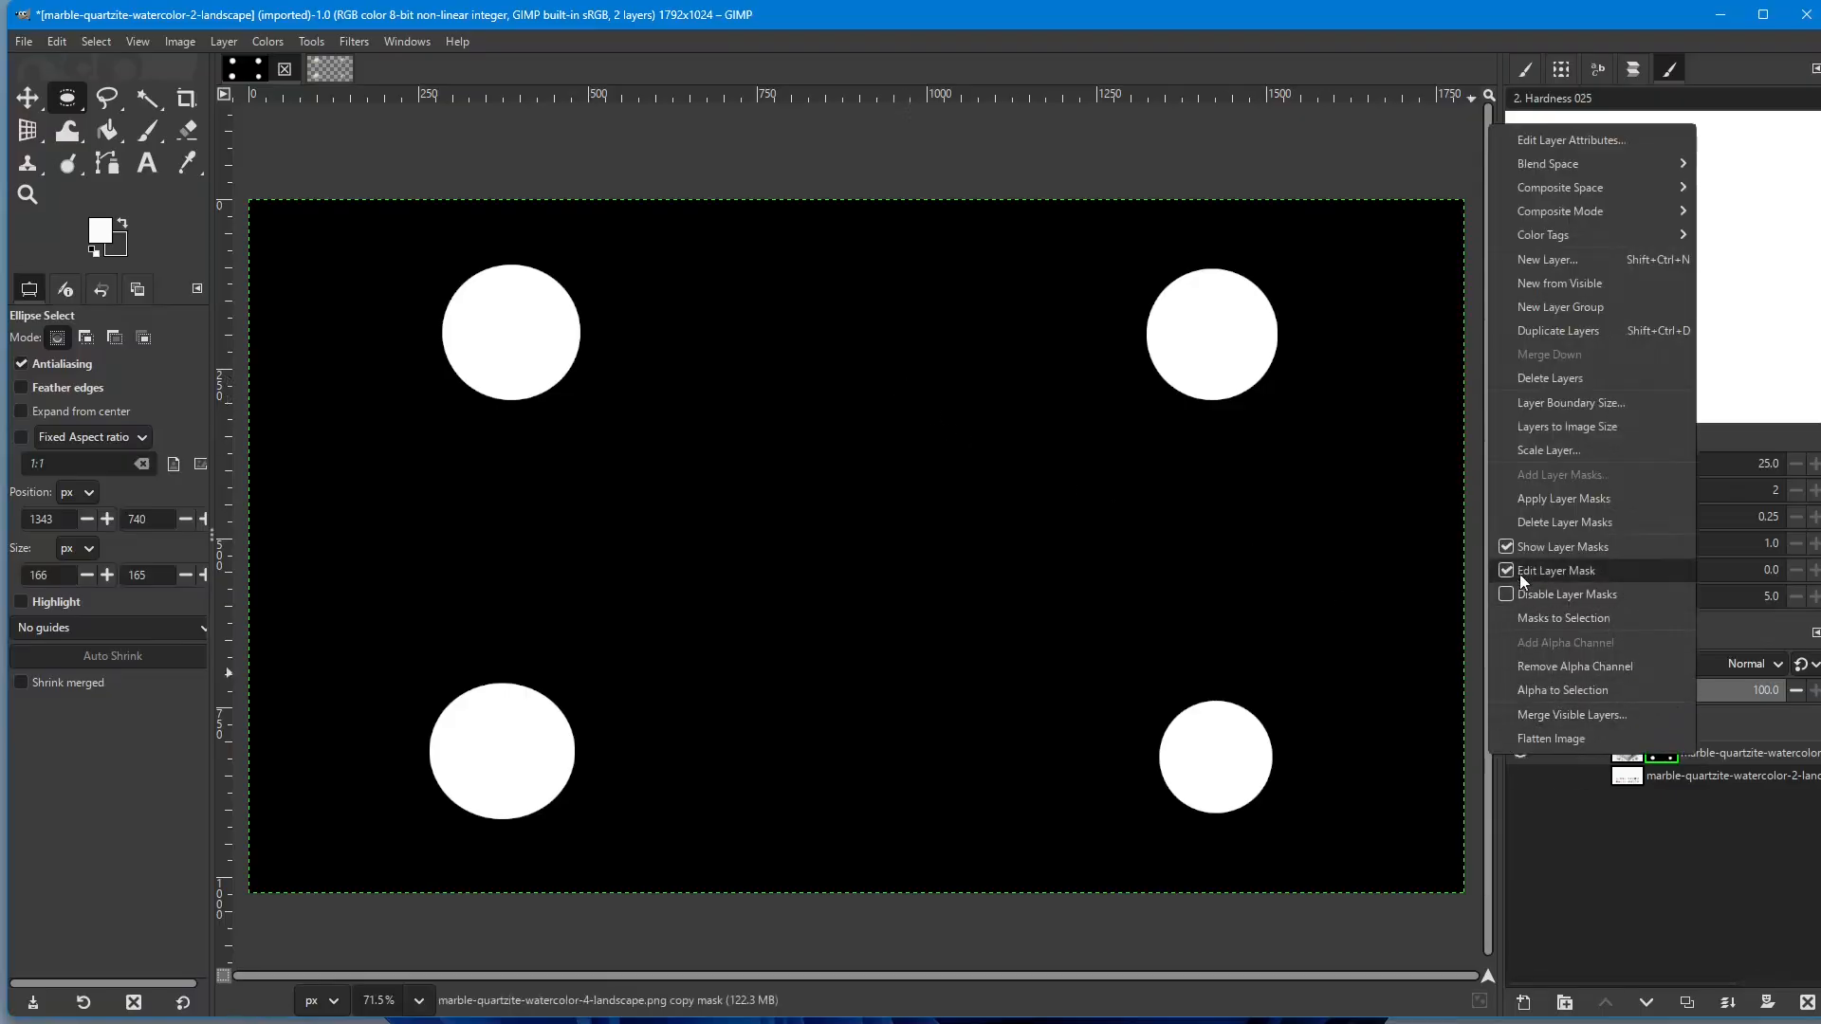
left_click(1505, 544)
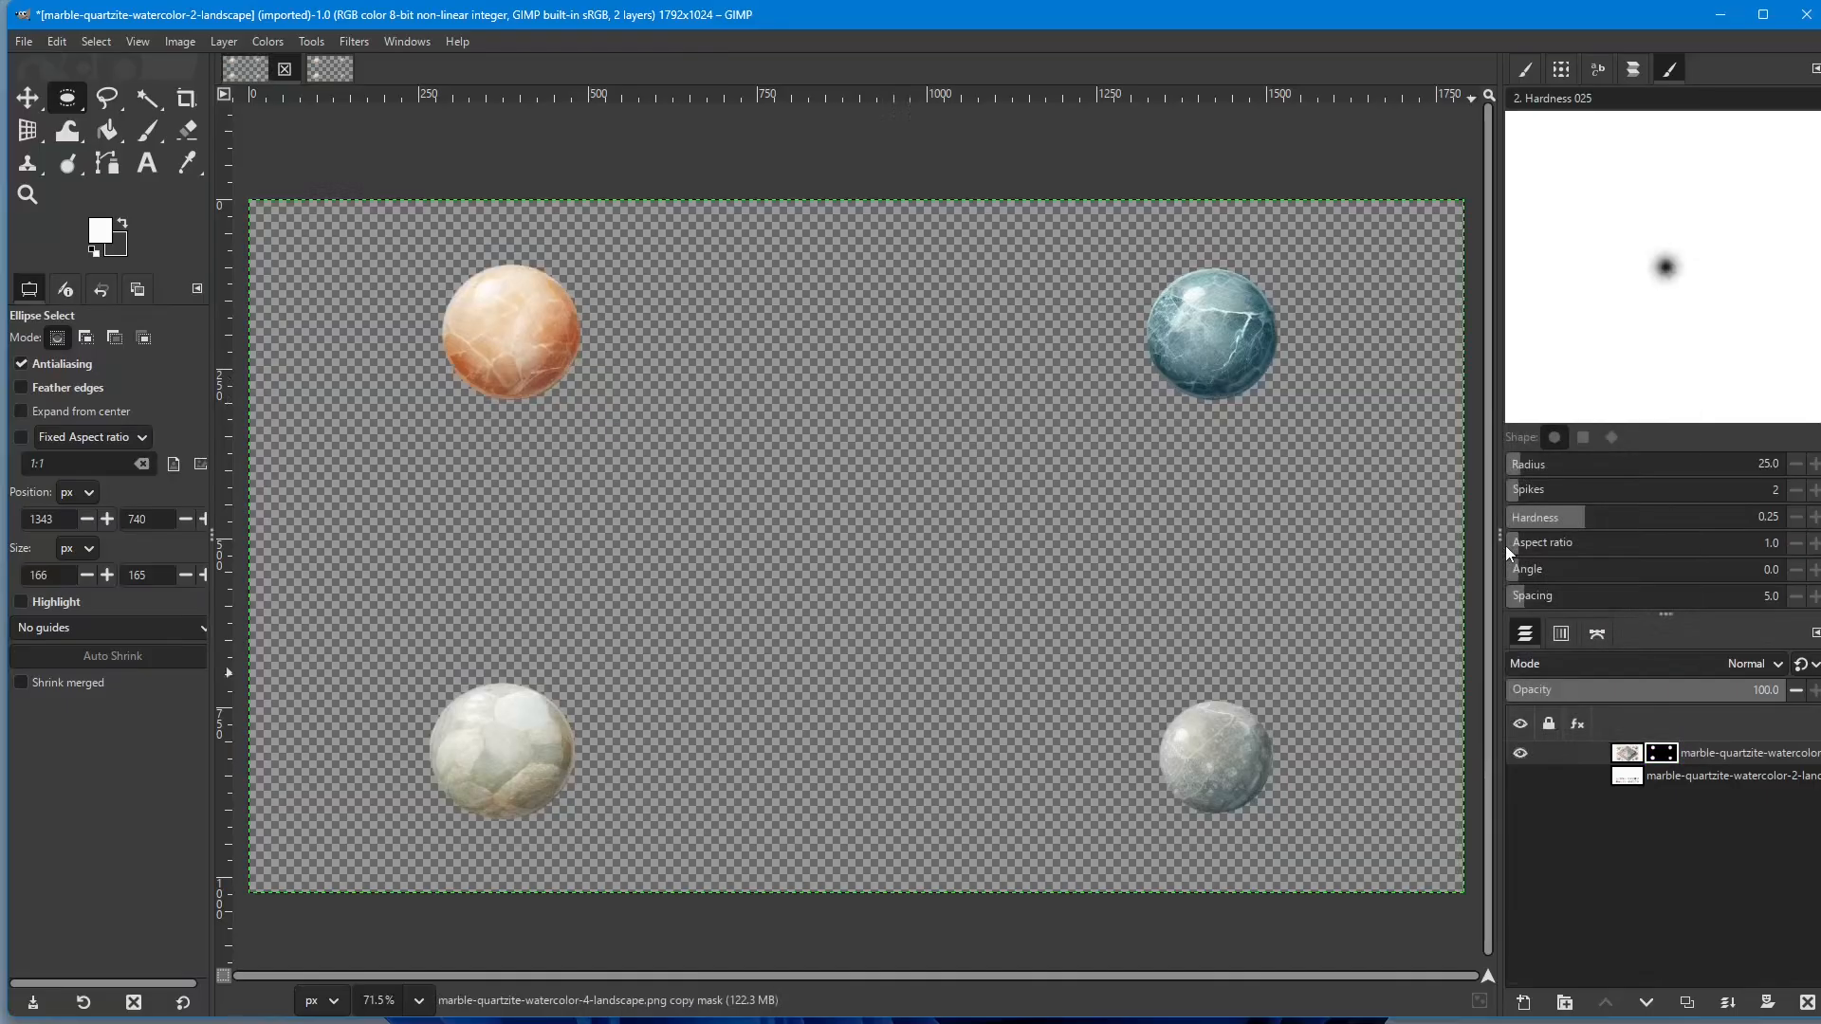
right_click(1717, 749)
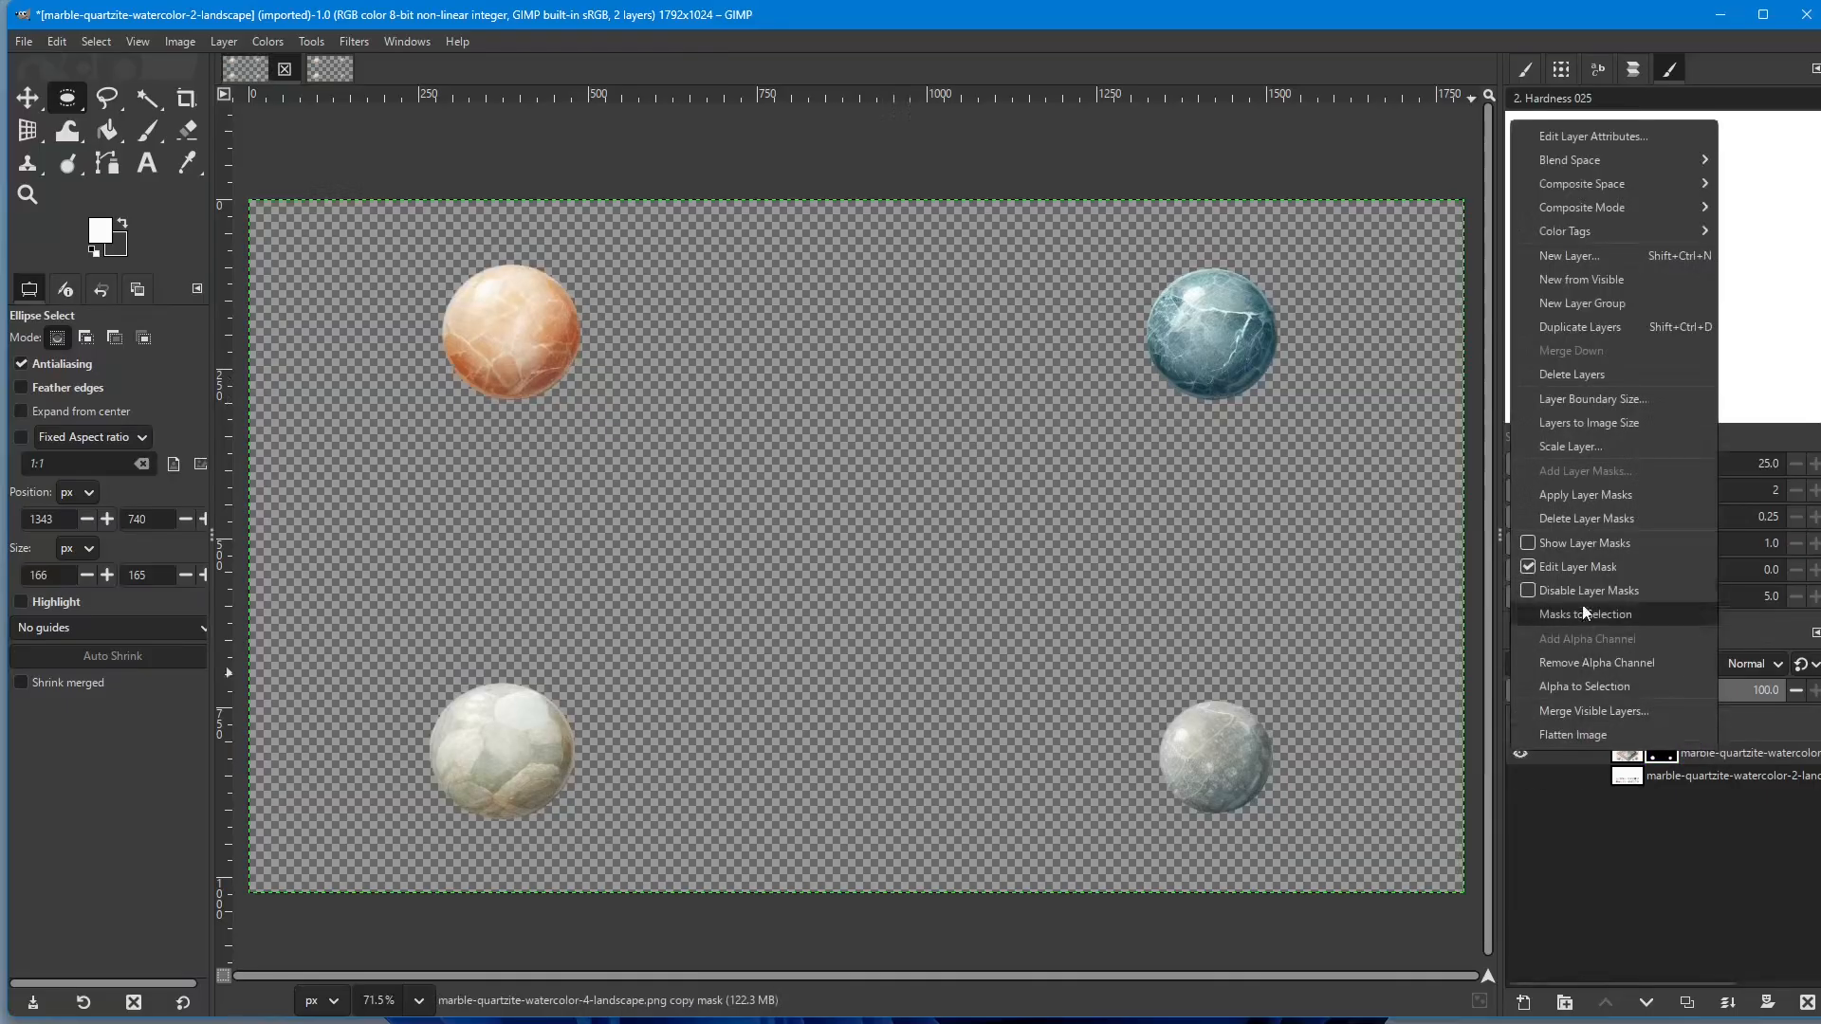
left_click(1529, 591)
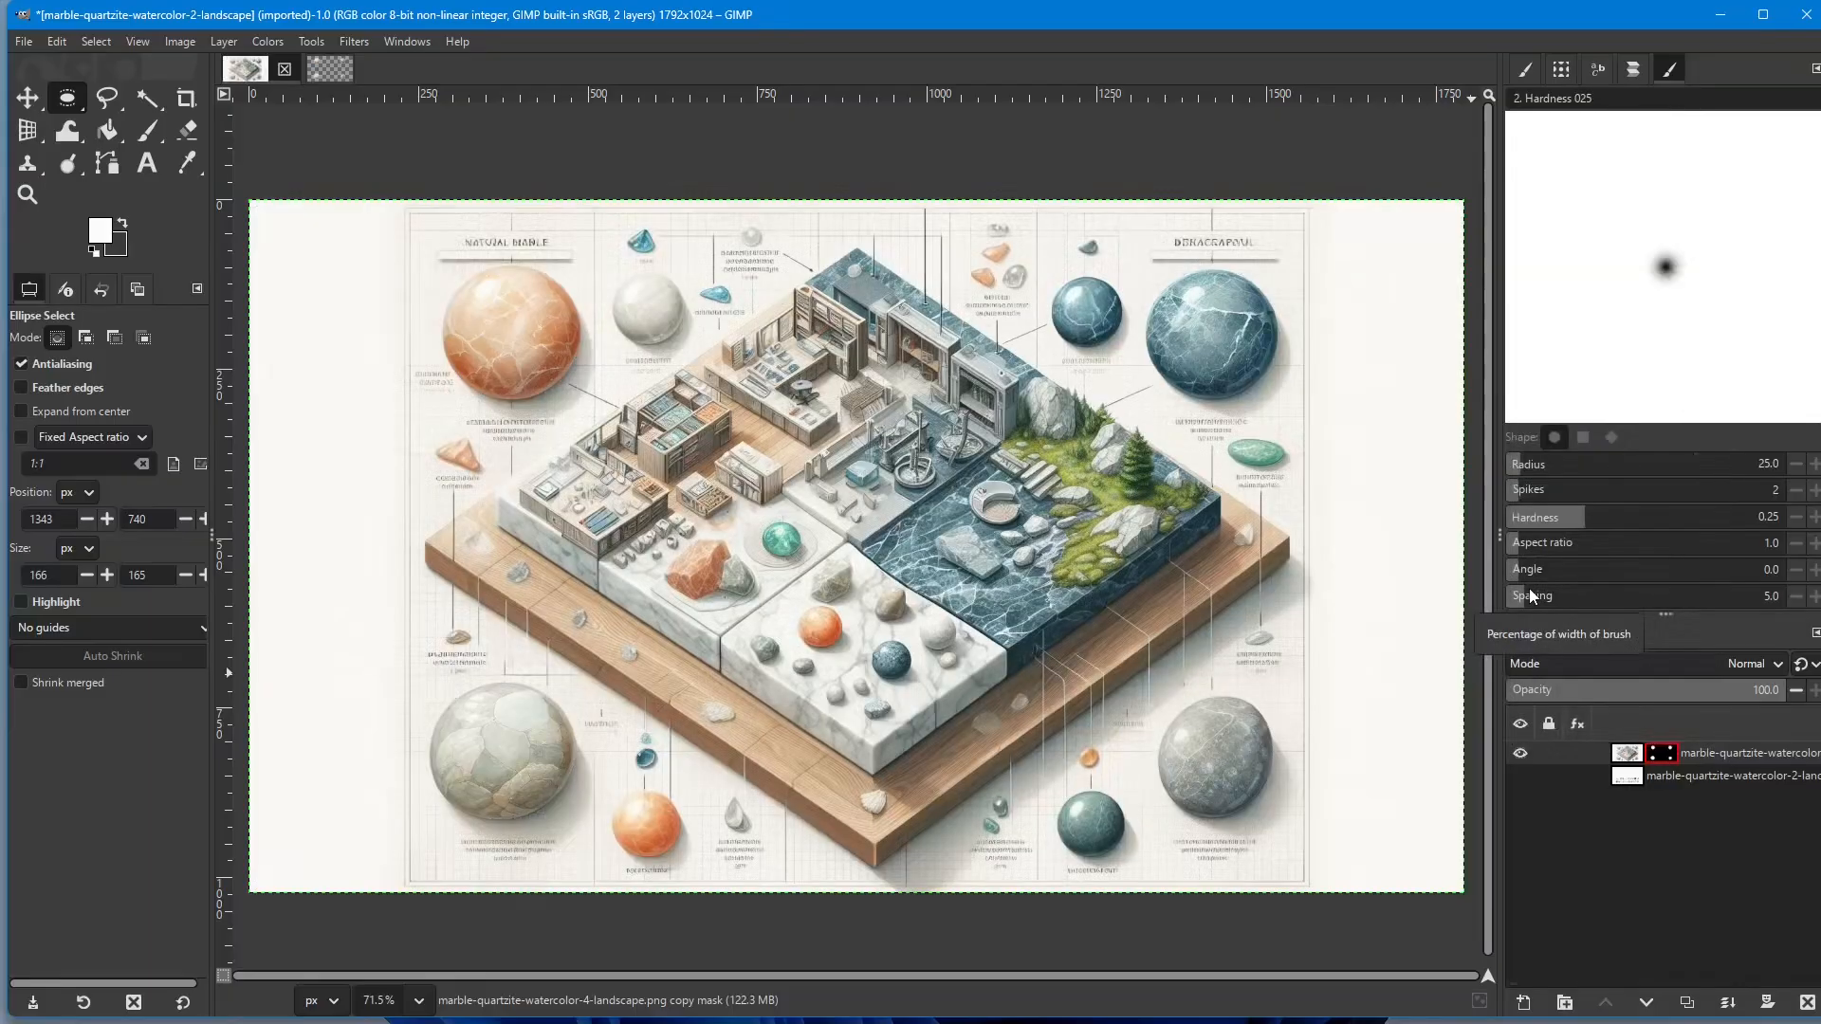
right_click(1666, 753)
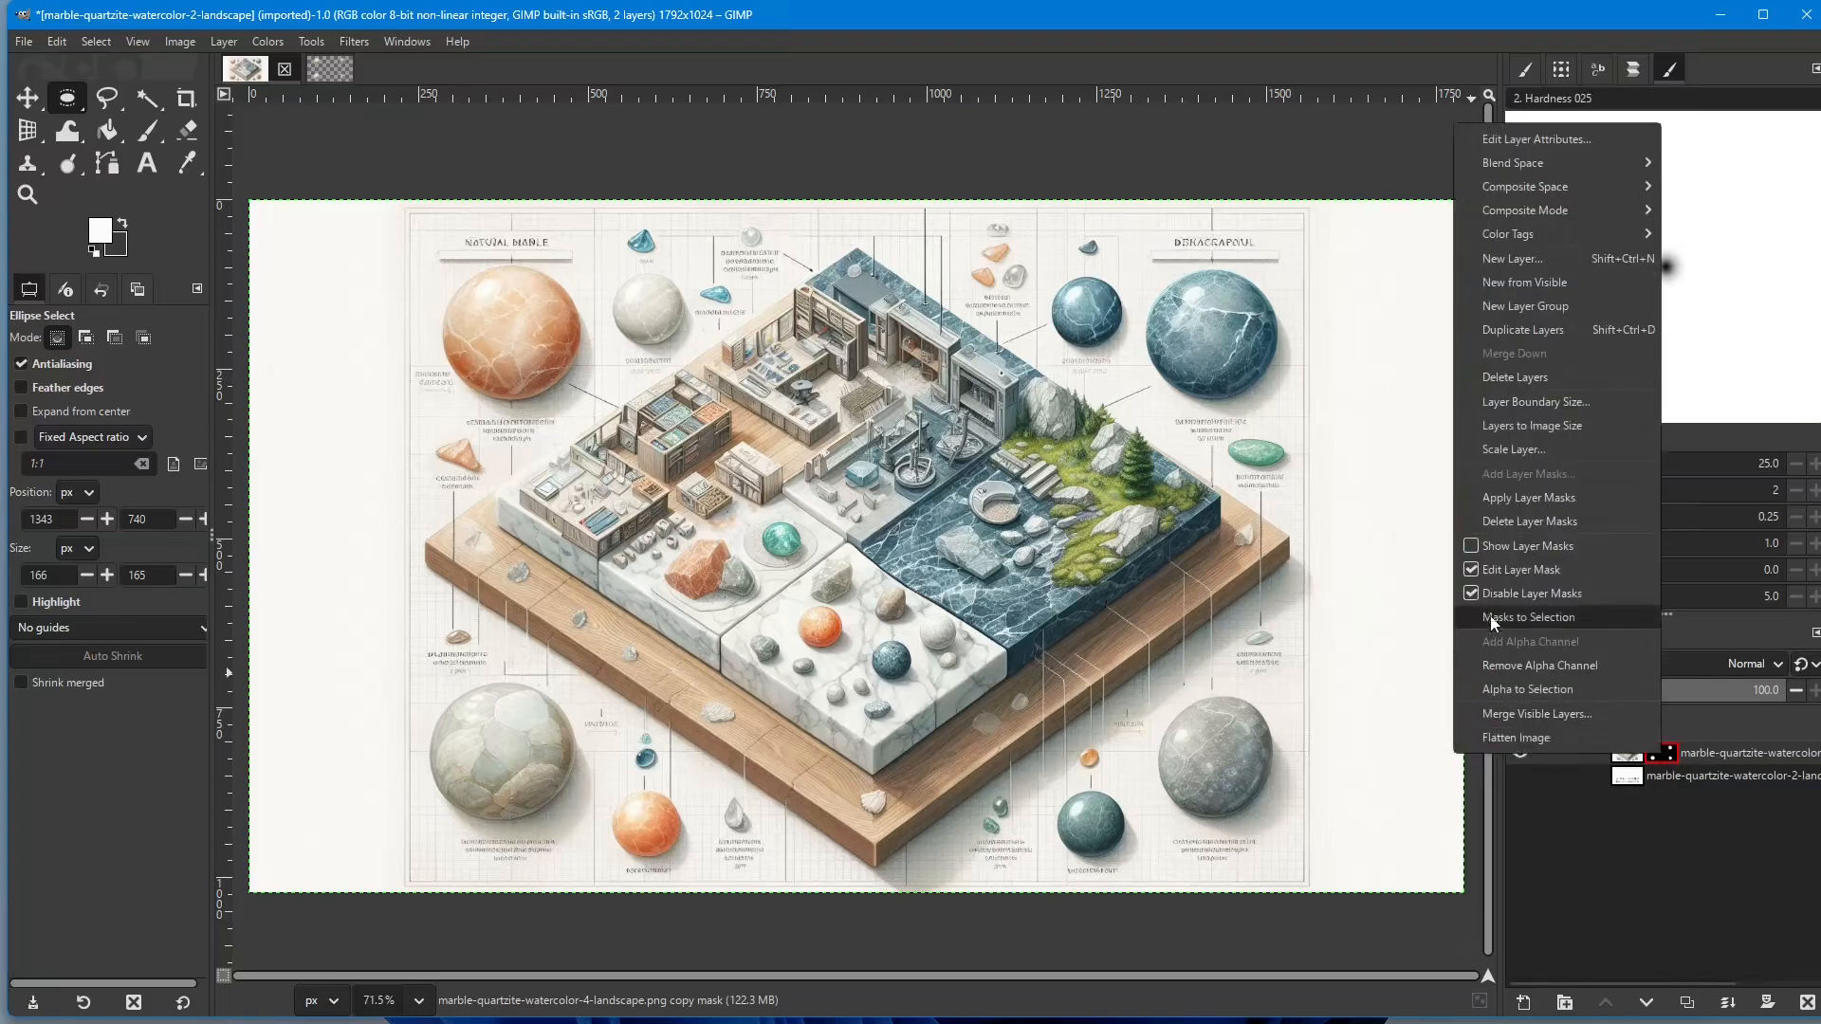
left_click(1476, 593)
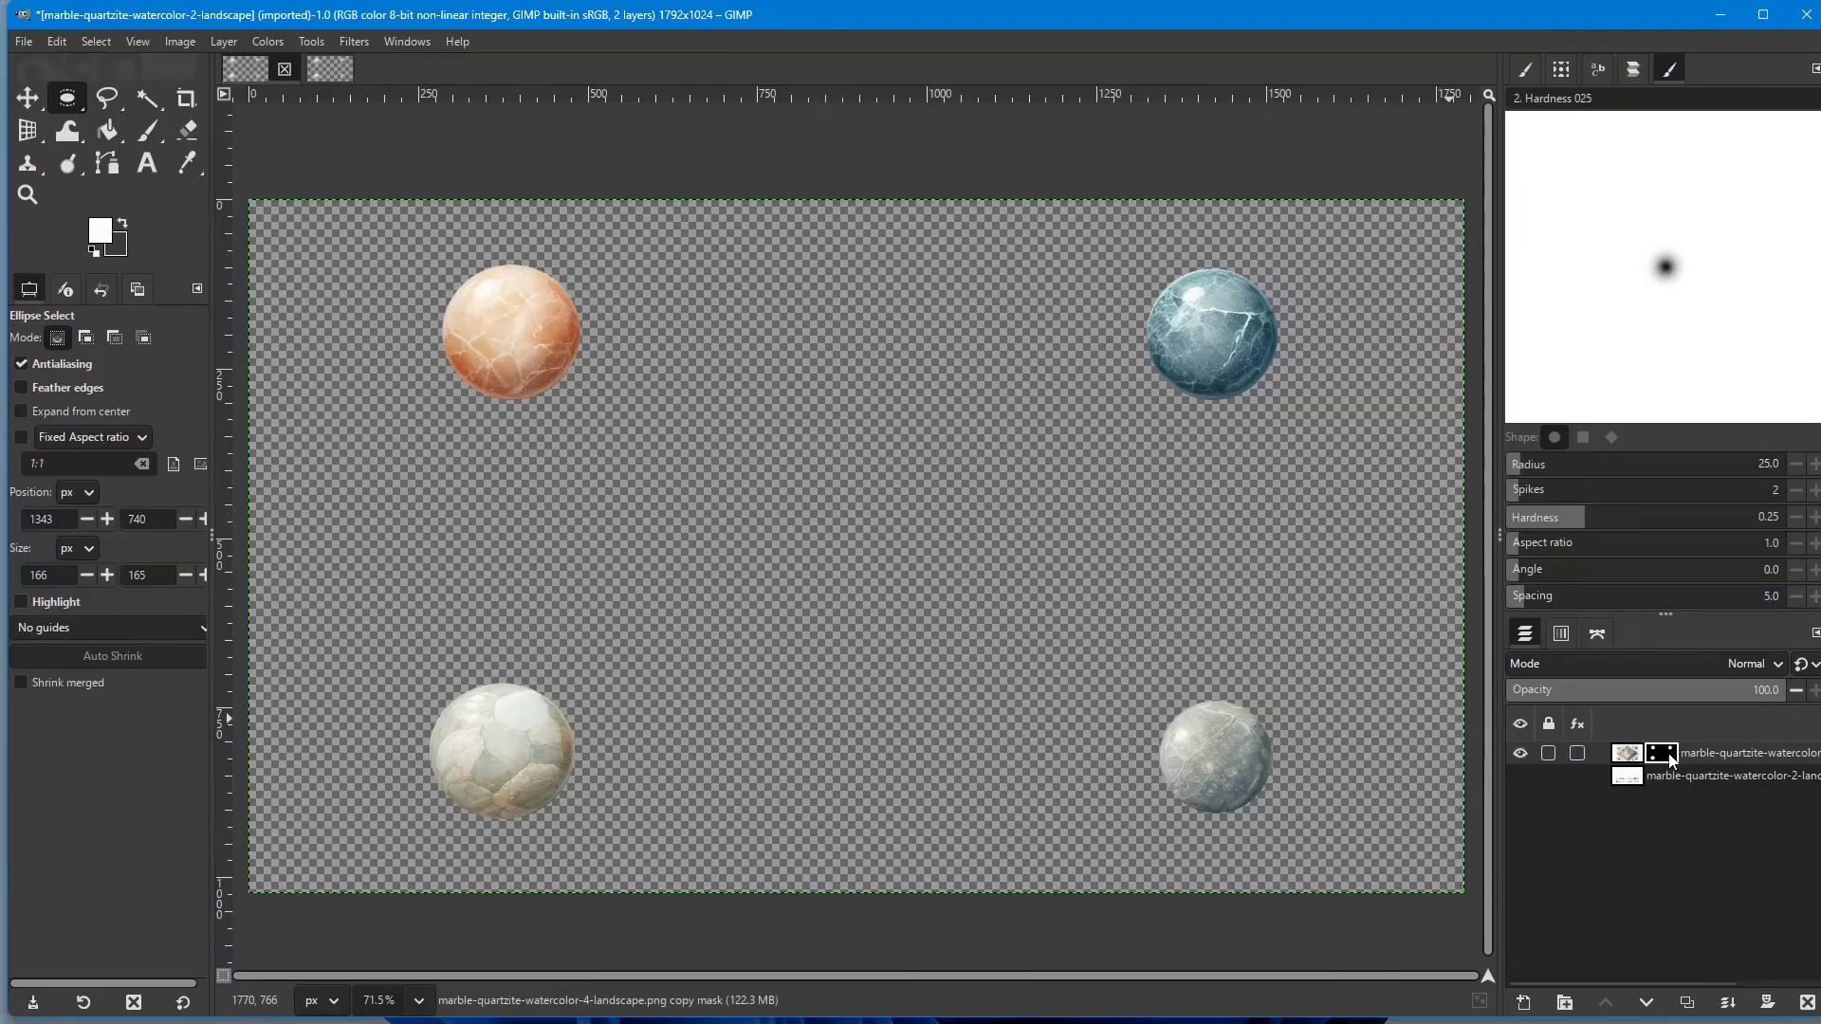
Step: Try applying the mask to the spheres layer, and undo it
right_click(1704, 764)
left_click(1712, 759)
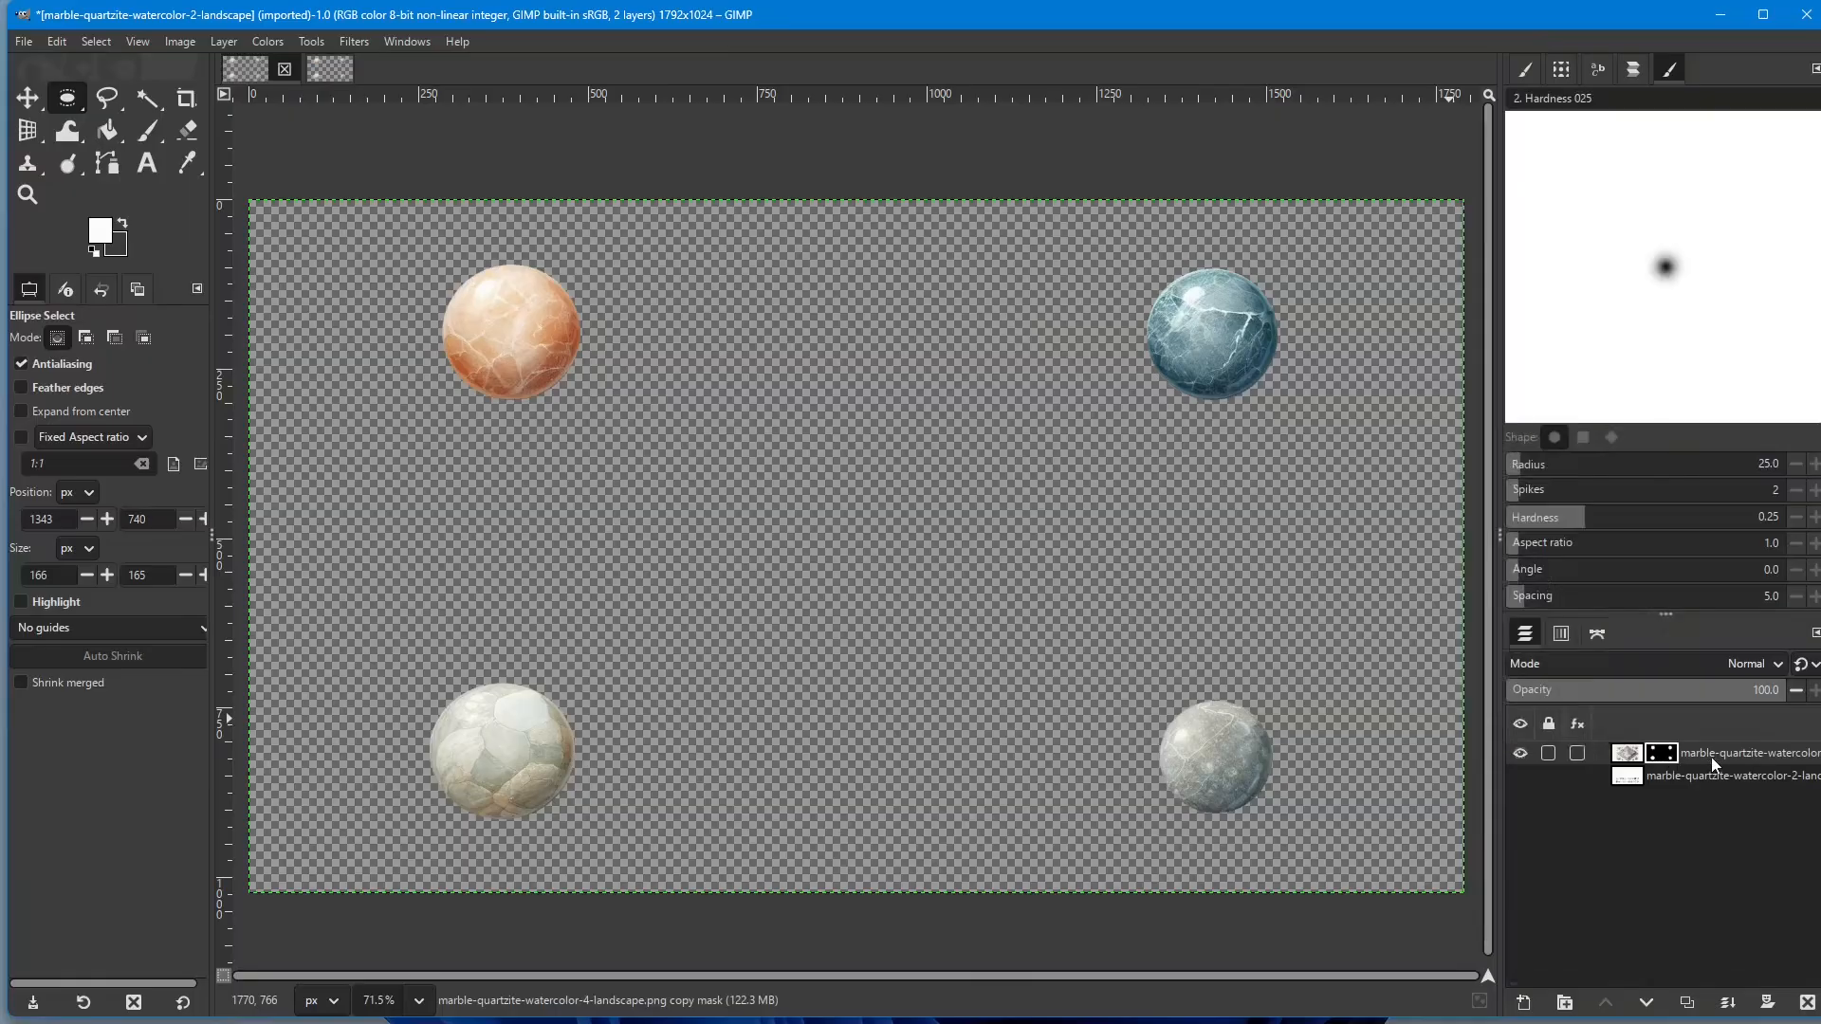
right_click(1714, 765)
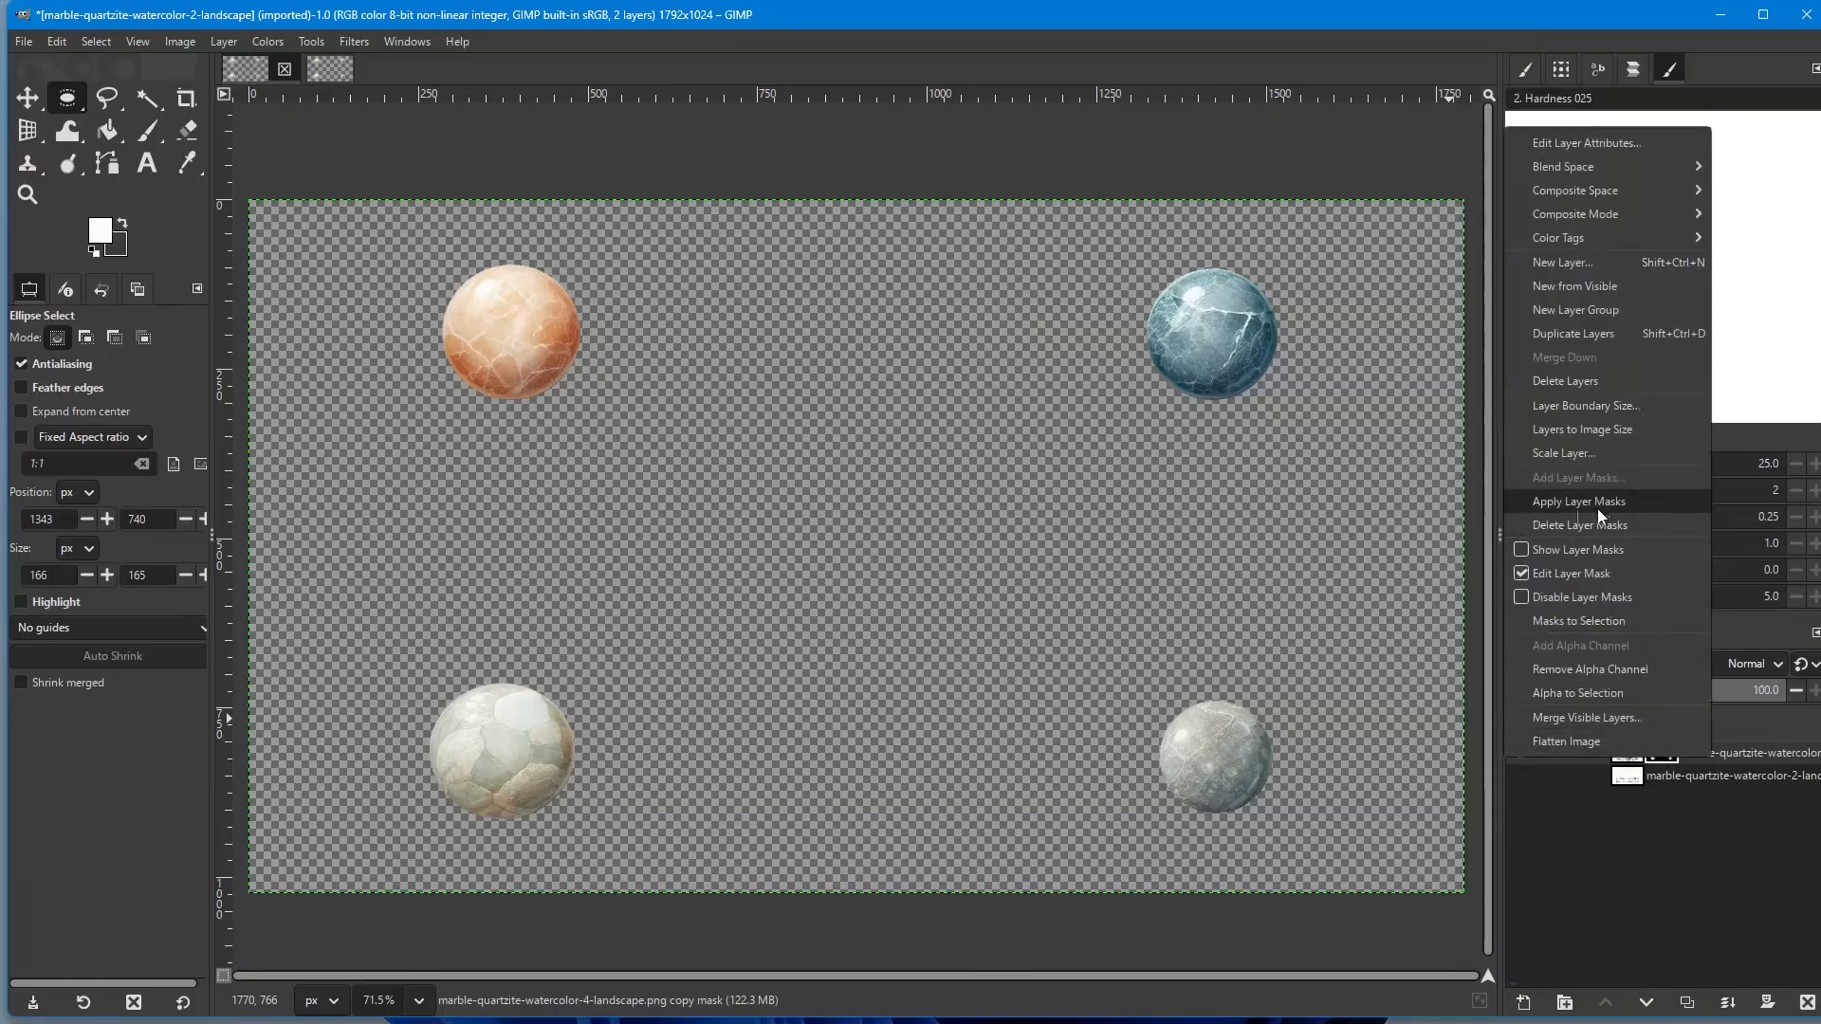
left_click(1518, 502)
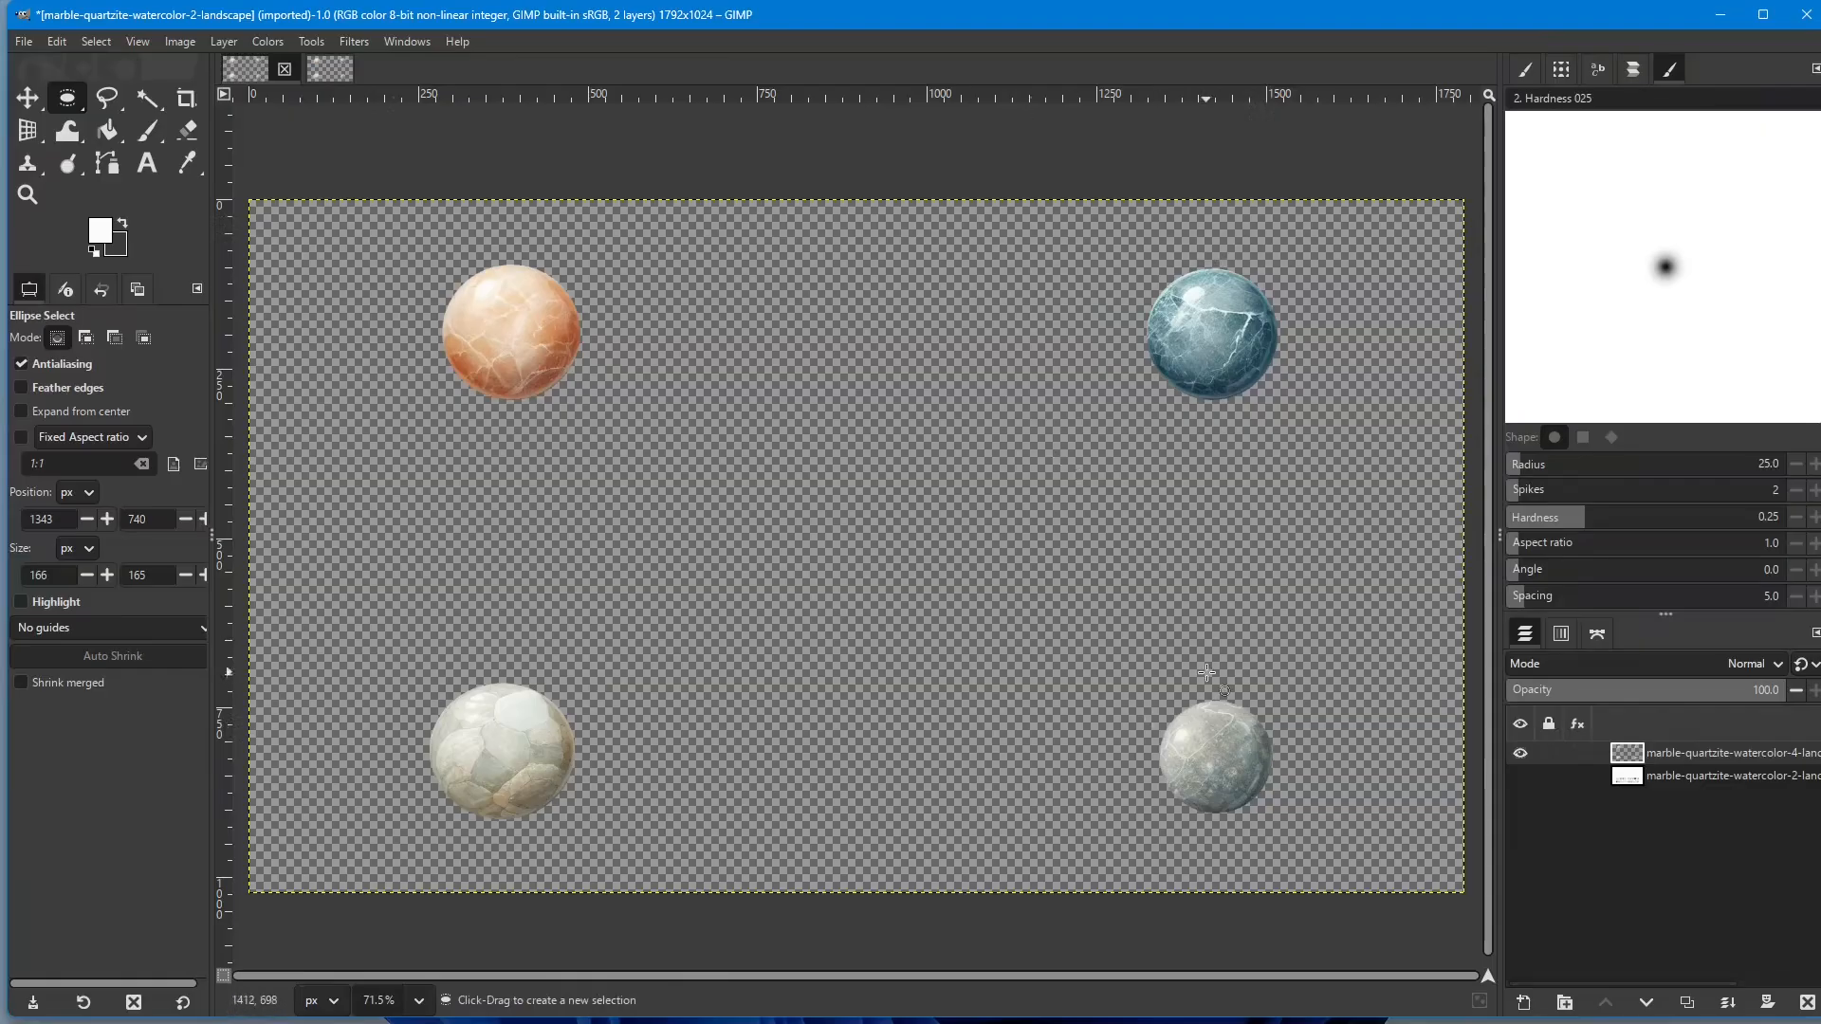
key("ctrl+z")
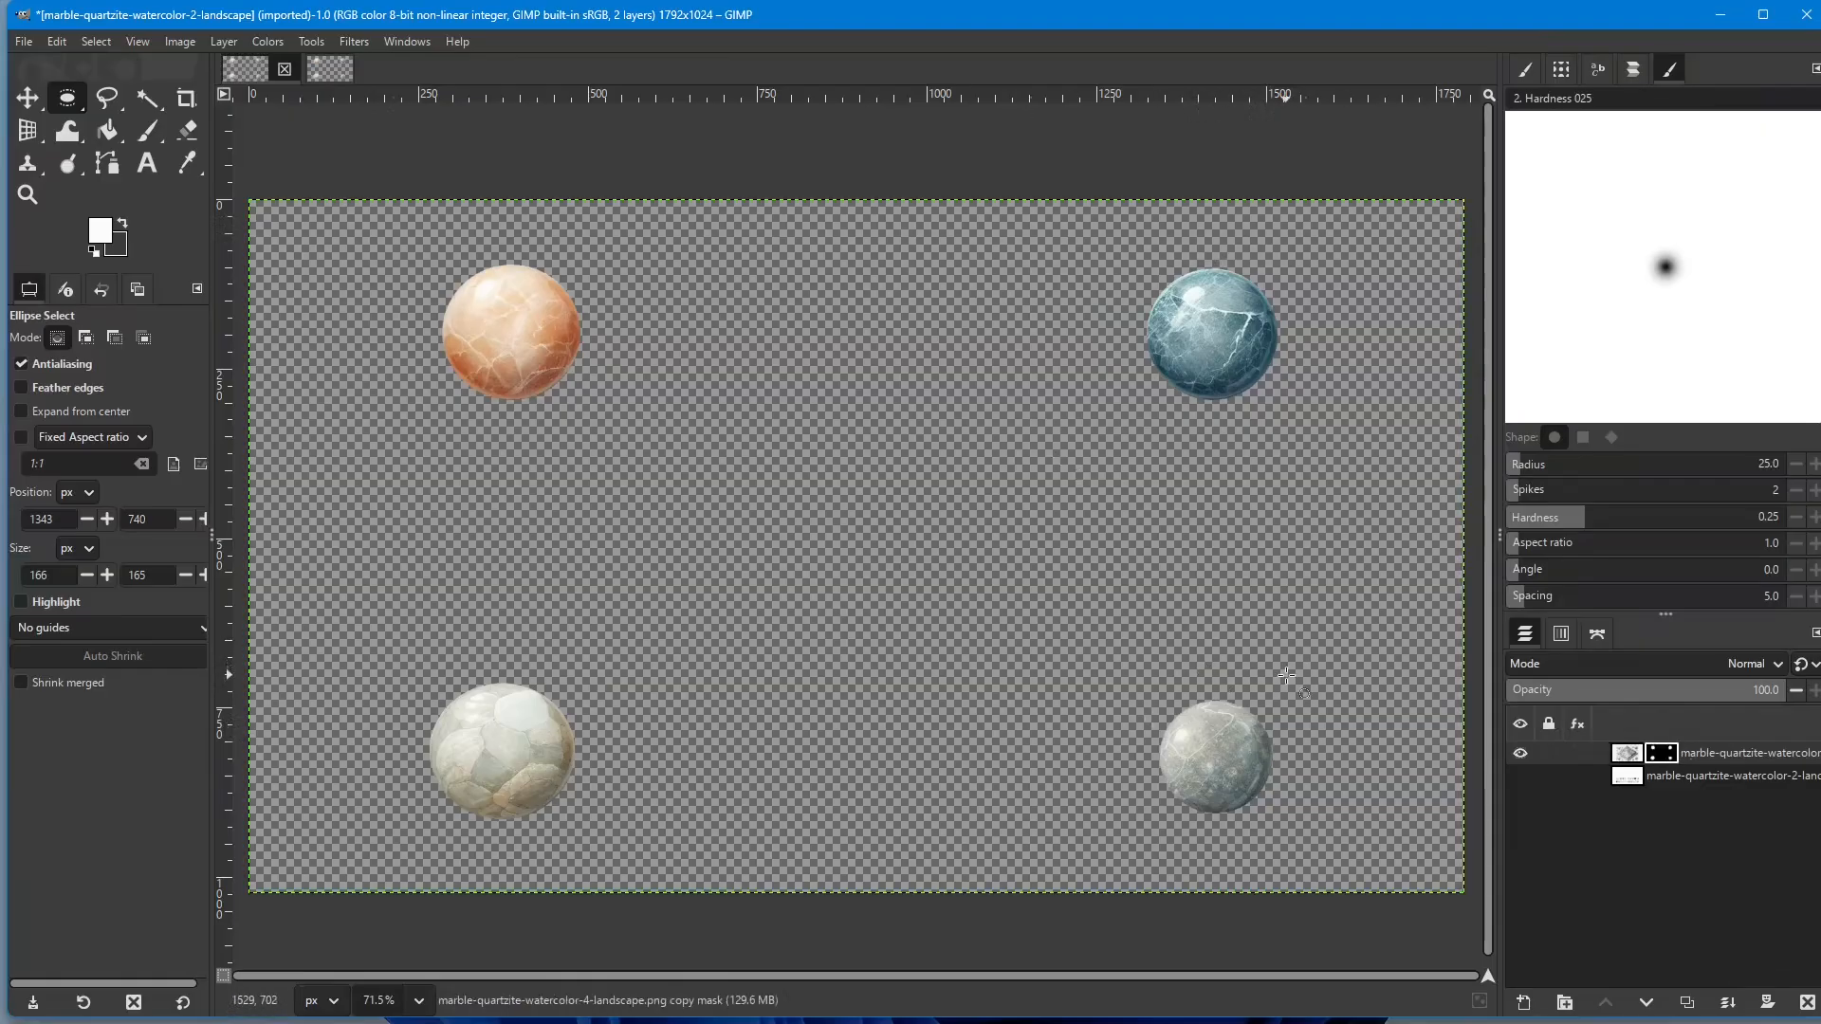
Step: Create a transparent layer beneath the masked spheres layer, merge the masked layer into it, and check it briefly against the stones background
left_click(1698, 774)
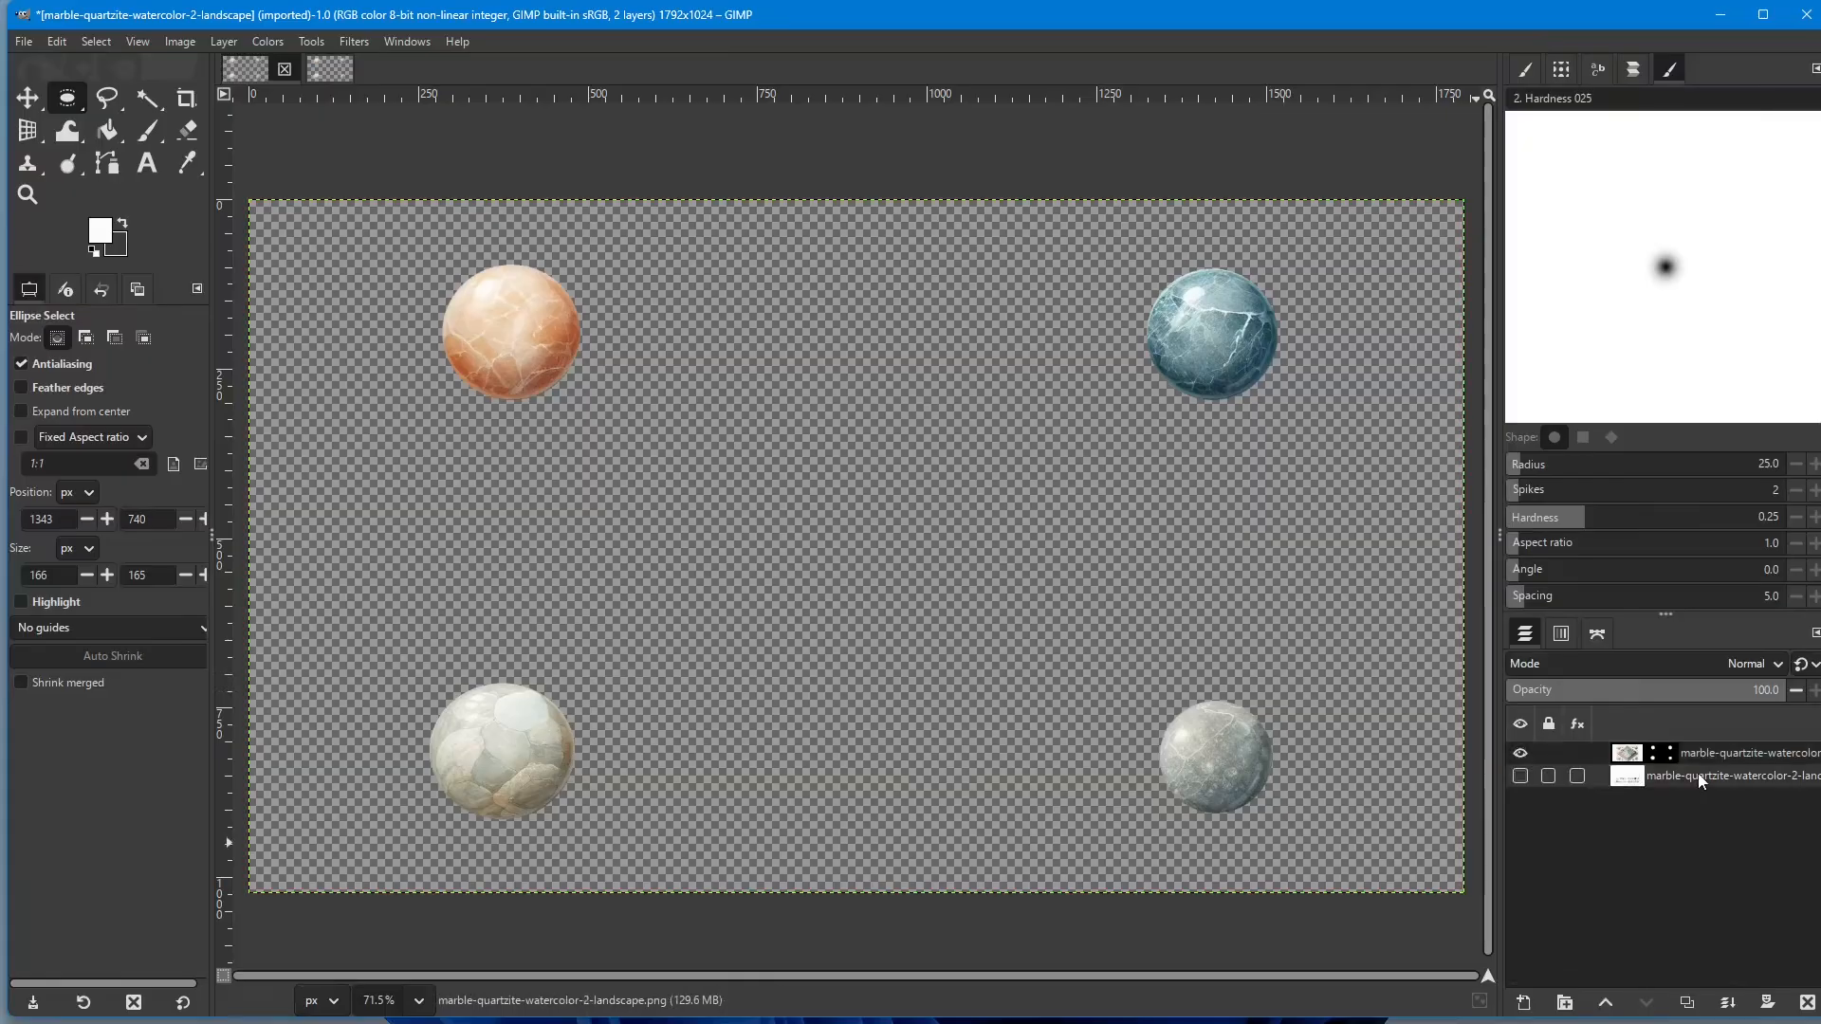
left_click(1523, 1003)
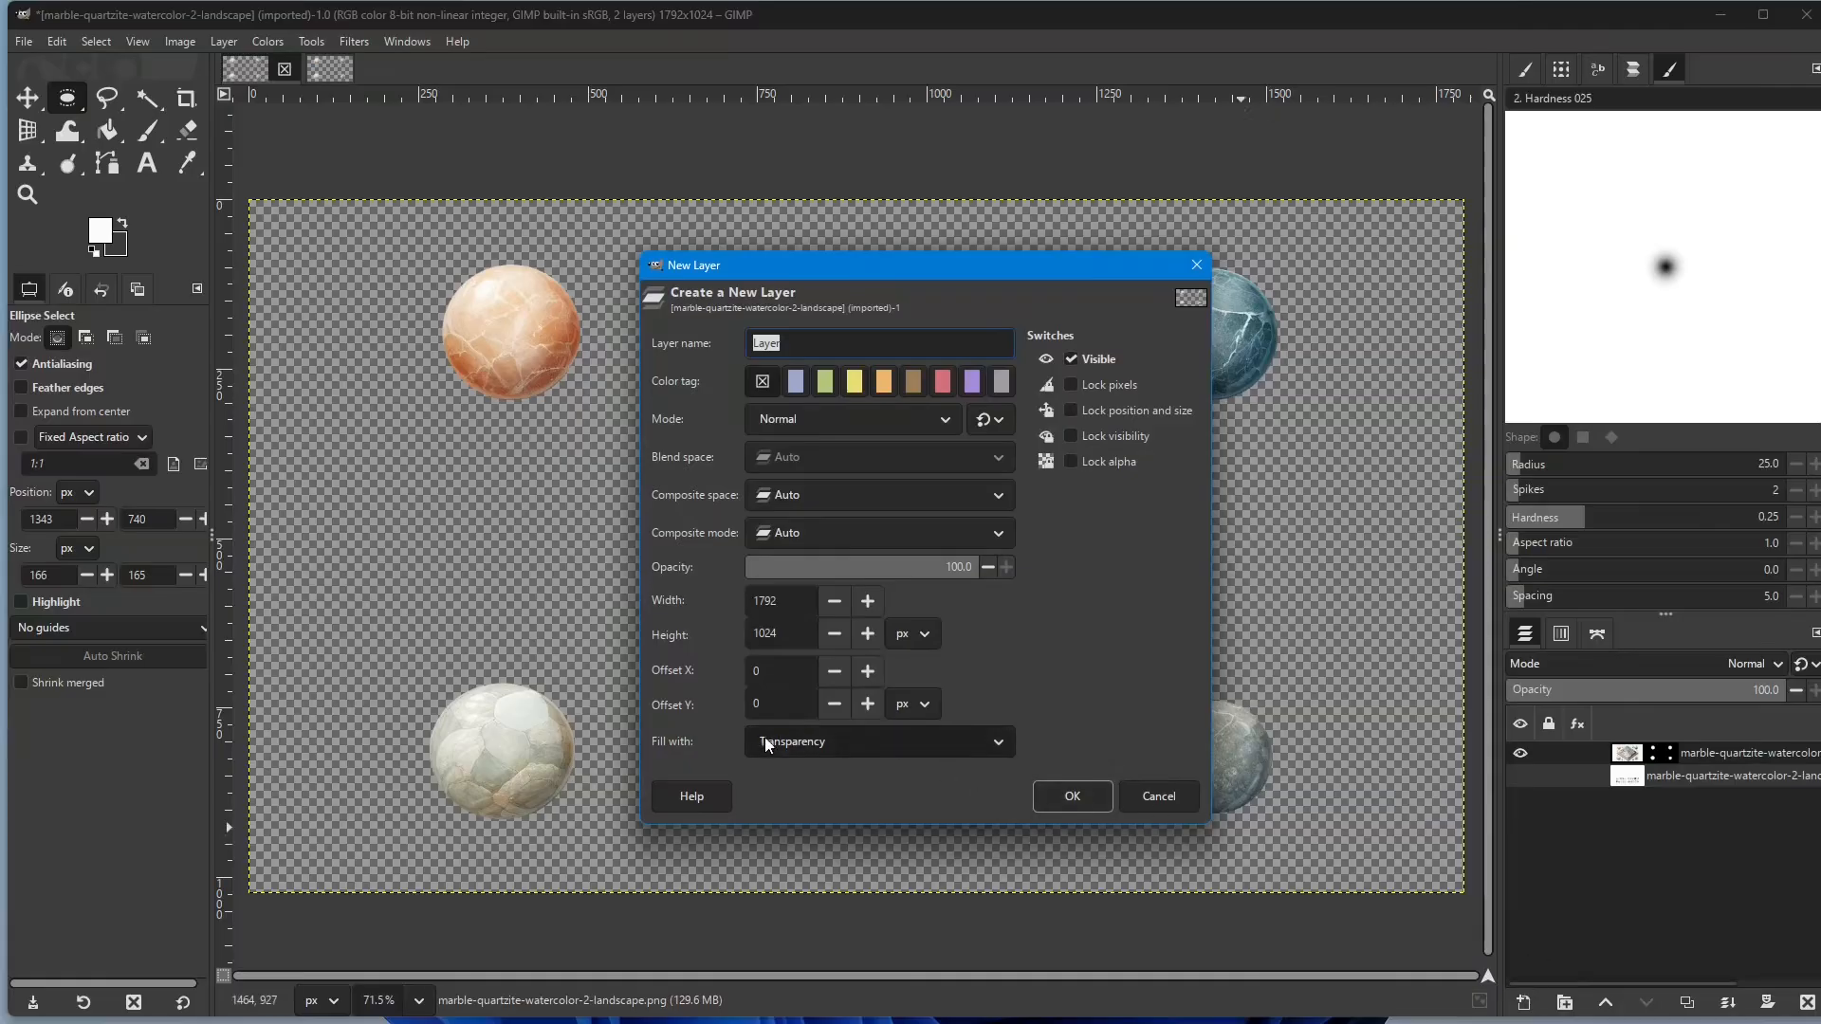
left_click(1071, 797)
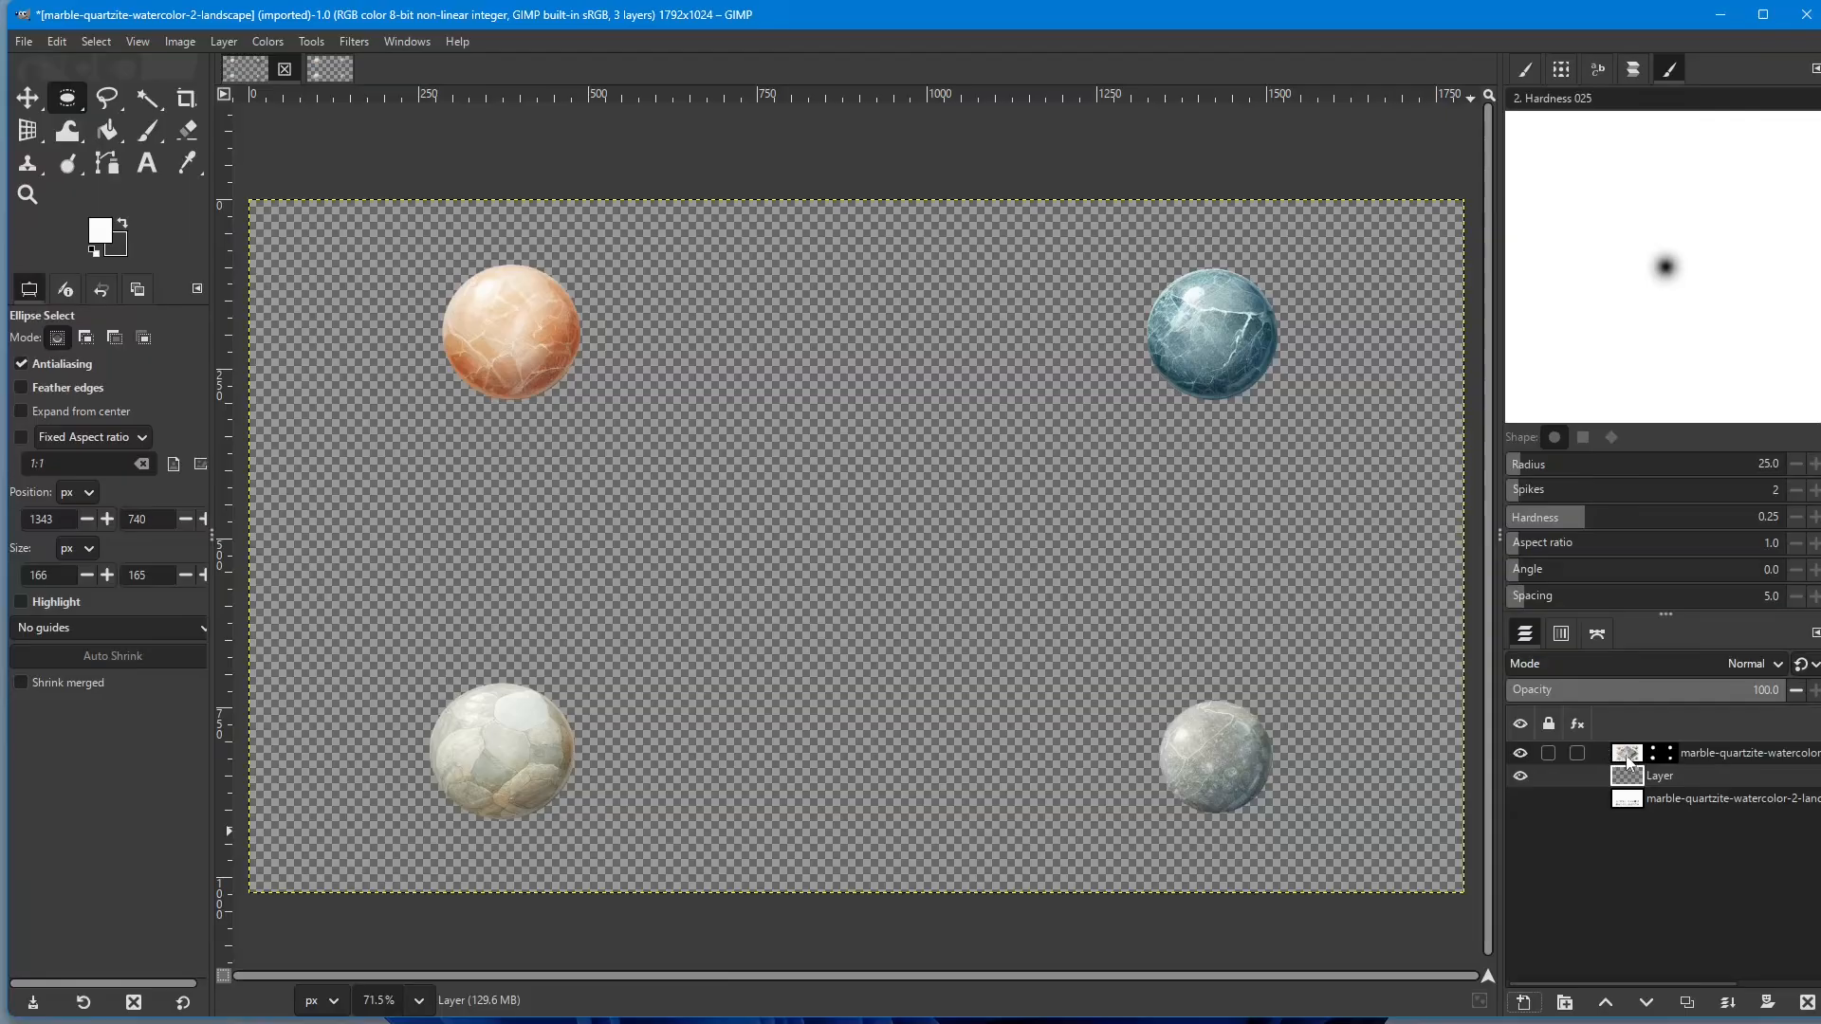
left_click(1706, 751)
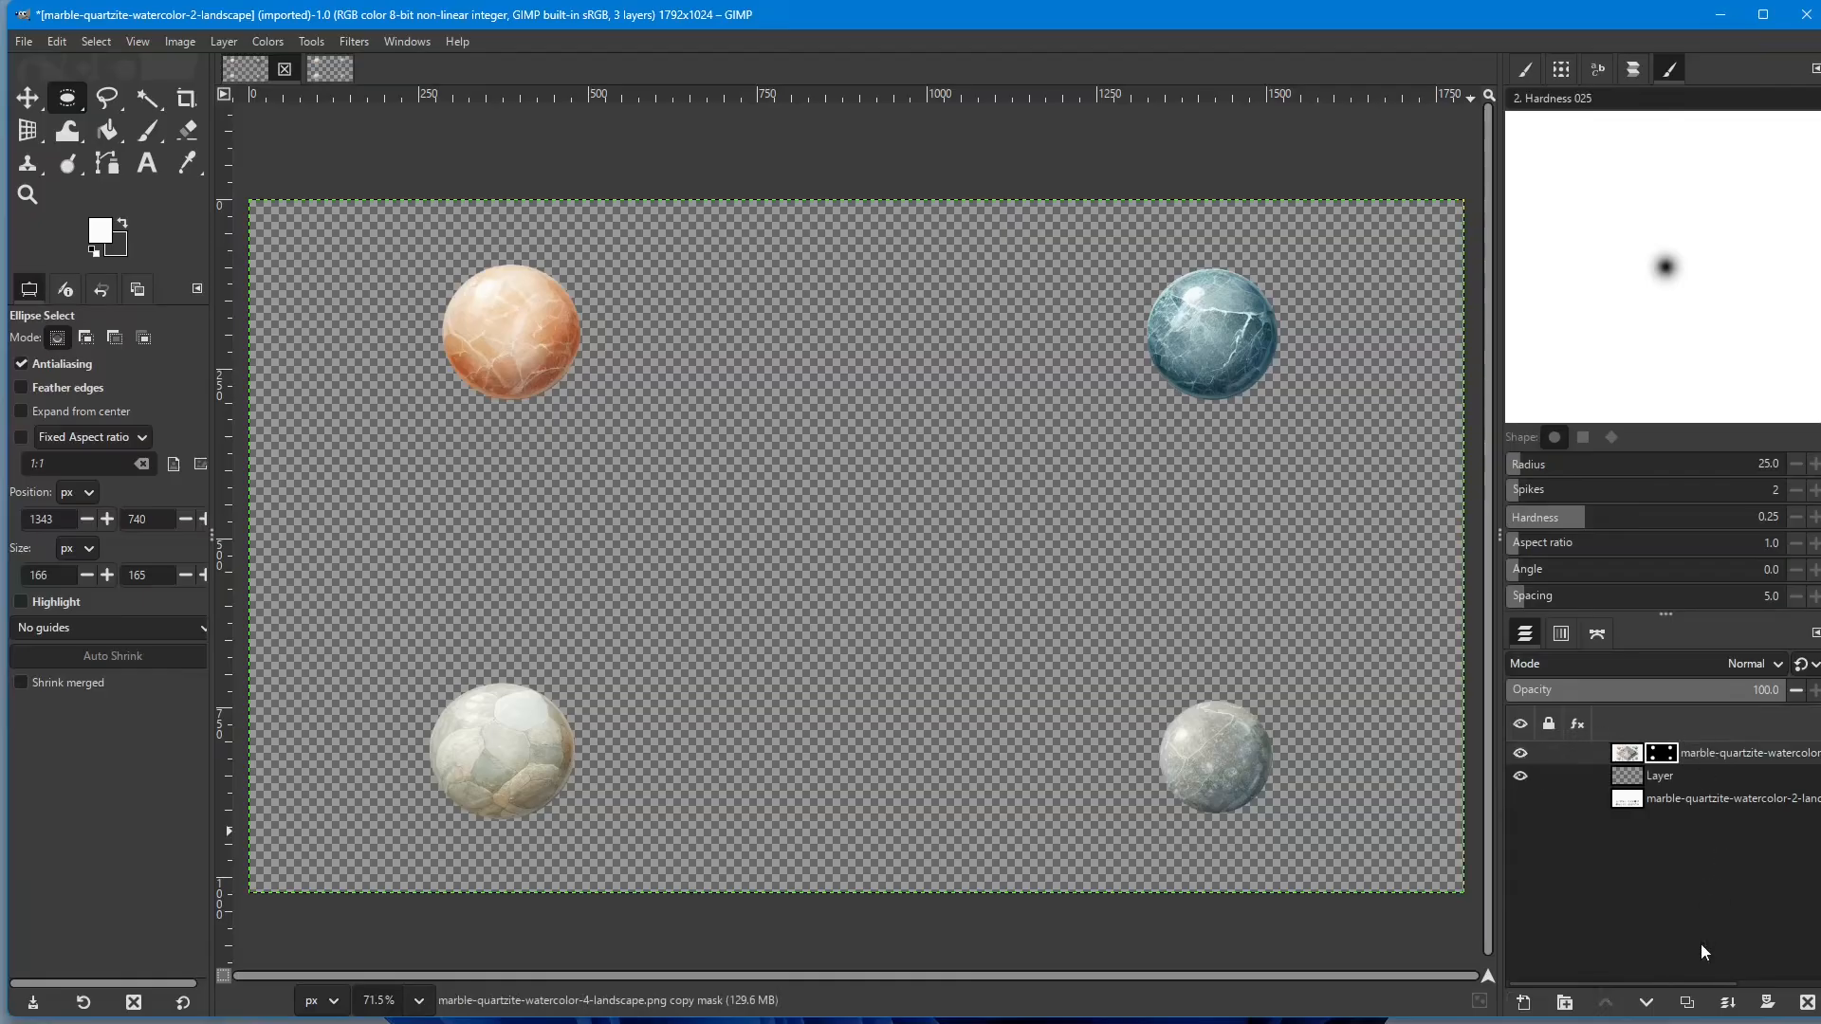
left_click(1728, 1003)
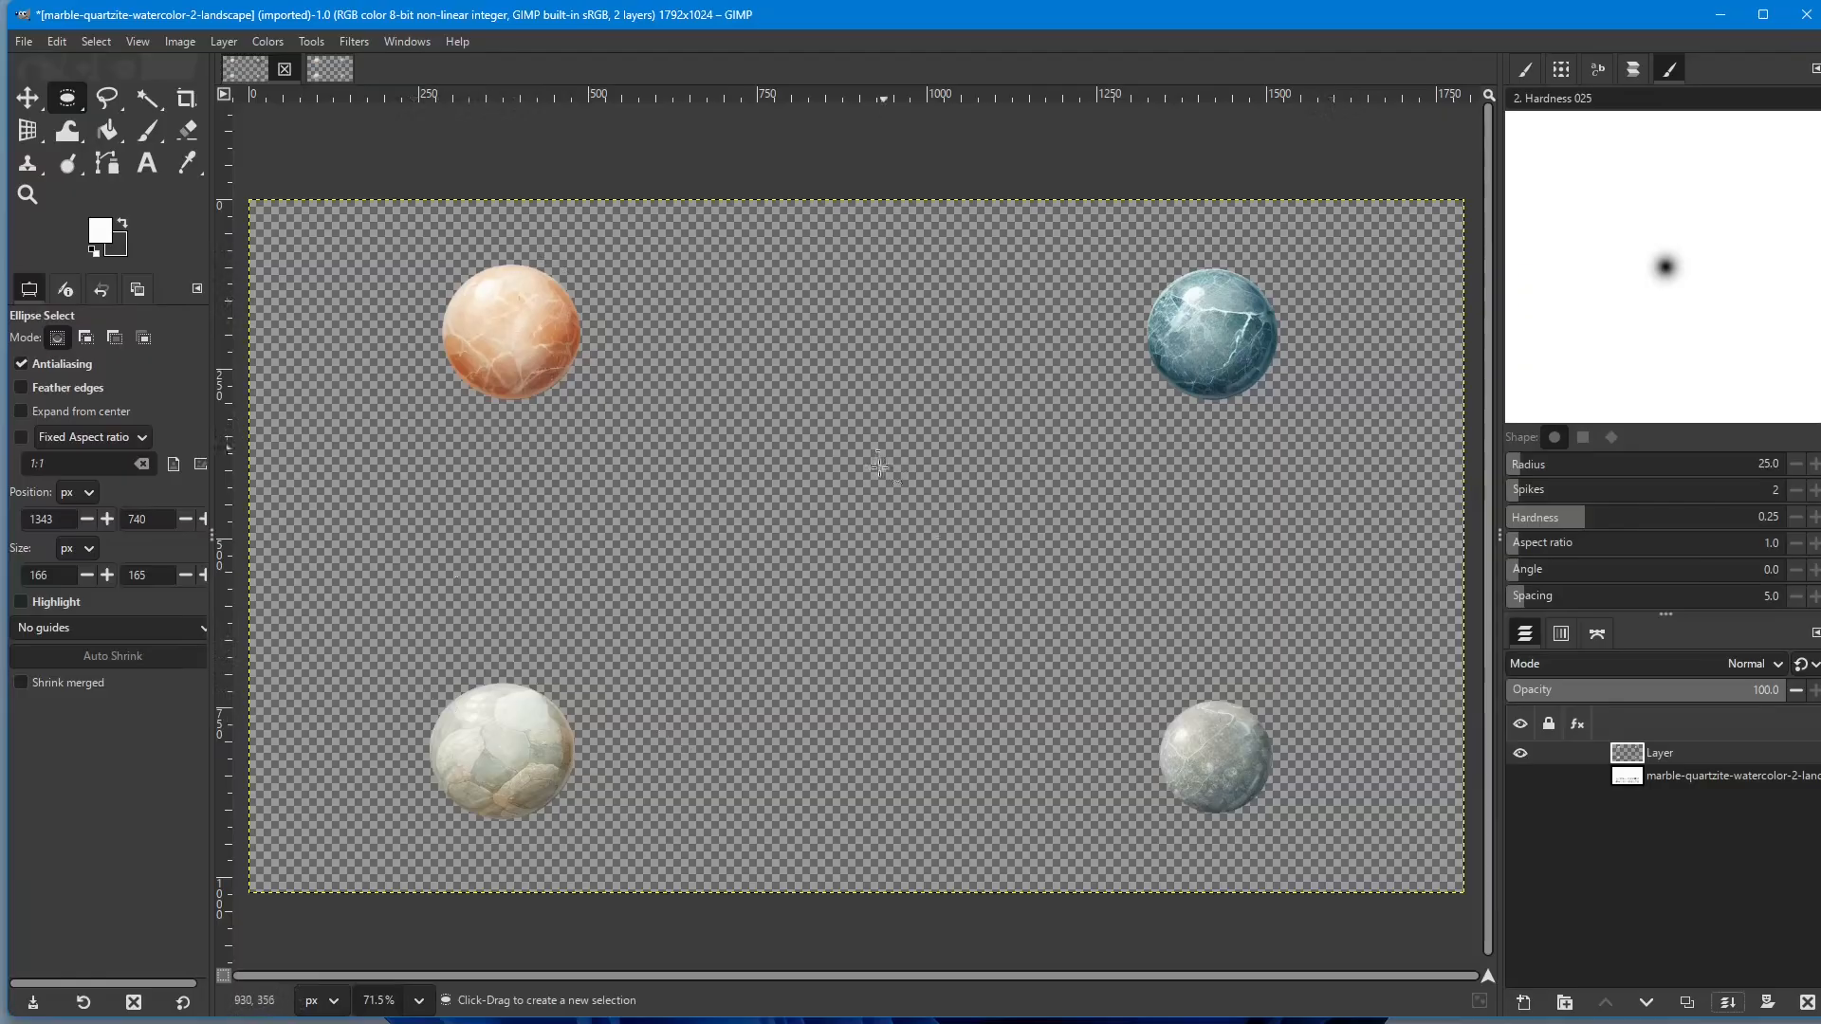
left_click(1521, 776)
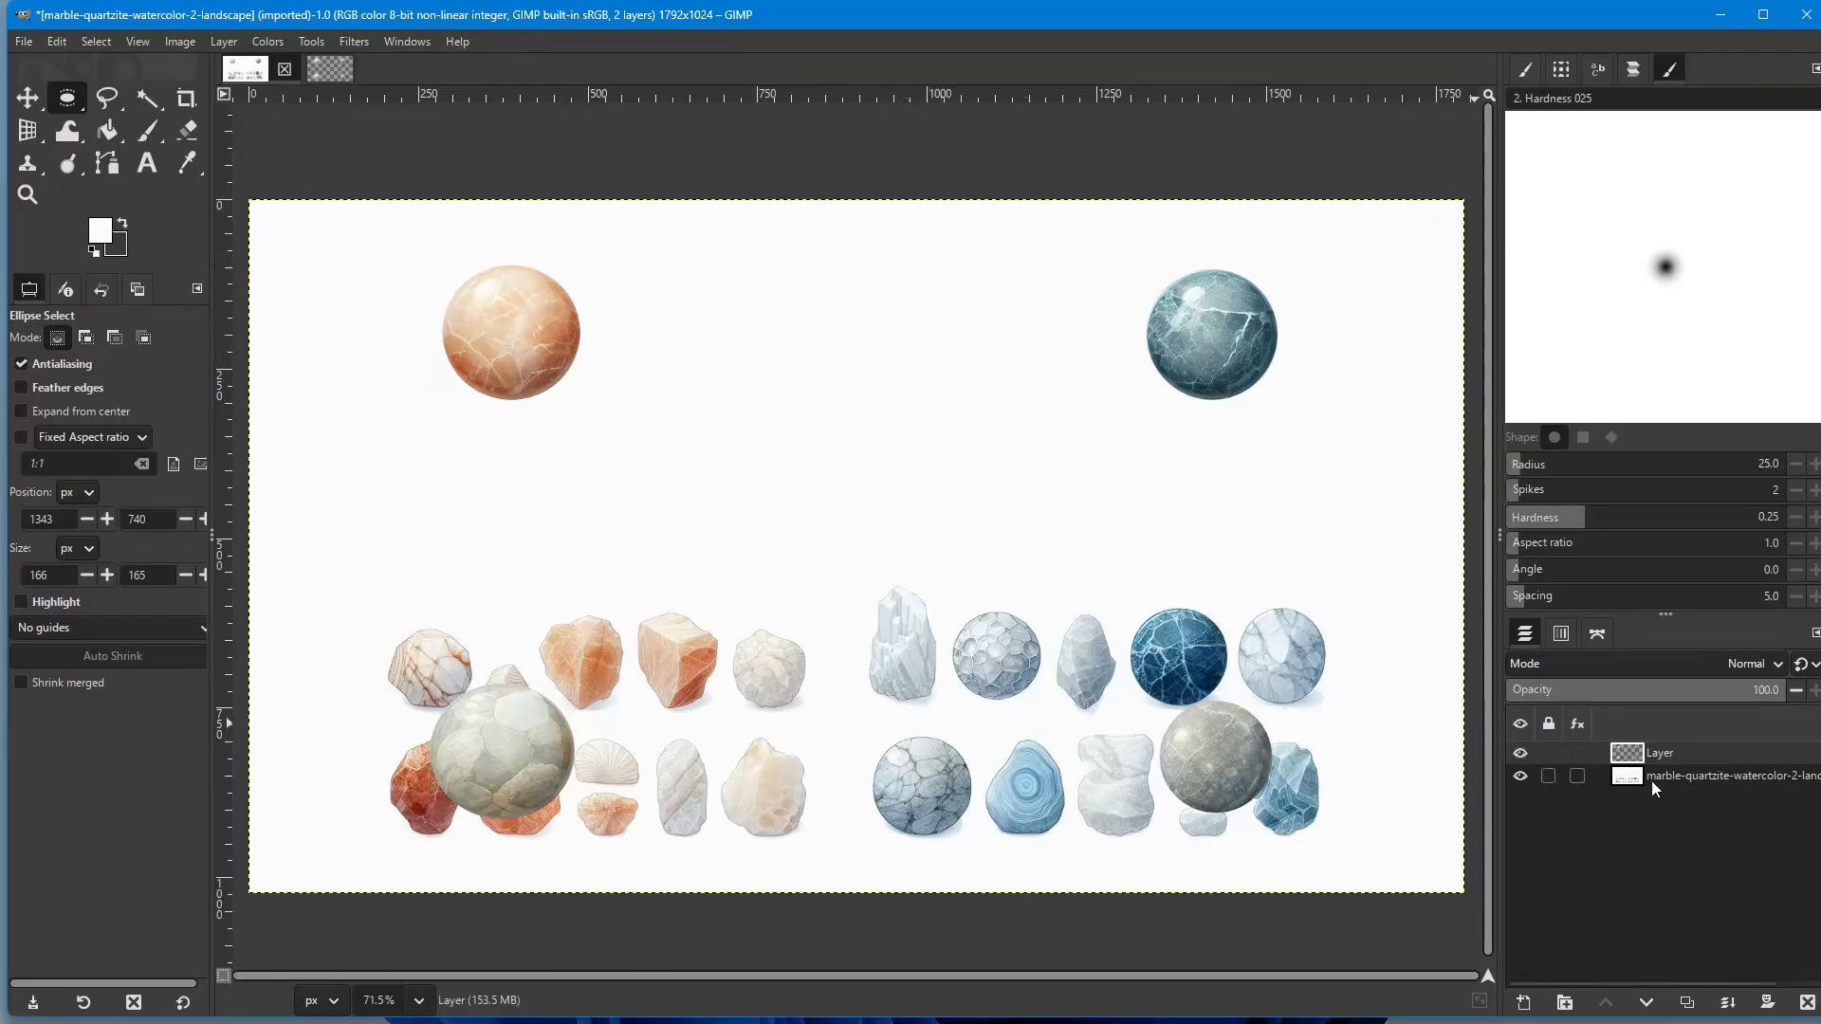
left_click(1519, 776)
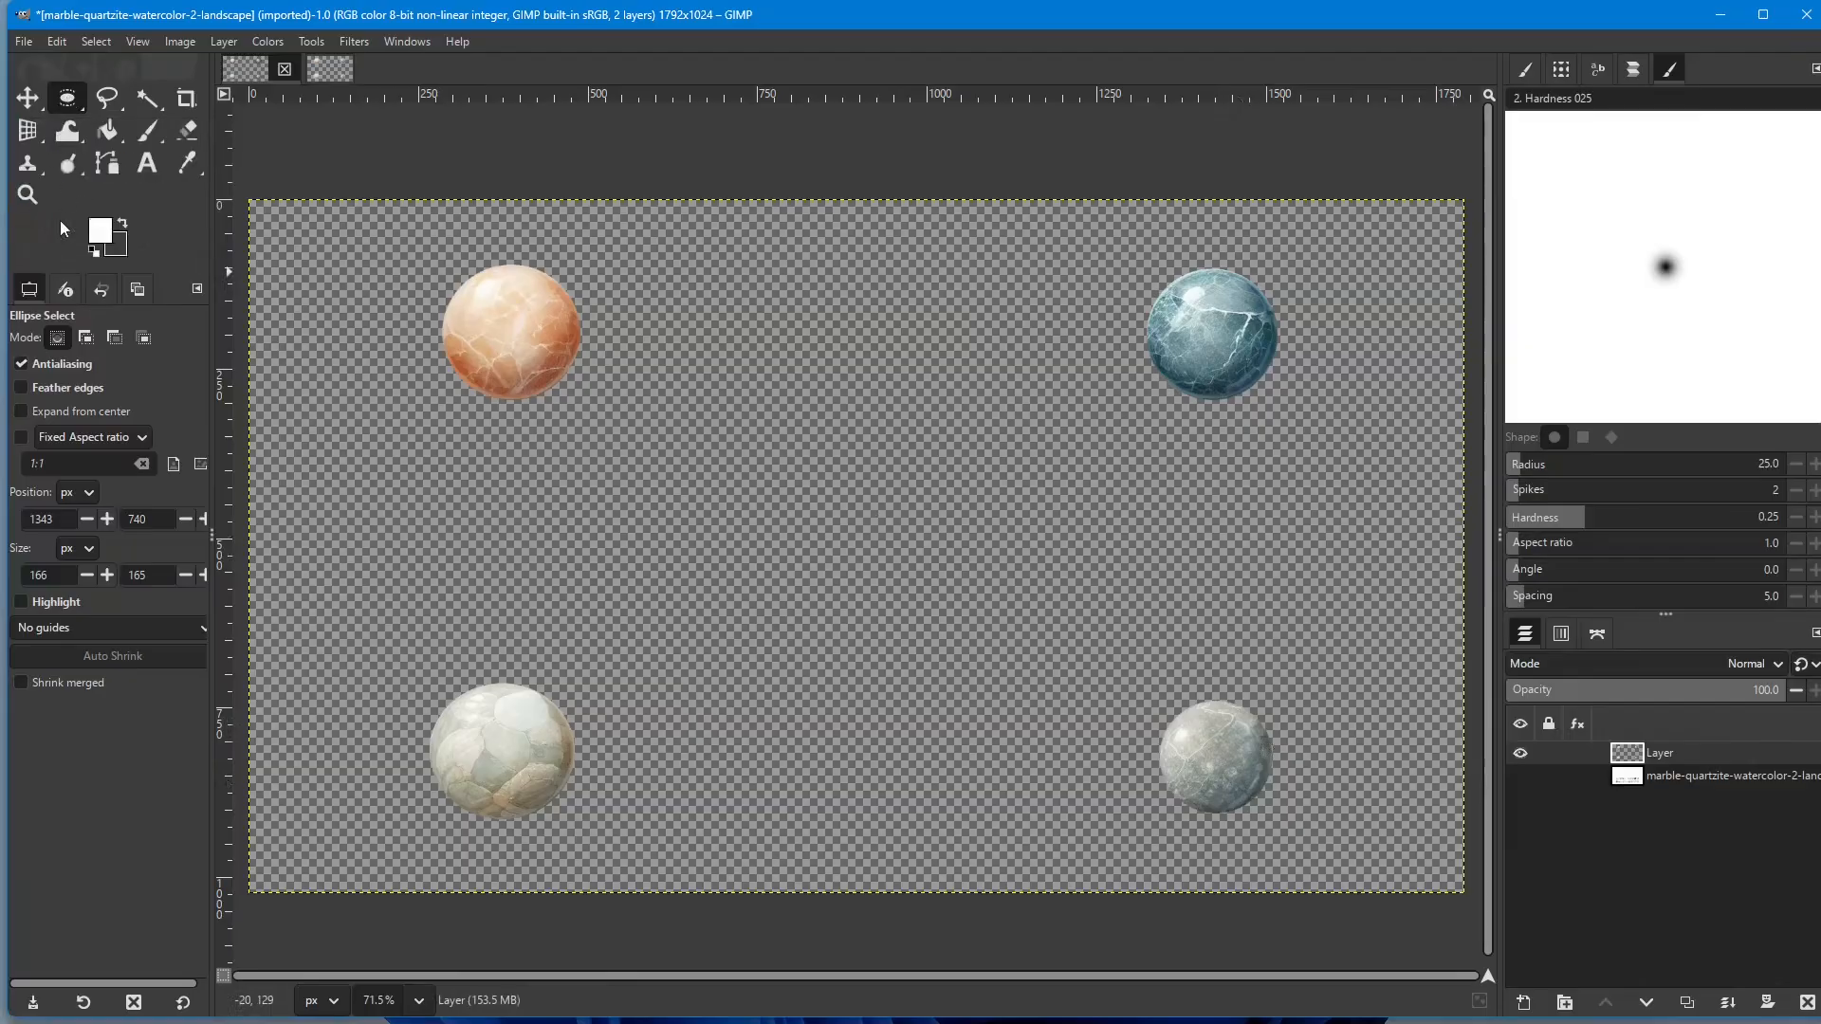
Step: Make a rectangular selection of about 332 × 249 px around the lower-right grey sphere
left_click(61, 98)
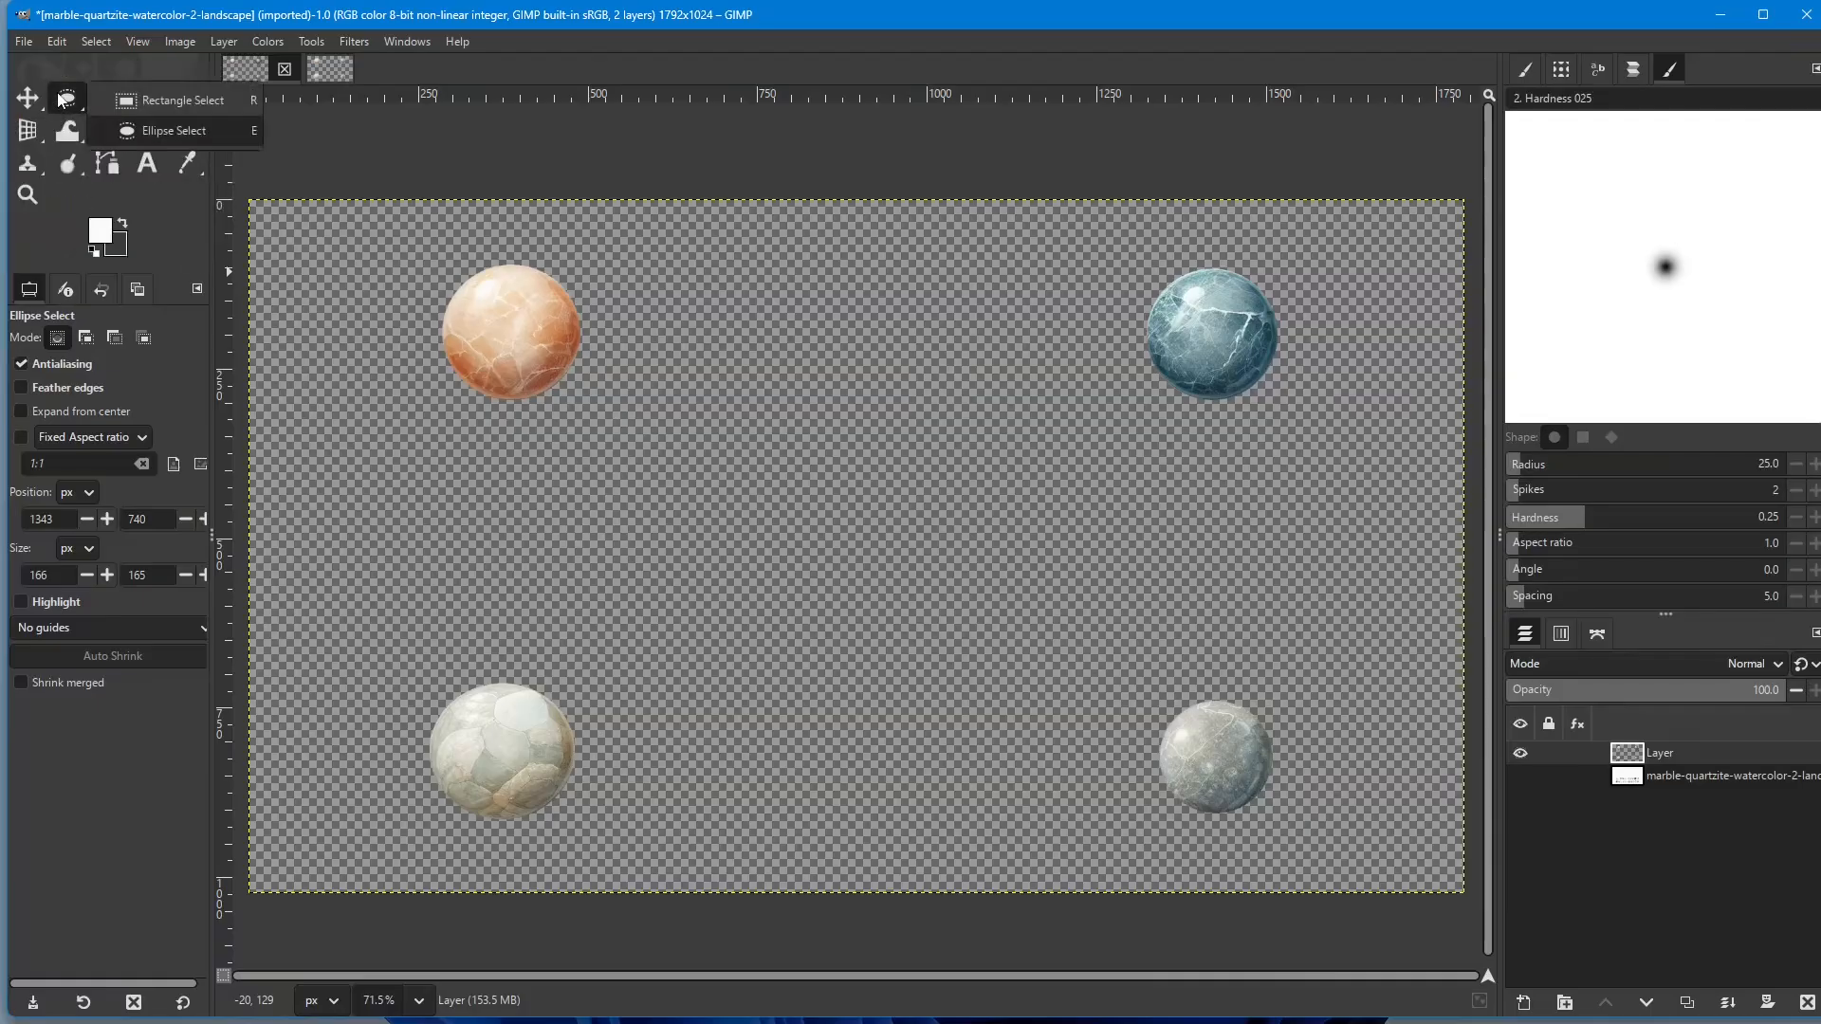
left_click(152, 100)
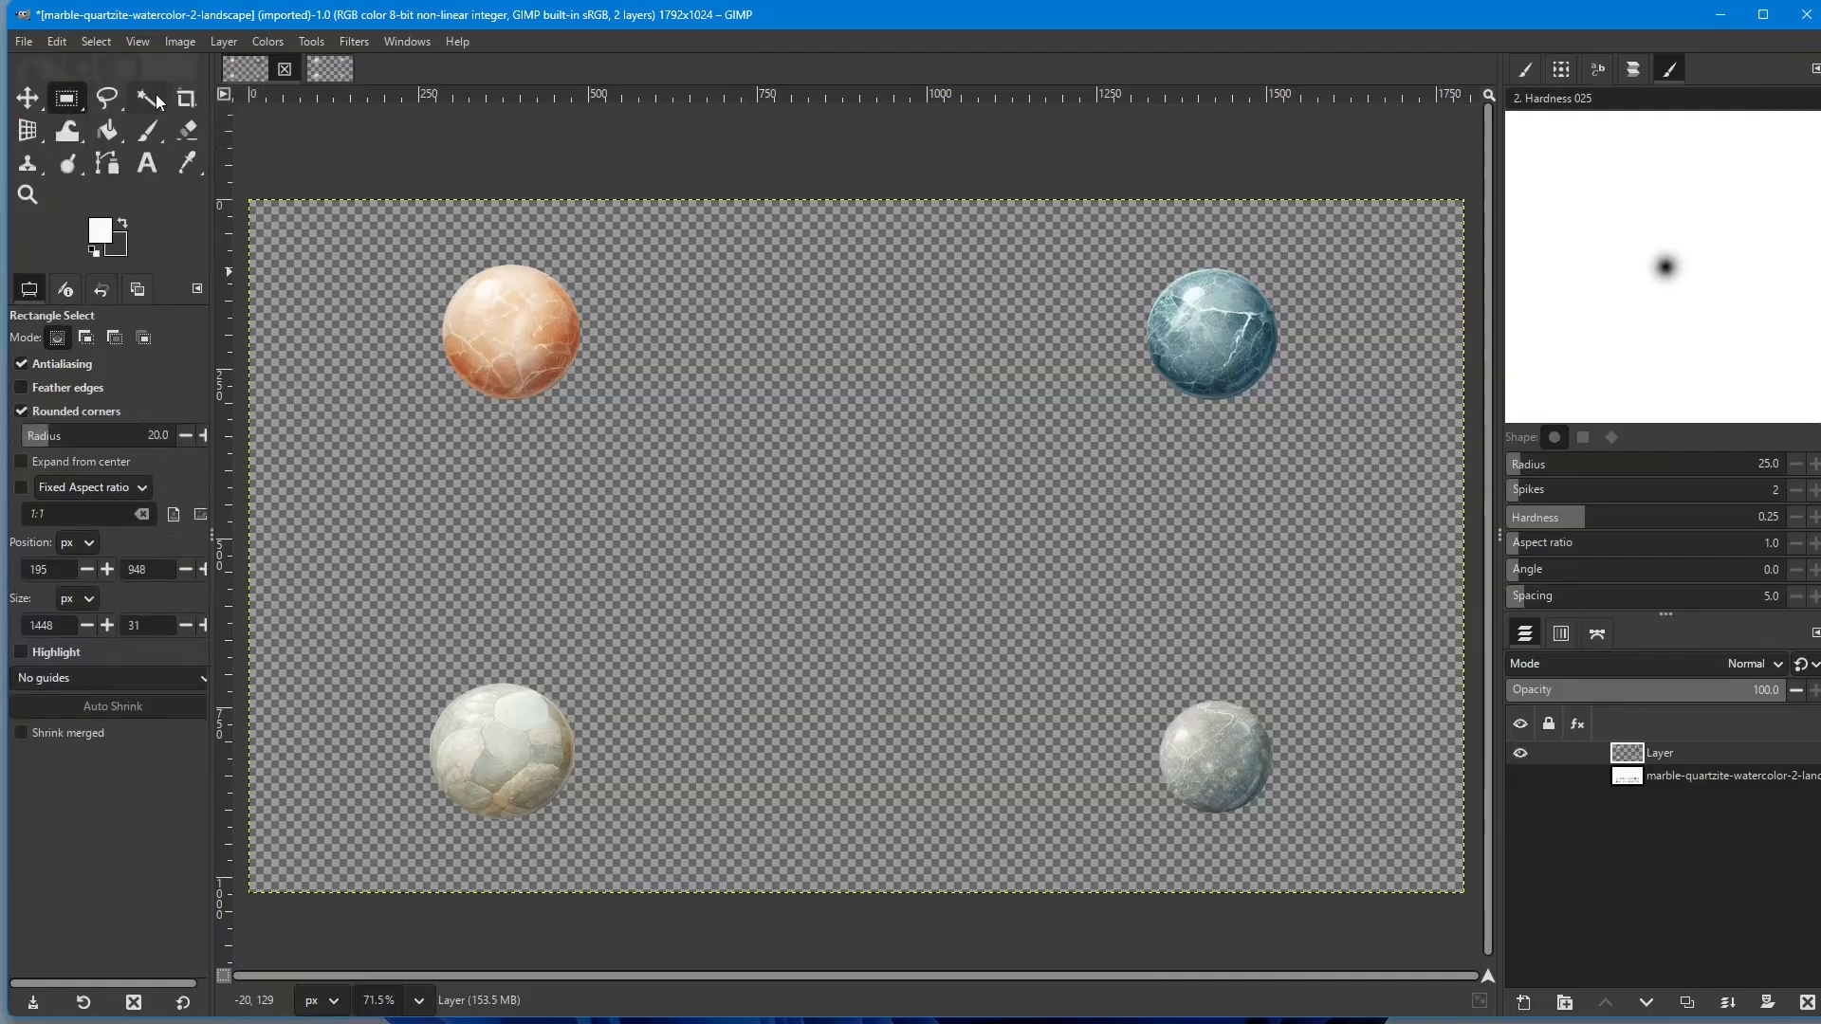
left_click_drag(1099, 671, 1324, 838)
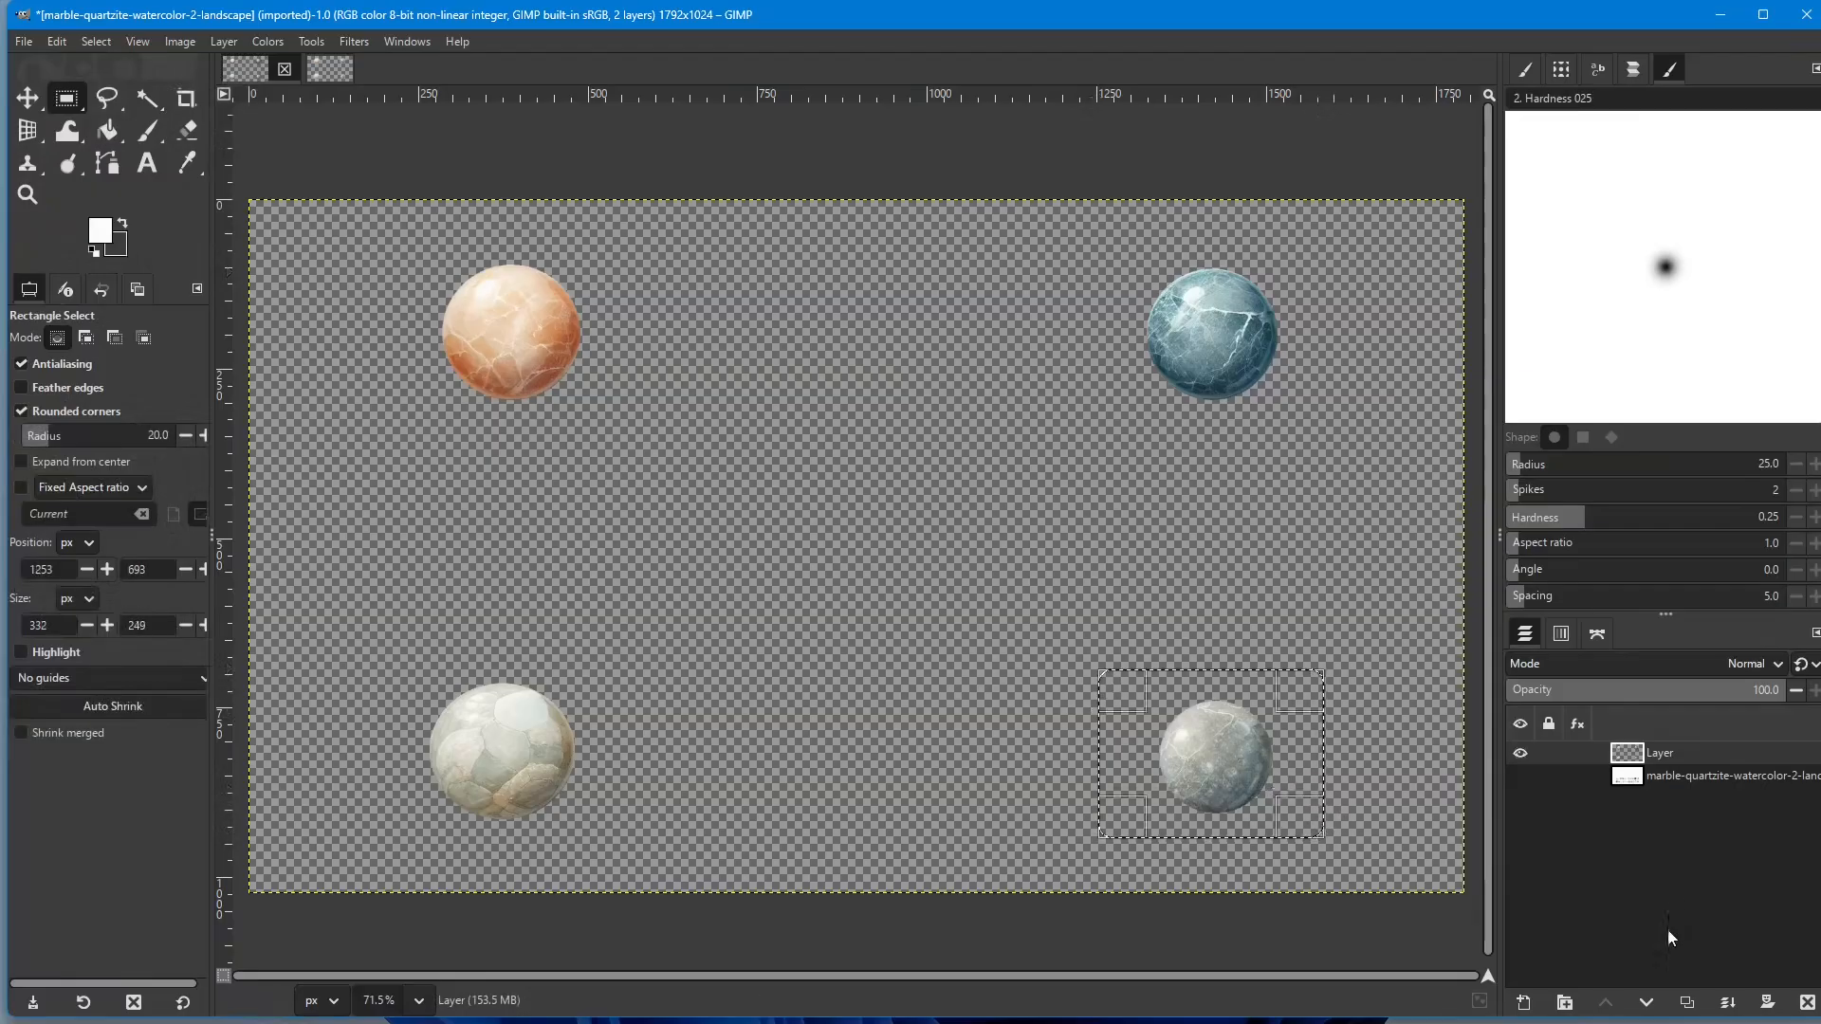
key("Return")
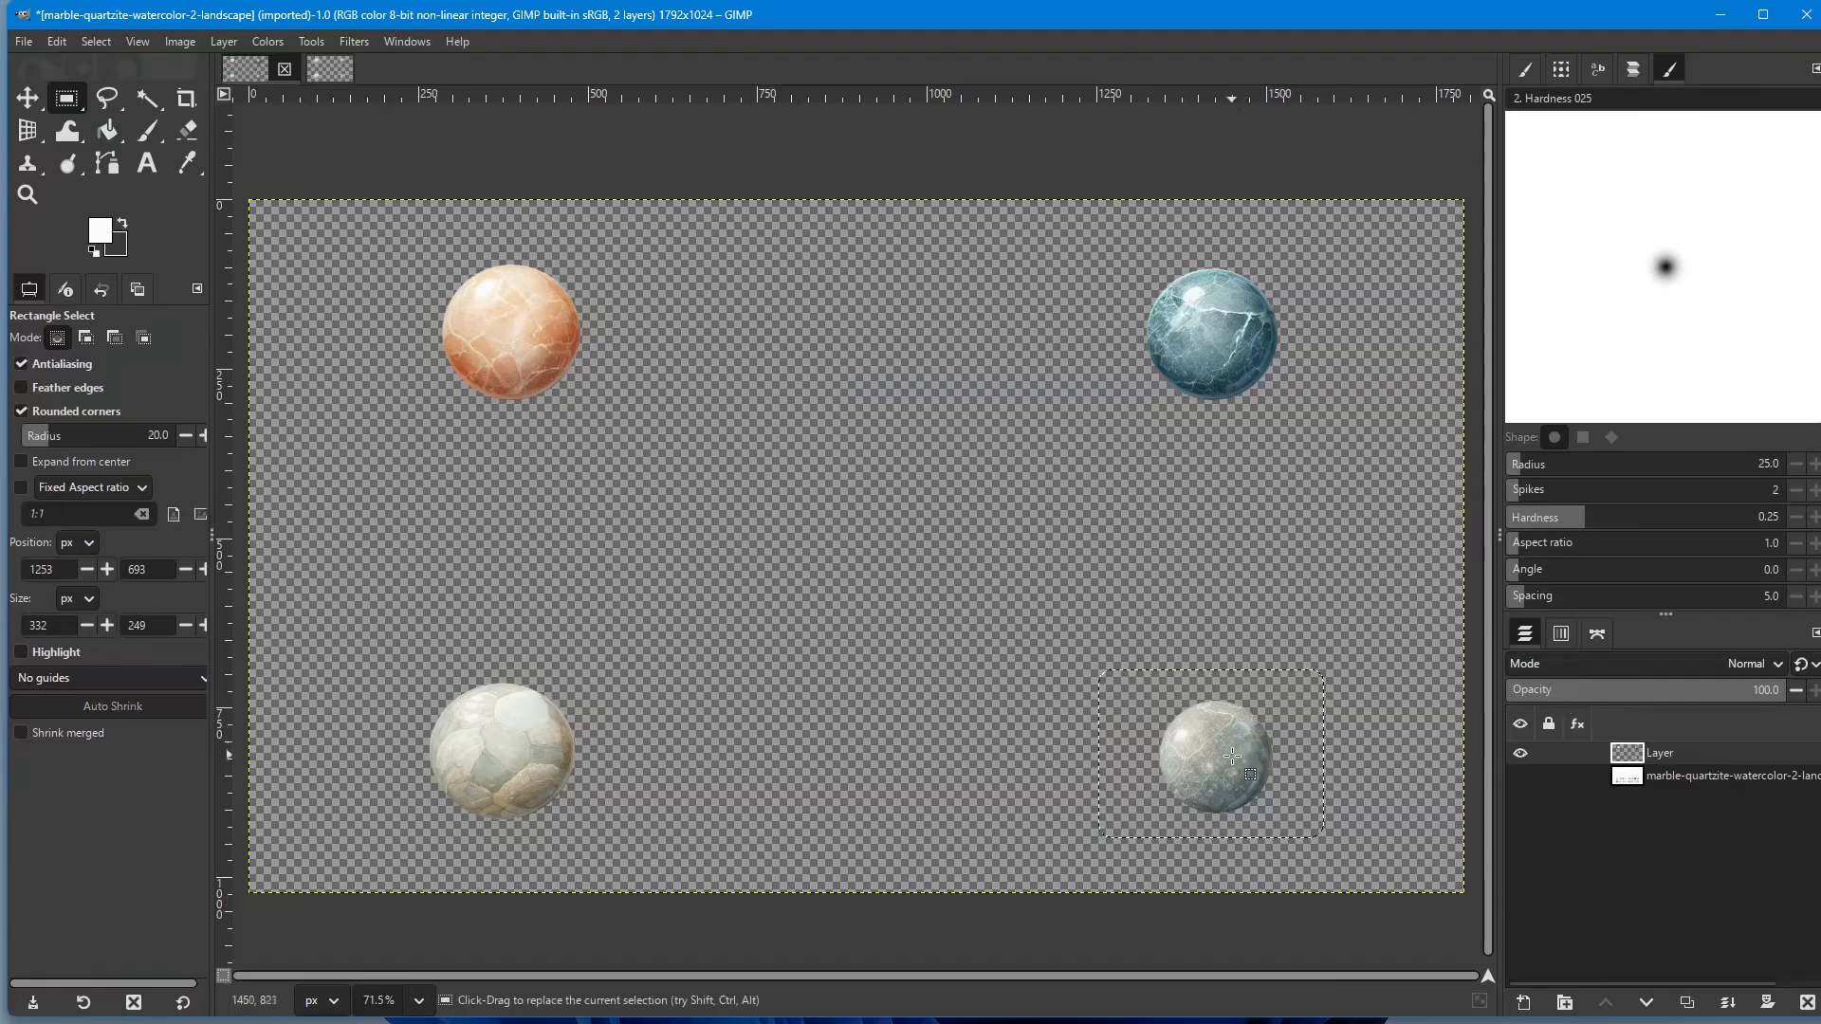
Step: Try to move the lower-right grey sphere within its selection, and undo the move and the stray rectangular selection
key("m")
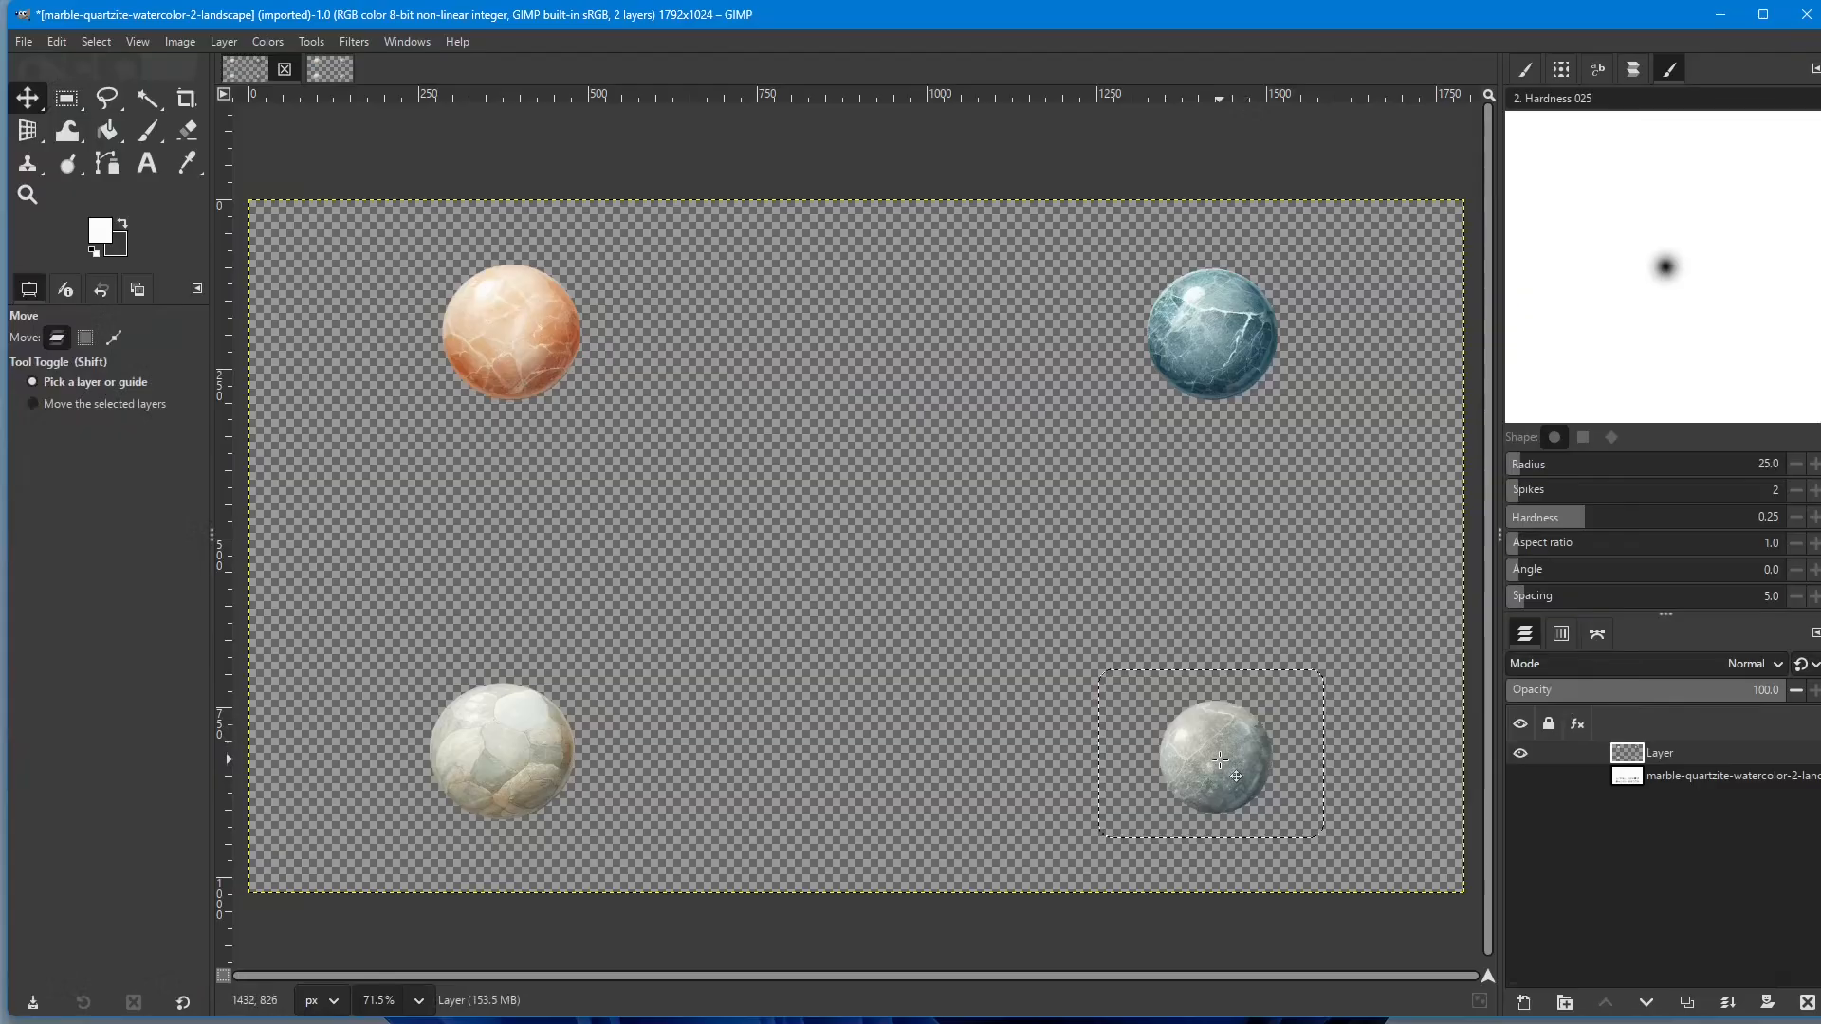
mouse_move(1221, 760)
left_mouse_down()
mouse_move(1187, 735)
mouse_move(1212, 751)
left_mouse_up()
key("ctrl")
key("ctrl+z")
left_click(27, 101)
left_click(74, 104)
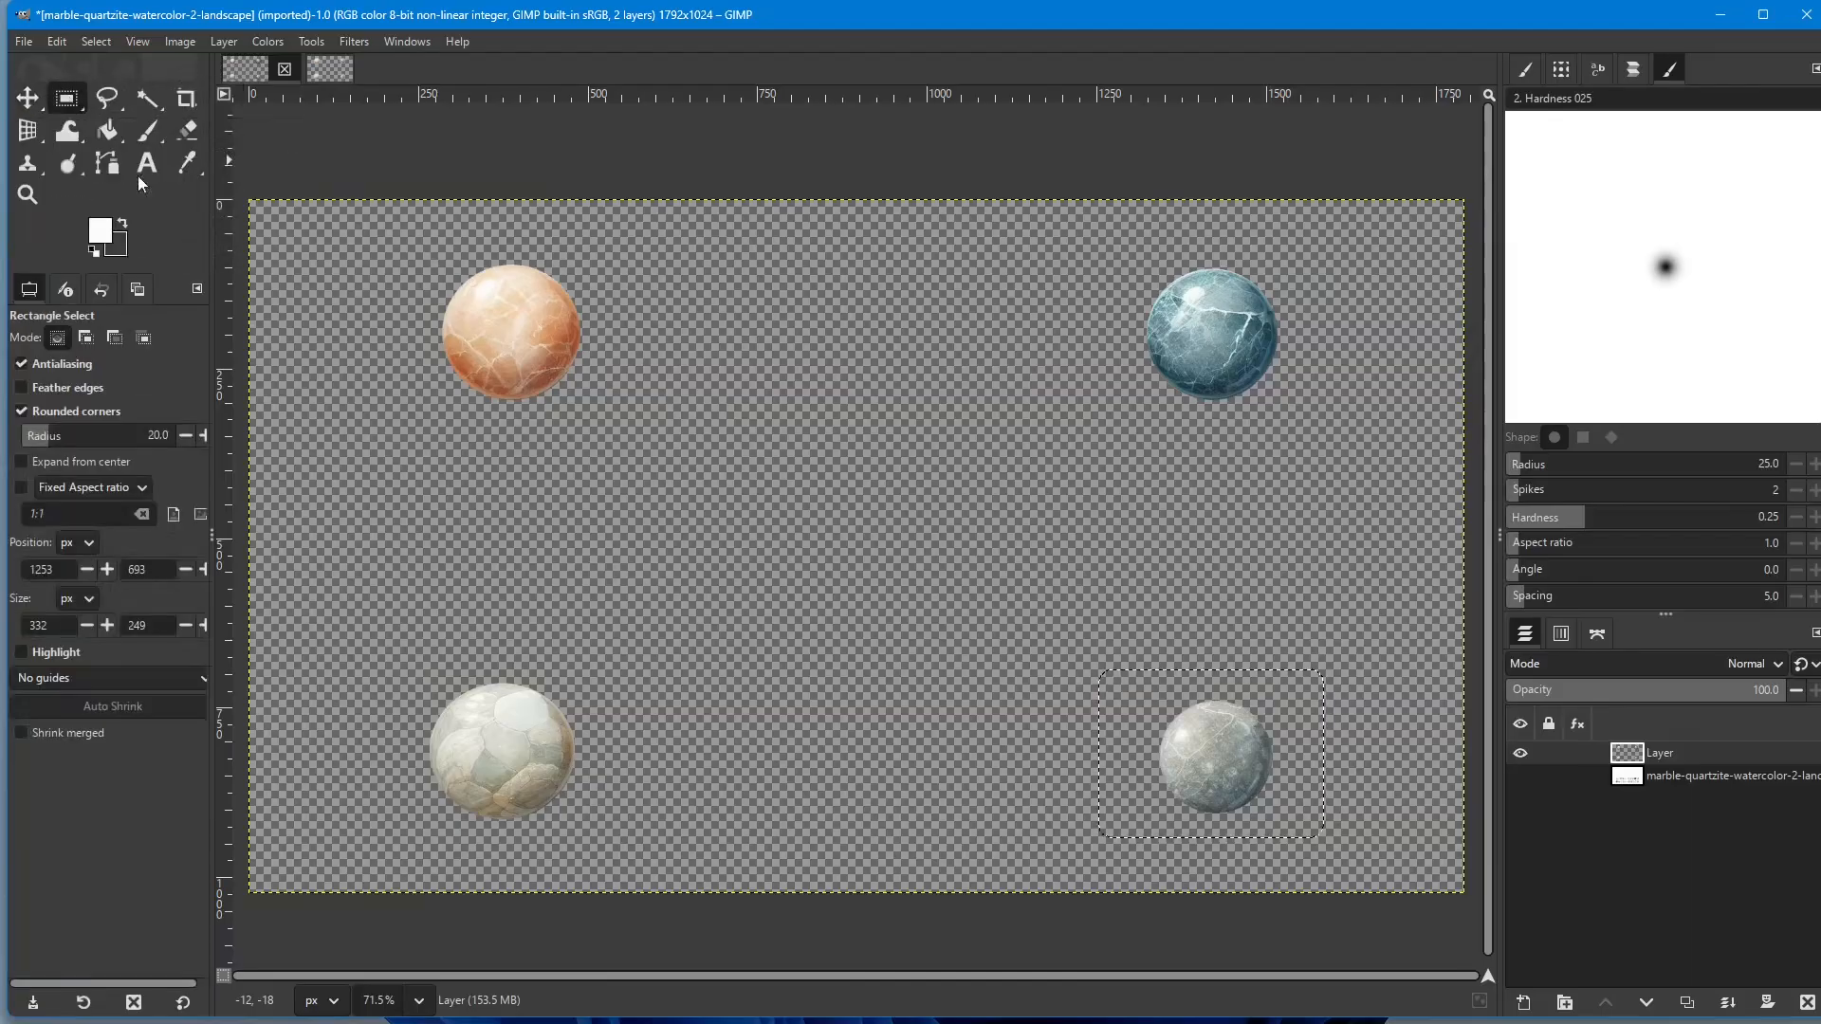
left_click_drag(1208, 750, 1108, 635)
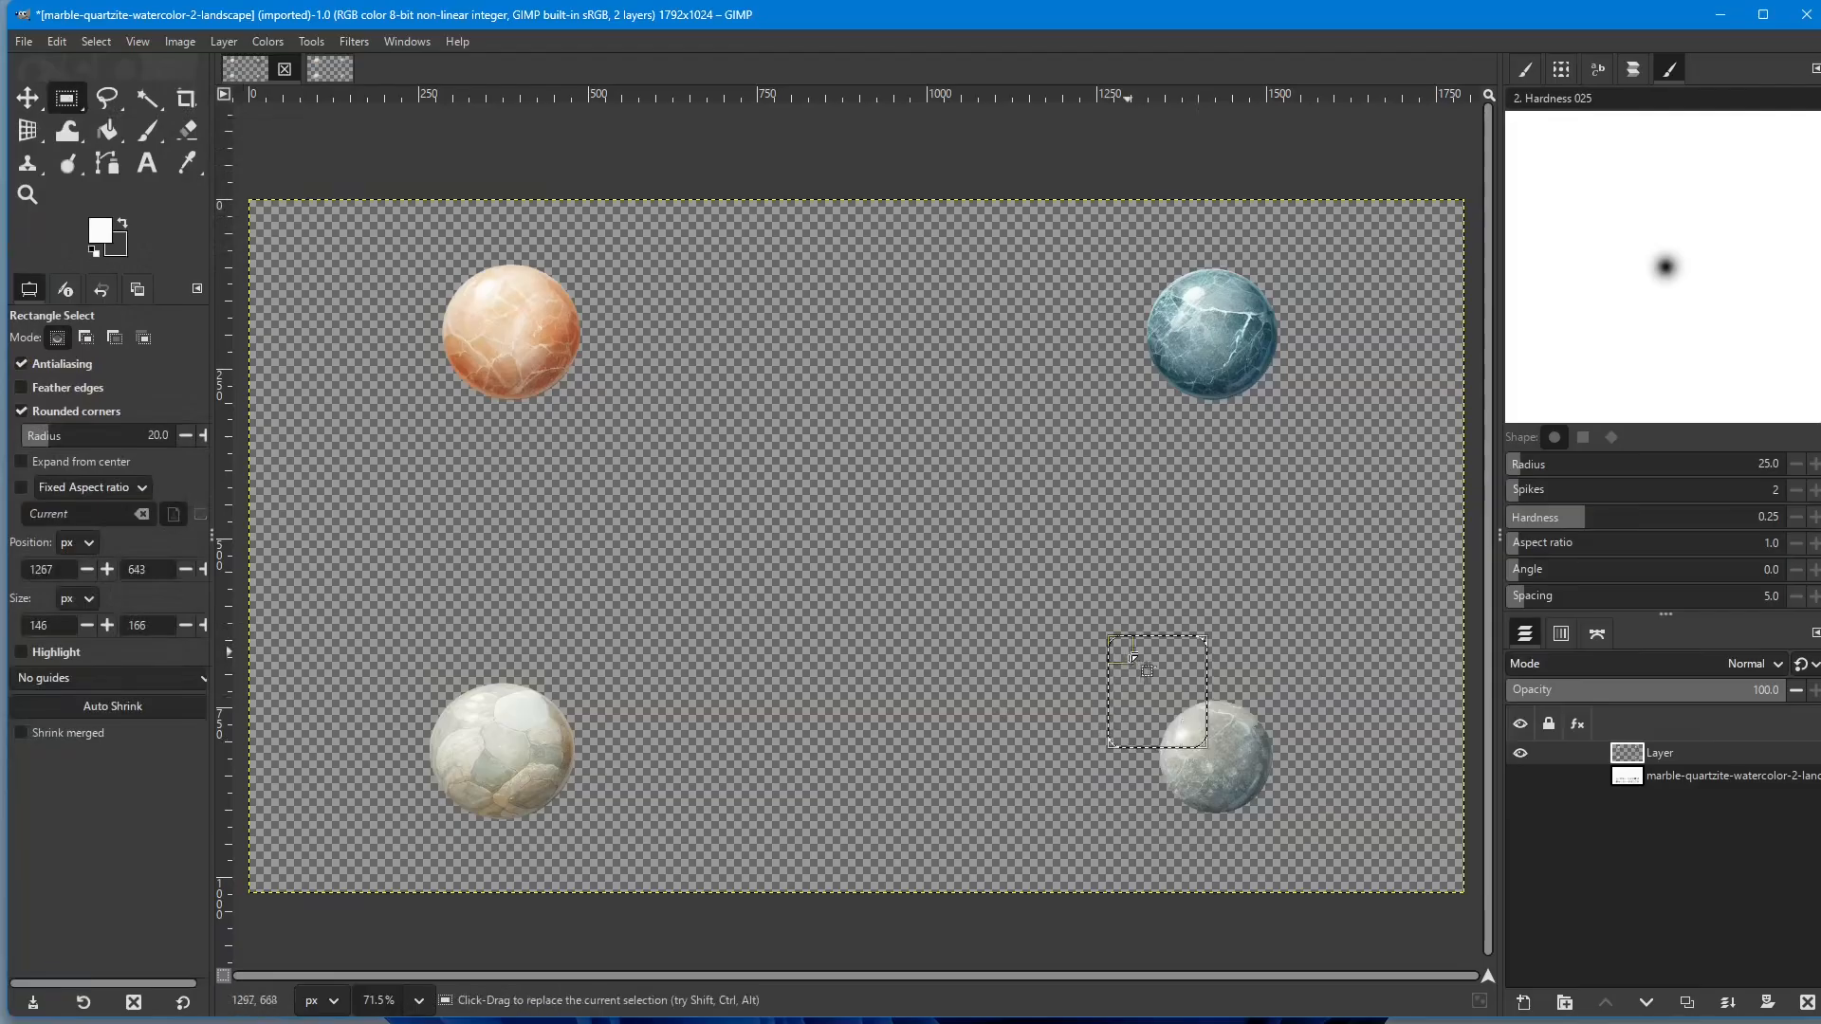
key("ctrl+z")
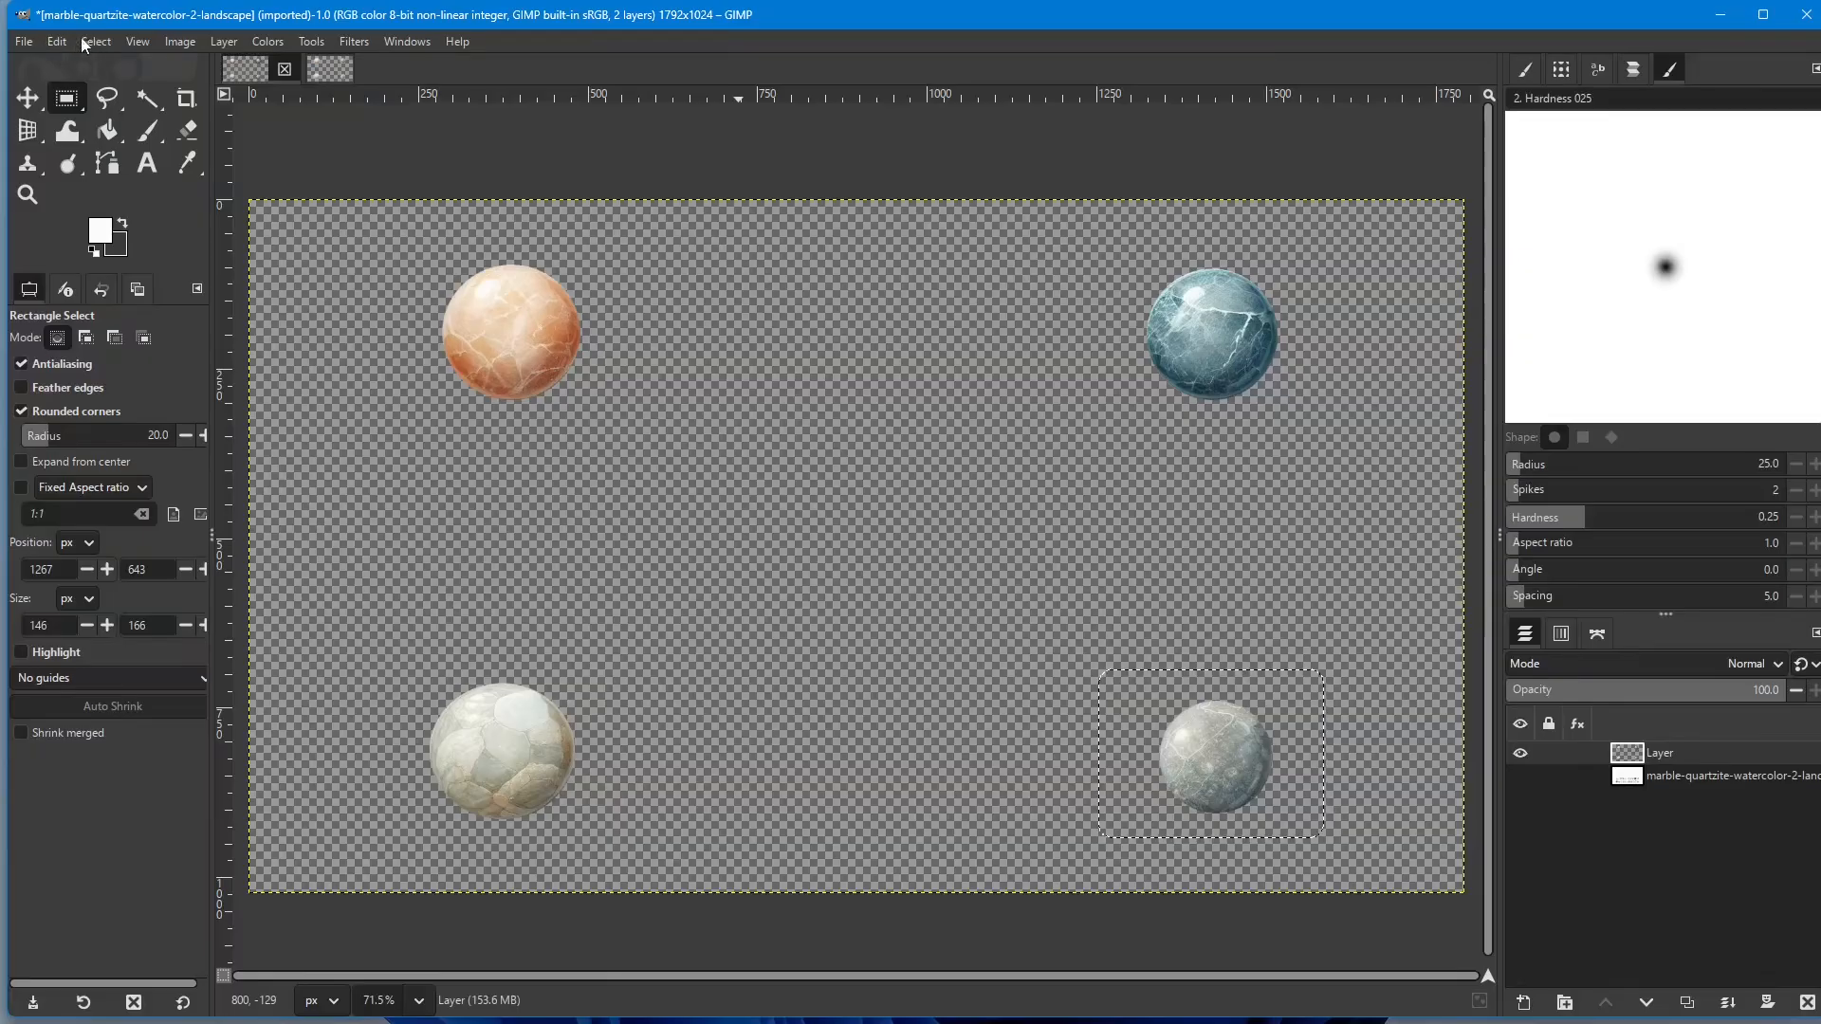
Step: Cut the selected lower-right grey sphere from the spheres layer and clear the selection
left_click(57, 40)
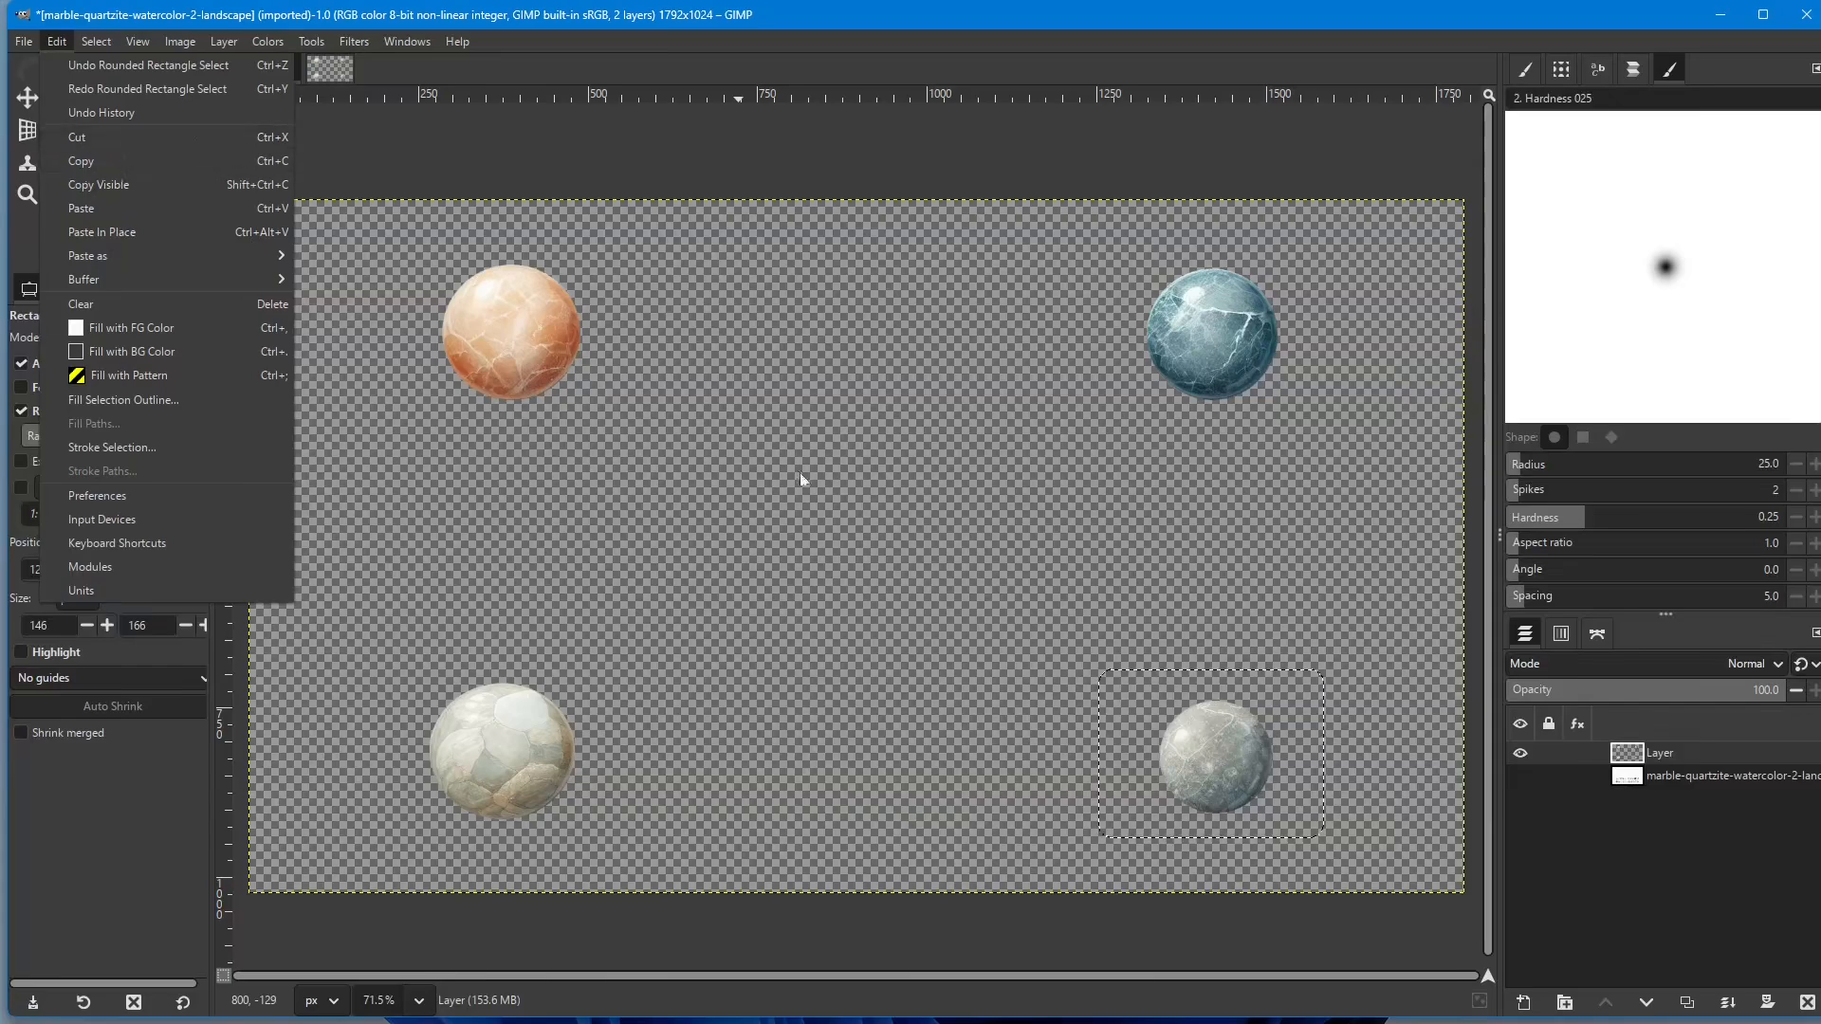
left_click(82, 132)
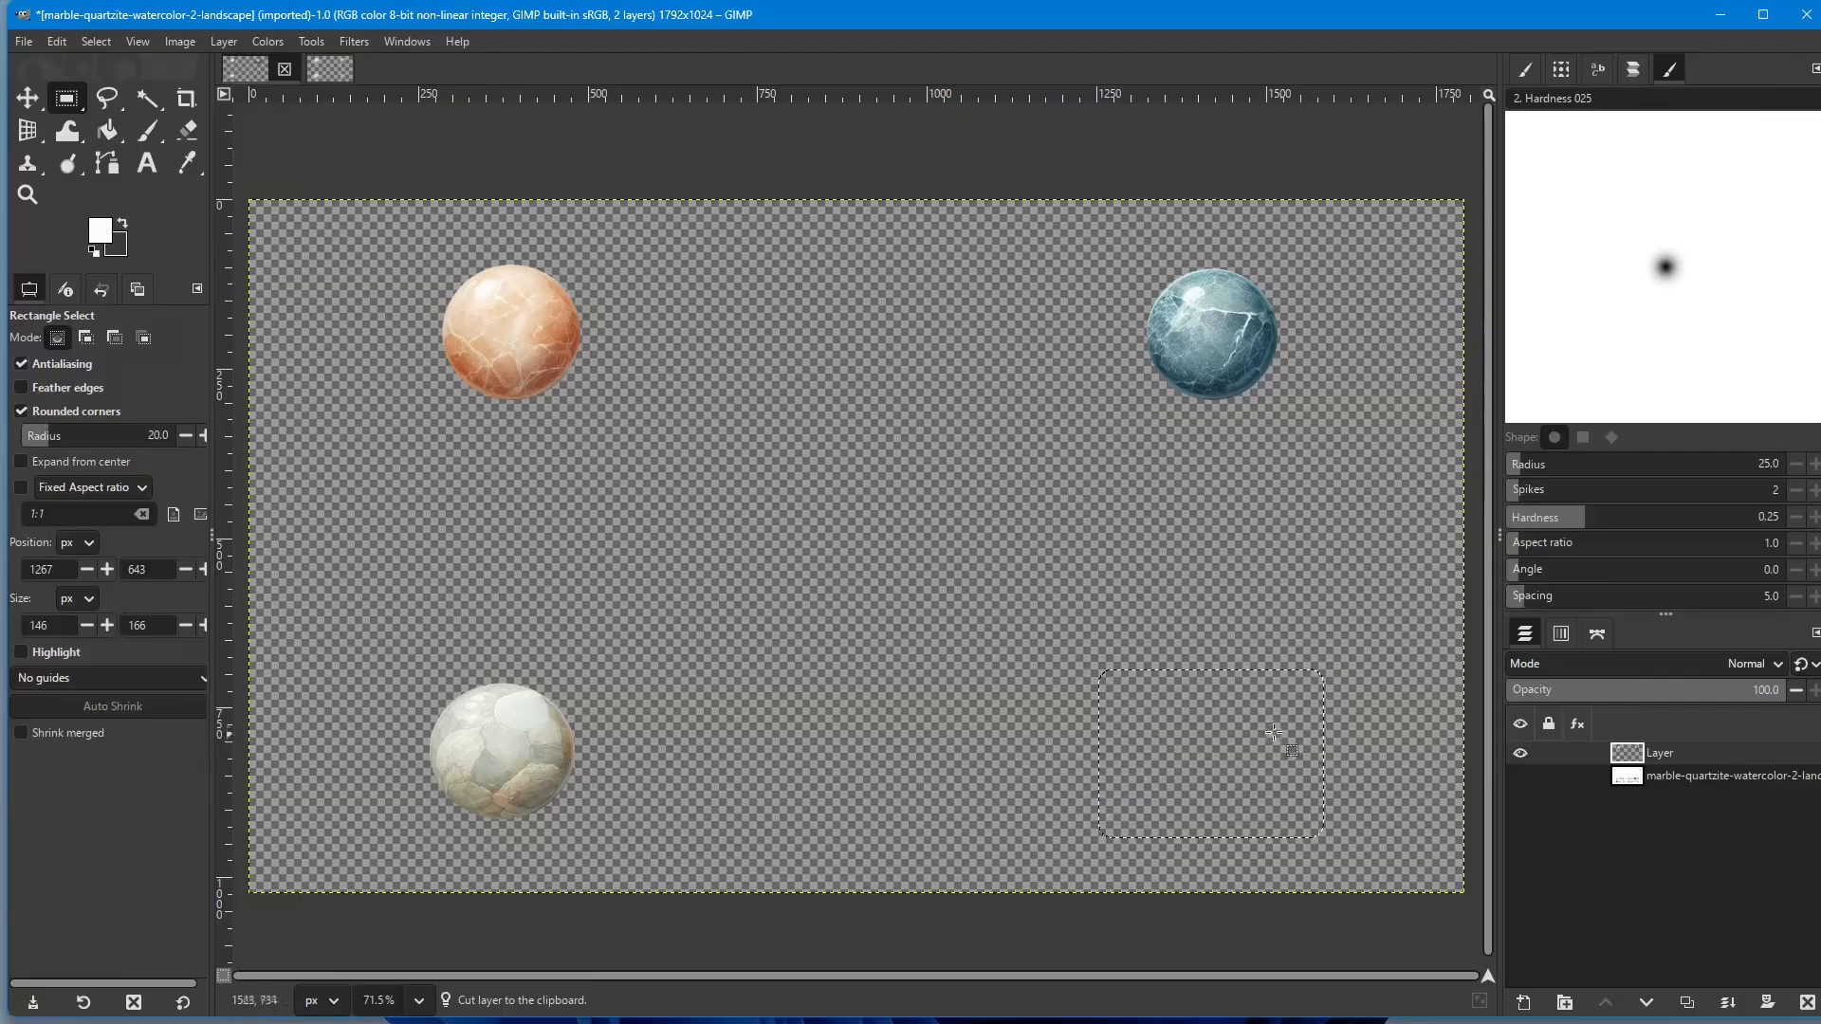
left_click(968, 344)
left_click(964, 328)
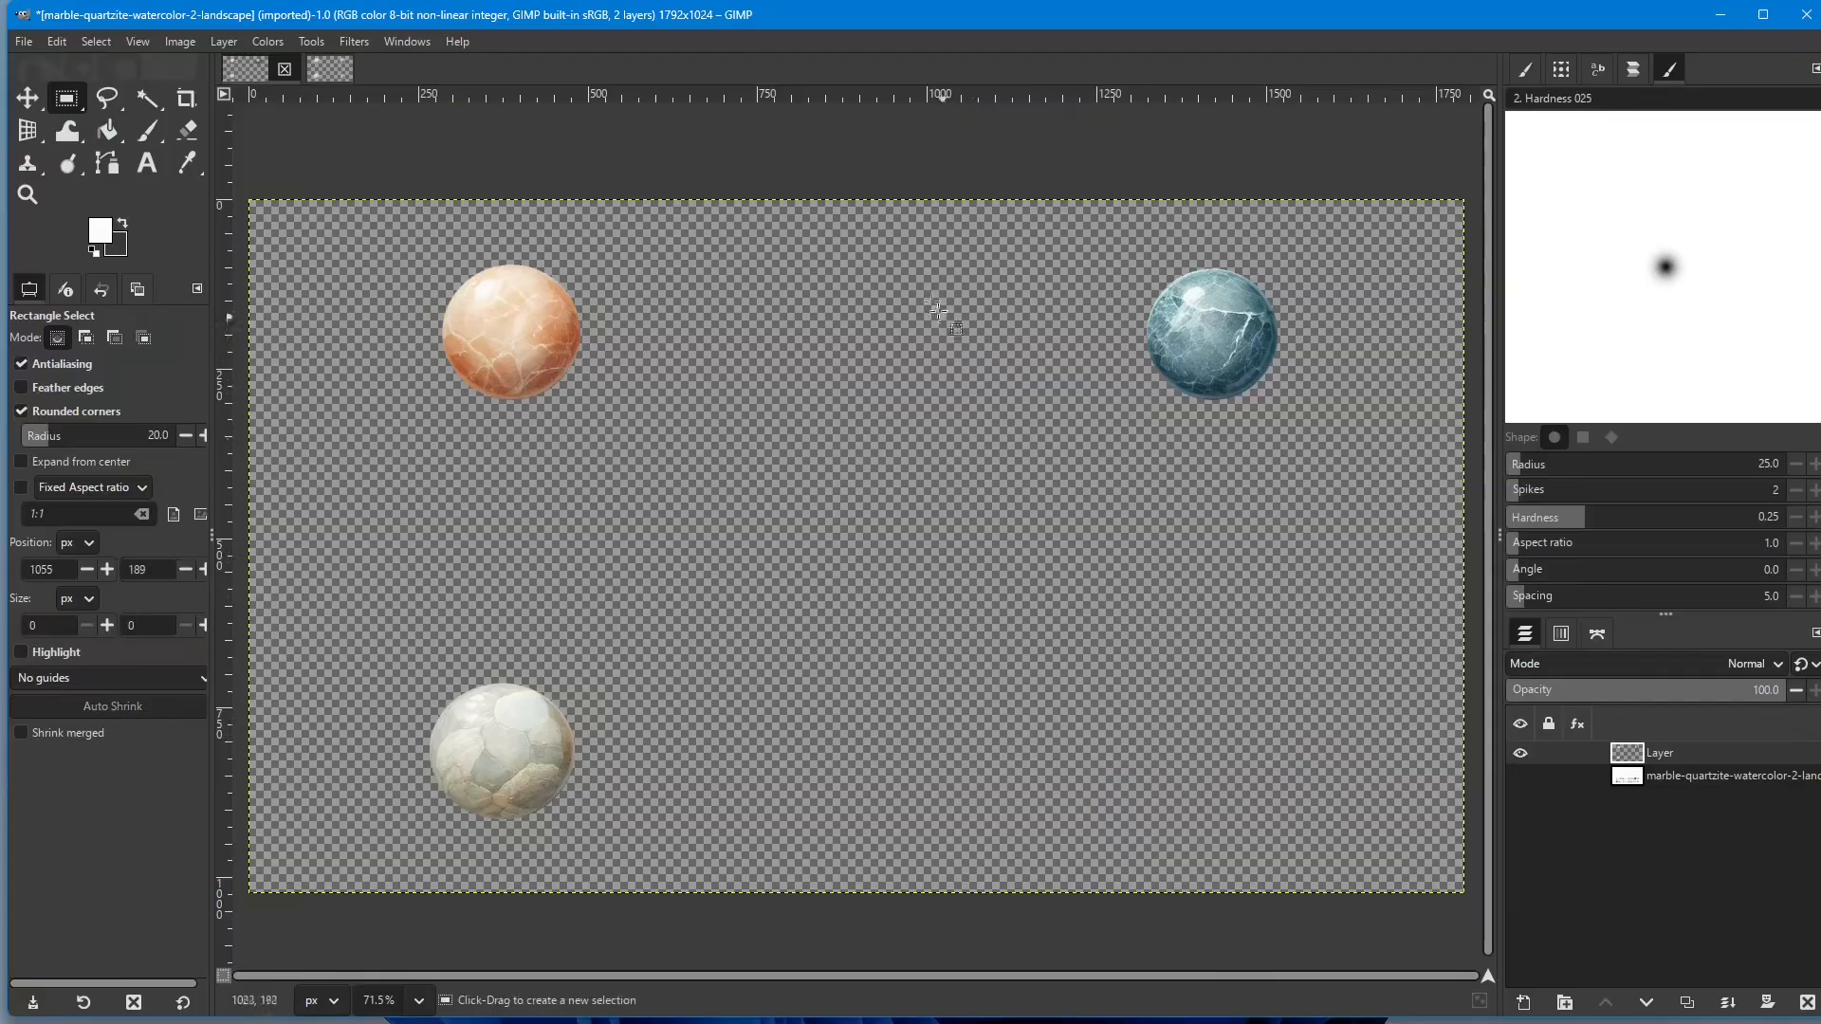
Step: Try to paste the cut sphere as floating data in place into a rectangular selection of about 315 × 235 px between the two upper spheres
left_click_drag(879, 261, 1091, 415)
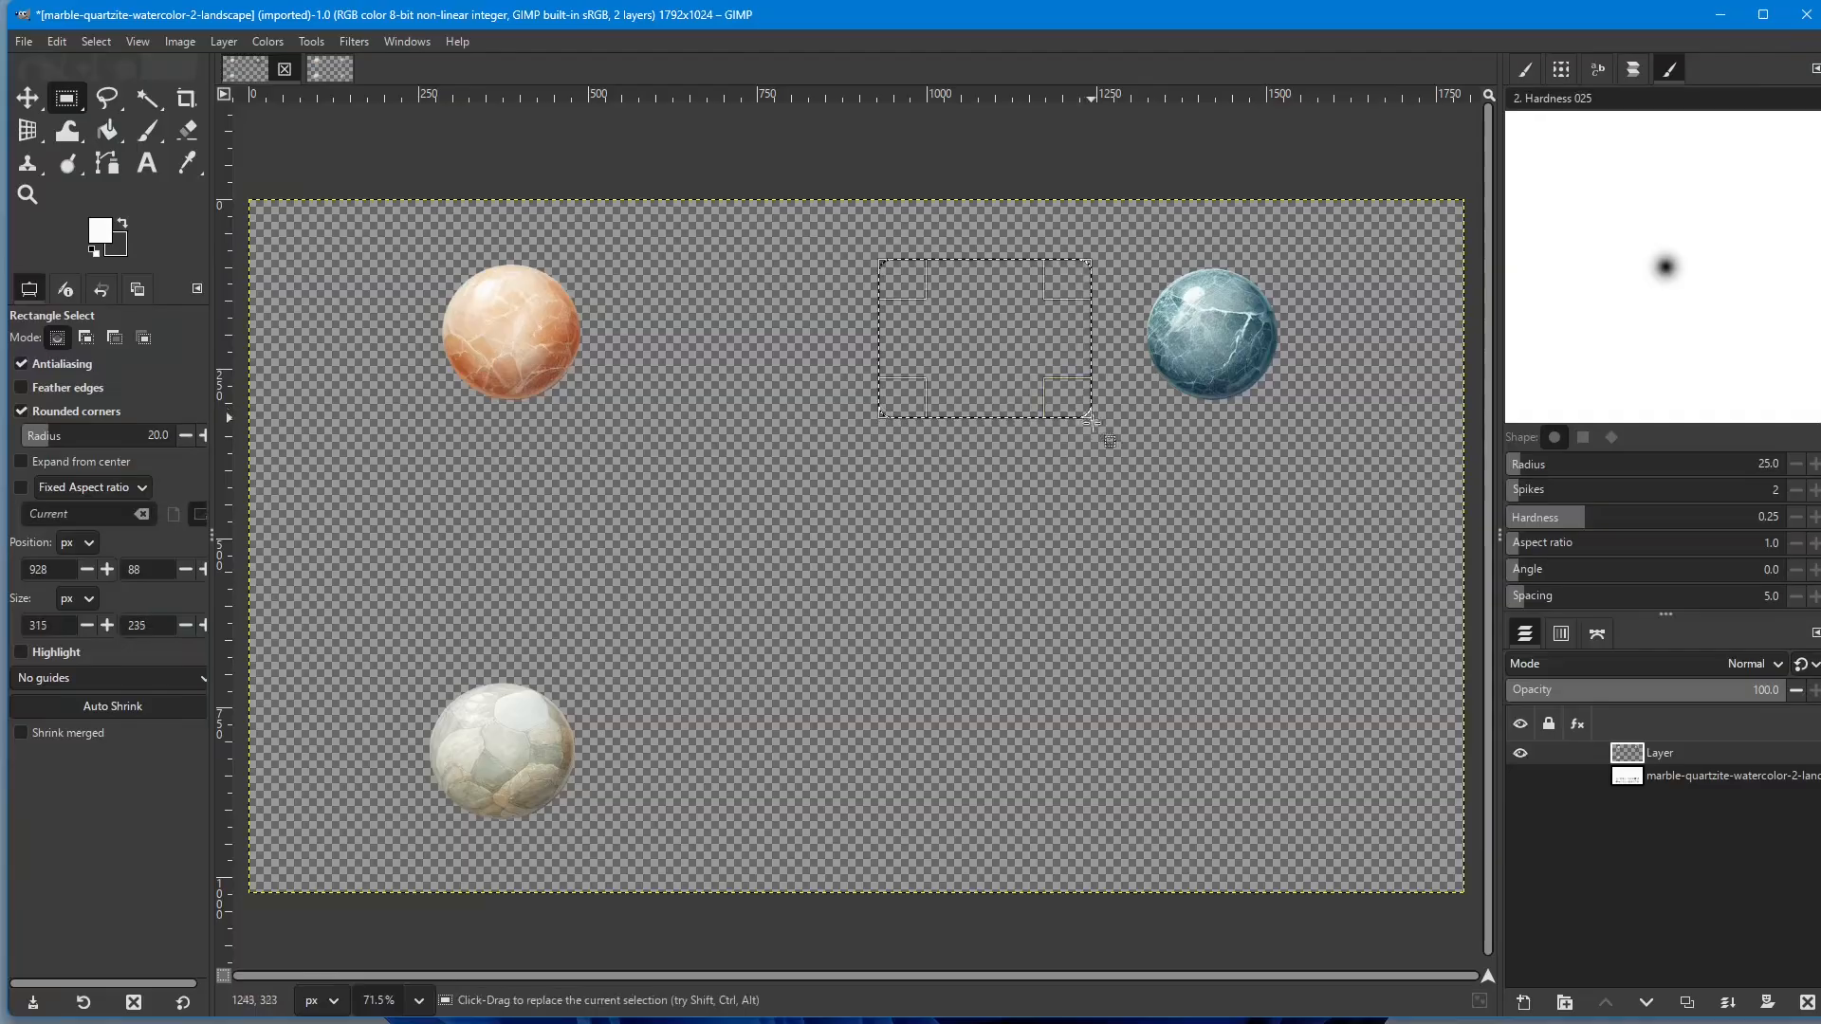
left_click(55, 42)
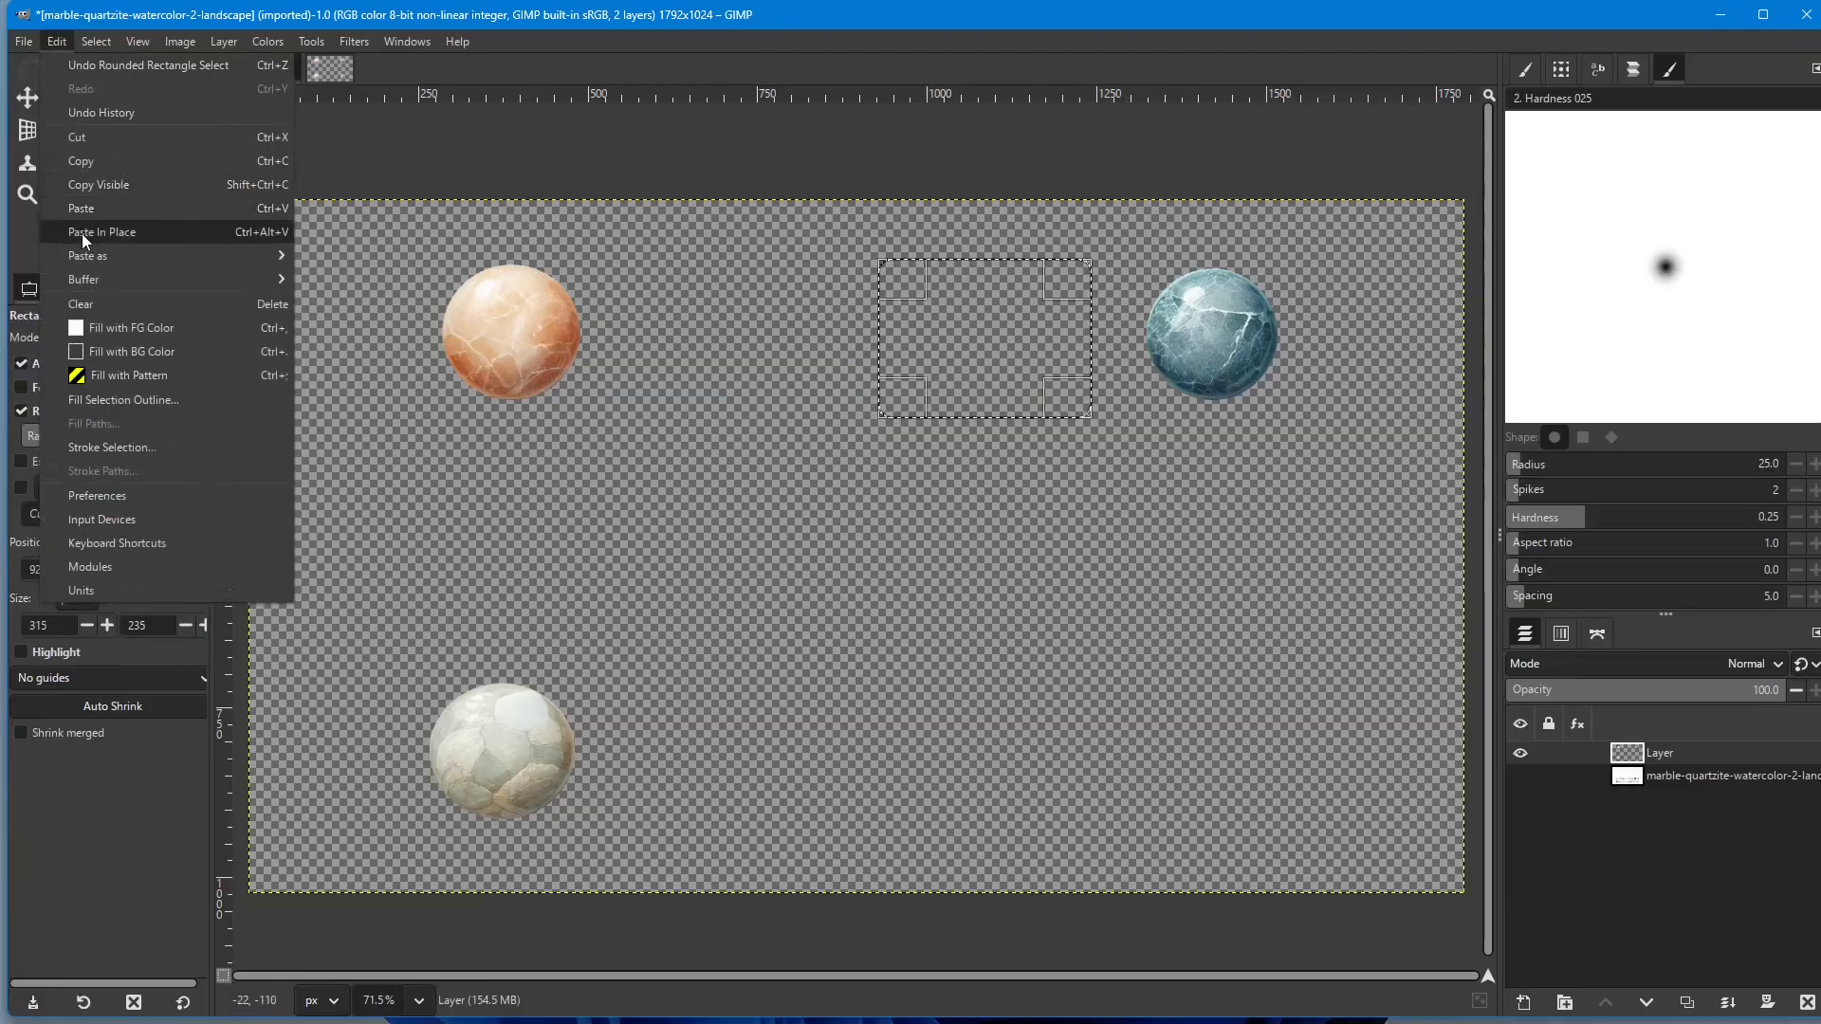
mouse_move(99, 260)
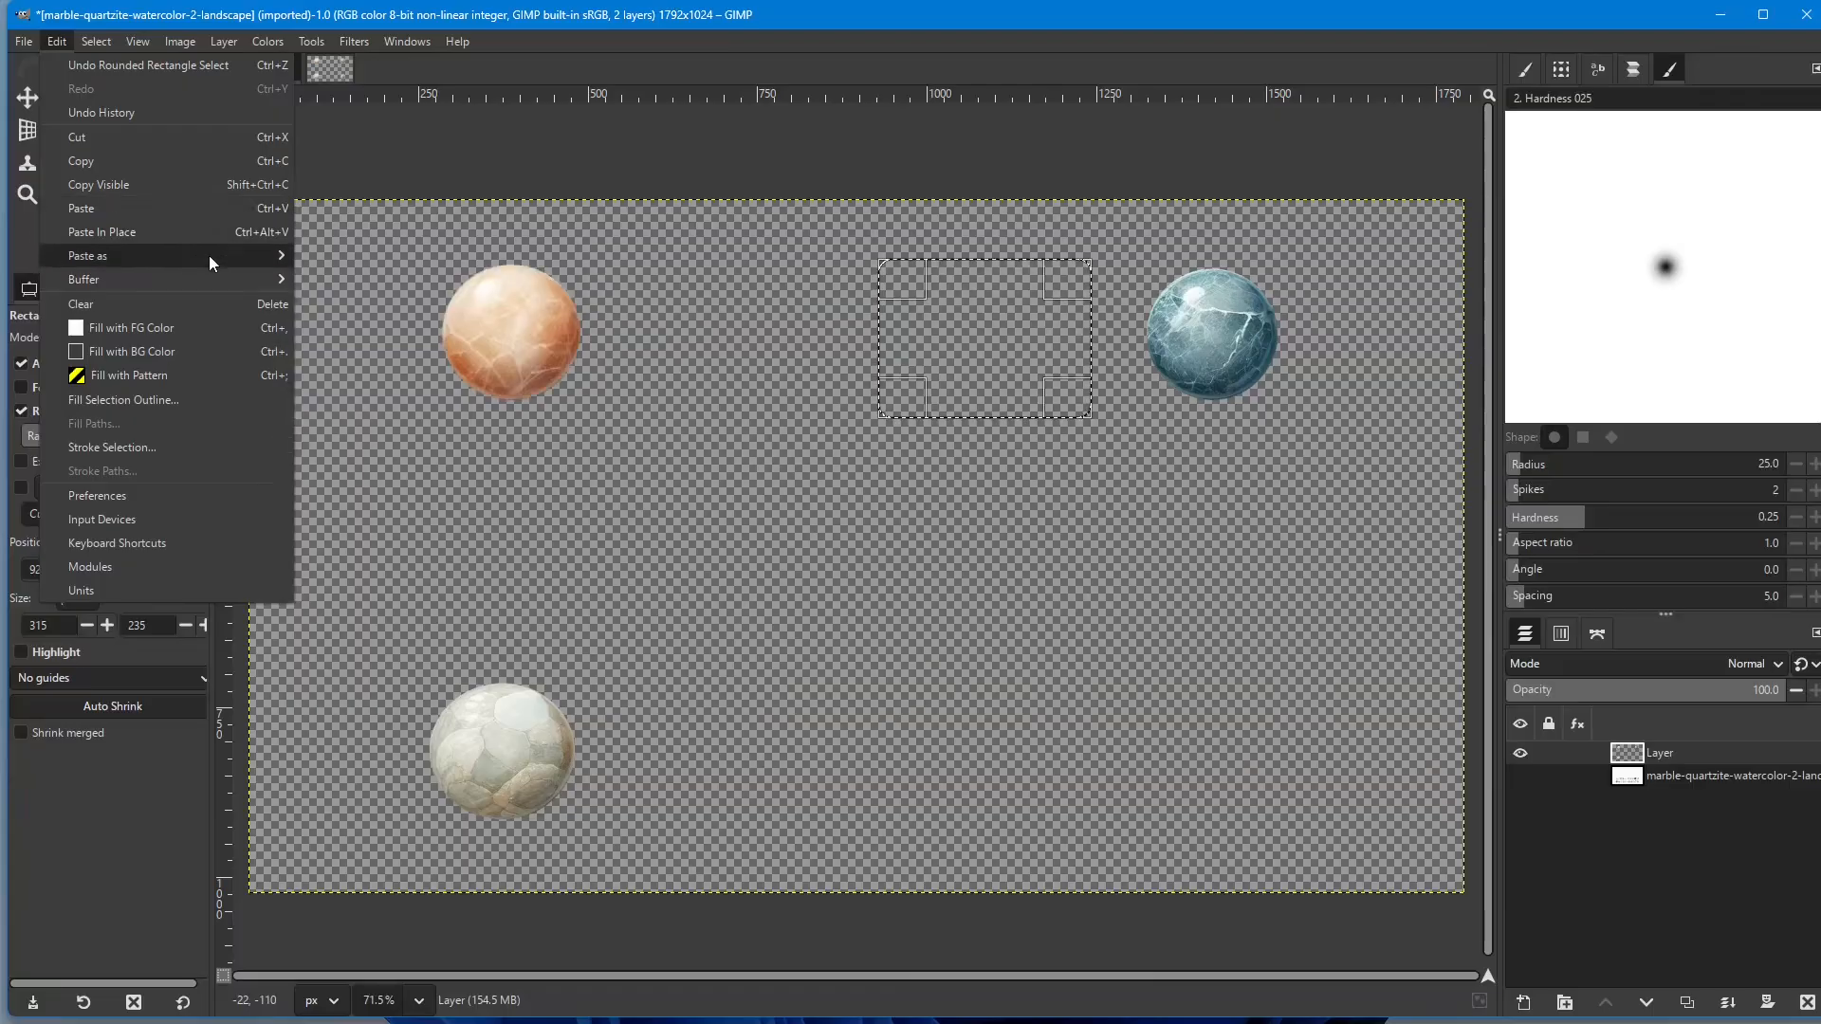
mouse_move(208, 254)
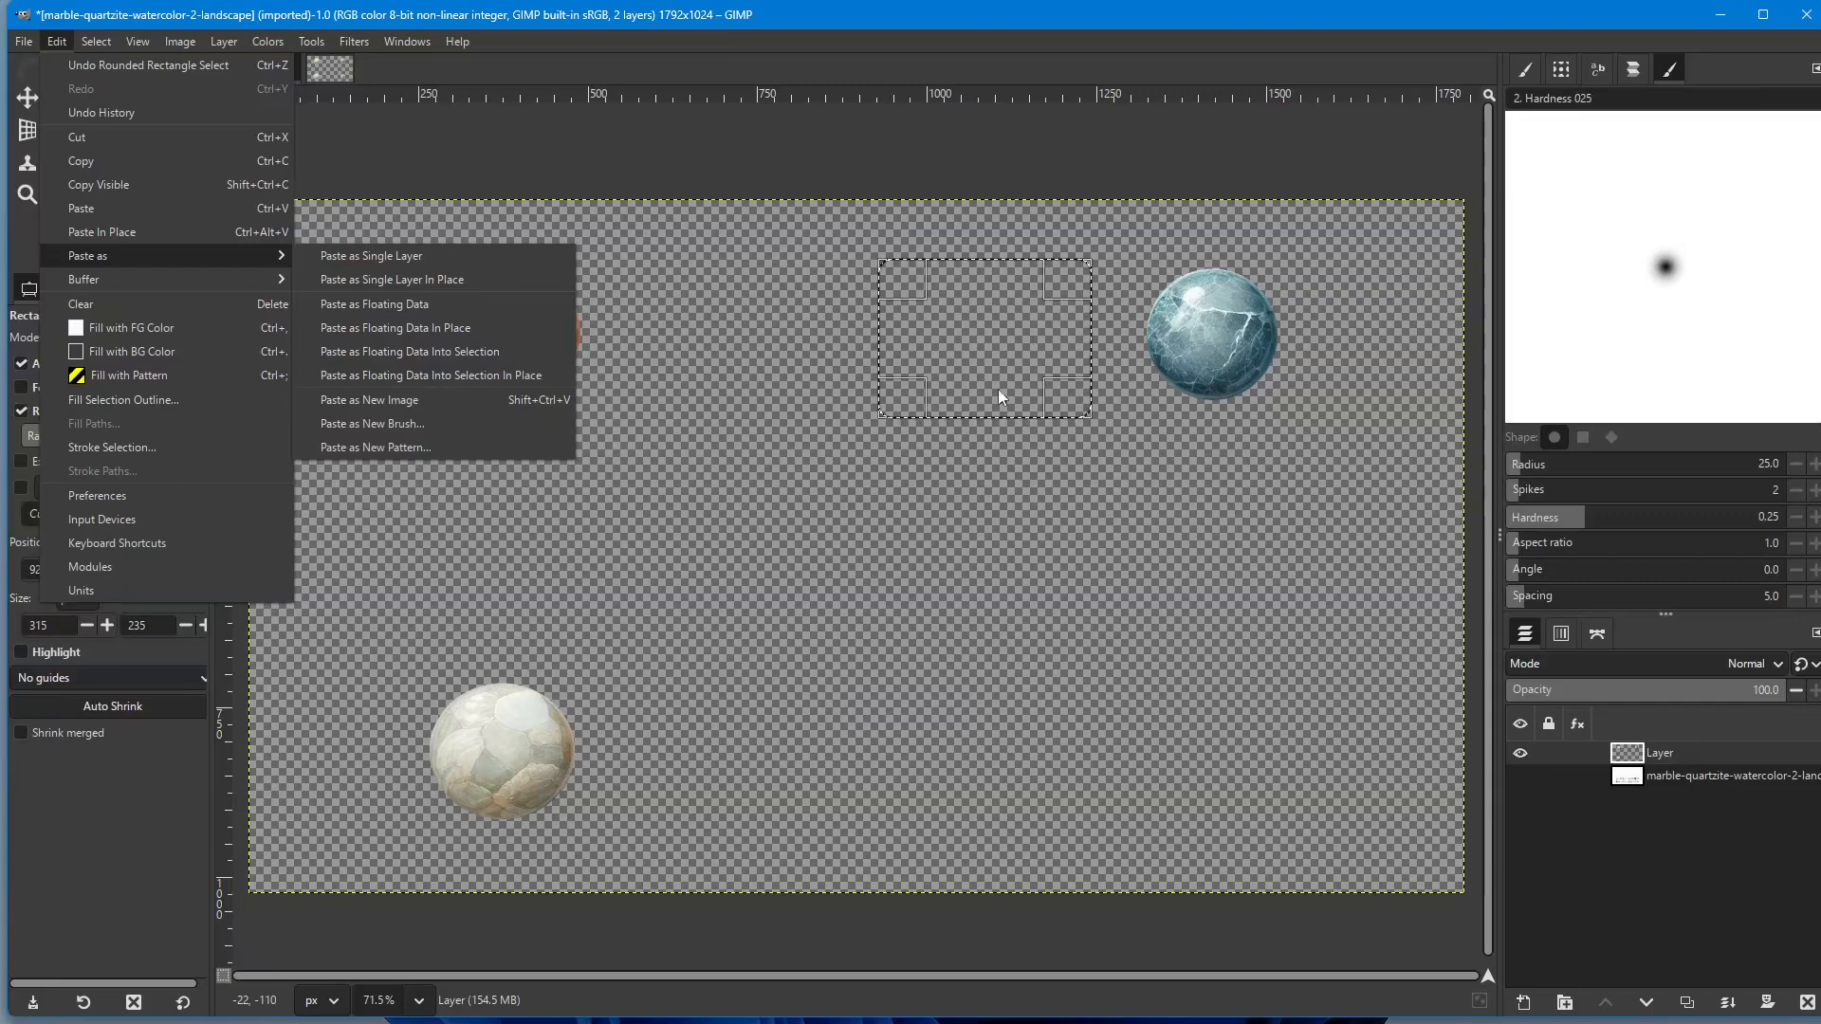
left_click(420, 374)
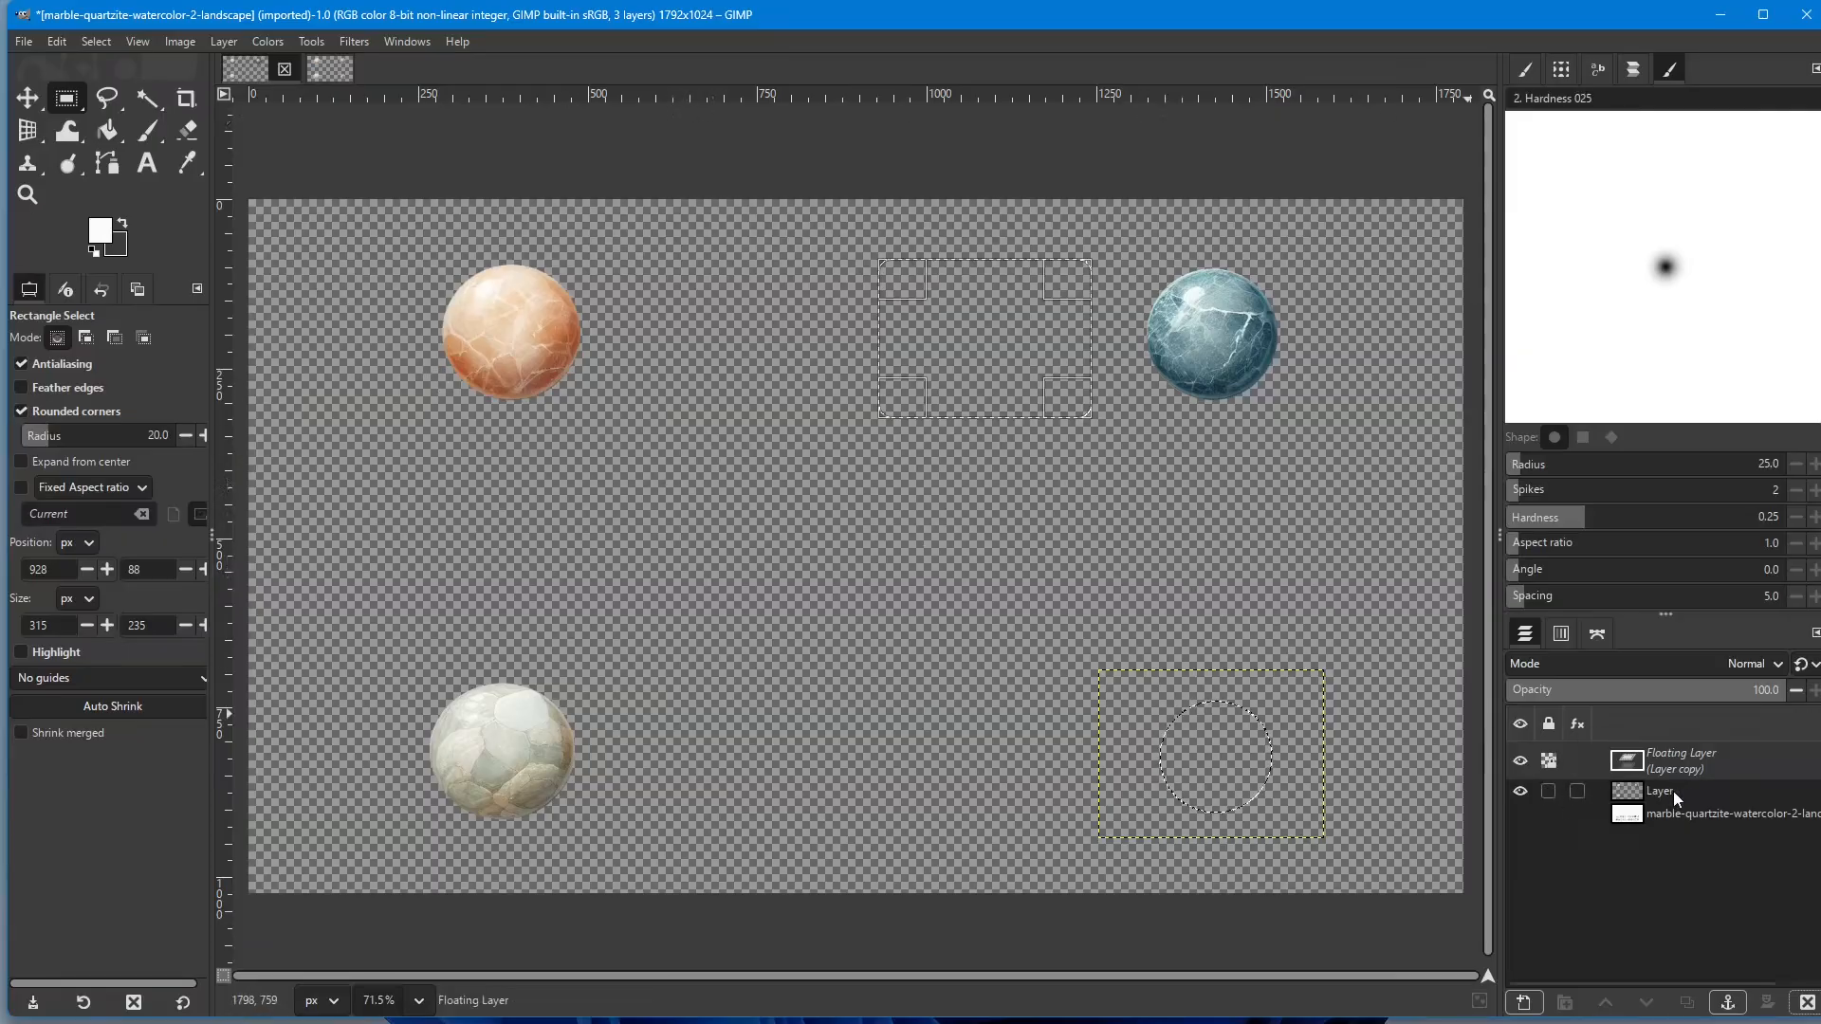
left_click(1138, 672)
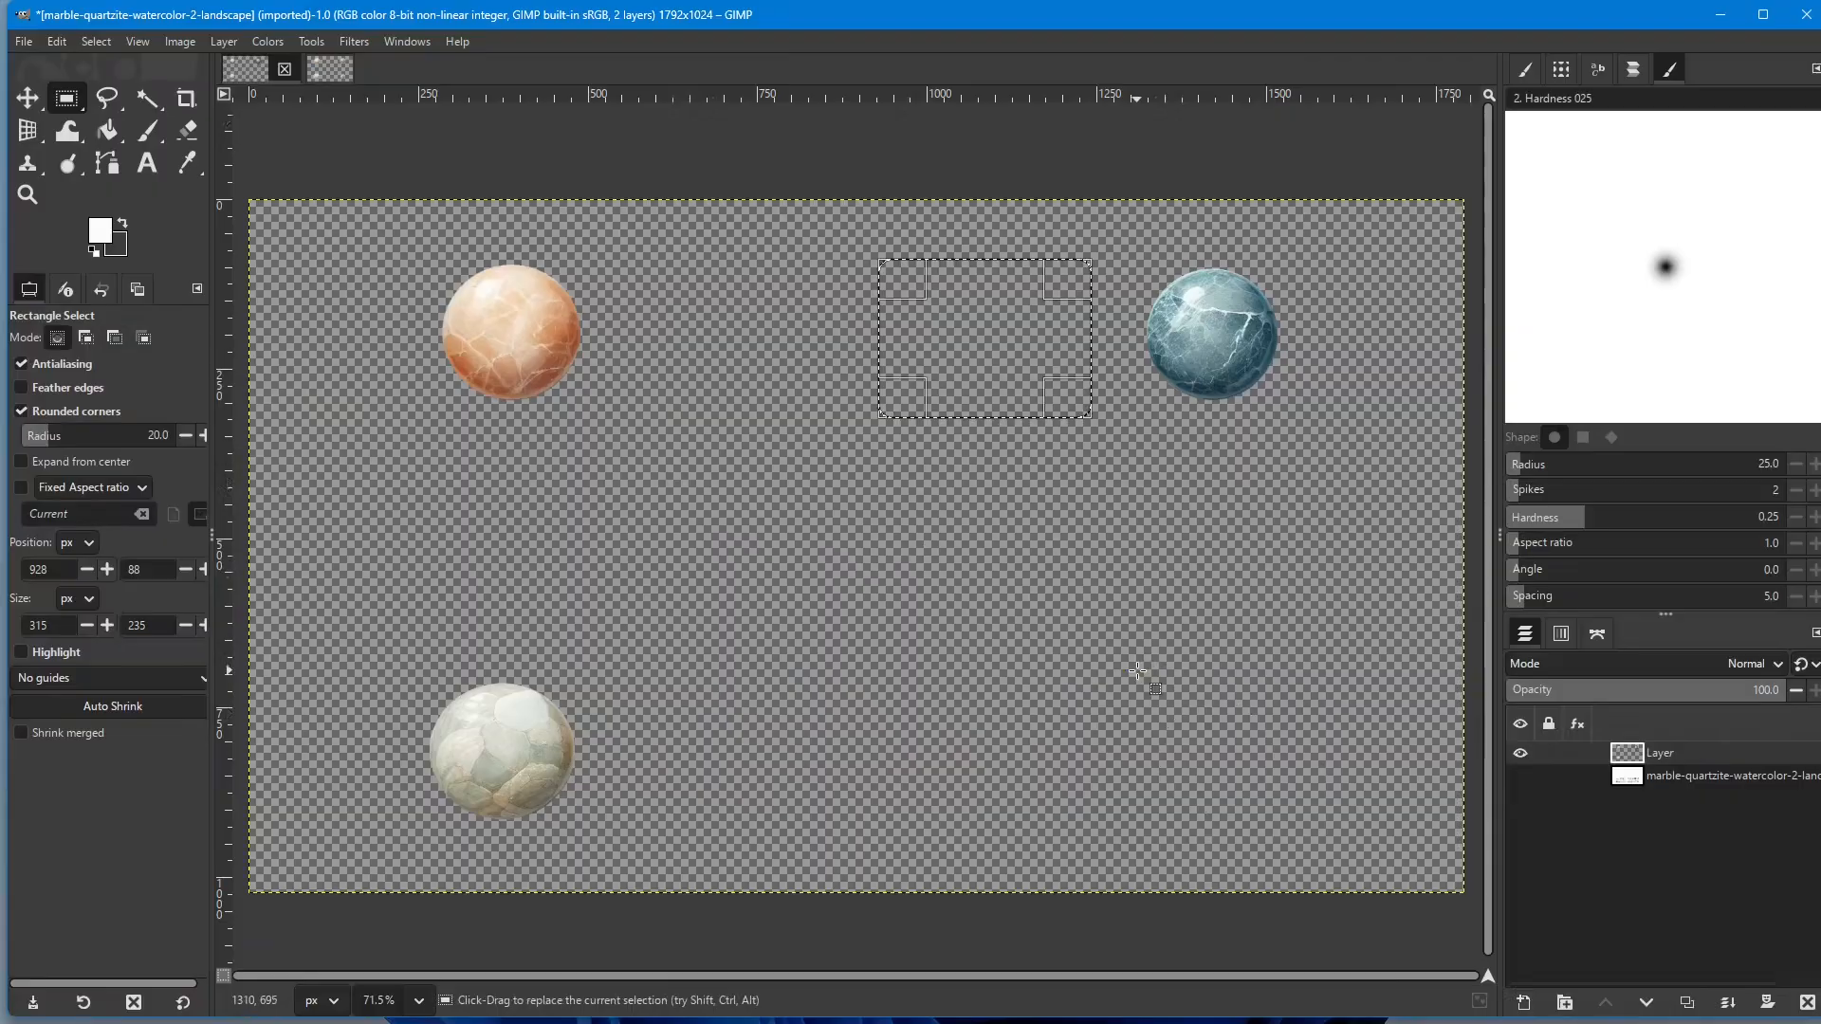
left_click(1138, 672)
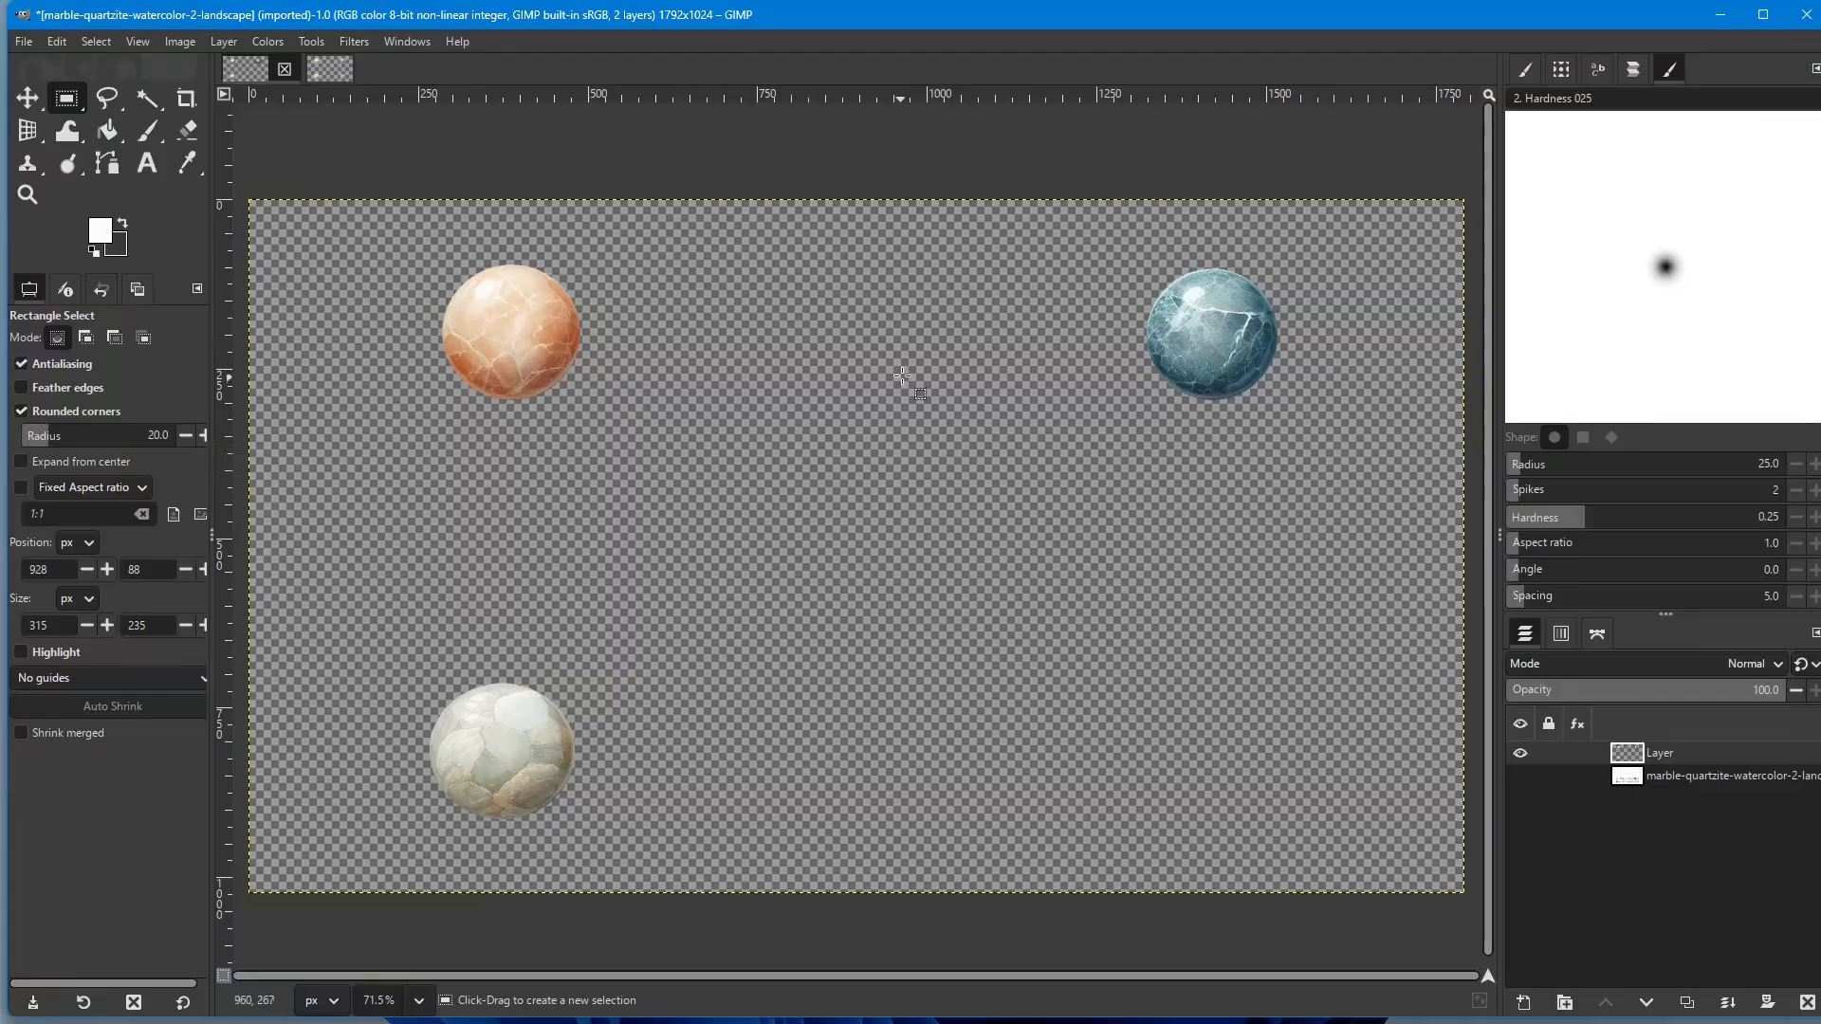
Step: Paste the grey sphere as a new layer and move it into the upper row, just left of the teal sphere
left_click(84, 40)
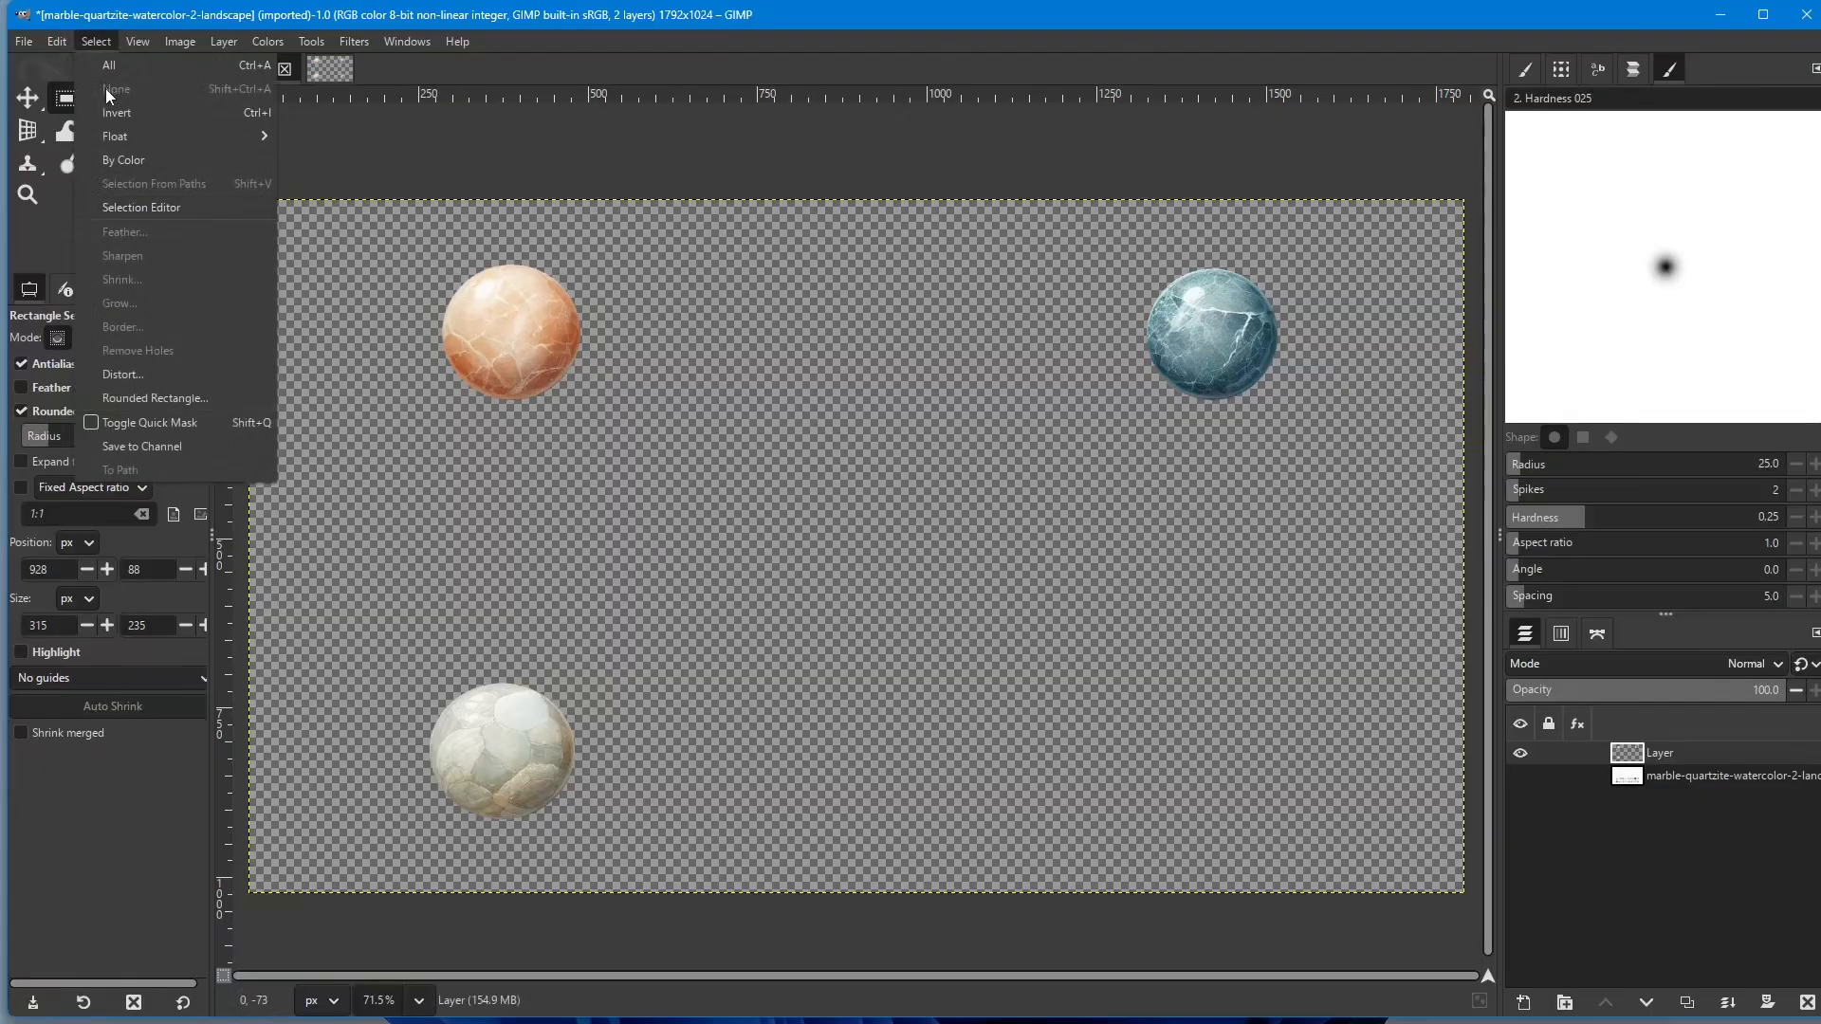
mouse_move(55, 40)
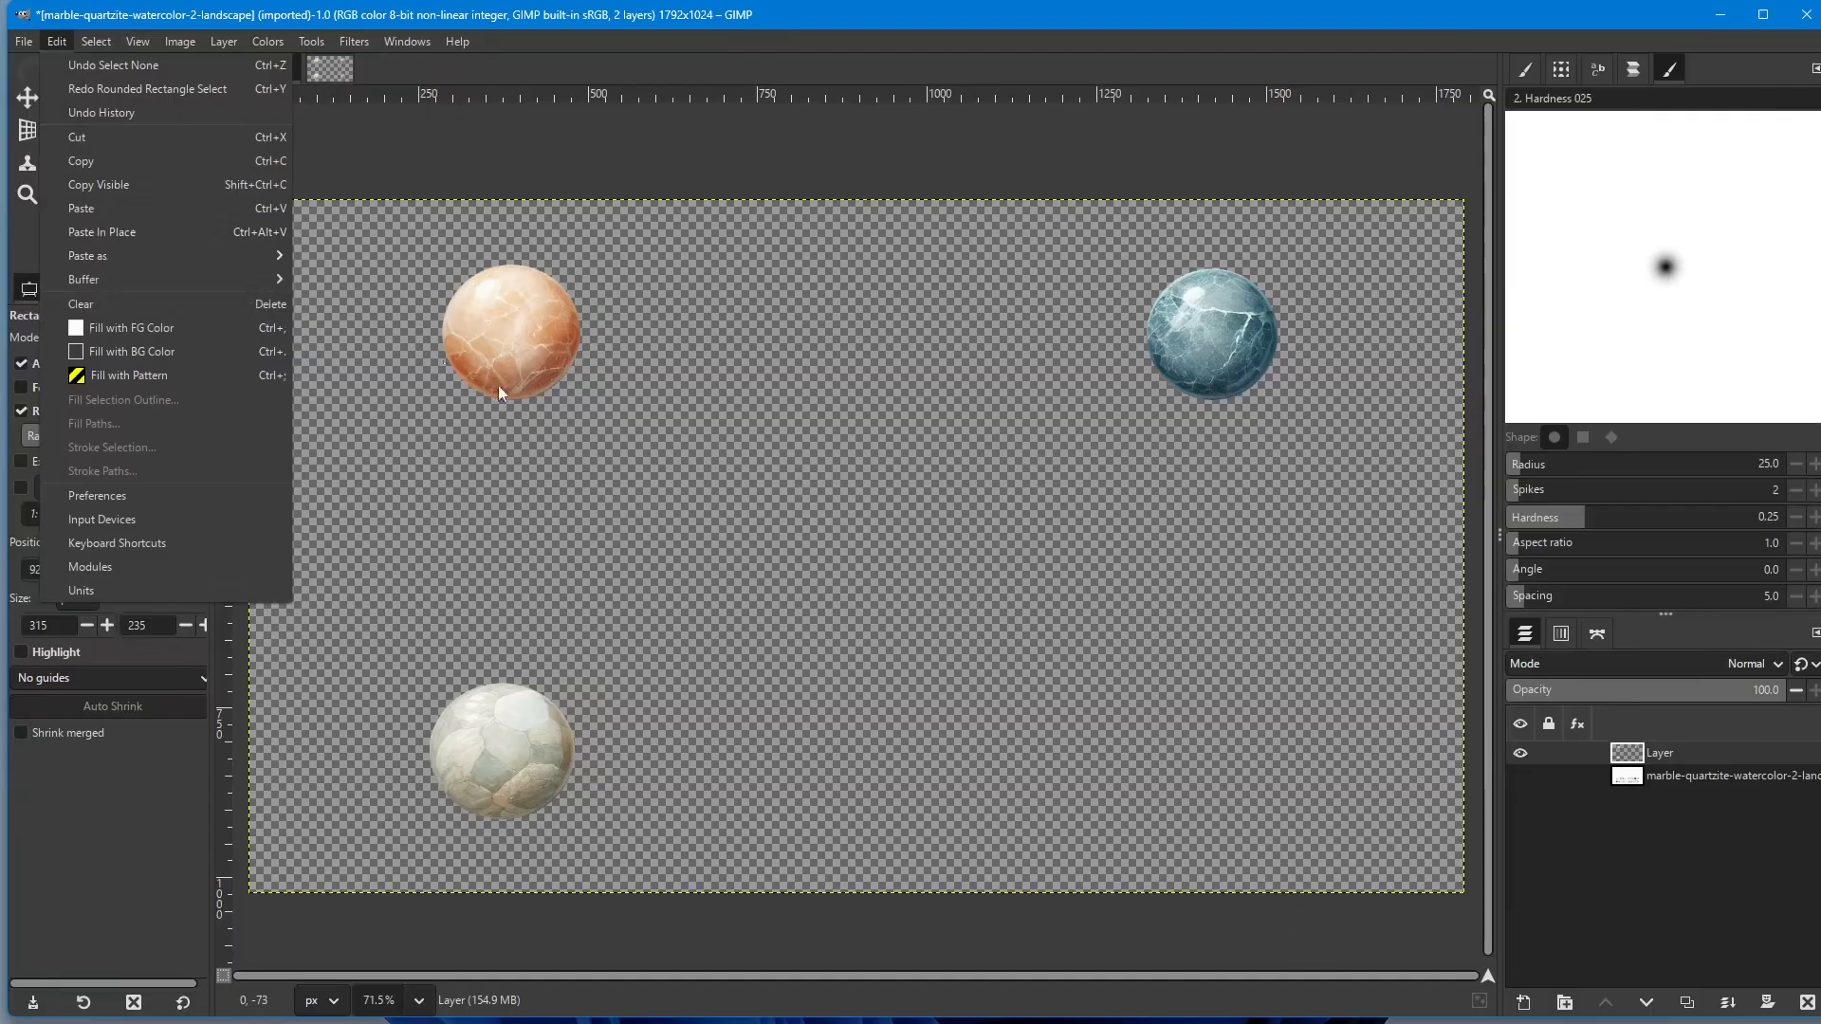
left_click(85, 208)
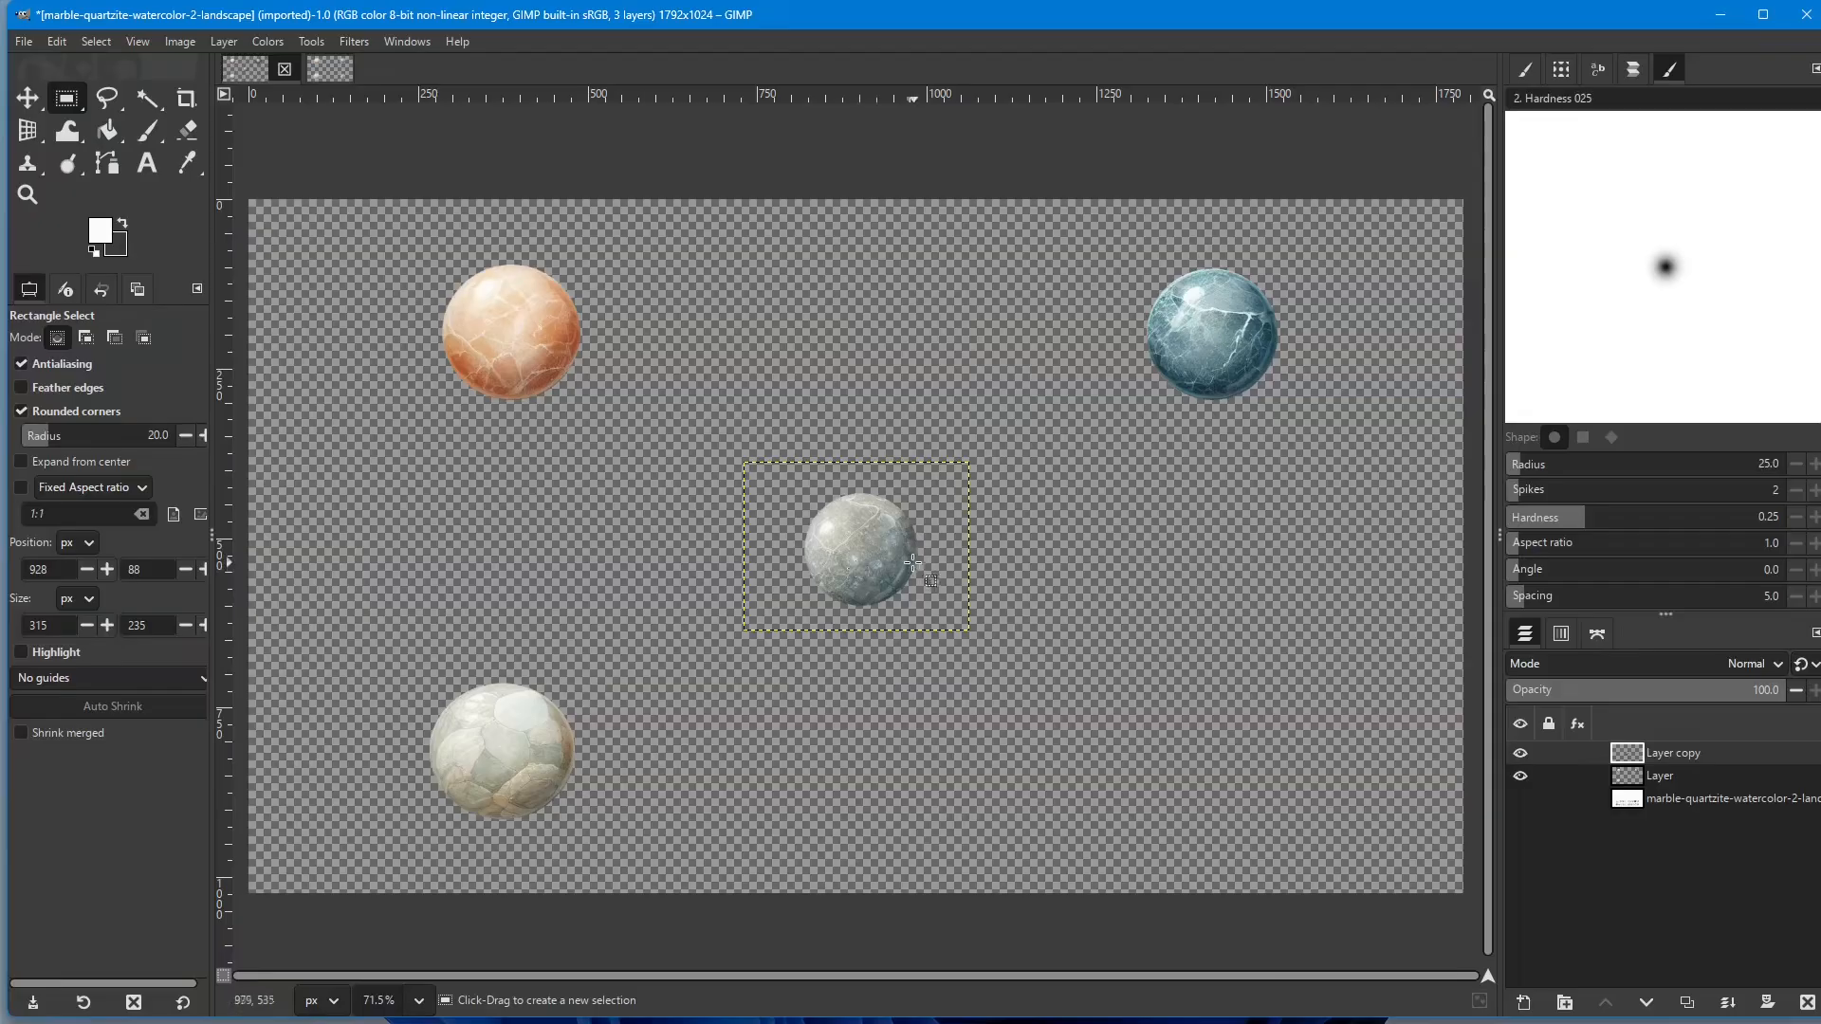
key("m")
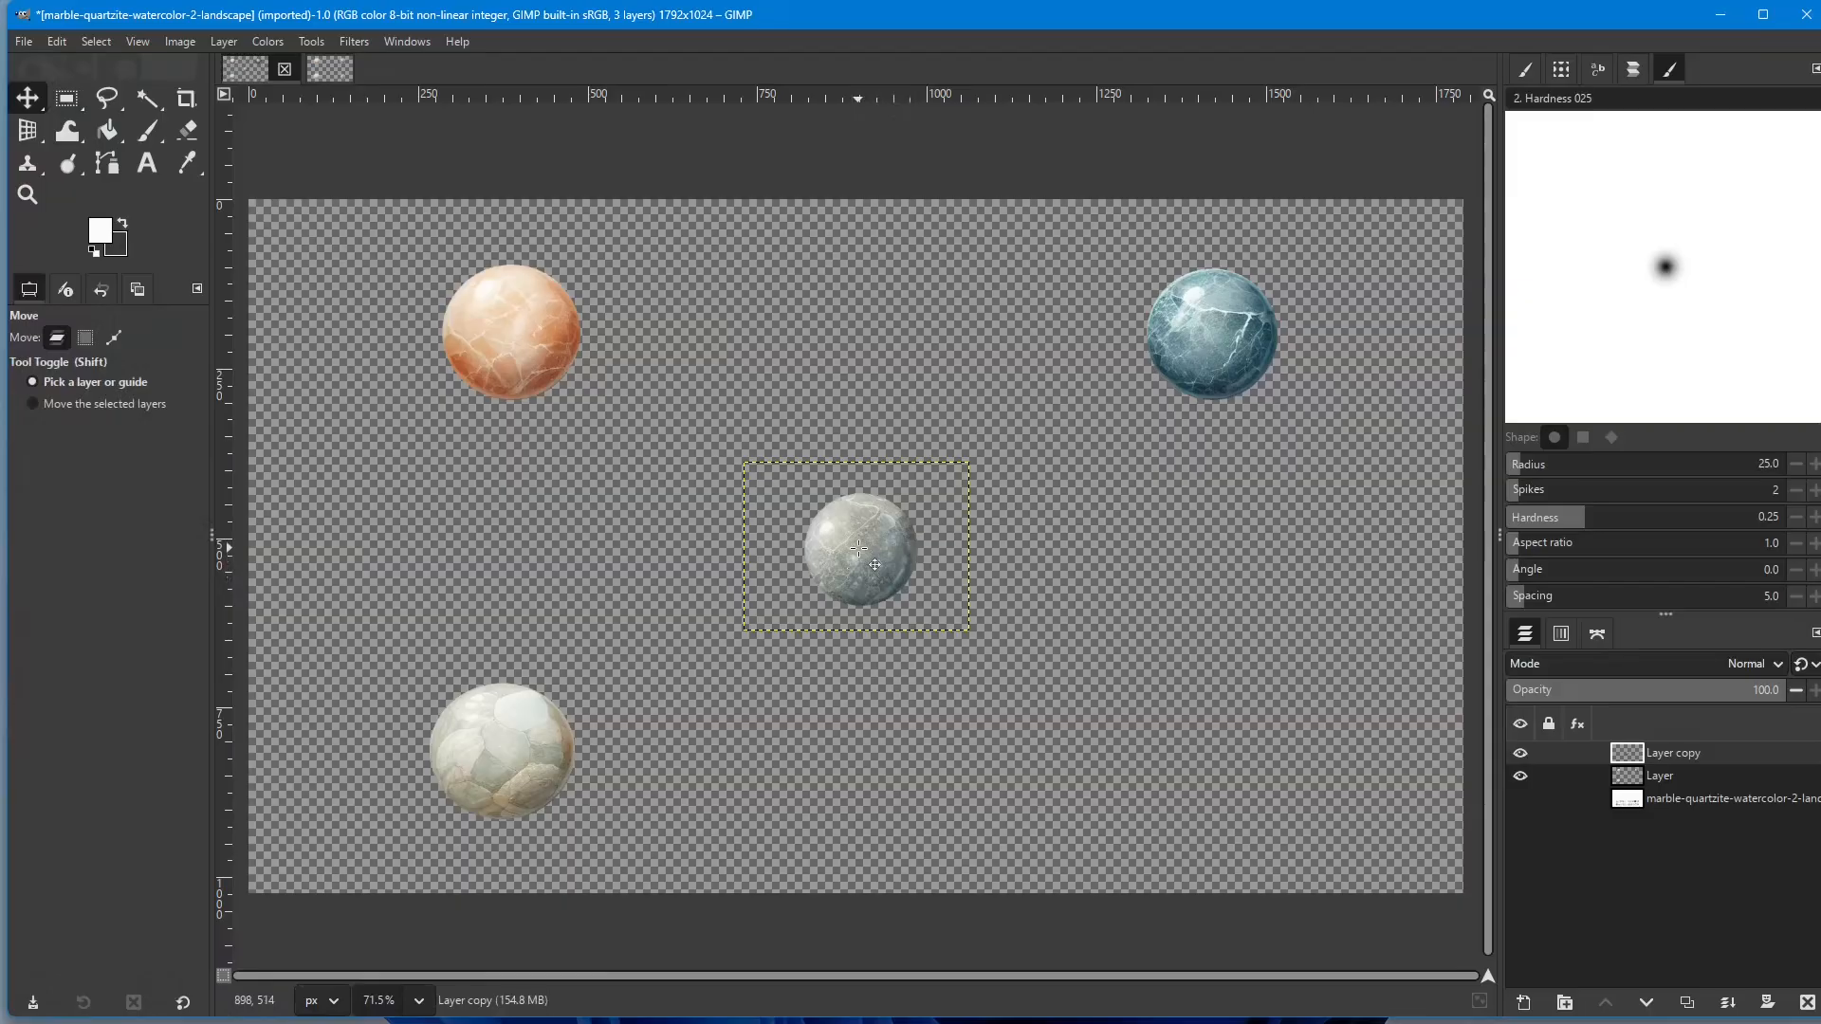
left_click_drag(869, 554, 976, 344)
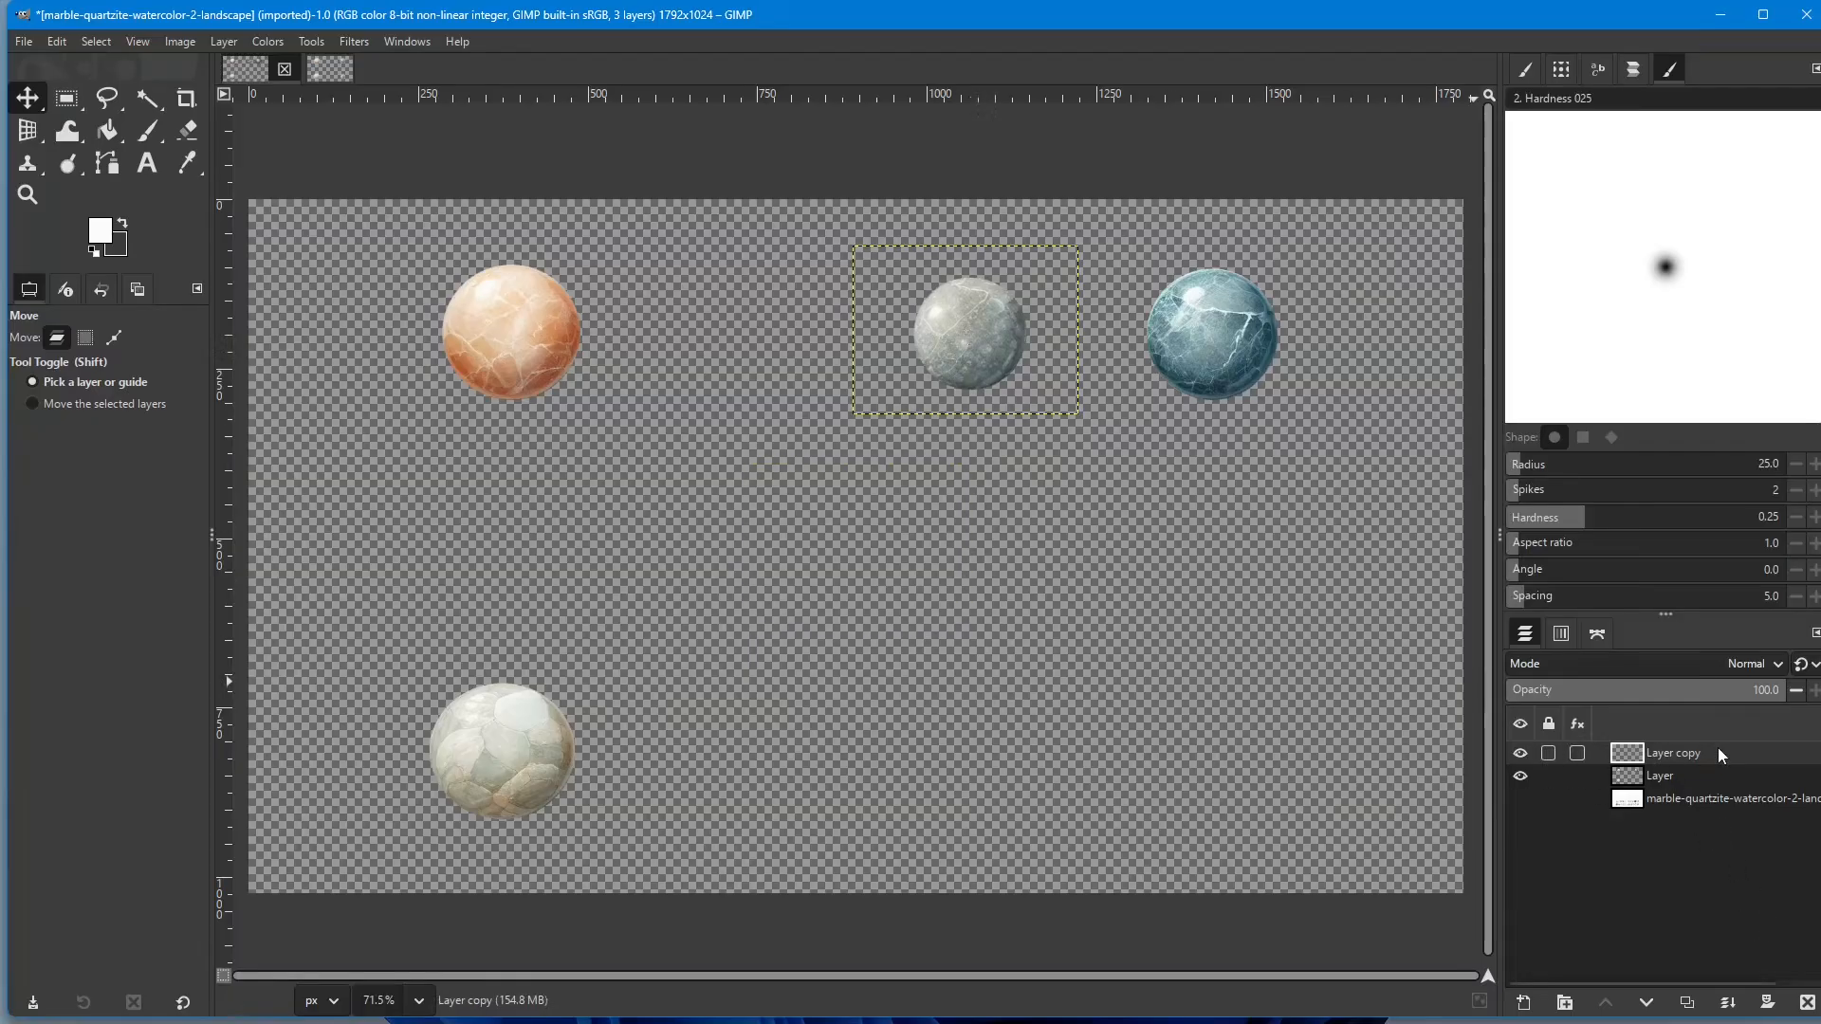
left_click_drag(985, 346, 992, 352)
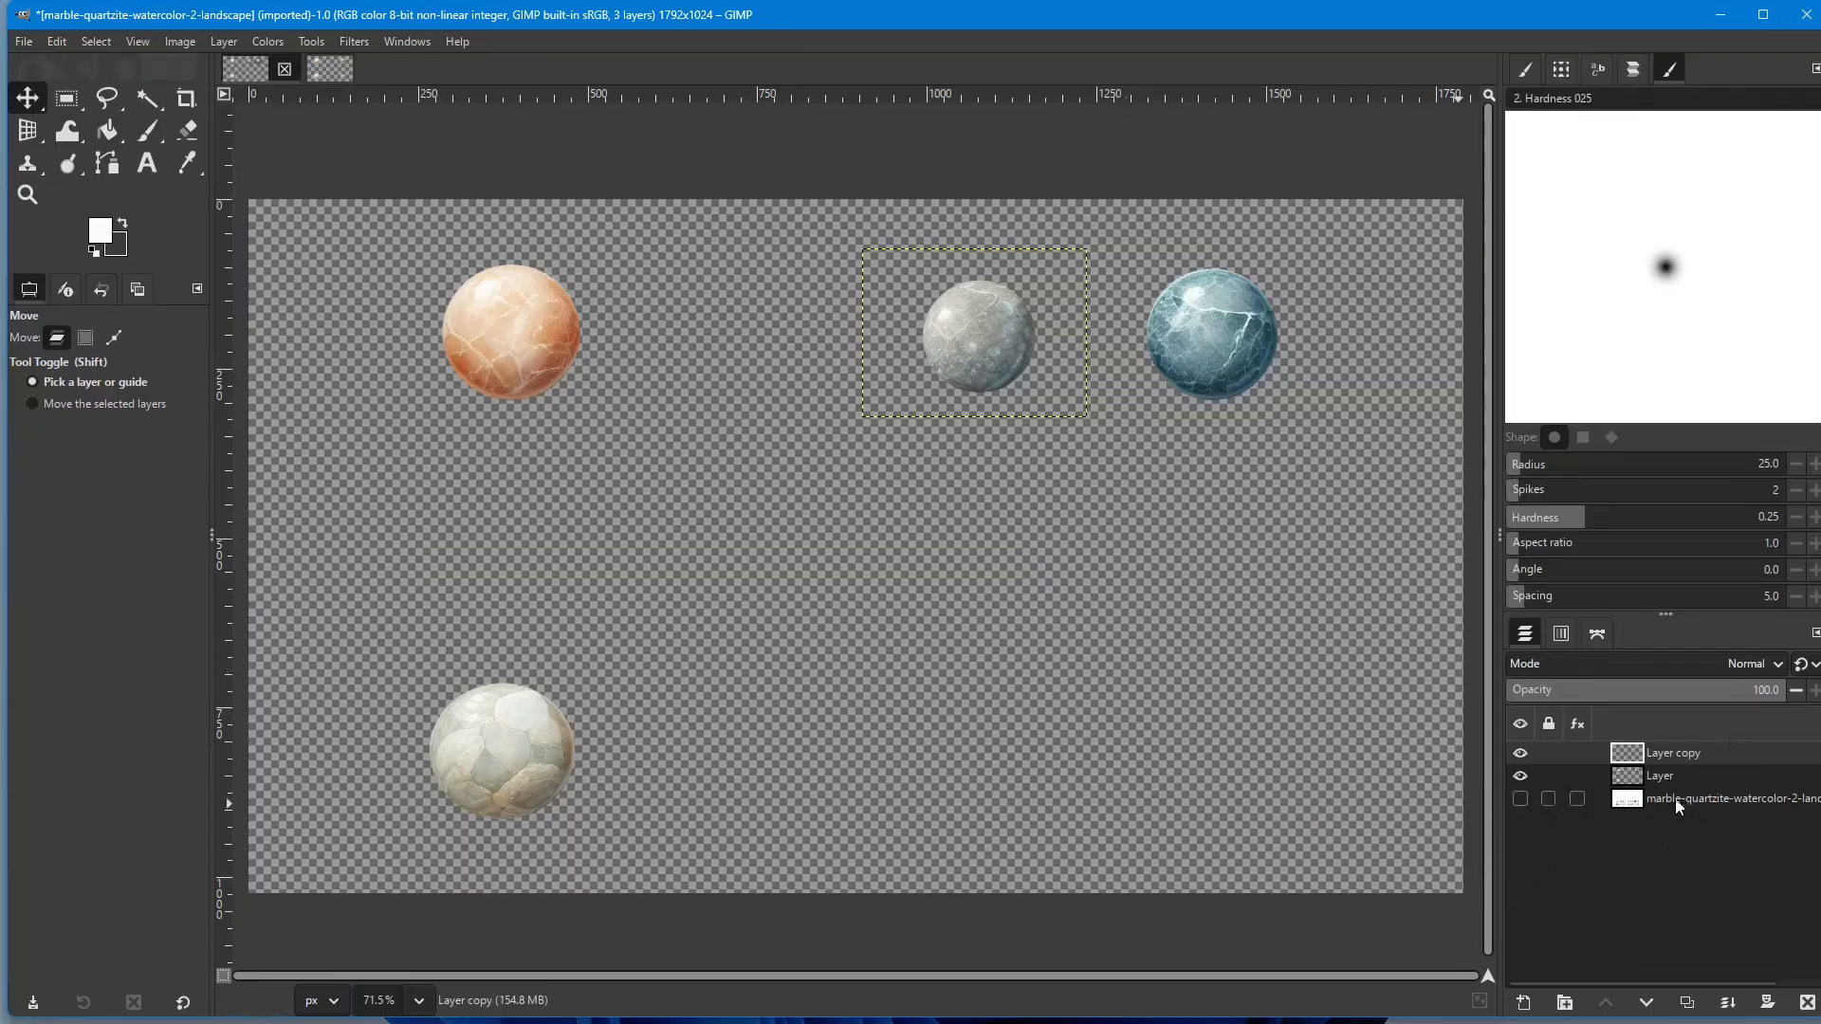
Step: Make a rectangular selection of about 385 × 259 px around the lower-left cream sphere and try to cut it
left_click(66, 97)
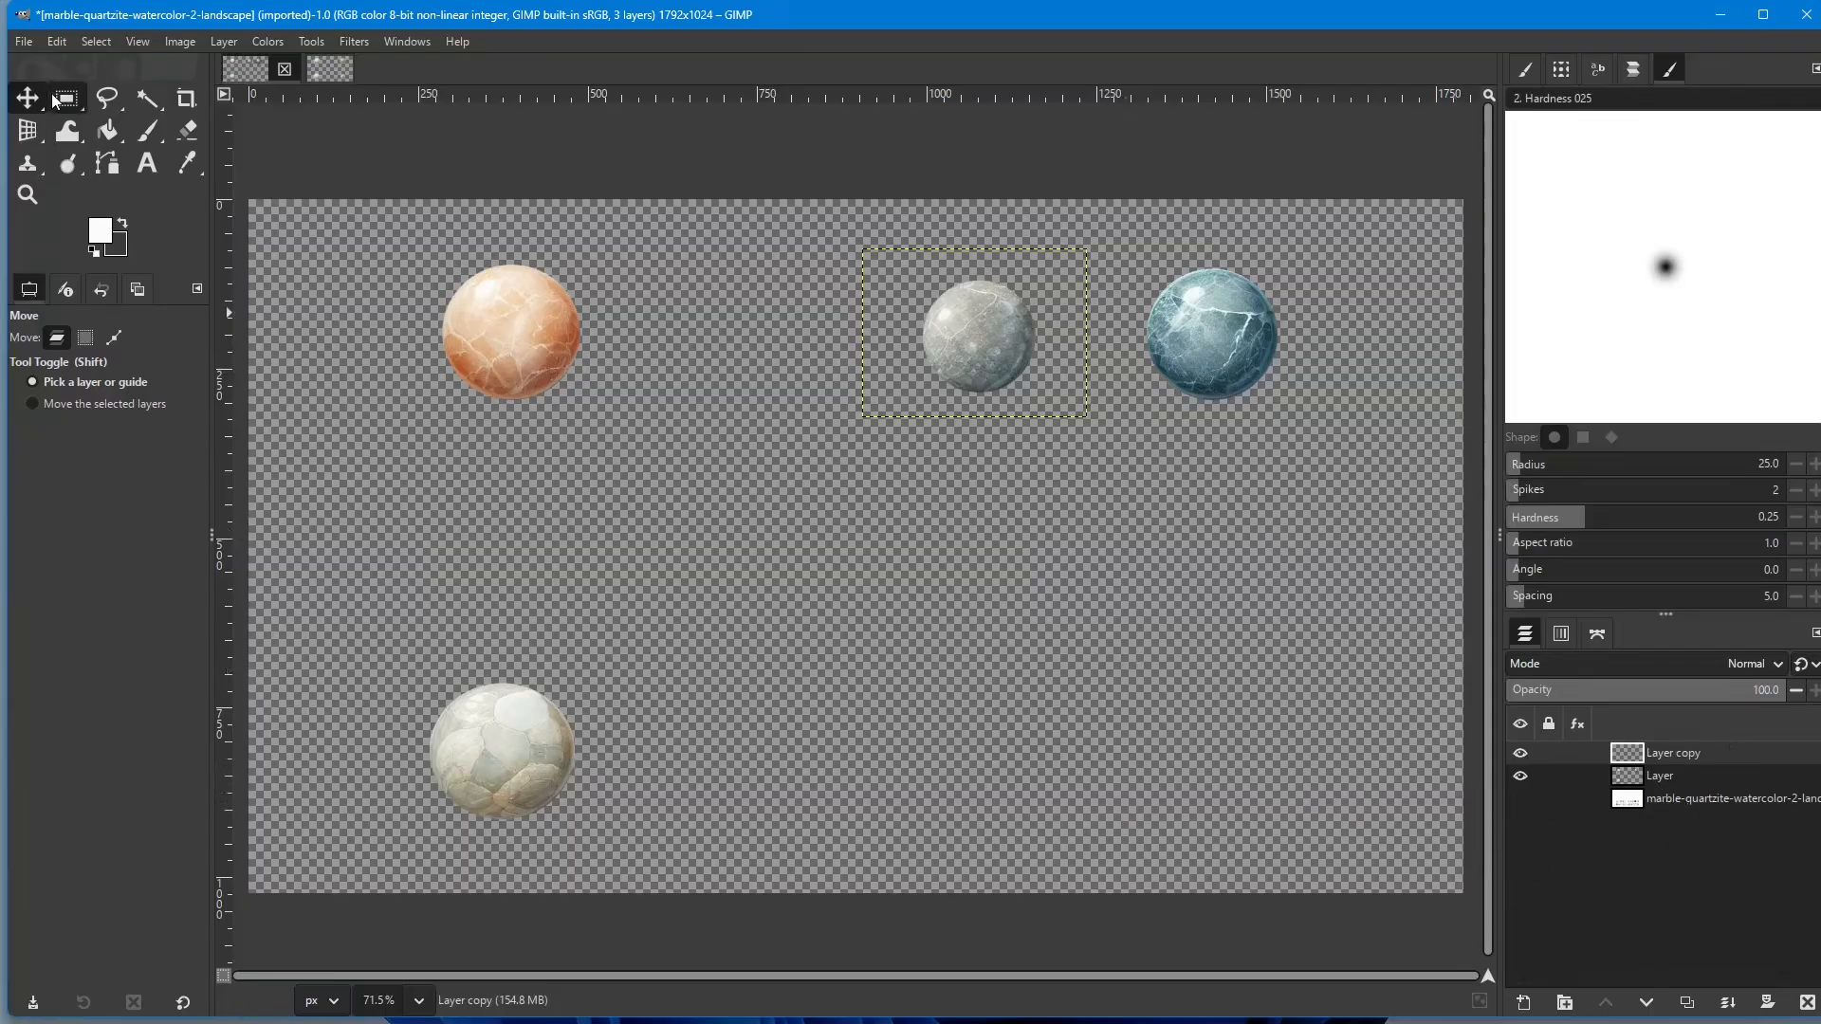
left_click_drag(383, 669, 644, 841)
key("ctrl+x")
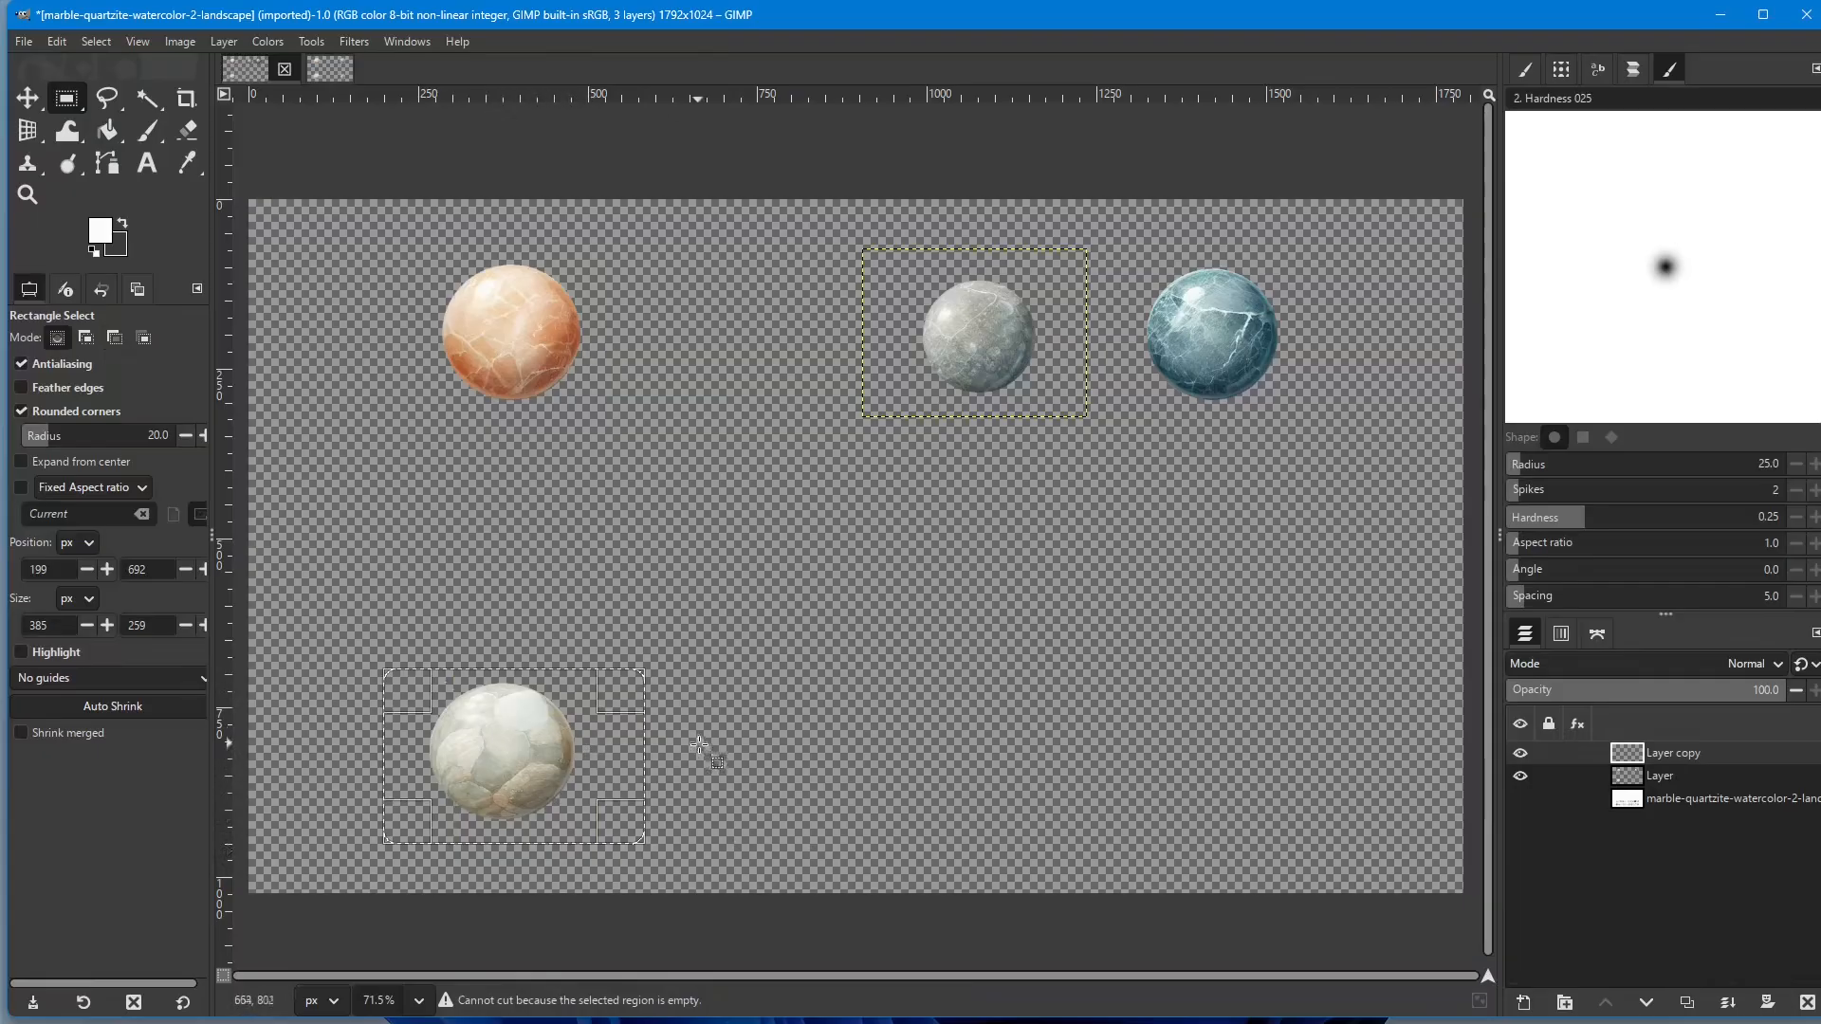
left_click_drag(585, 756, 572, 751)
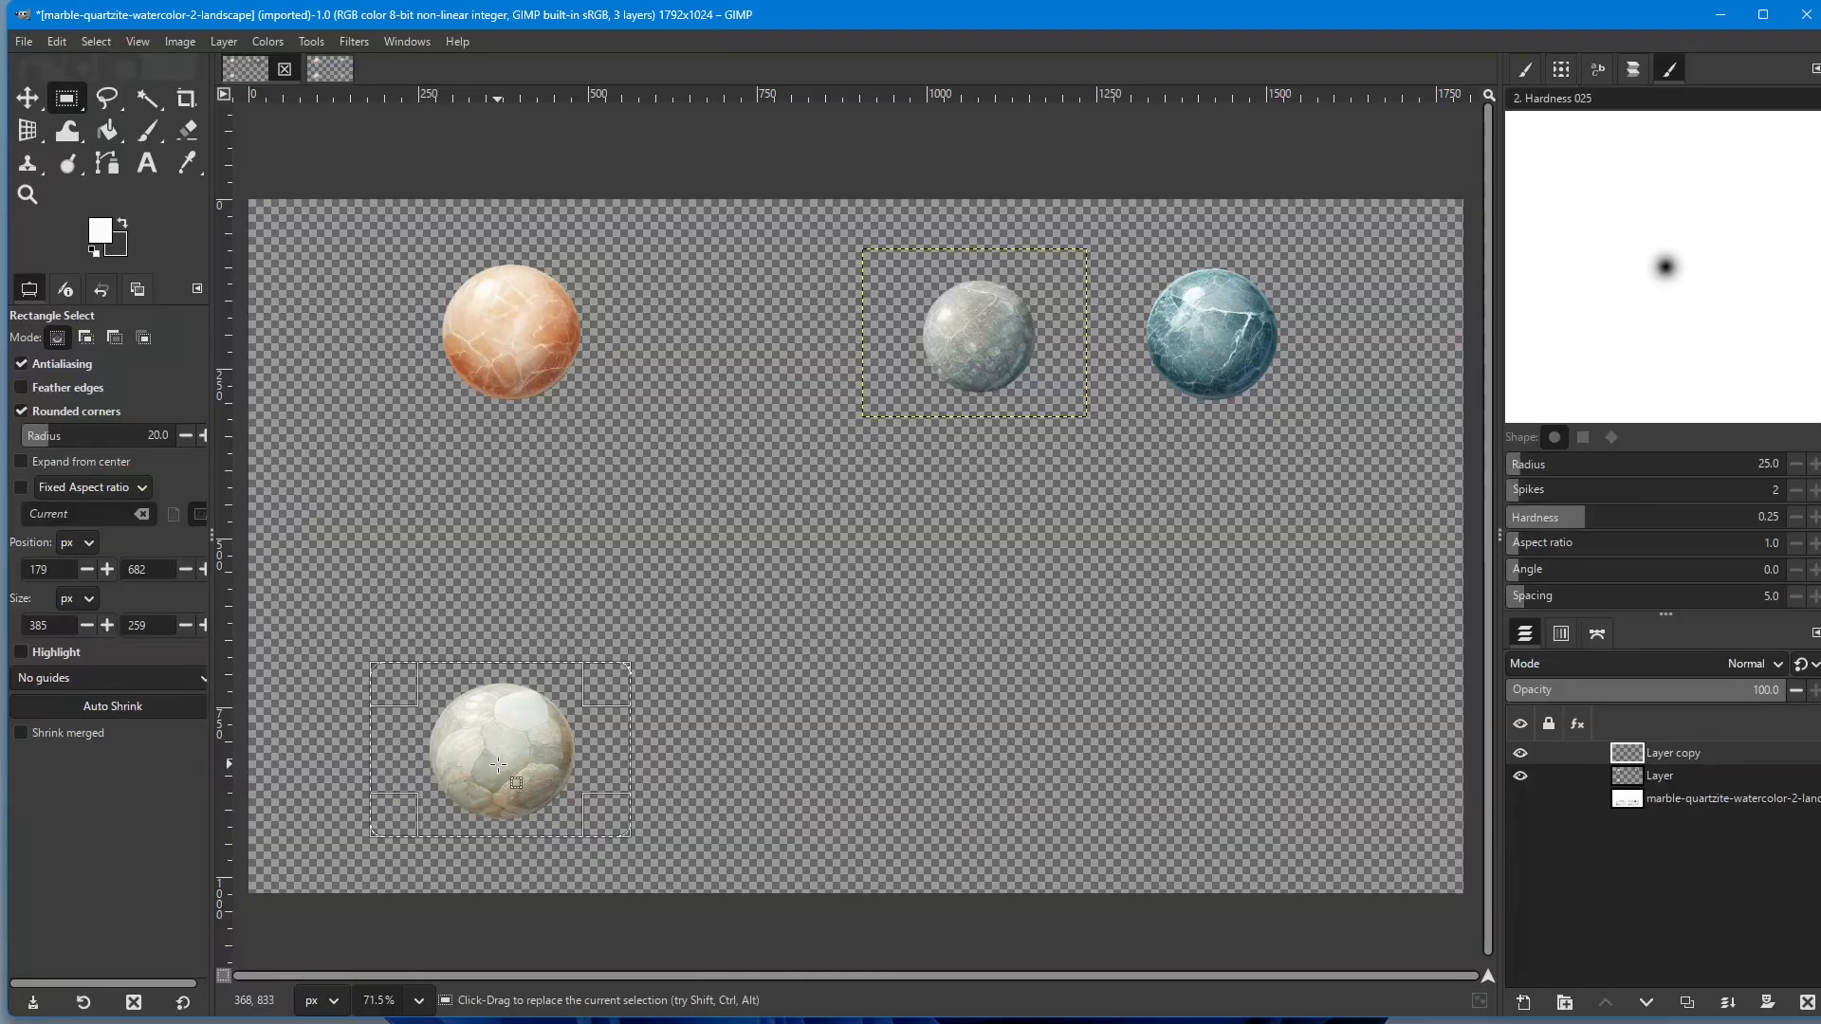
key("ctrl+x")
Step: Check which layer holds the lower-left sphere by briefly toggling the visibility of the stones background and the spheres layer
left_click(1519, 802)
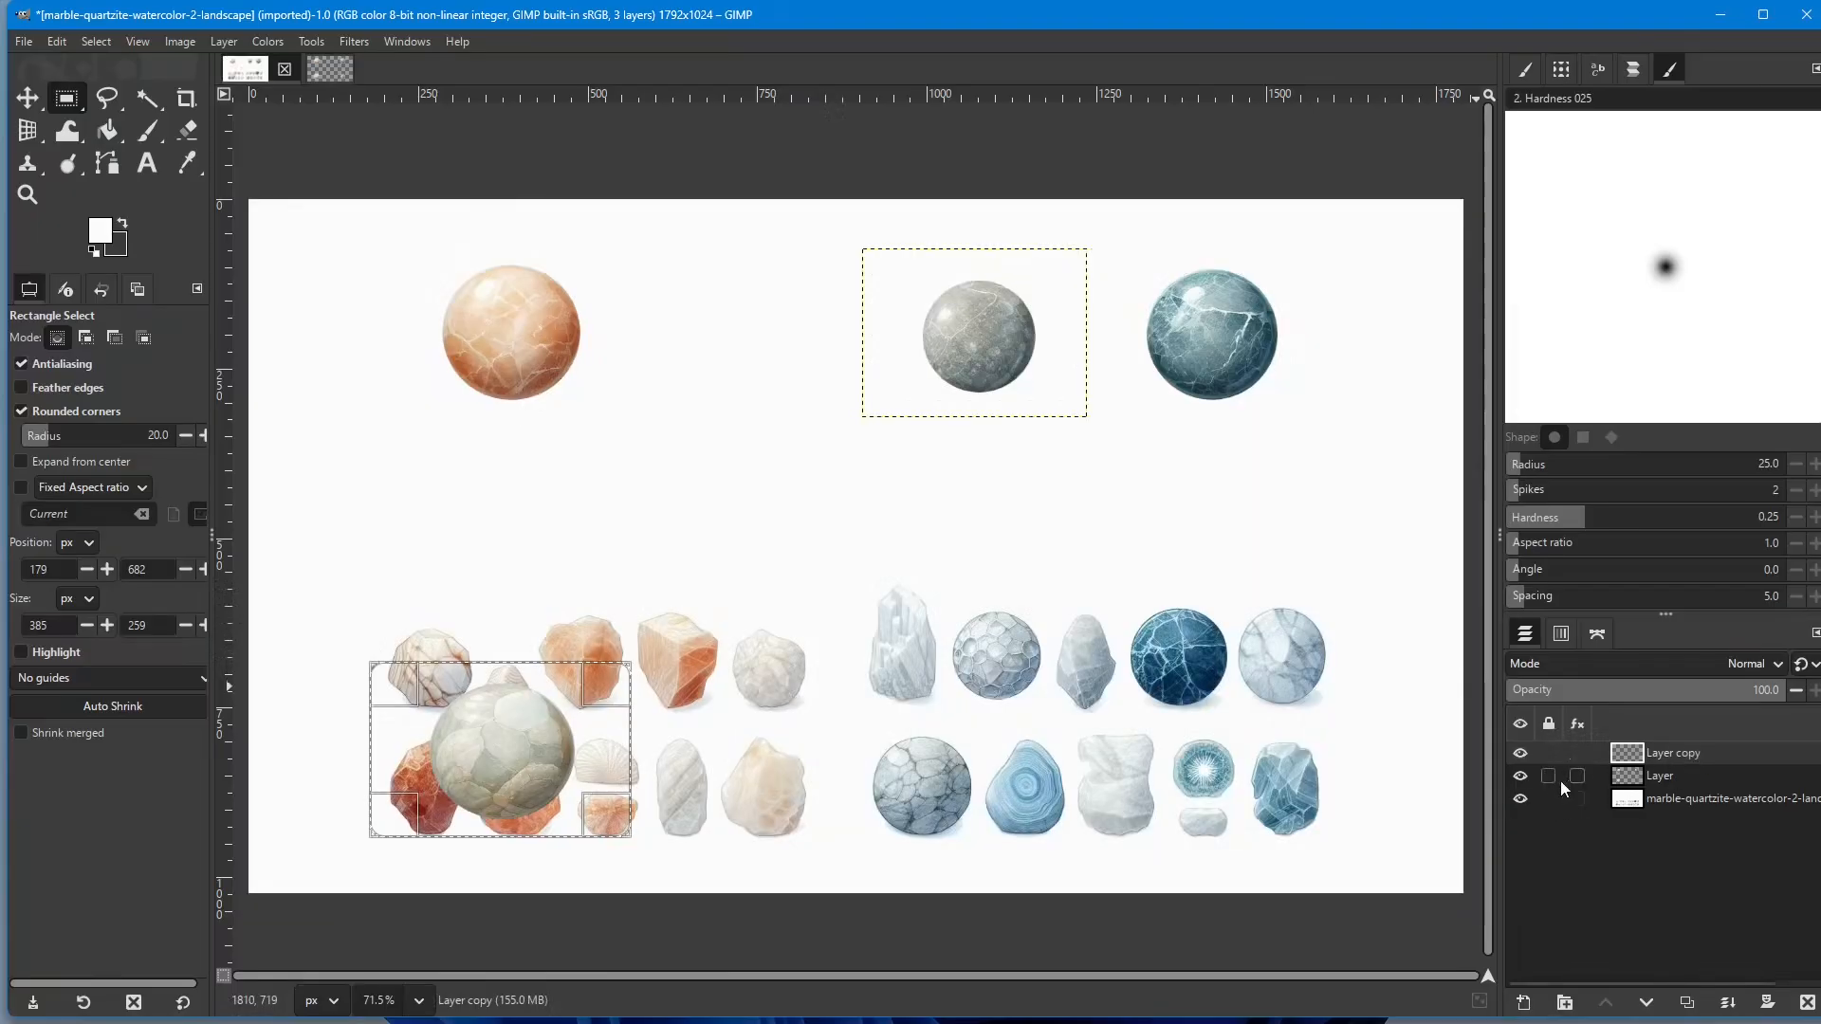
left_click(1520, 801)
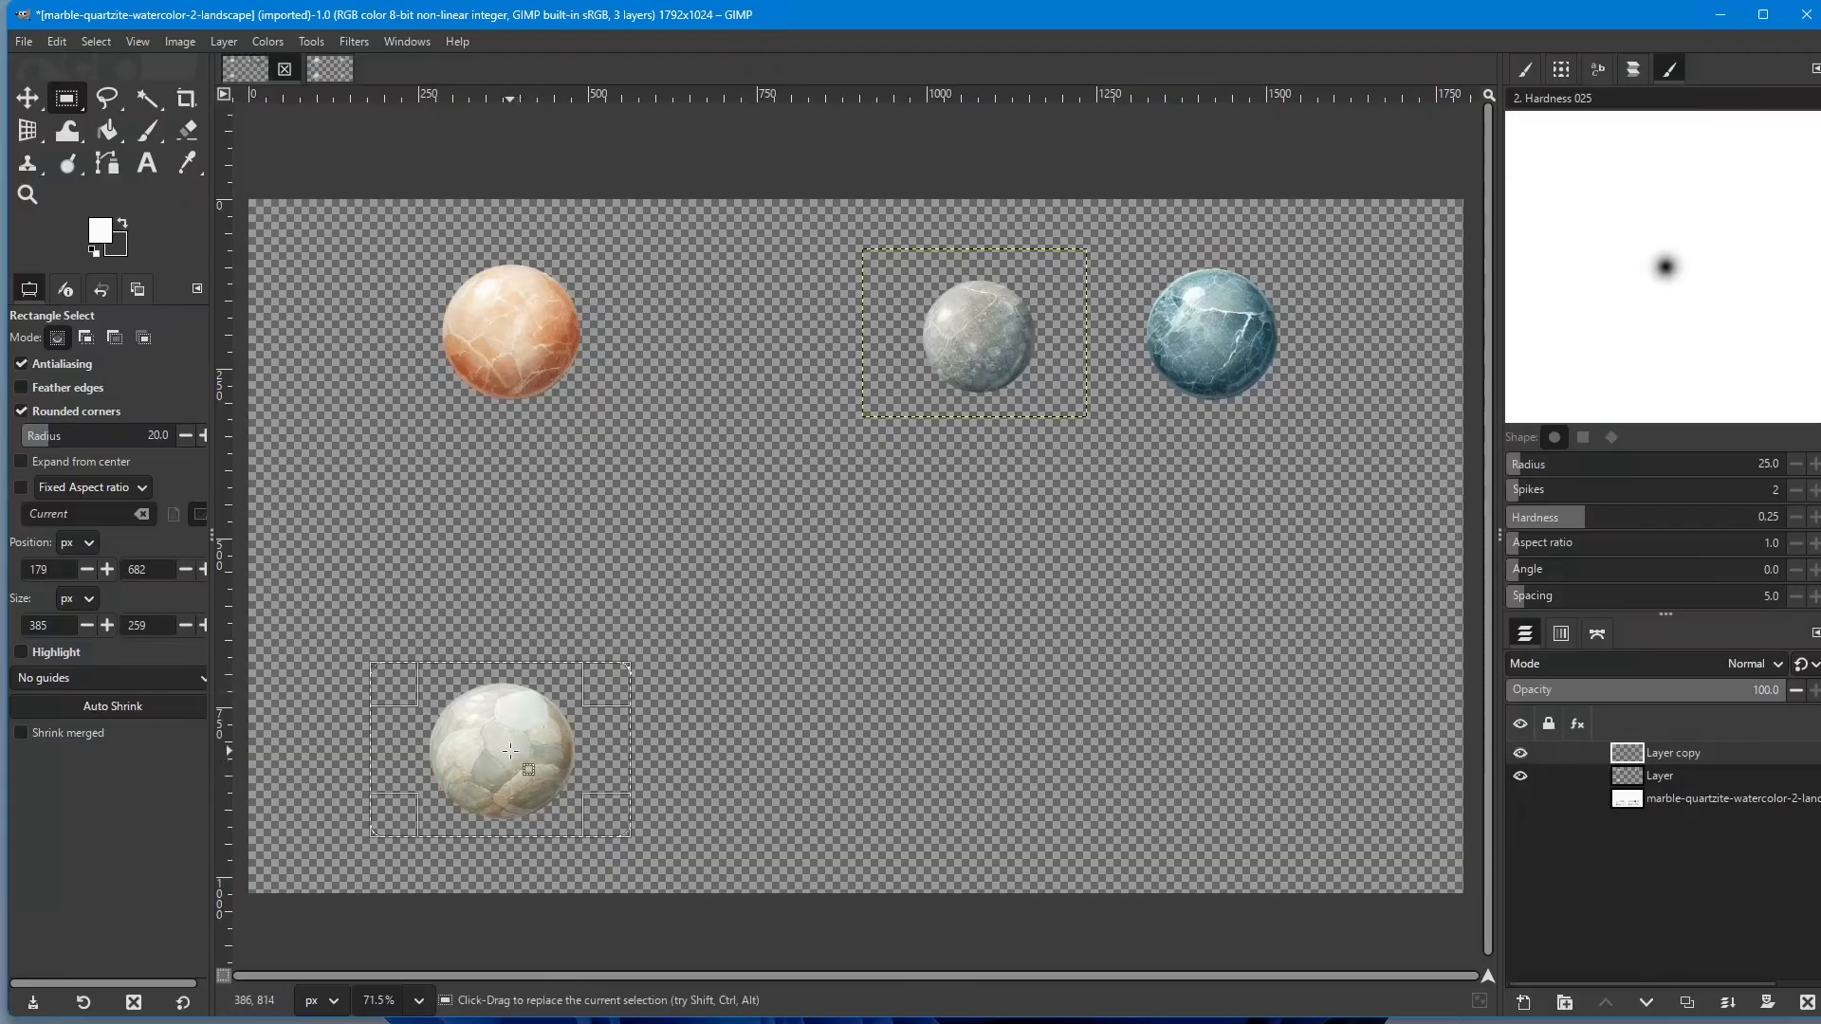
left_click(1522, 775)
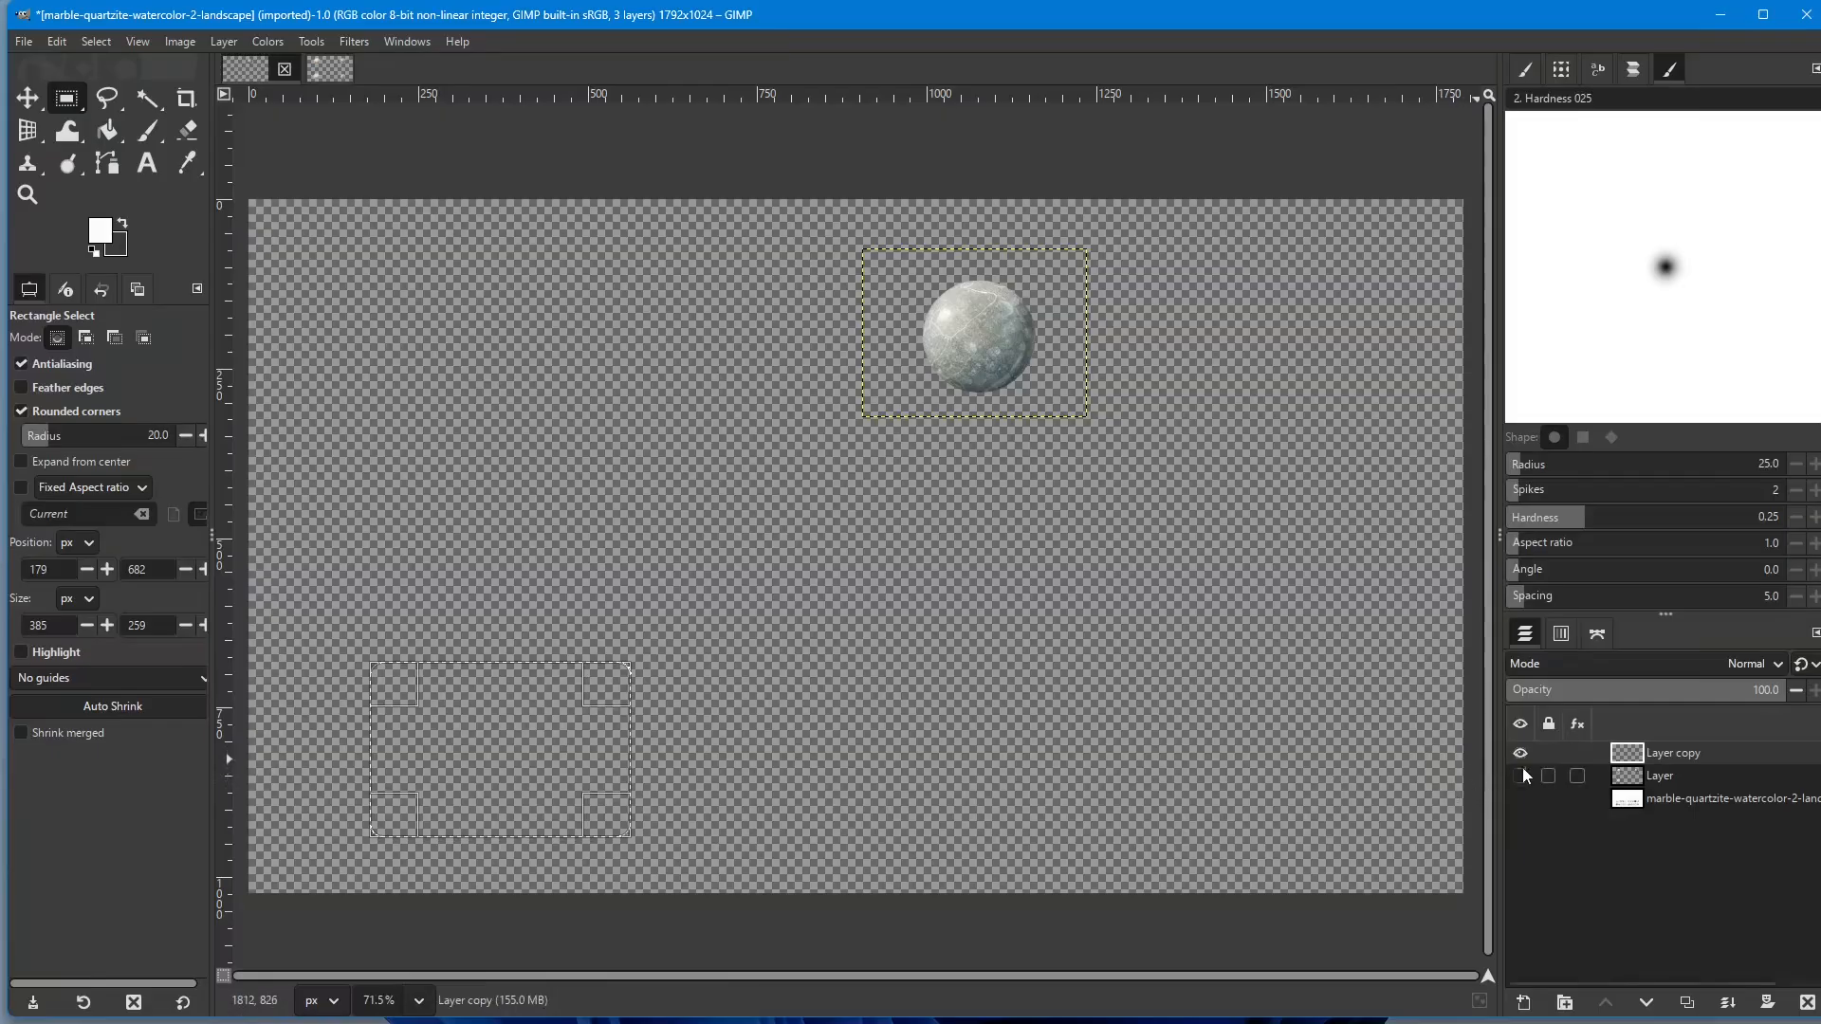
left_click(1520, 777)
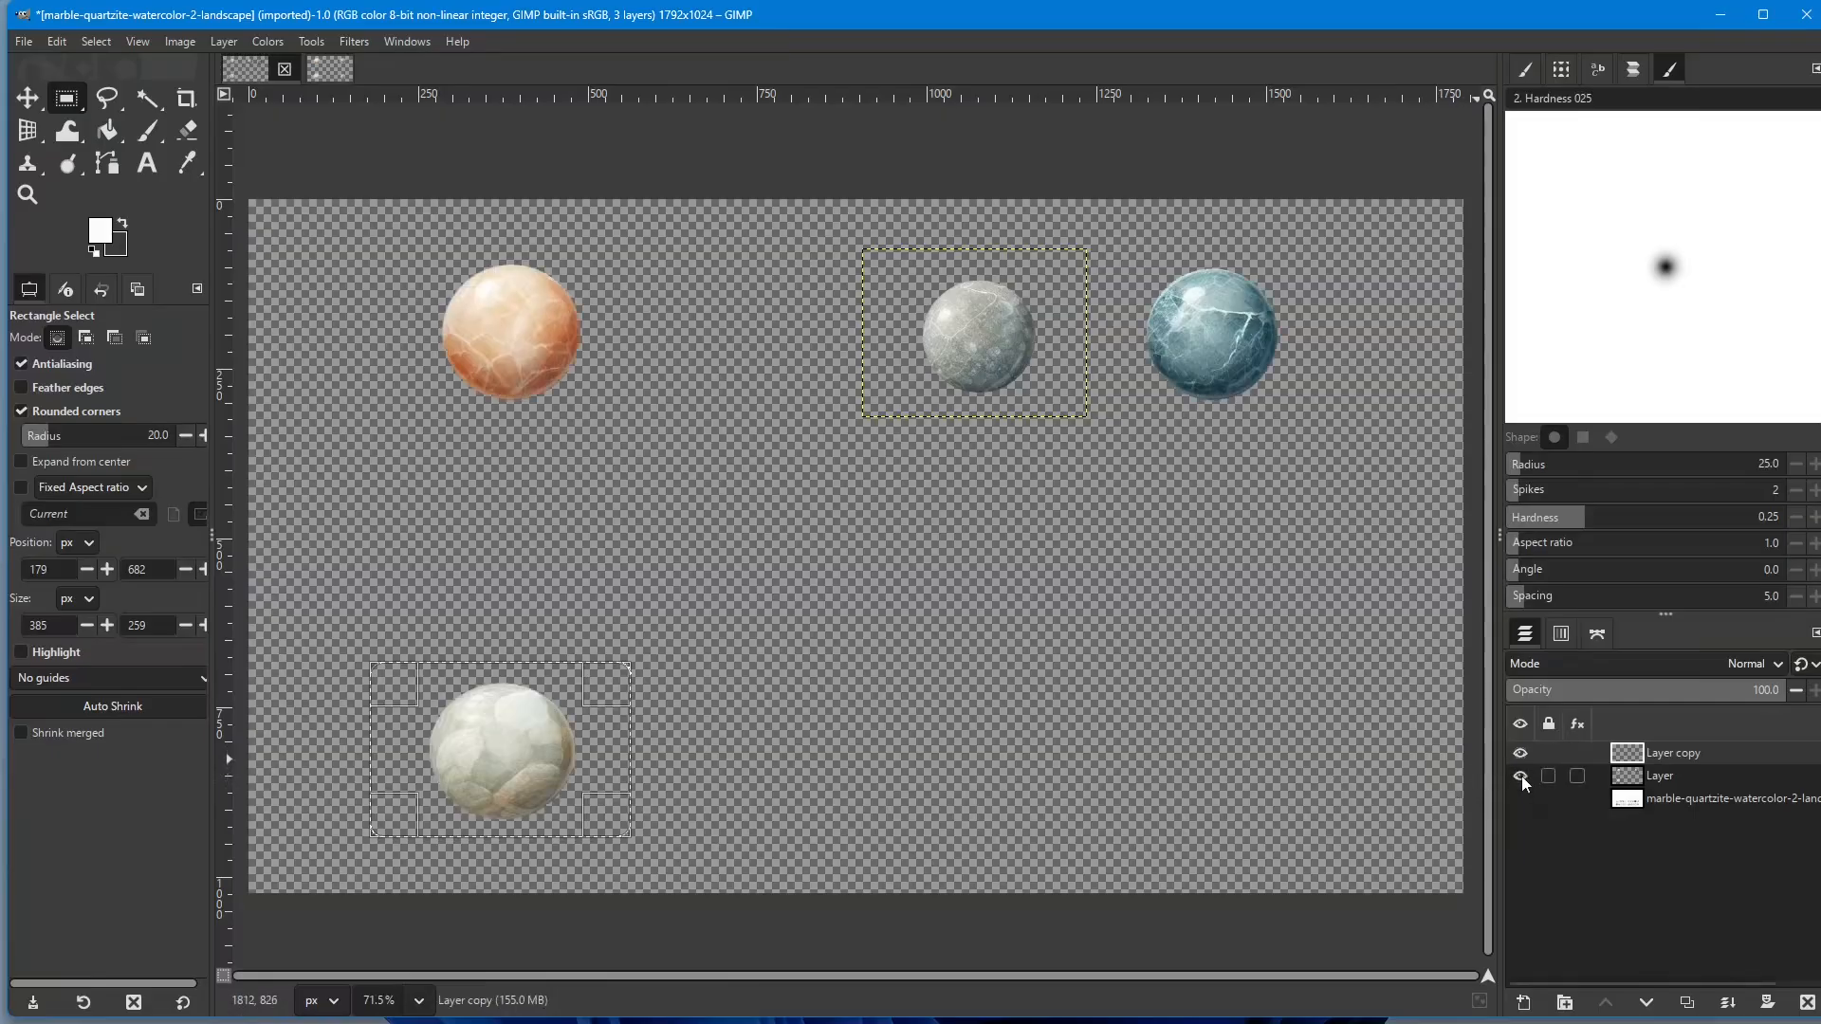
Step: Make the original spheres layer active and cut the lower-left cream sphere from it
left_click(1663, 783)
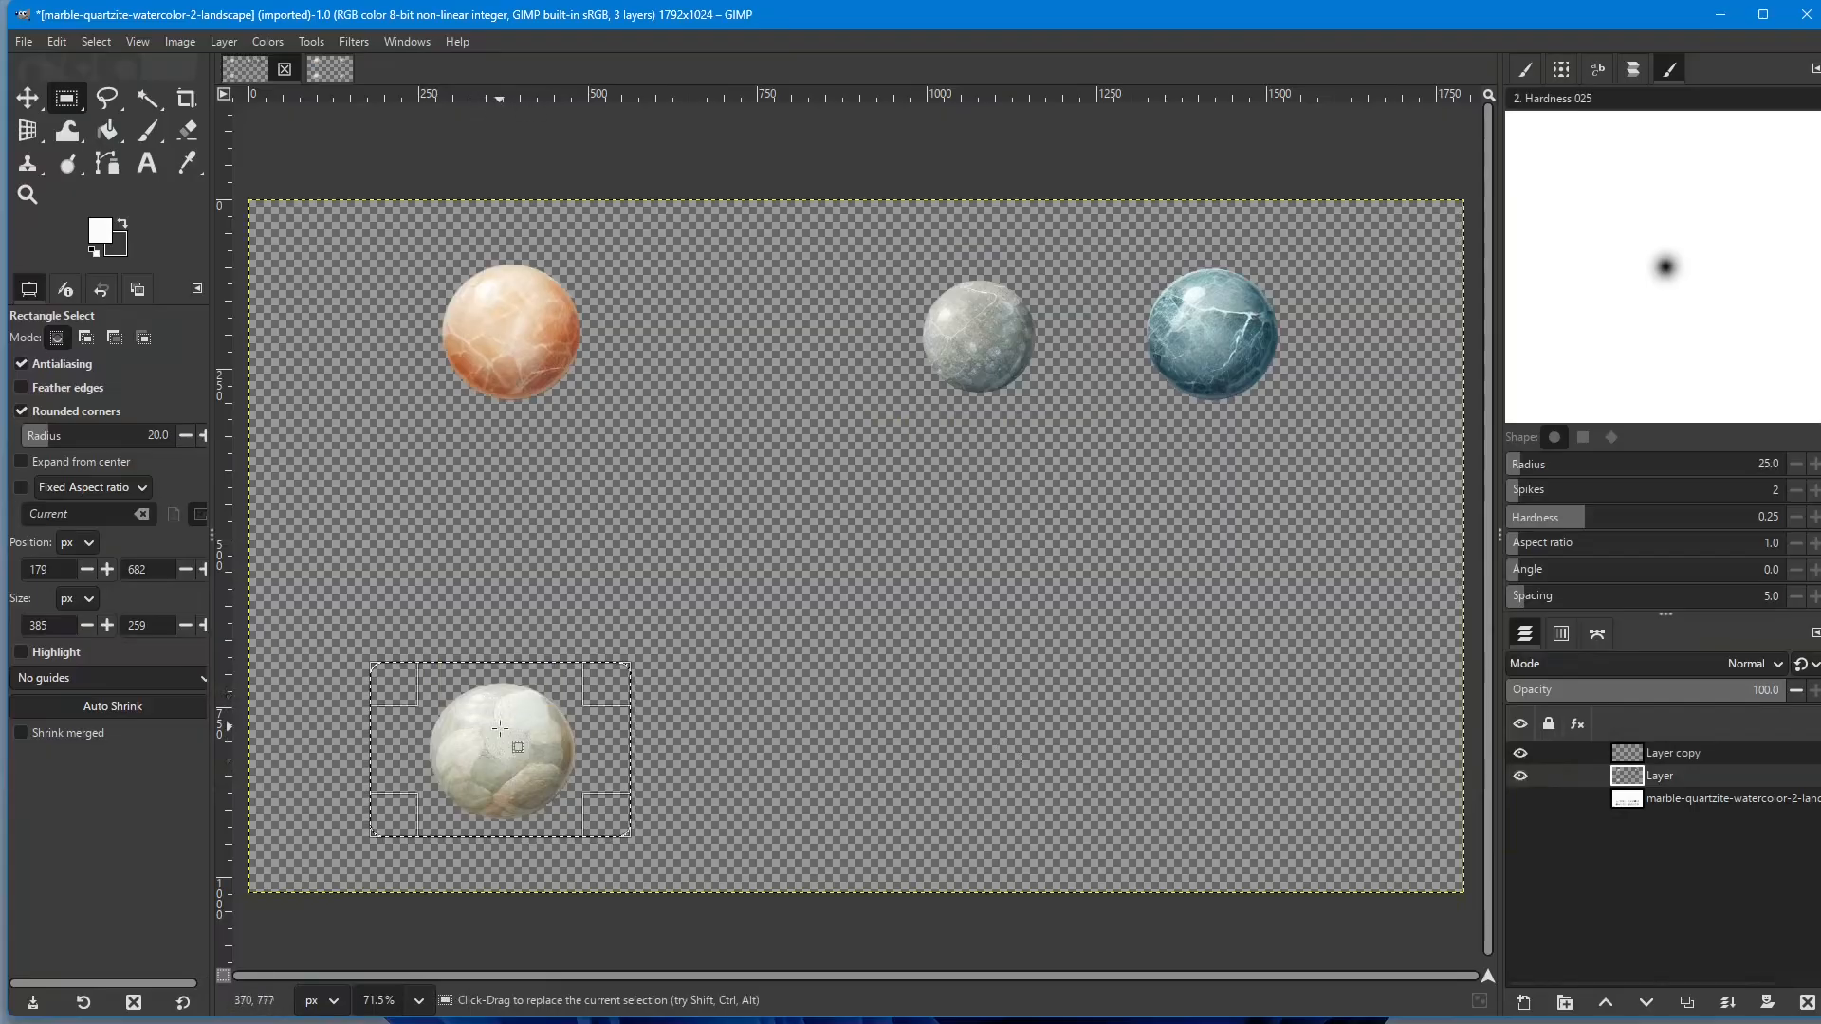
key("ctrl")
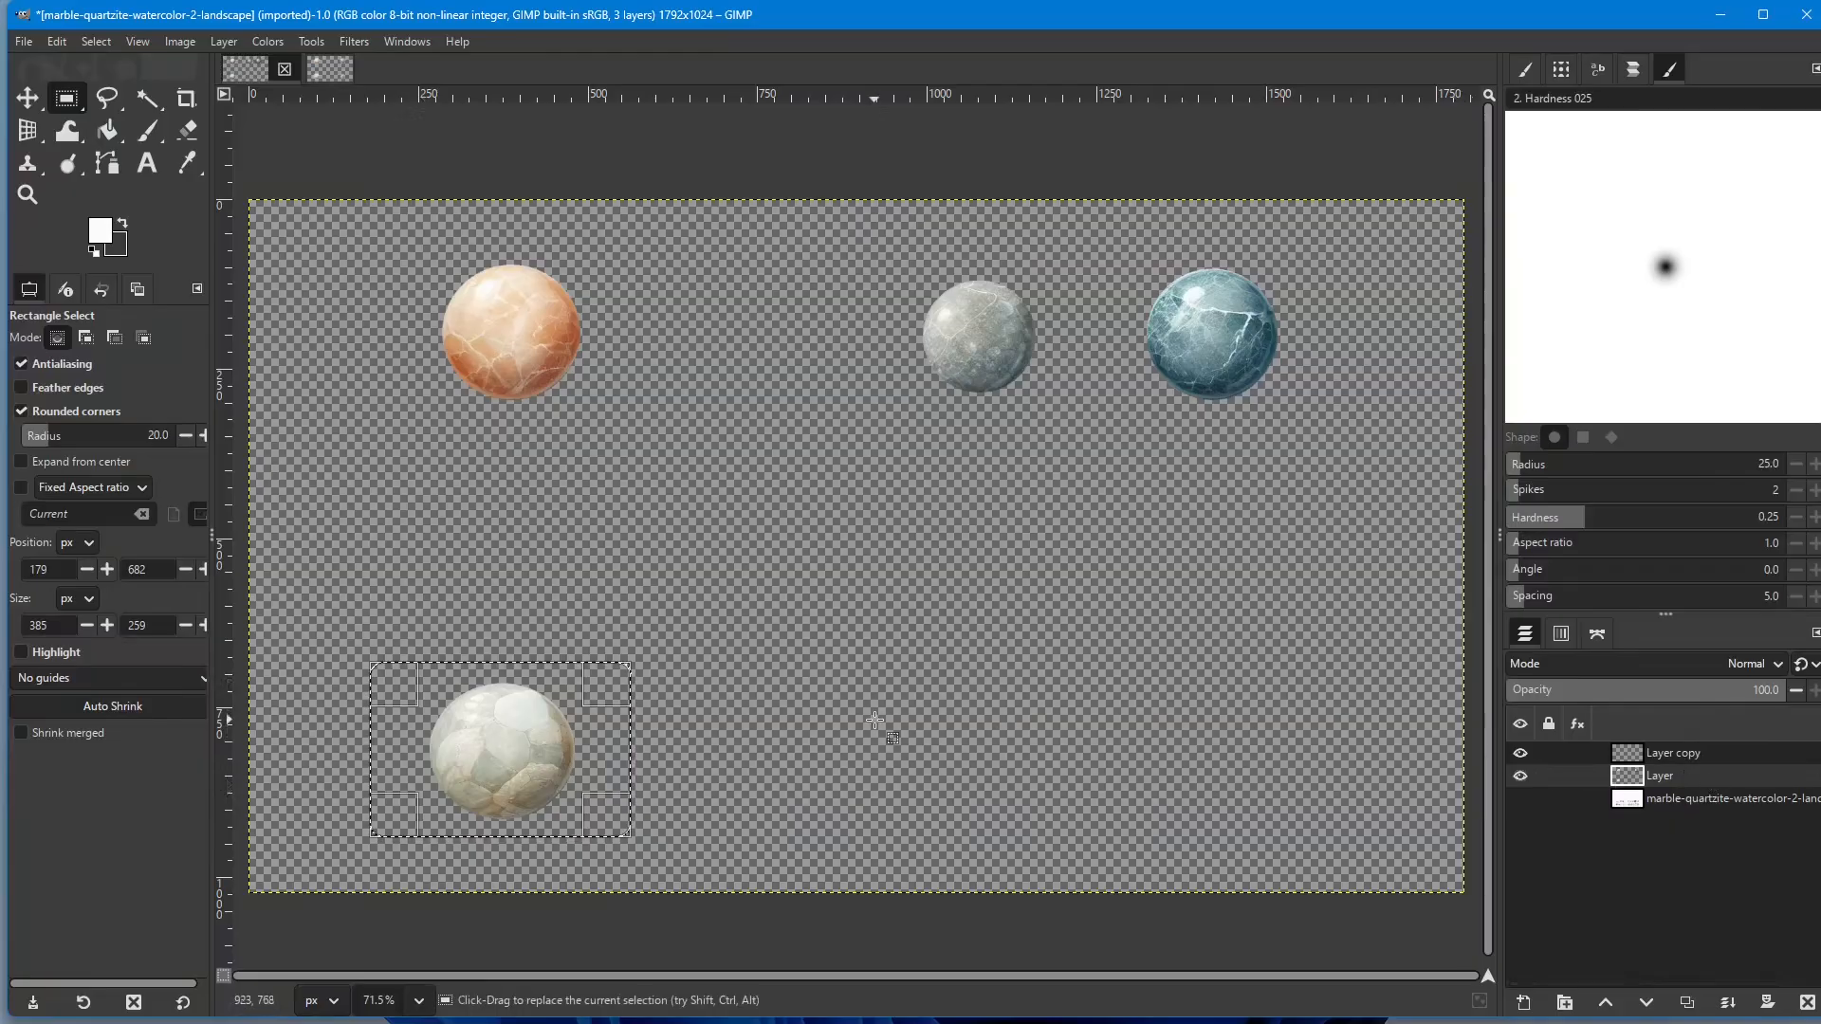
key("ctrl+x")
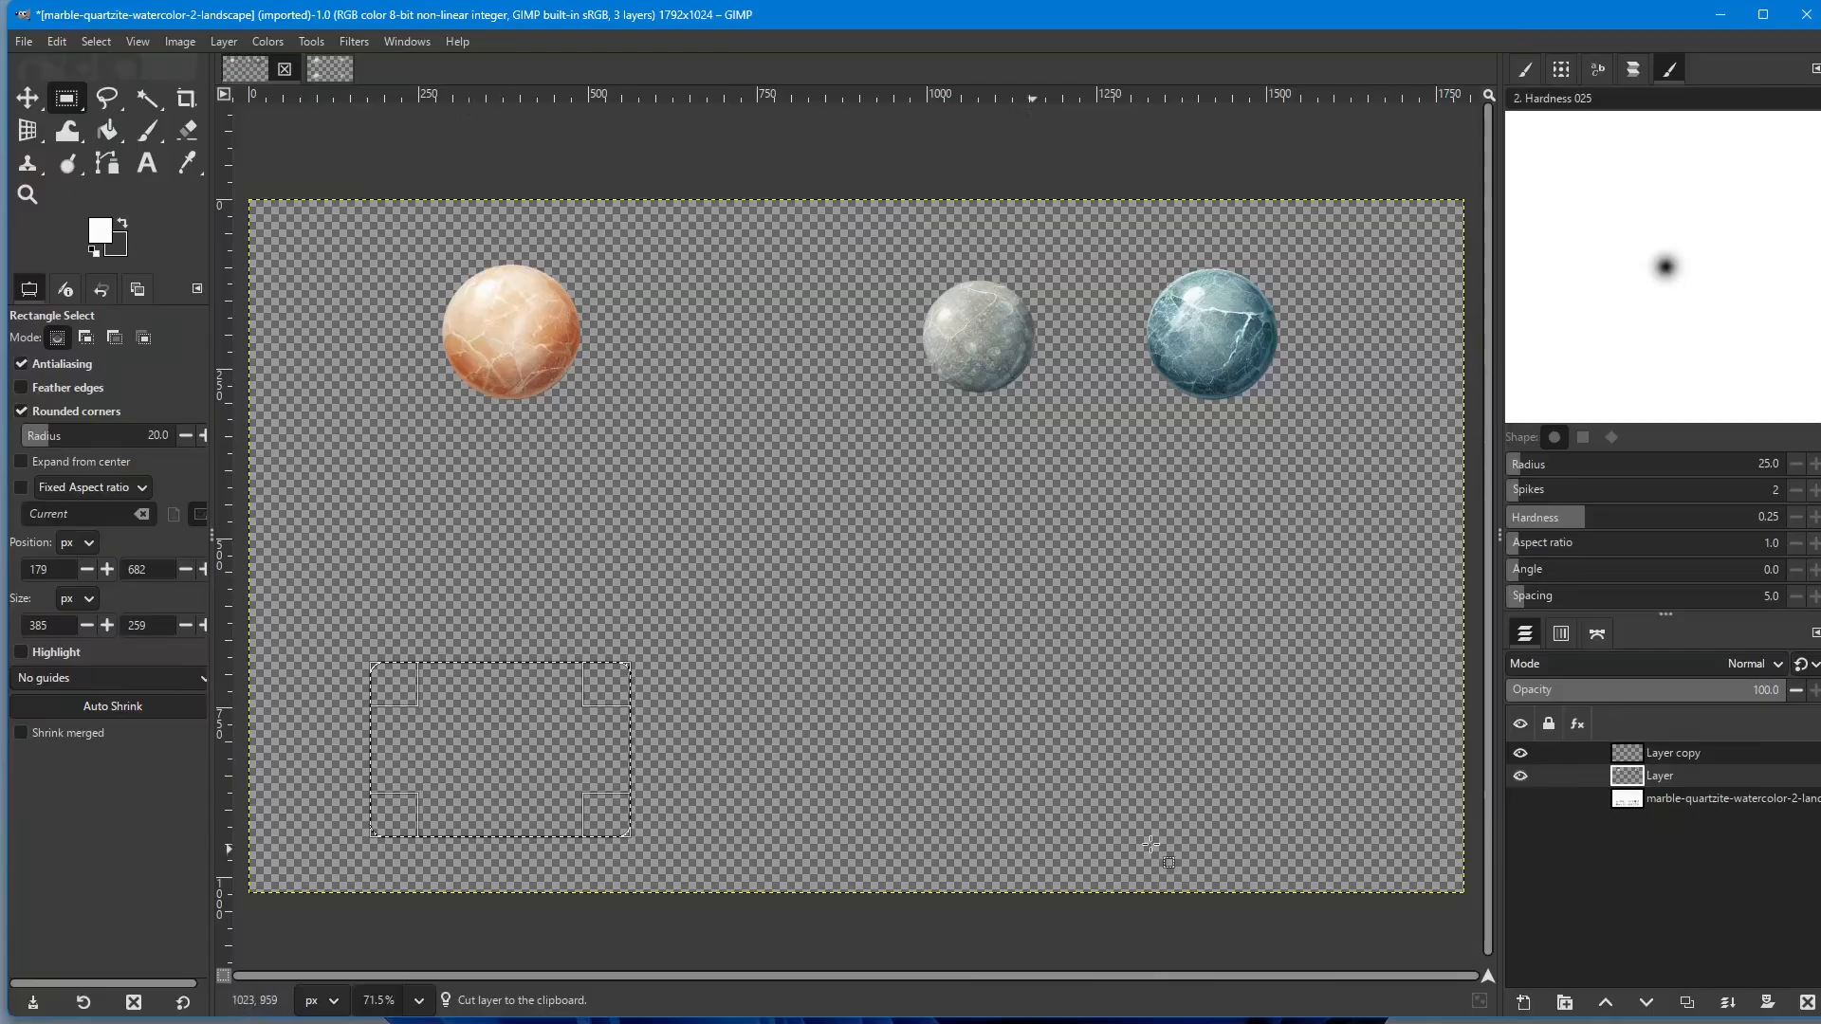
Step: Paste the cream sphere as a new layer above the grey sphere's, move it between the orange and grey spheres, and clear the selection
left_click(1654, 753)
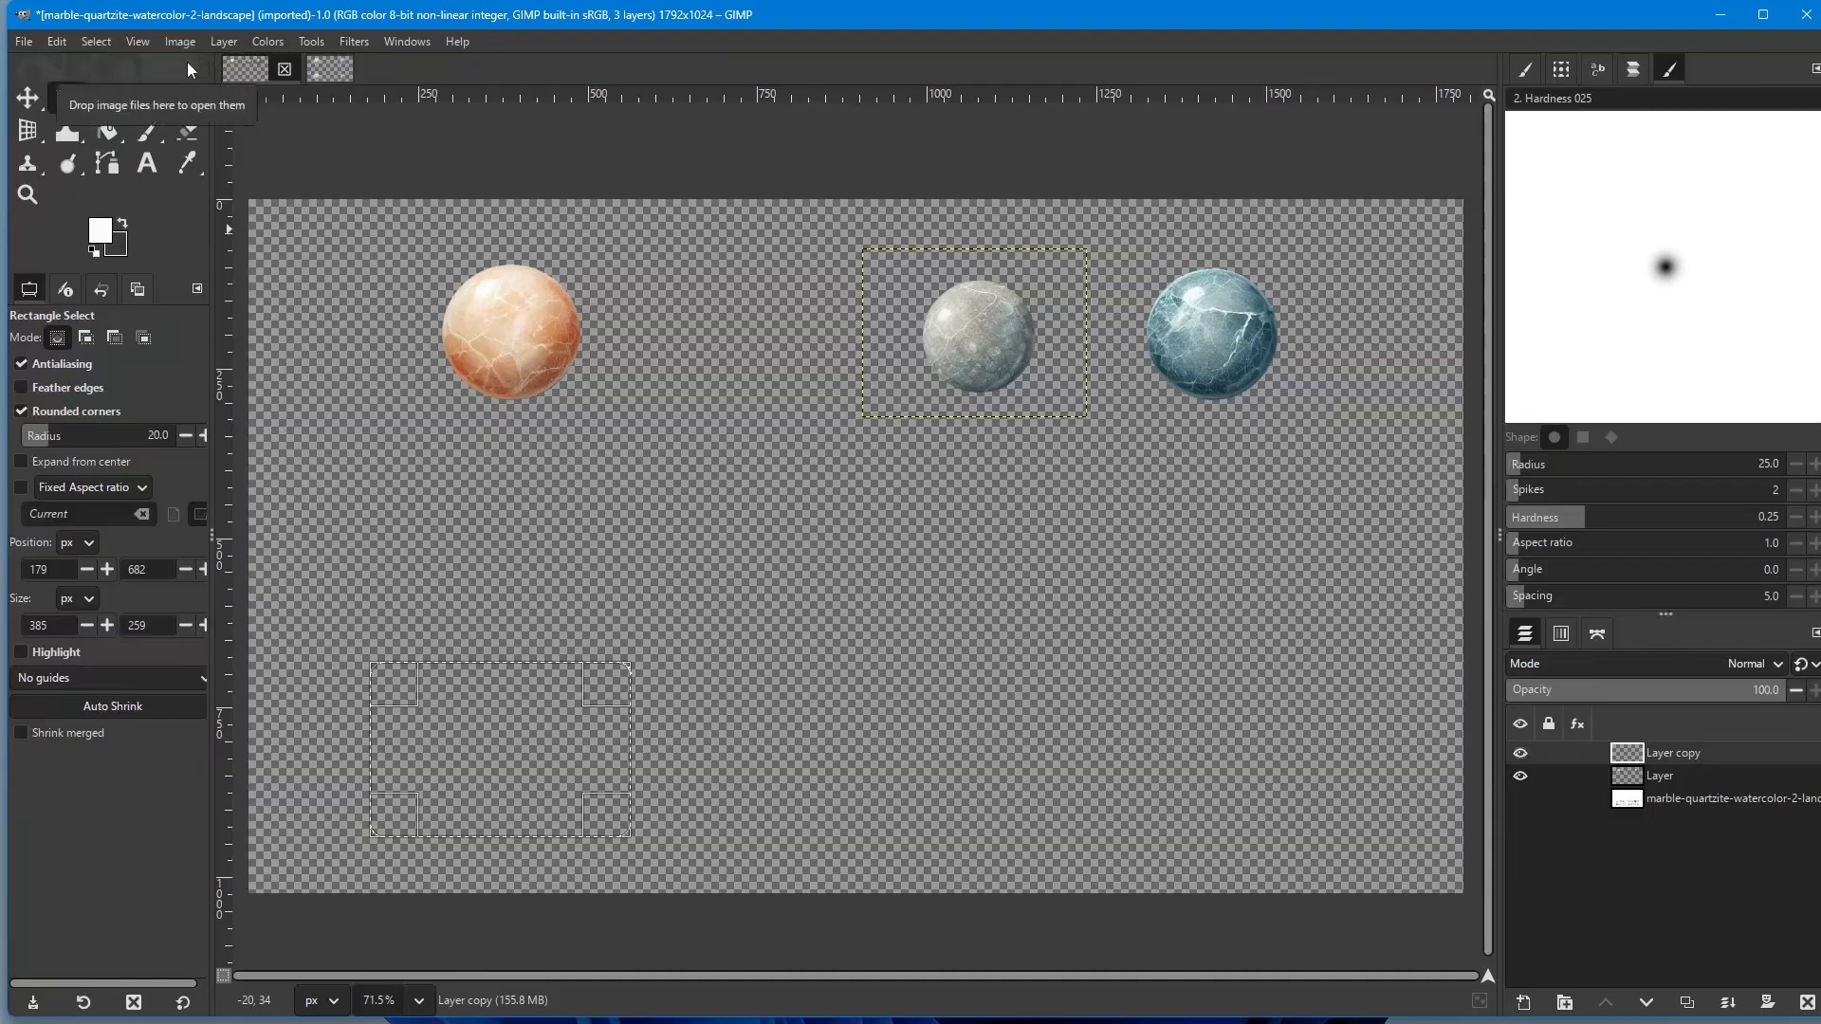
left_click(55, 40)
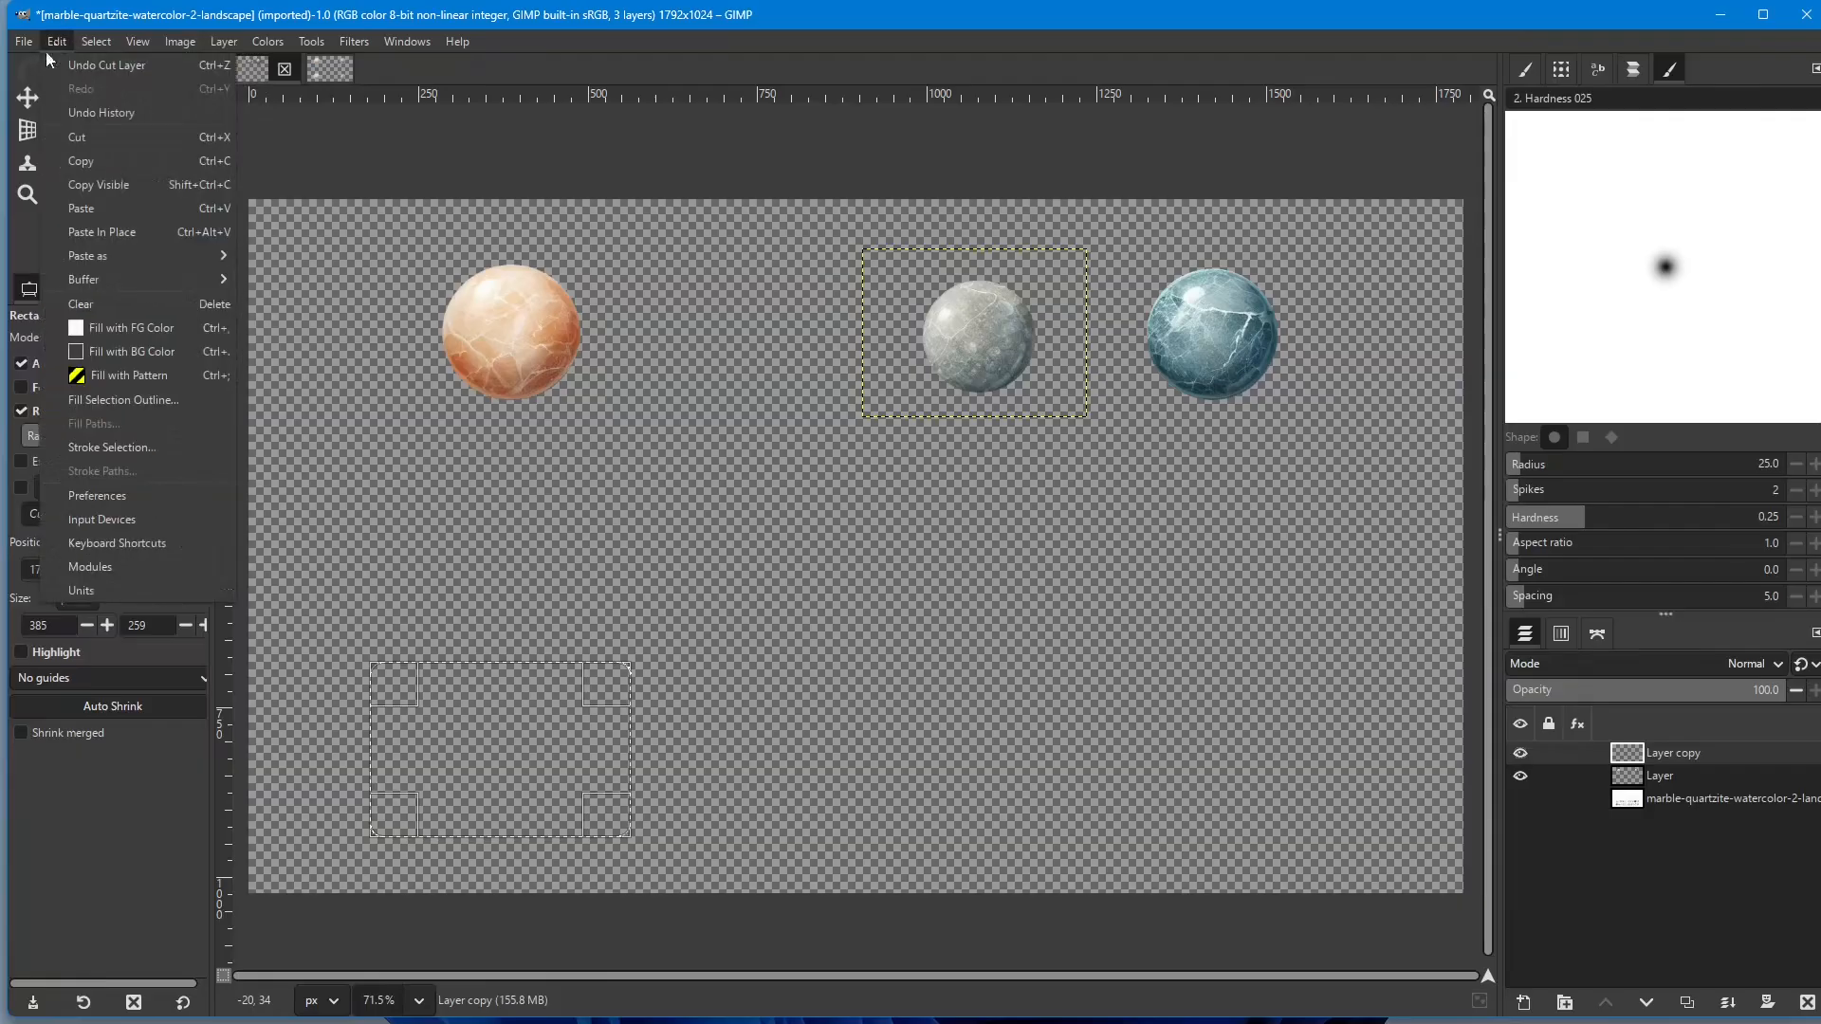
left_click(88, 210)
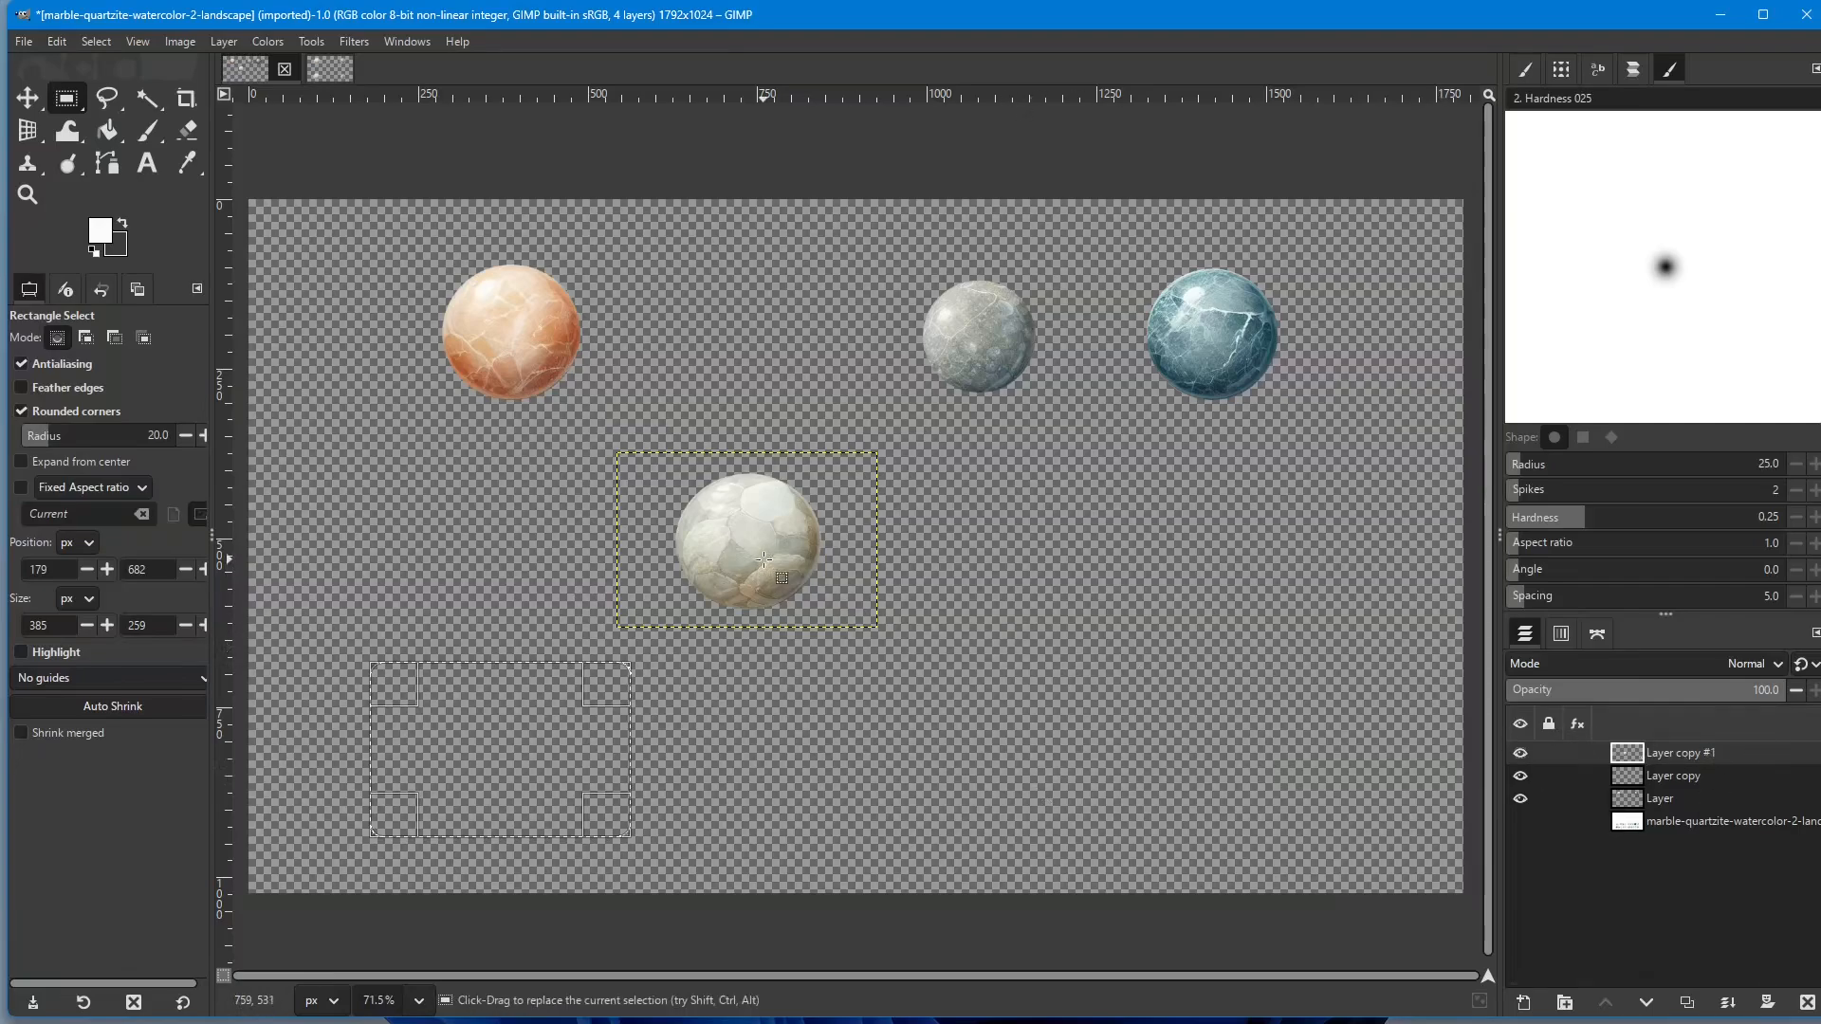
key("m")
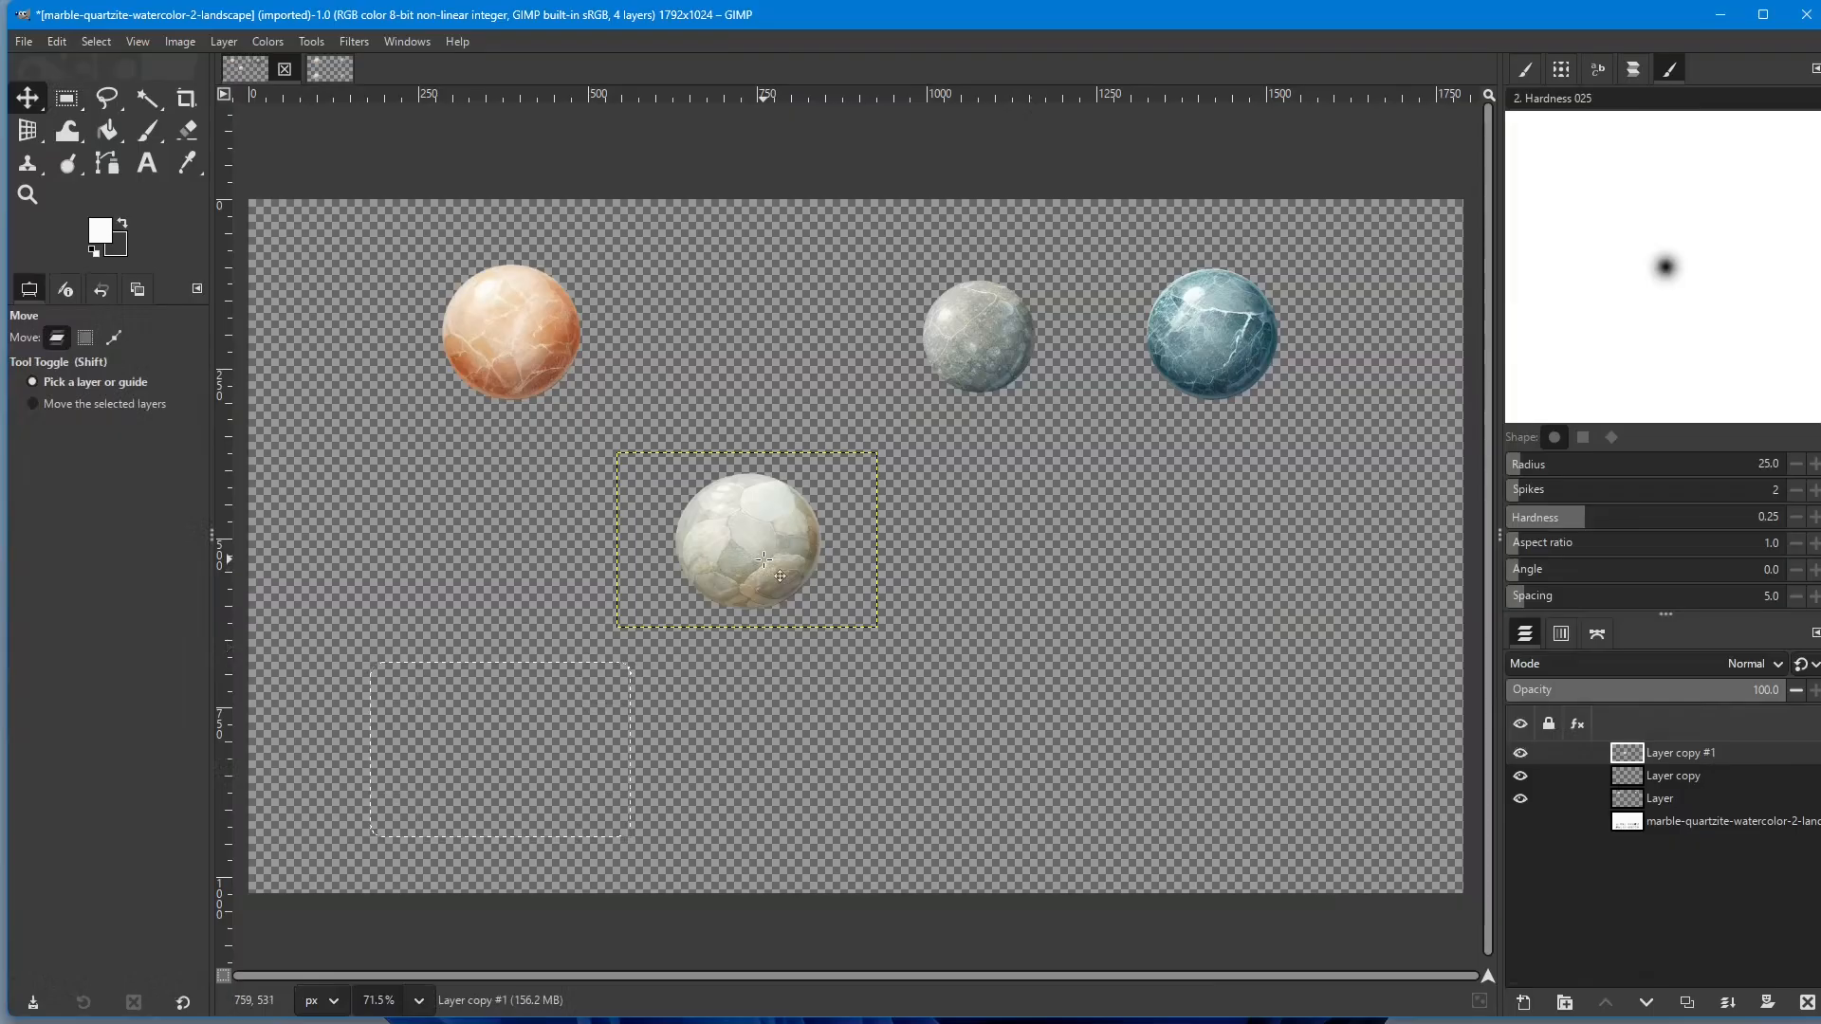
left_click_drag(763, 559, 760, 352)
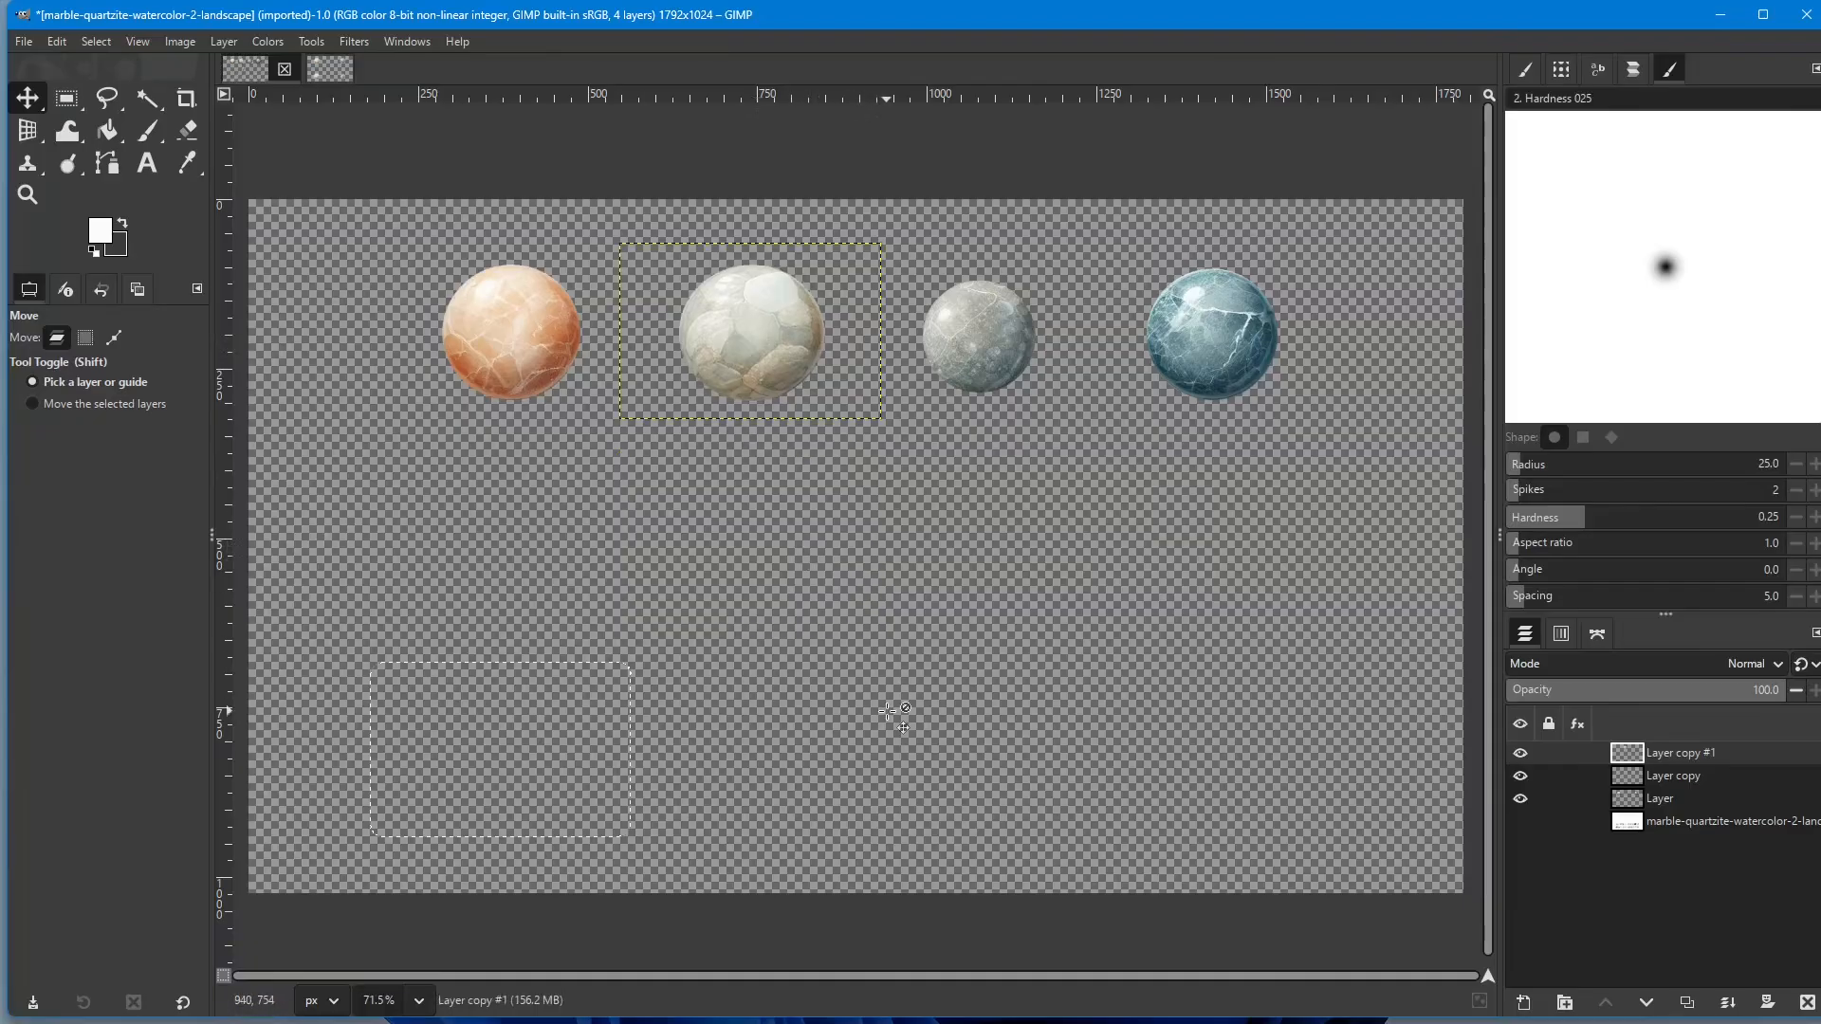
key("shift")
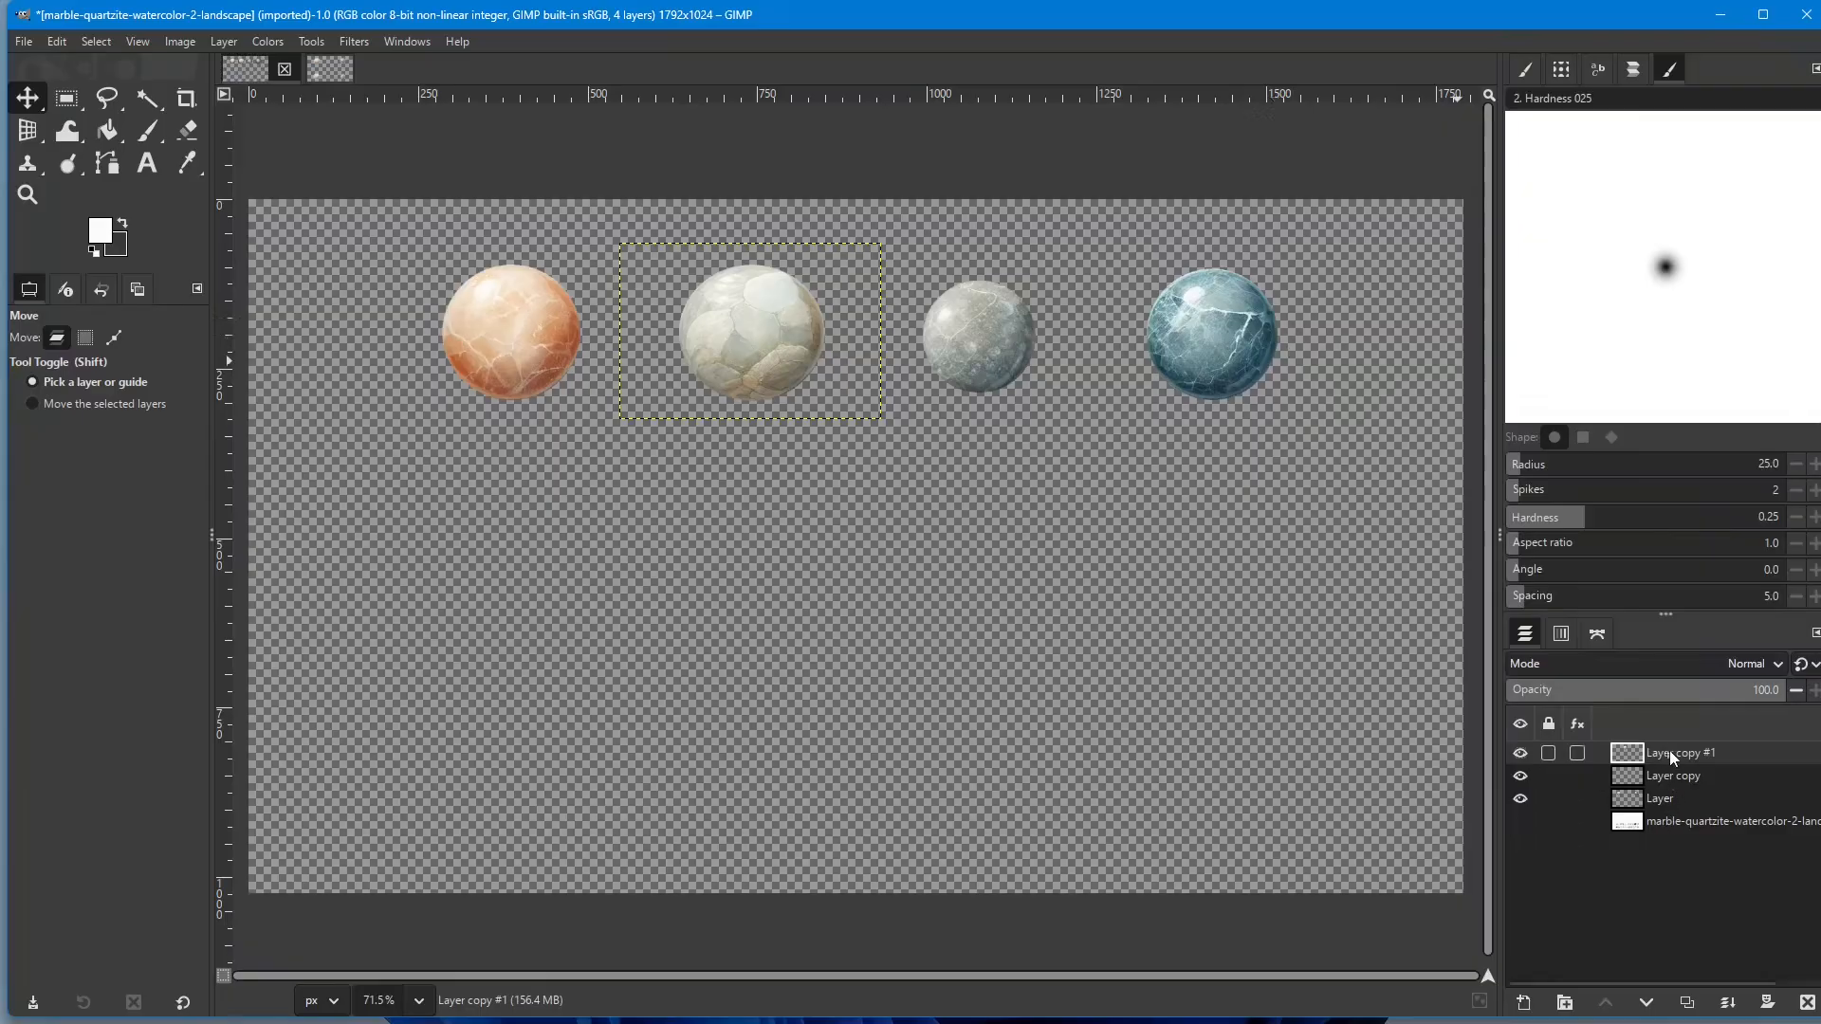
Step: Merge both pasted sphere layers down into the original spheres layer and show the stones background beneath it
left_click(1729, 1003)
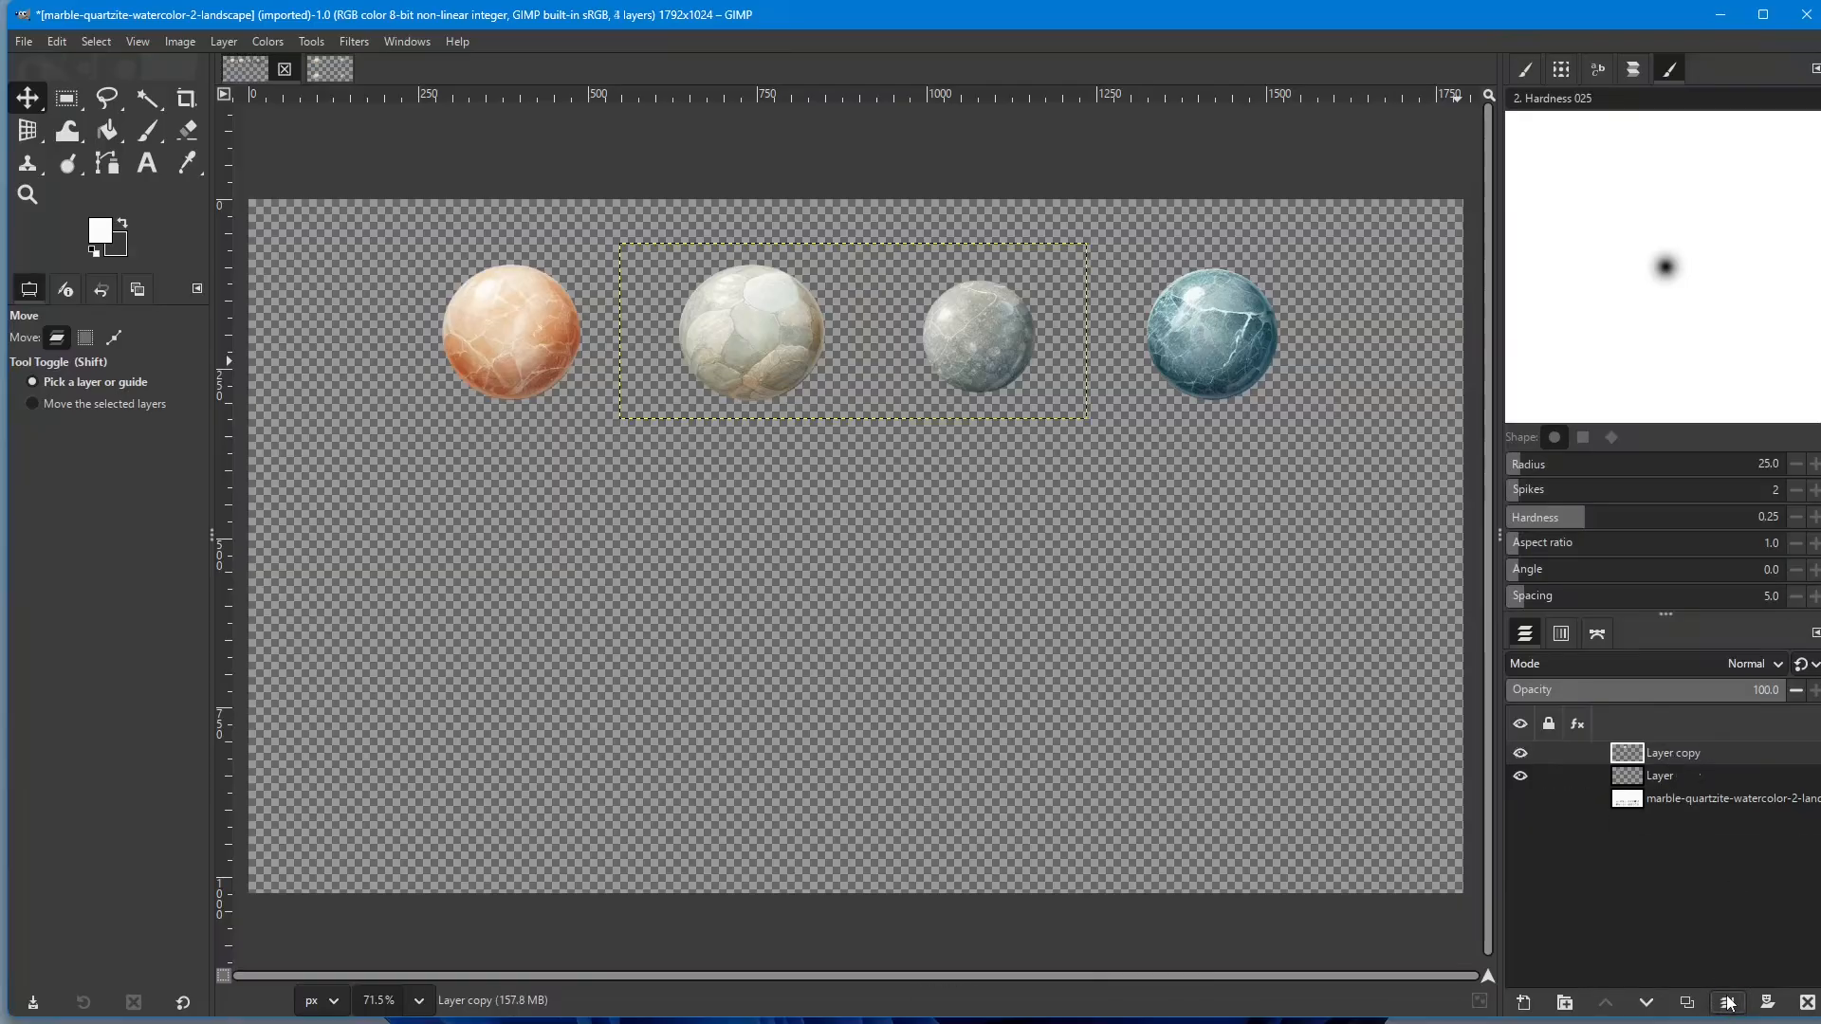
left_click(1728, 1003)
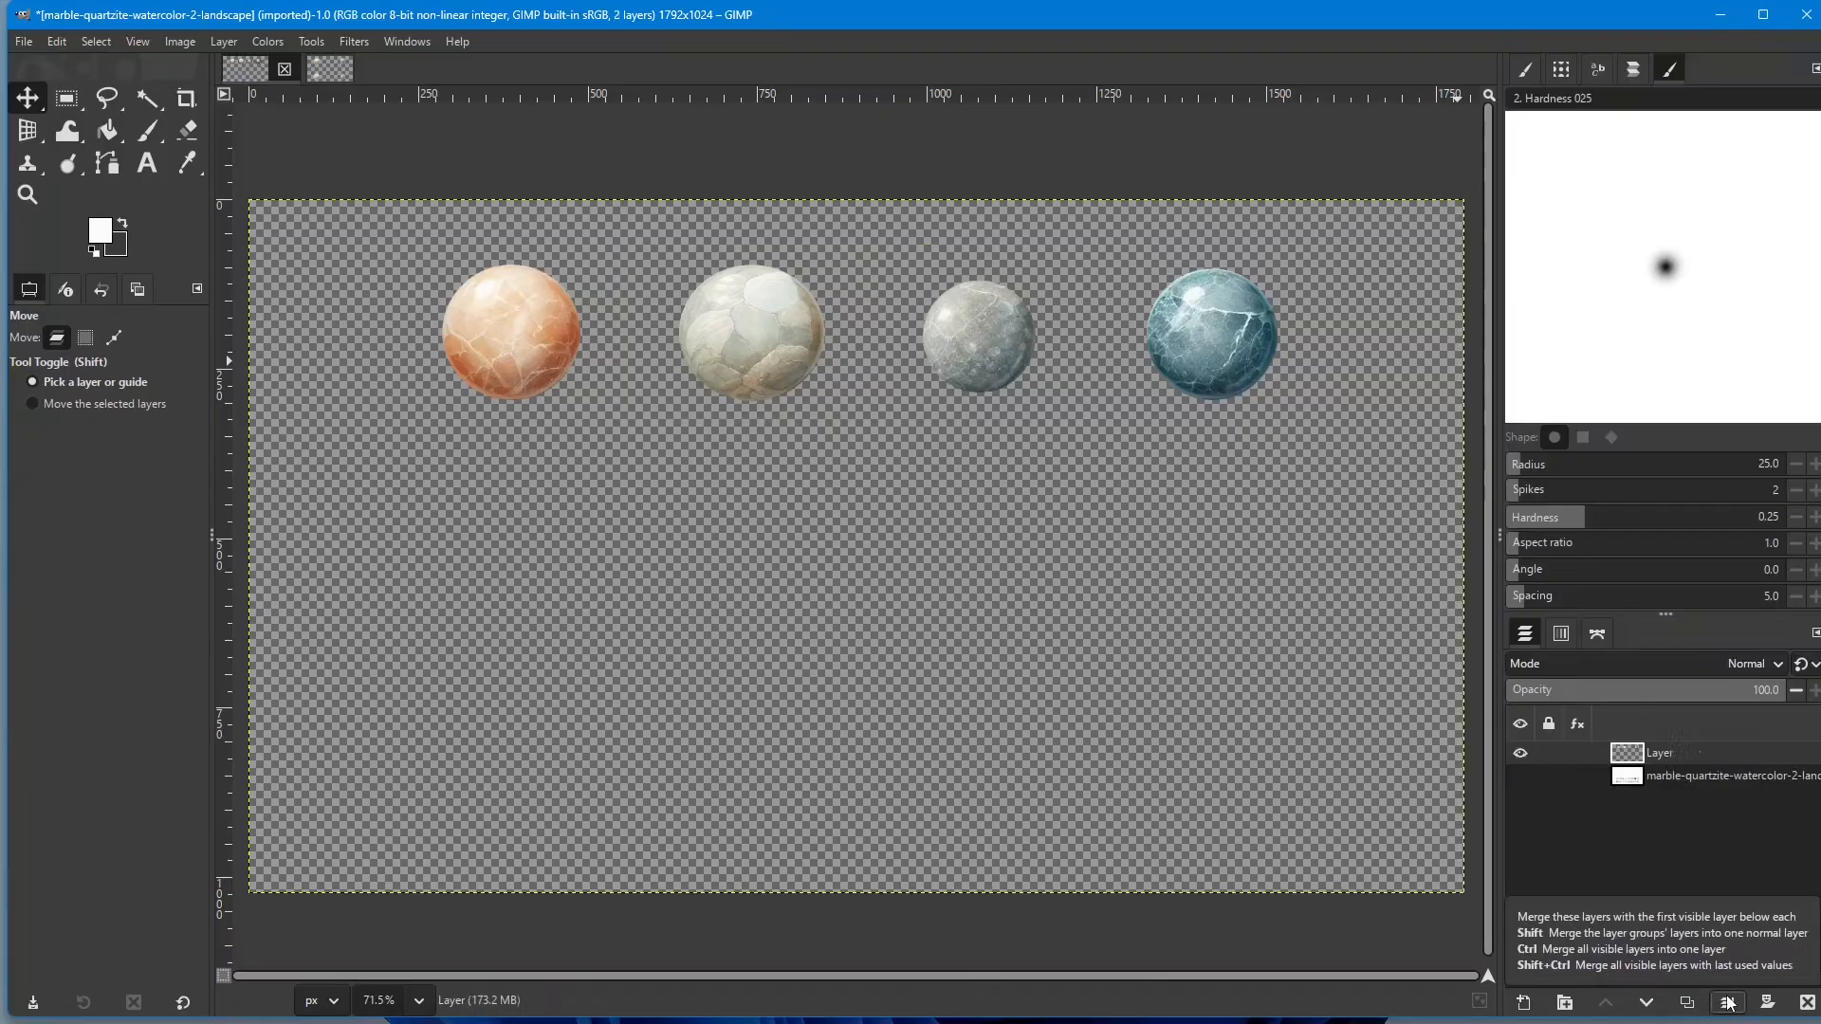
left_click(1521, 777)
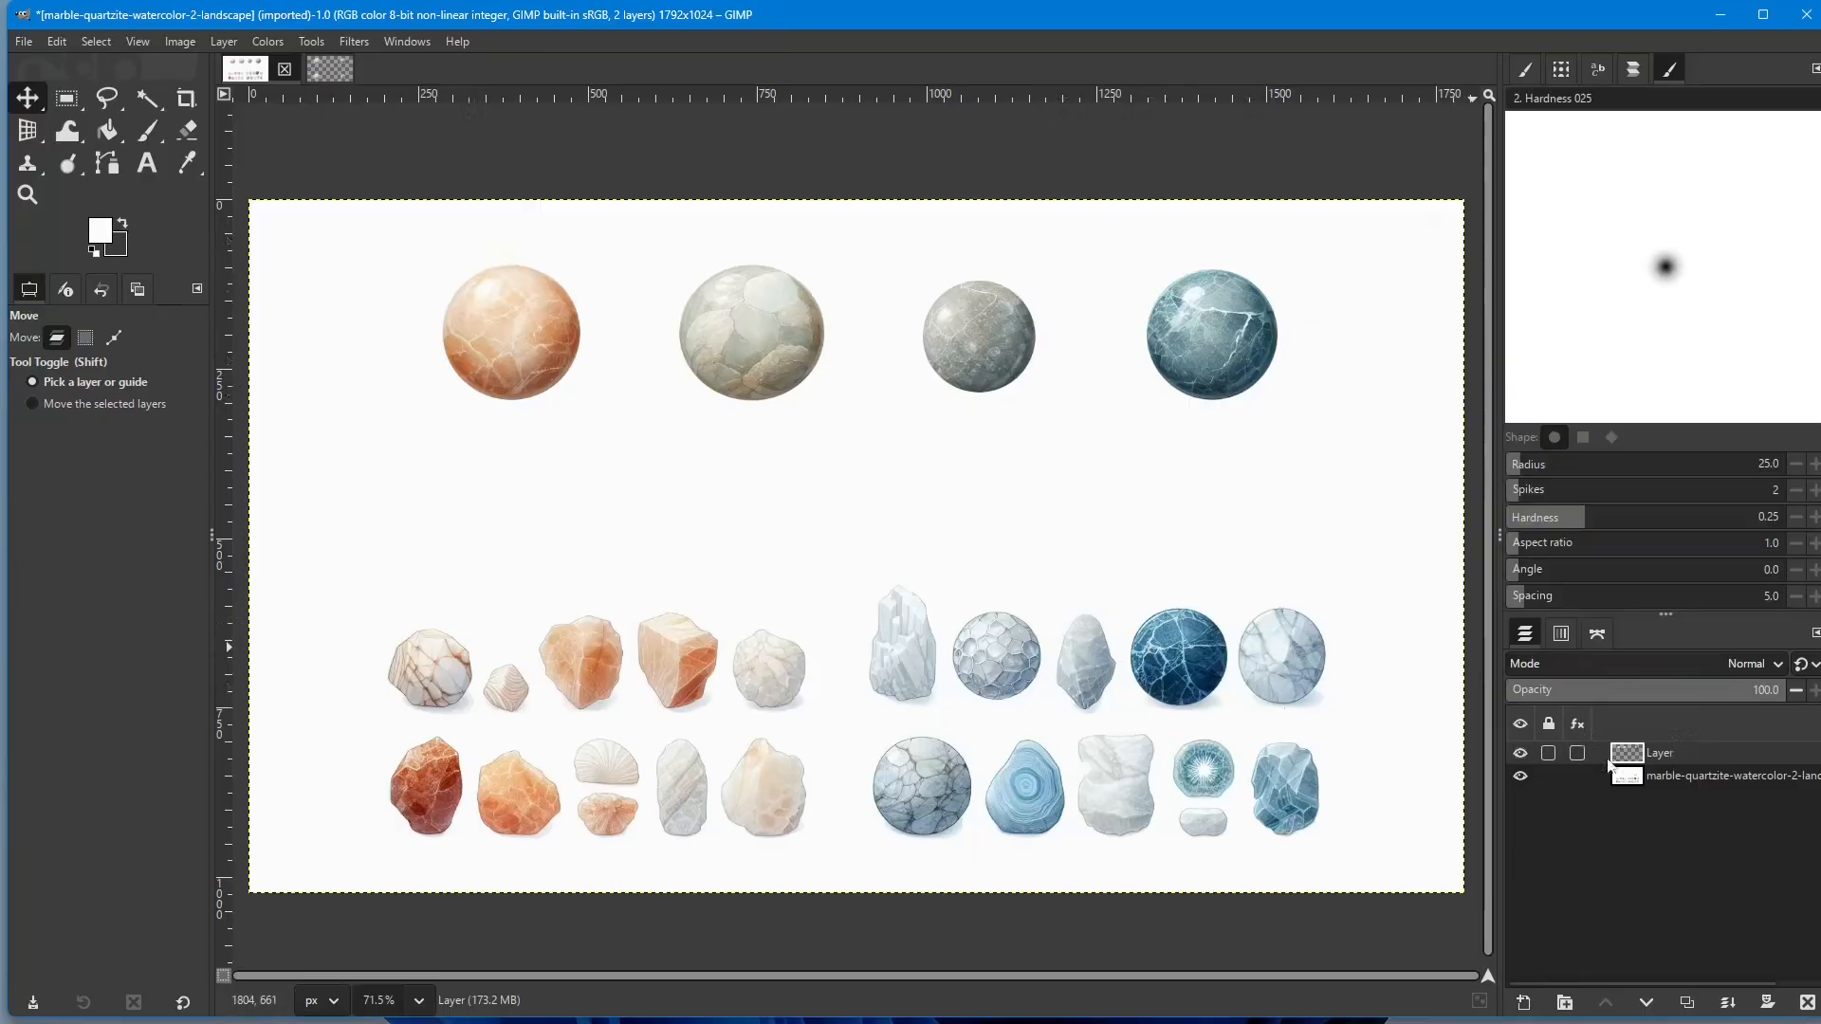
Step: Move the spheres layer down closer to the rows of stones and merge it into the stones background layer
left_click(1519, 754)
left_click(1519, 754)
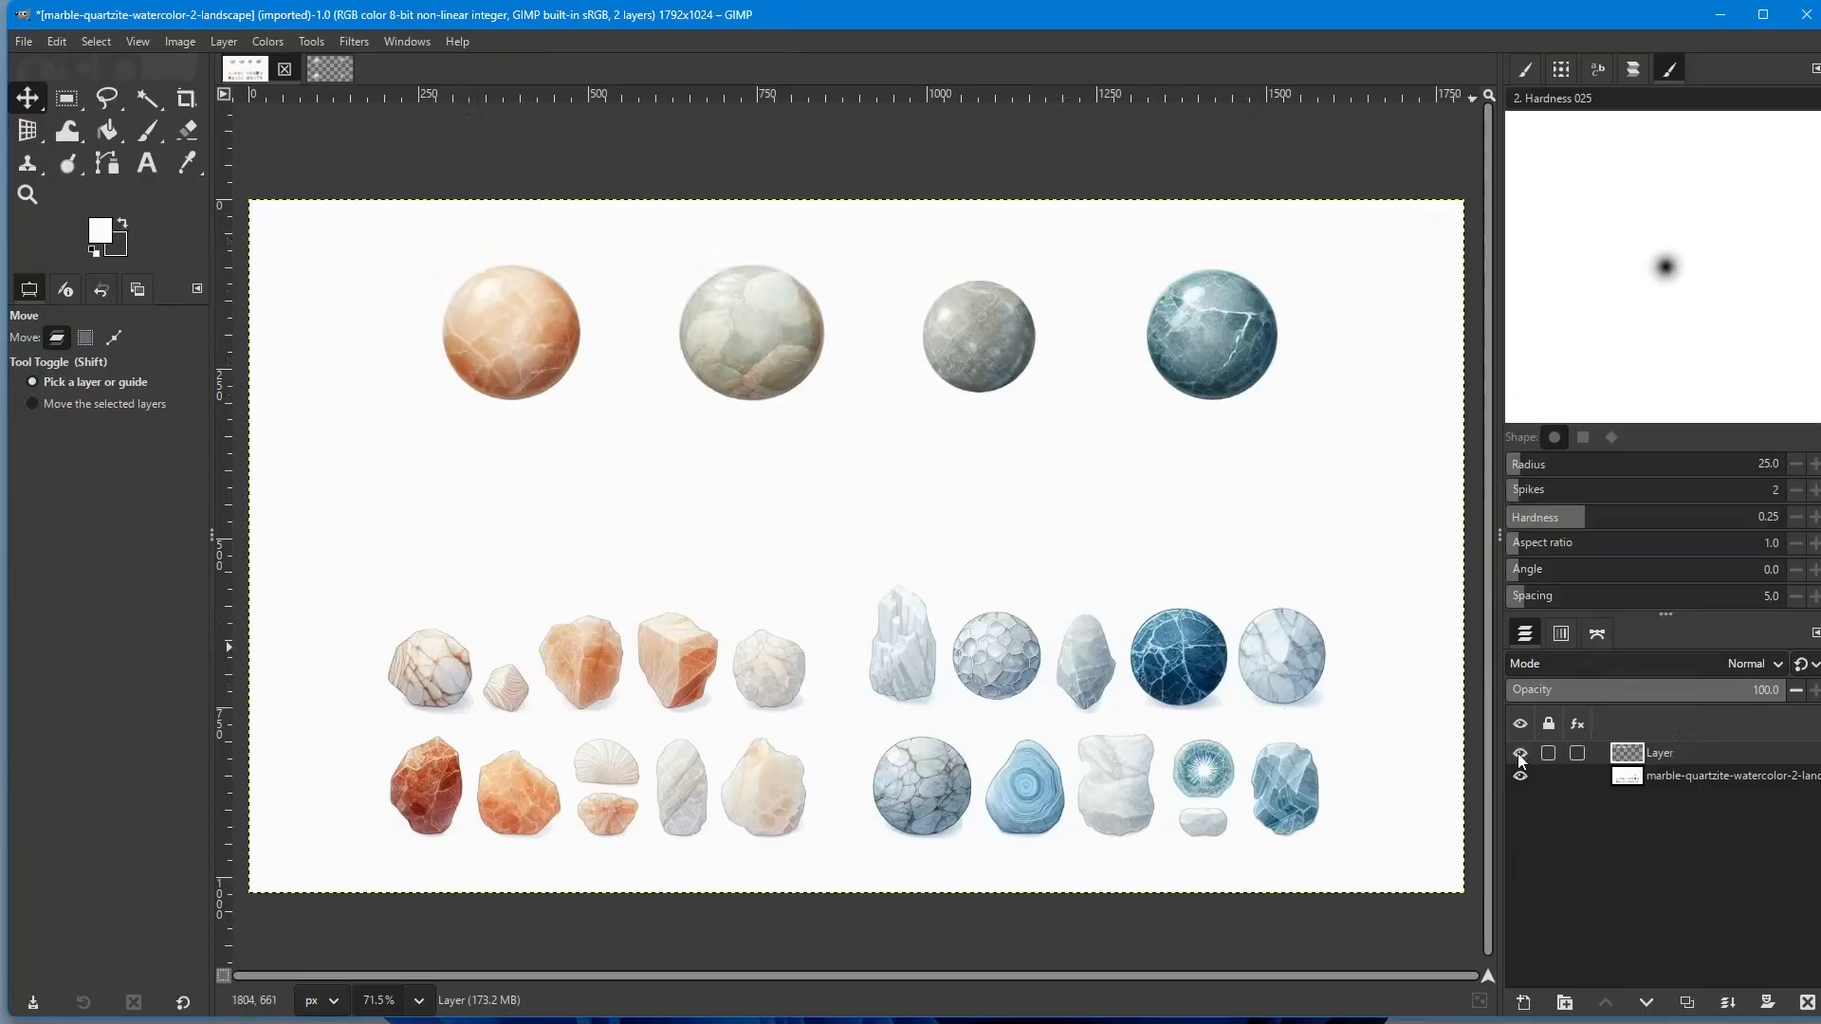
left_click(1519, 755)
left_click(1519, 754)
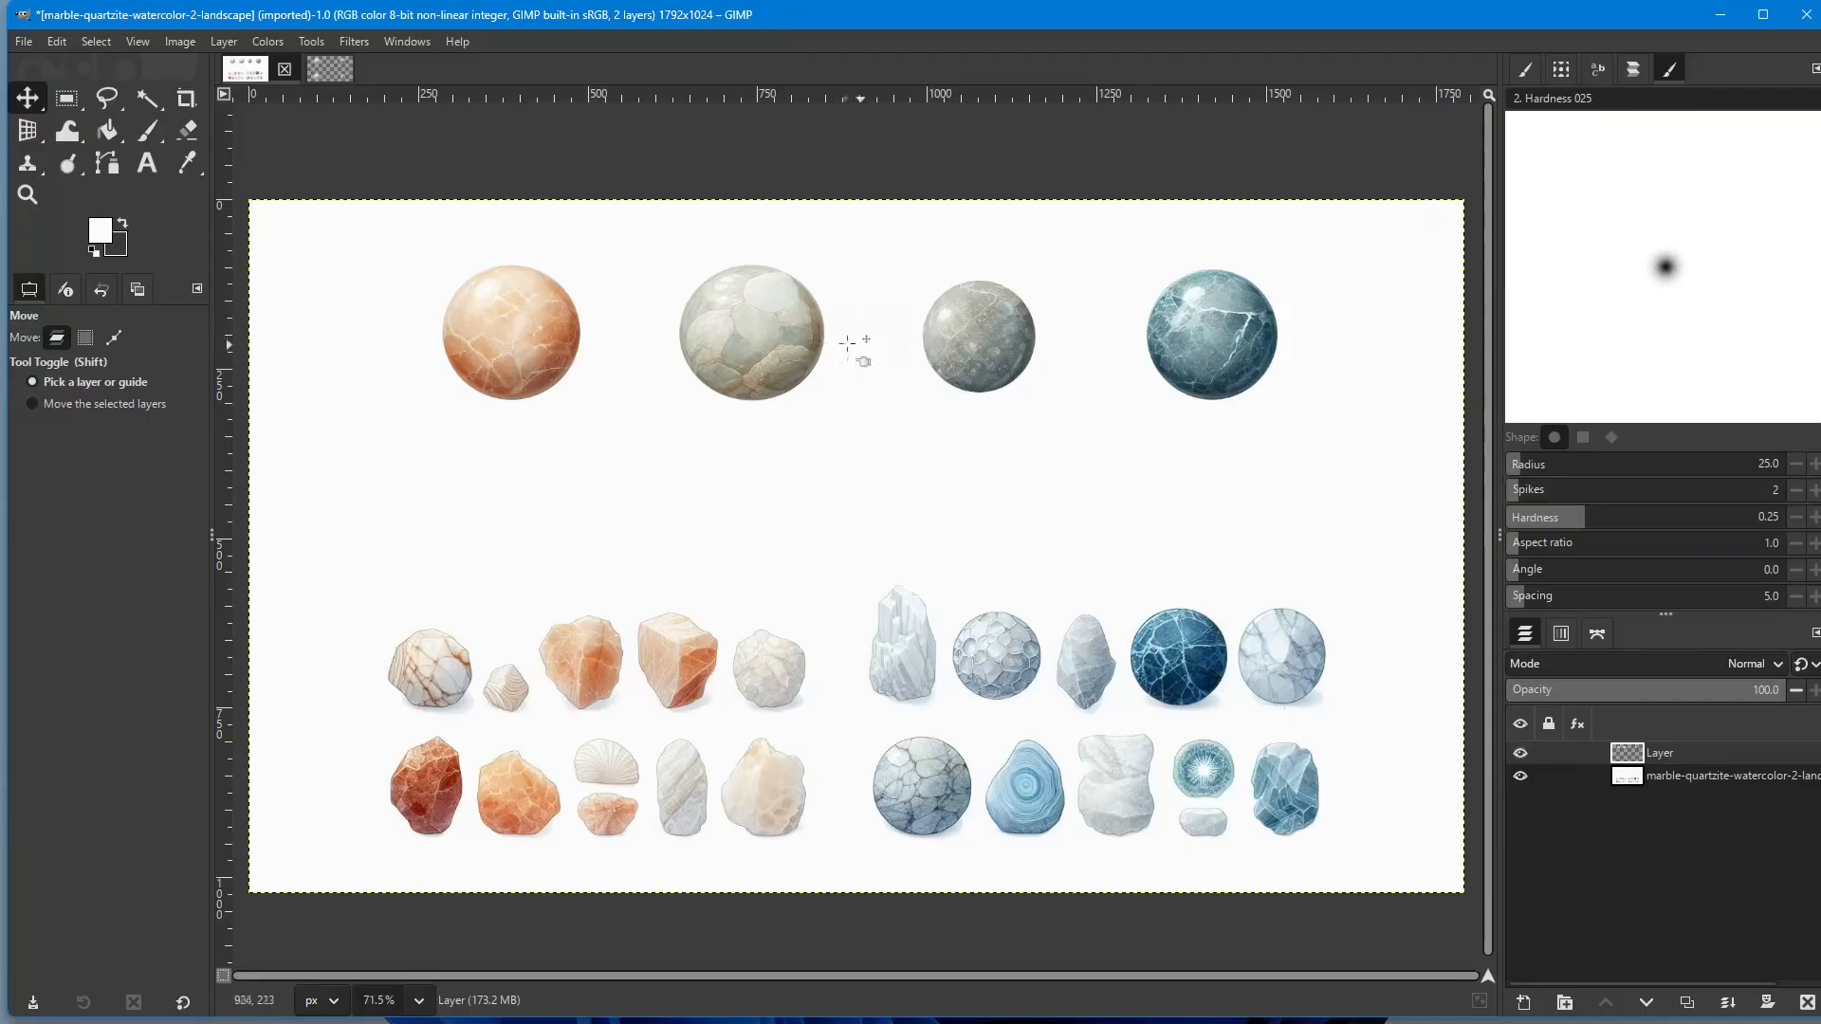
left_click_drag(808, 348, 796, 439)
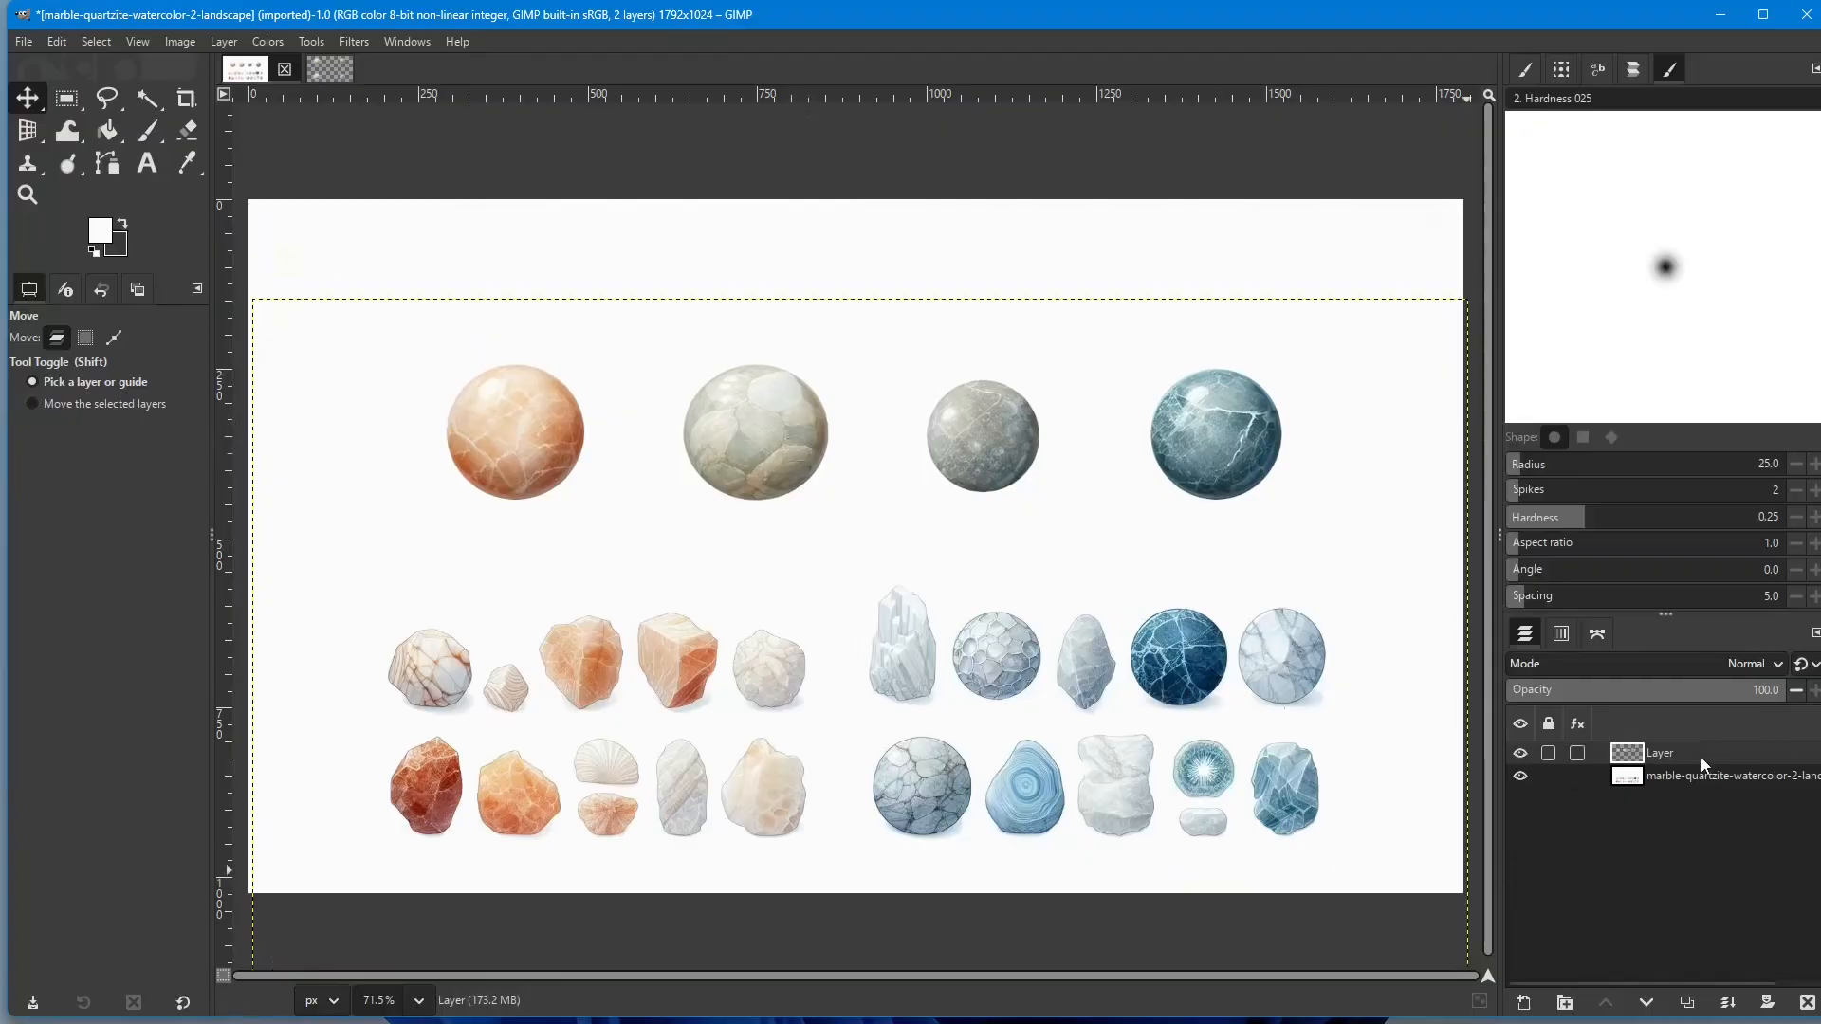
left_click(1725, 1006)
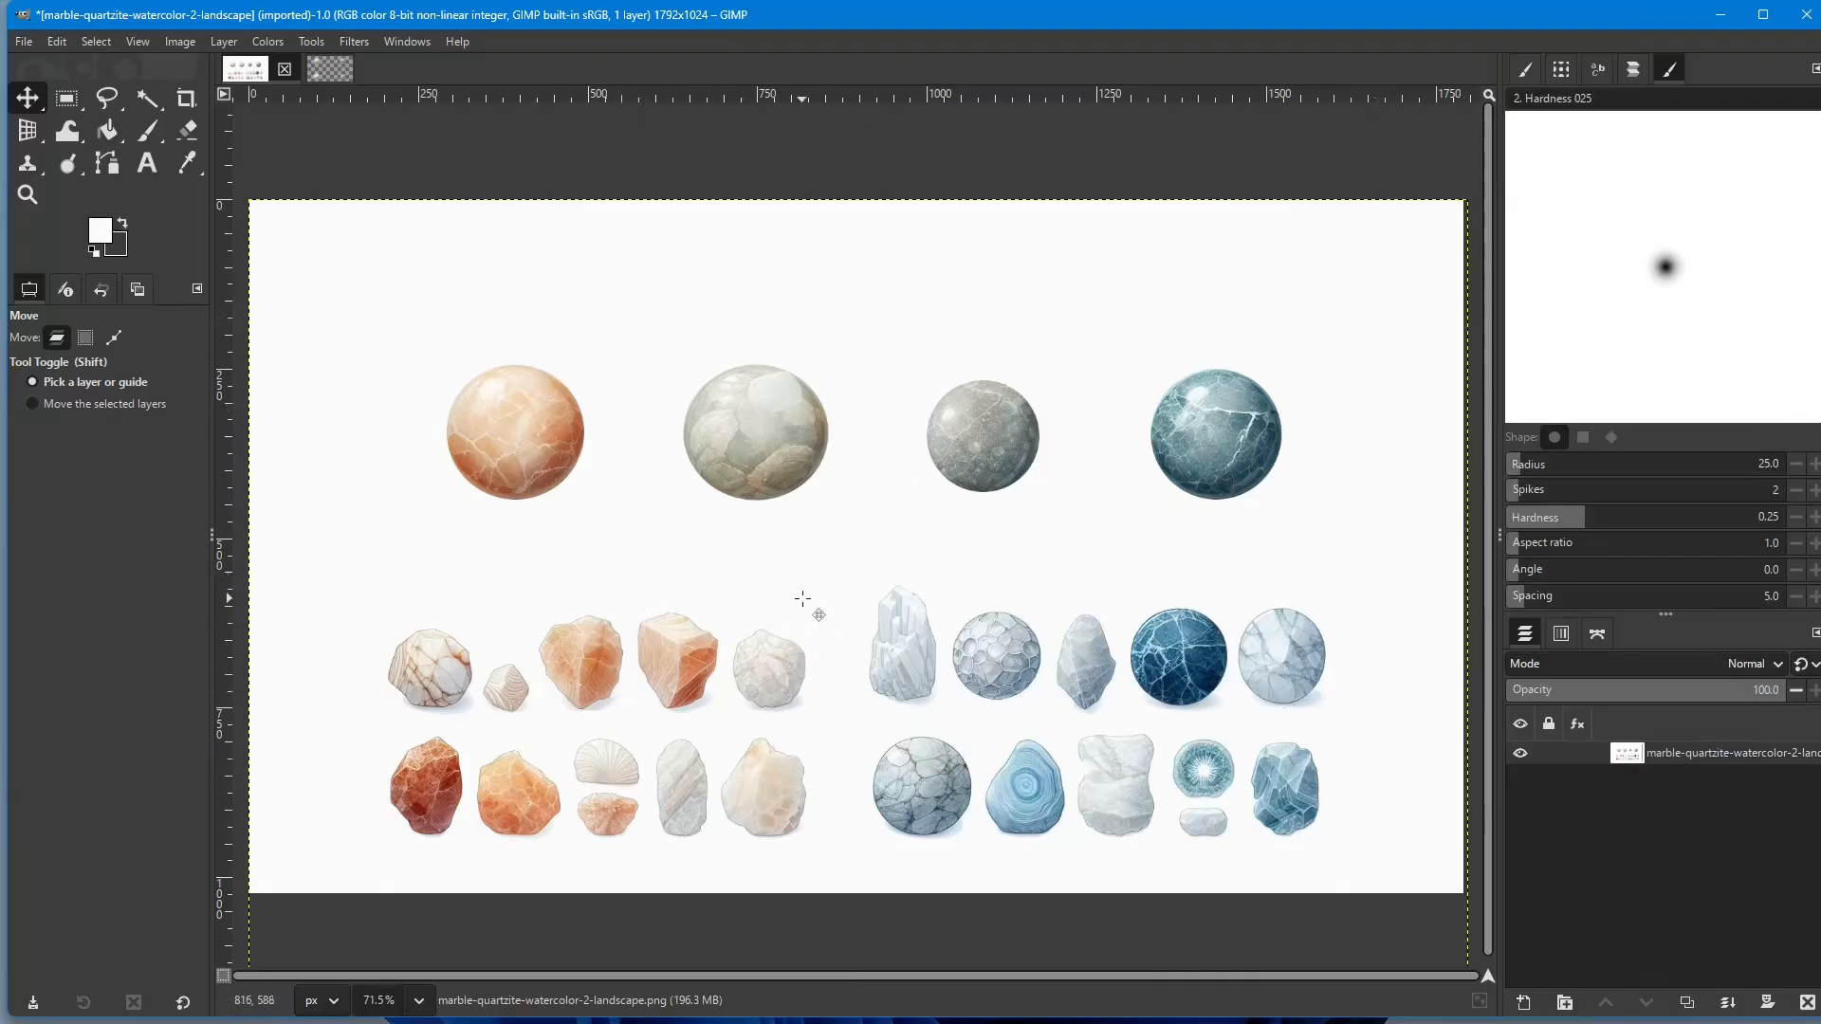
Step: Shift the merged layer up about 66 pixels to centre the spheres and stones vertically on the canvas
scroll(811, 600, "down", 1)
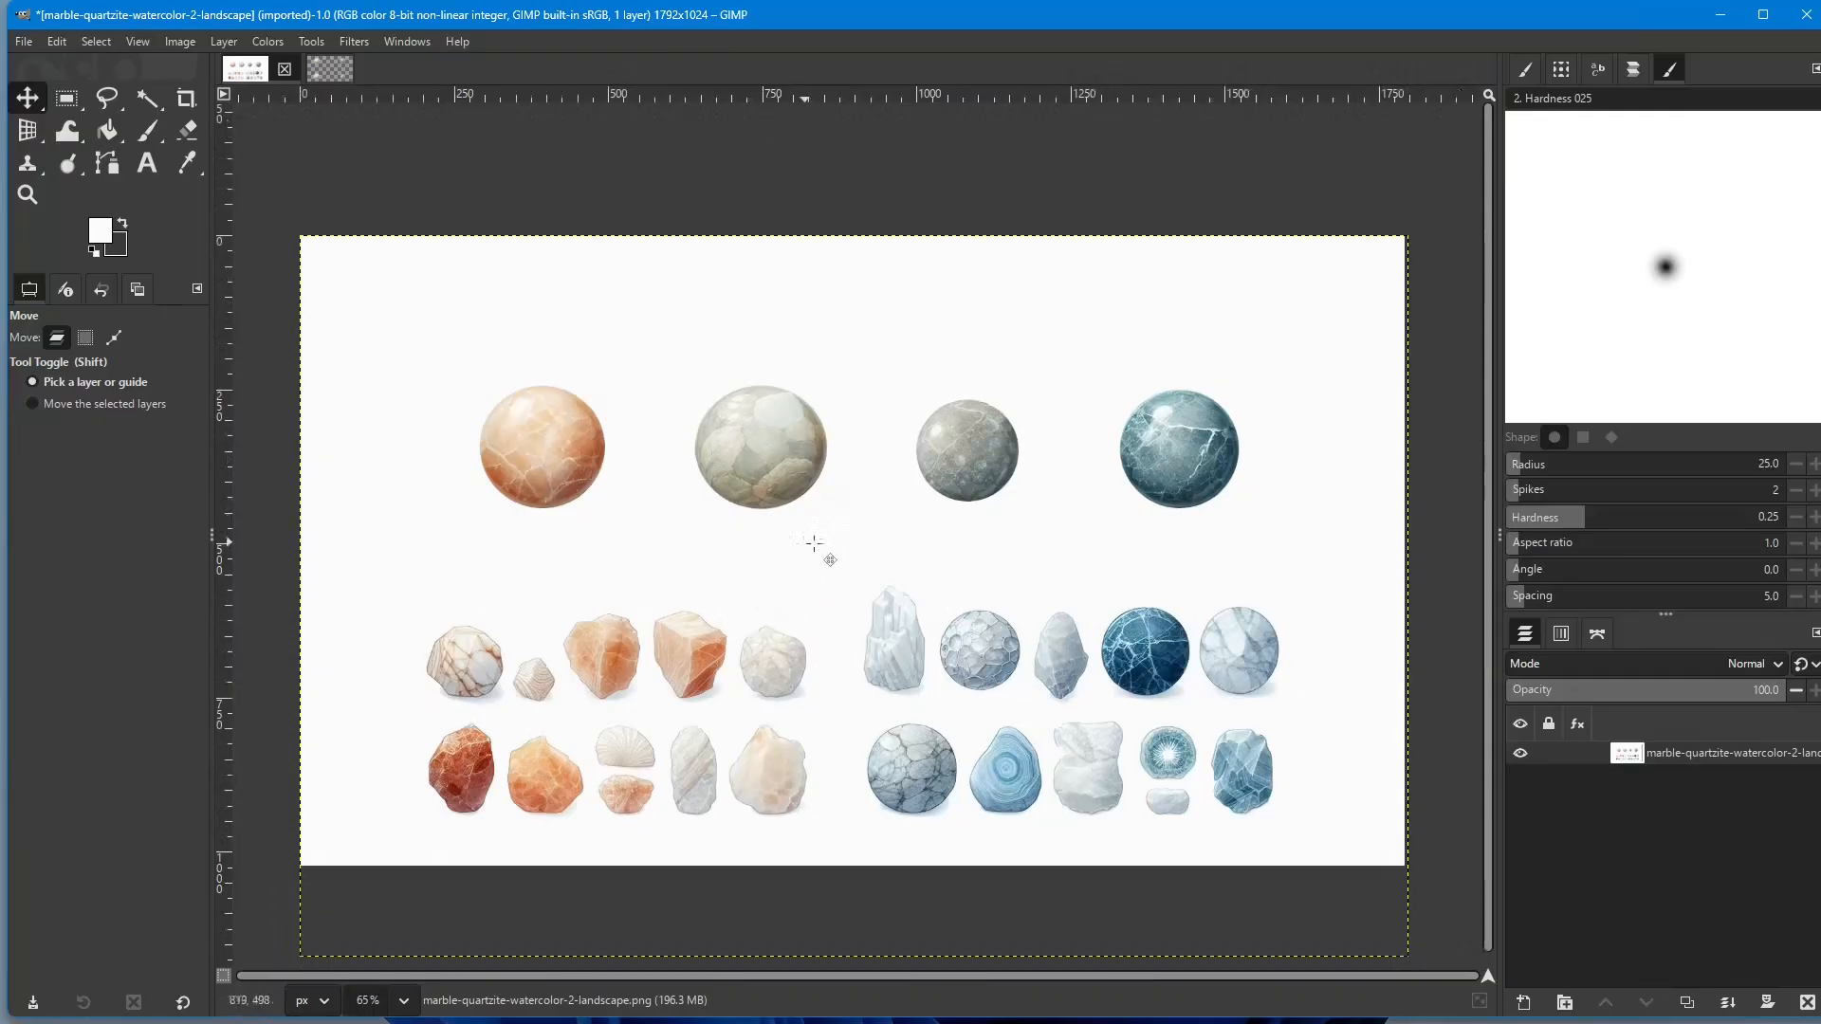
left_click_drag(899, 615, 898, 574)
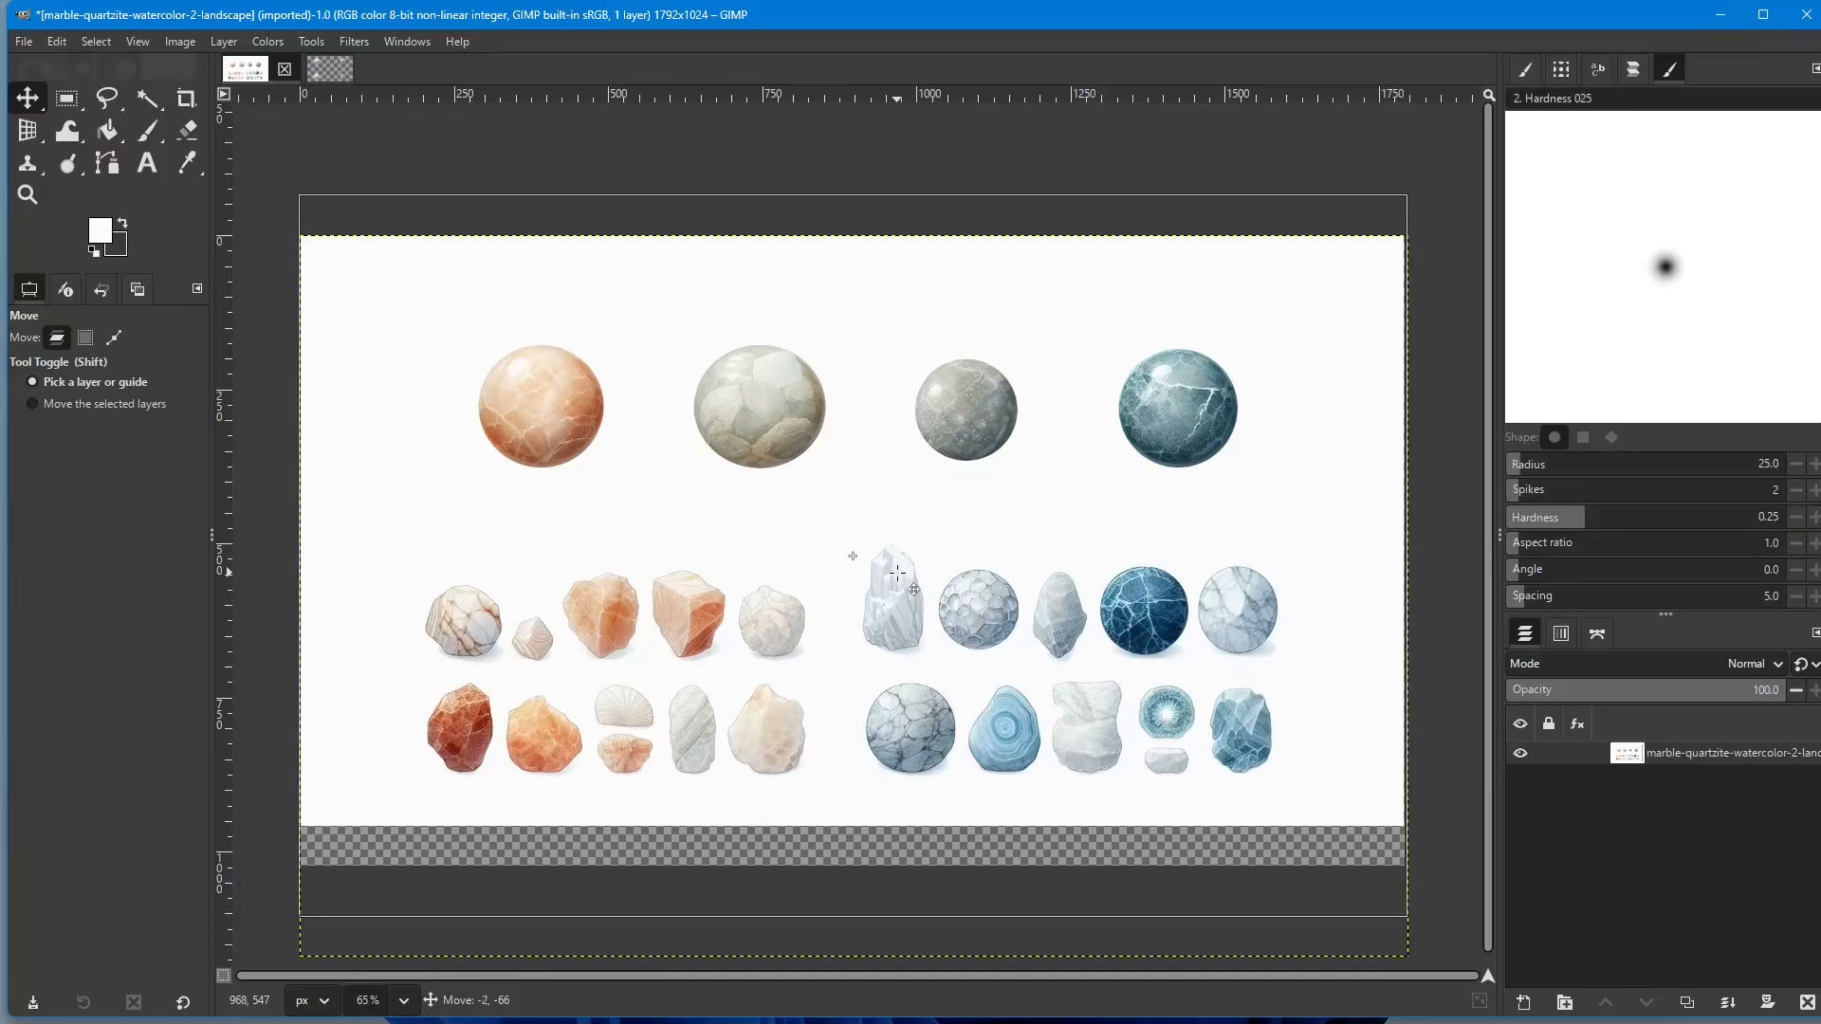
left_click_drag(897, 573, 896, 573)
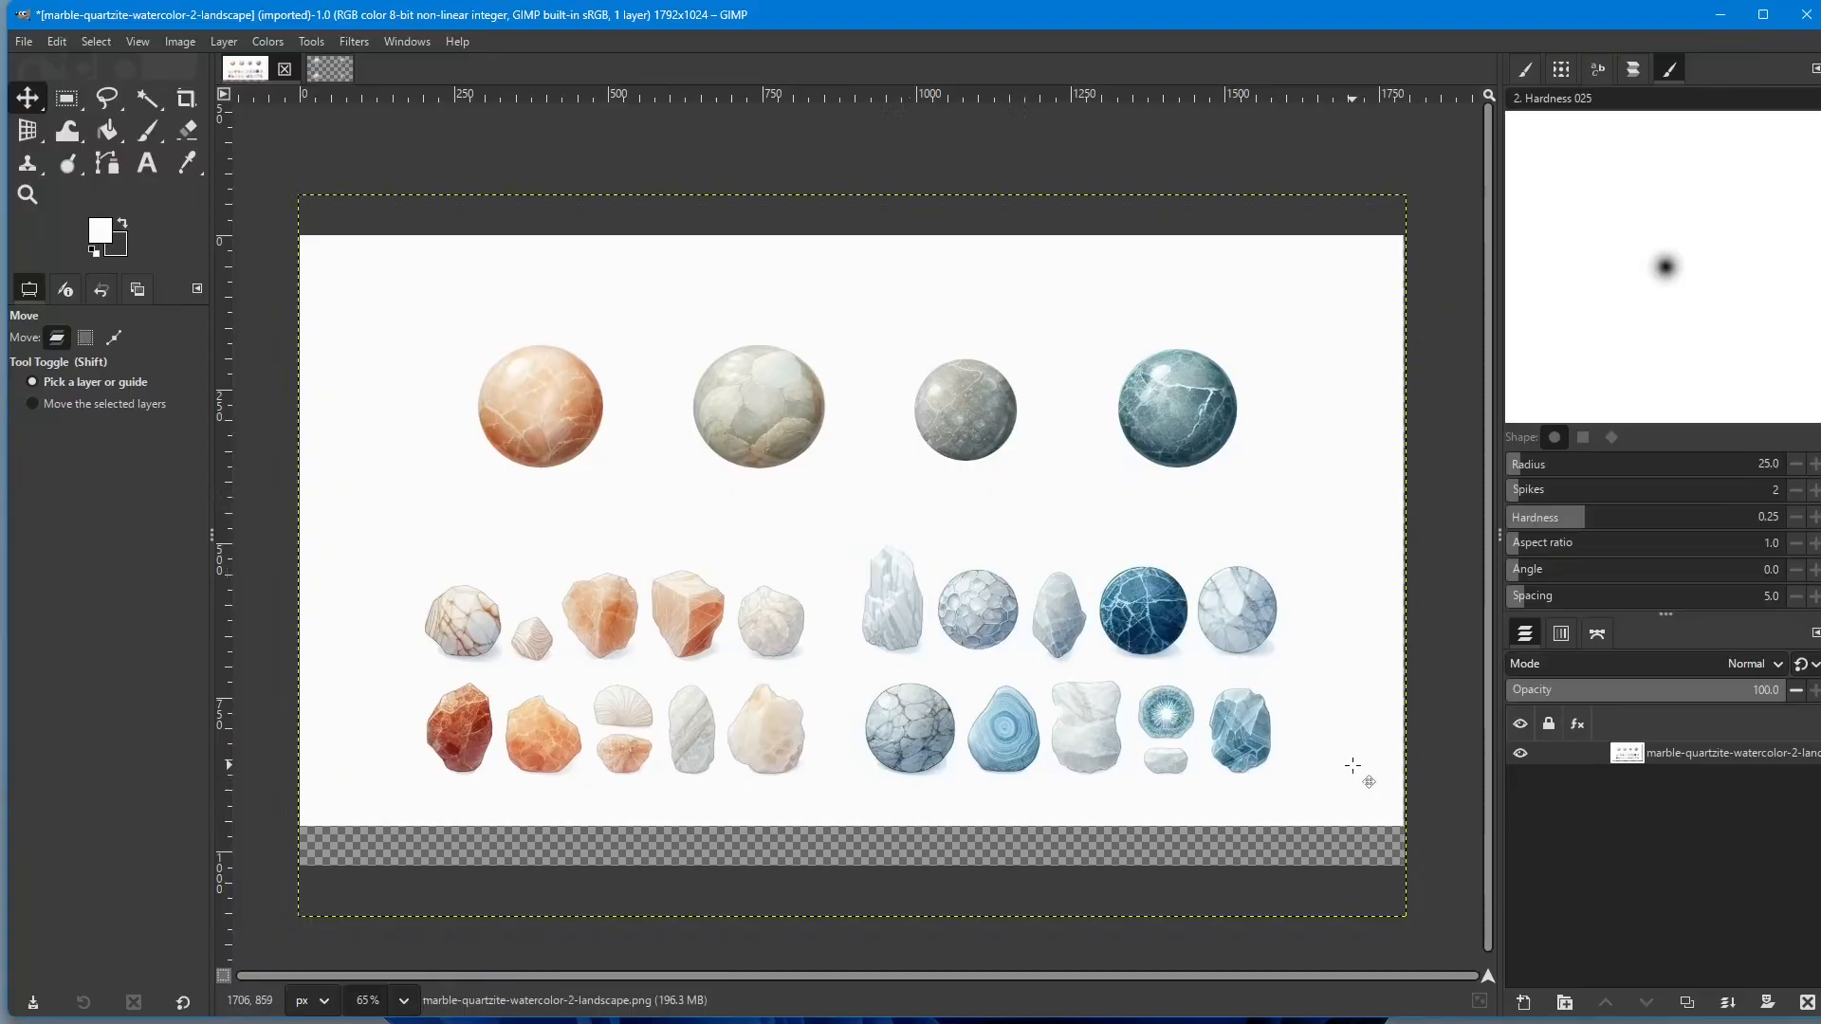
Step: Add a transparent 1792 × 1024 px layer beneath the stones layer and bucket-fill it with the white foreground colour
left_click(1525, 1001)
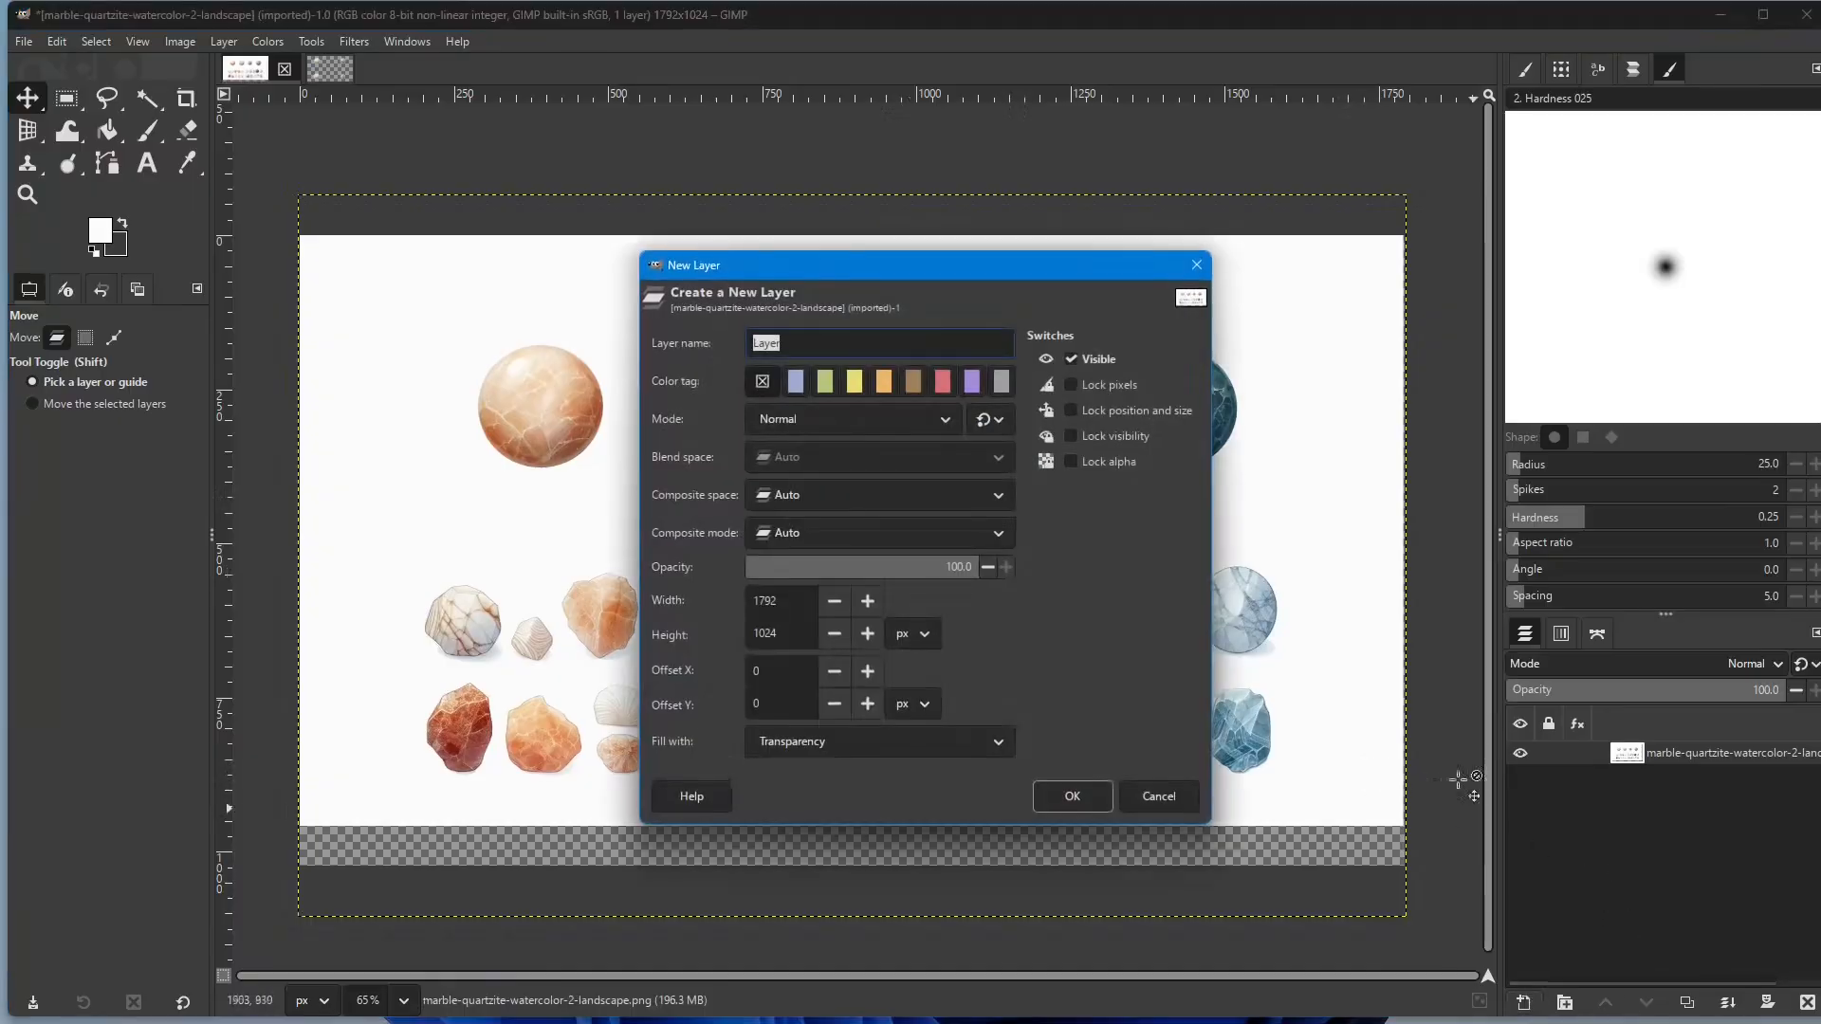
left_click(1053, 787)
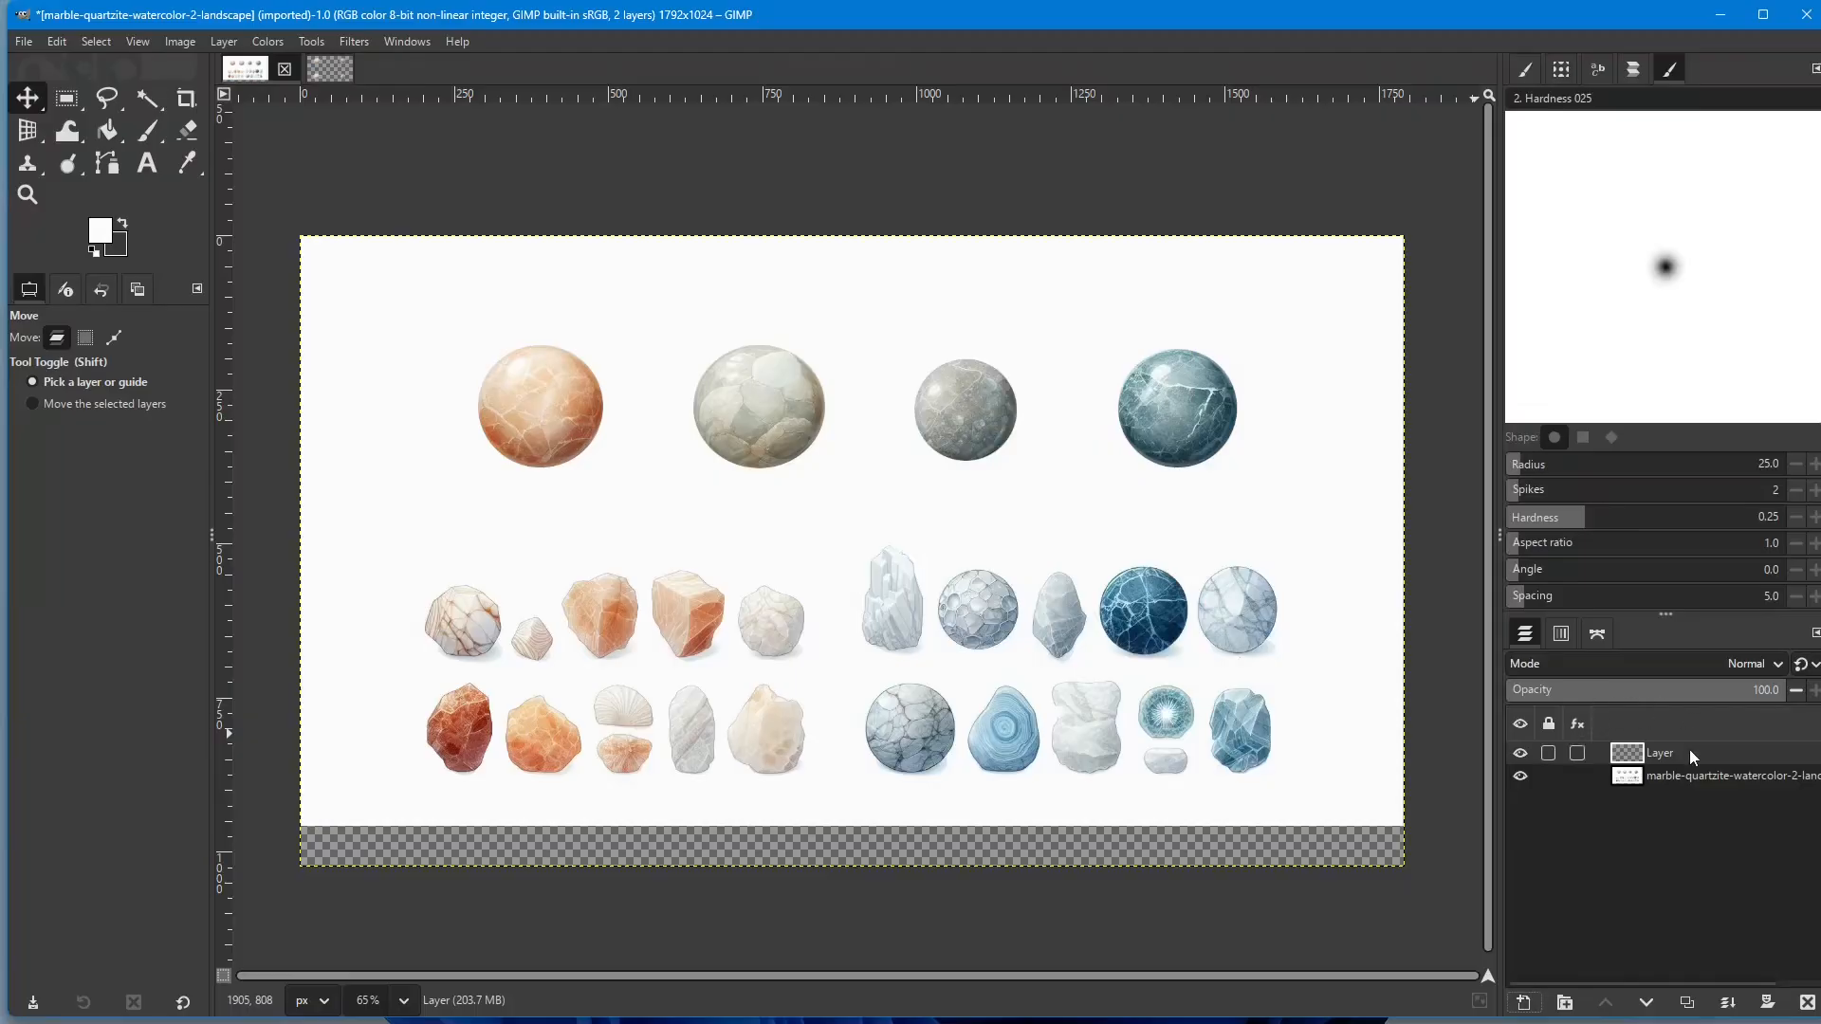
left_click_drag(1688, 751, 1692, 801)
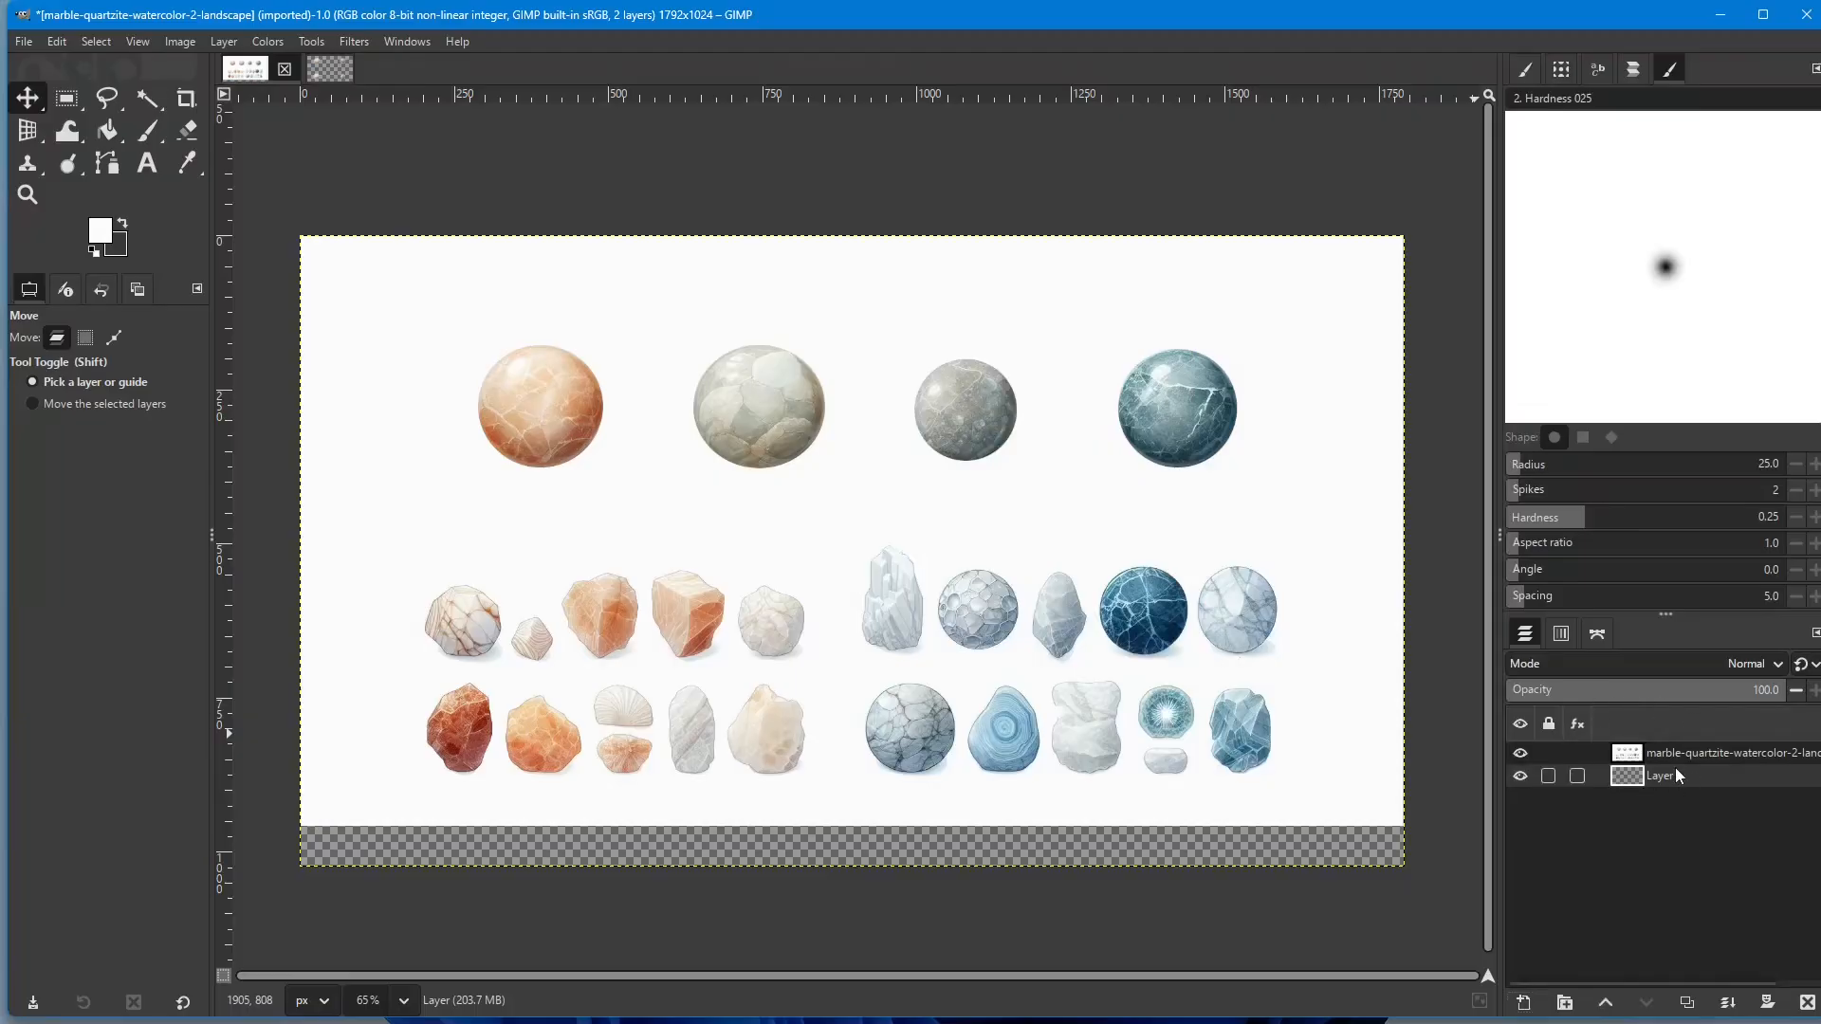
left_click(114, 134)
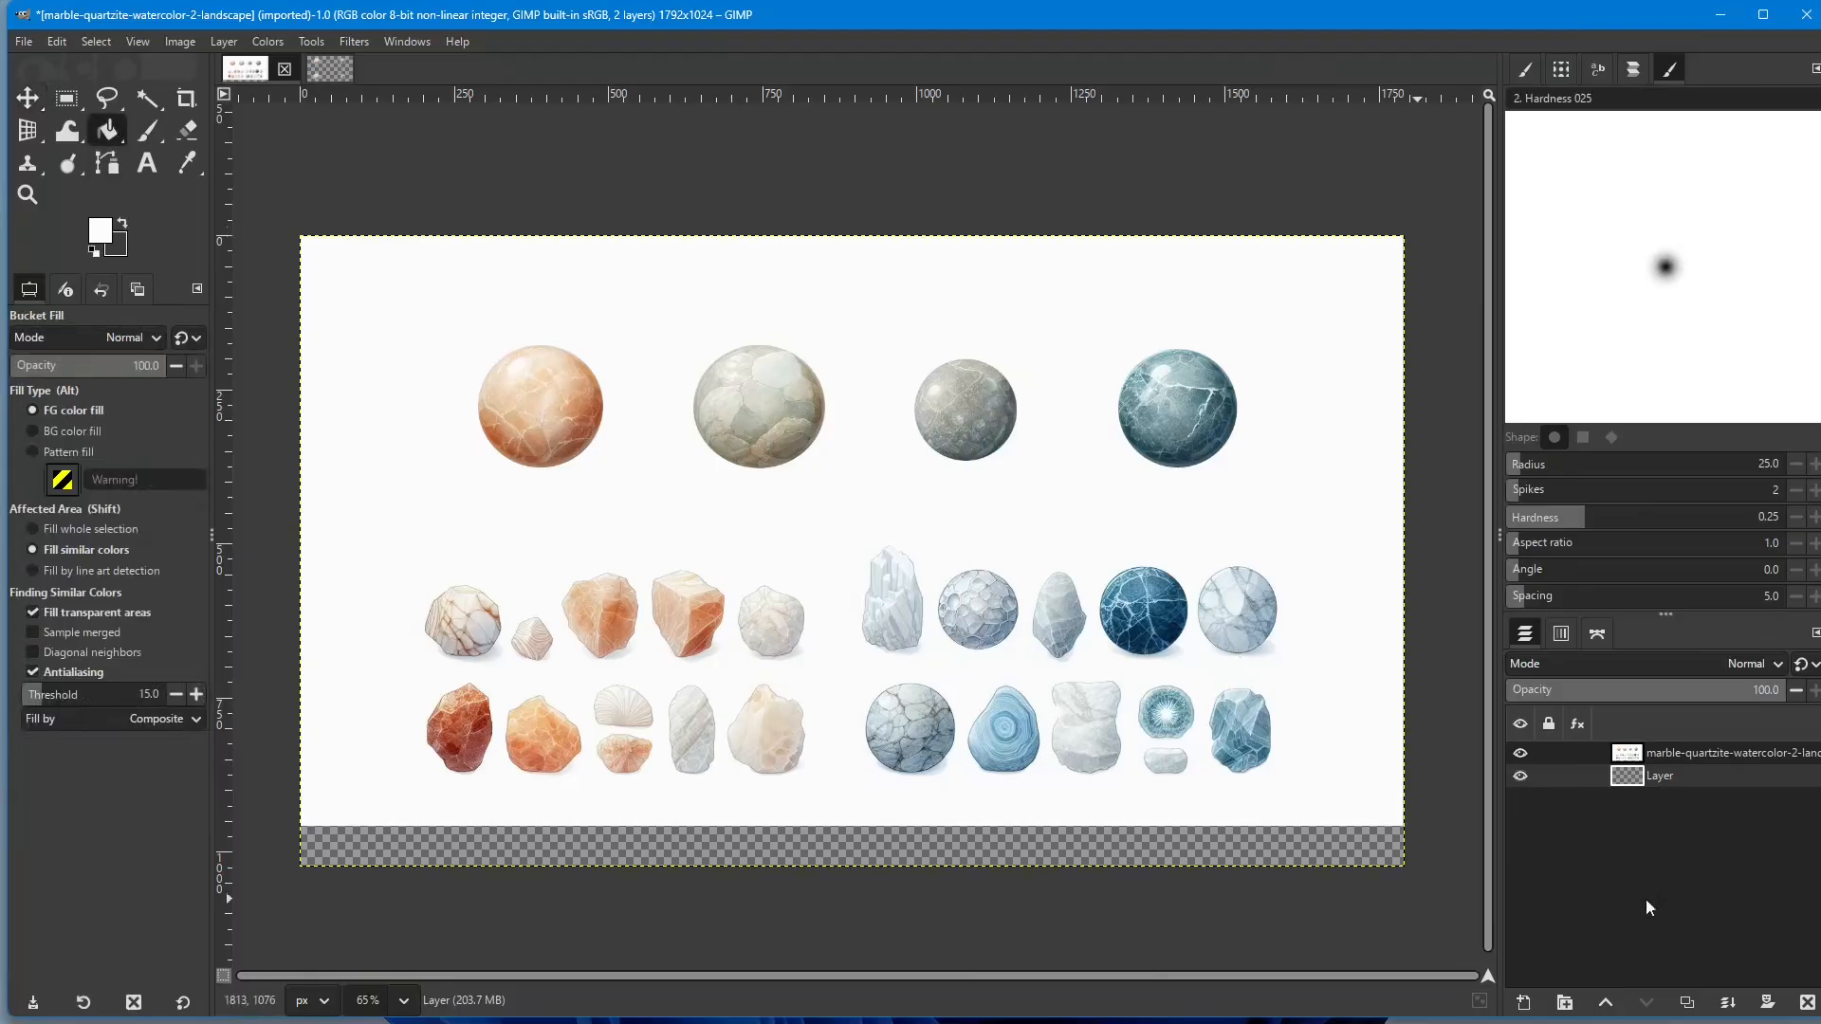
left_click(1061, 852)
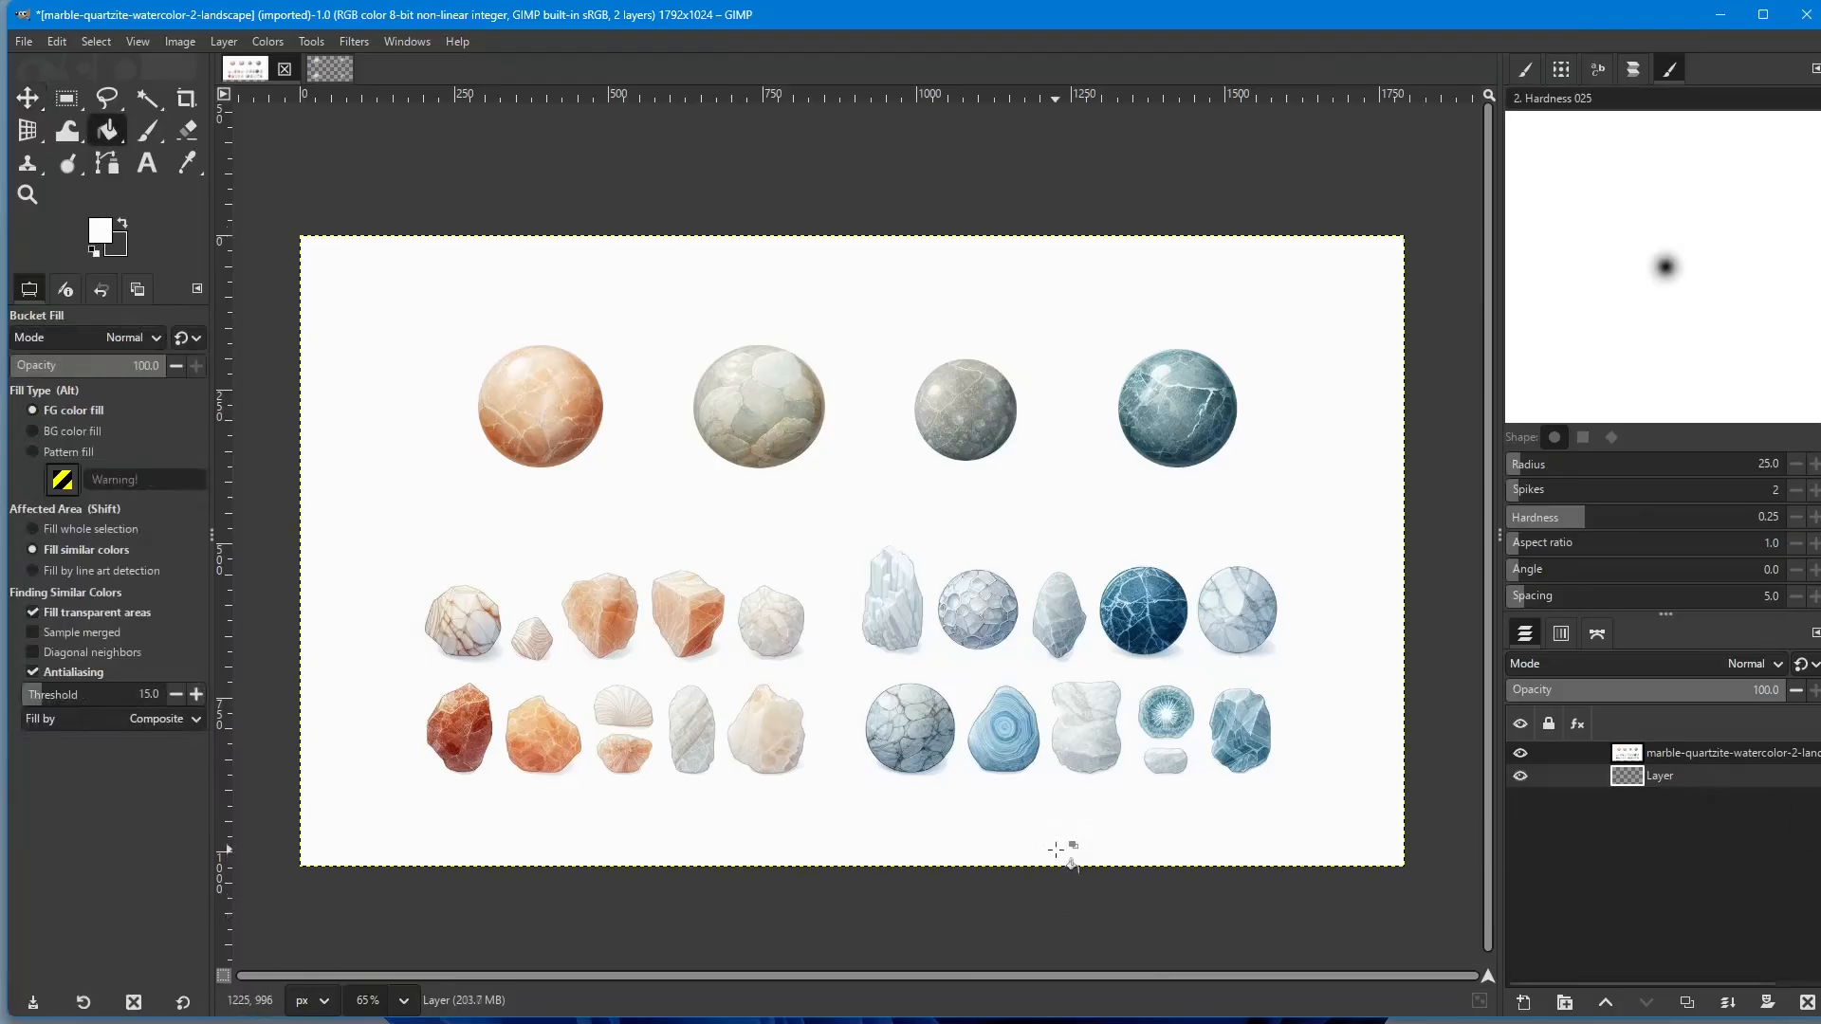
Step: Merge the stones layer down onto the white fill layer and flatten the image
left_click(1654, 755)
left_click(1721, 1002)
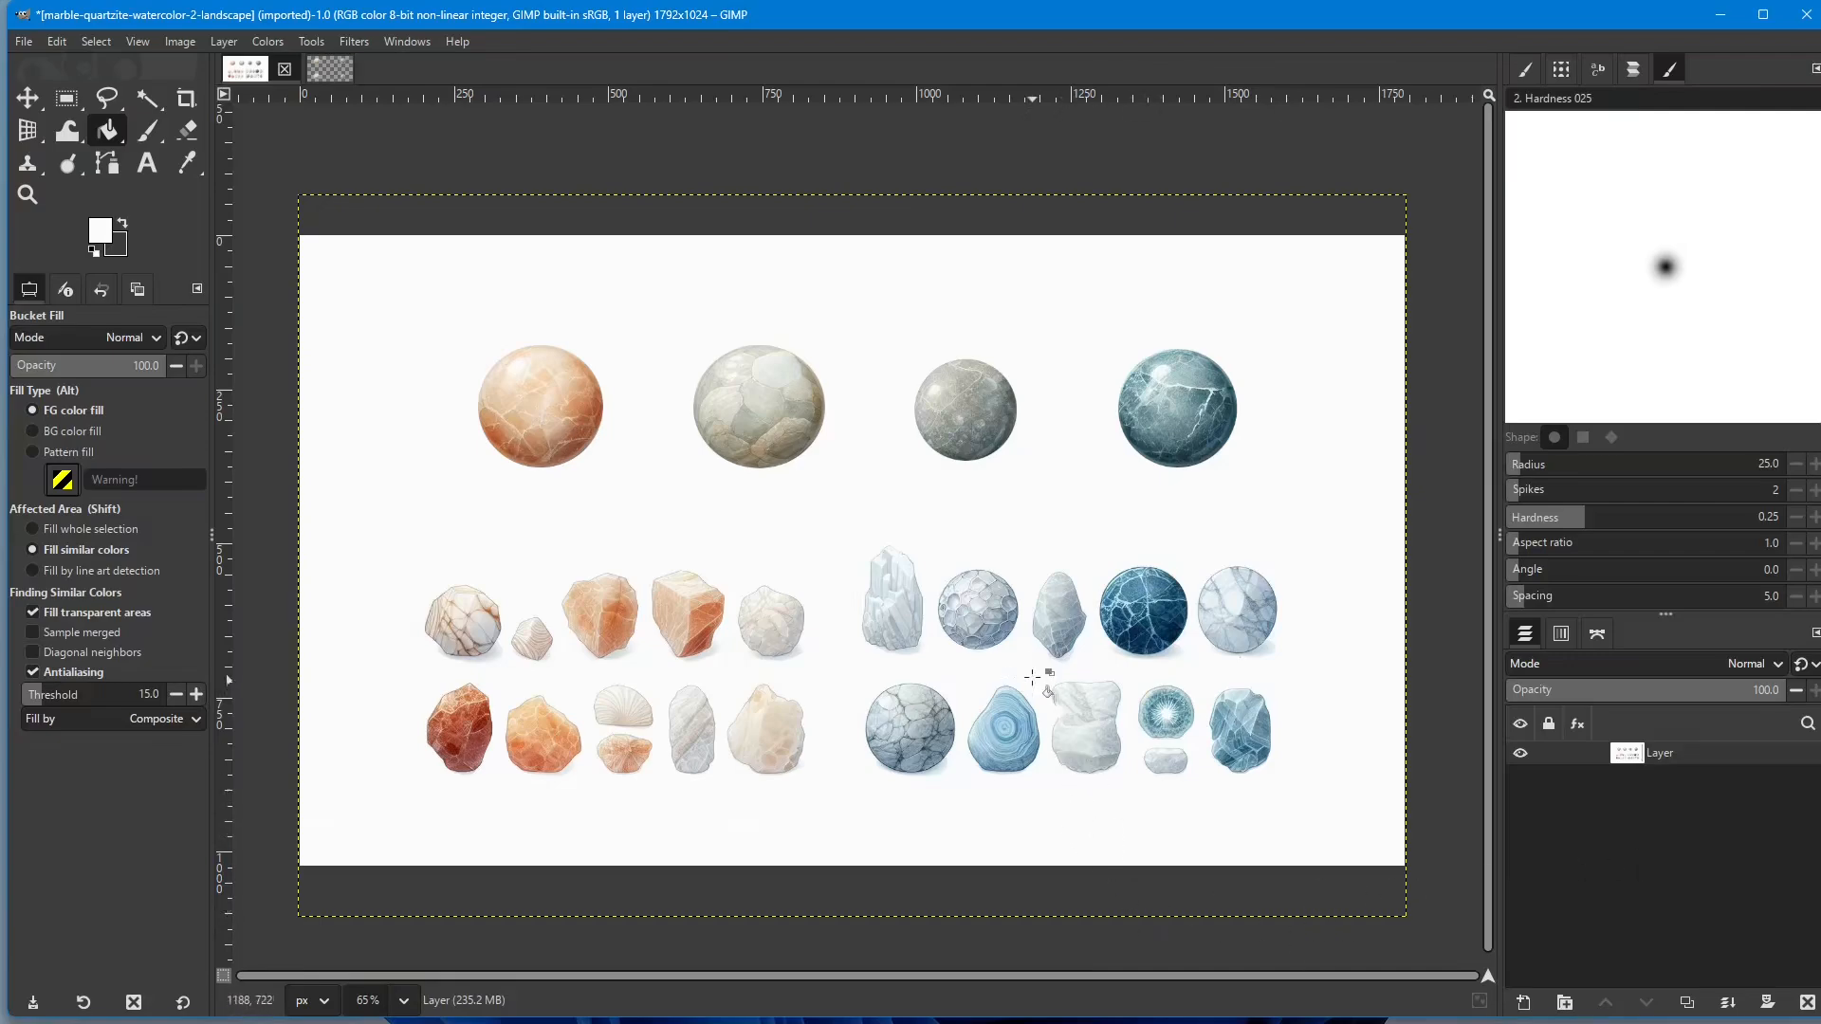
scroll(1025, 669, "down", 1)
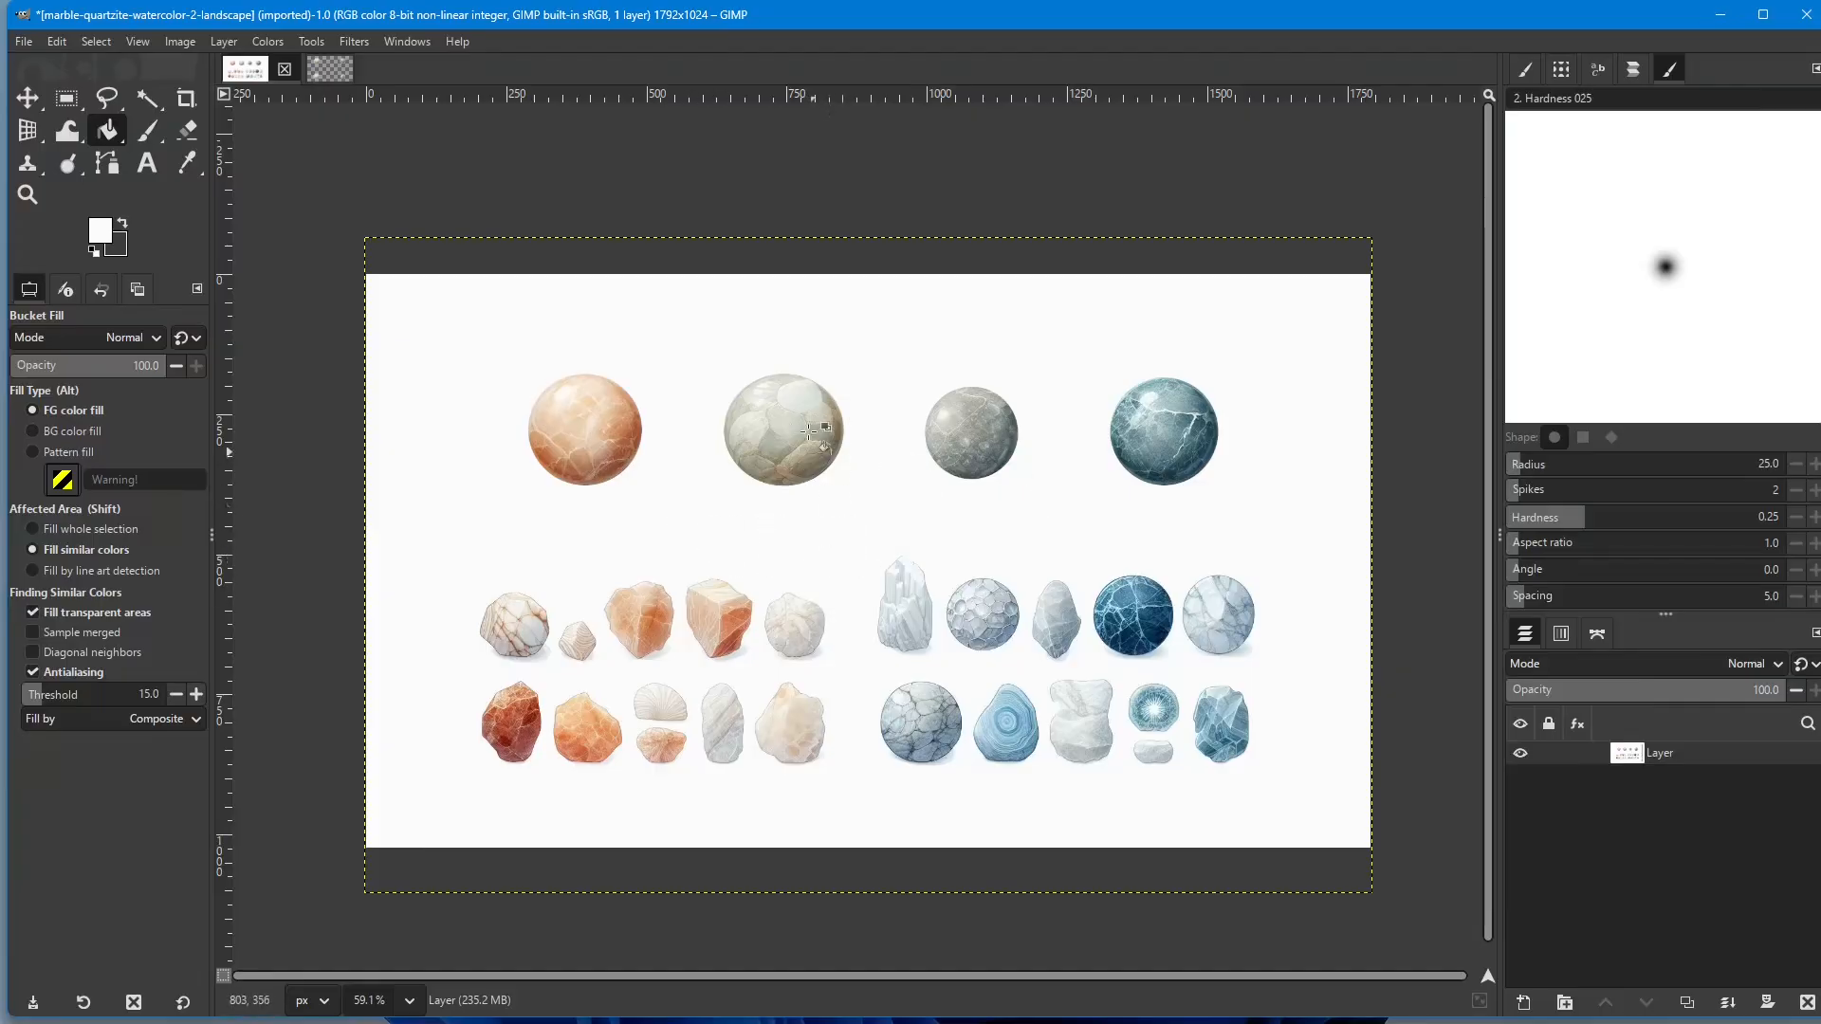
right_click(1703, 753)
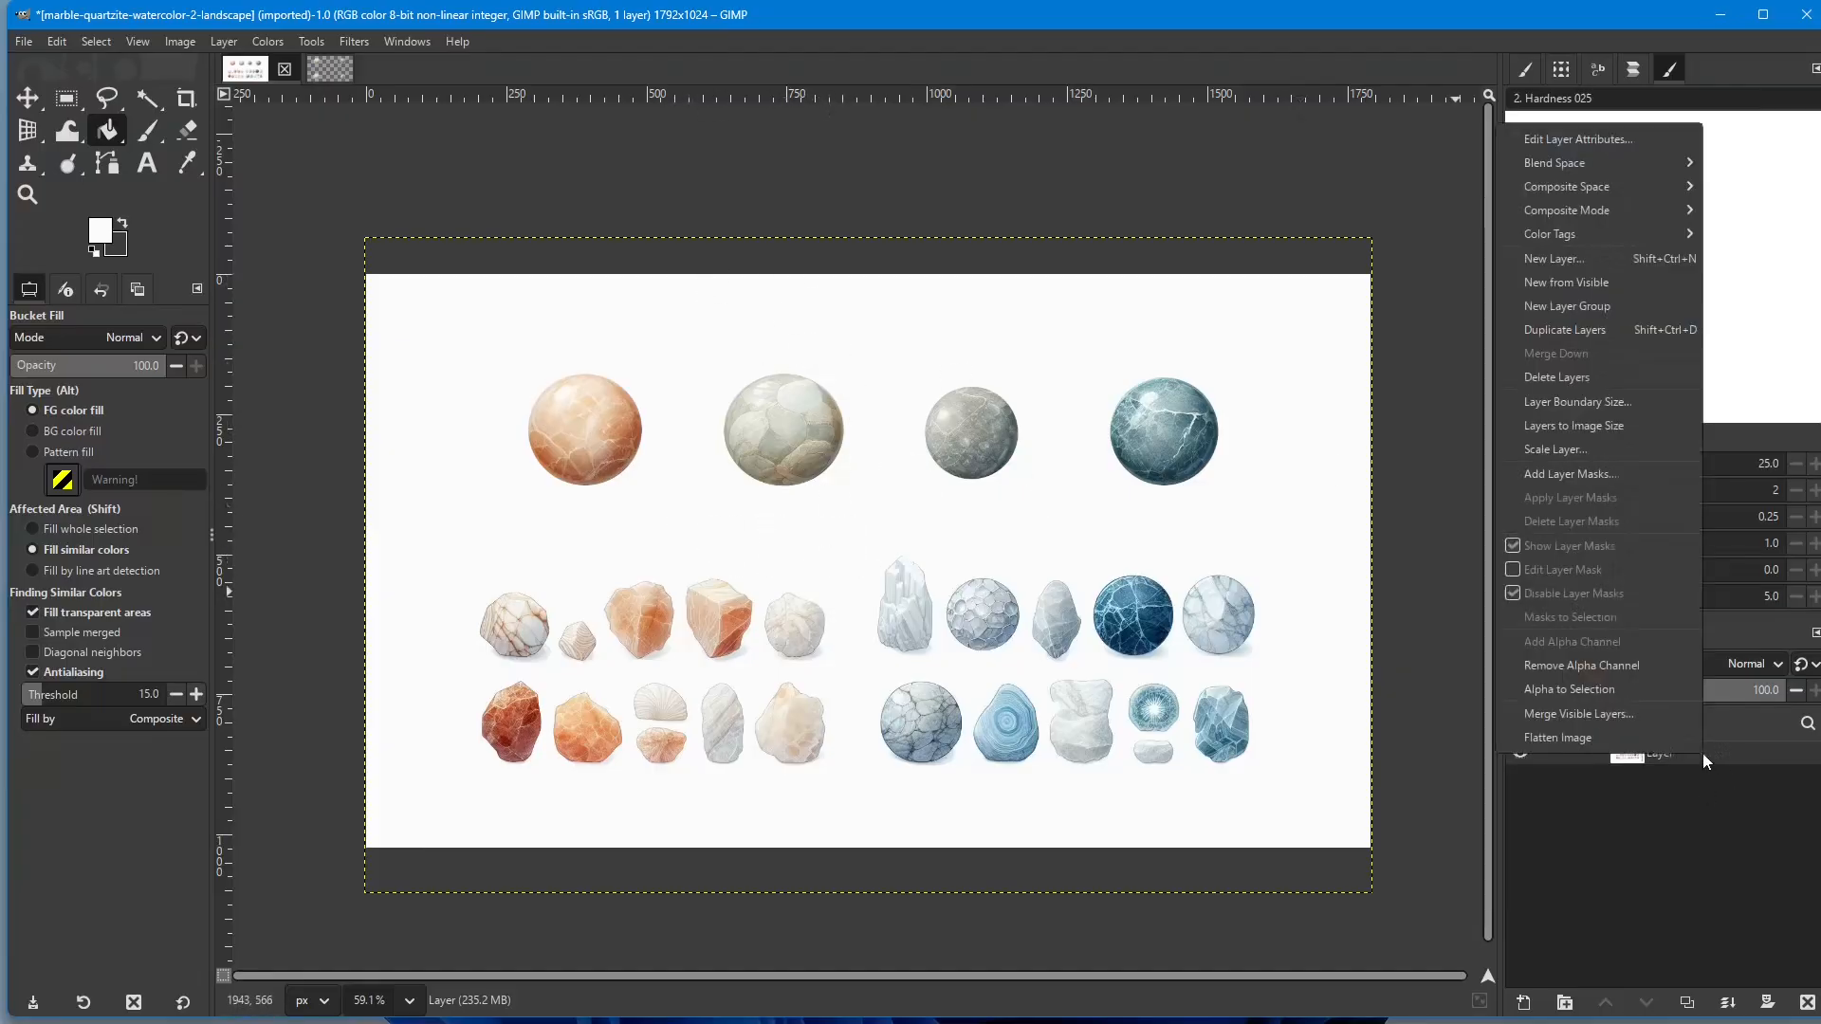
left_click(1585, 738)
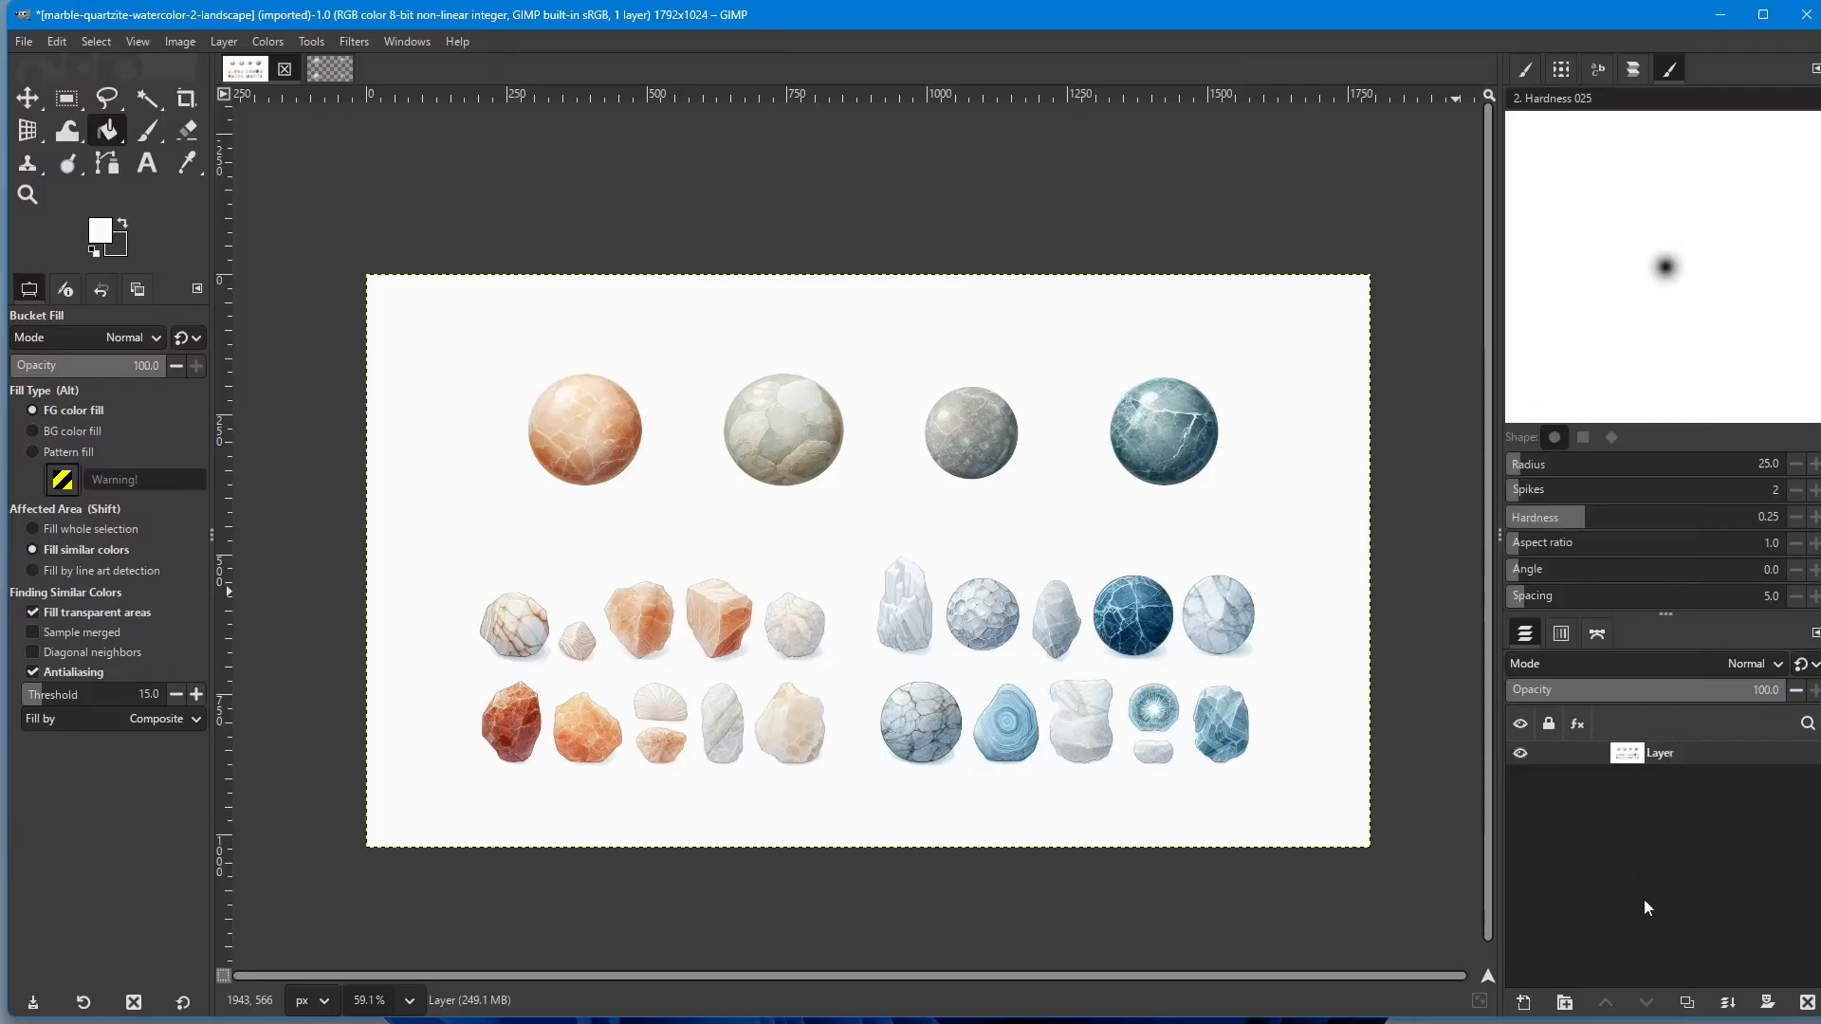
Step: Review the flattened layer's available commands, view the masked spheres in the marble-quartzite-watercolor-4-landscape image, and return to the combined image
right_click(1664, 751)
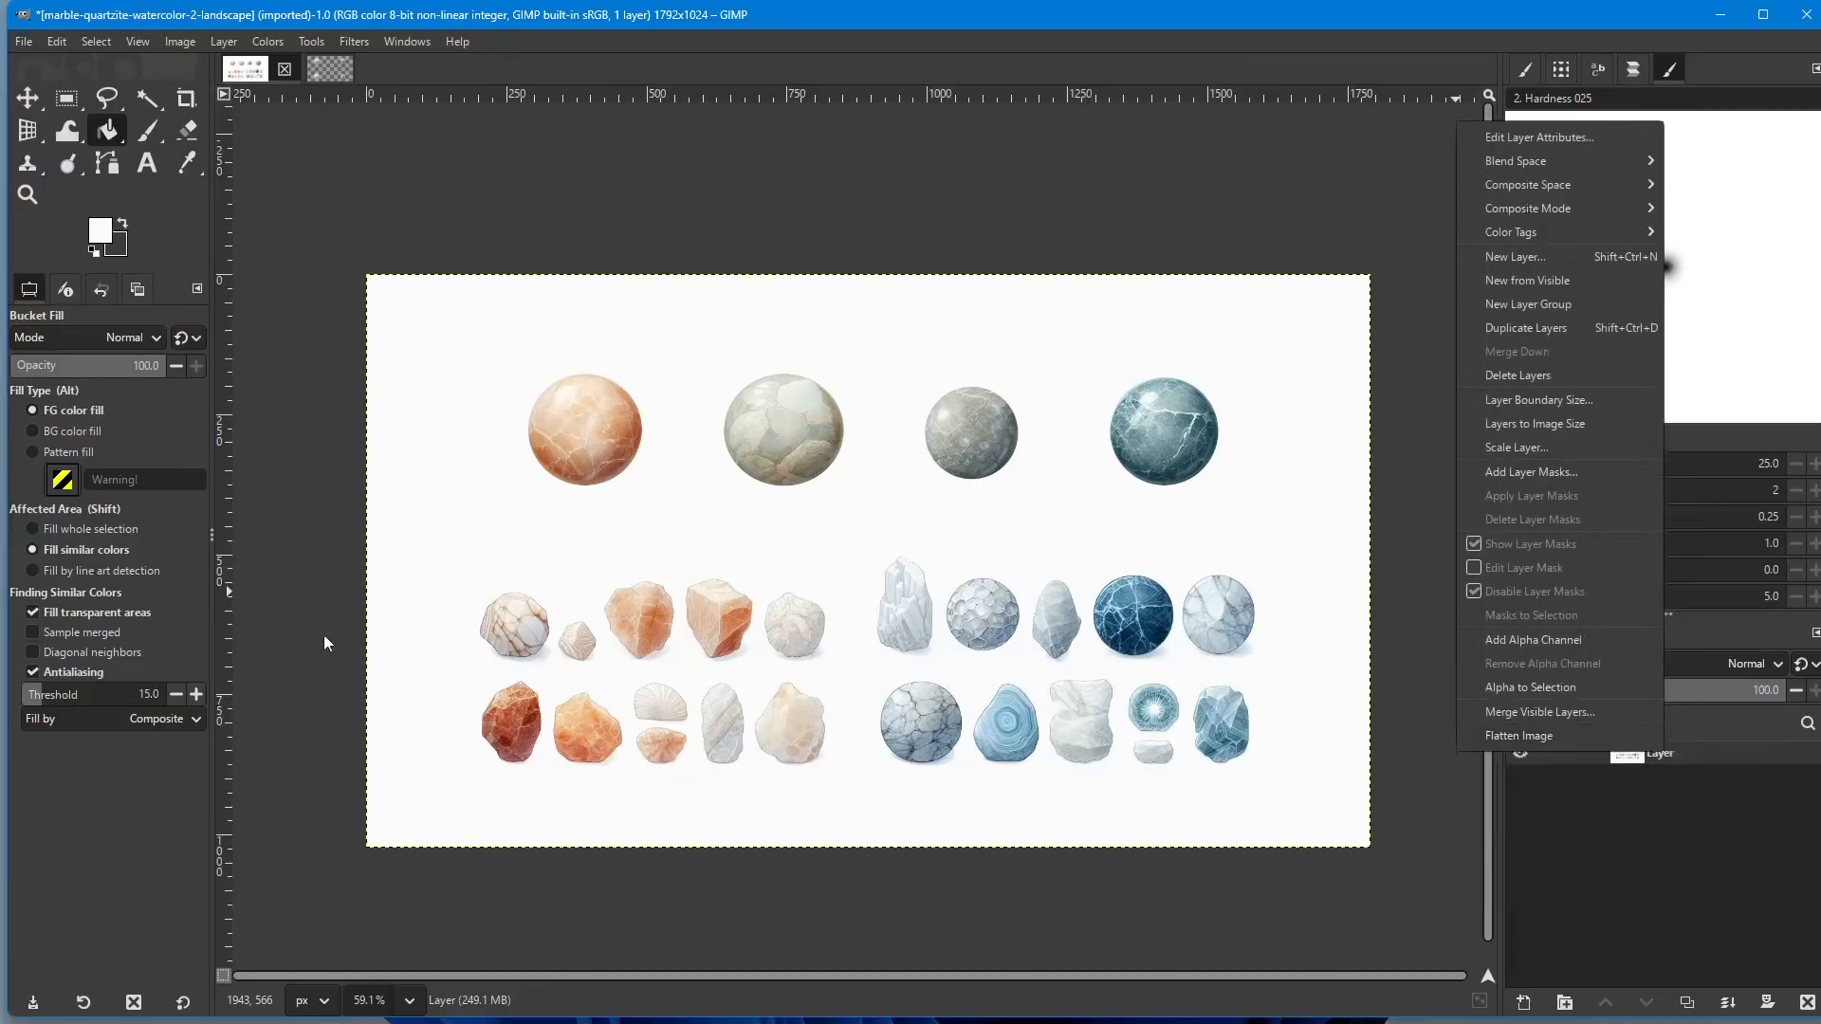
left_click(1707, 822)
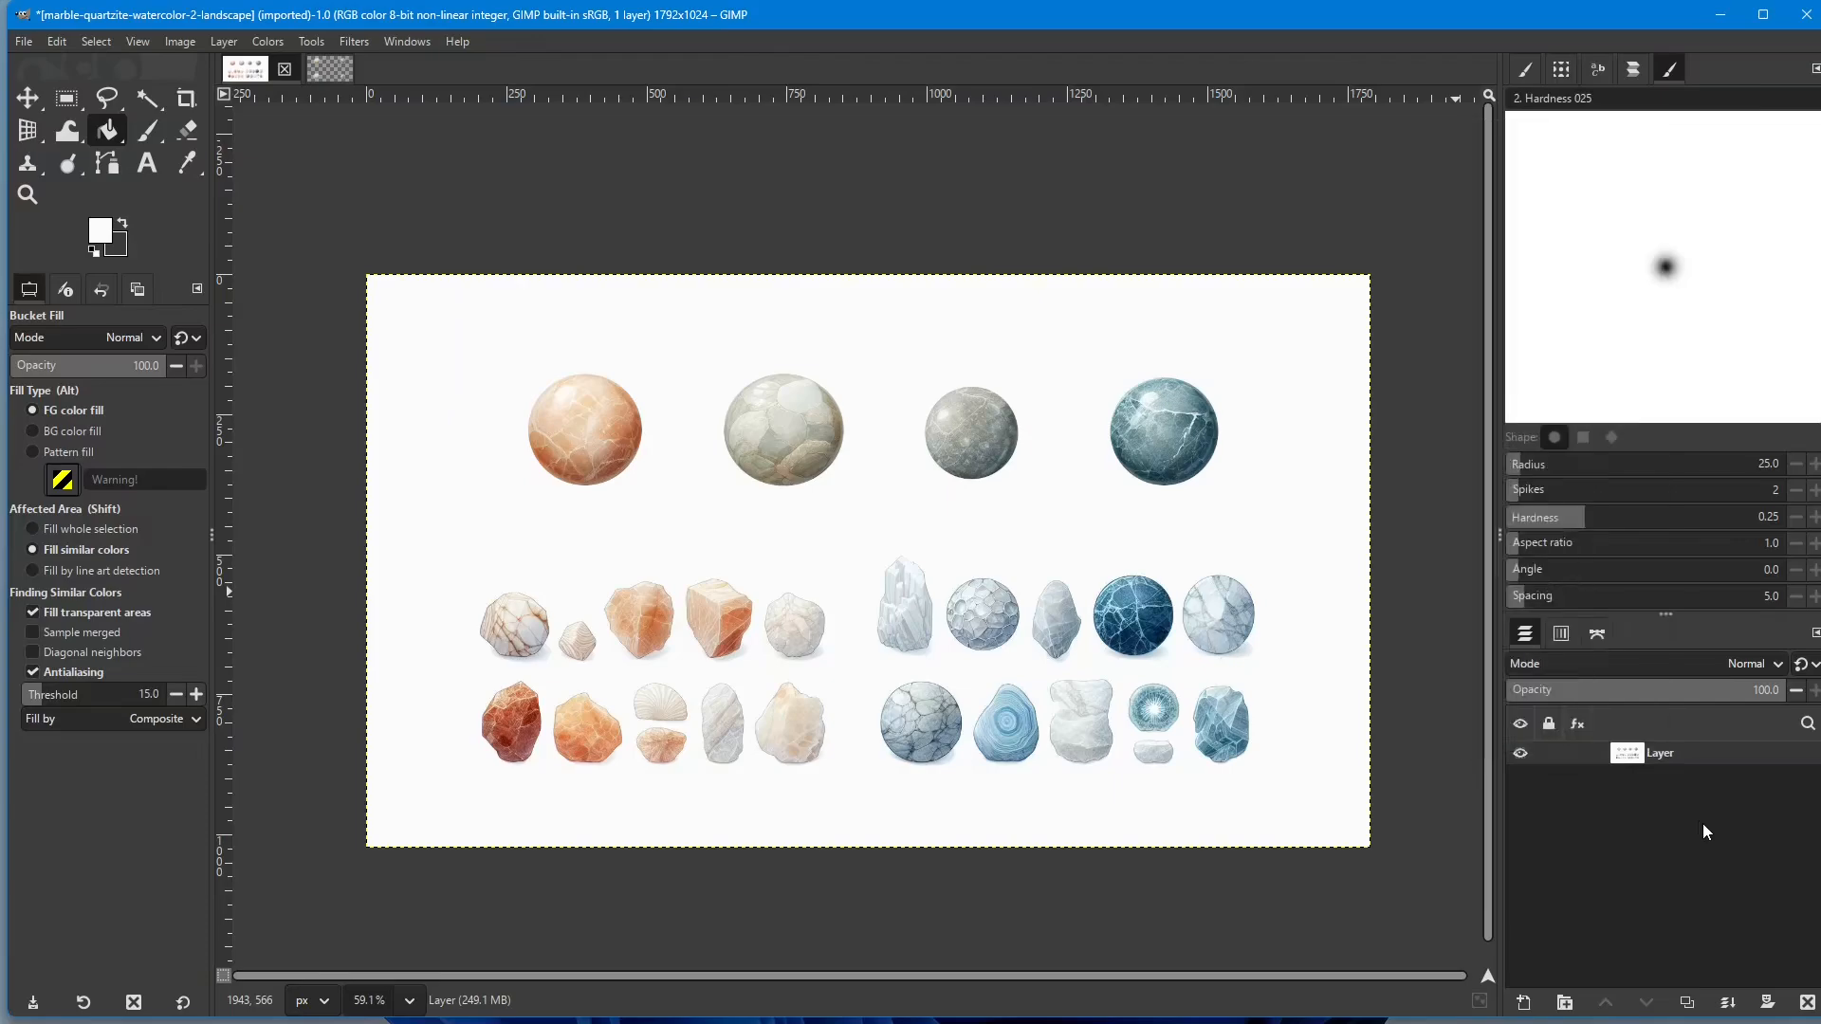
mouse_move(1660, 760)
left_click(331, 69)
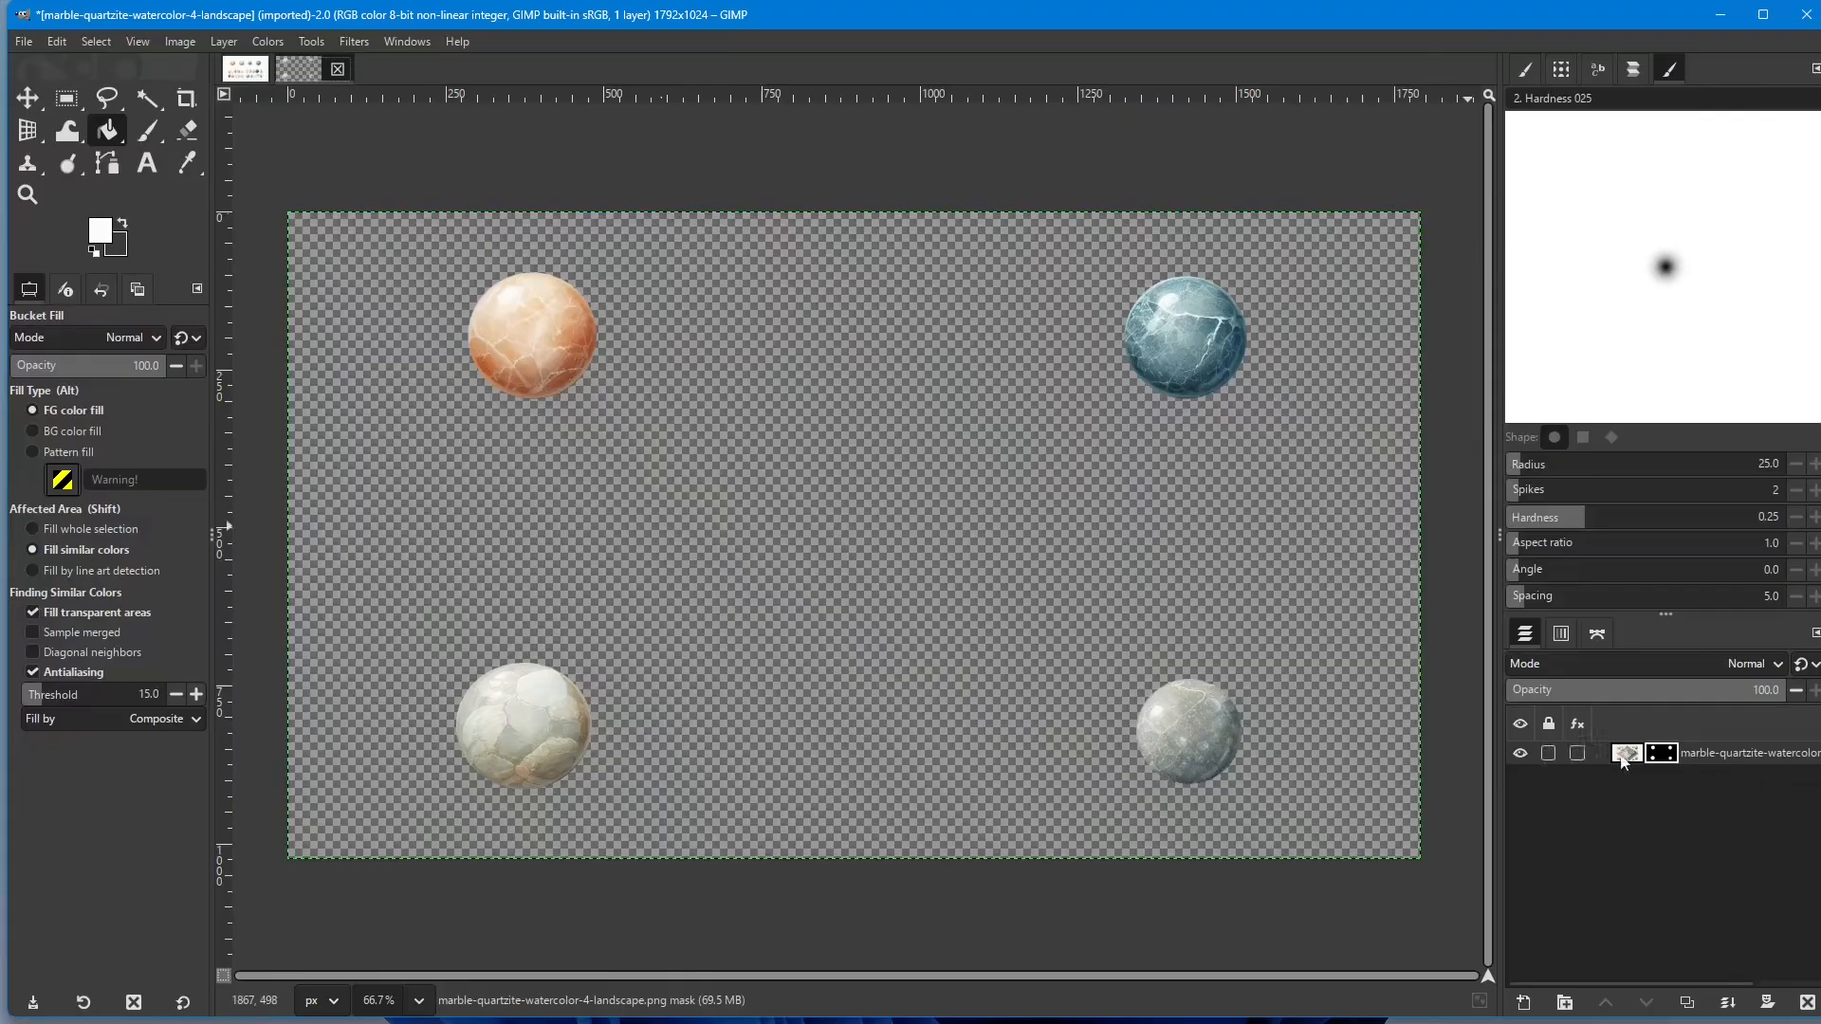
left_click(246, 69)
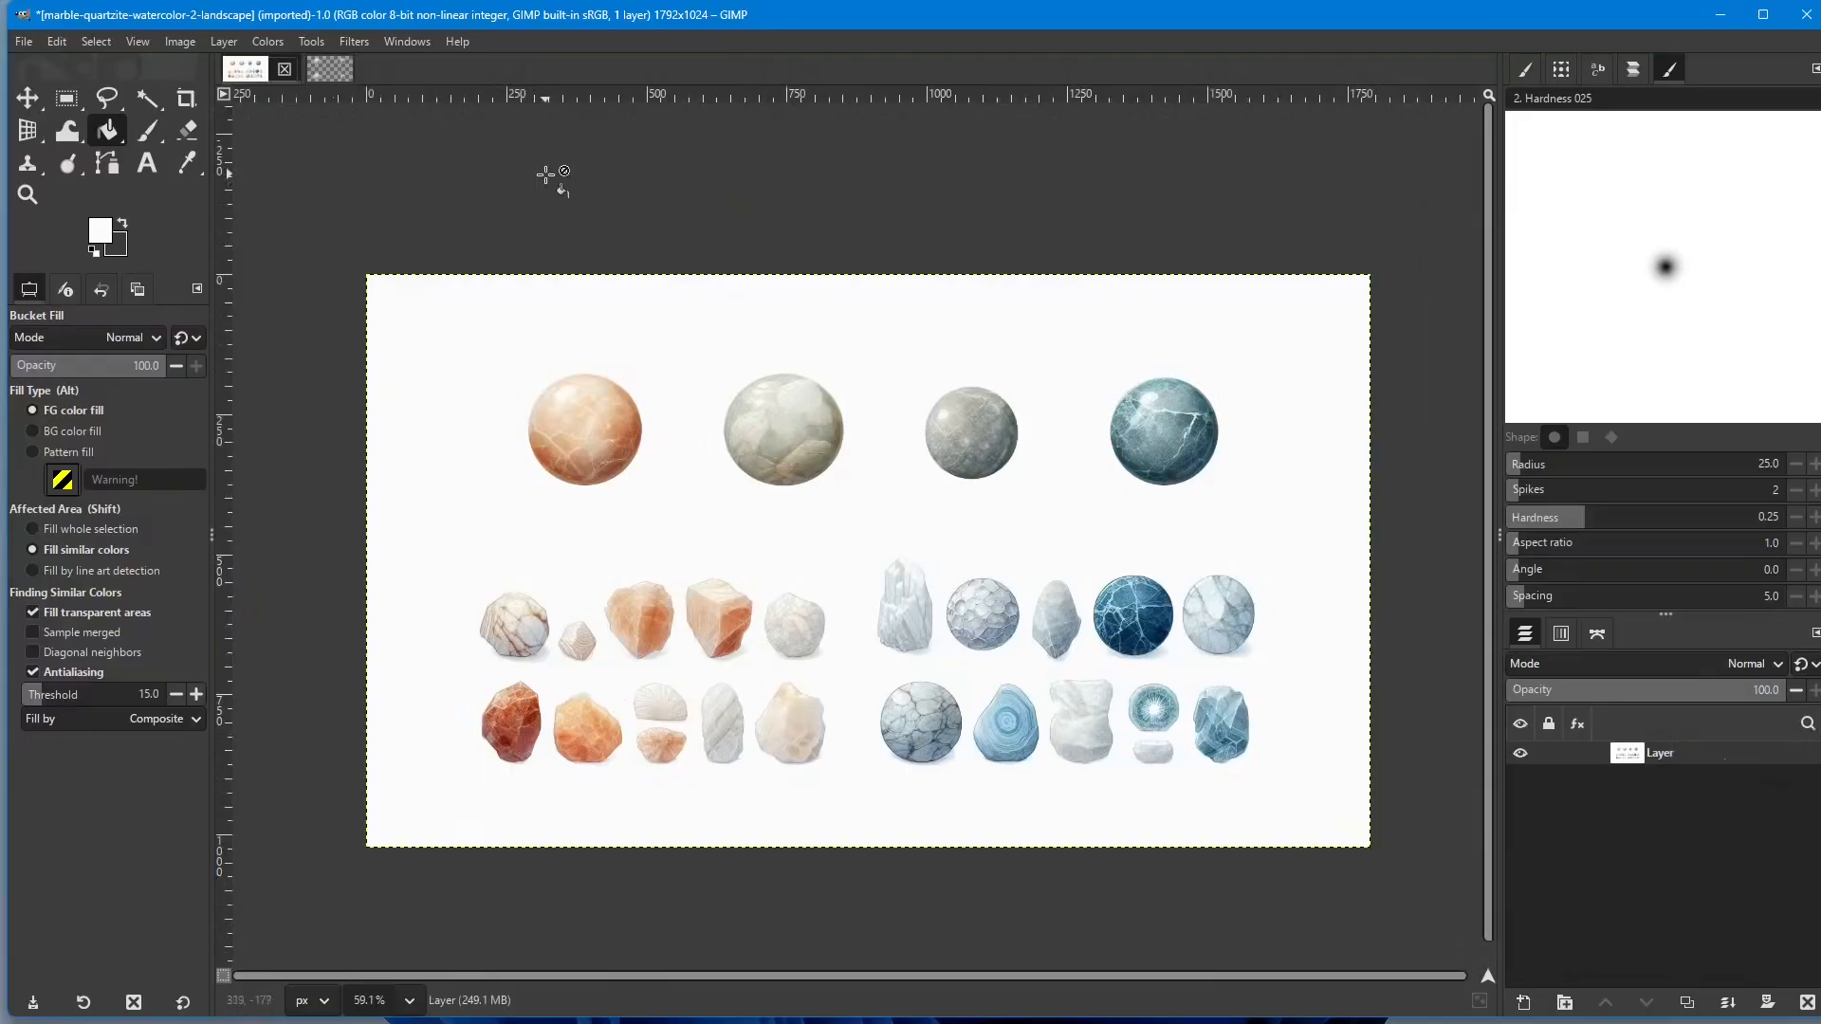